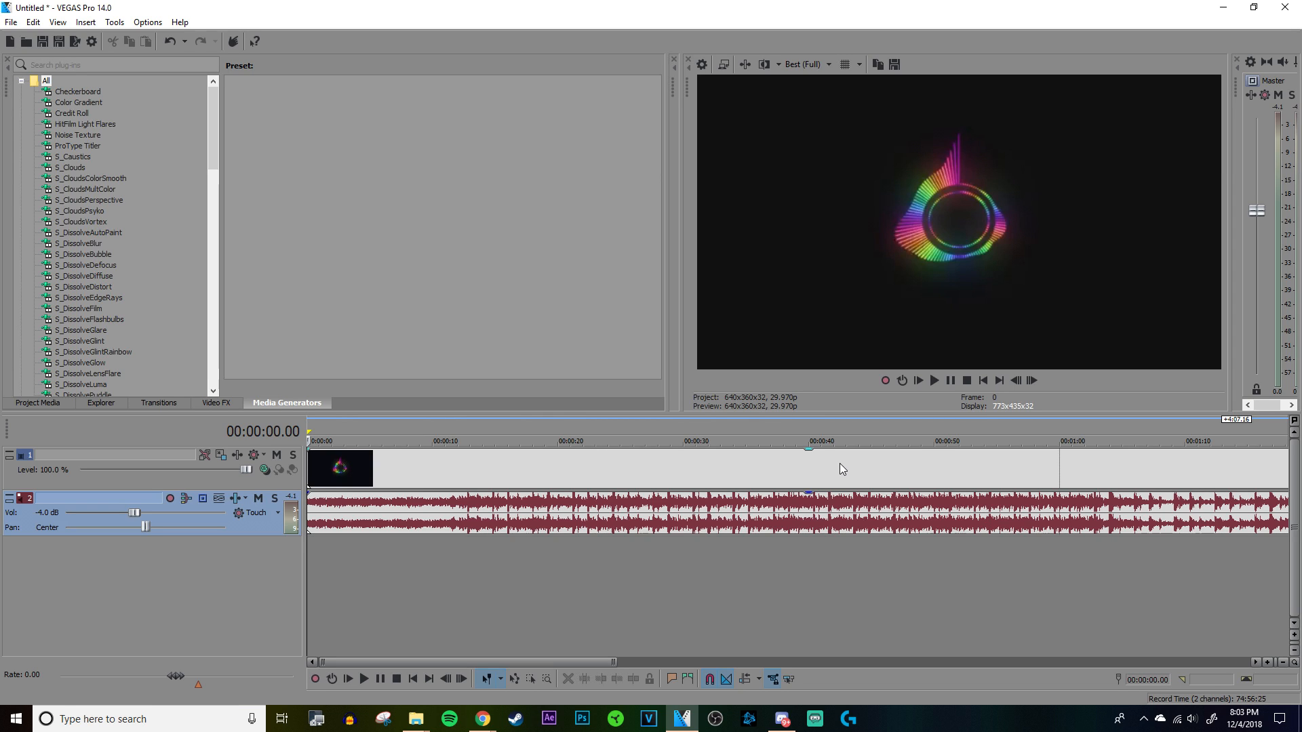
scroll(839, 462, down, 4)
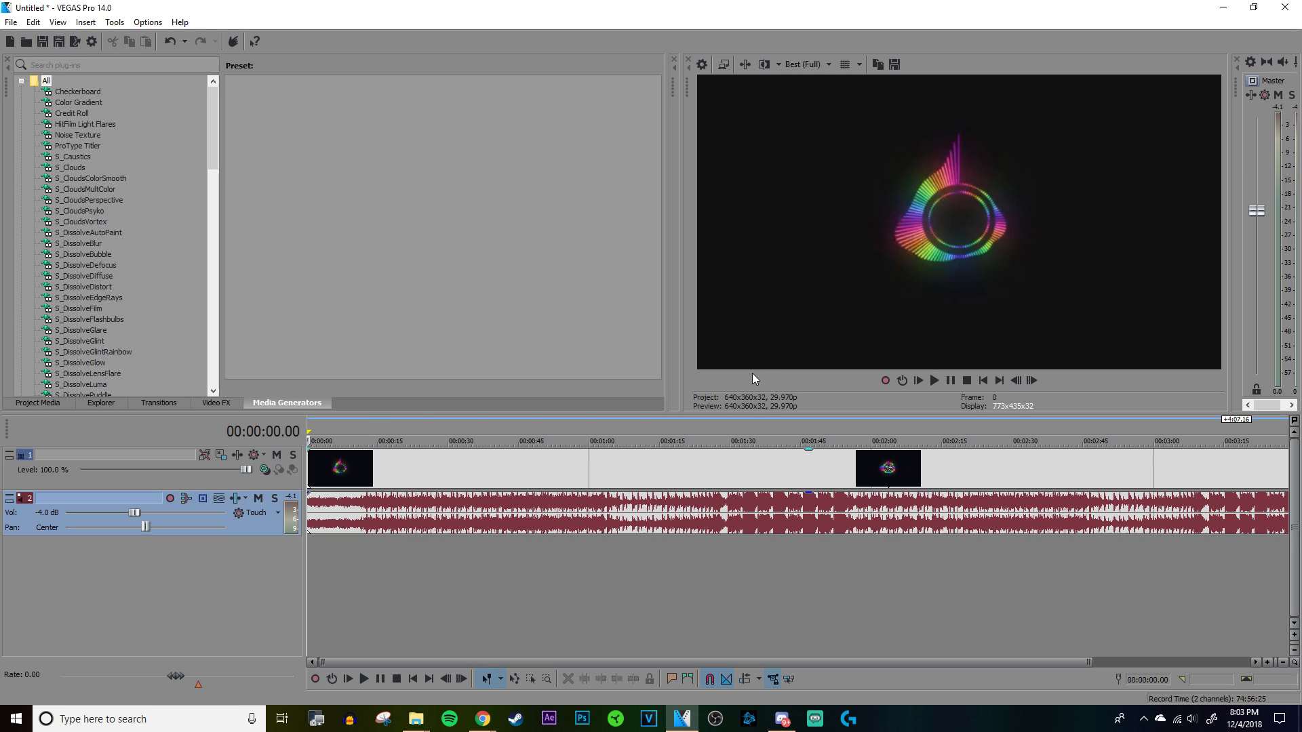
click(600, 477)
click(473, 483)
scroll(530, 529, up, 1)
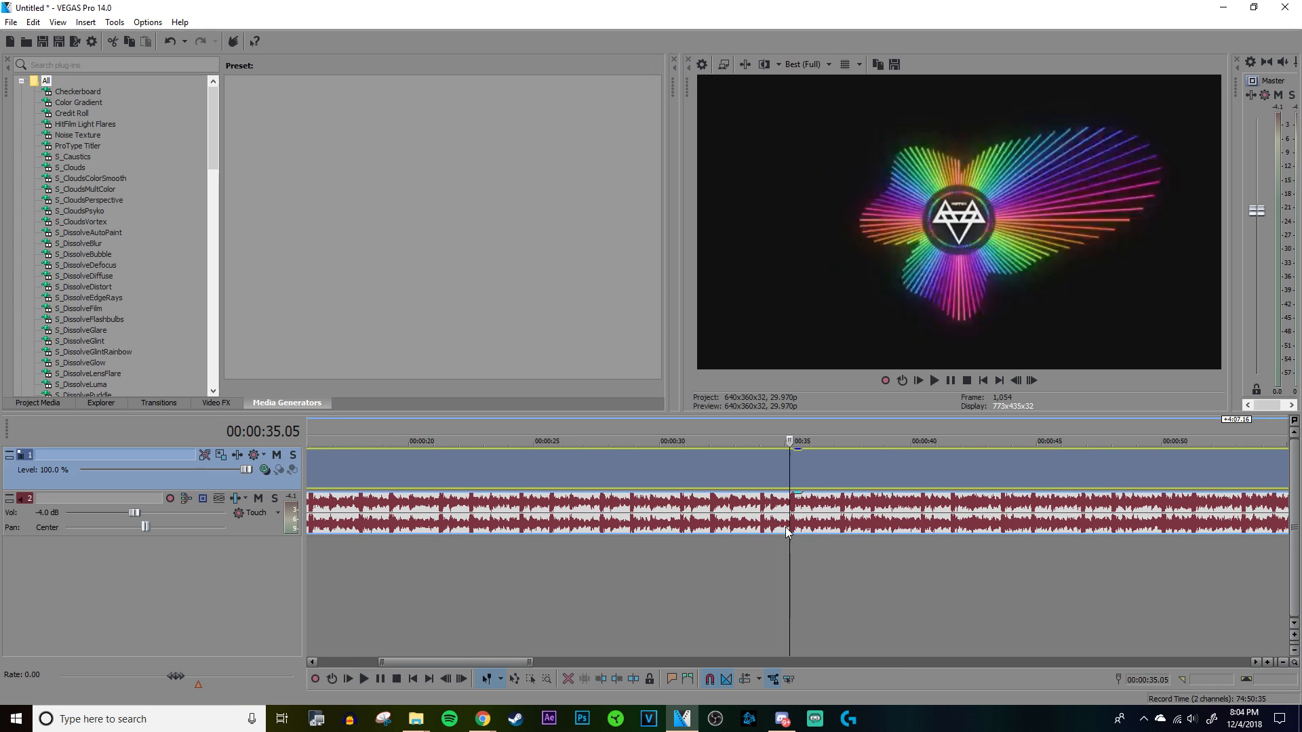
click(802, 527)
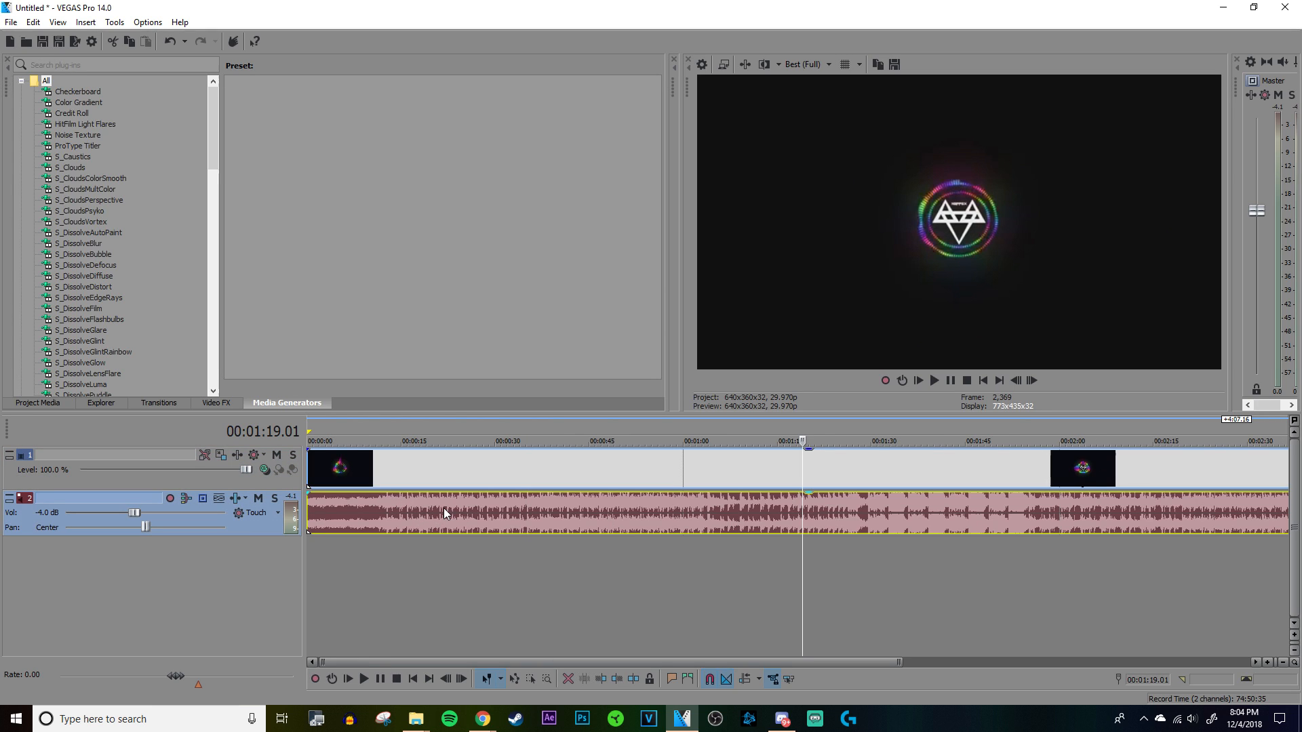
Step: Save the project as a VEGAS Pro project file named neffexrumorsgs
key(ctrl+s)
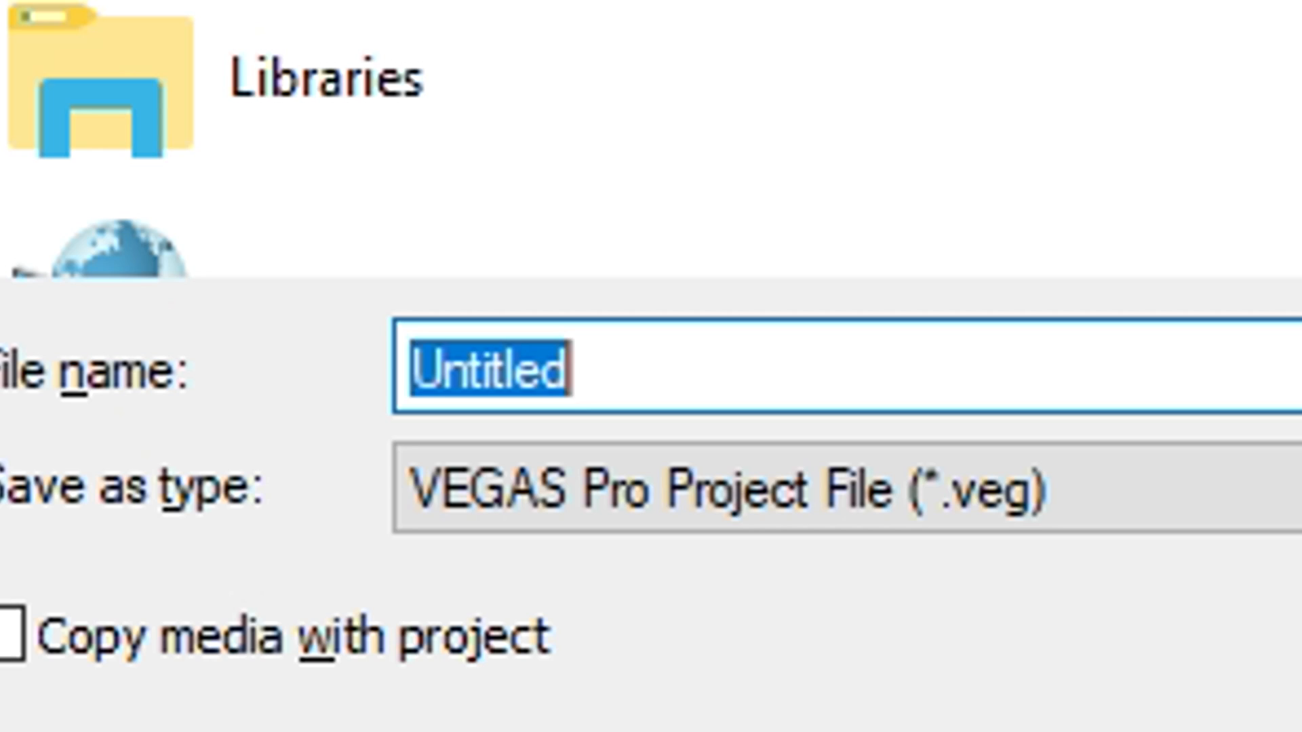
text(neffec)
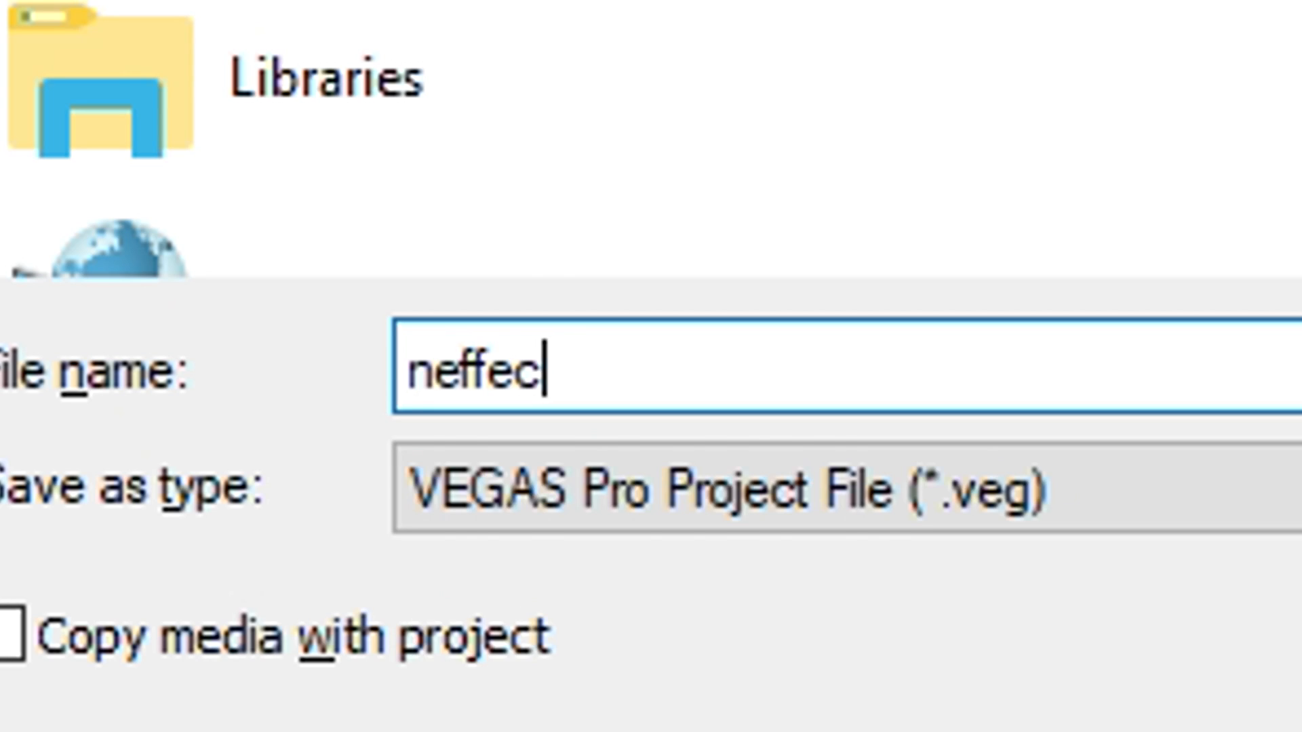
key(BackSpace)
text(xru)
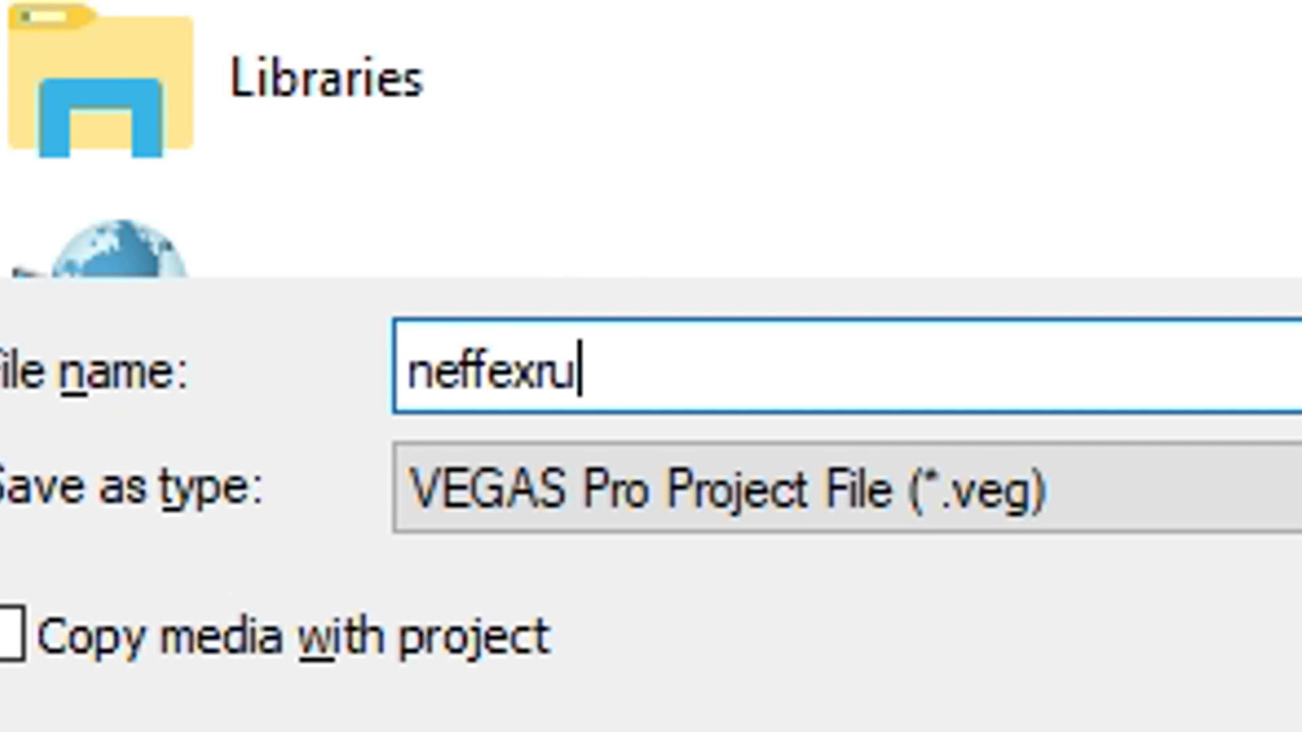
text(morsgs)
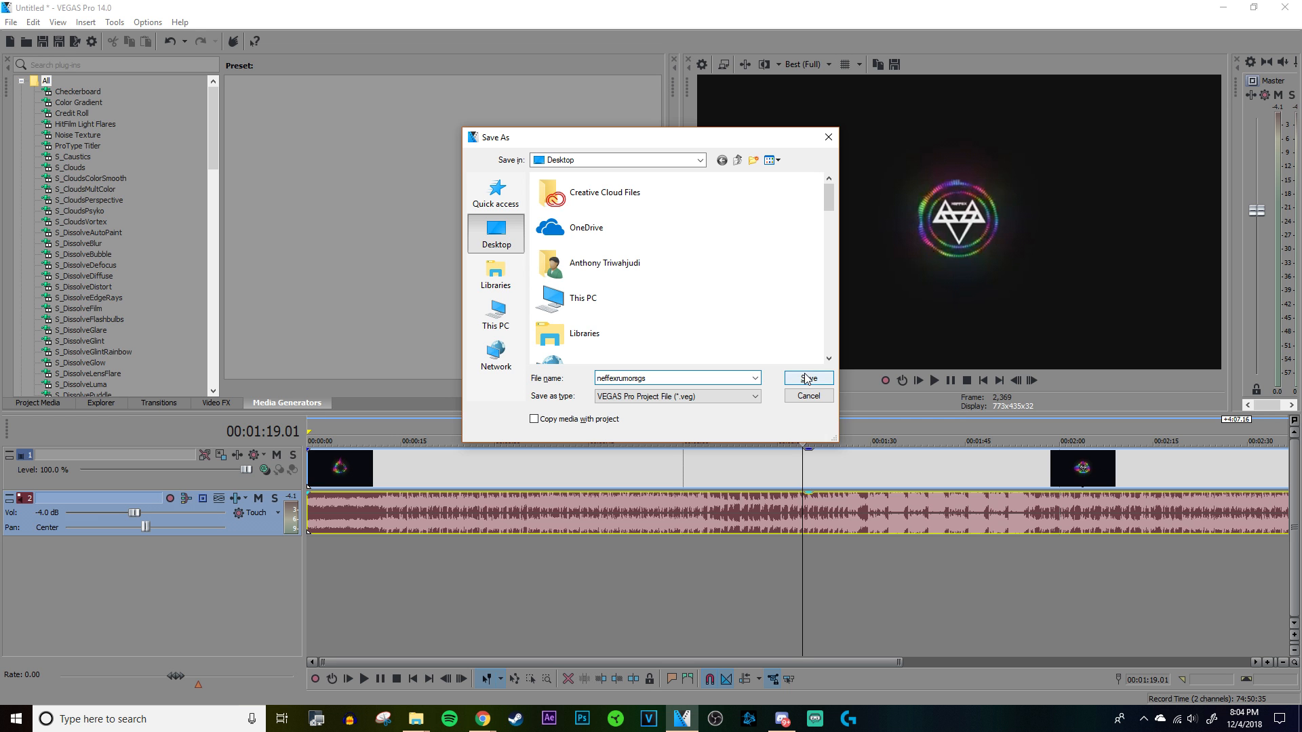
click(807, 379)
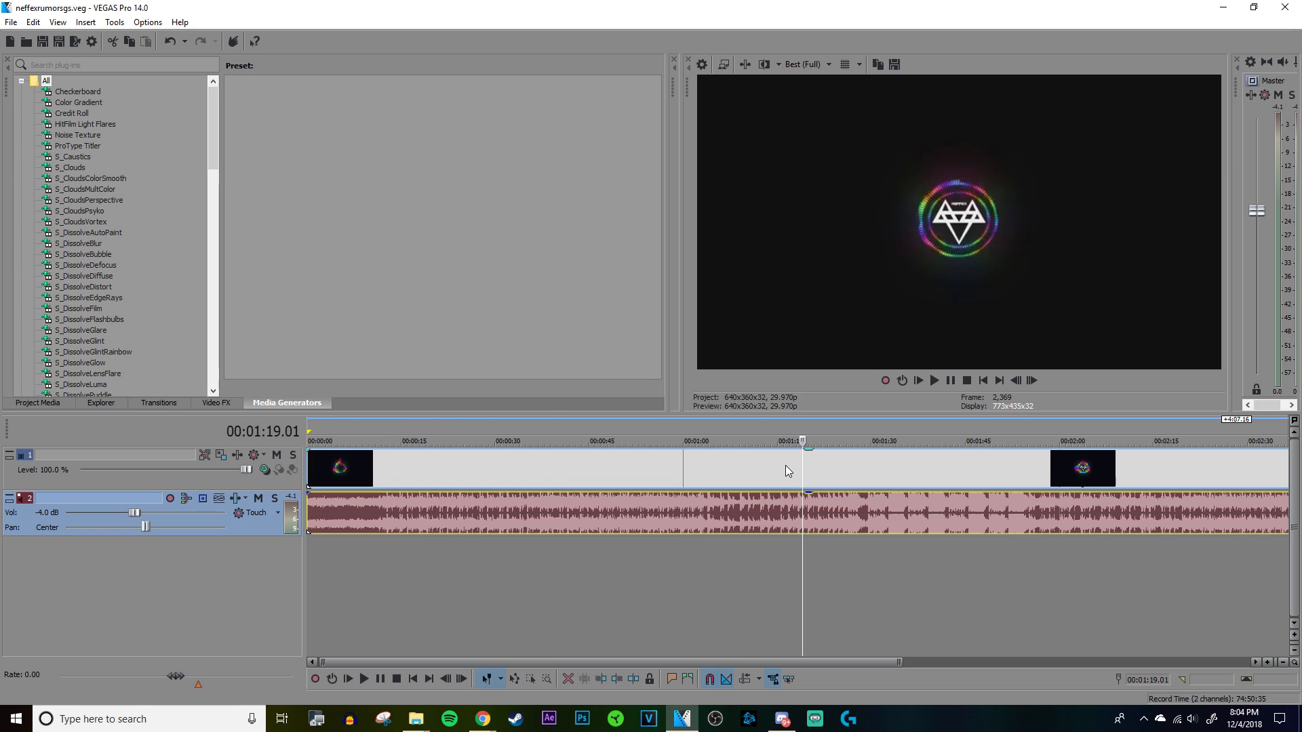
Step: Delete the music visualizer's video event from the video track above the song
click(842, 475)
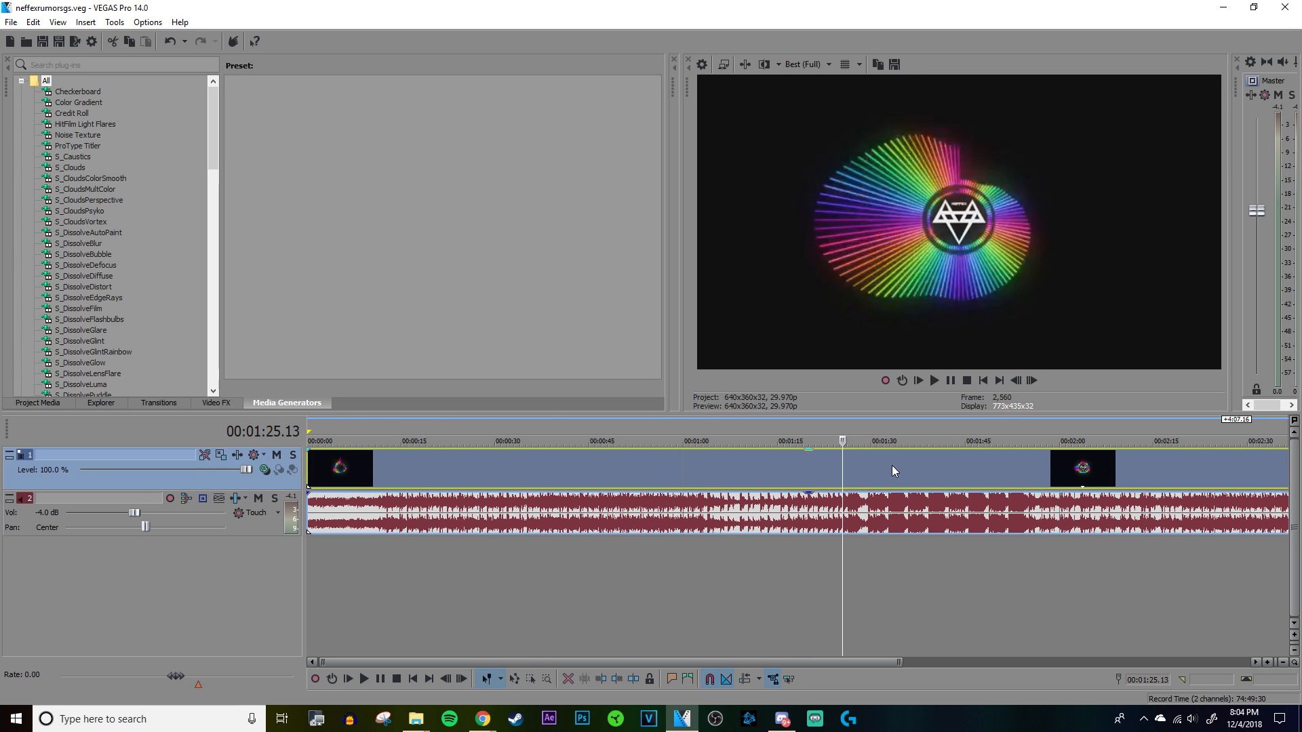
click(893, 465)
click(761, 474)
click(621, 478)
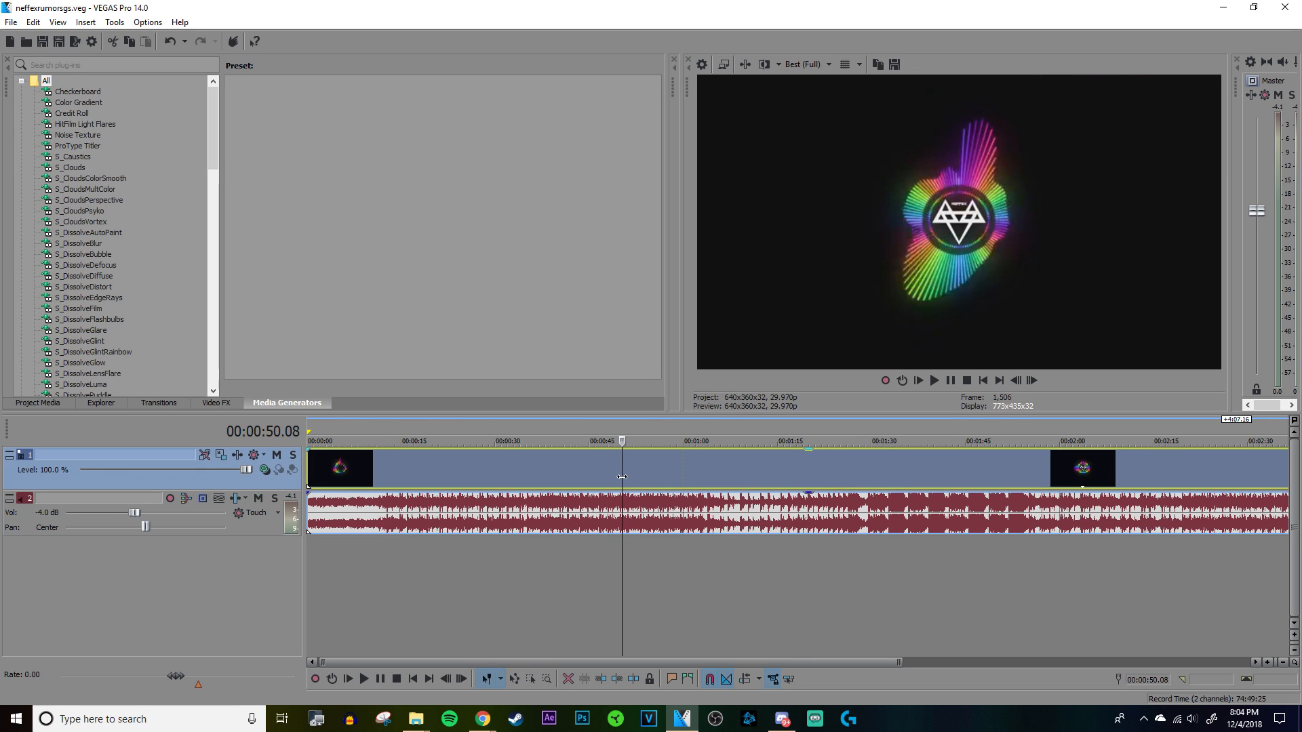
click(663, 476)
click(715, 468)
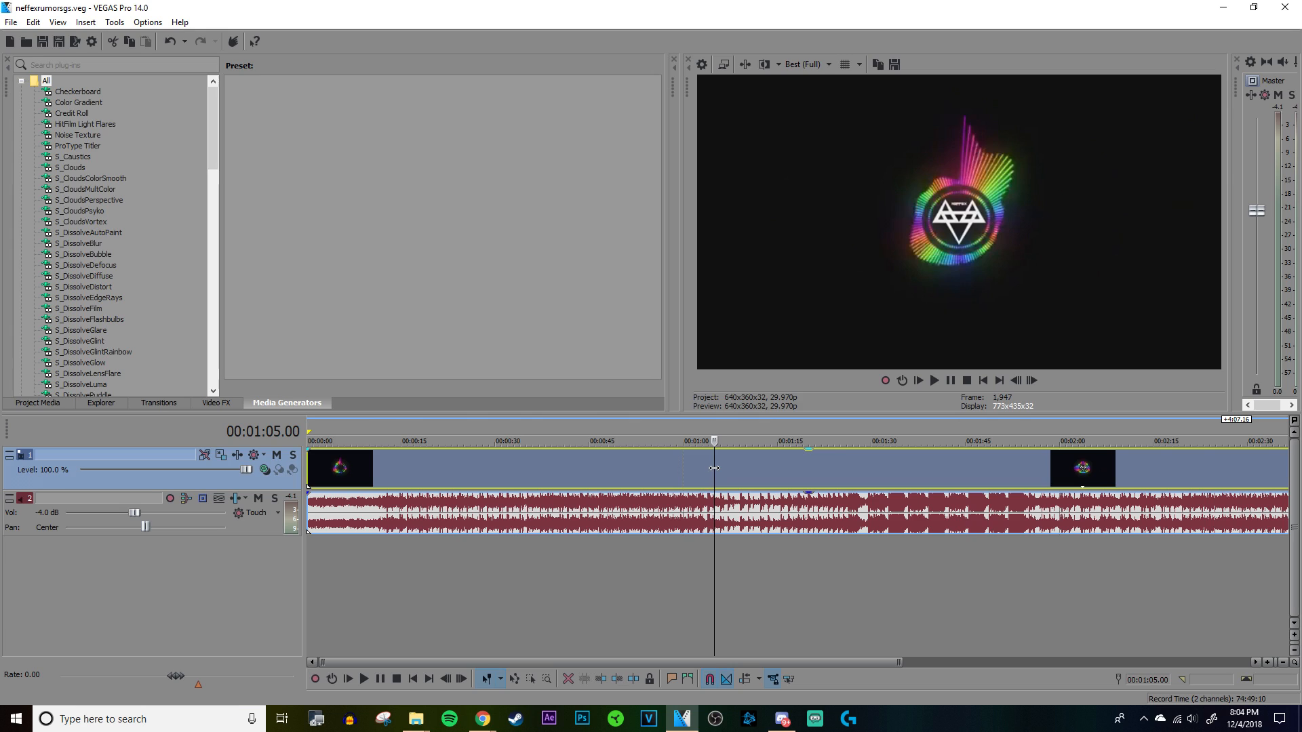
right_click(715, 468)
click(739, 429)
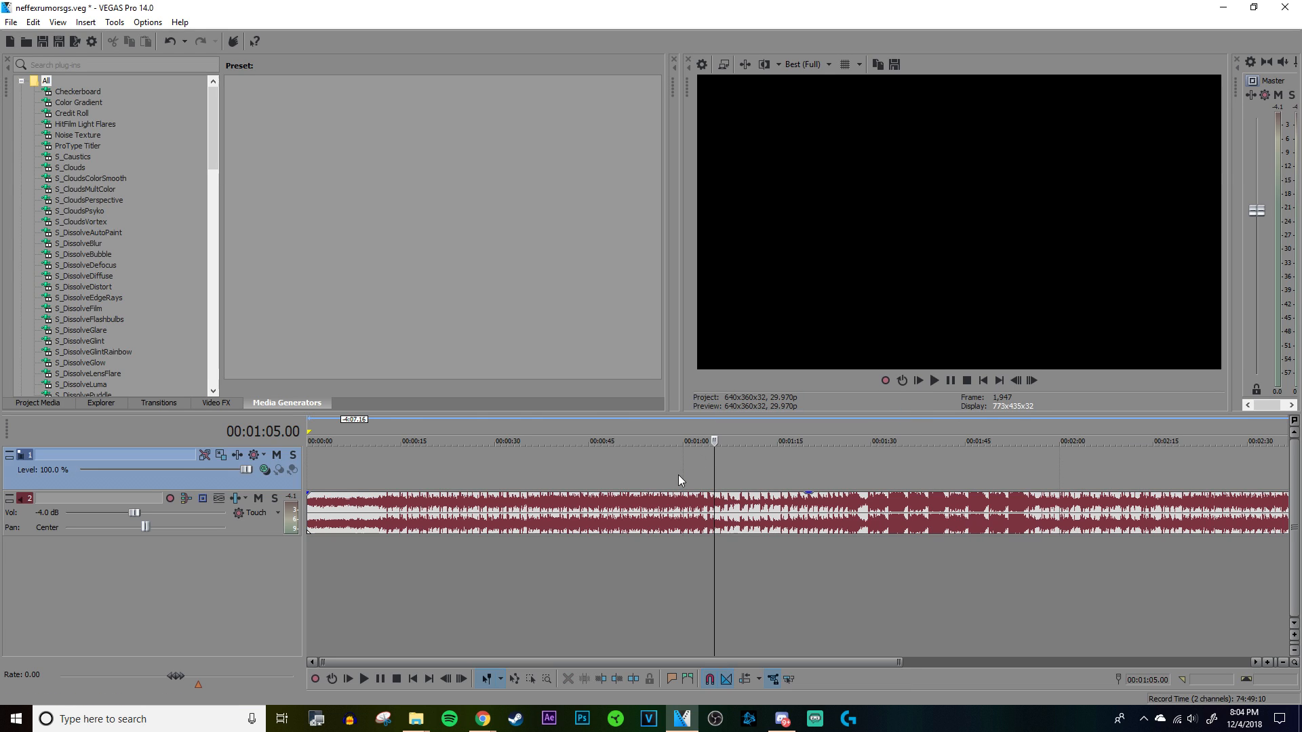
click(574, 514)
click(514, 514)
click(443, 514)
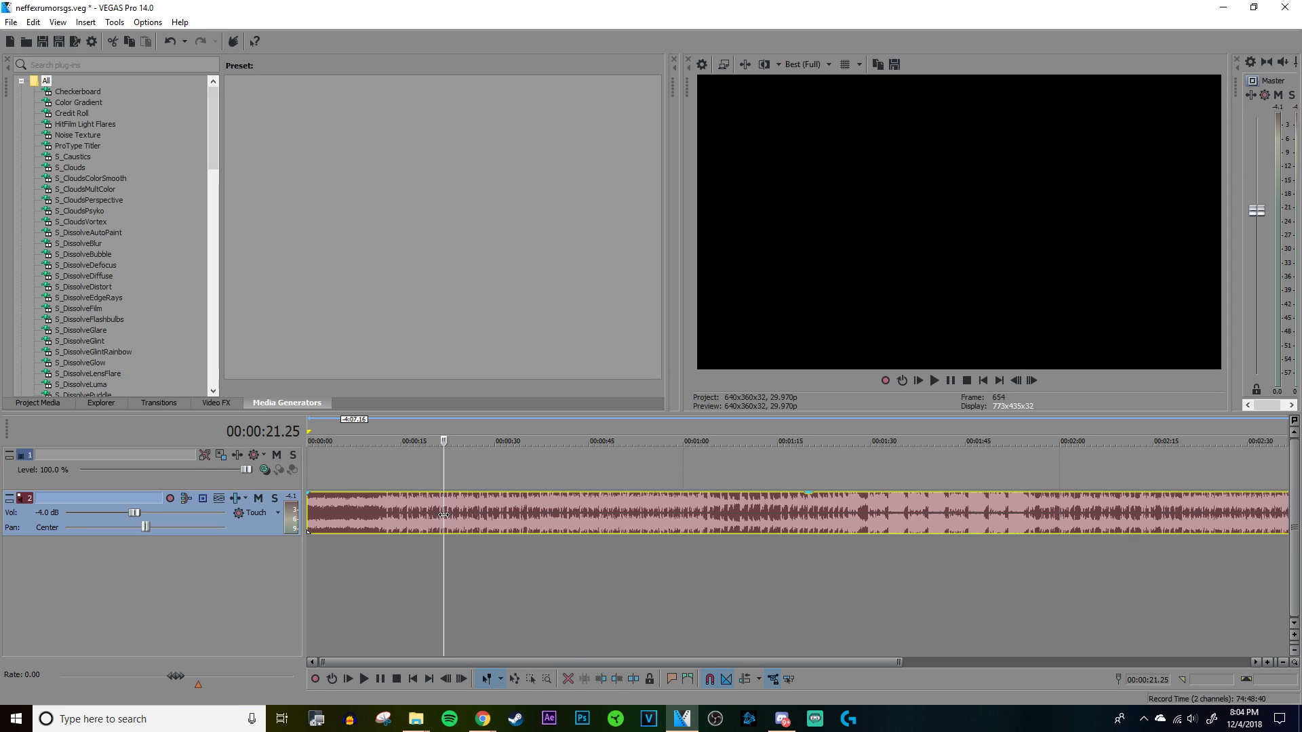
click(396, 517)
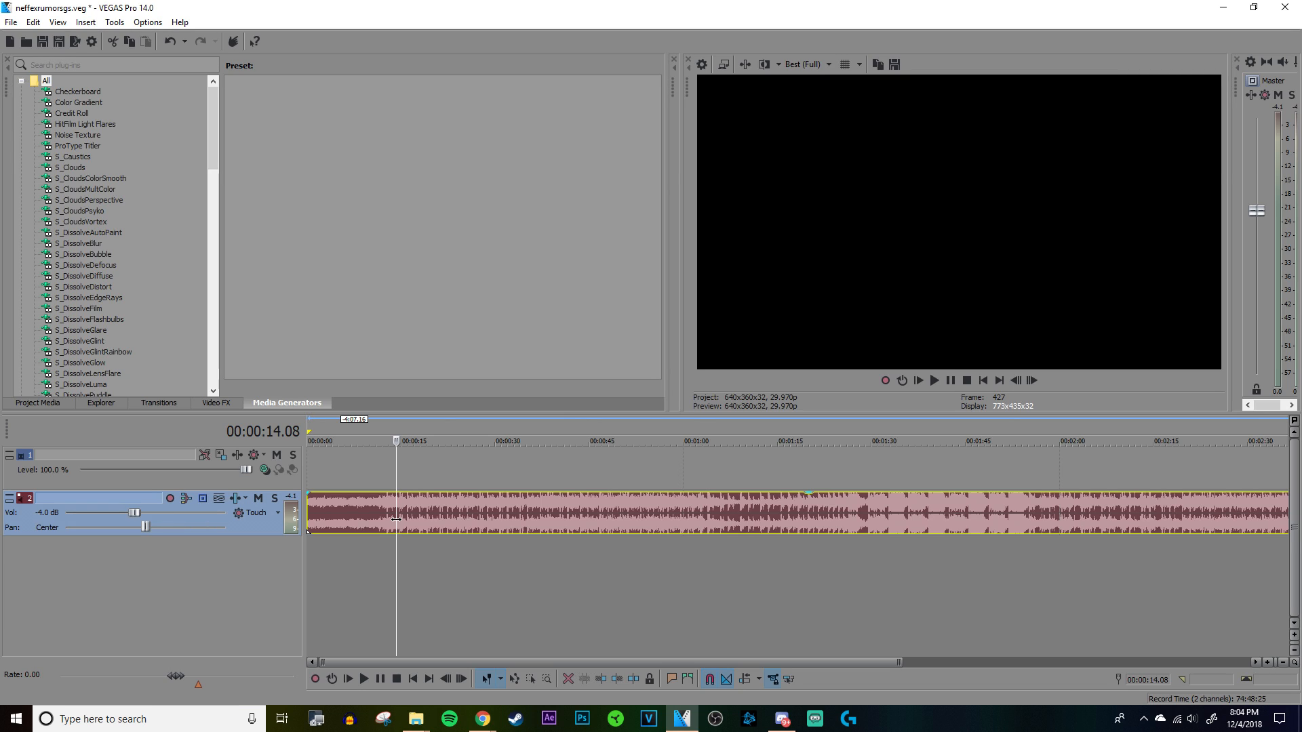
click(378, 517)
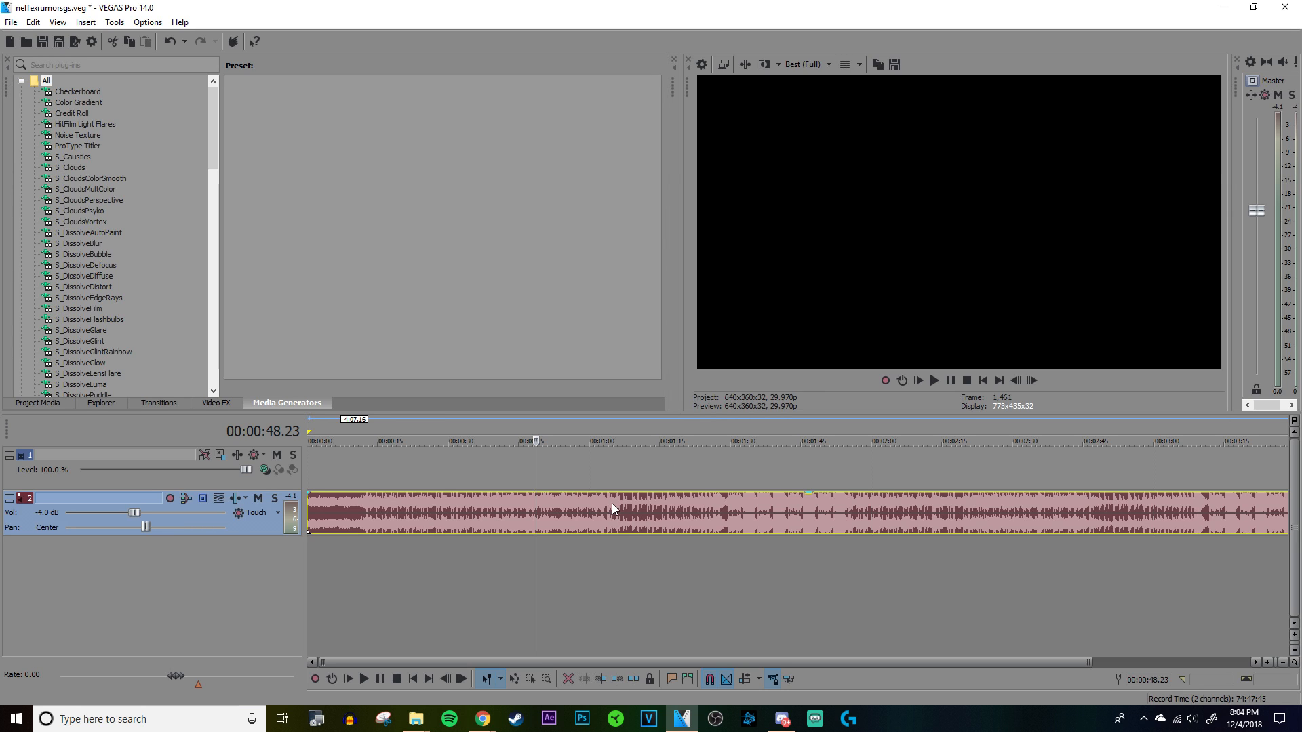
click(592, 520)
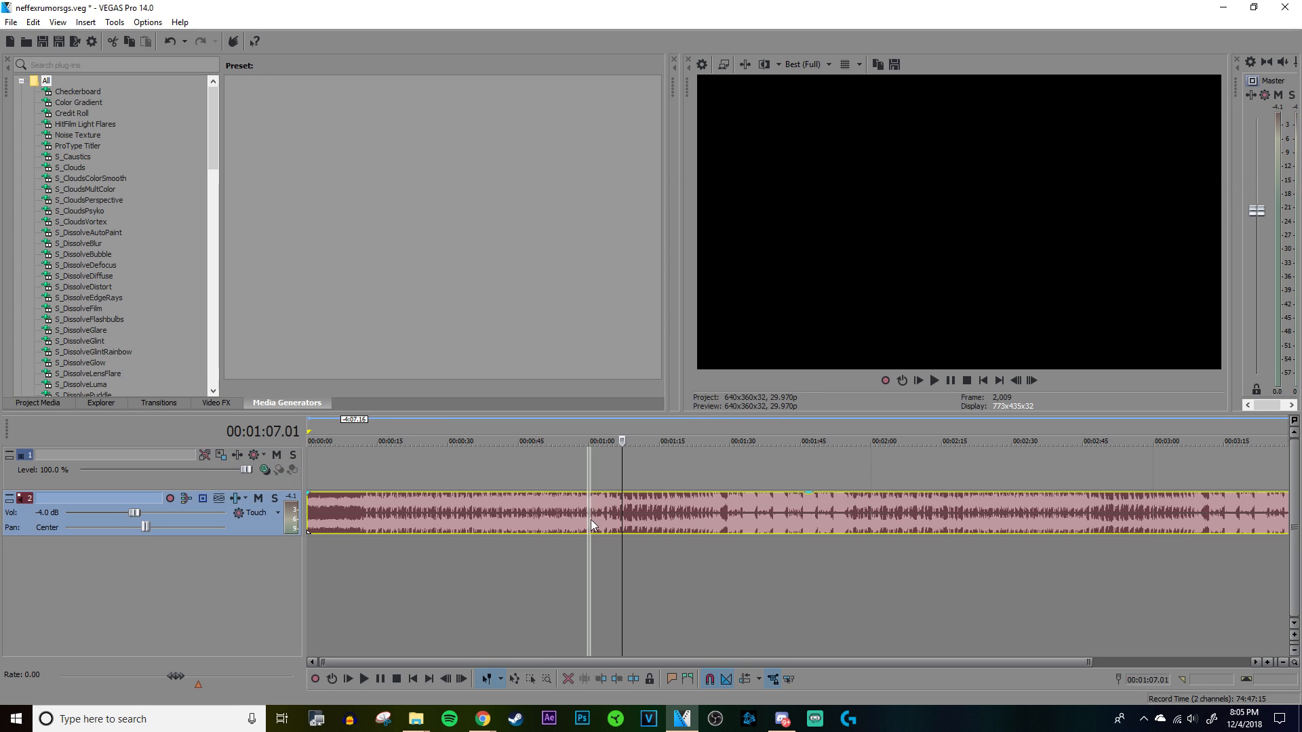
Step: Insert a new video track above the existing empty video track
click(495, 474)
right_click(219, 477)
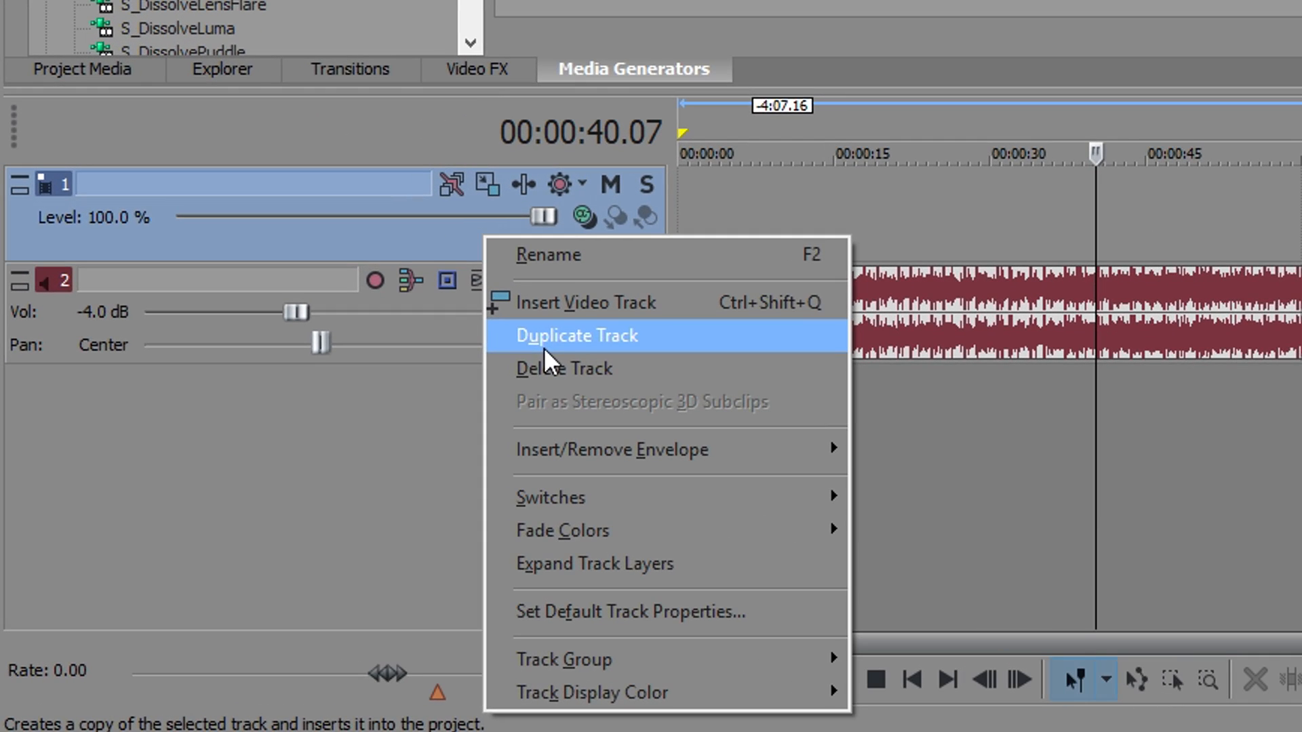
click(560, 307)
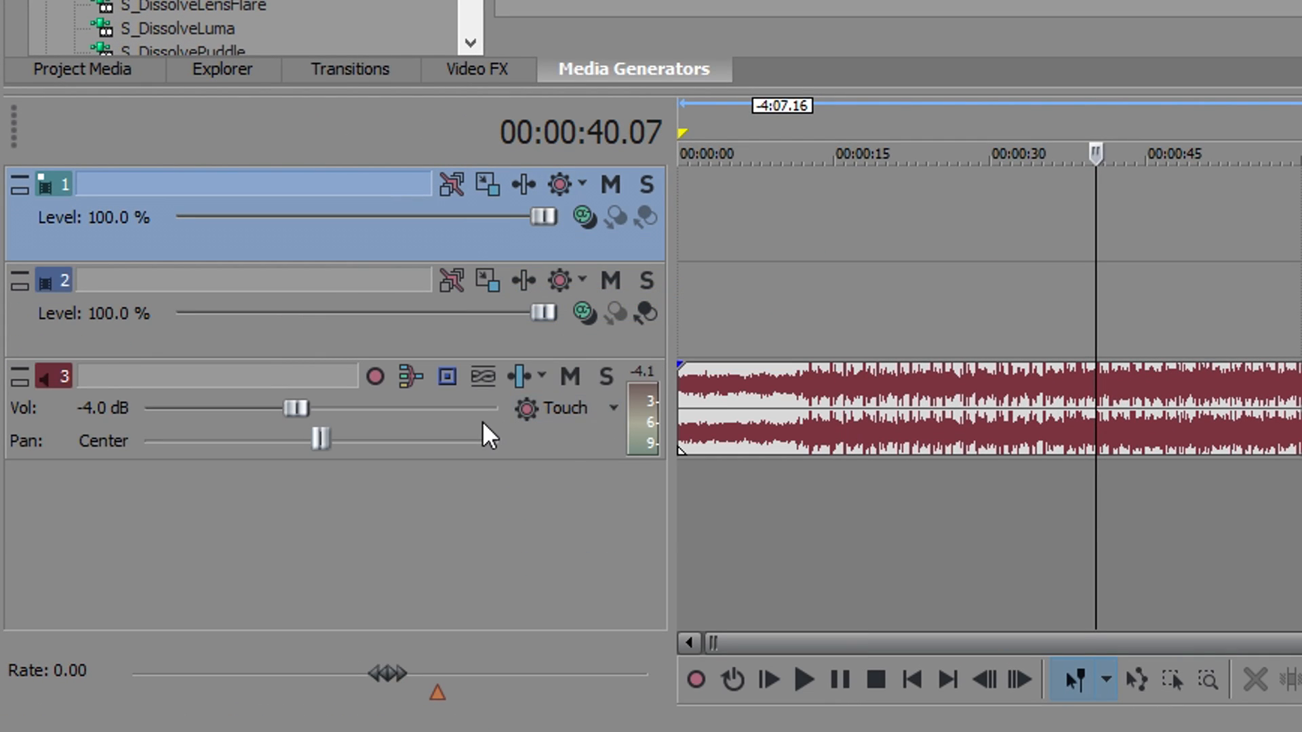
Step: Insert two empty audio tracks above the song track, placing one directly below each video track
right_click(526, 443)
click(583, 0)
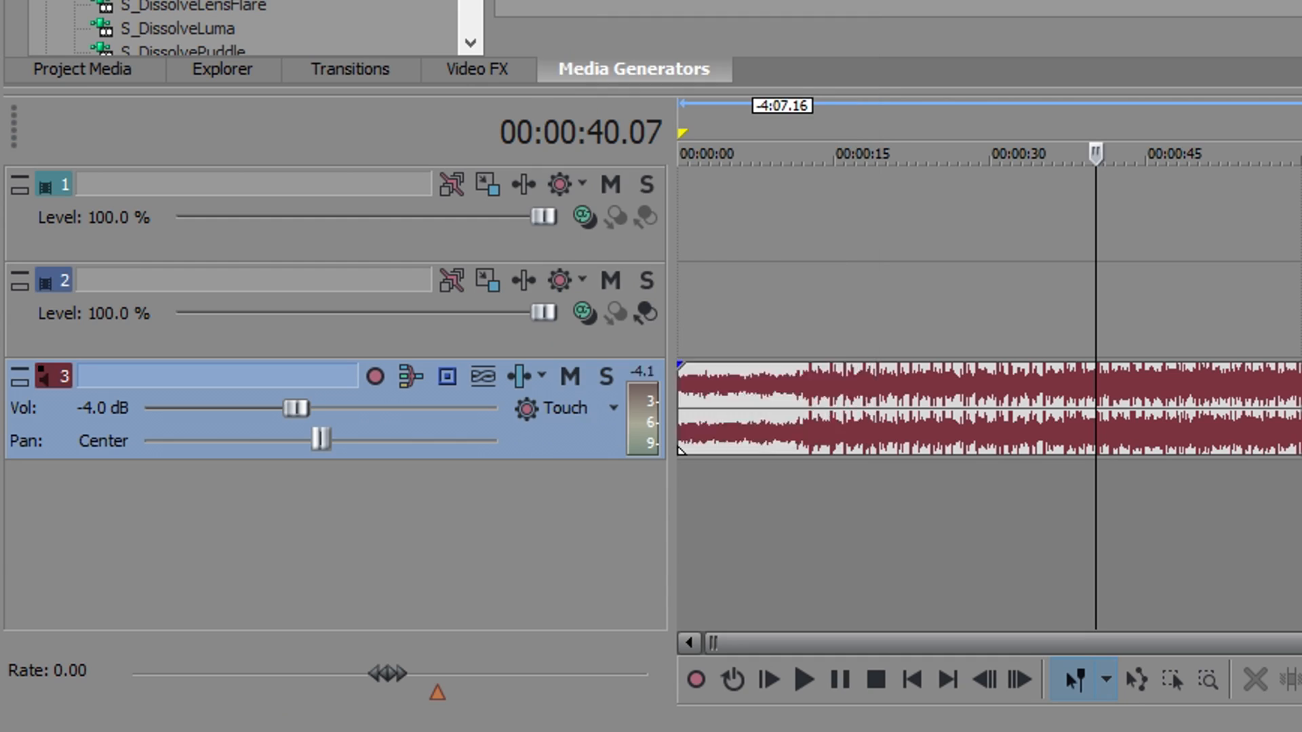
drag(555, 438, 551, 307)
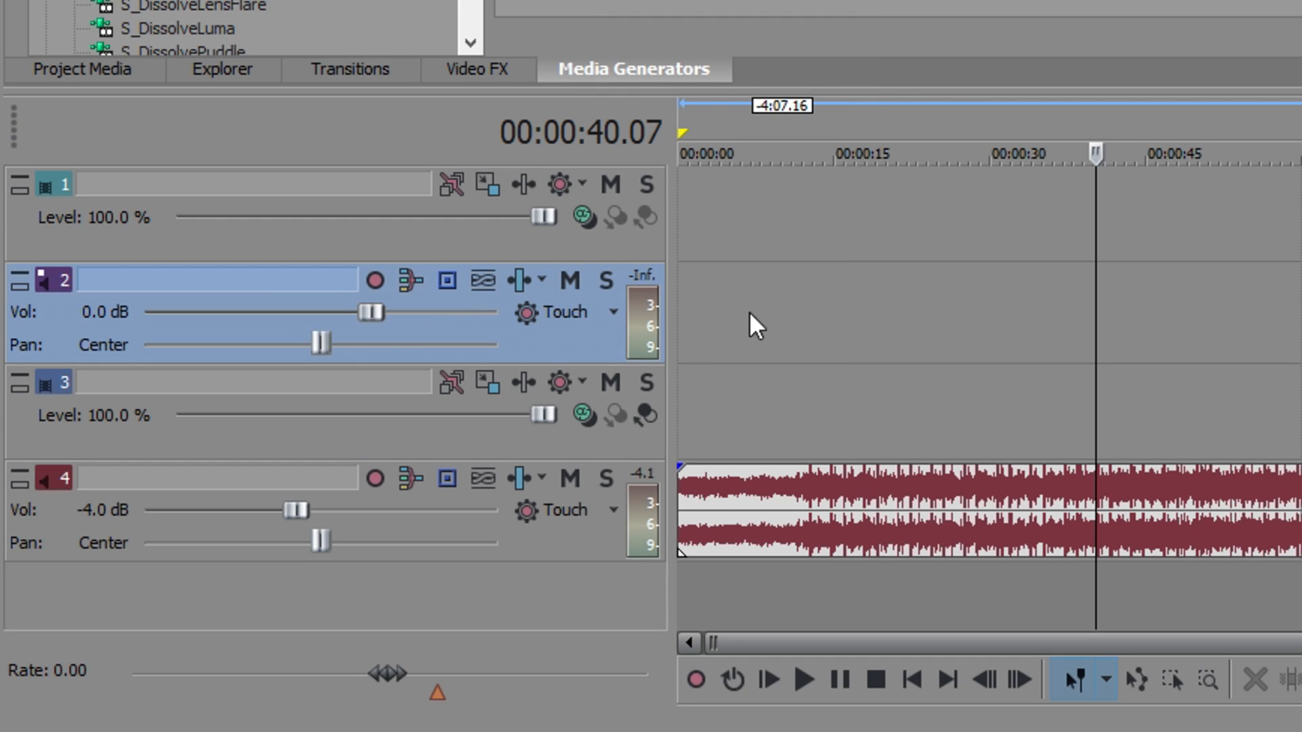
right_click(527, 536)
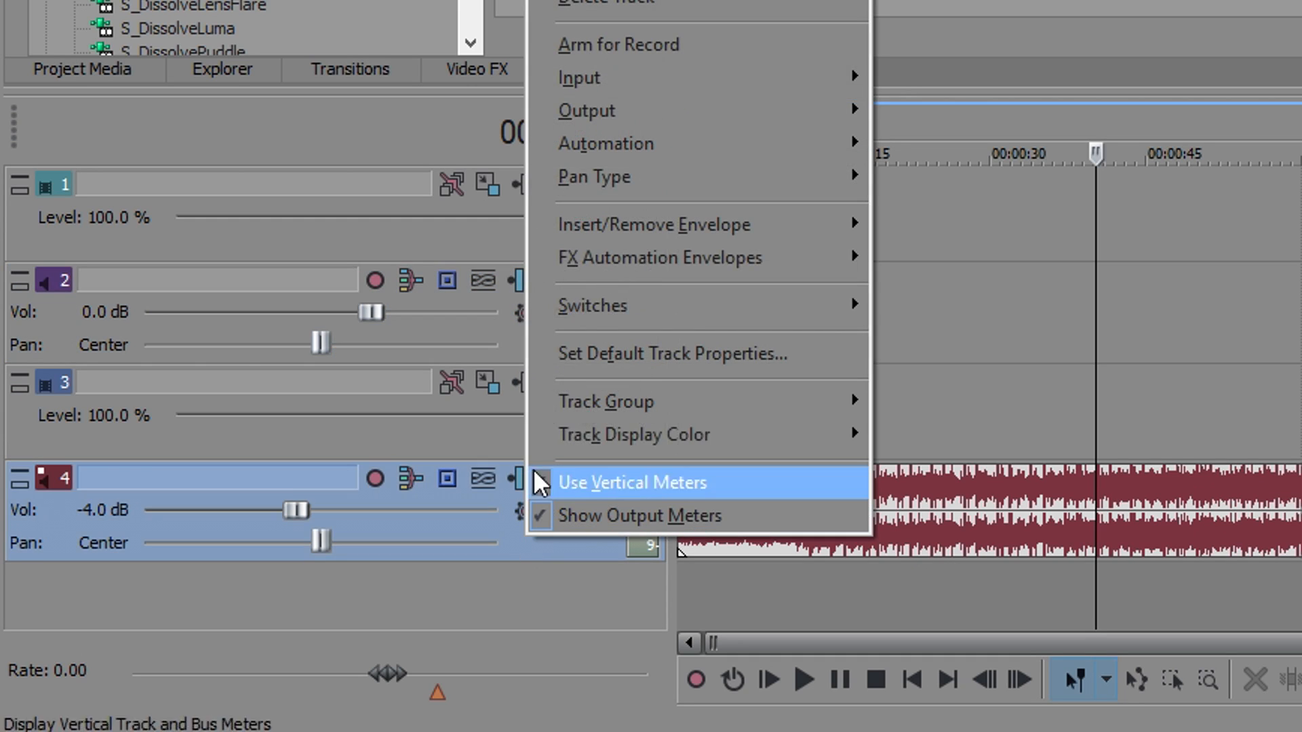
click(583, 0)
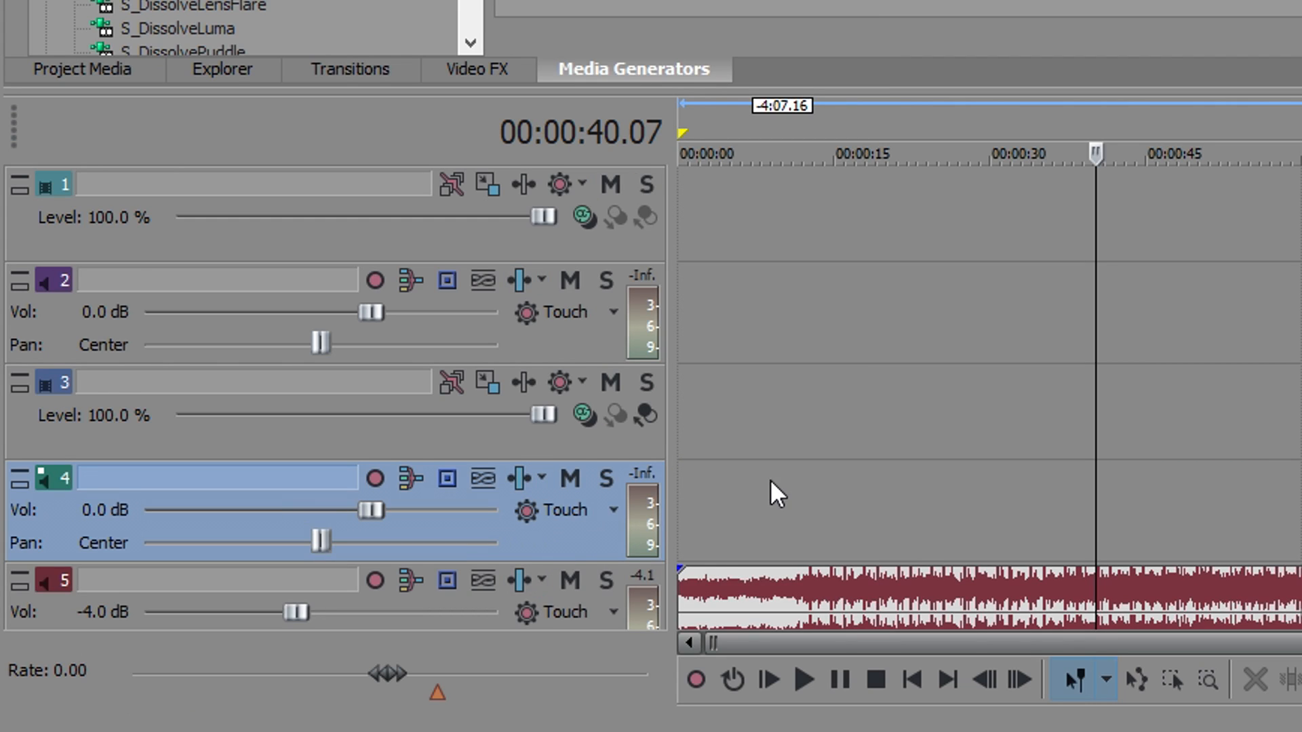
Step: Duplicate video track 3 and audio track 4 together to get a third video and audio pair above the song
scroll(771, 479, down, 1)
click(503, 349)
ctrl+click(523, 443)
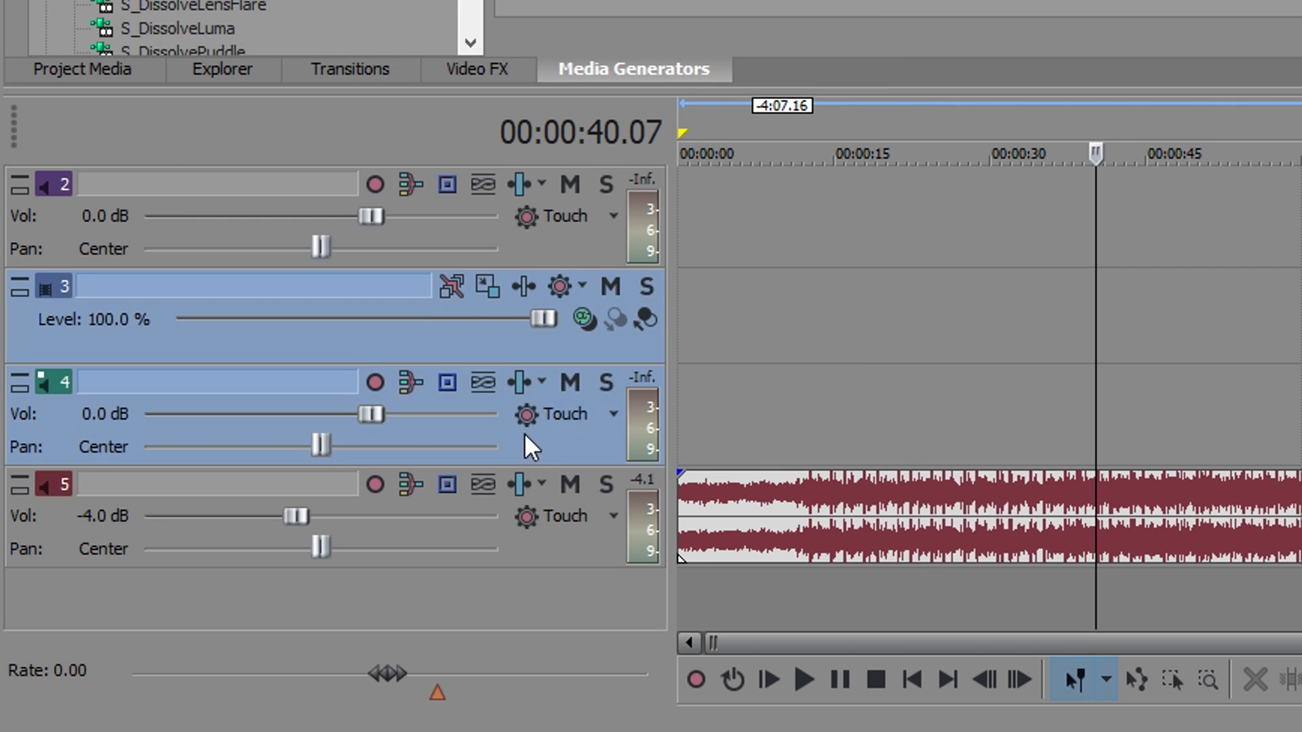
right_click(524, 443)
click(576, 1)
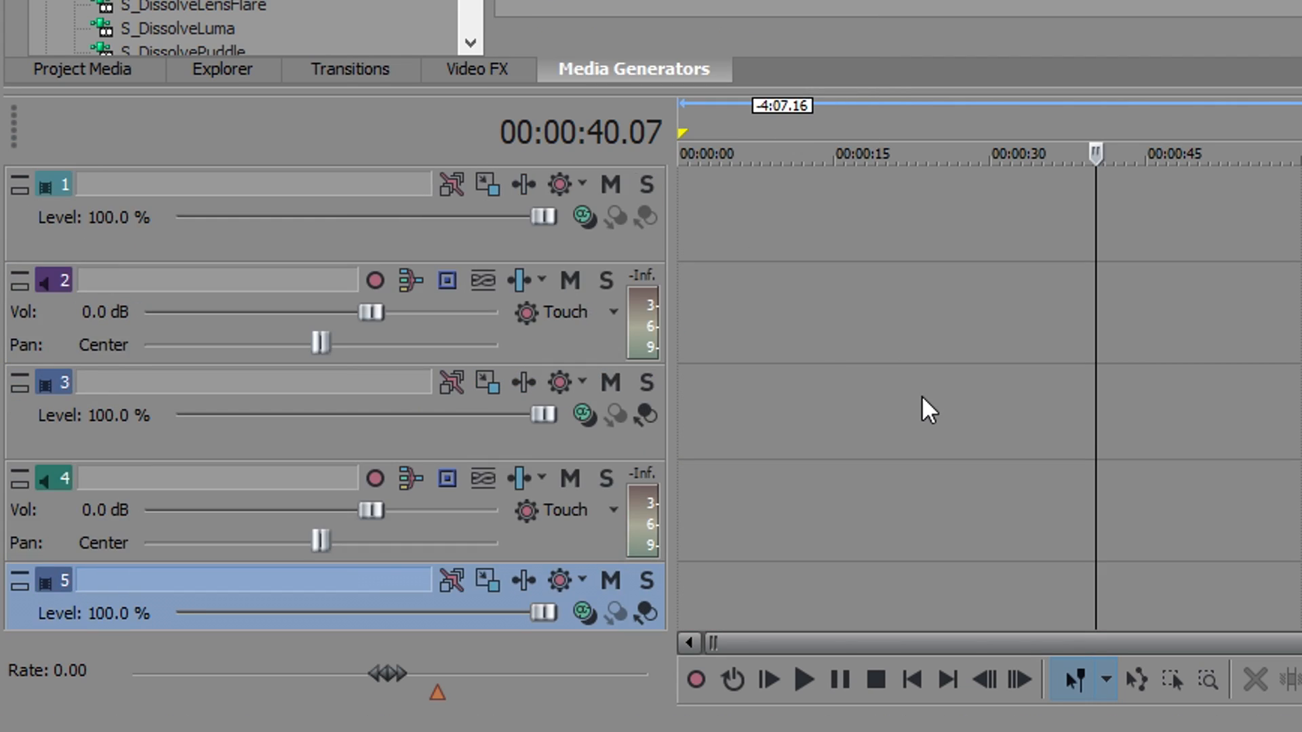
Step: Look over the stacked empty video and audio tracks and the song track beneath them
click(844, 346)
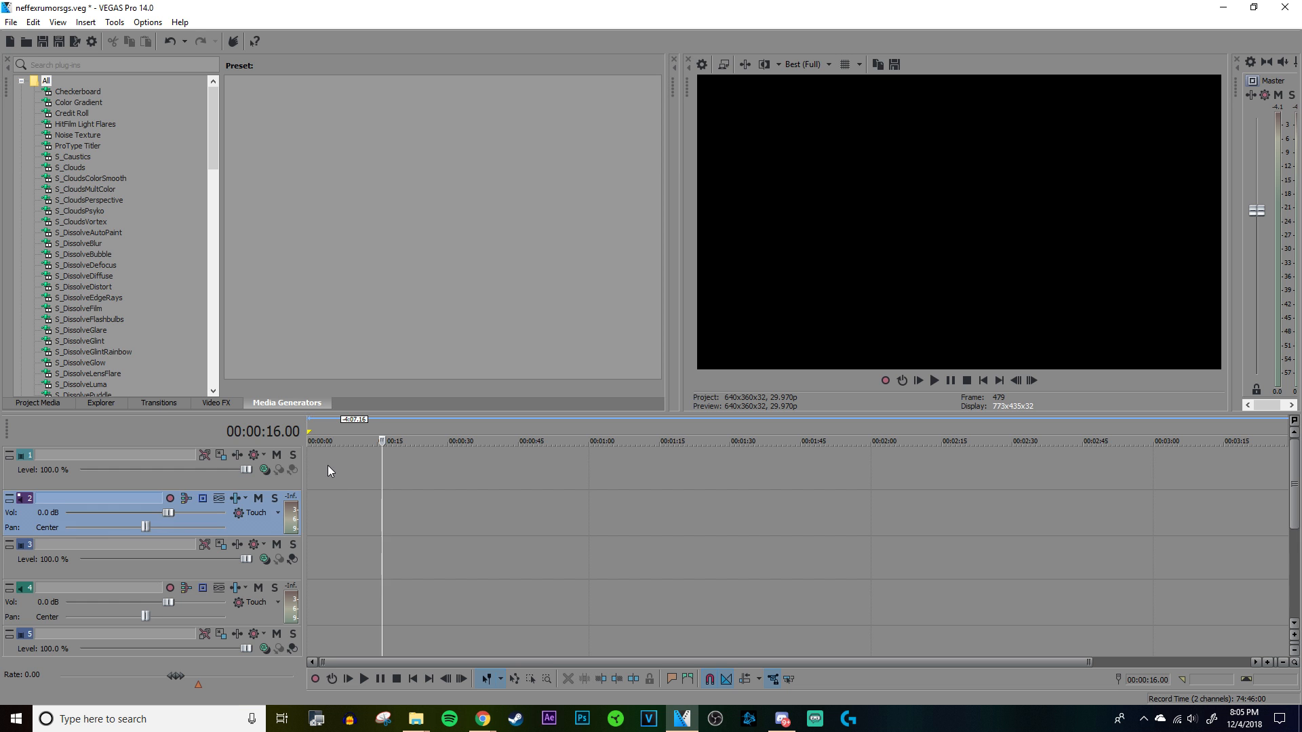
click(724, 207)
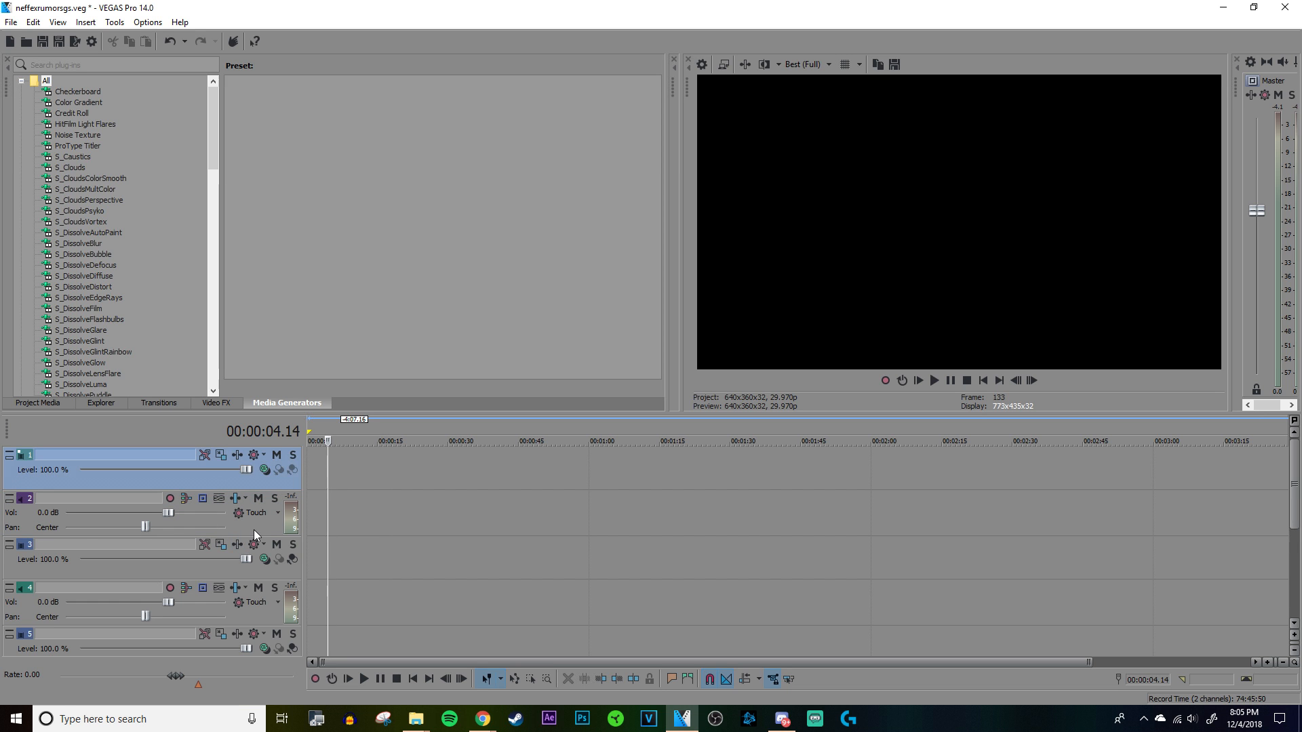
scroll(481, 579, down, 1)
scroll(474, 579, down, 4)
scroll(407, 575, up, 1)
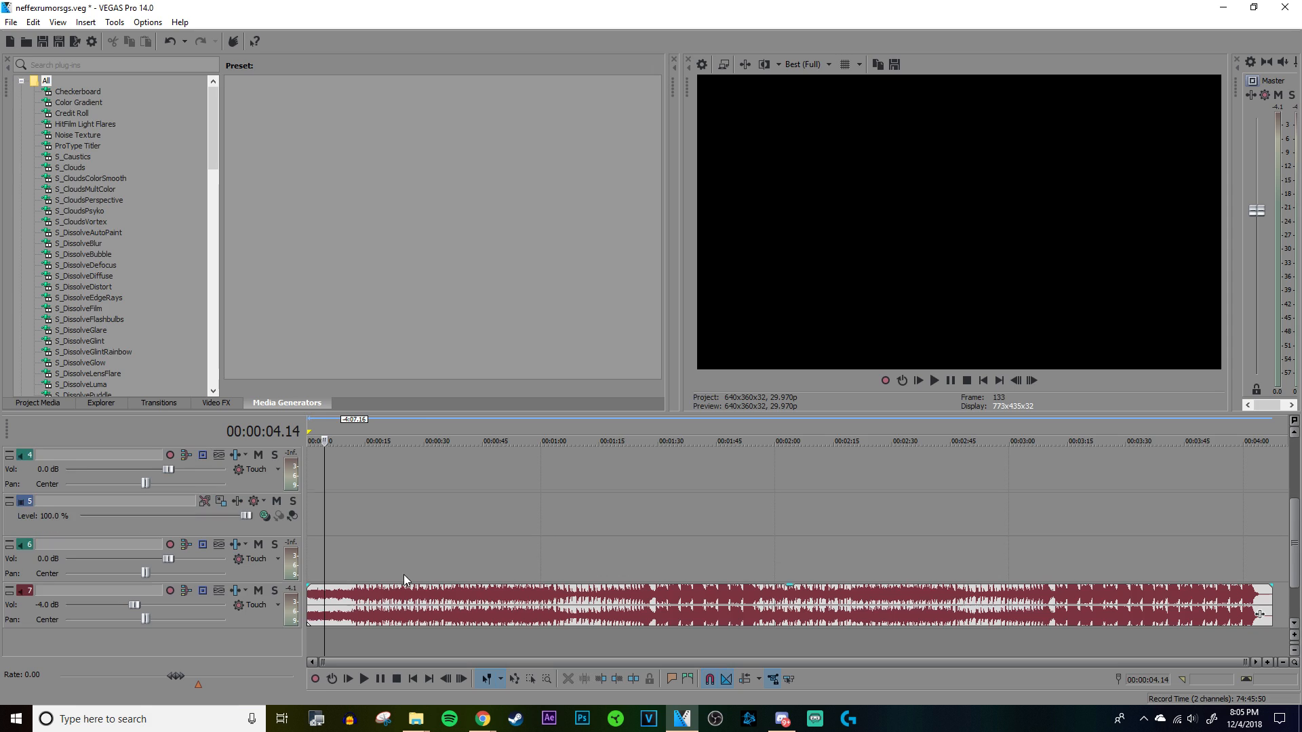
scroll(400, 575, up, 2)
click(271, 575)
click(238, 608)
scroll(397, 532, down, 2)
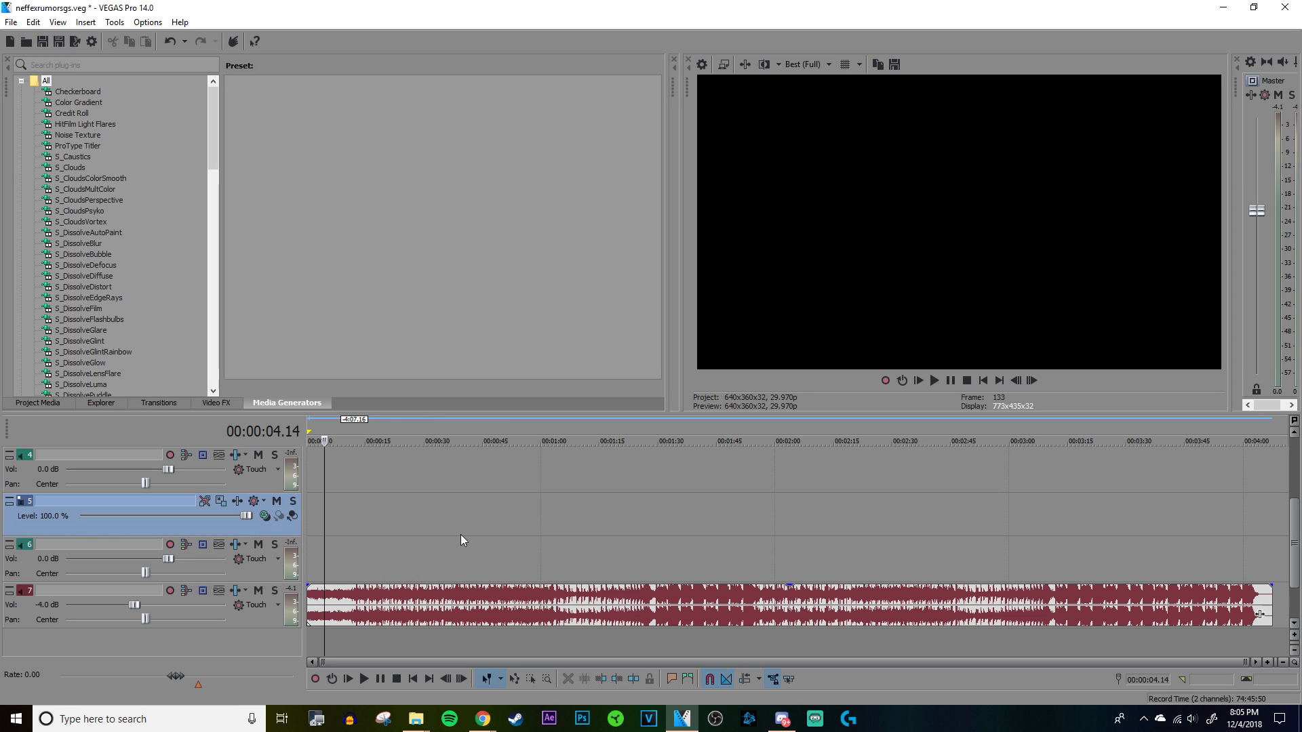
scroll(474, 535, up, 8)
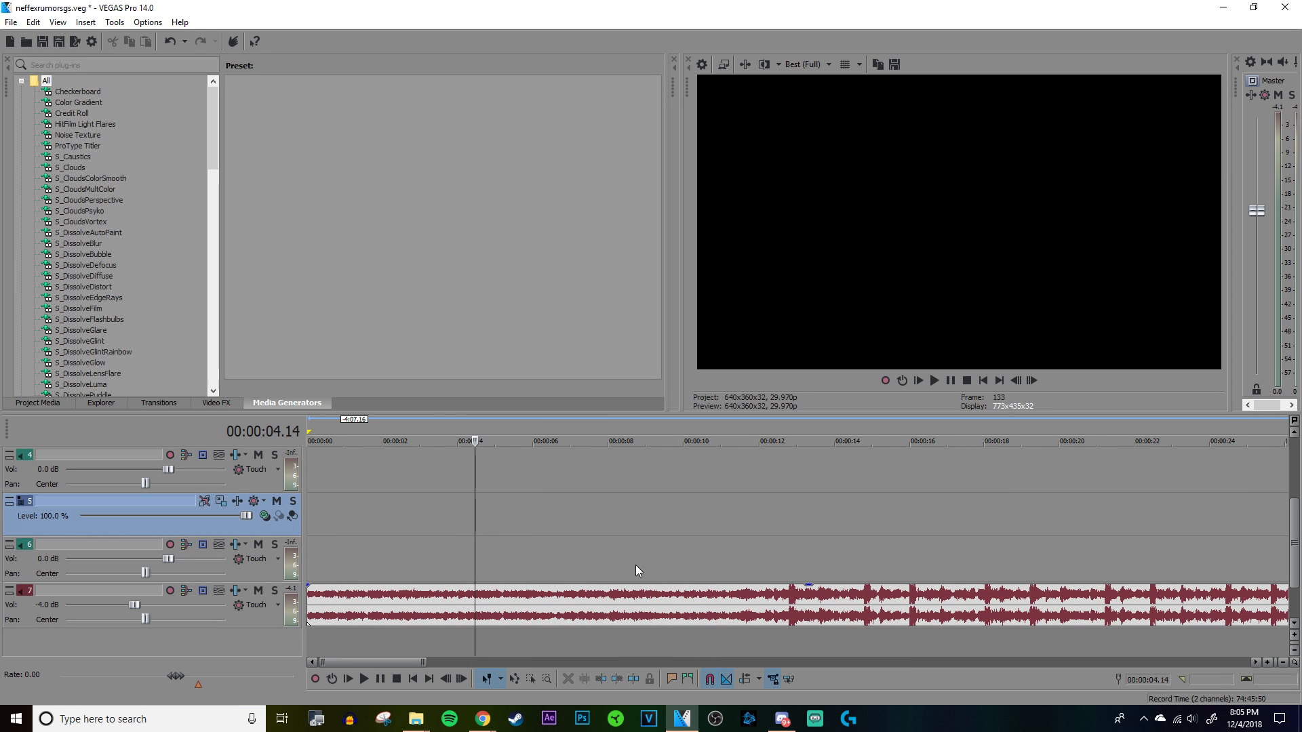
Step: Play the song from its start and stop with the cursor at 00:00:06.20
scroll(648, 554, down, 1)
click(312, 494)
key(space)
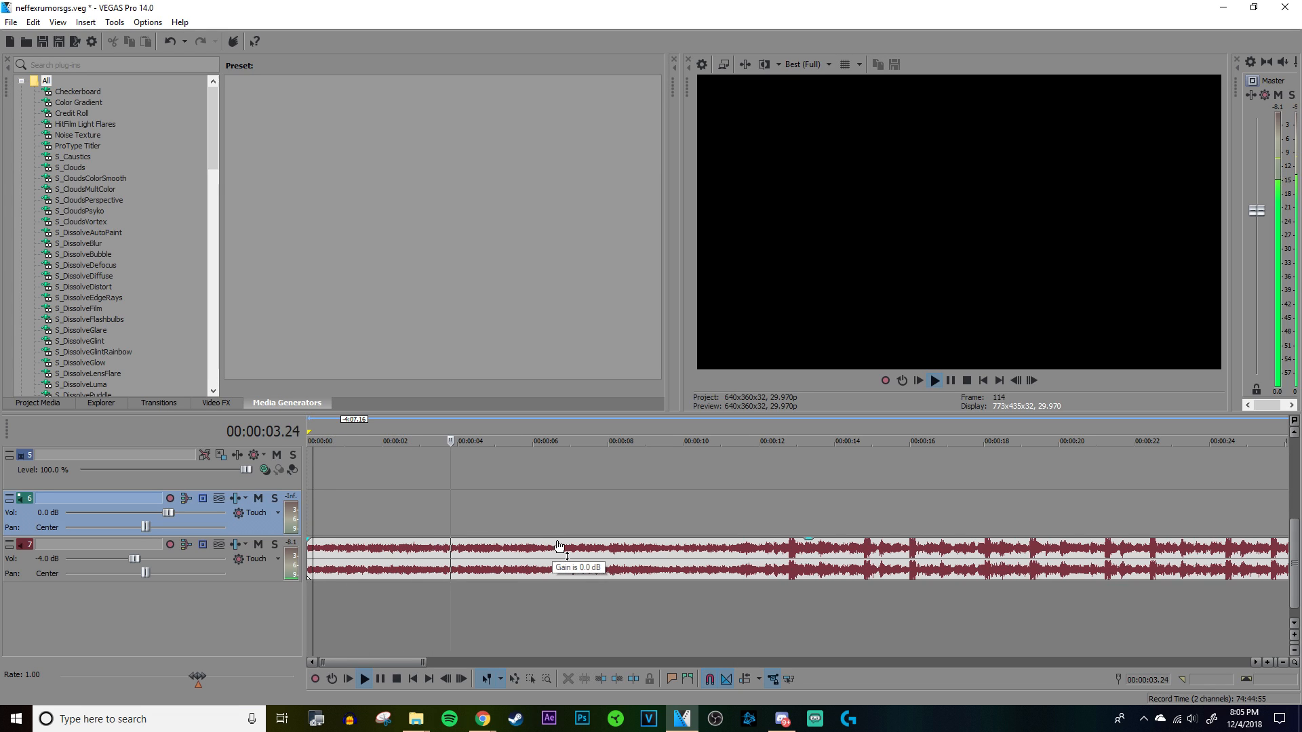
click(558, 506)
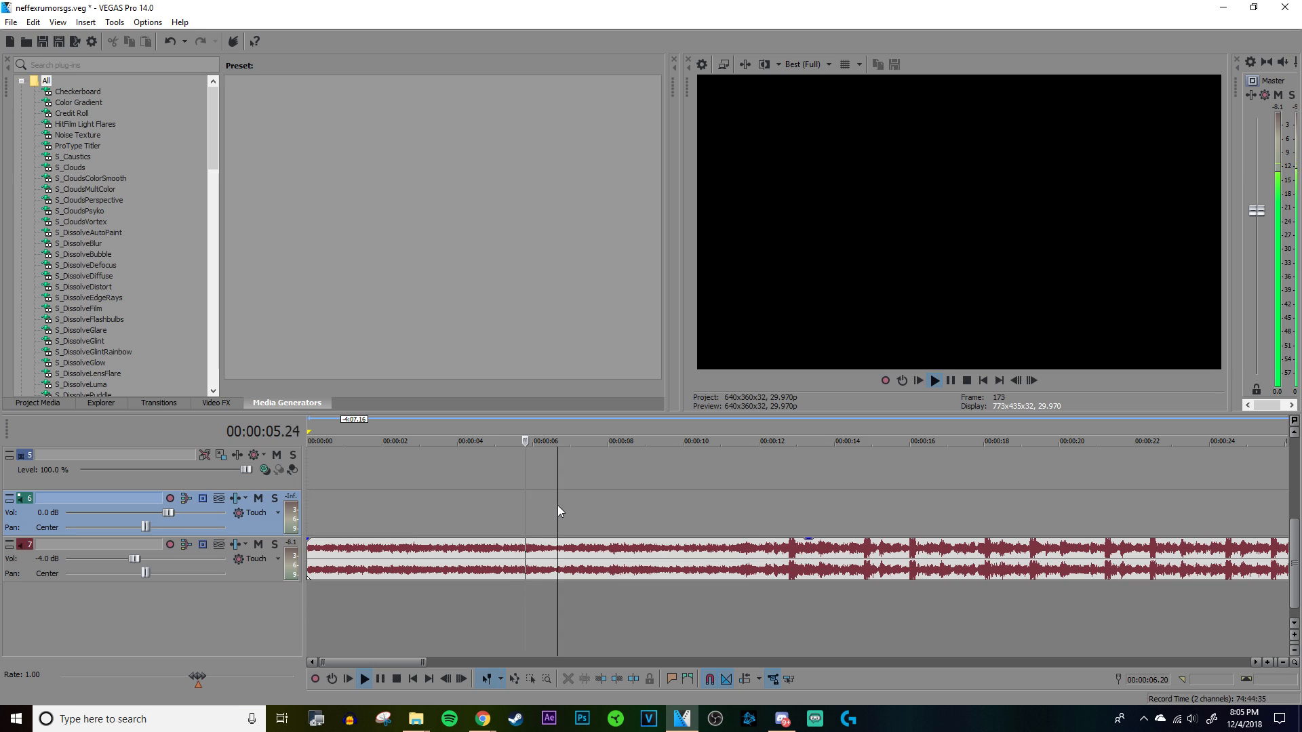
key(space)
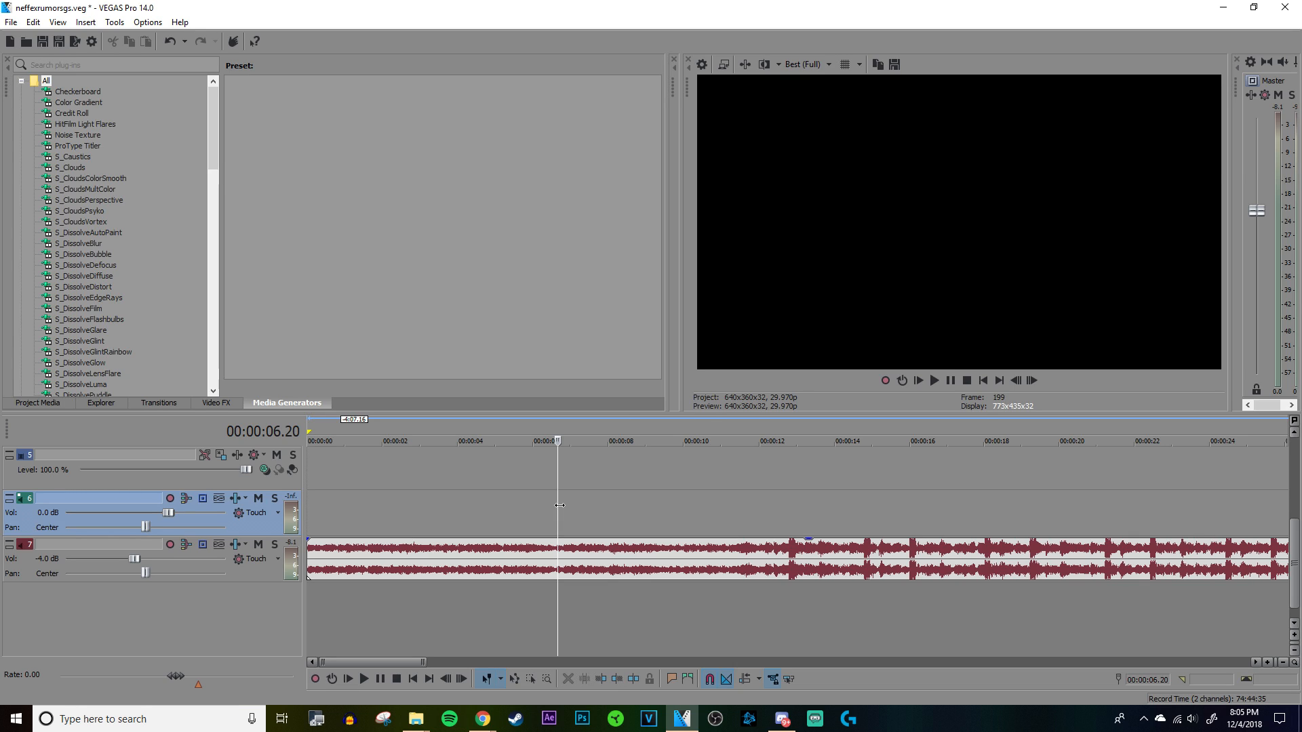
Step: Place the timeline cursor exactly at the onset of the song's first loud beat, at 00:00:12.25
click(788, 477)
scroll(798, 474, up, 3)
click(841, 491)
scroll(827, 498, up, 3)
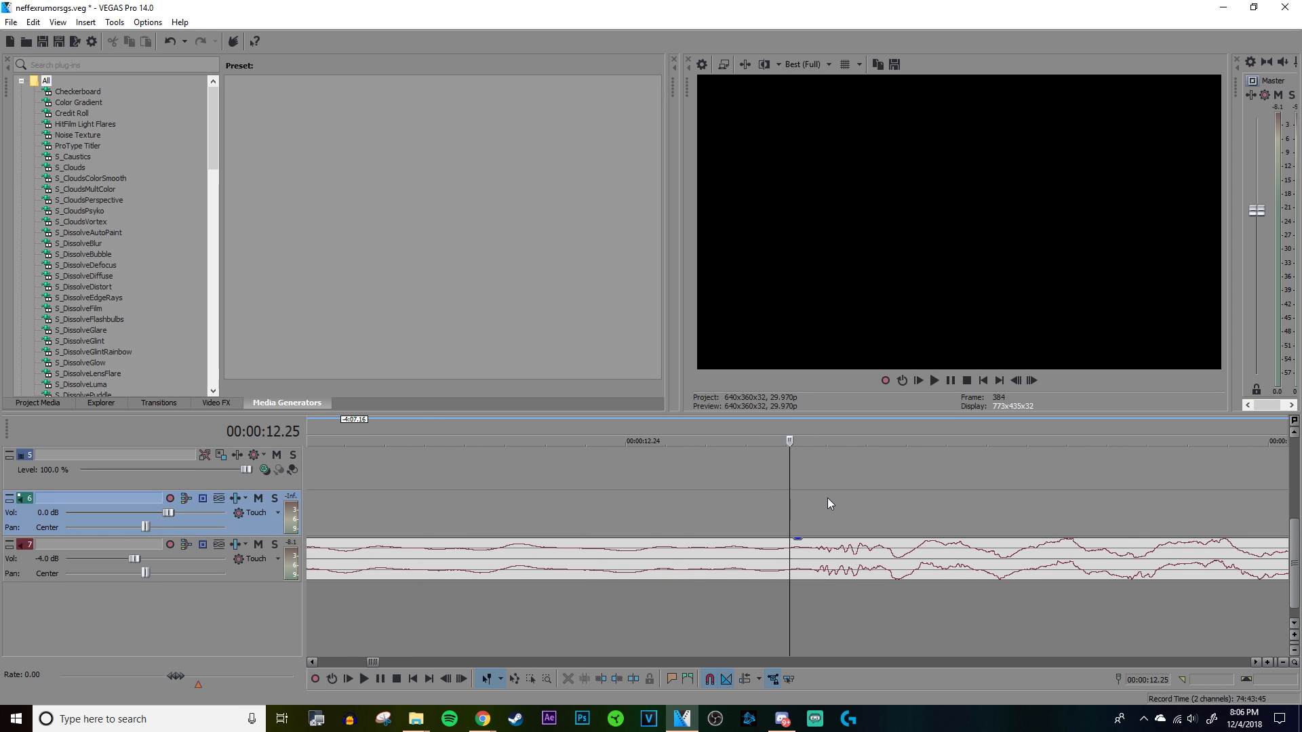
scroll(821, 500, down, 2)
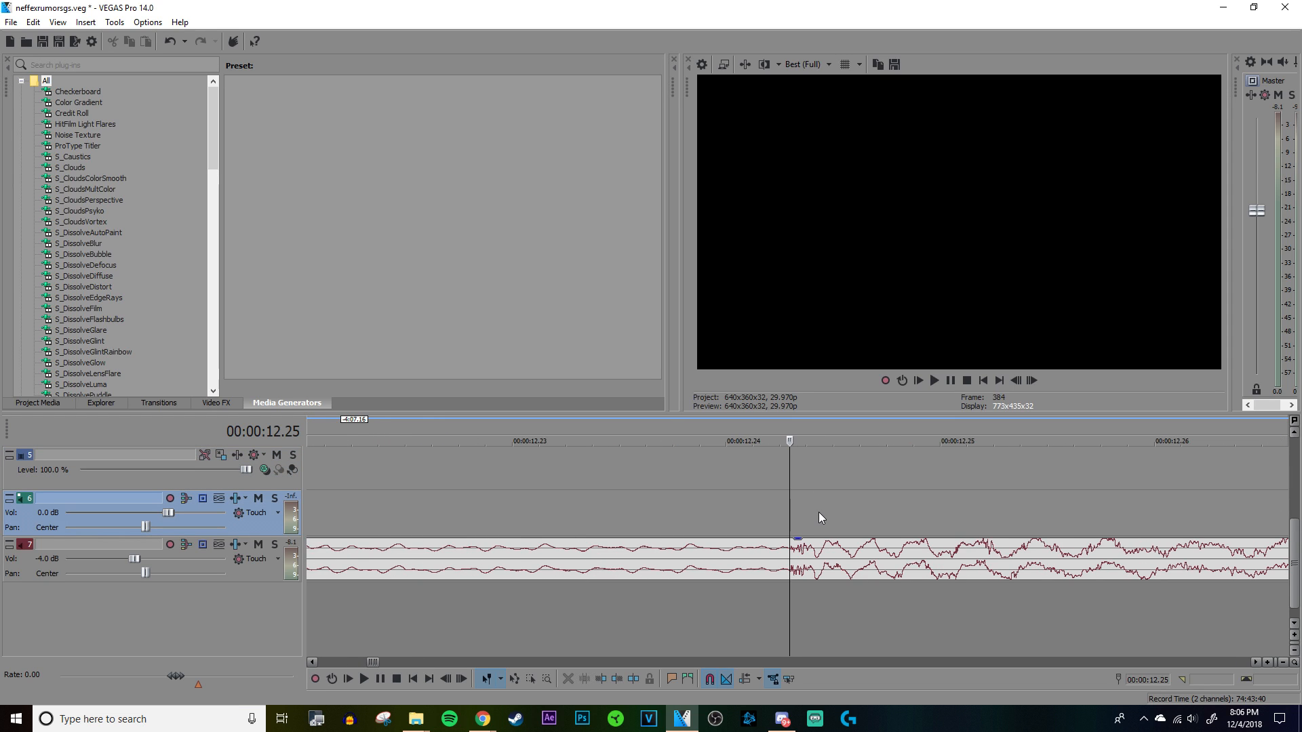
scroll(820, 516, down, 1)
scroll(823, 514, up, 2)
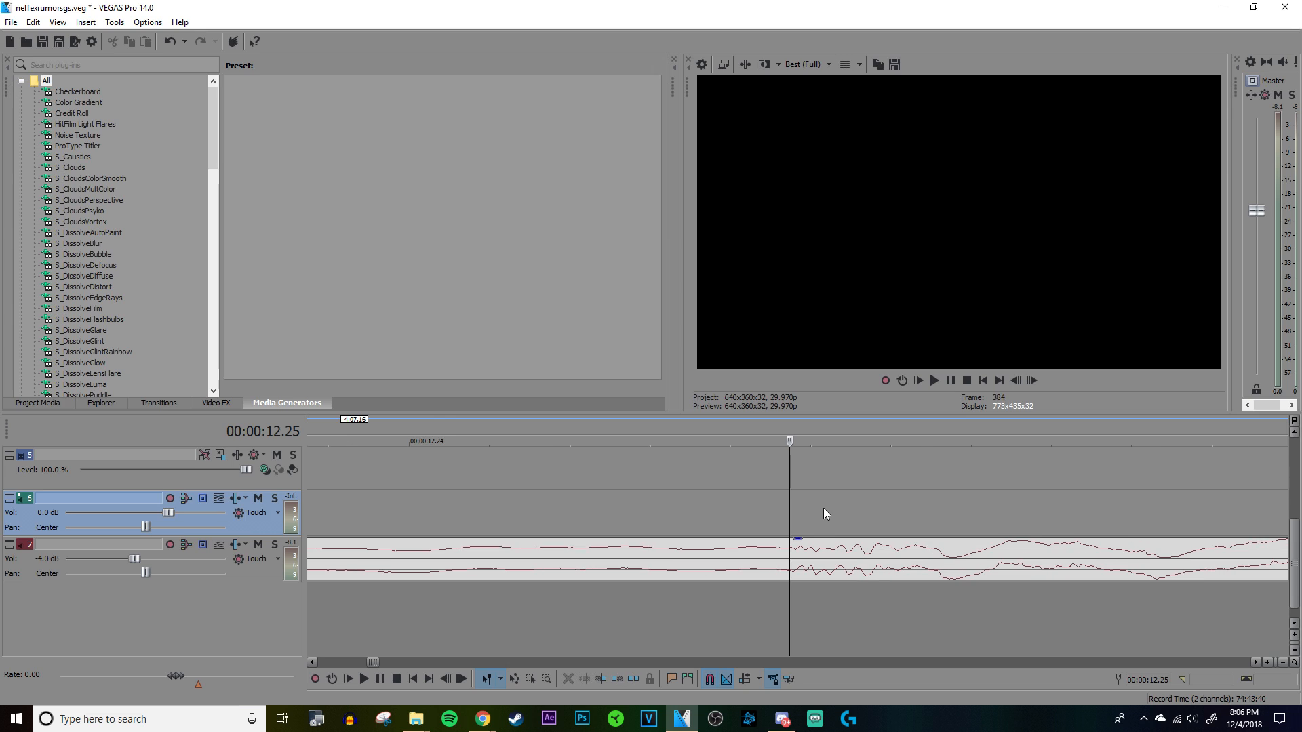
Step: Add a marker on the timeline at the song's first loud beat, 00:00:12.25
scroll(816, 520, down, 2)
scroll(815, 520, down, 1)
scroll(816, 520, up, 1)
scroll(814, 518, down, 5)
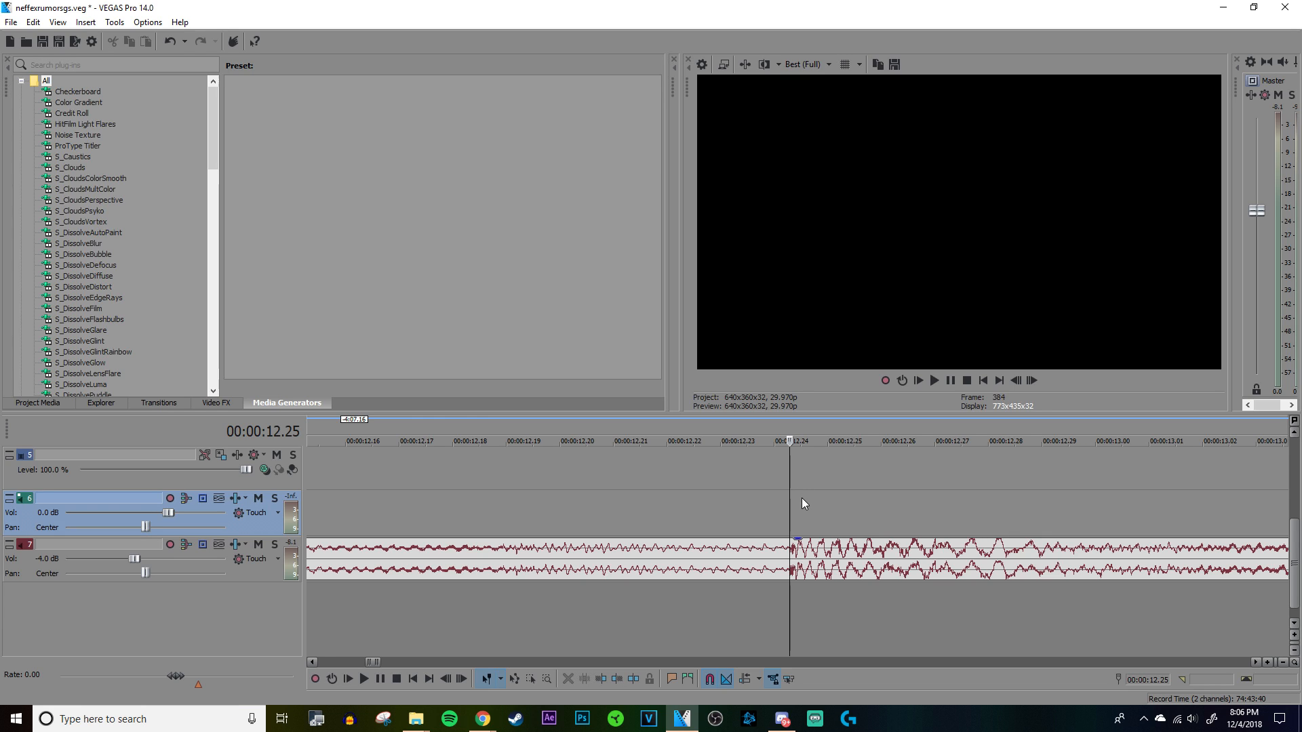
scroll(801, 499, down, 6)
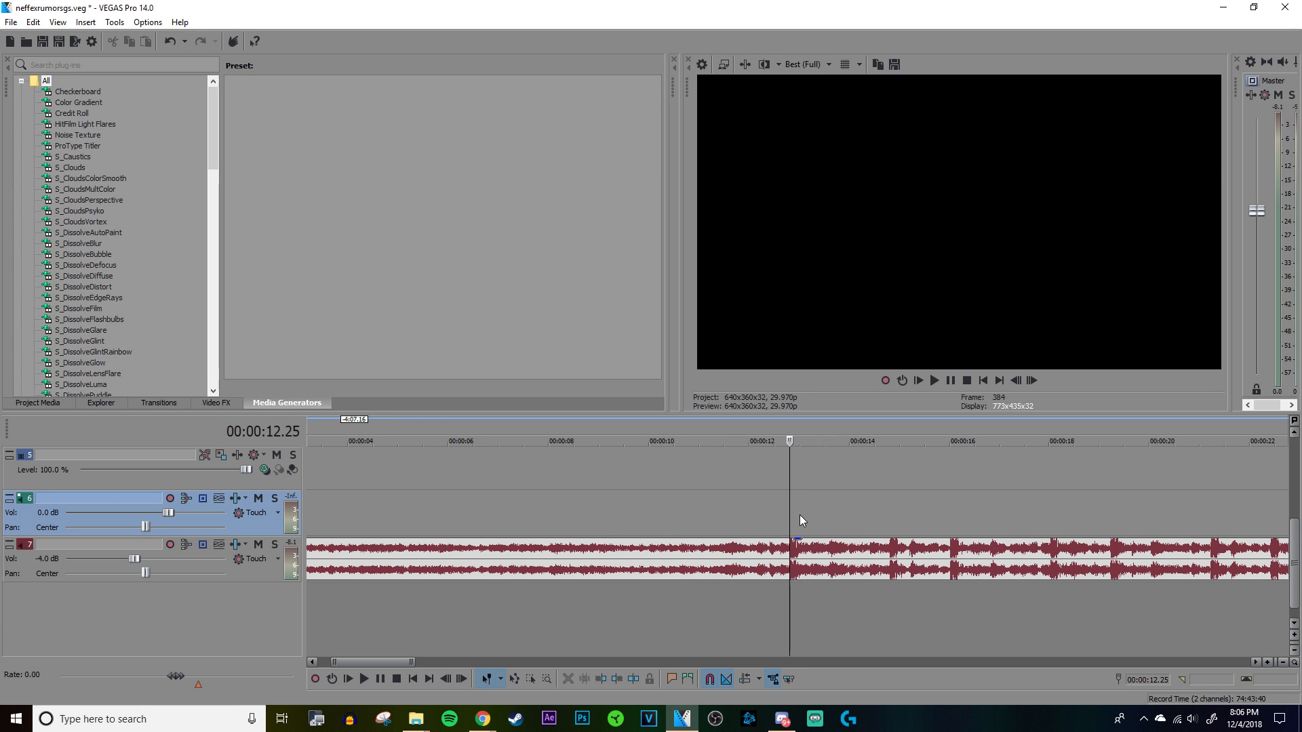
scroll(800, 514, down, 3)
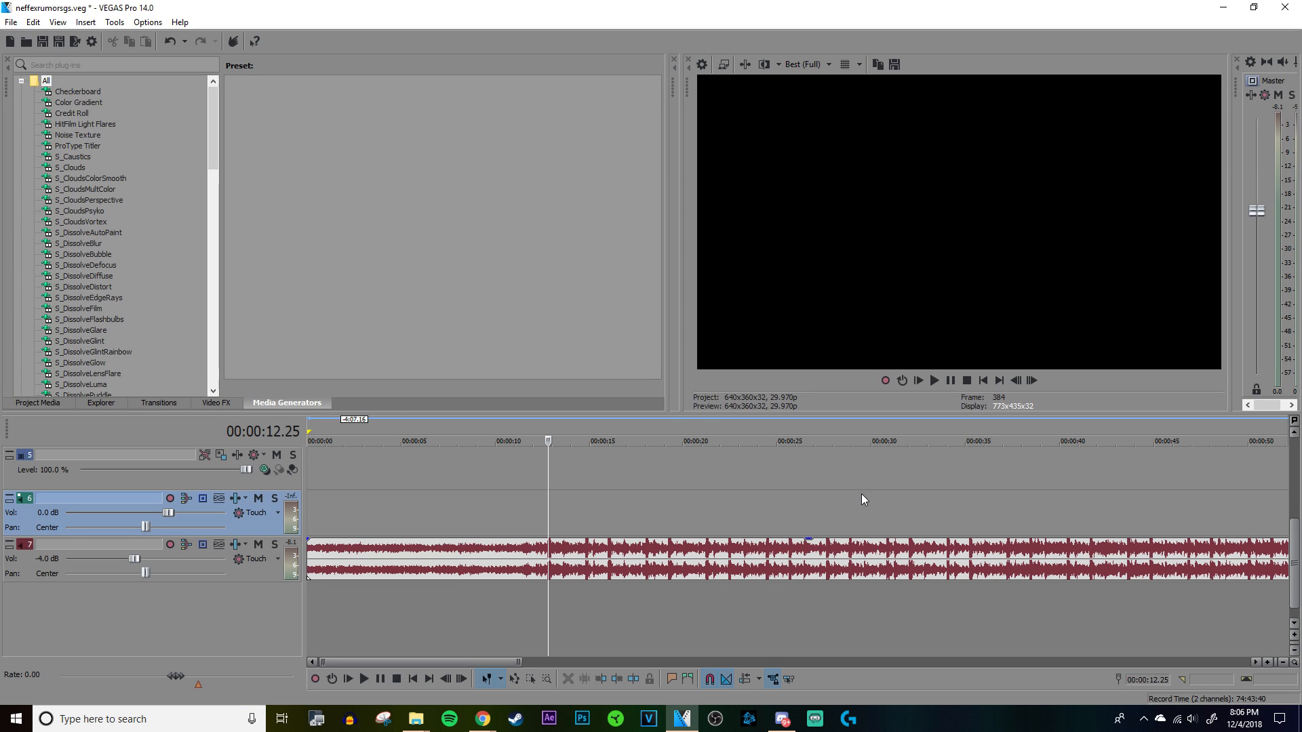
scroll(862, 497, up, 15)
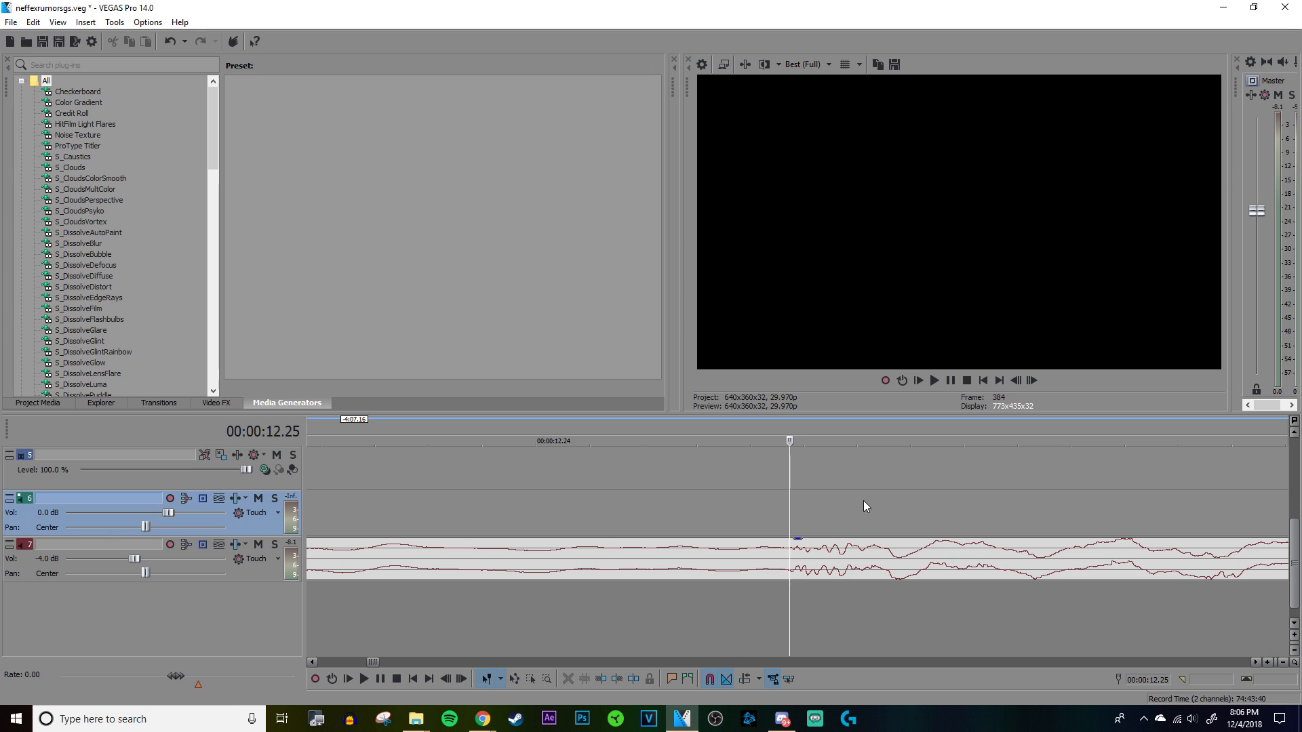
key(m)
scroll(863, 497, down, 4)
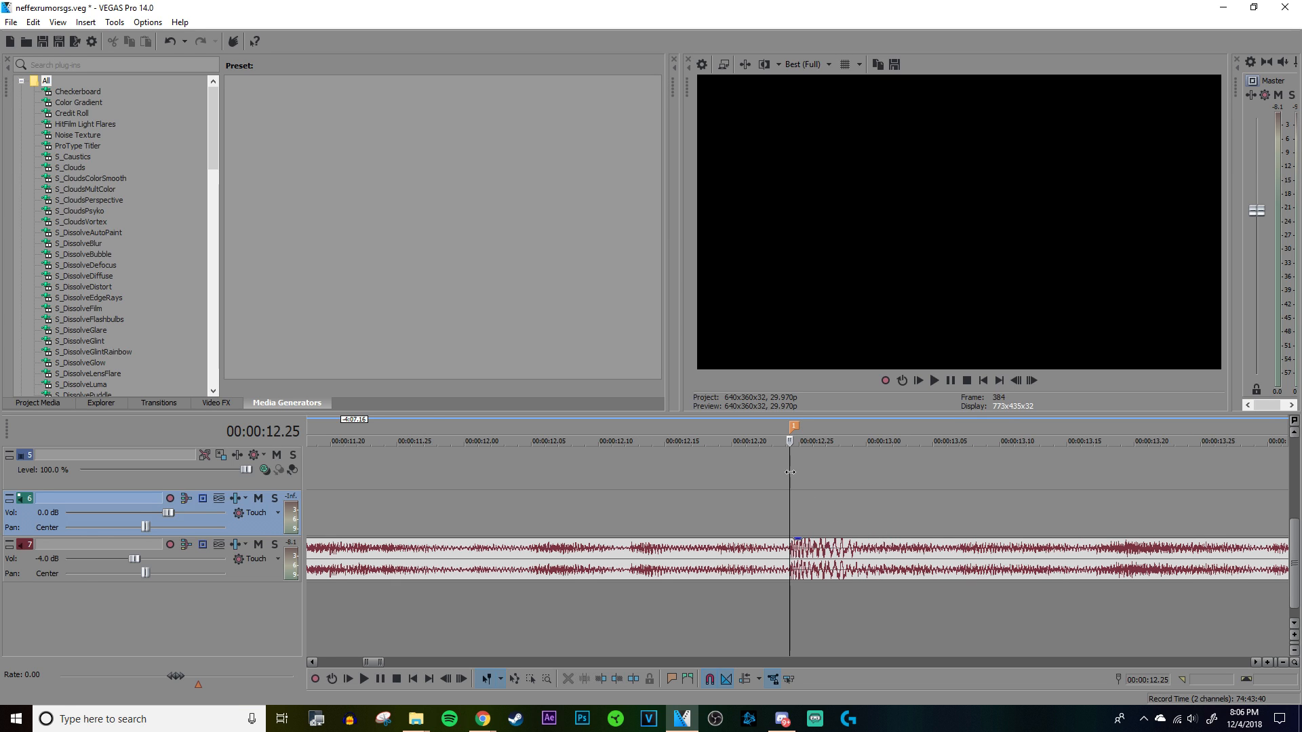
Step: Try several cursor positions in the song before the marker and return the cursor to the marker at 00:00:12.25
click(754, 486)
scroll(759, 483, down, 2)
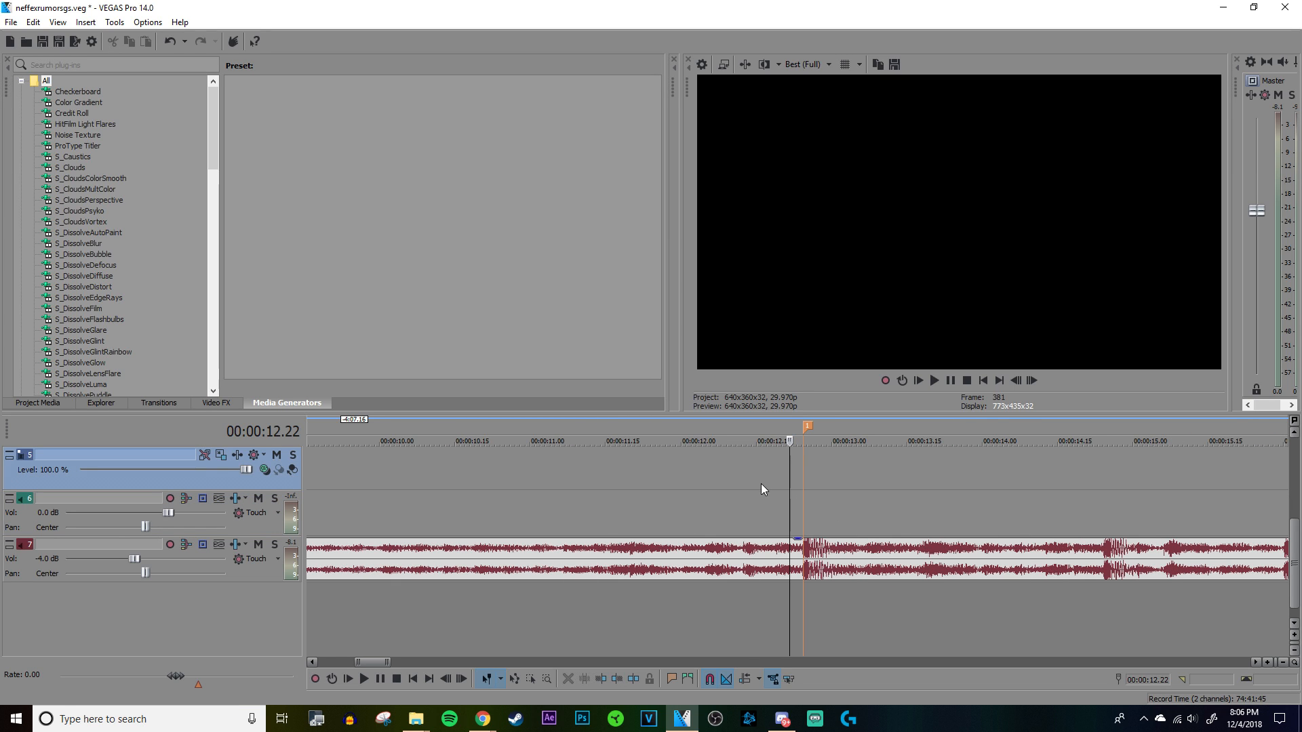
click(649, 510)
scroll(697, 515, down, 4)
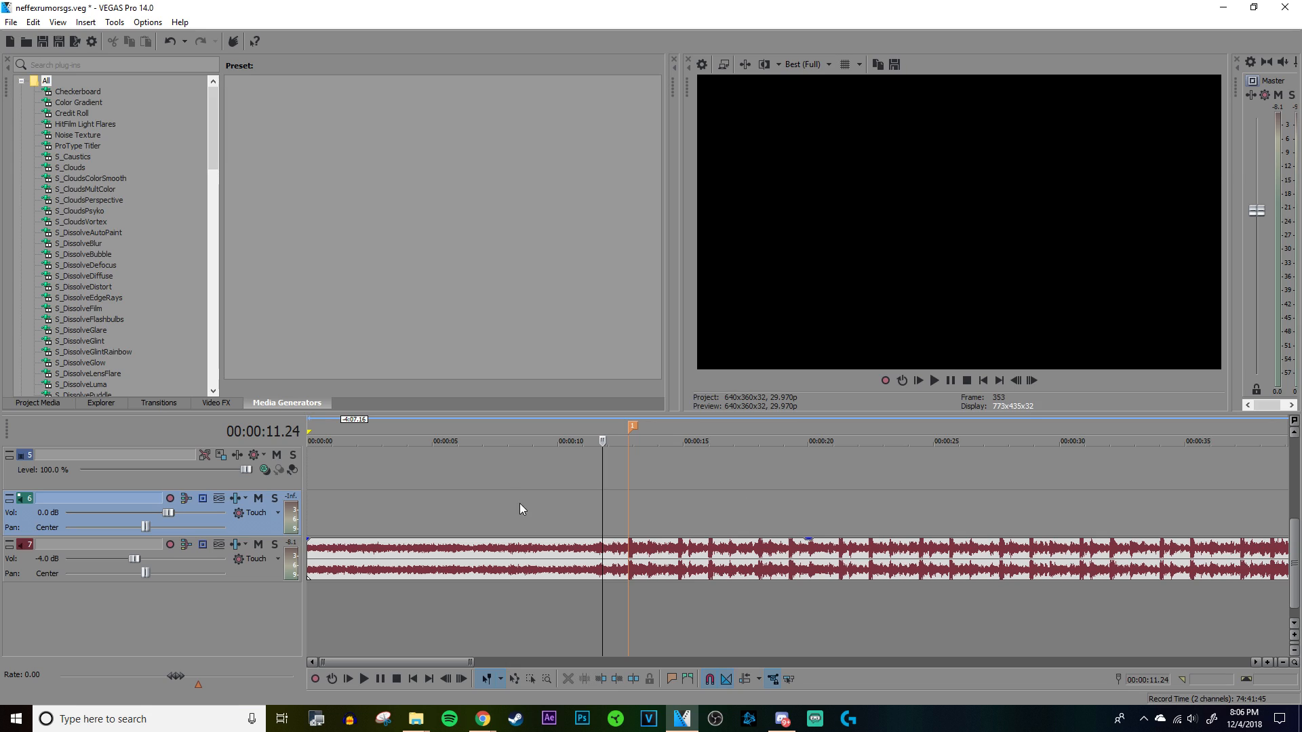
click(434, 490)
click(519, 472)
click(356, 479)
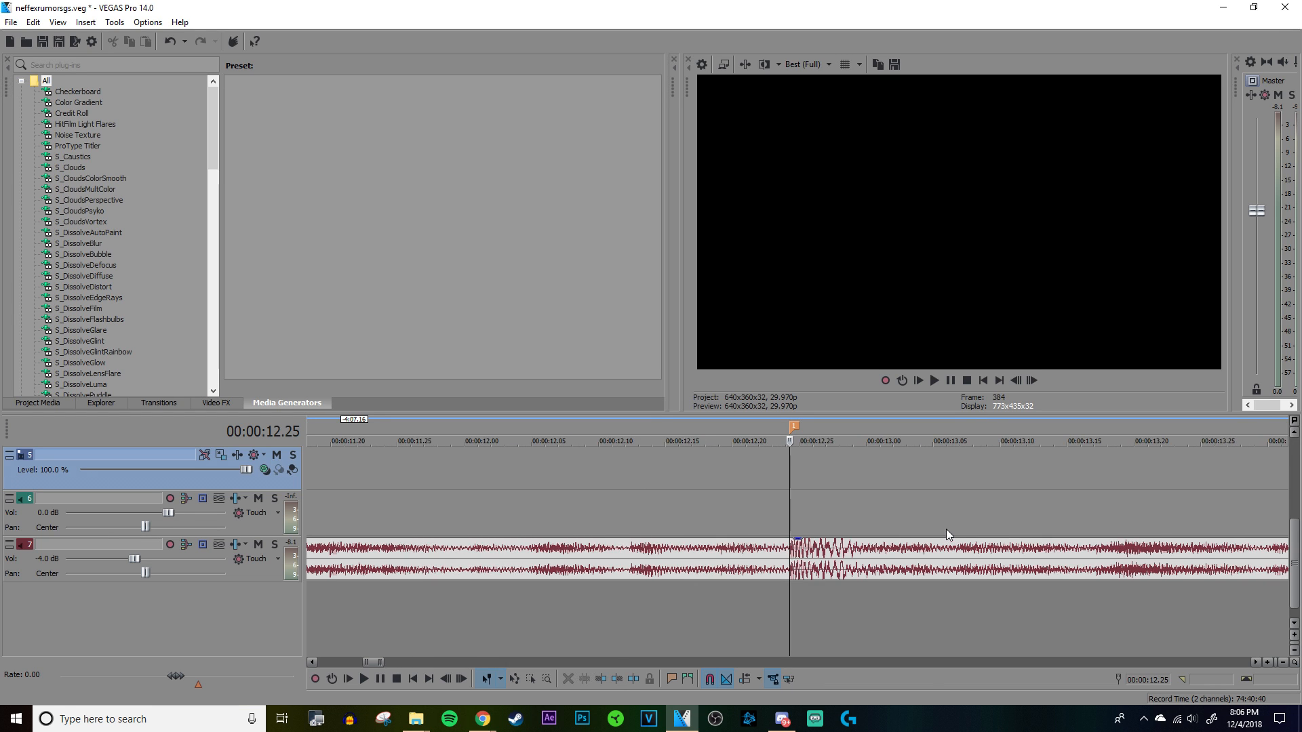
key(super)
key(super)
scroll(616, 486, up, 4)
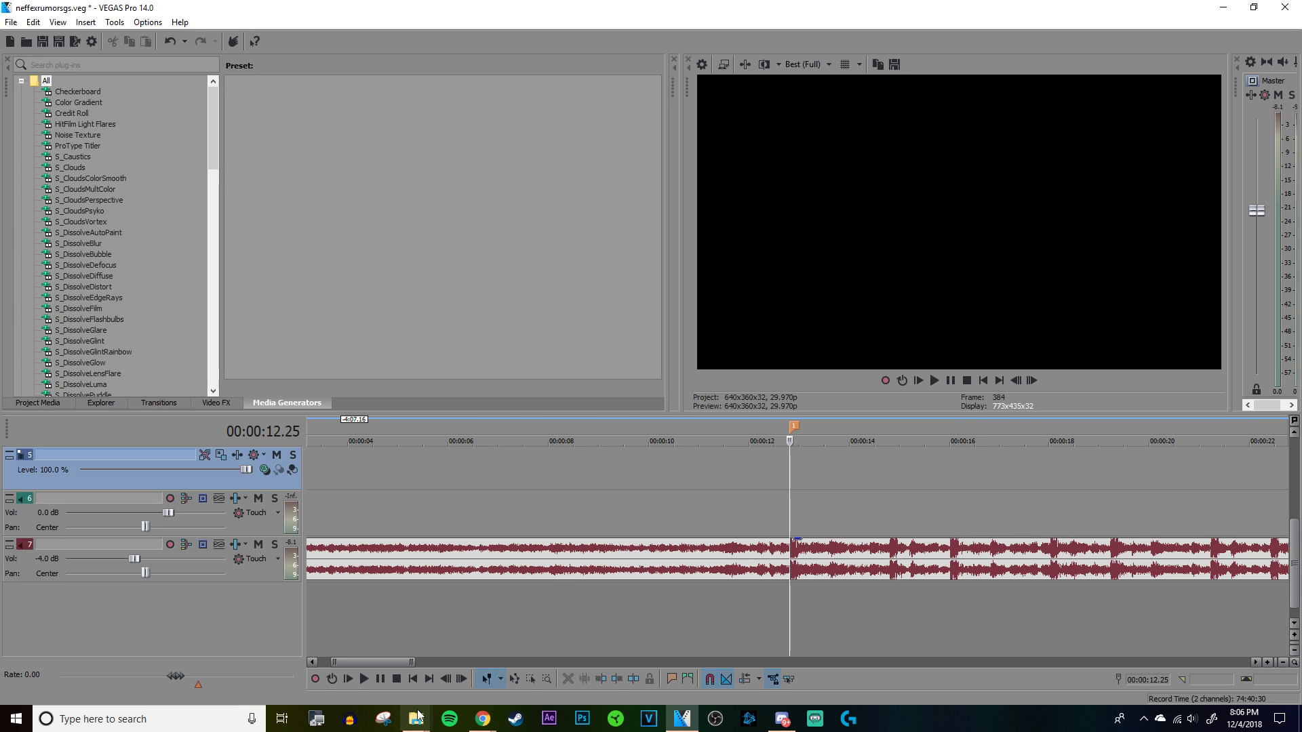
Step: Switch to File Explorer and look through the gameplay clips in the RialtoGSPack folder
mouse_move(416, 721)
click(346, 652)
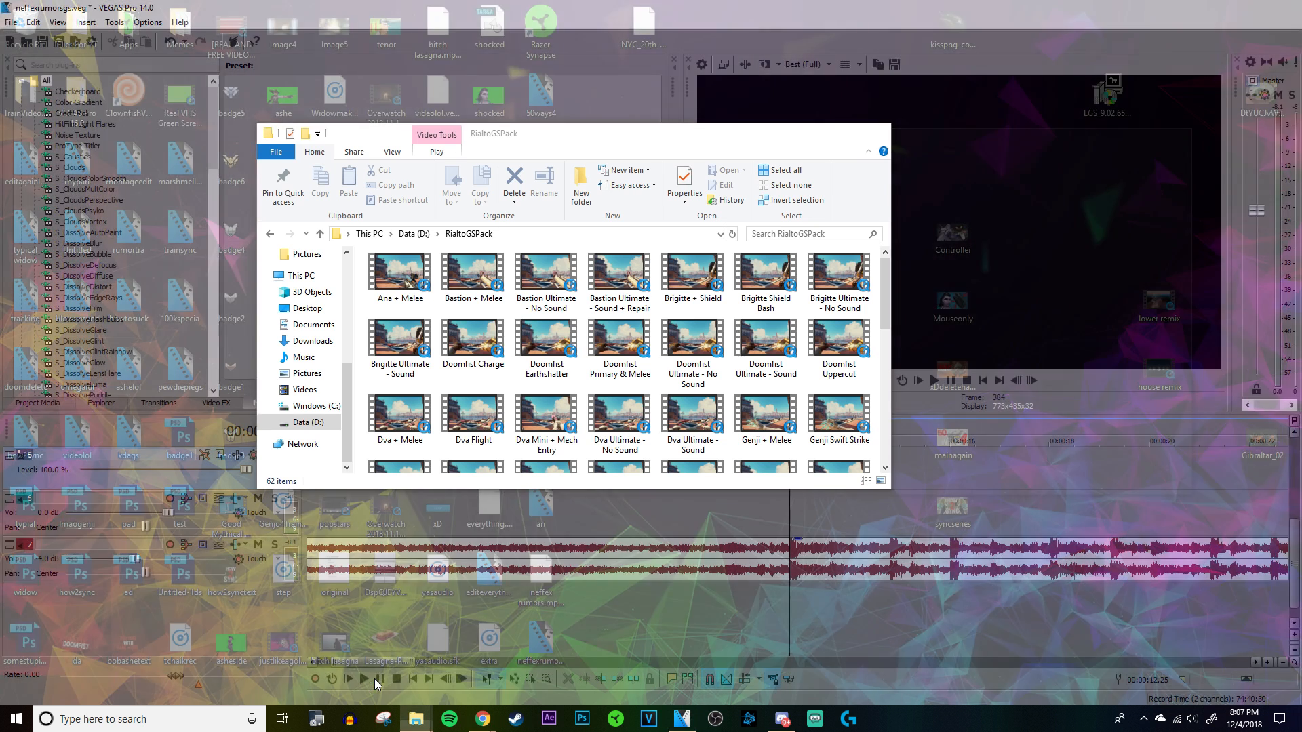
scroll(787, 353, down, 3)
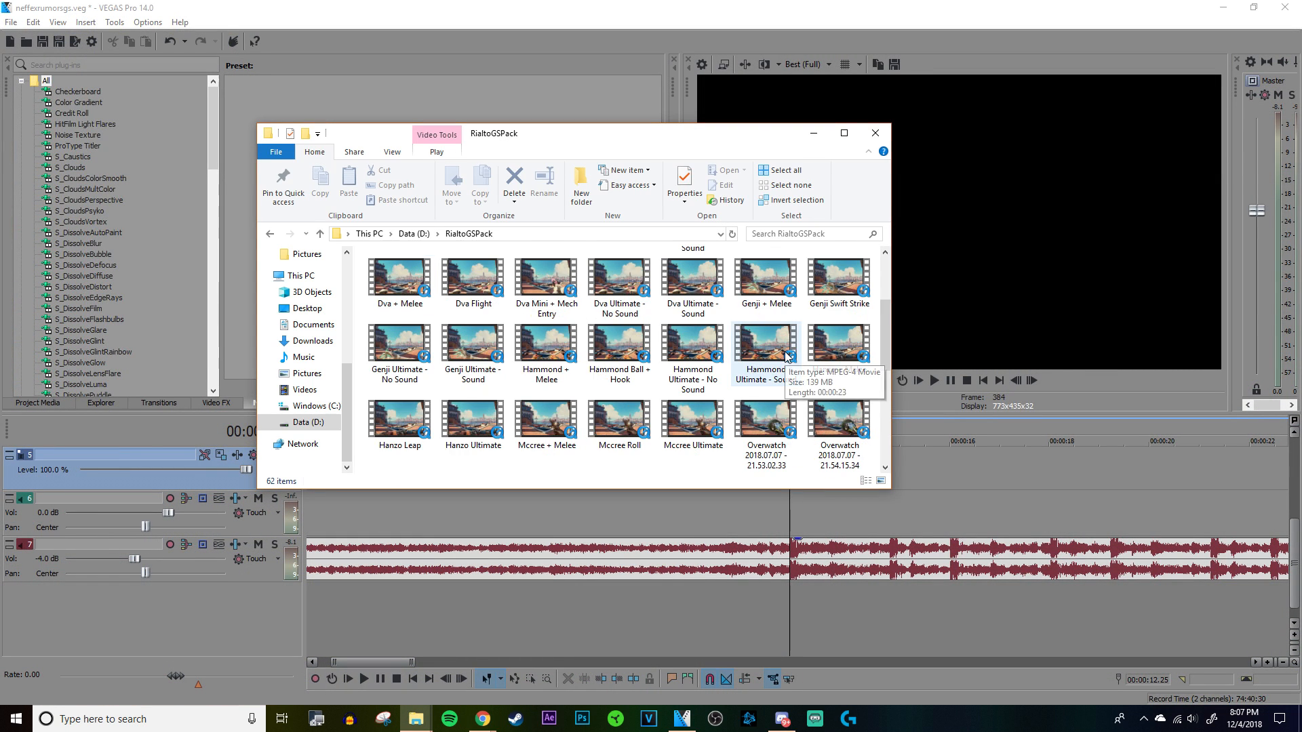
scroll(786, 353, down, 3)
scroll(801, 367, up, 2)
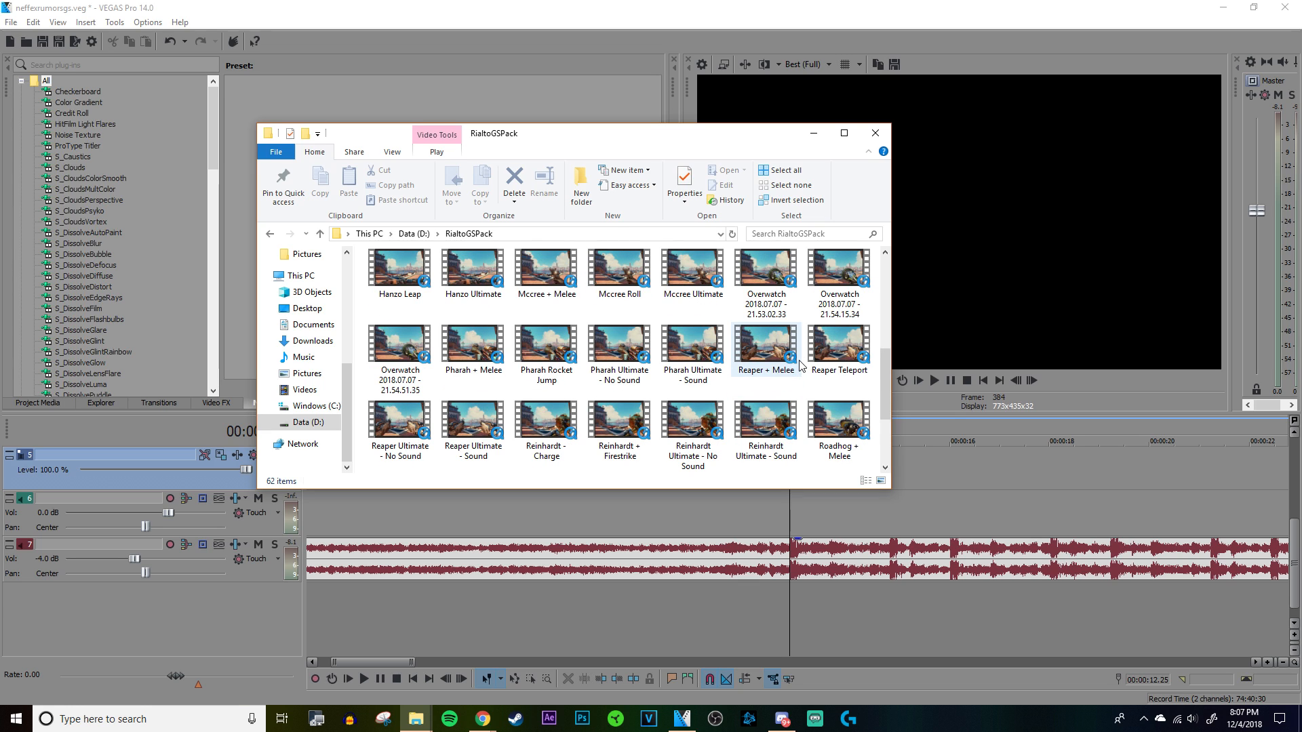
scroll(800, 366, down, 2)
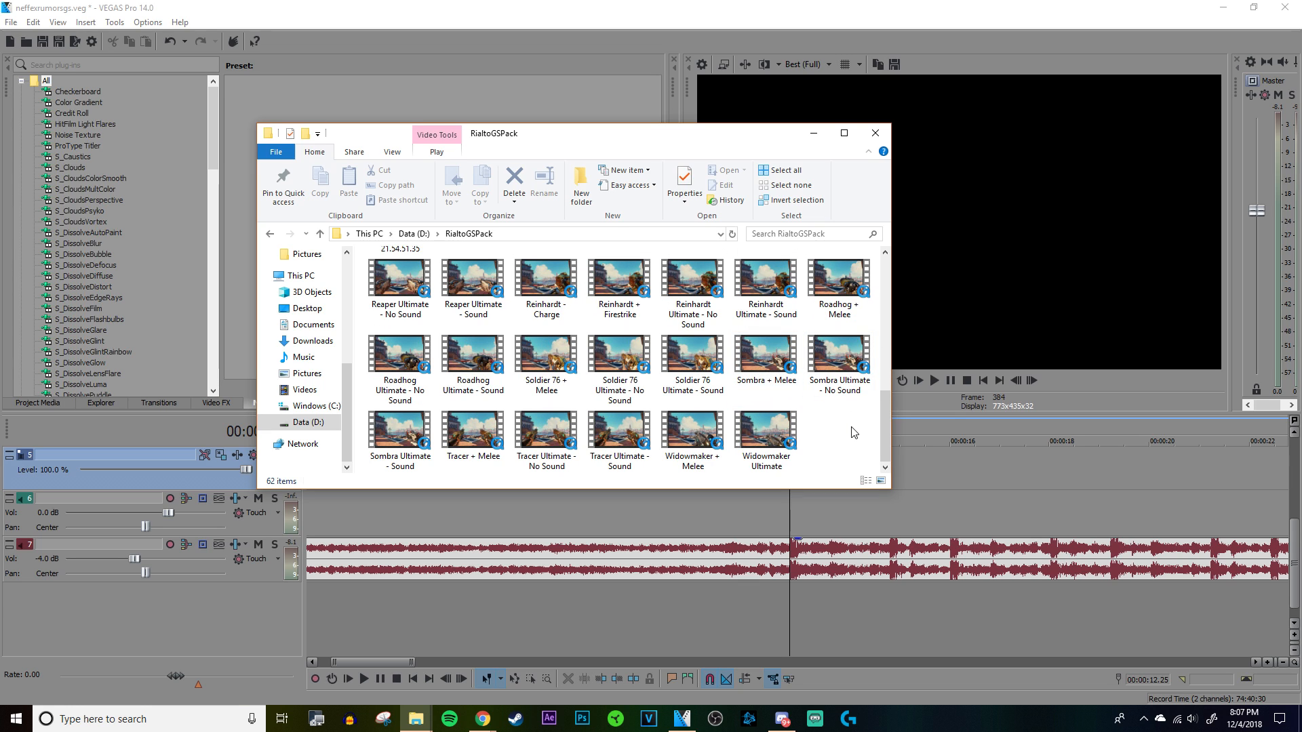
scroll(854, 432, up, 8)
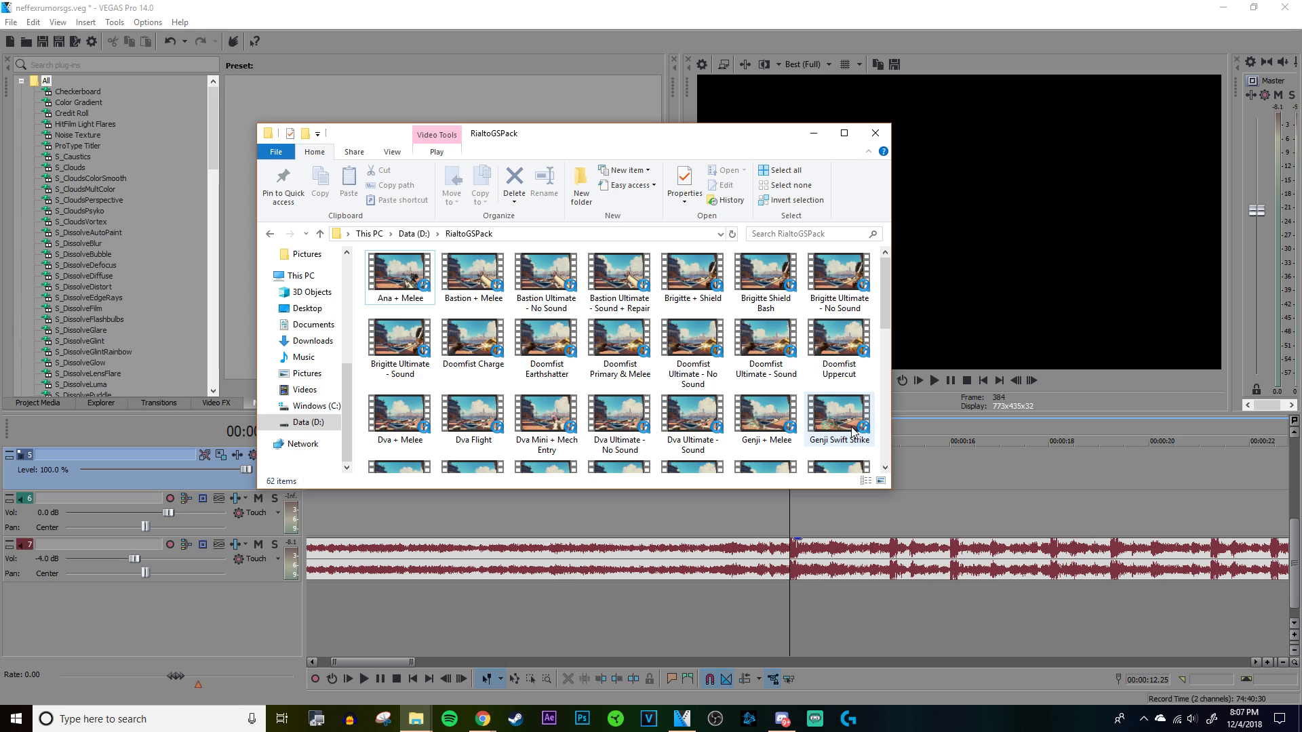
Step: Return to VEGAS Pro and play the song from the marker at 00:00:12.25, stopping and restarting to hear the beats
click(788, 506)
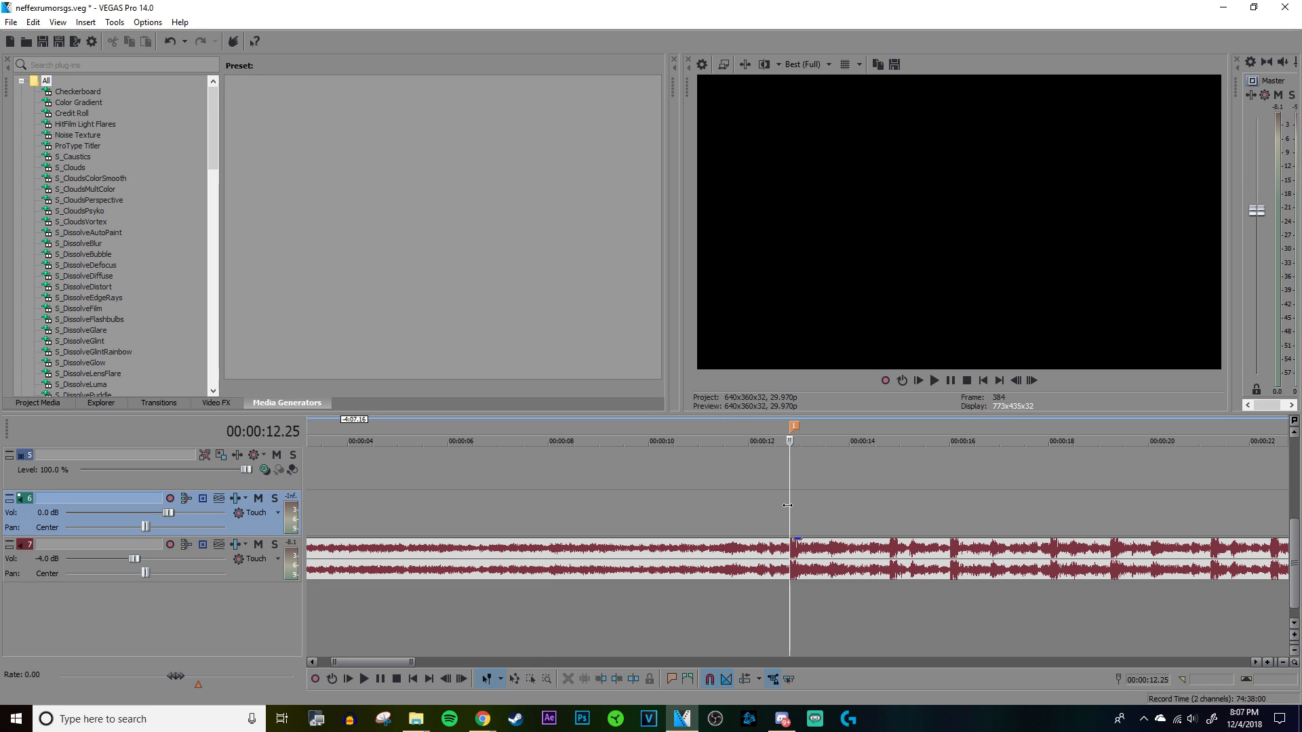
key(space)
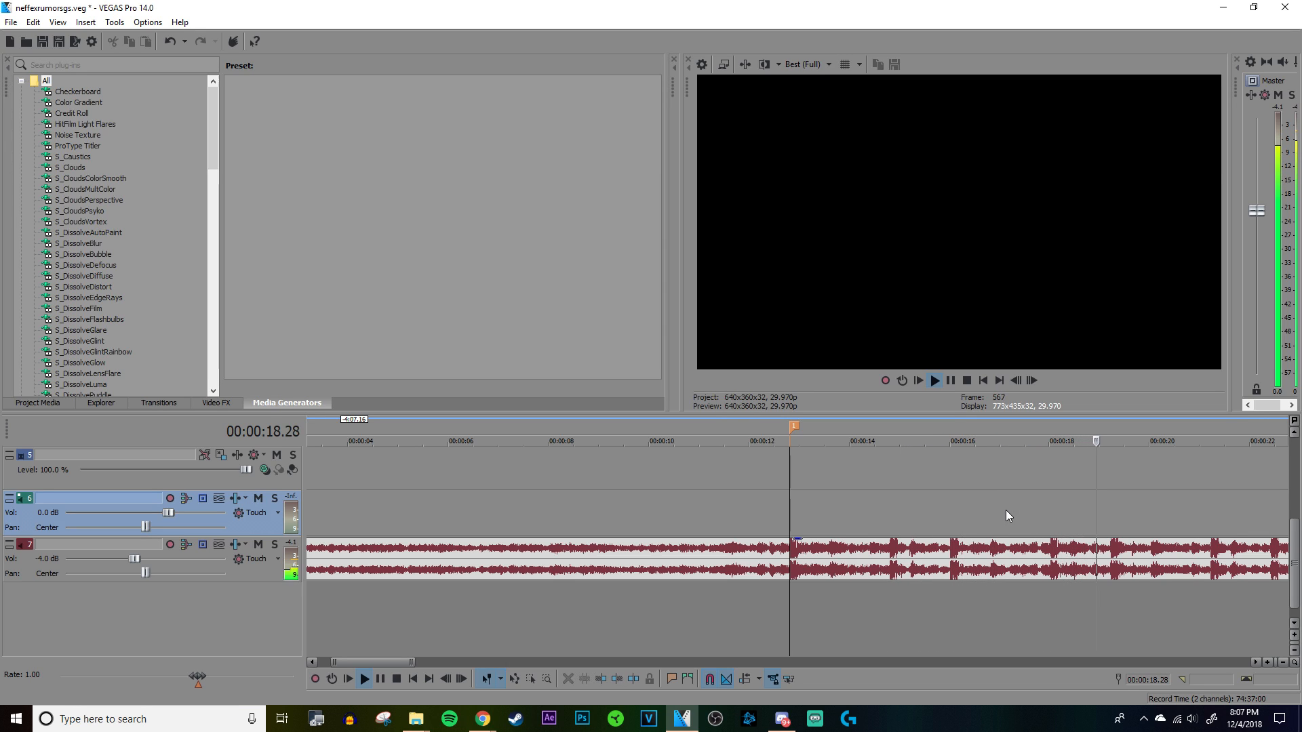
key(space)
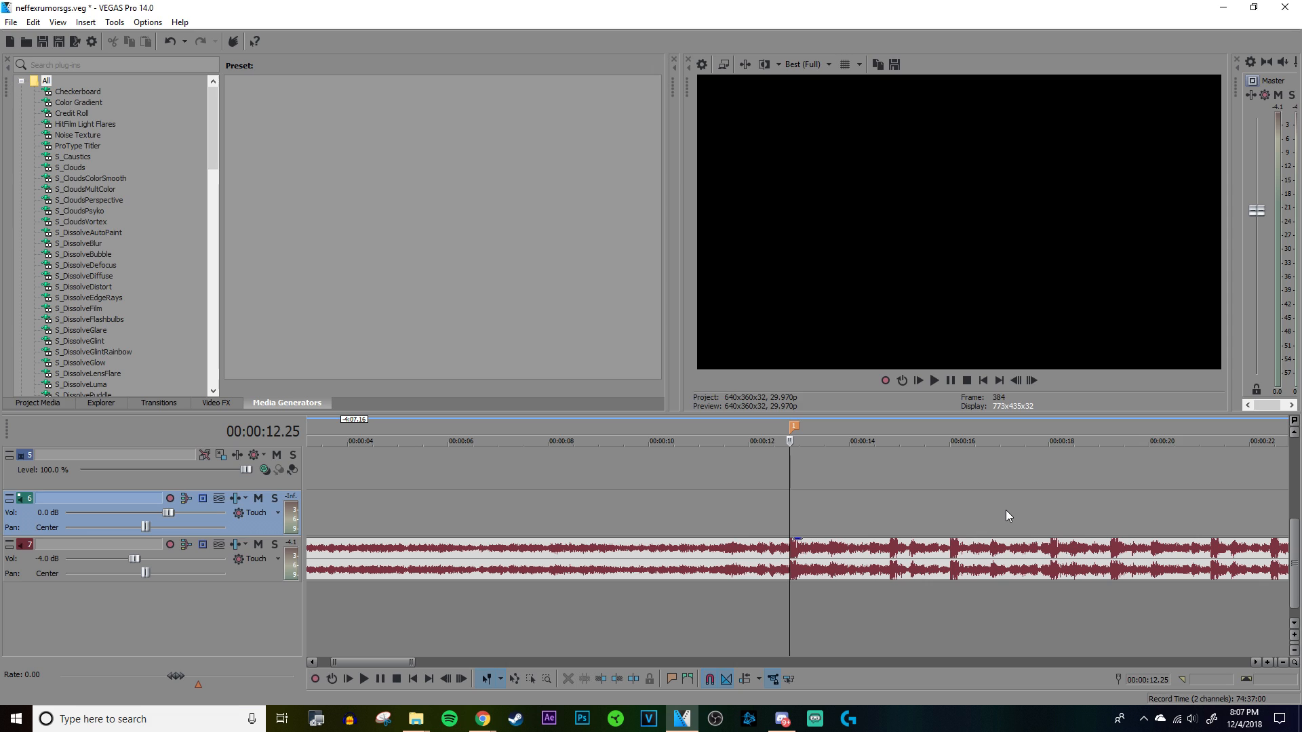
scroll(1006, 510, up, 2)
scroll(1006, 510, up, 1)
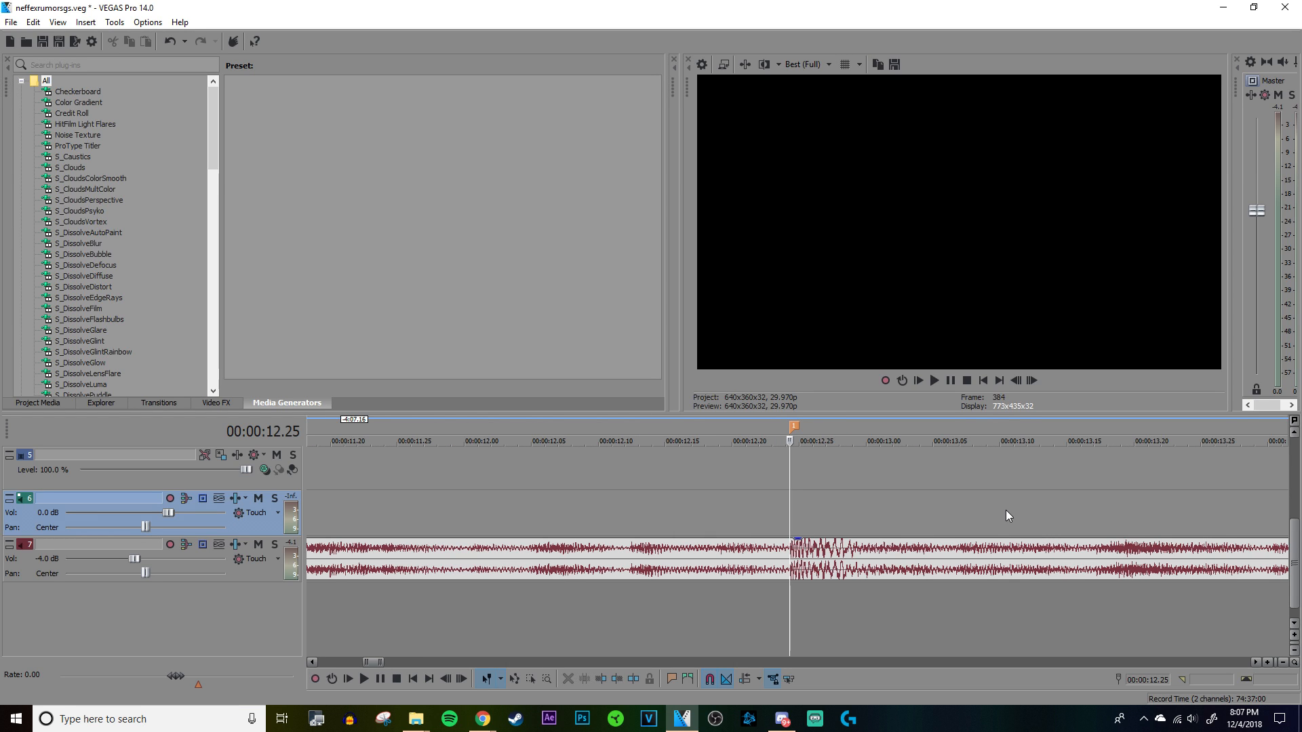
scroll(1129, 507, up, 1)
key(space)
key(space)
key(space)
key(space)
Step: Add the RialtoGSPack clip Overwatch 2018.07.07 - 21.53.02.33 to tracks 5 to 7 shortly after the marker, matching the project video settings to it
mouse_move(424, 715)
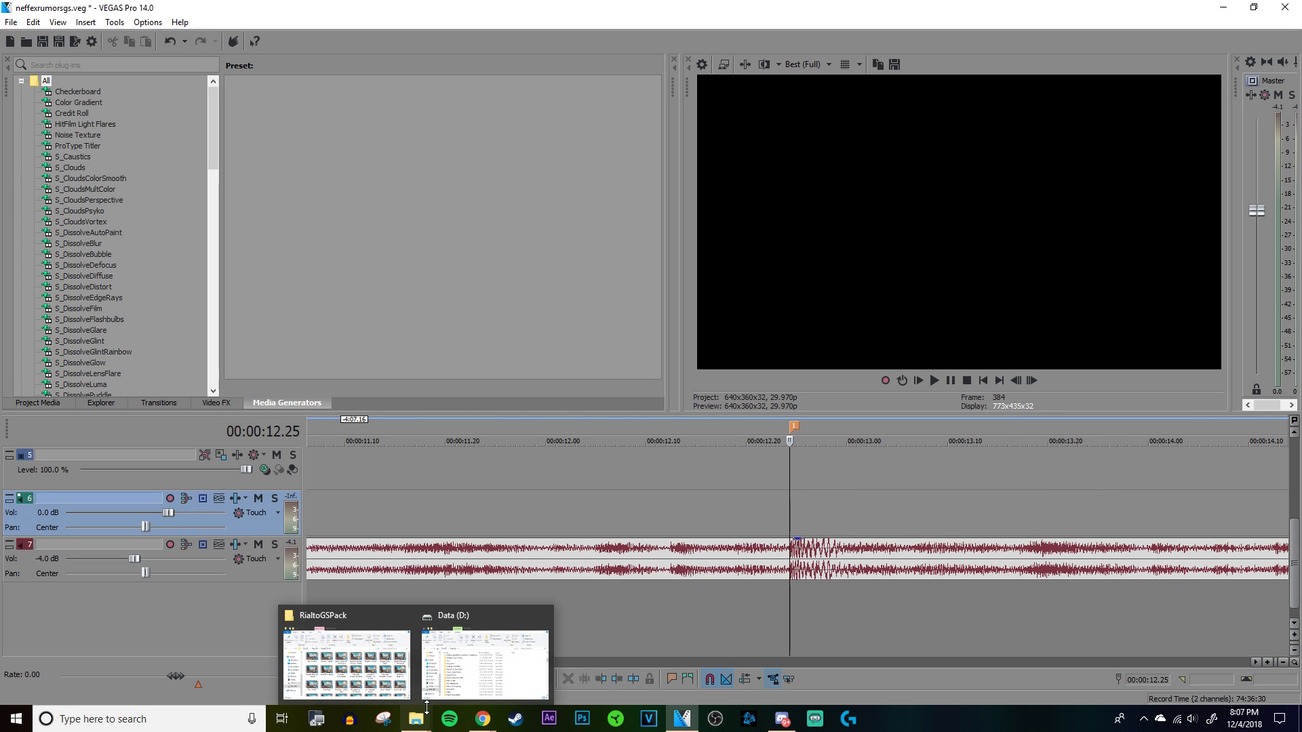
click(413, 669)
scroll(733, 433, down, 2)
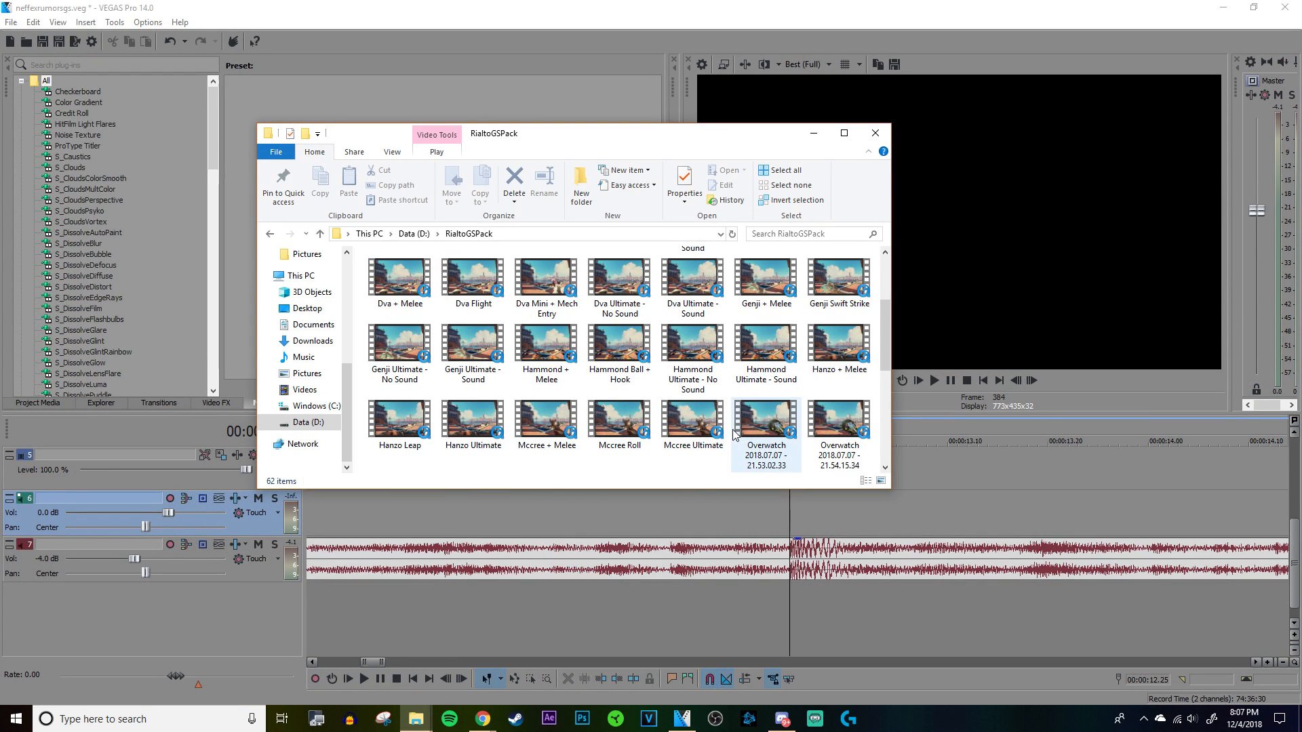
scroll(733, 432, down, 1)
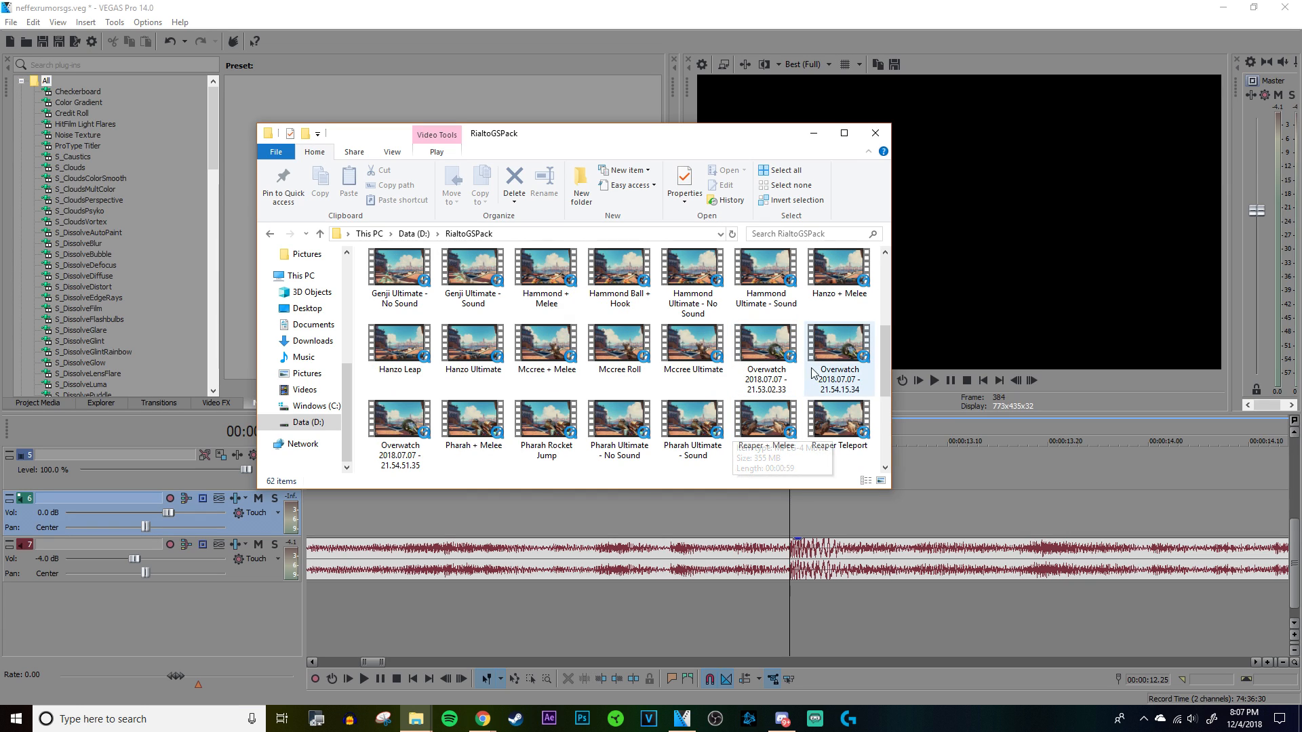
scroll(1011, 572, down, 4)
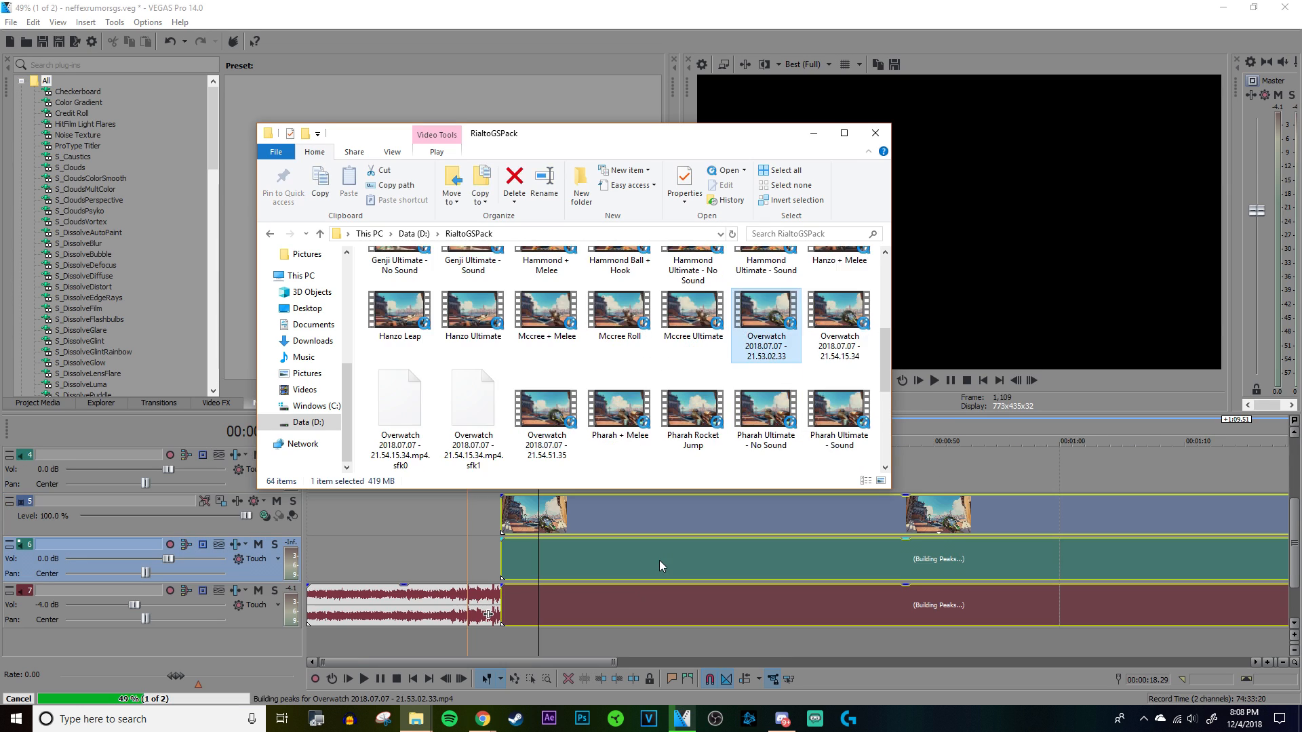
click(659, 561)
scroll(668, 558, down, 4)
right_click(630, 518)
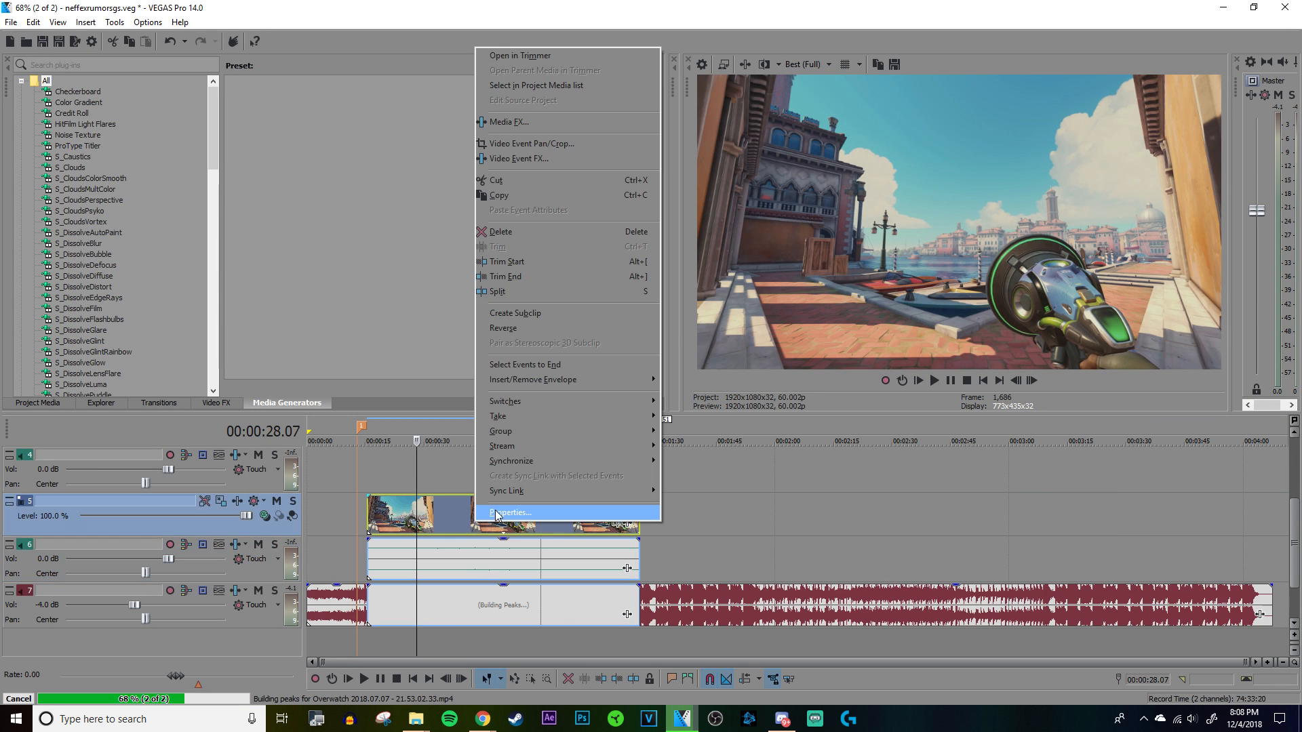
click(516, 488)
click(750, 489)
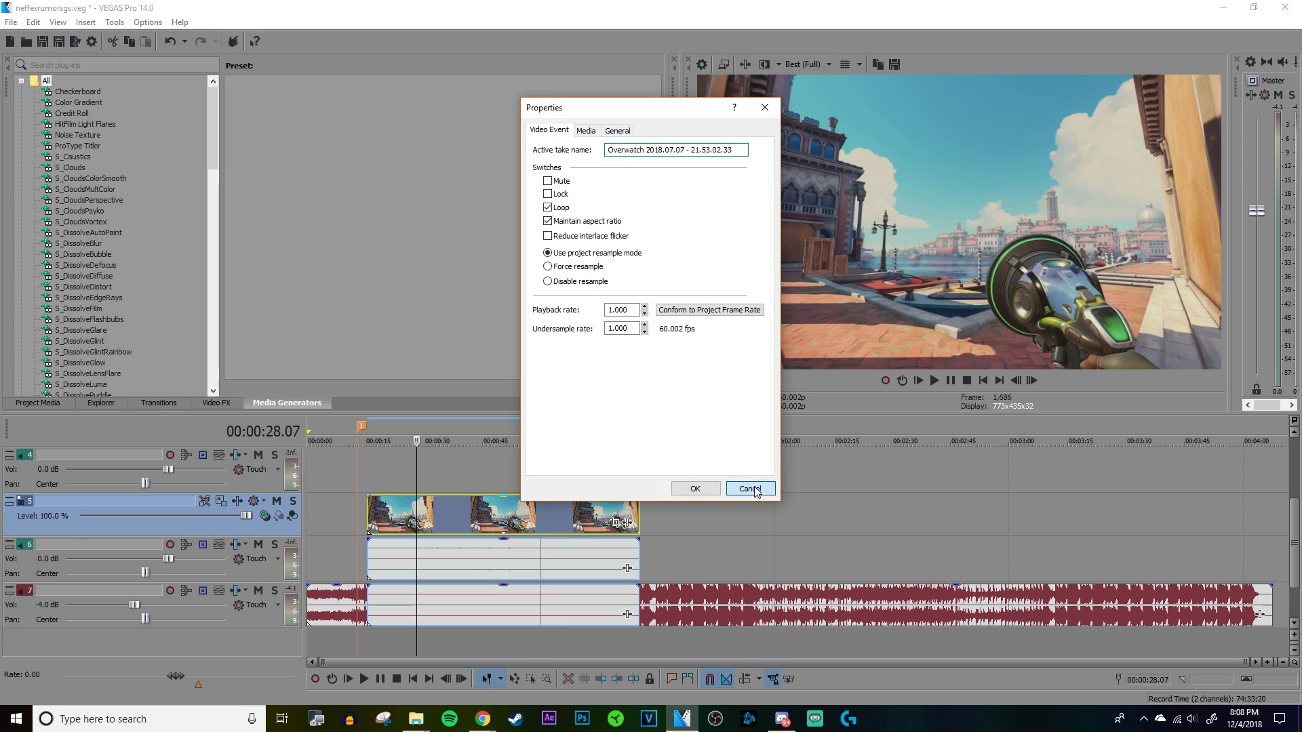
Step: In the gameplay video event's properties, turn off Maintain aspect ratio and choose Disable resample
scroll(789, 523, up, 4)
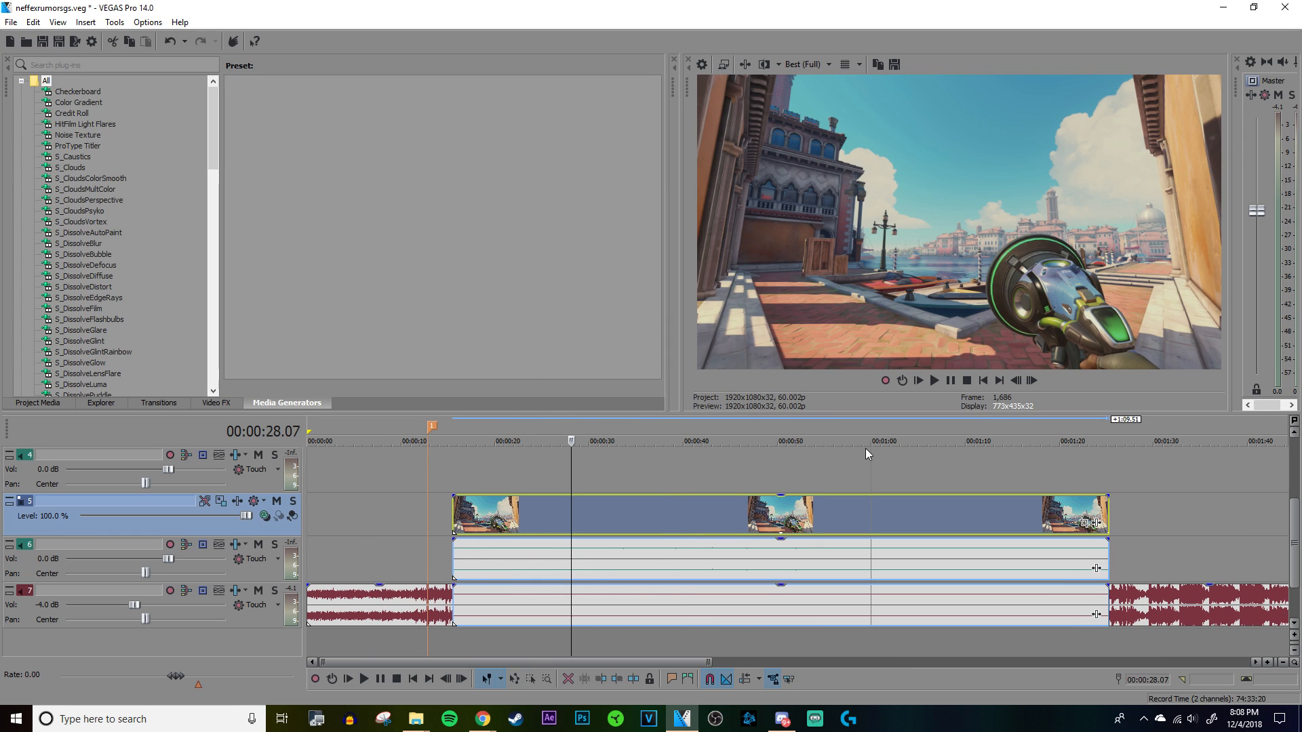
click(603, 456)
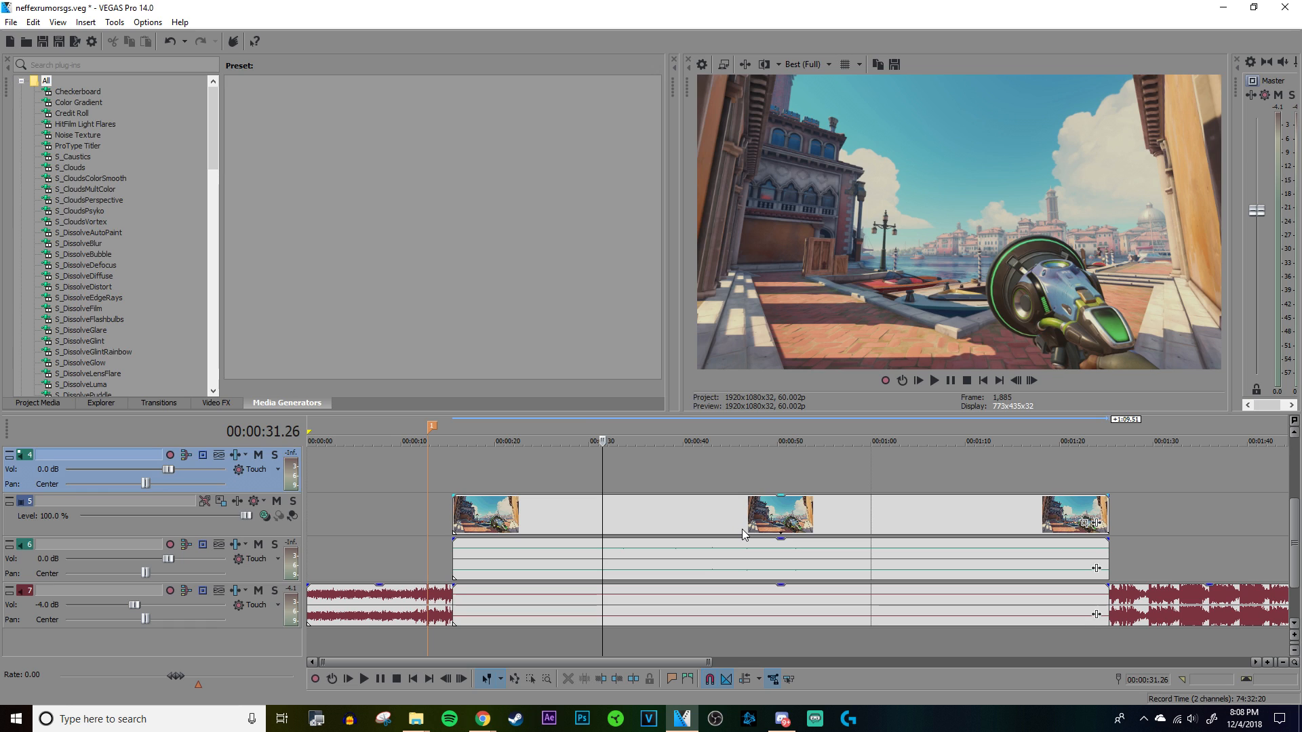
right_click(711, 526)
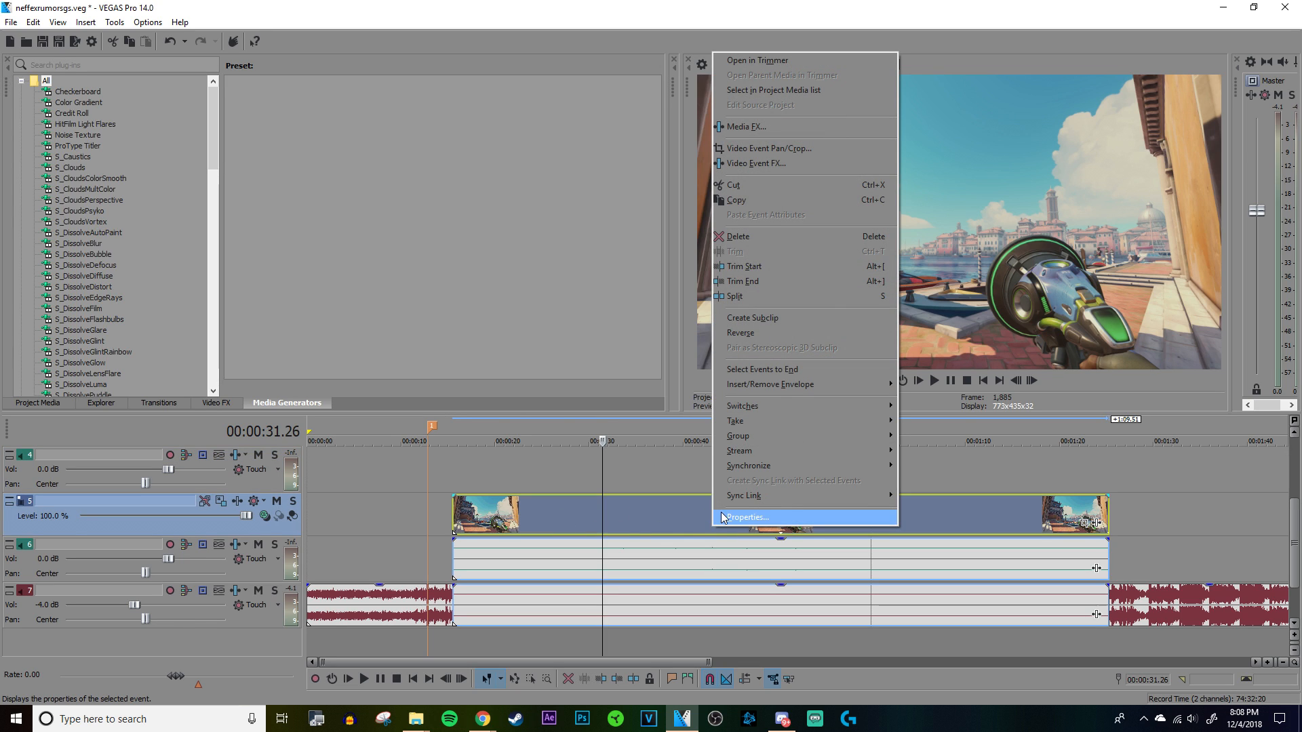
click(747, 518)
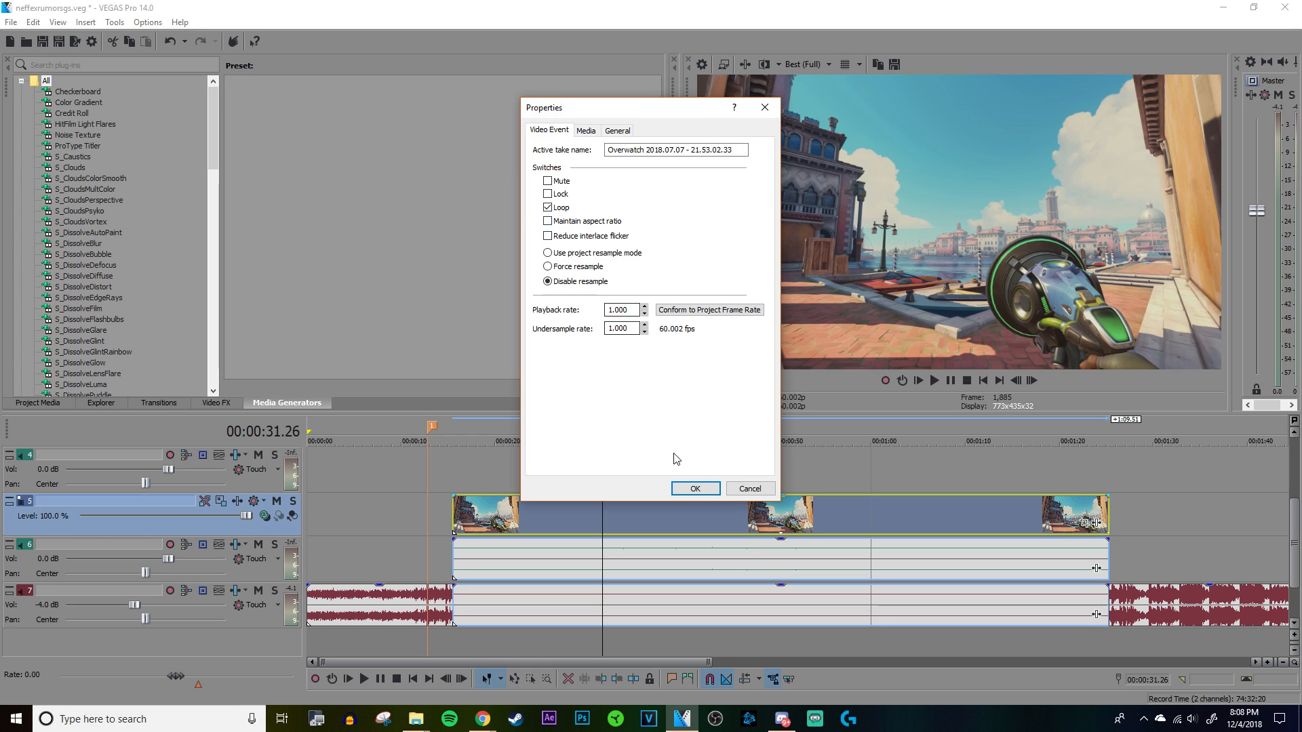
click(698, 489)
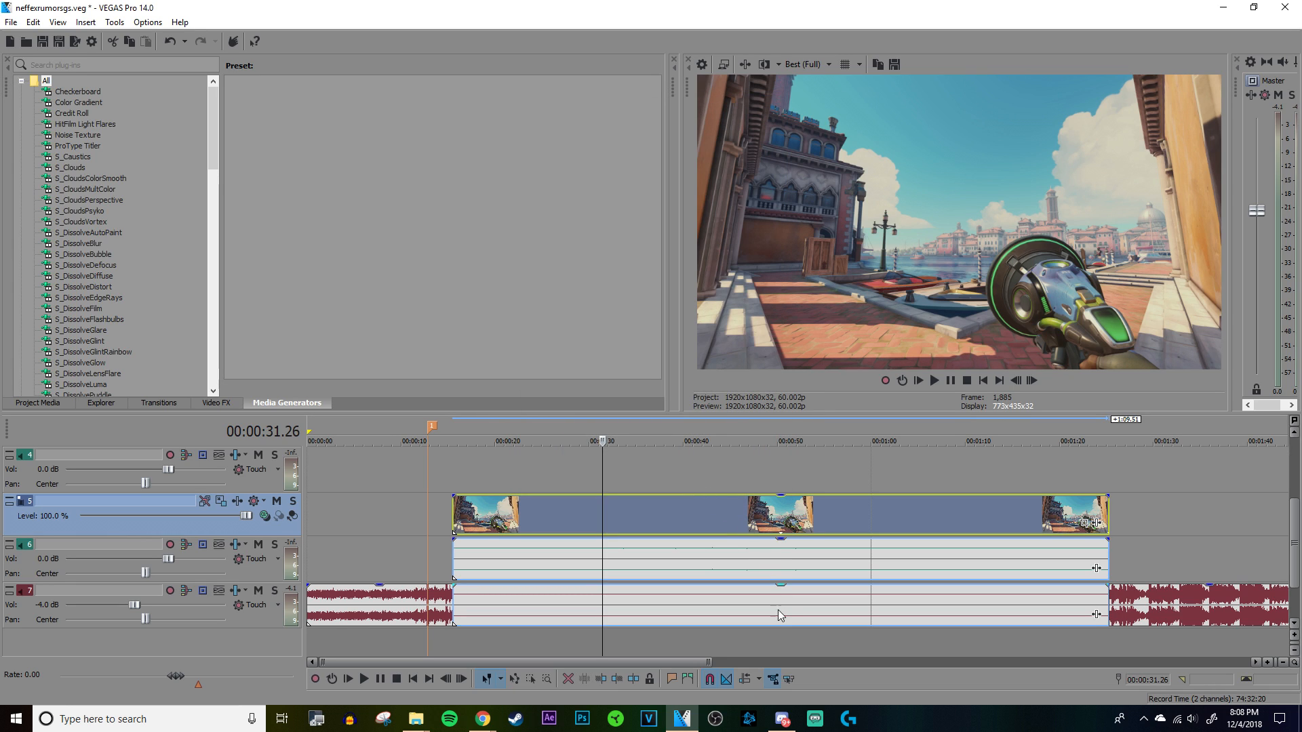
Step: Turn on Normalize in the properties of the clip's audio event on track 6
click(675, 572)
scroll(825, 564, up, 10)
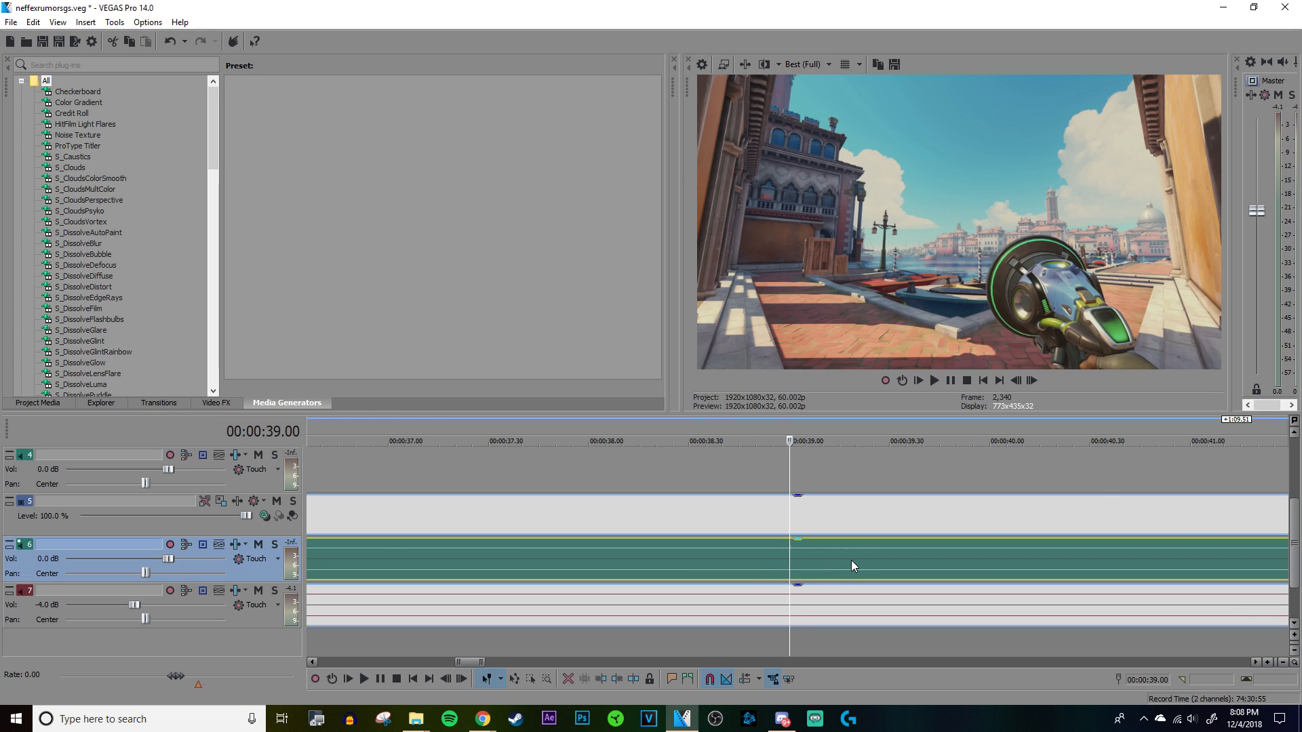
scroll(852, 564, down, 8)
scroll(852, 560, down, 7)
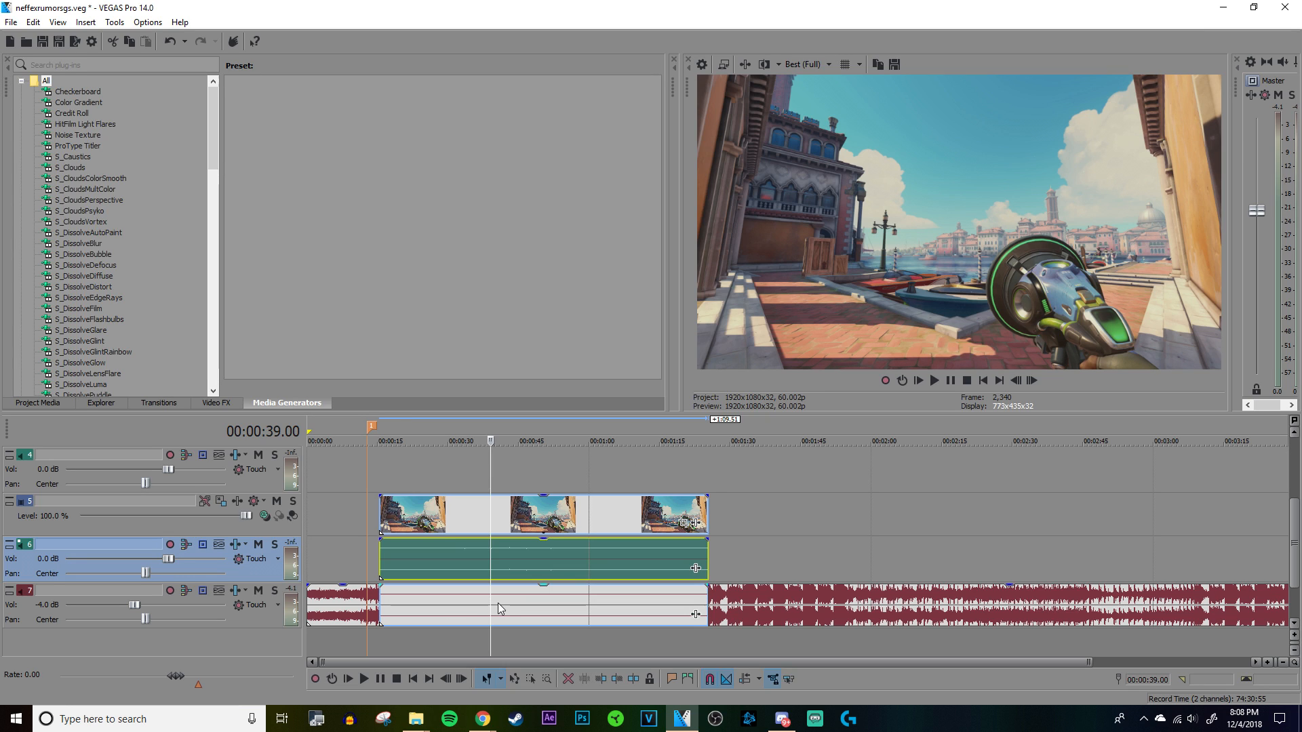
right_click(522, 558)
click(539, 552)
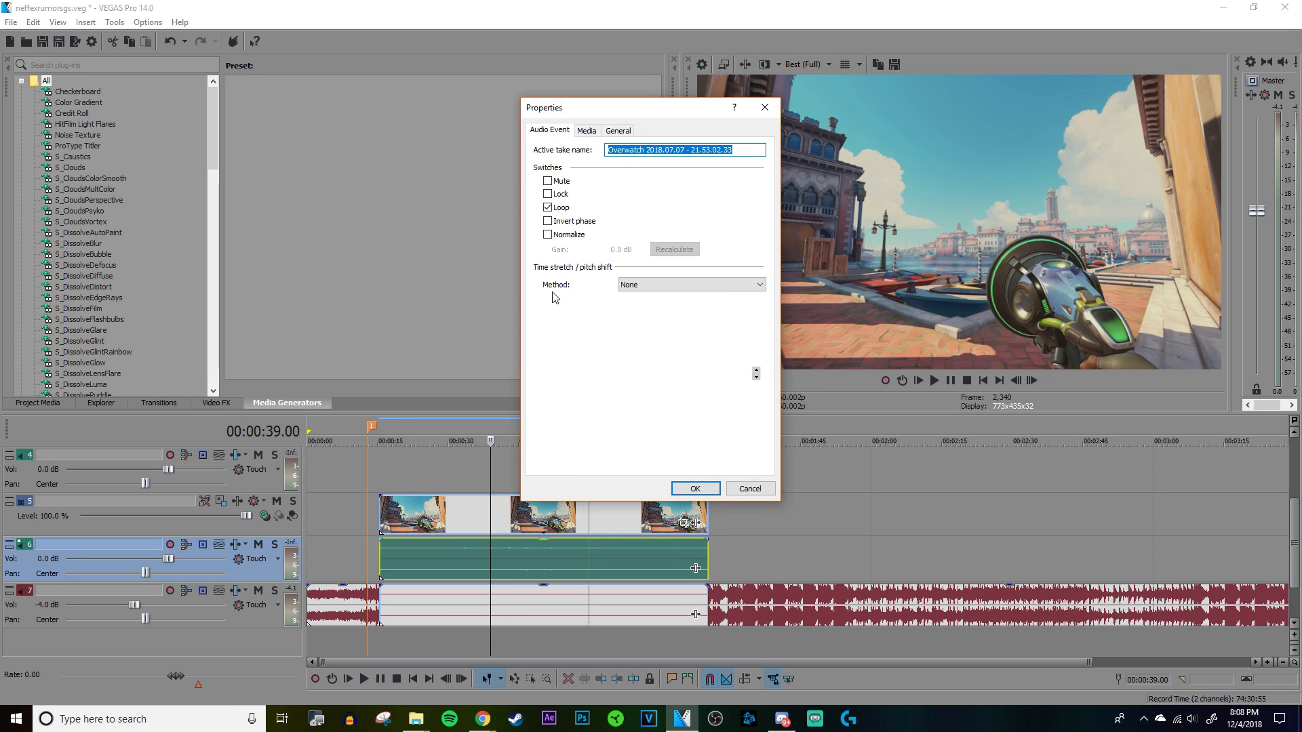
click(547, 234)
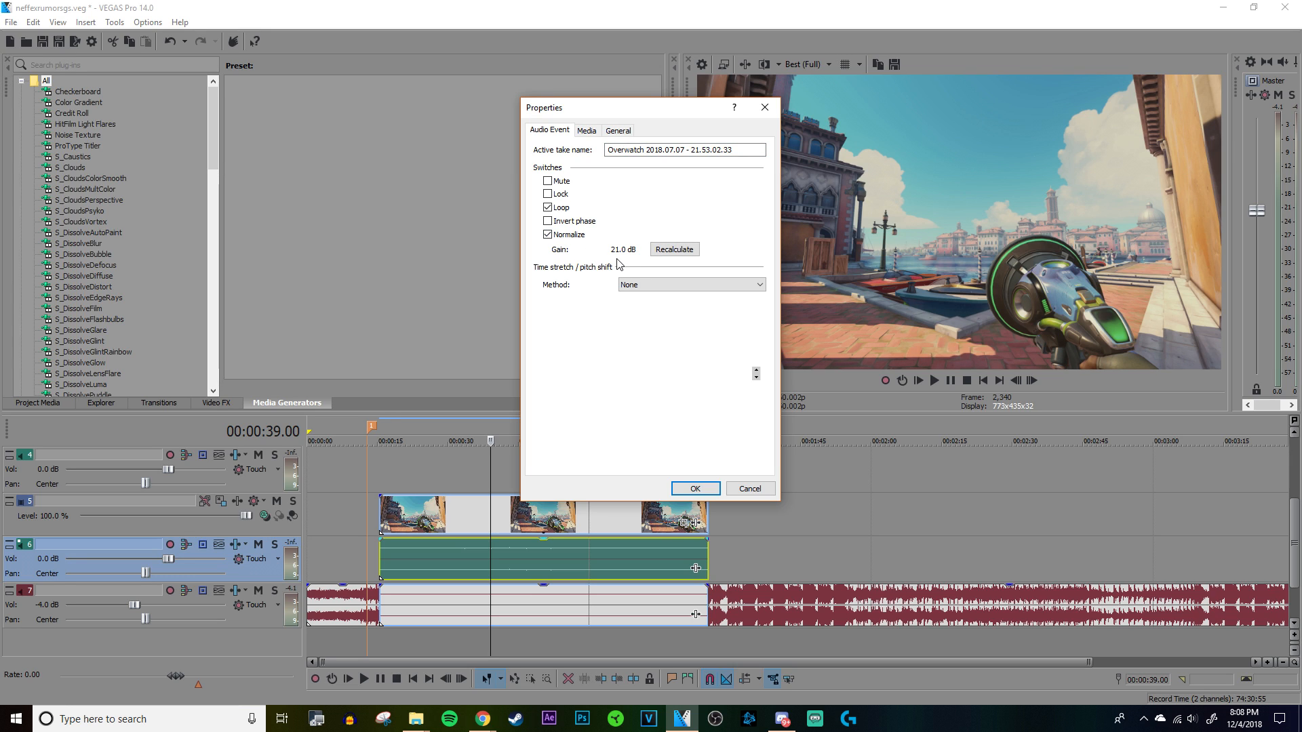
click(695, 489)
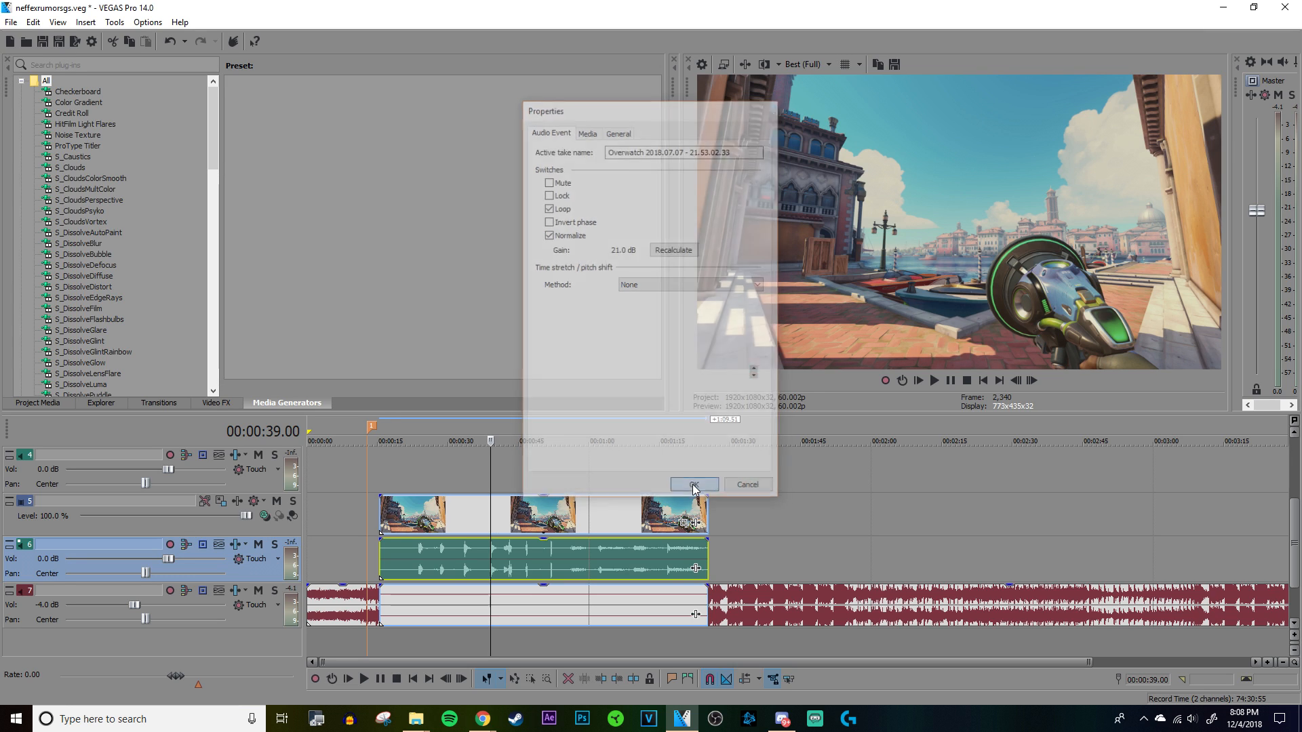
Step: Split the clip at about 00:00:39 and 00:00:41 to isolate a single sound burst with its video
scroll(723, 577, up, 5)
scroll(807, 575, down, 5)
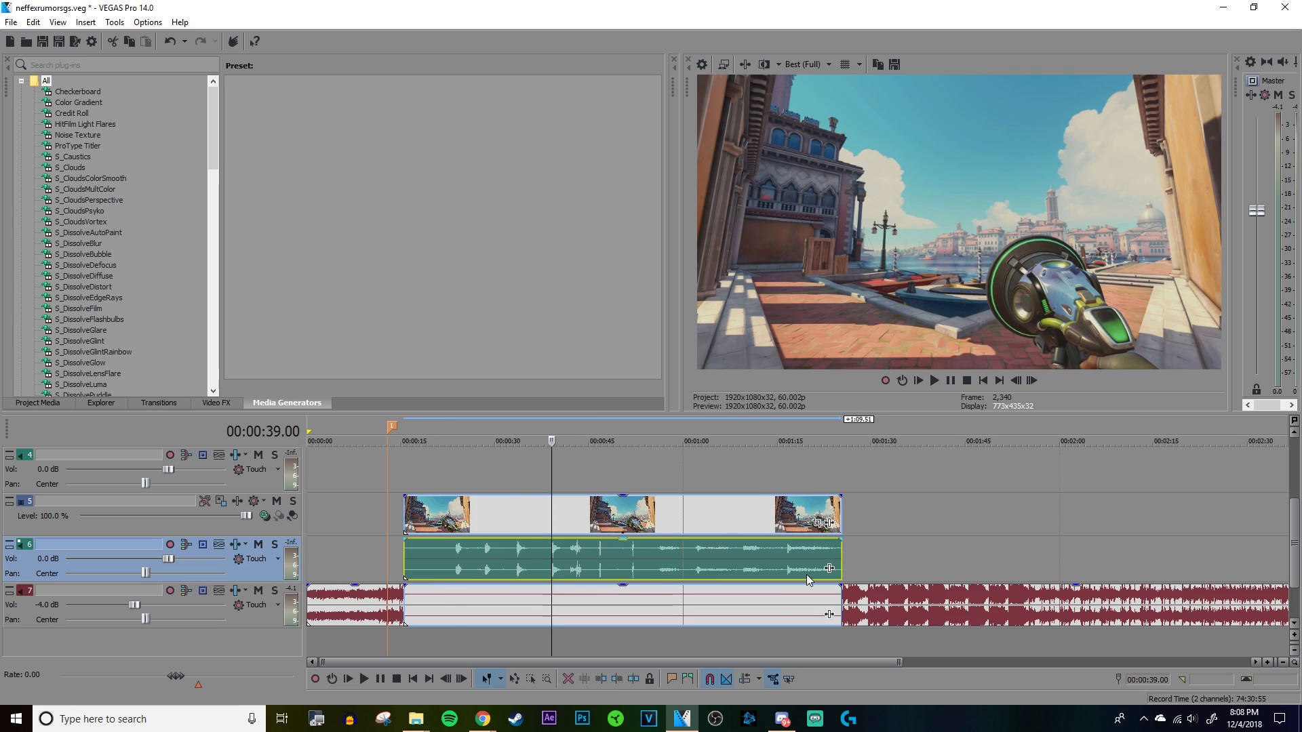
scroll(807, 575, up, 7)
click(880, 558)
click(780, 548)
click(785, 551)
key(s)
click(902, 544)
key(s)
right_click(813, 559)
click(848, 550)
click(675, 250)
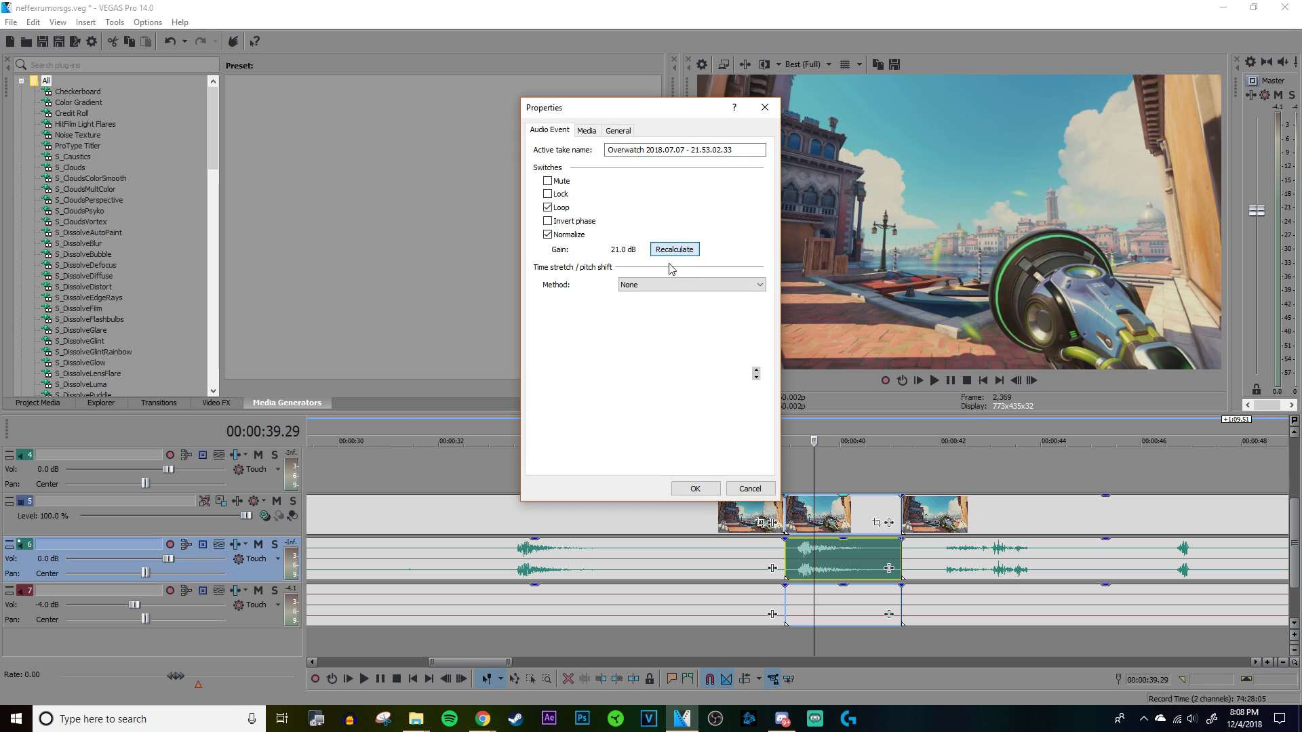
click(750, 488)
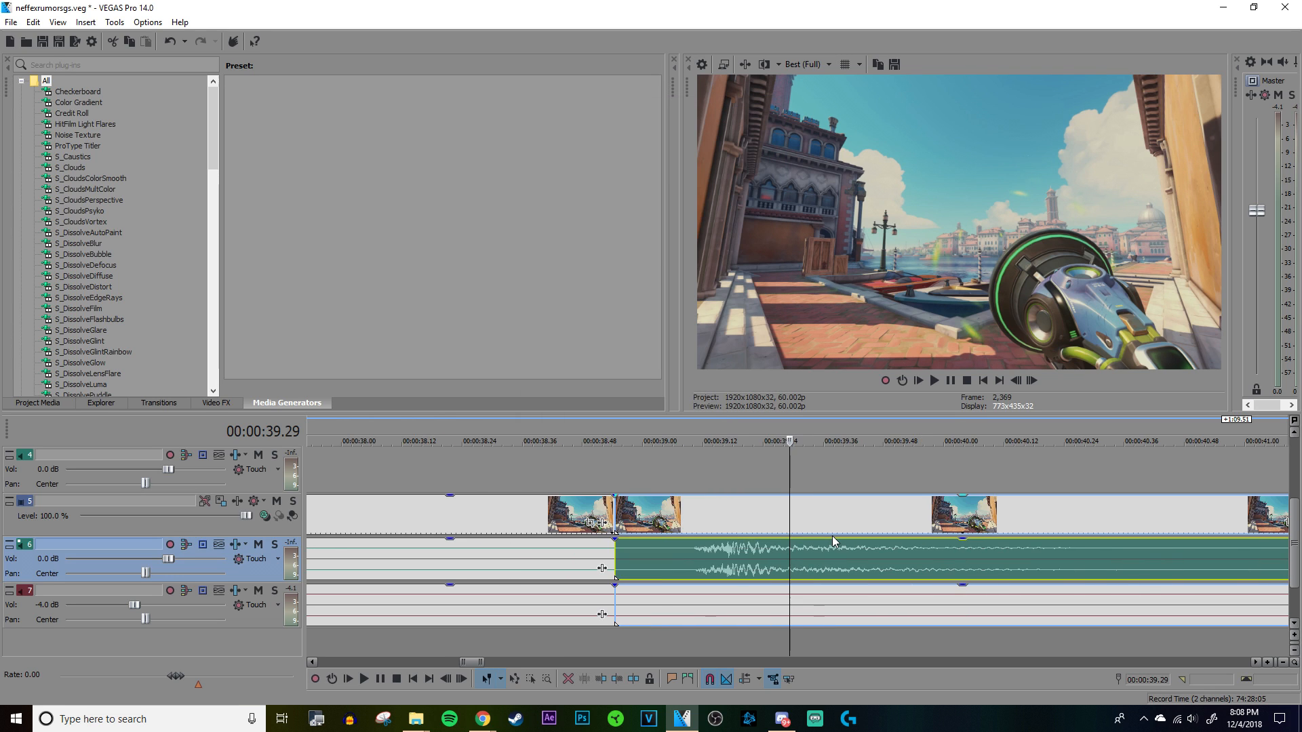
Step: Play back the isolated sound burst on track 6 to check it
scroll(835, 549, down, 5)
scroll(828, 553, up, 2)
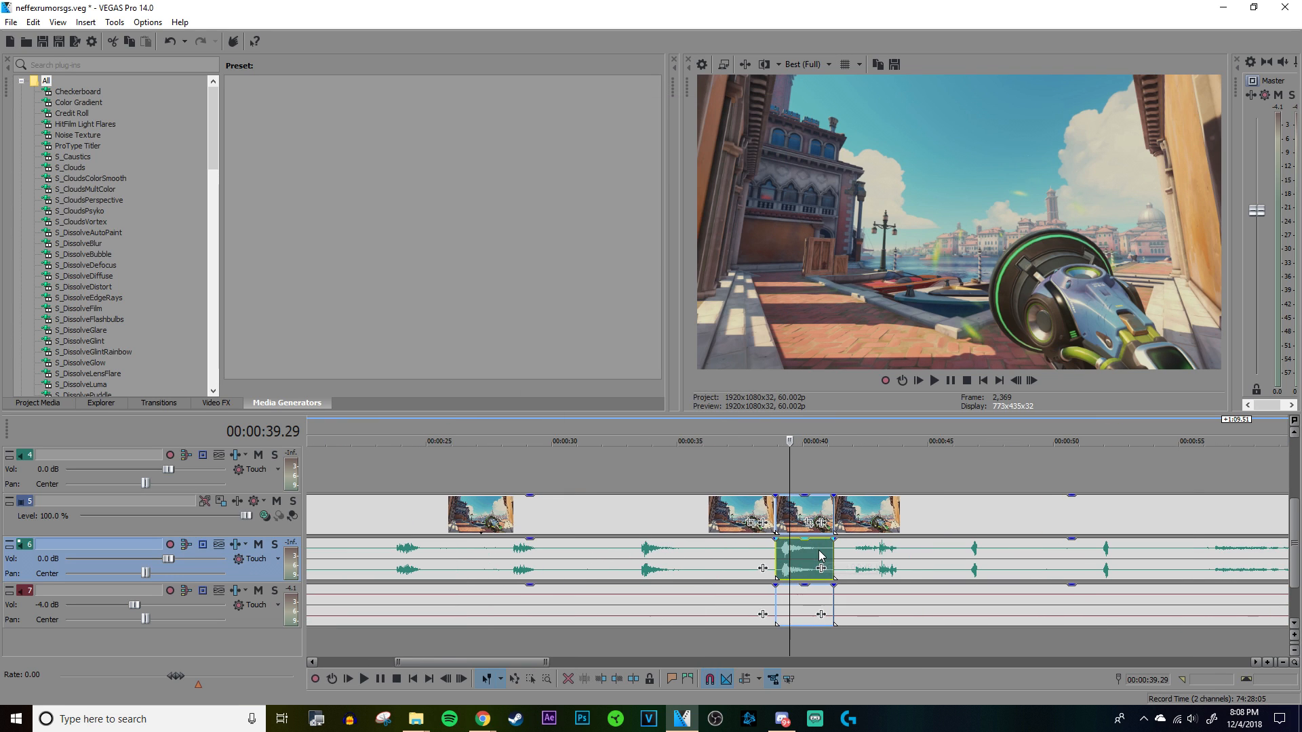
scroll(787, 559, down, 2)
scroll(764, 595, up, 6)
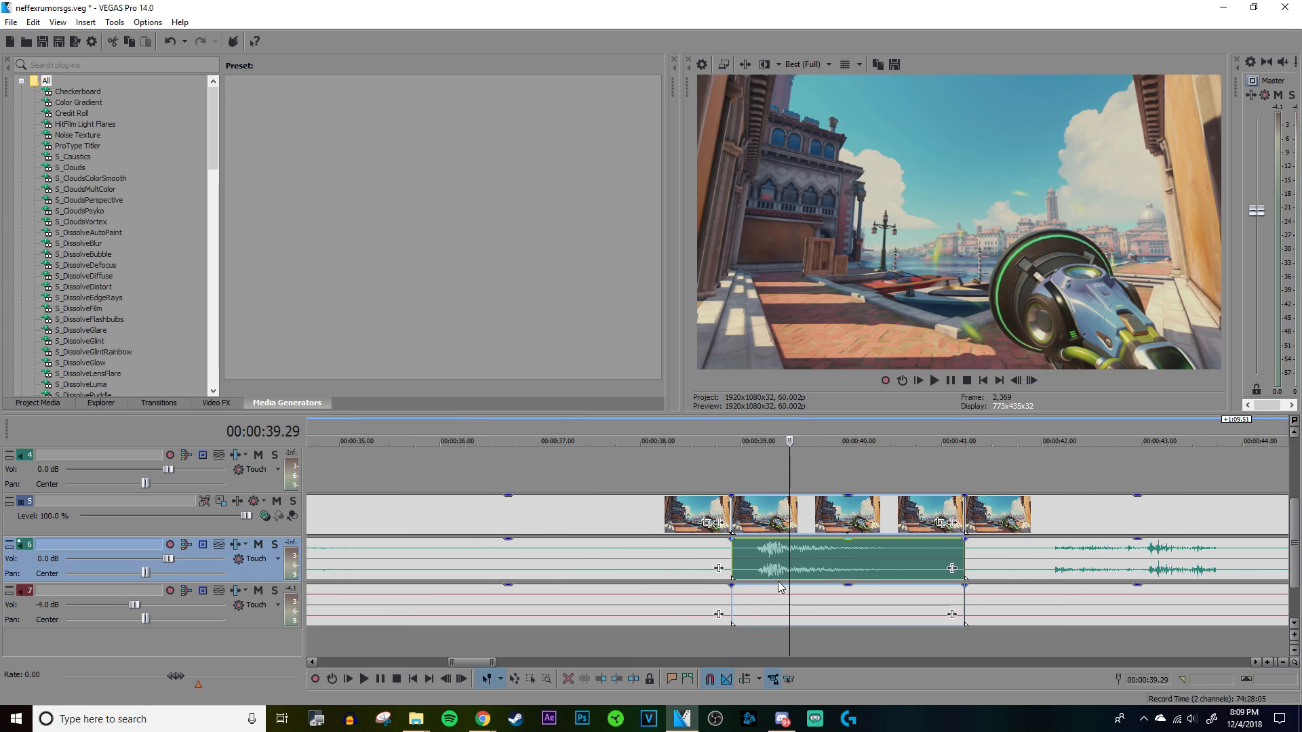
click(735, 550)
key(space)
key(space)
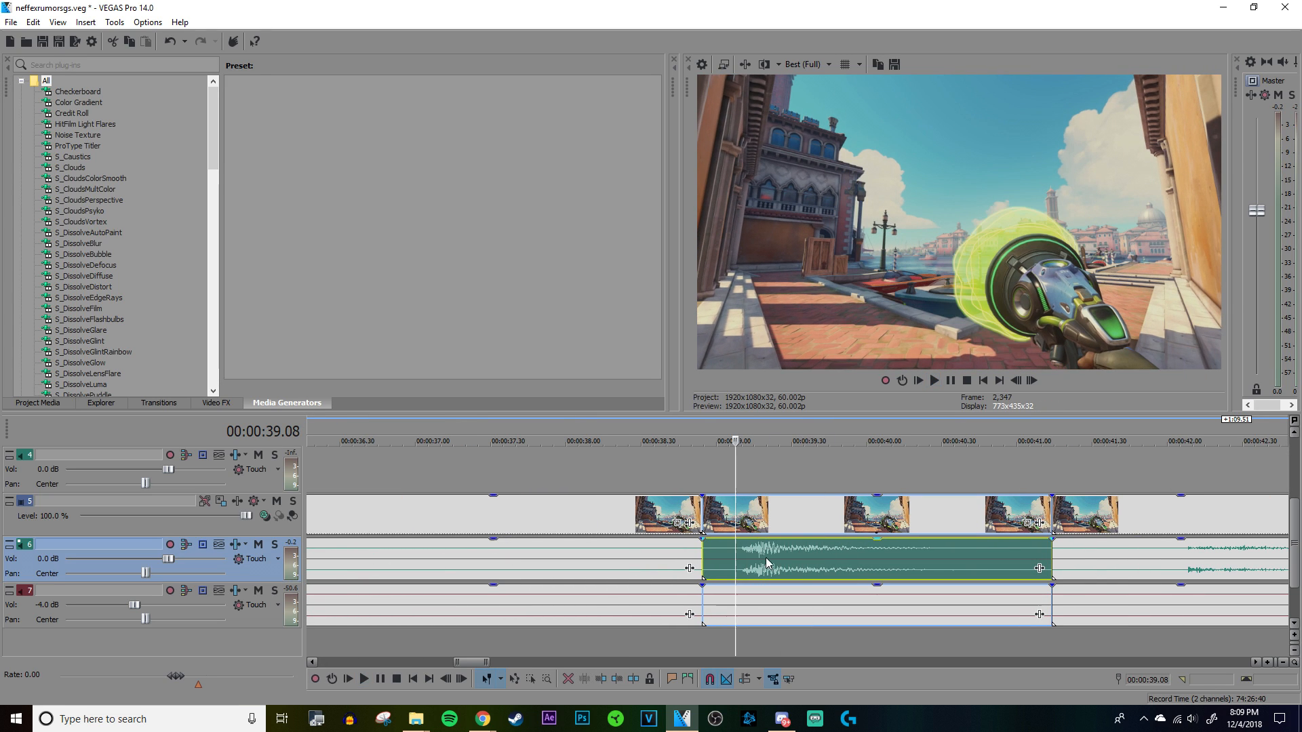
Step: Delete the leftover clip portions before and after the isolated sound burst on tracks 5 to 7
scroll(779, 559, down, 6)
click(694, 614)
right_click(695, 614)
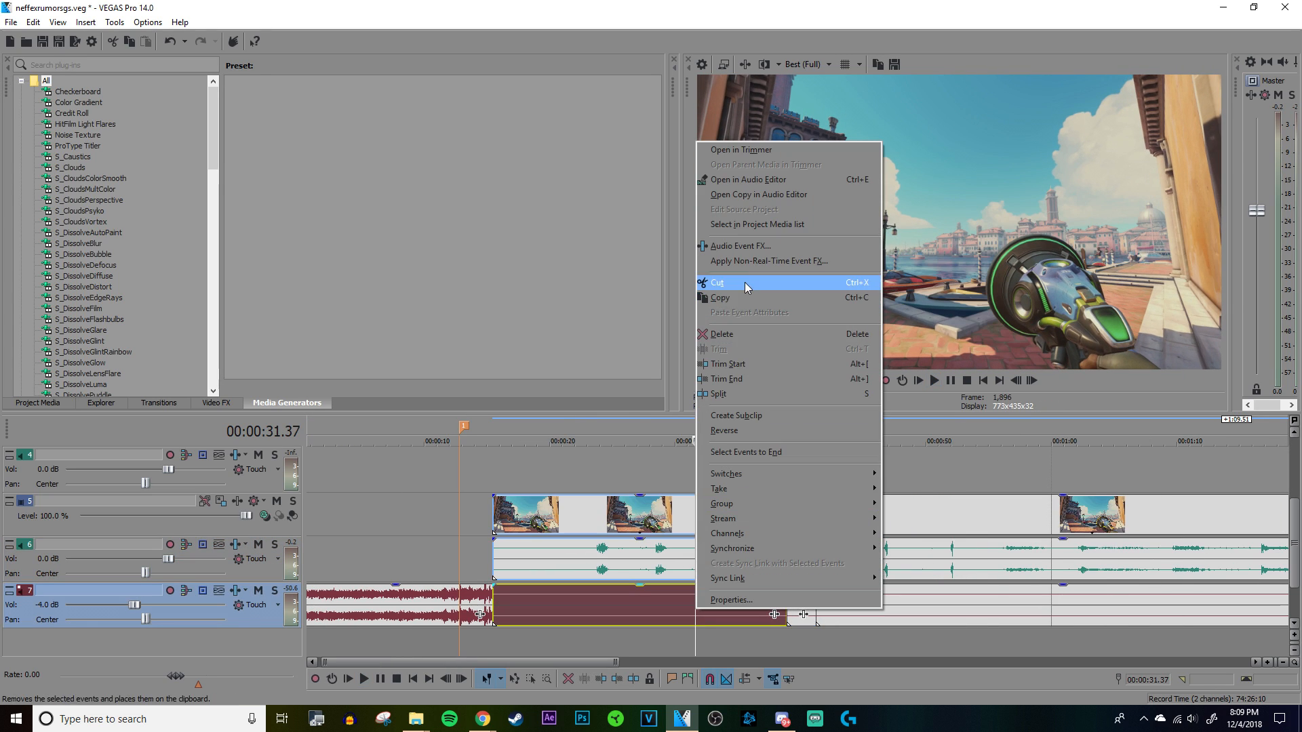
click(732, 343)
right_click(922, 563)
click(963, 302)
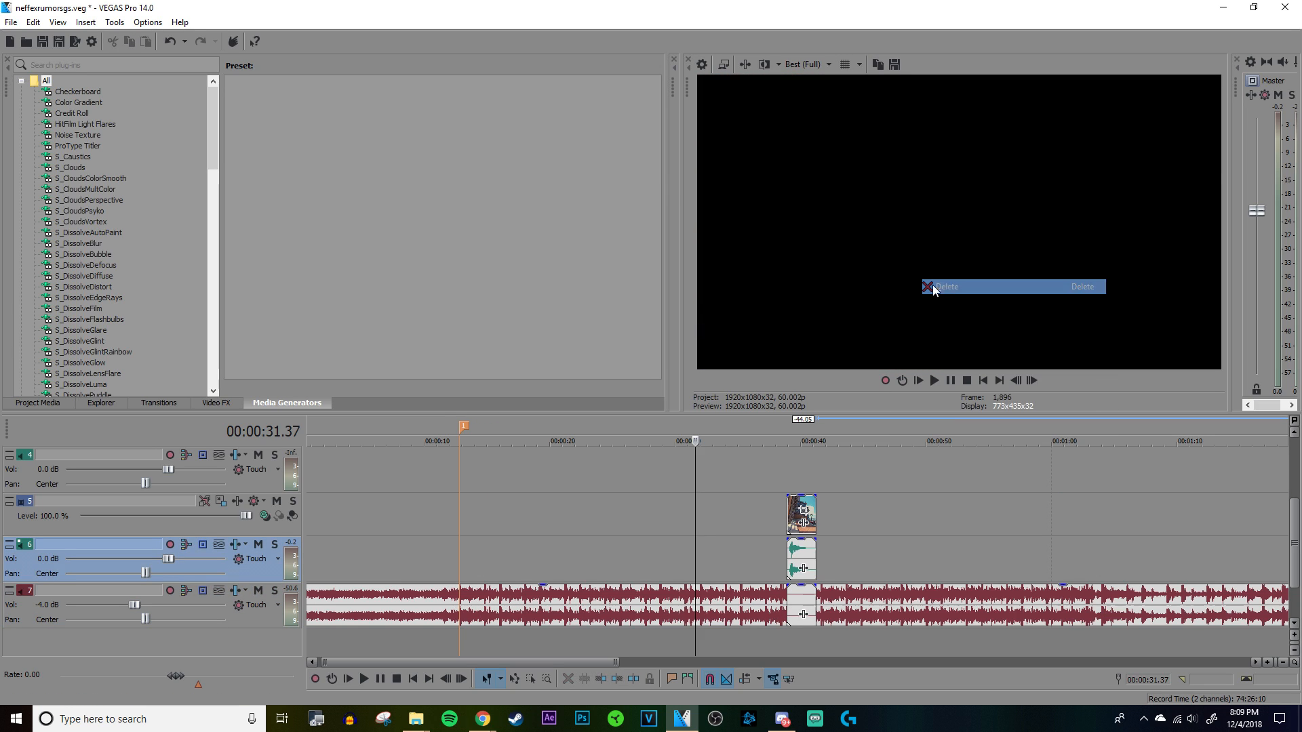
Step: Remove the clip Overwatch 2018.07.07 - 21.54.15.34.mp4 from the project media
click(39, 403)
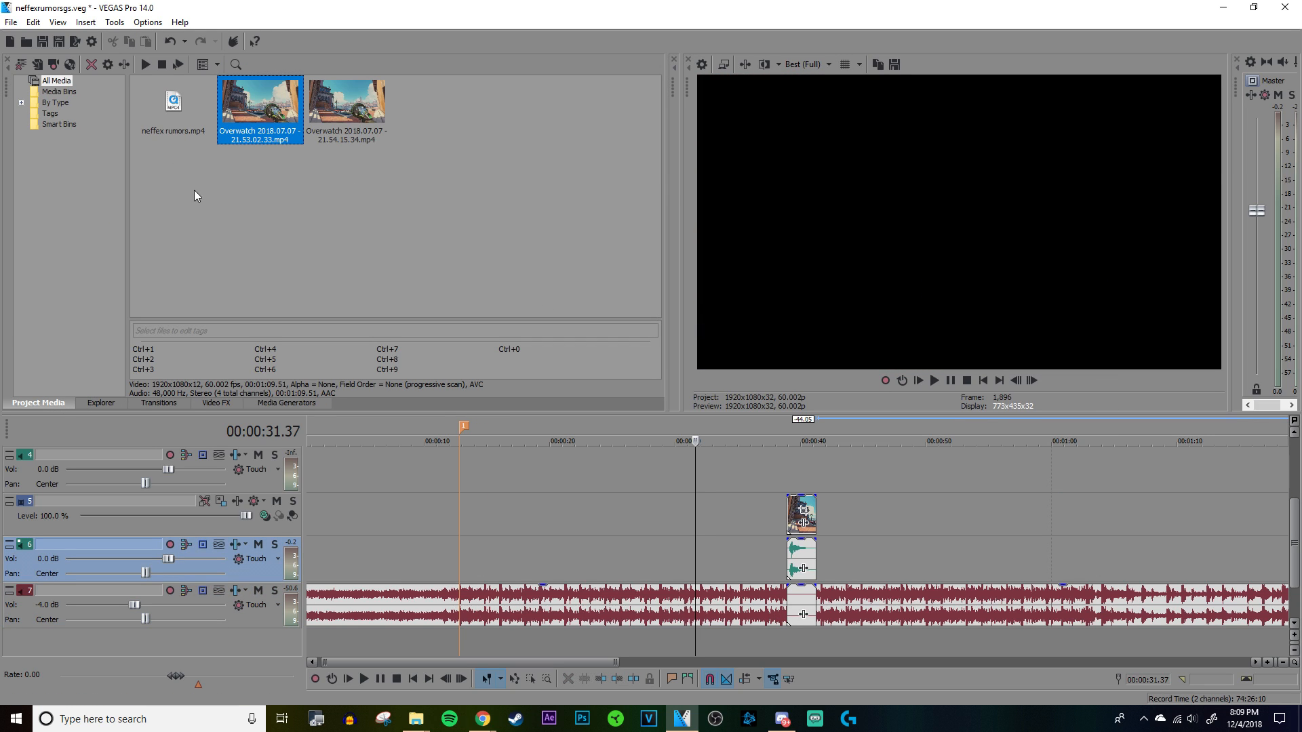
right_click(363, 129)
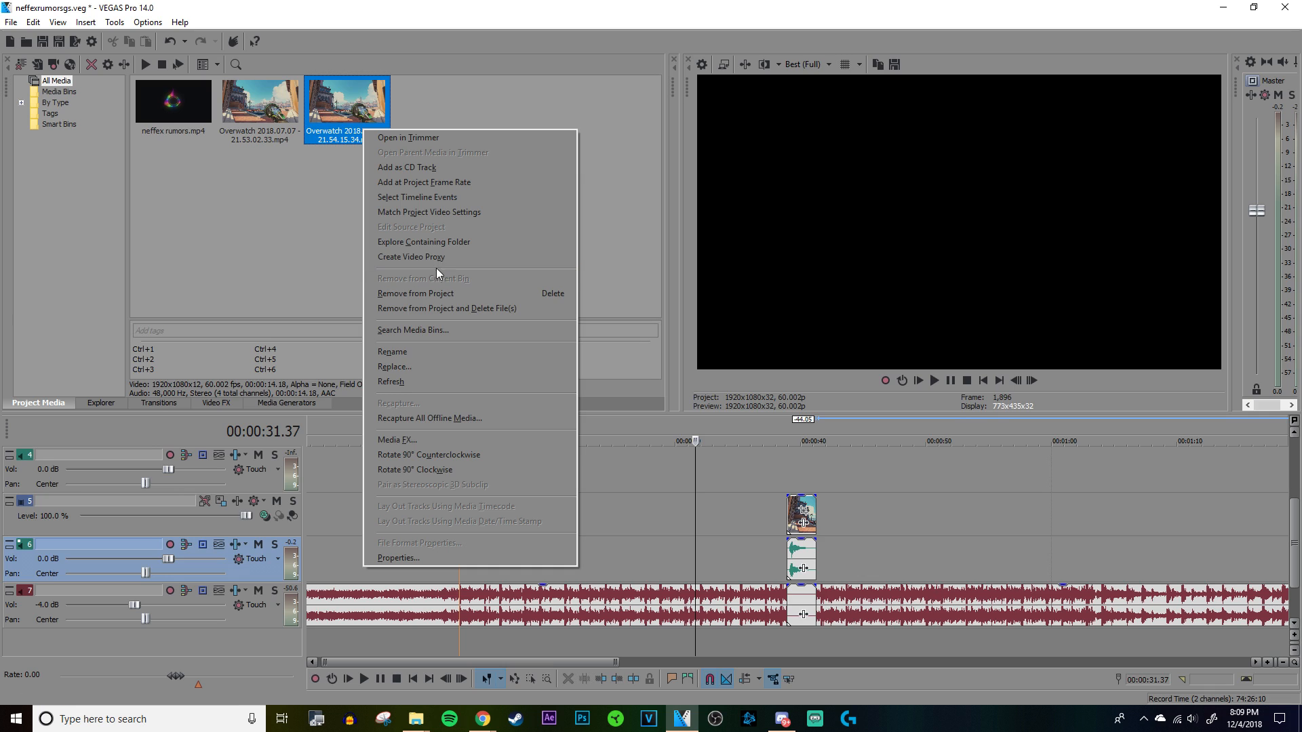
click(413, 293)
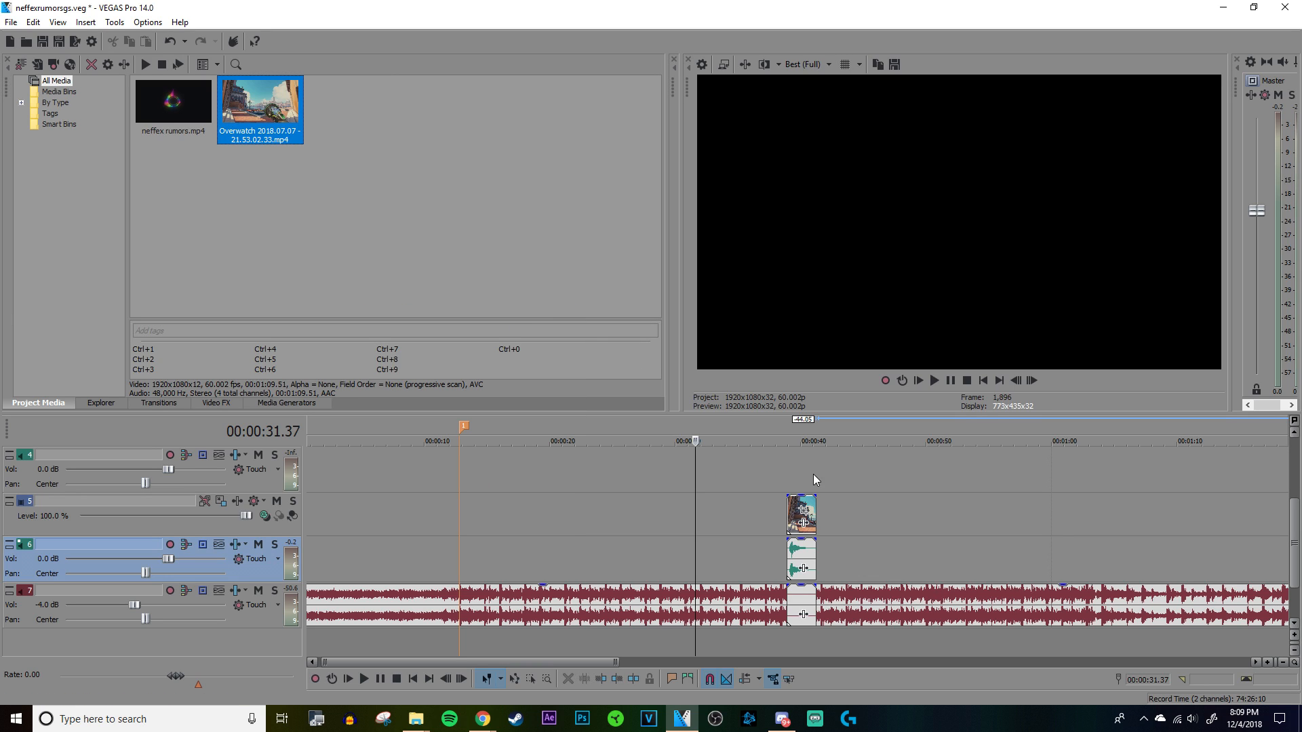
Step: Delete the silent second audio event of the isolated clip from the song's track 7
click(784, 459)
scroll(787, 475, up, 5)
click(820, 603)
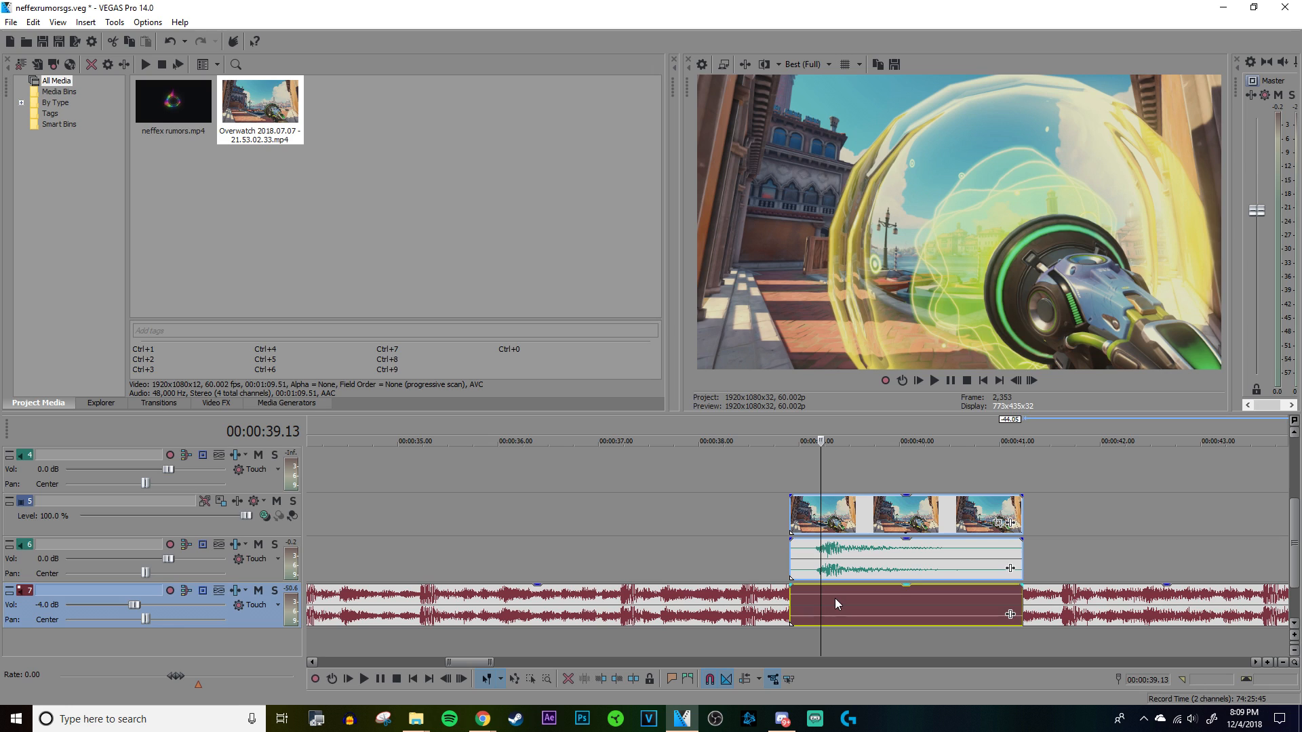
right_click(835, 598)
click(942, 324)
Step: Move the isolated clip with its audio so it starts at marker 1, at 00:00:12.49
click(829, 579)
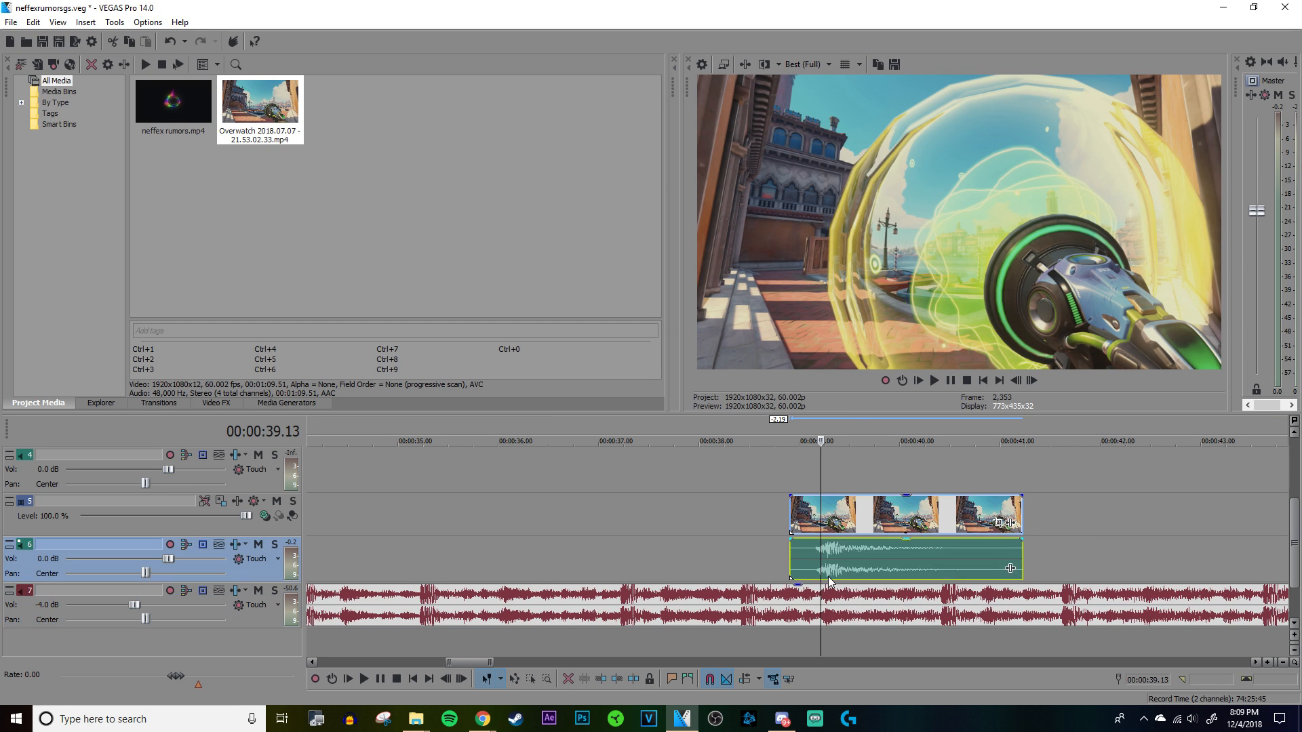
click(795, 564)
scroll(780, 562, down, 5)
drag(796, 548, 467, 546)
click(468, 547)
scroll(482, 552, up, 8)
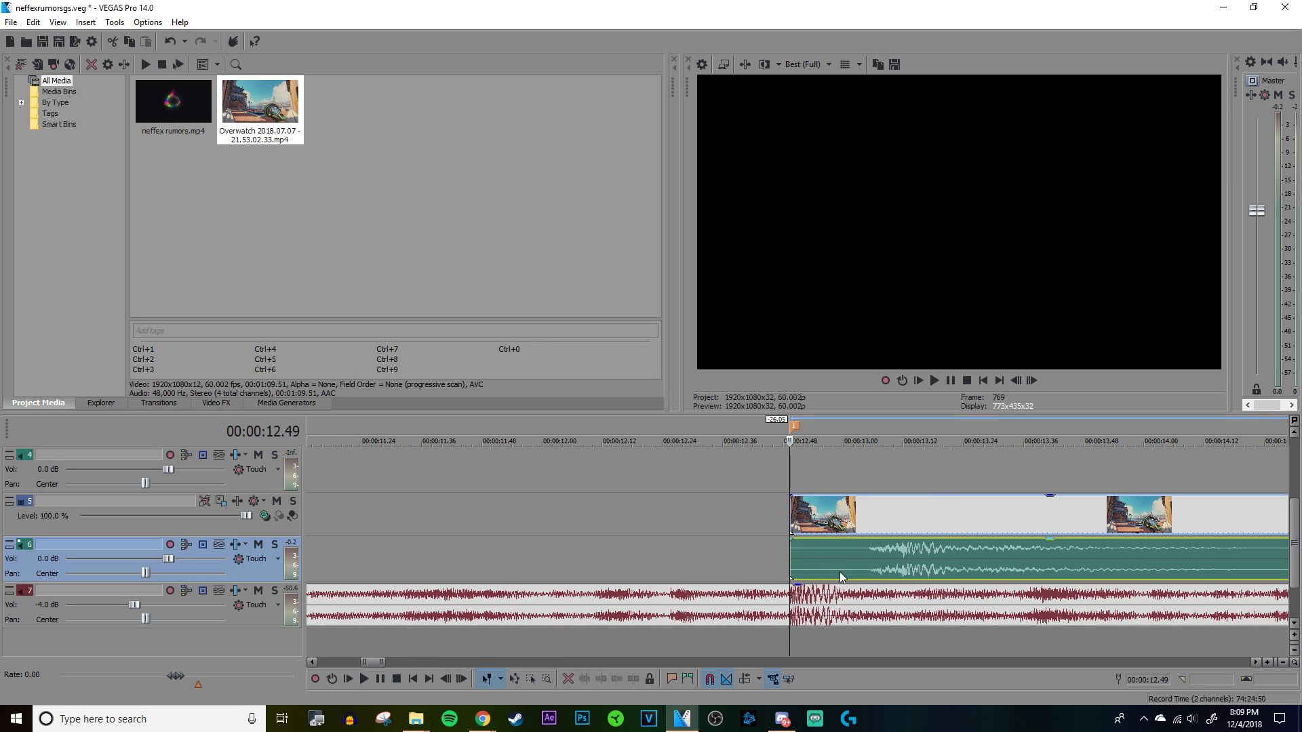
Step: Play the placement and shift the clip earlier to bring its sound burst close to marker 1
key(space)
key(space)
drag(942, 567, 830, 558)
scroll(834, 557, up, 3)
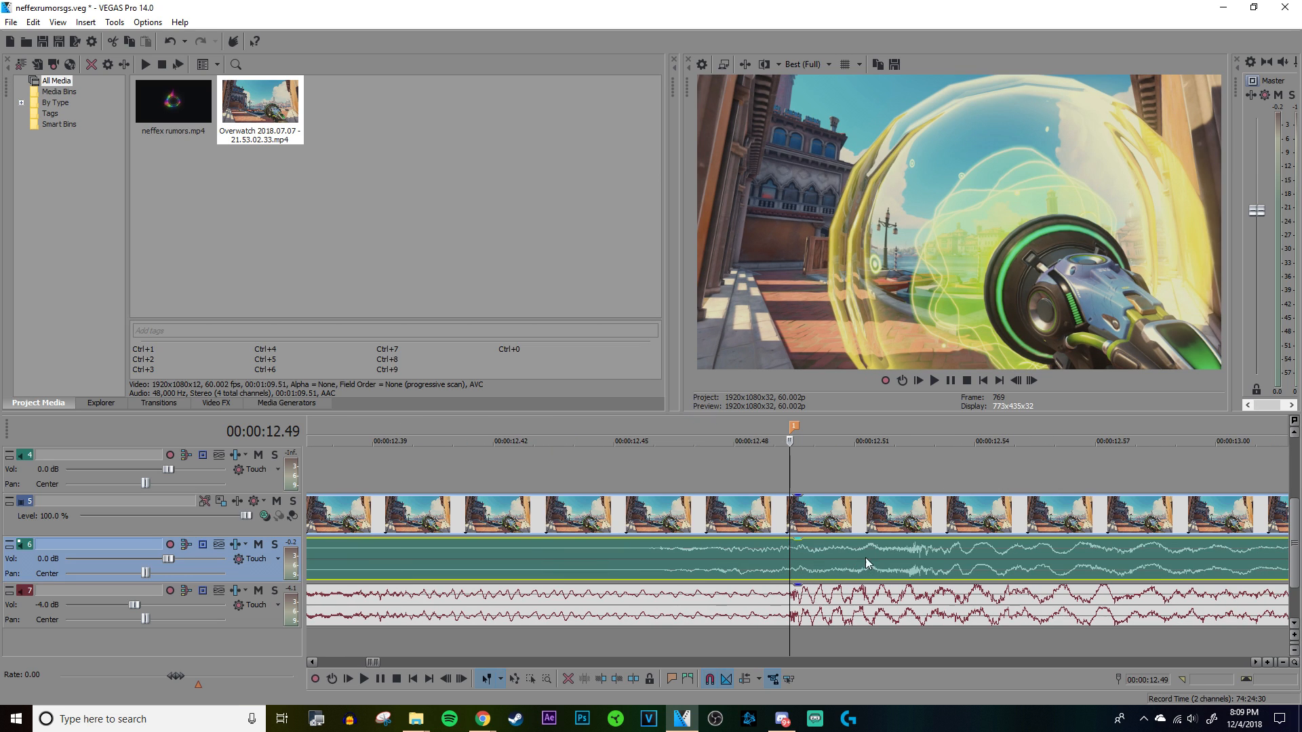
Step: Try shifting the clip slightly later so the onset of its burst sits on marker 1, and play it back
click(904, 563)
scroll(896, 560, down, 1)
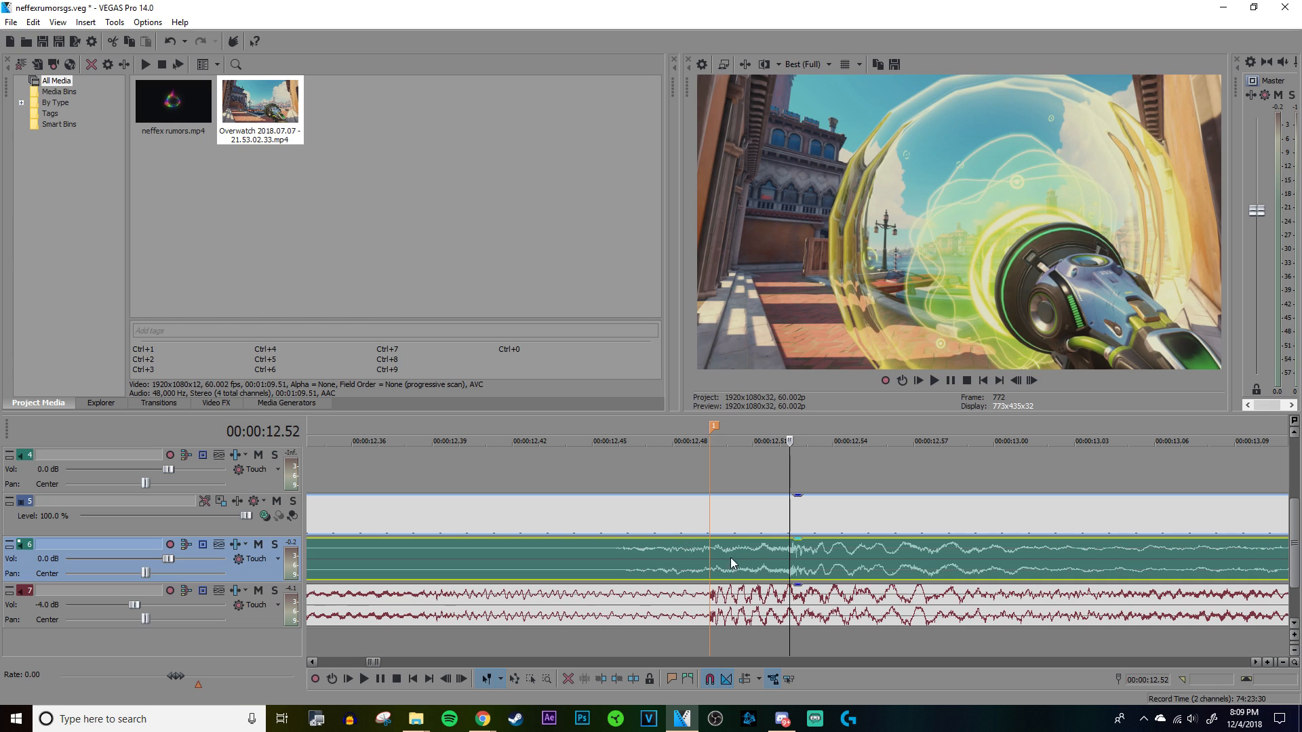
click(611, 552)
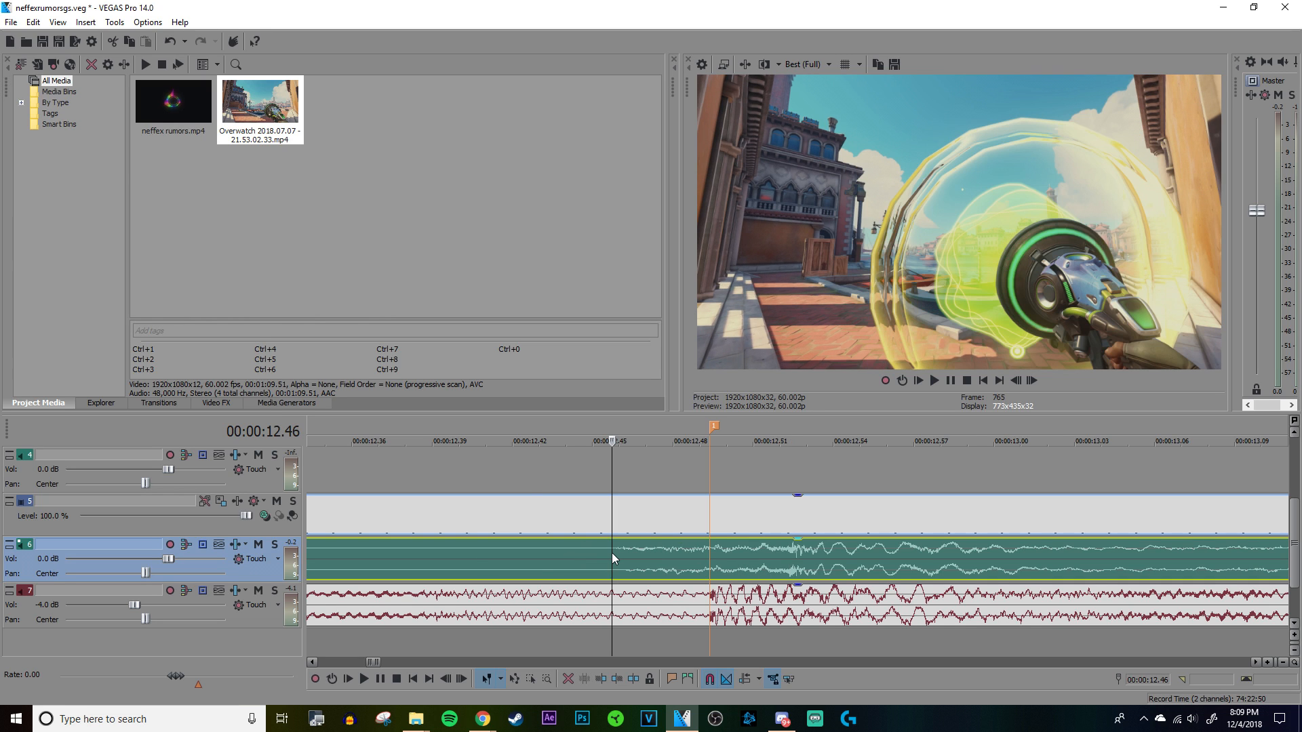
scroll(611, 552, down, 2)
key(space)
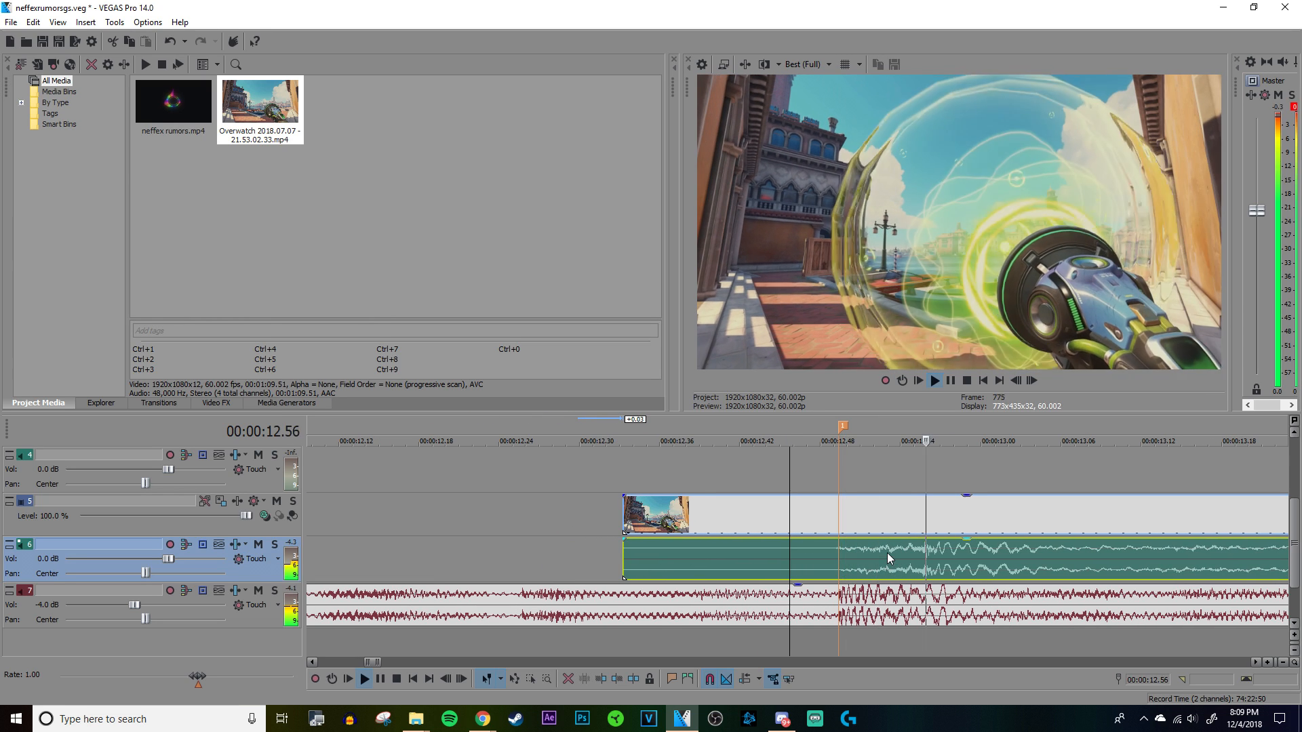
scroll(874, 549, down, 2)
key(space)
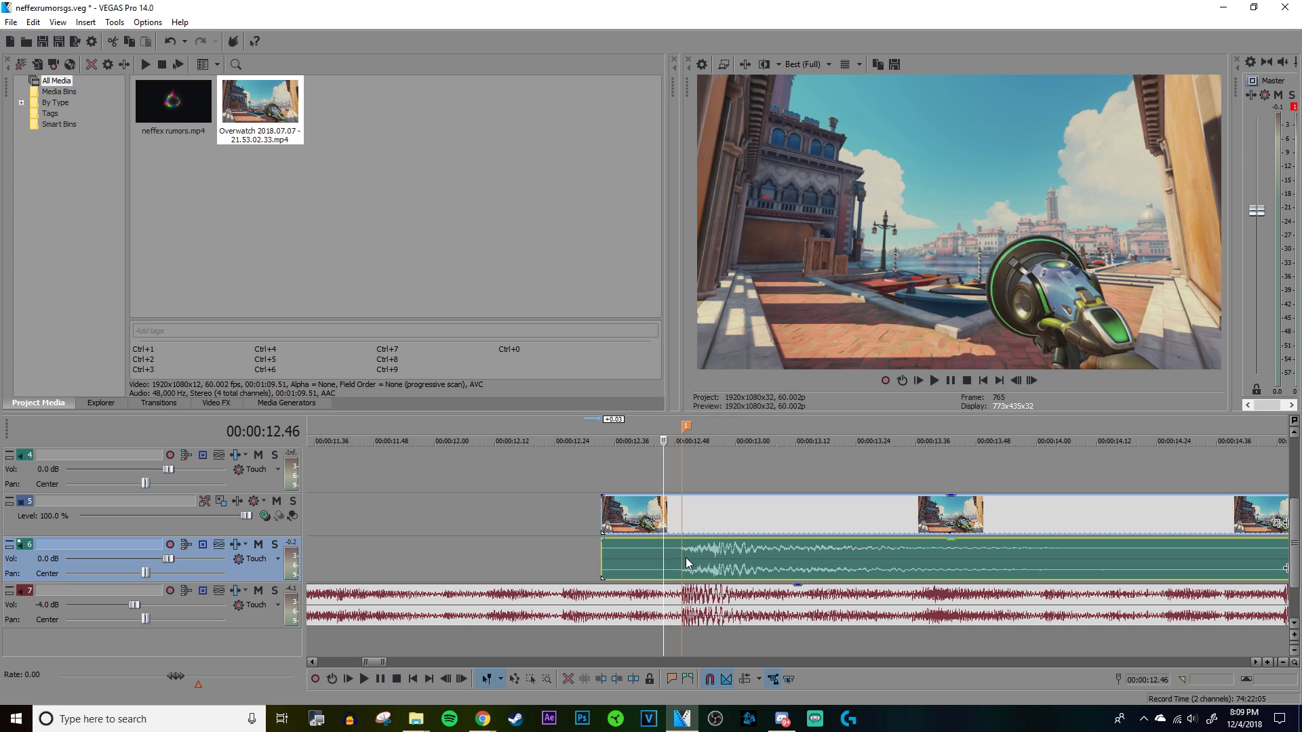
Step: Shift the clip slightly earlier so the peak of its sound burst lines up exactly with marker 1
click(681, 554)
scroll(694, 560, up, 4)
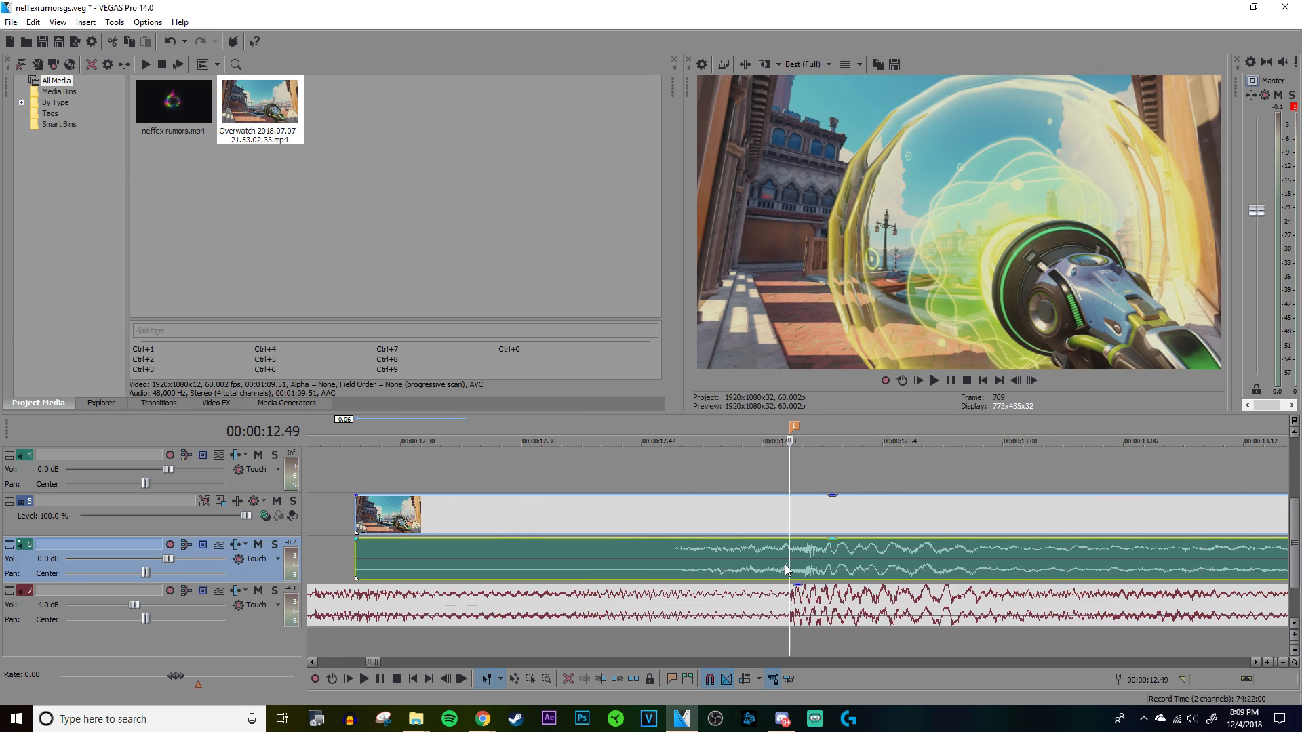
scroll(800, 570, down, 5)
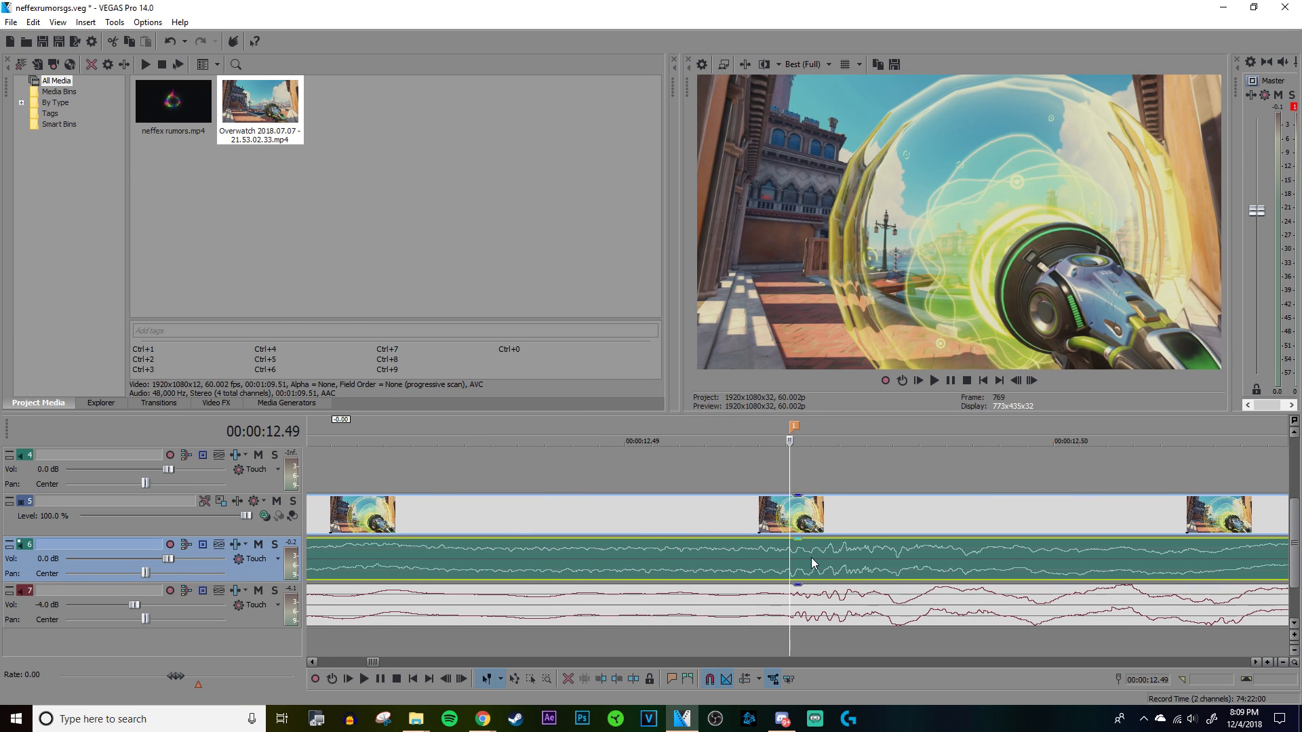
Step: Split the clip at marker 1 and delete the portion before it
key(s)
right_click(713, 558)
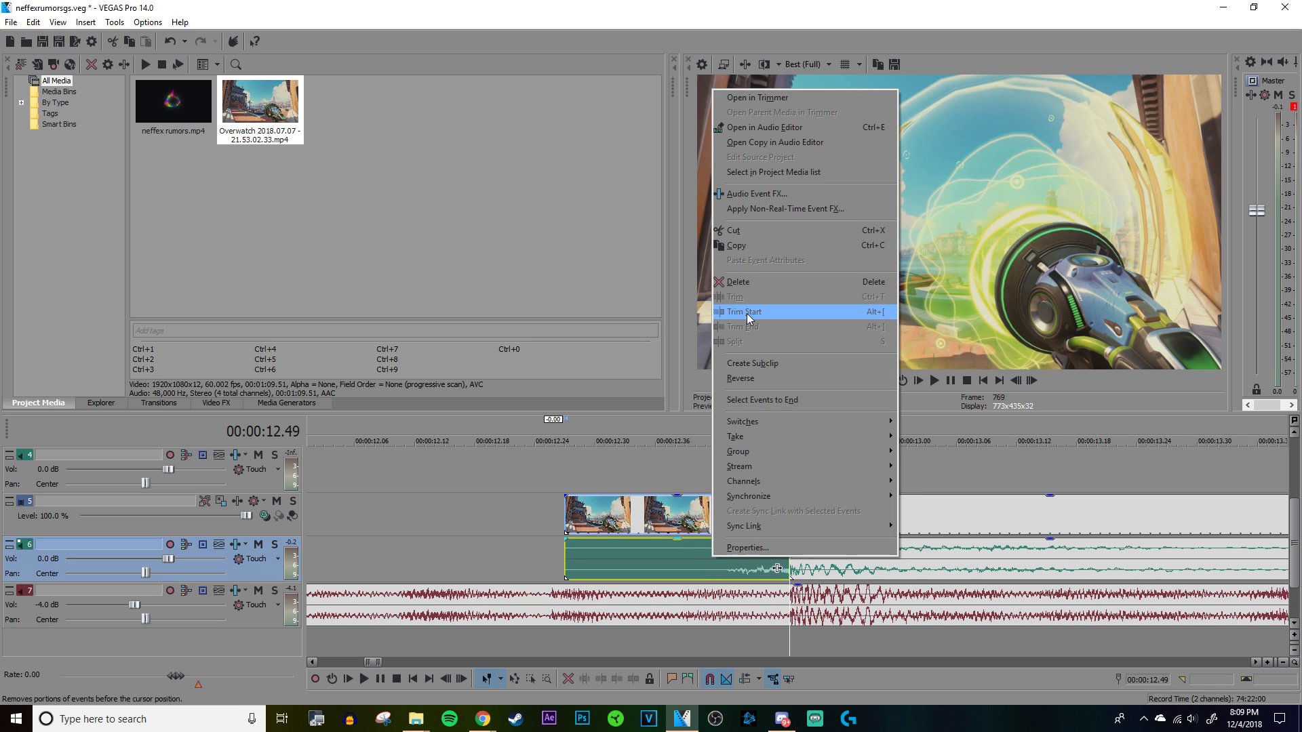
click(735, 282)
Step: Recalculate the normalization gain of the trimmed audio event on track 6
scroll(796, 465, down, 4)
right_click(804, 558)
click(831, 547)
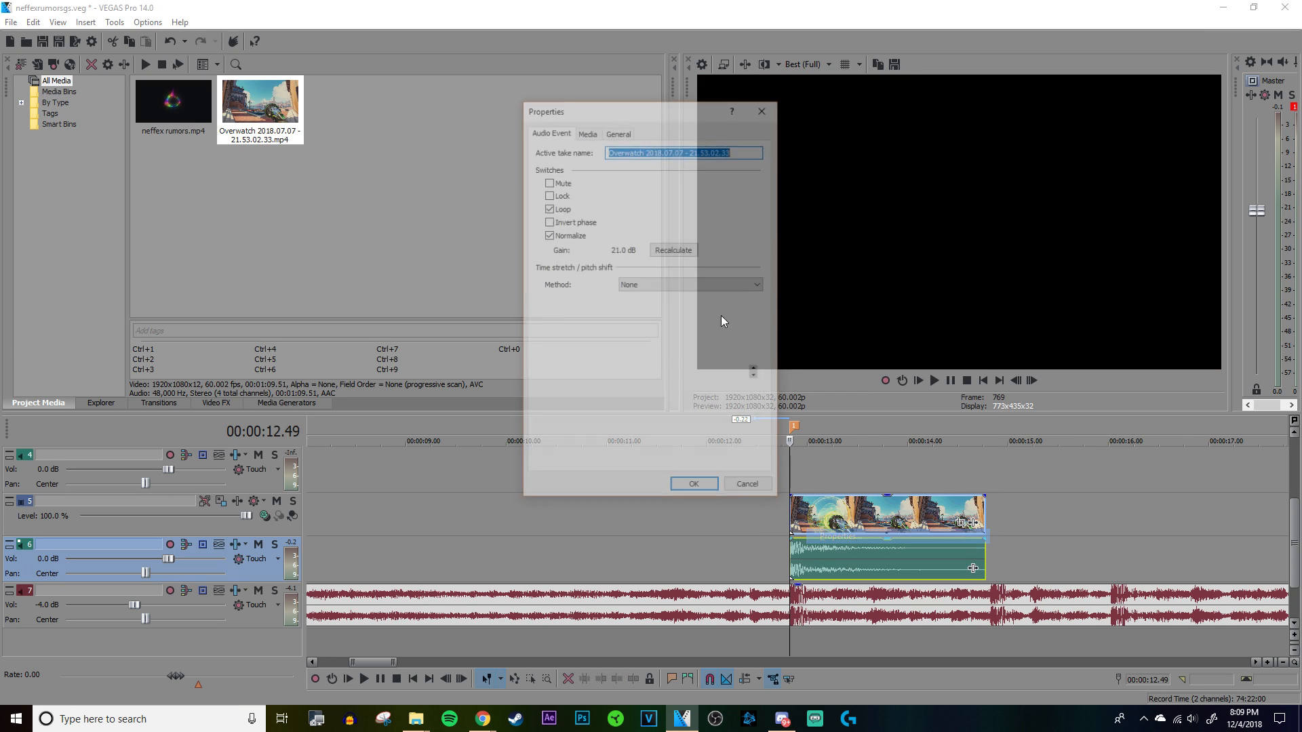
click(670, 251)
click(696, 490)
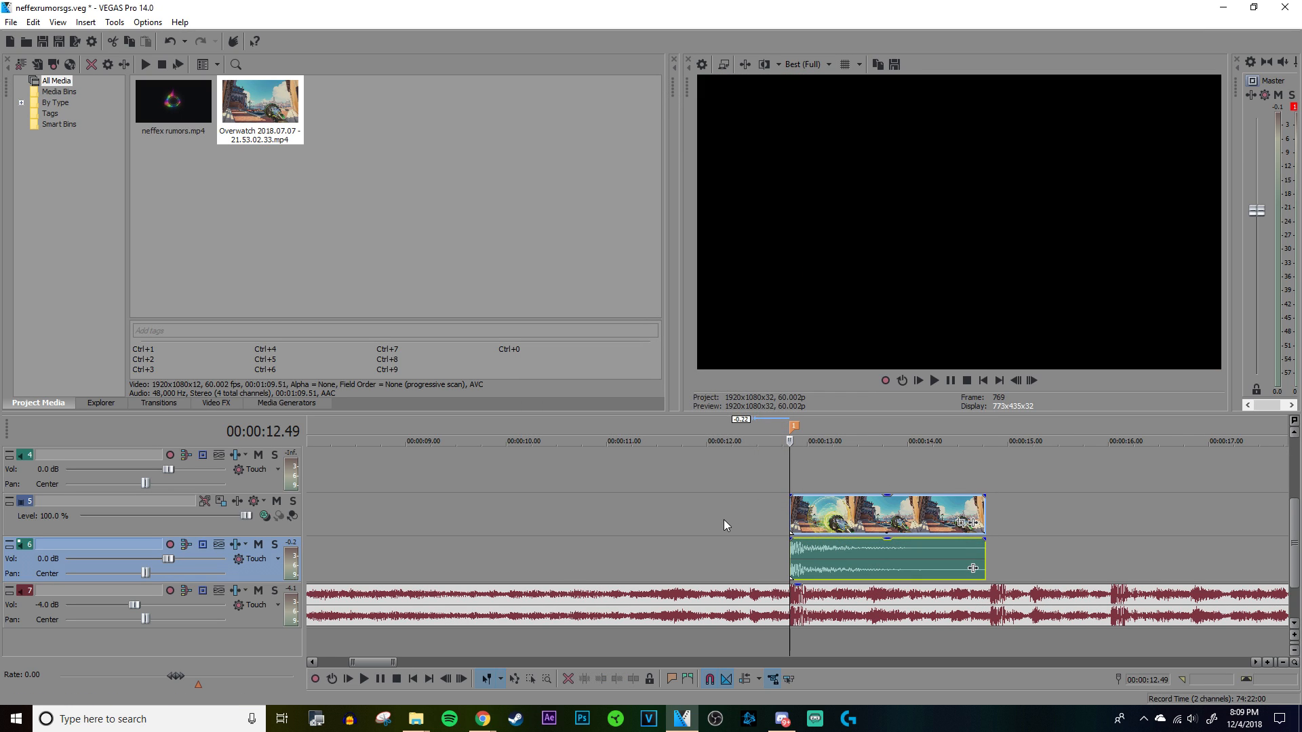
Step: Play the song through marker 1 to check how the sound burst syncs with the beat
click(725, 527)
scroll(745, 533, down, 1)
click(687, 514)
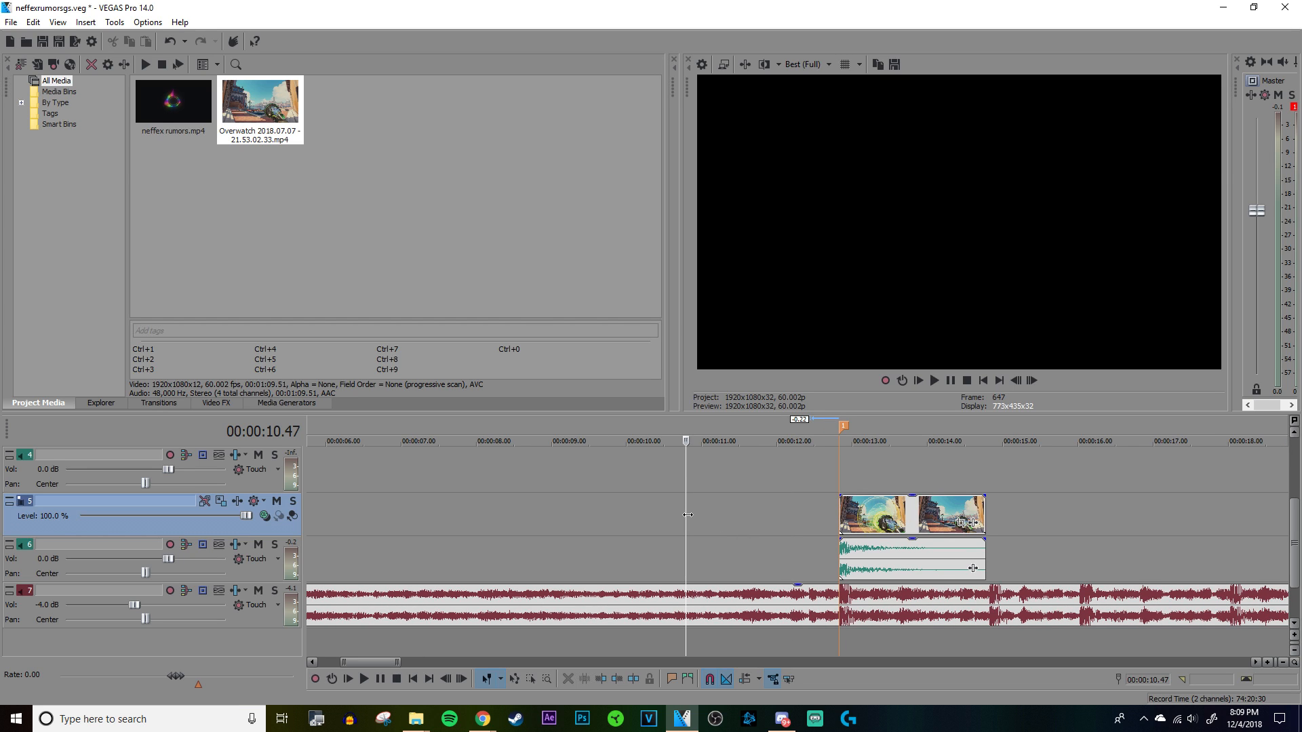
key(space)
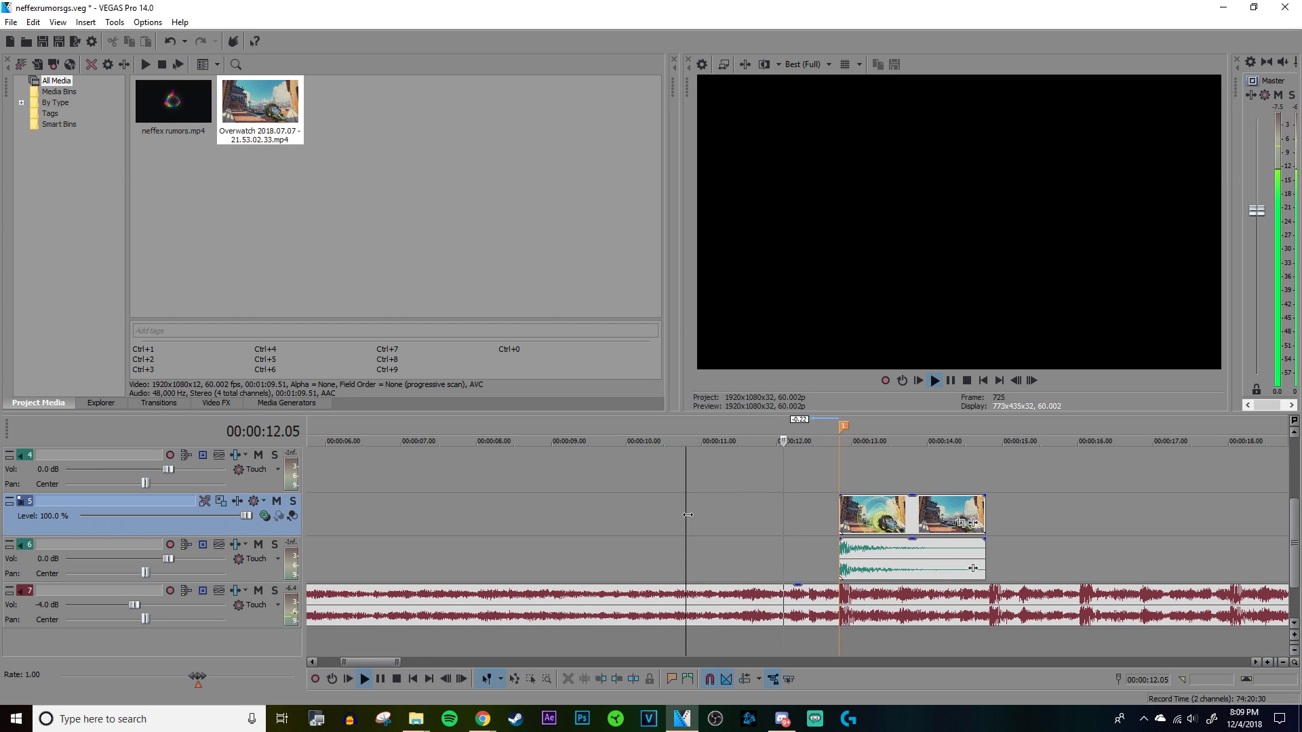
click(834, 560)
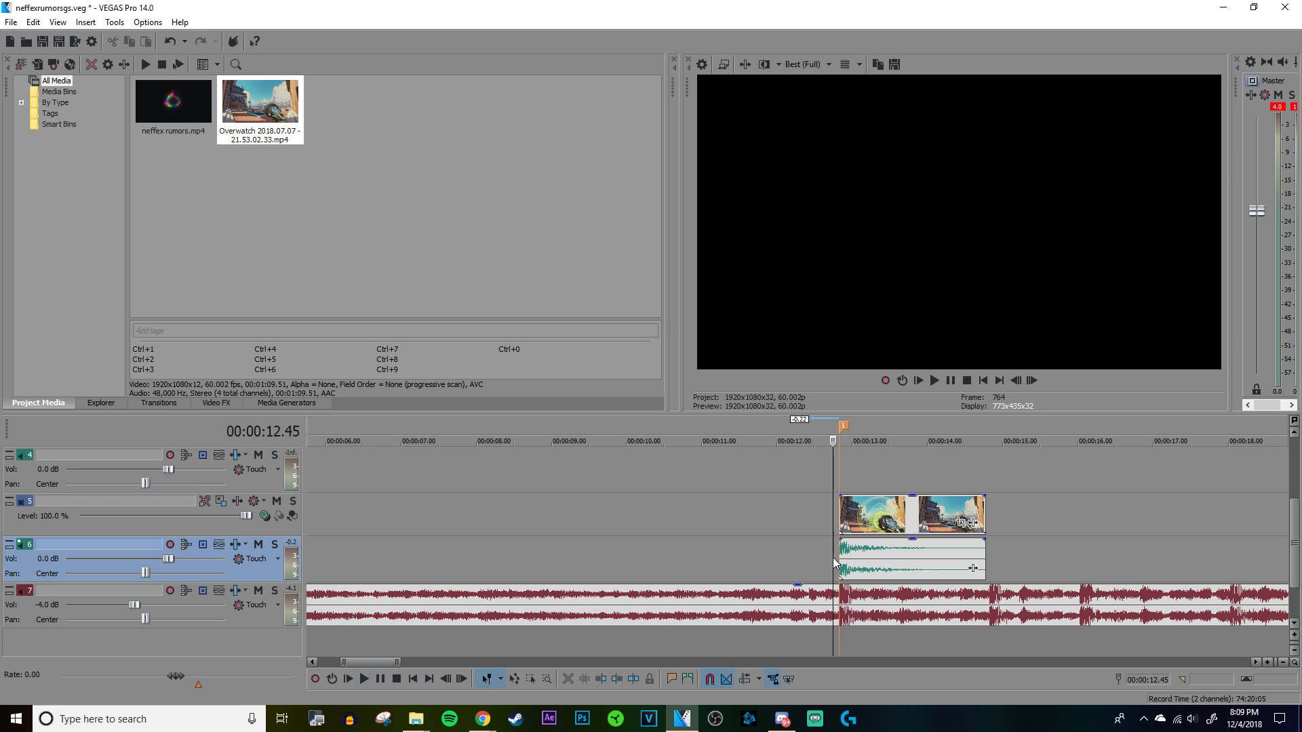
key(space)
key(space)
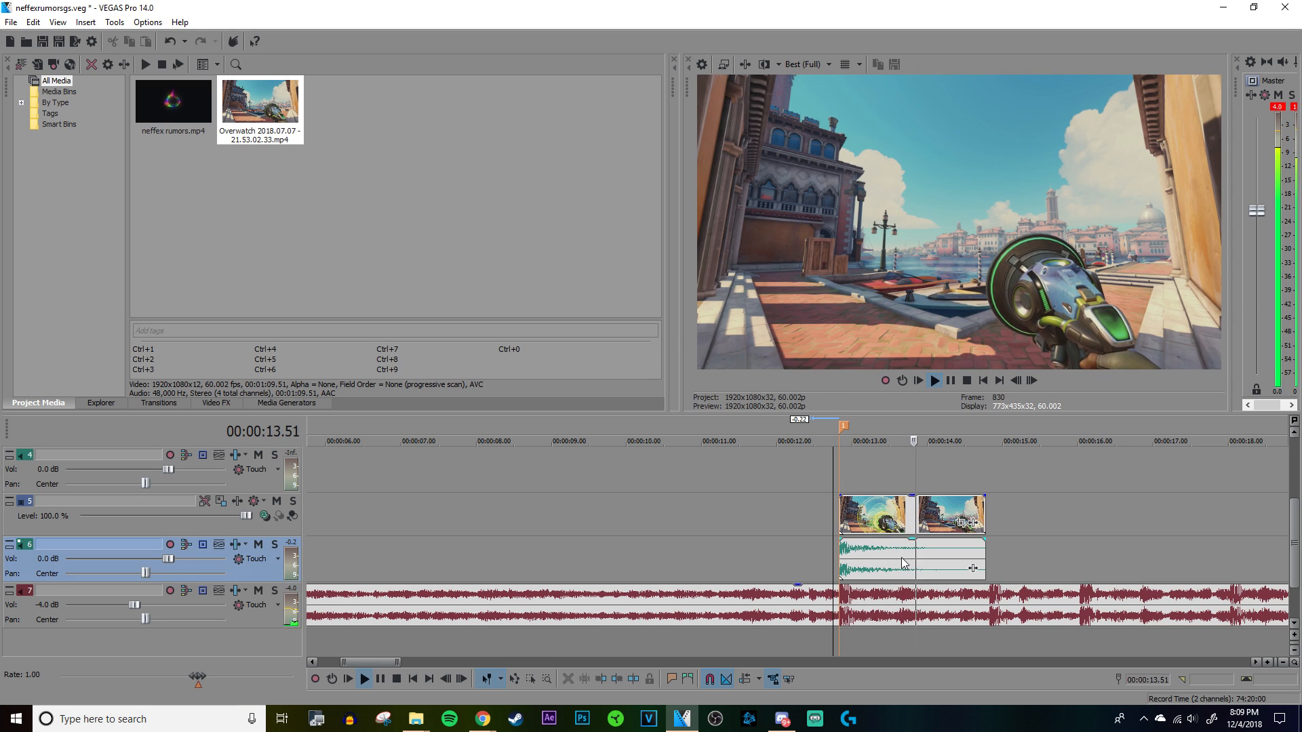
Step: Split the clip at 00:00:13.37 and delete the video and audio after that point
click(894, 552)
key(space)
scroll(894, 553, up, 8)
scroll(839, 571, up, 6)
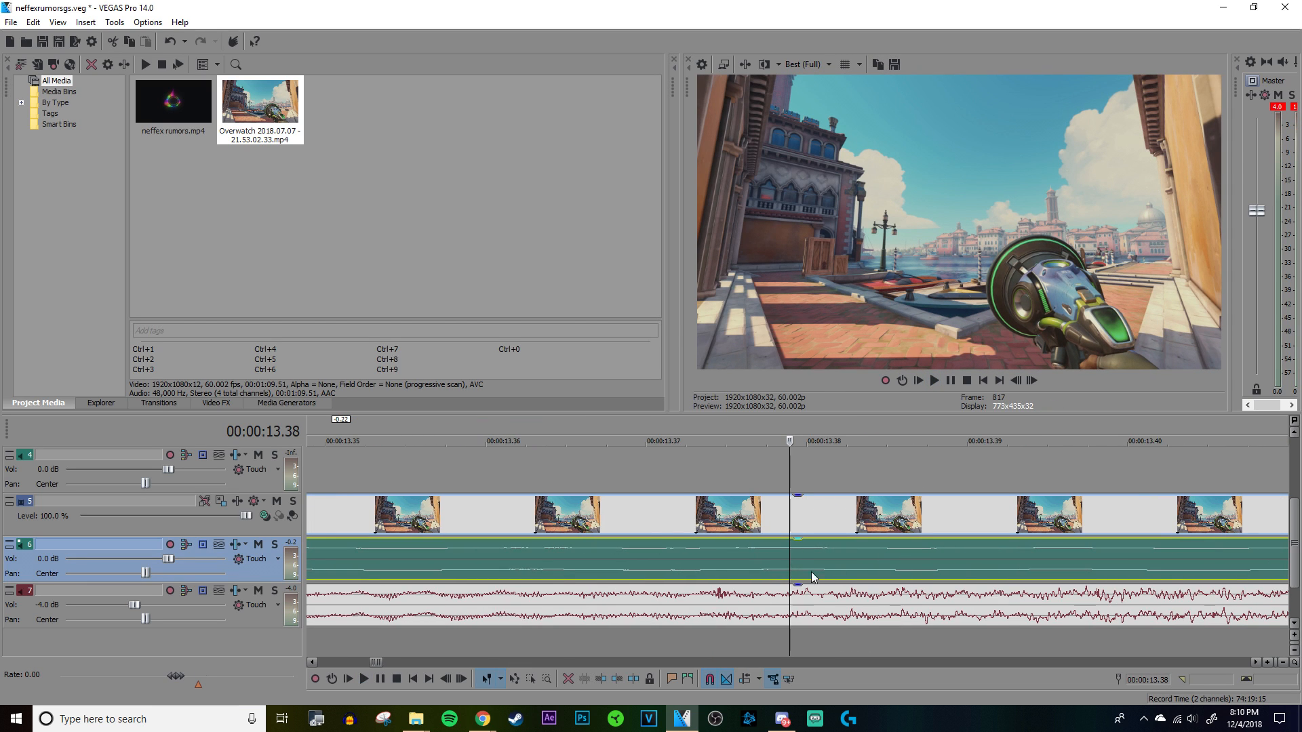
scroll(821, 563, down, 5)
scroll(820, 561, up, 6)
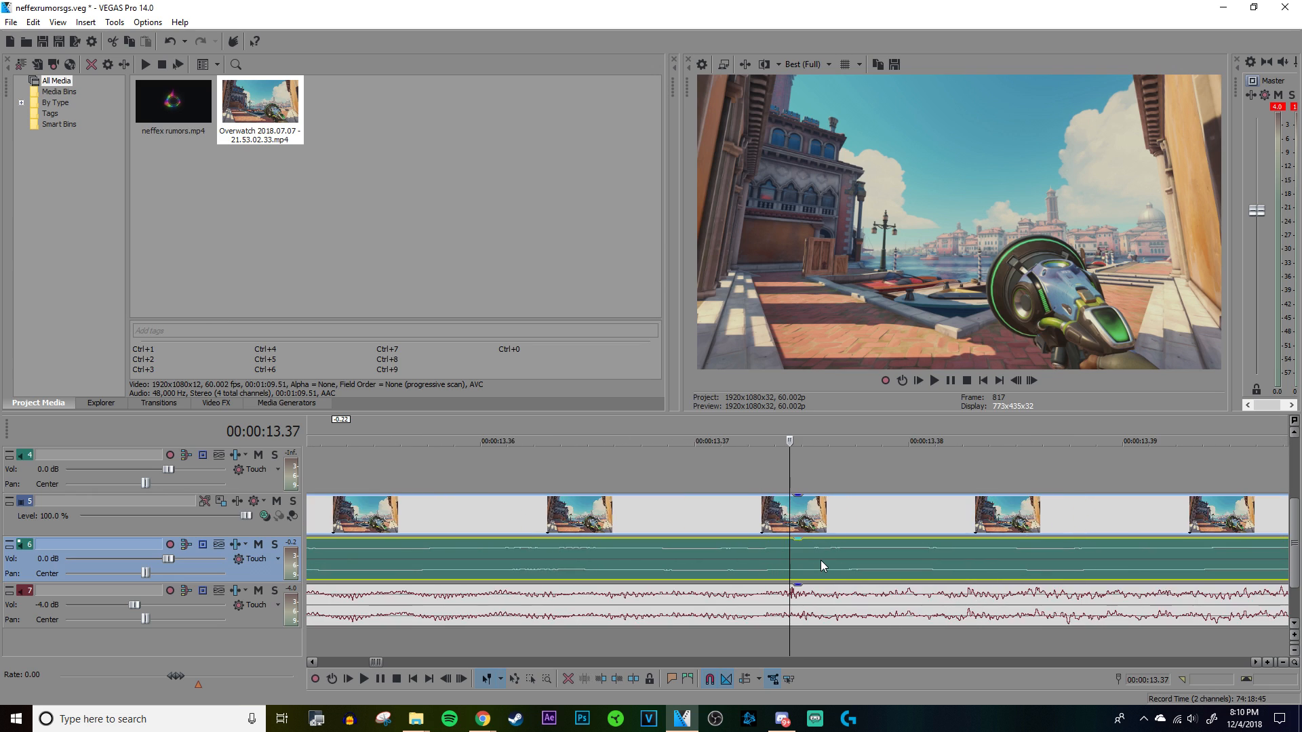
scroll(804, 558, down, 8)
right_click(807, 557)
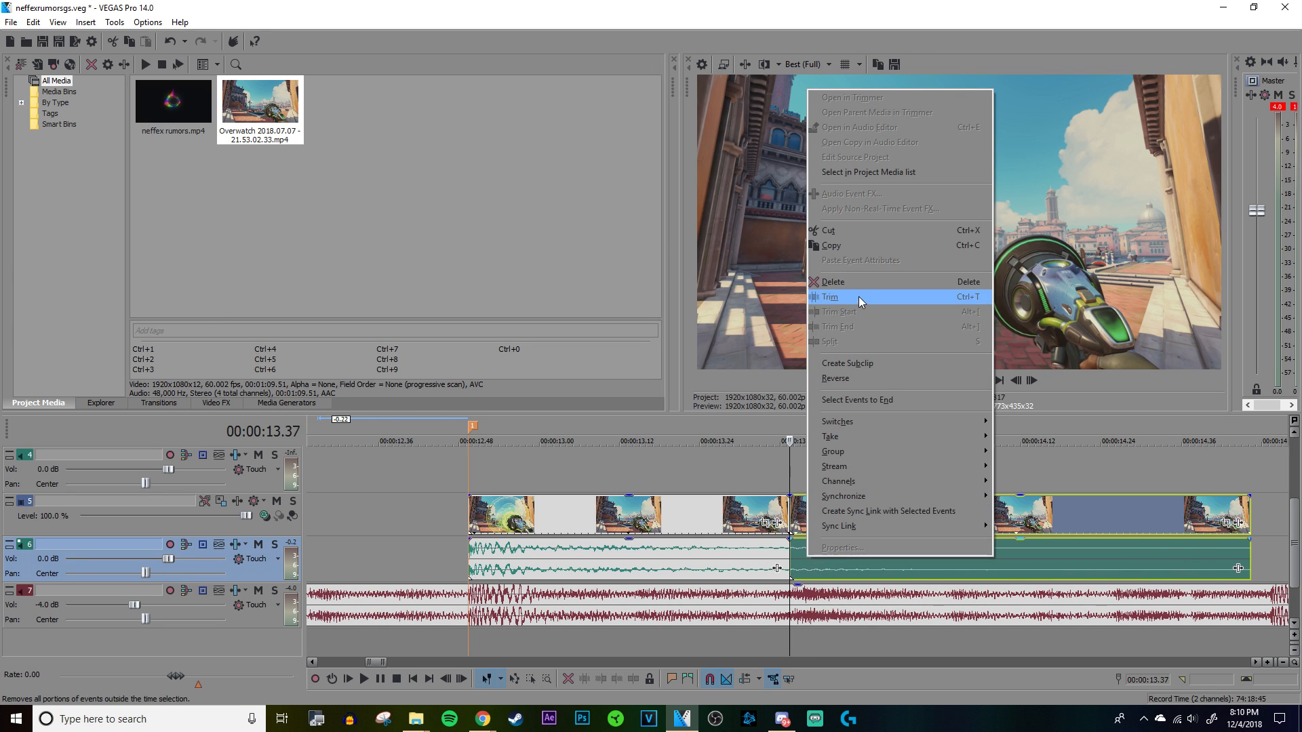
click(858, 299)
Step: Add a long fade-out to the trimmed audio event on track 6 and play the result
scroll(864, 520, down, 6)
scroll(819, 525, up, 5)
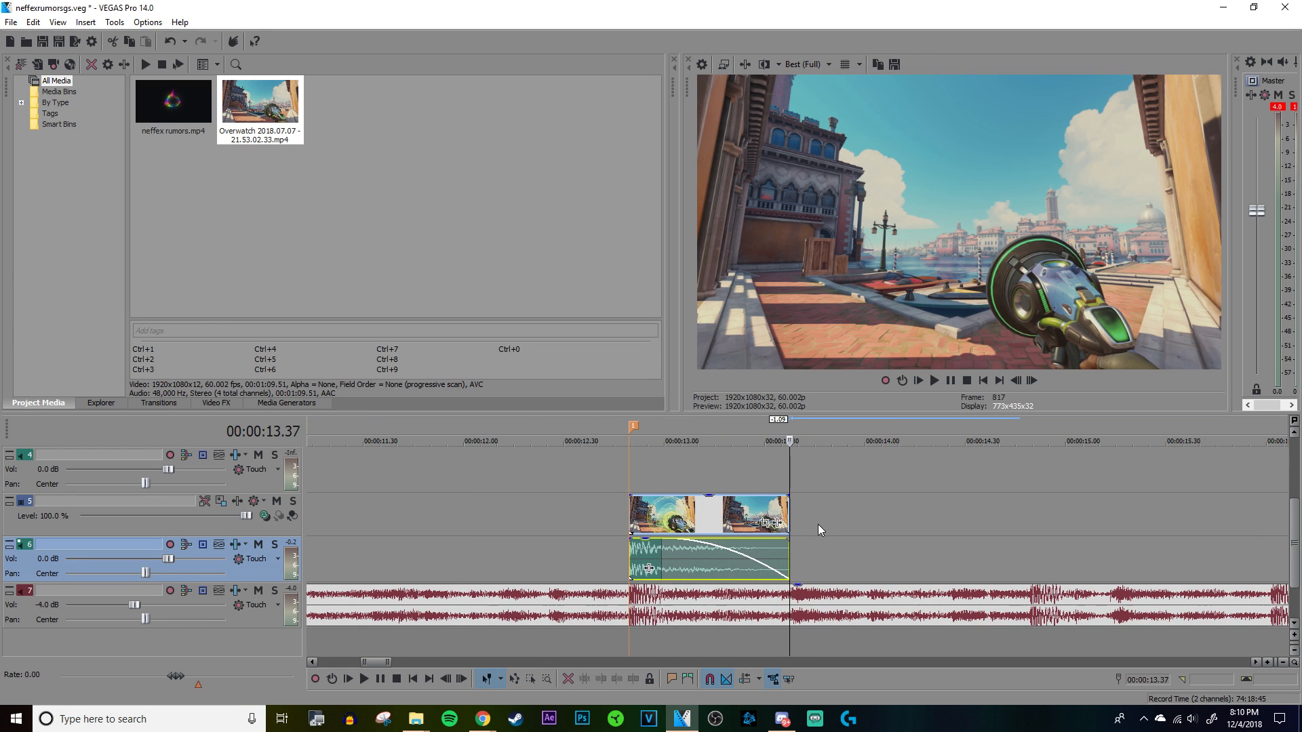
click(625, 466)
key(space)
key(space)
click(802, 477)
click(791, 475)
scroll(791, 475, up, 5)
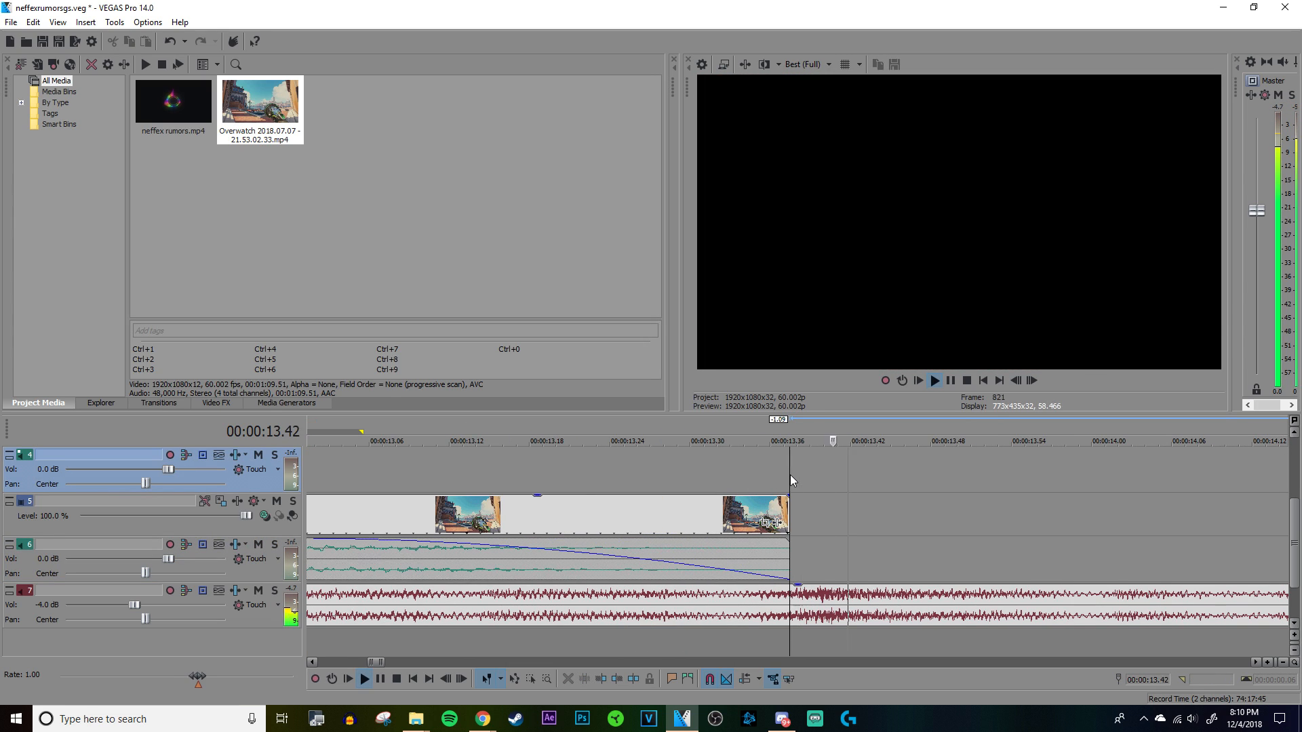
Step: Switch to the RialtoGSPack folder and import the Reaper + Melee video onto the timeline after the trimmed clip
mouse_move(415, 729)
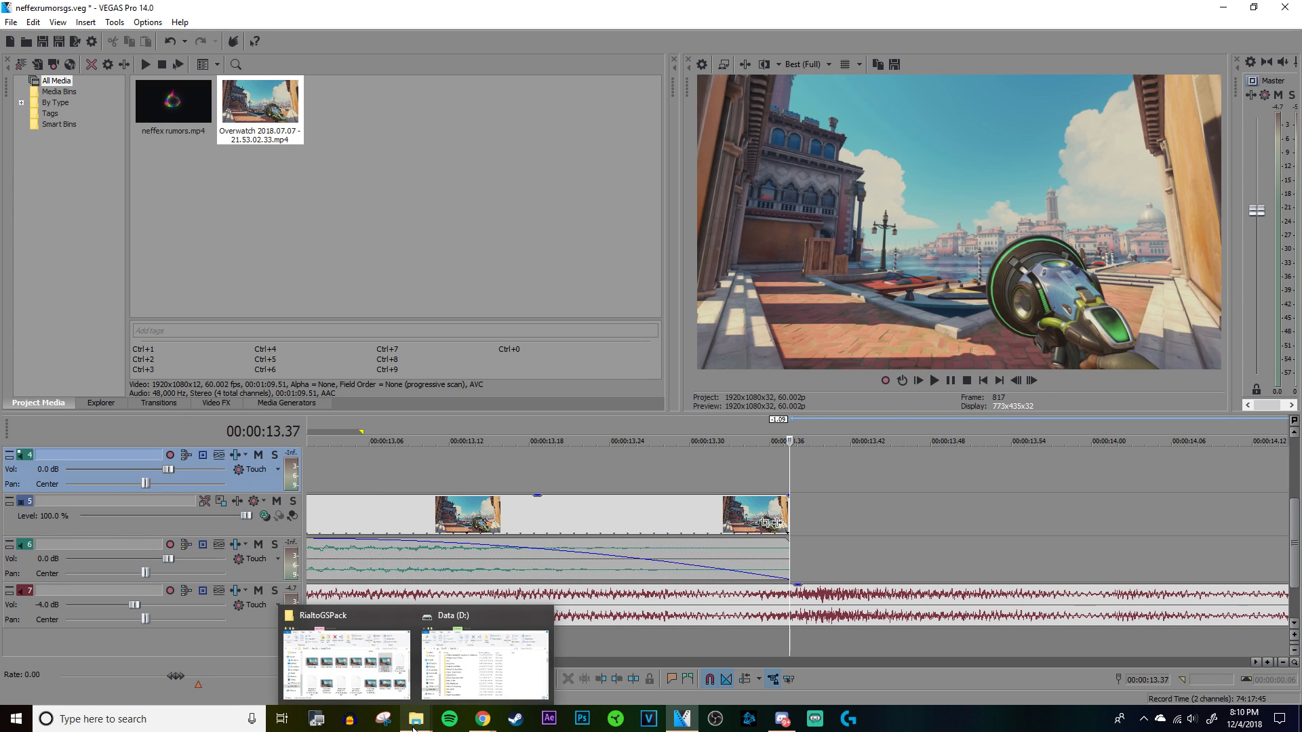
click(350, 661)
scroll(767, 441, down, 5)
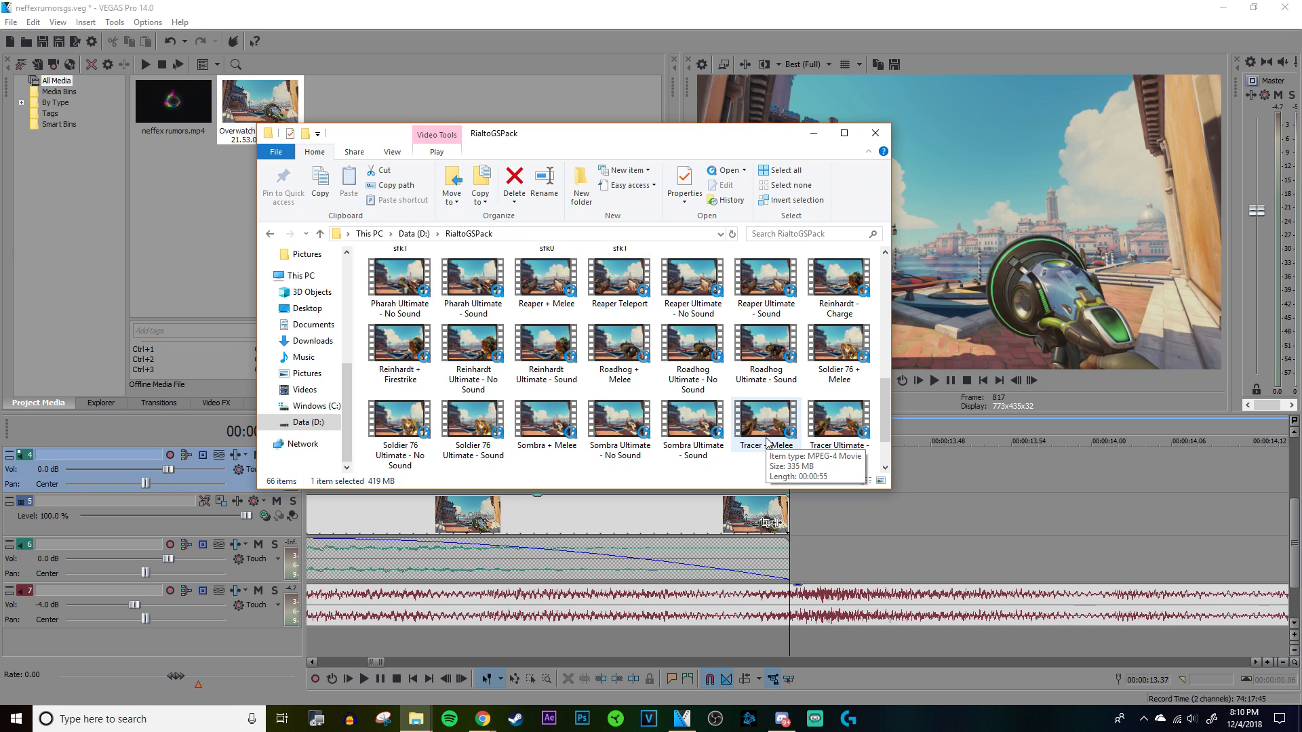
scroll(972, 557, down, 5)
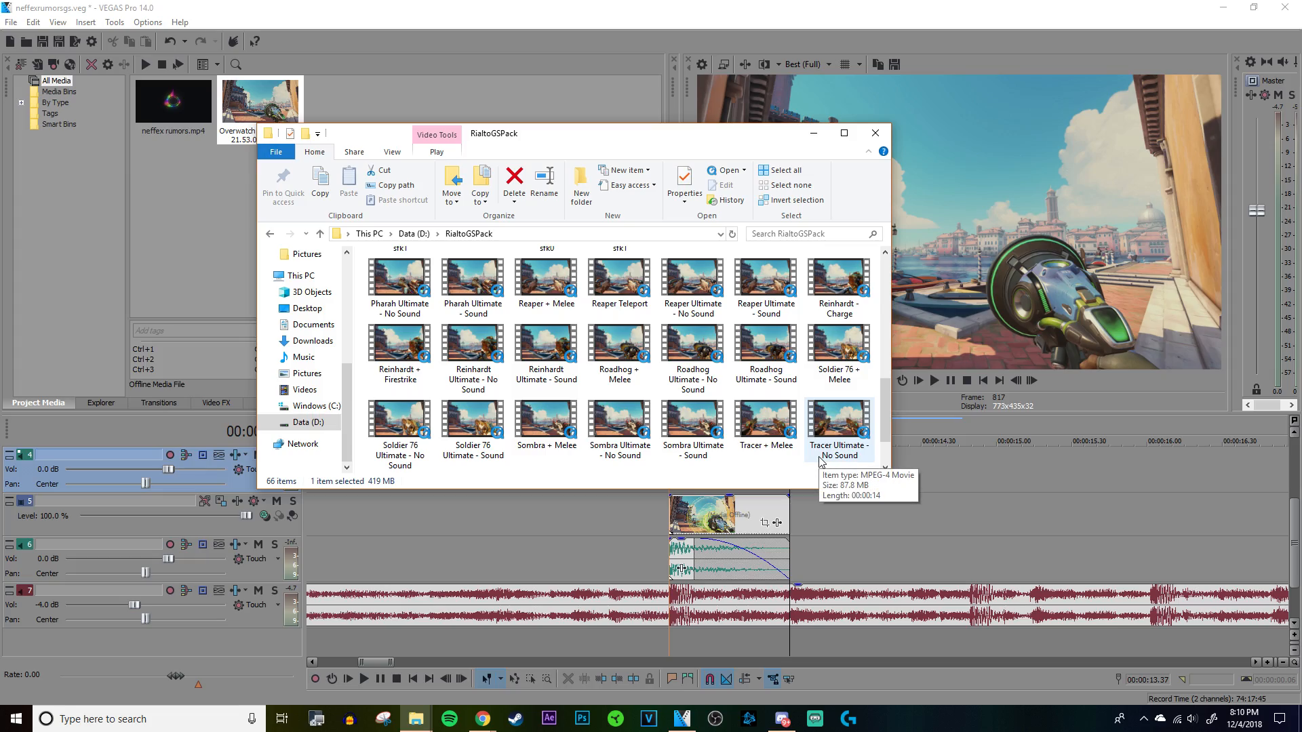
drag(546, 281, 855, 519)
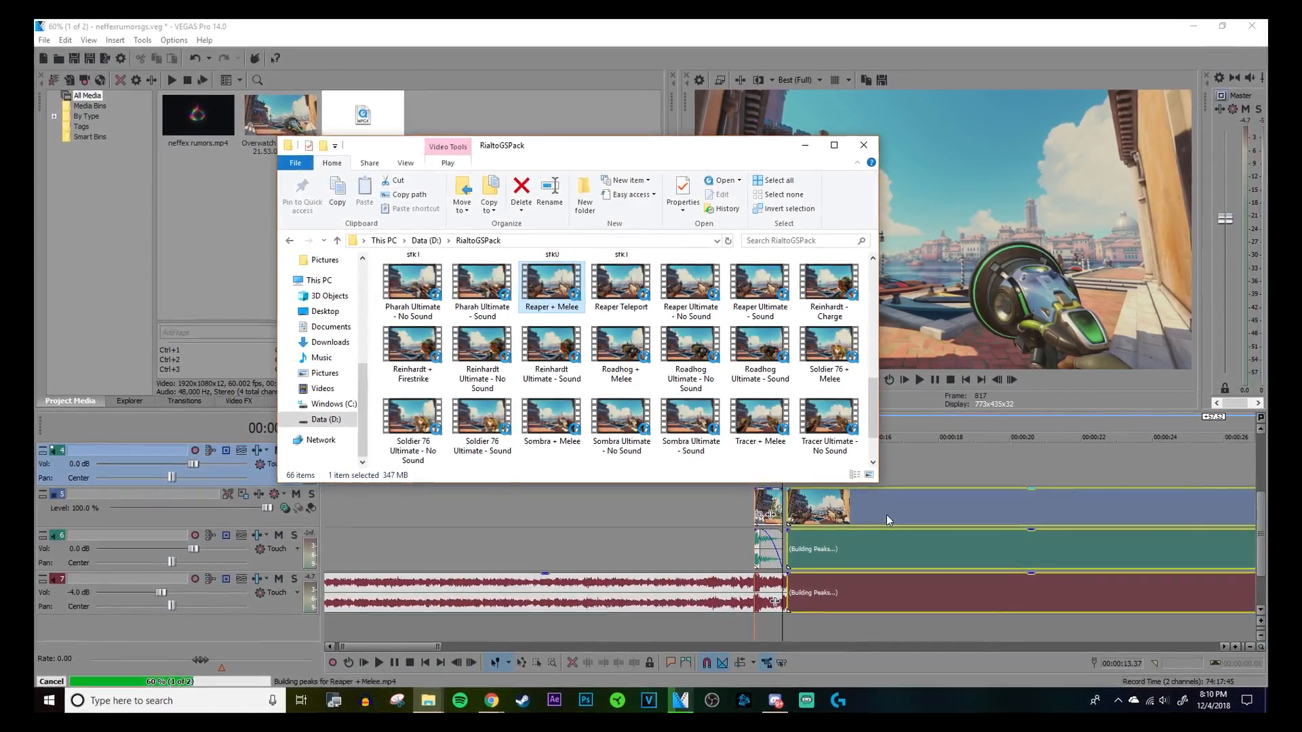
Step: Turn off Maintain aspect ratio in the Reaper + Melee video event's properties
right_click(893, 519)
click(917, 505)
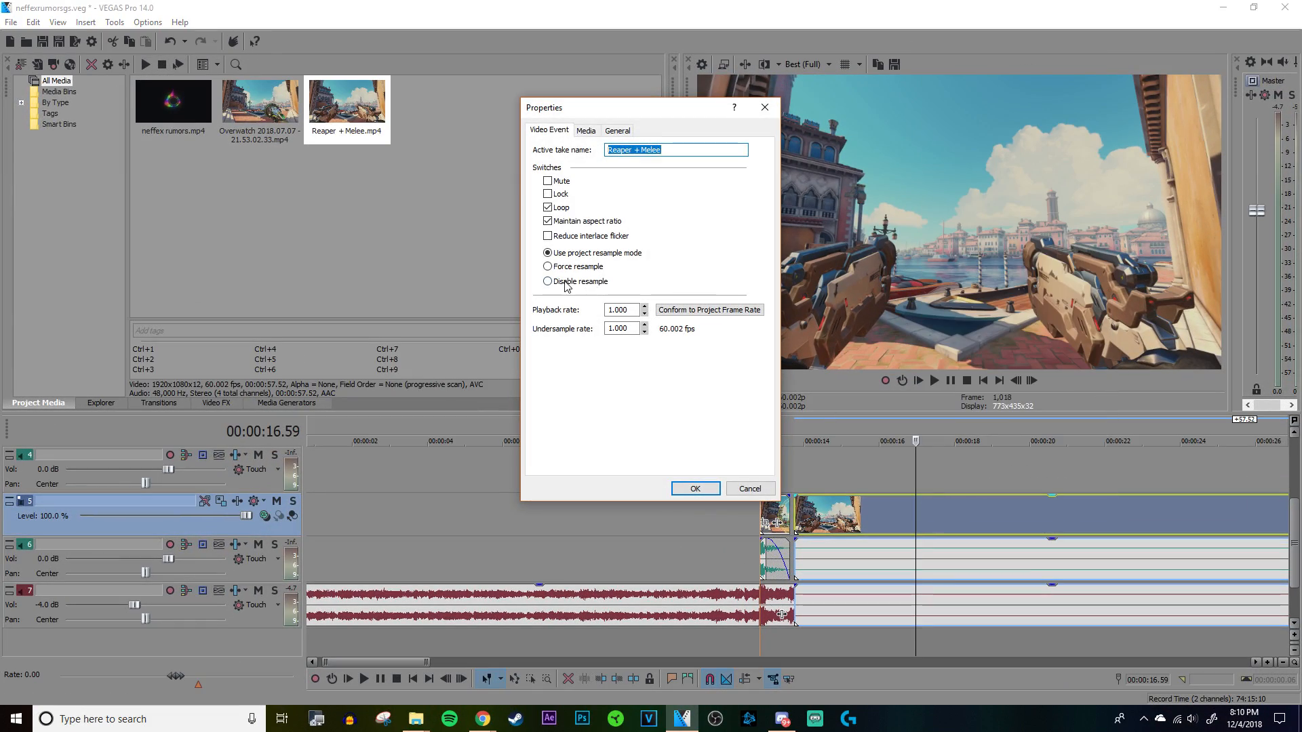
click(563, 223)
click(697, 488)
Step: Normalize the Reaper + Melee audio event on track 6
scroll(800, 556, down, 4)
right_click(673, 568)
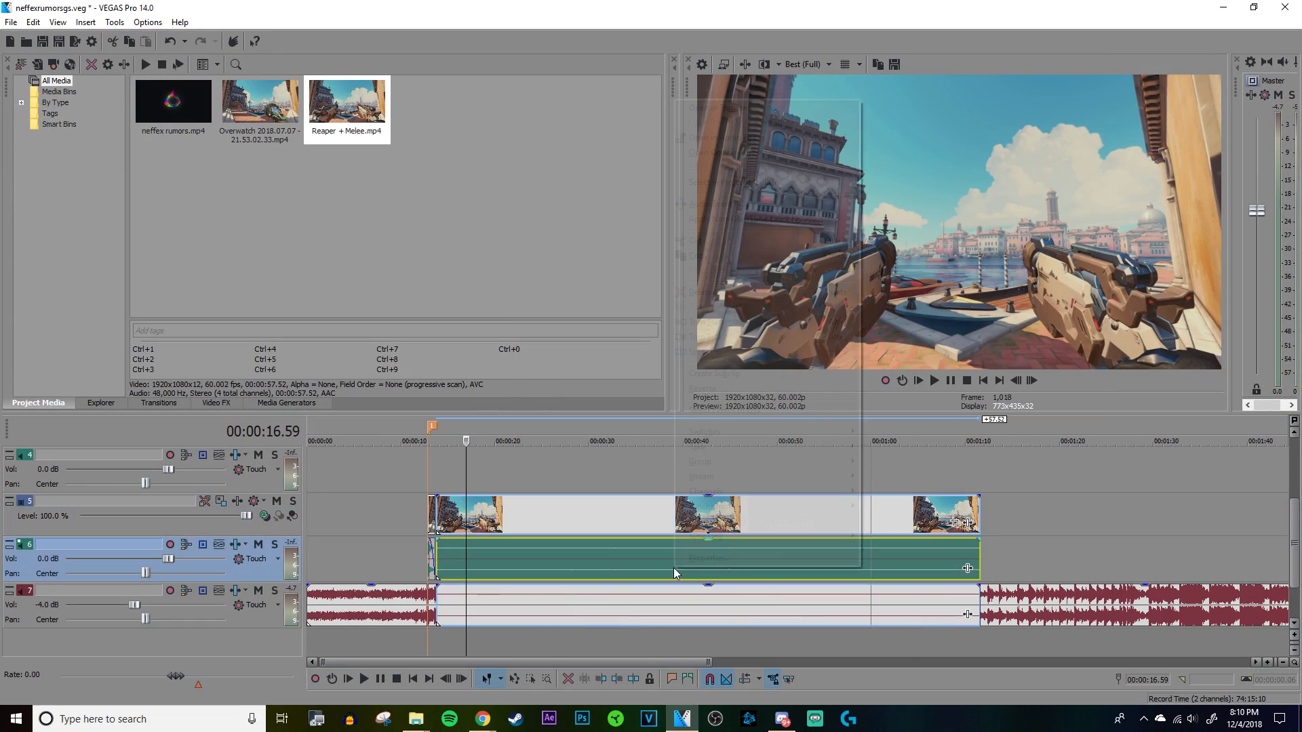
click(705, 559)
click(548, 235)
click(695, 488)
Step: Delete the Reaper + Melee clip's extra audio event overlapping the song on track 7
click(559, 597)
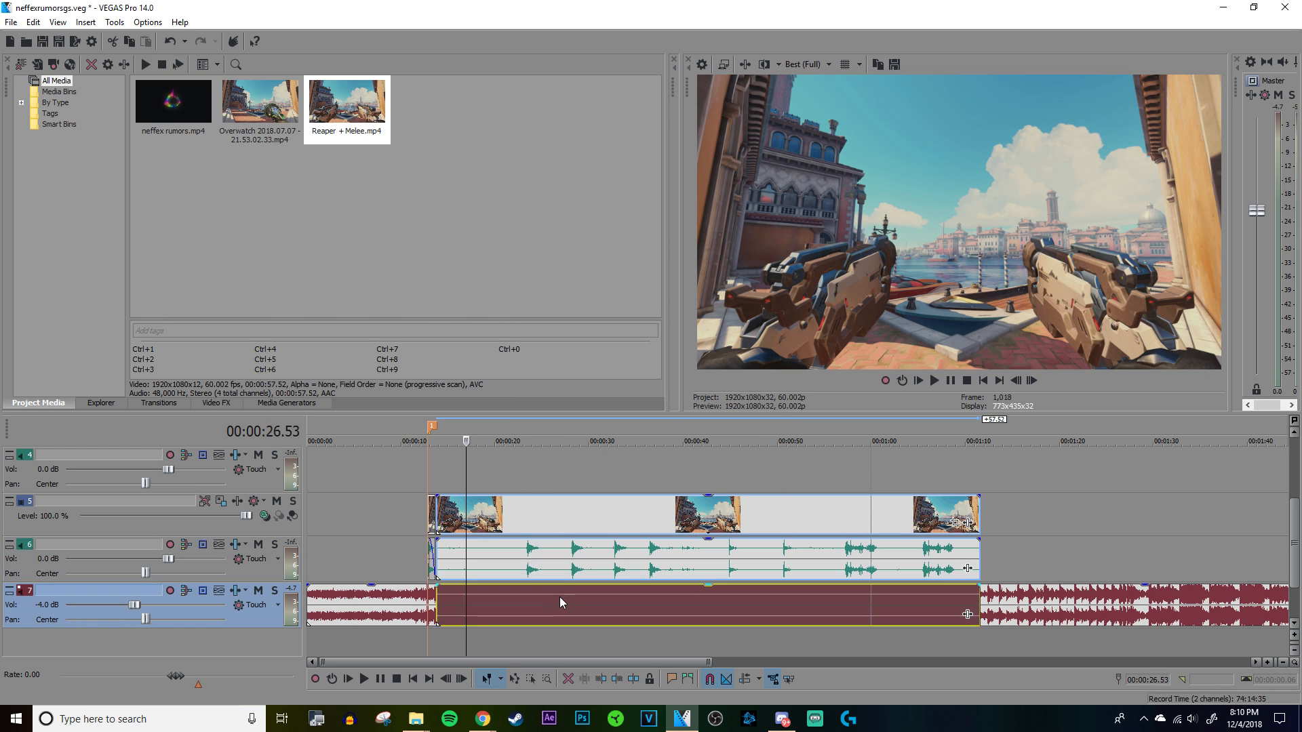
right_click(559, 597)
click(602, 324)
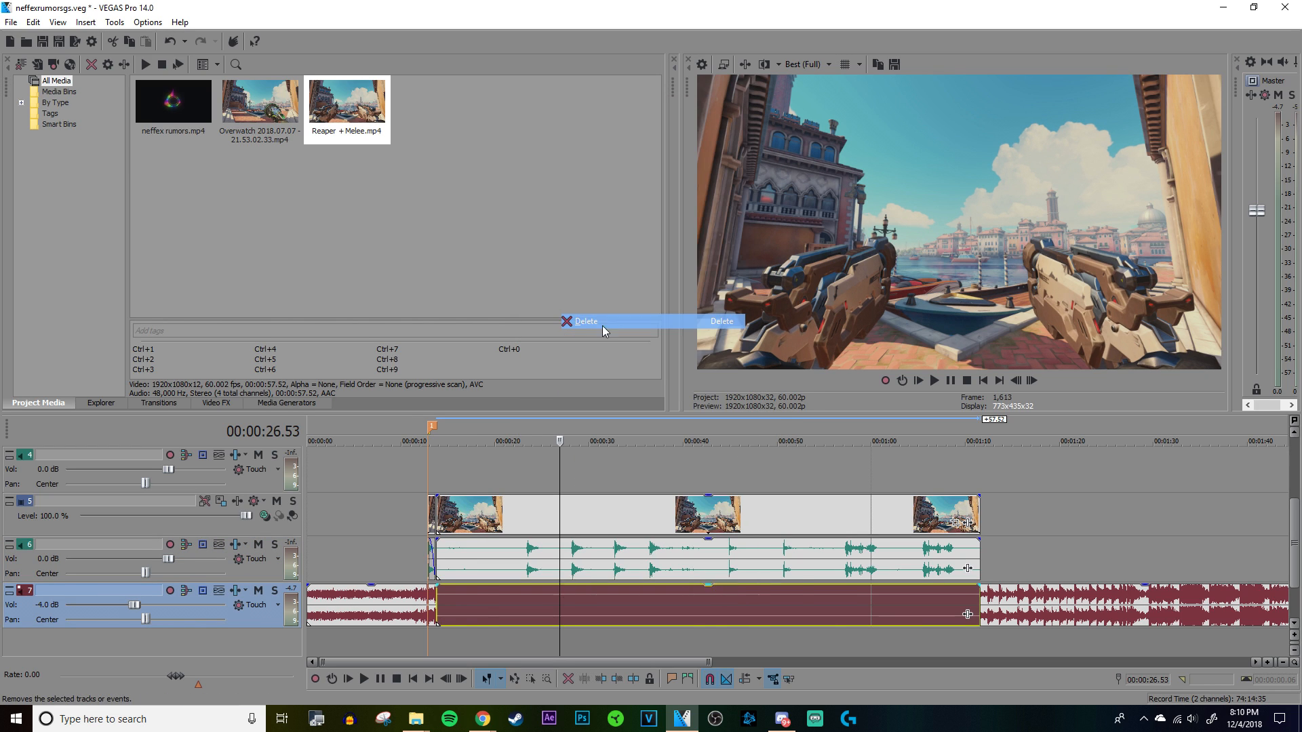
Step: Examine and play the first gunshot in the Reaper + Melee waveform to find where its sound begins
click(522, 561)
scroll(934, 616, up, 4)
scroll(935, 614, up, 3)
click(966, 570)
scroll(971, 566, up, 6)
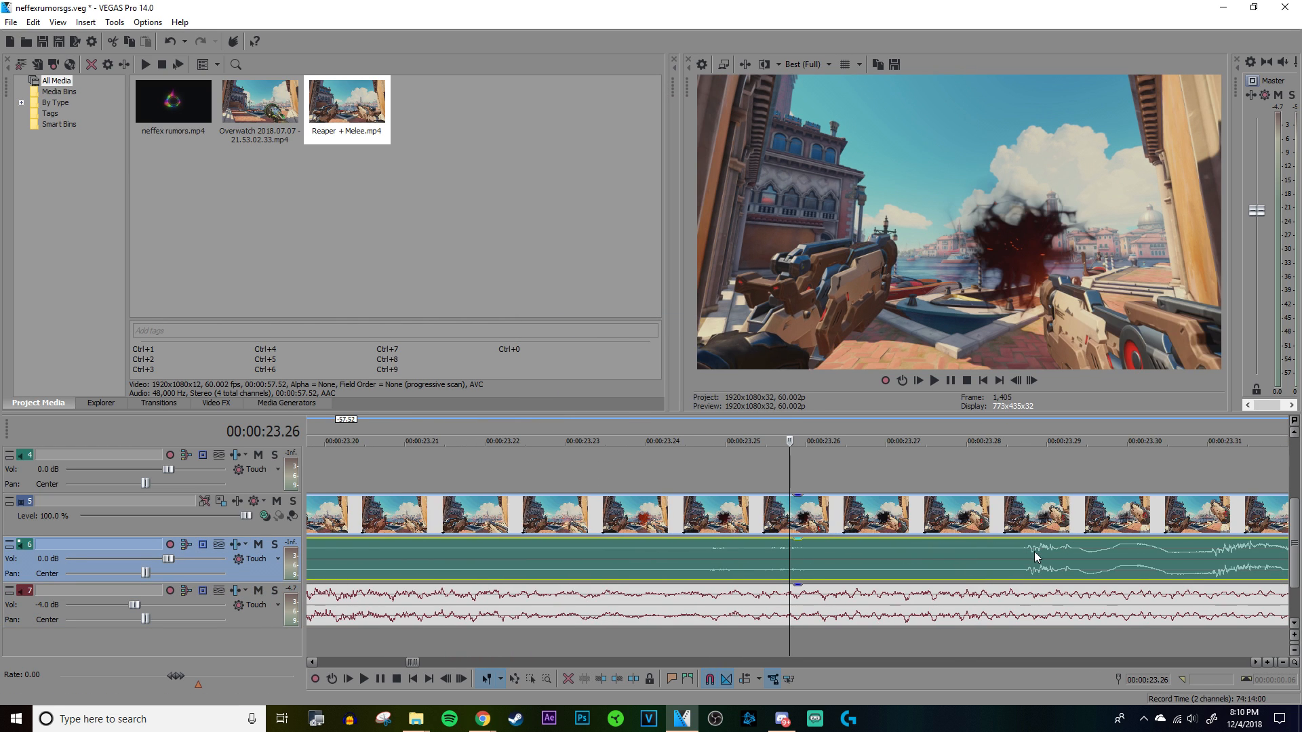
click(1033, 552)
scroll(1033, 552, up, 1)
scroll(949, 557, down, 3)
key(space)
key(space)
click(819, 551)
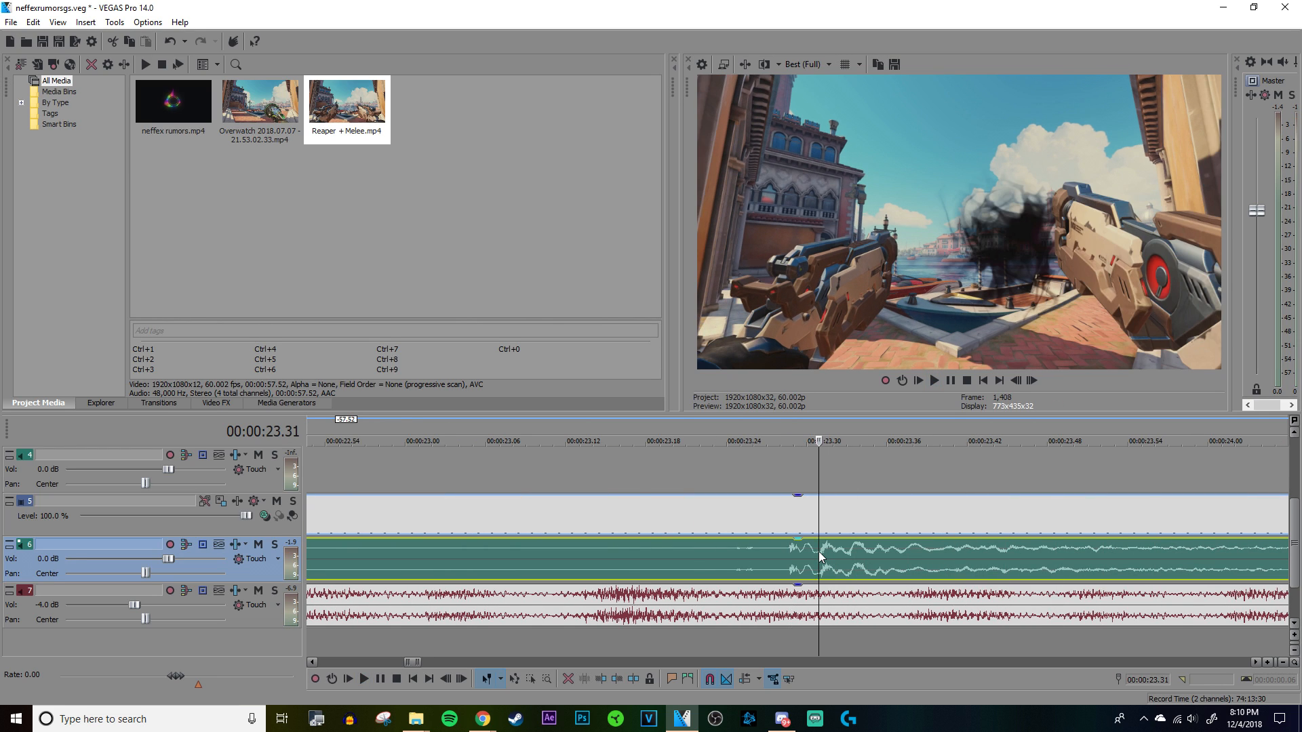
scroll(823, 553, up, 4)
scroll(825, 553, down, 3)
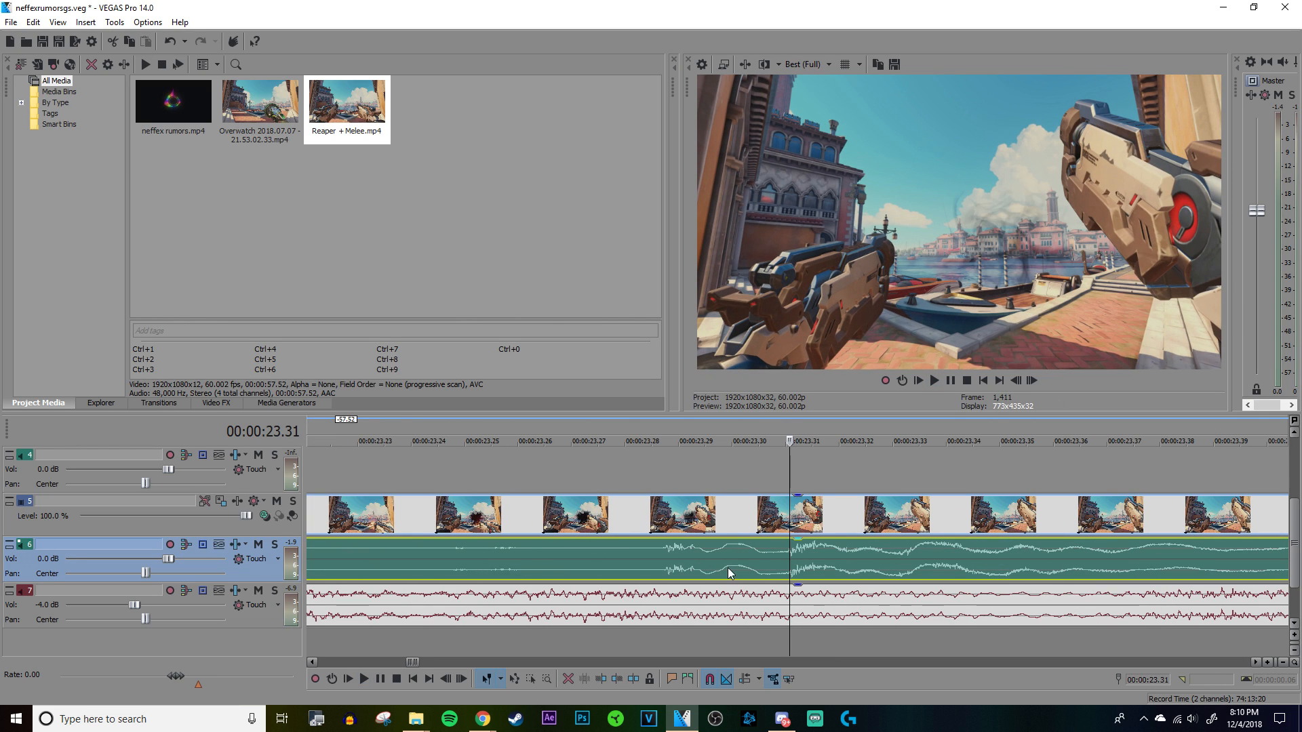
scroll(880, 569, down, 6)
key(space)
key(space)
Step: Trim the start of the Reaper + Melee clip to the gunshot's onset at 00:00:23.29
click(777, 555)
scroll(800, 551, up, 6)
click(844, 555)
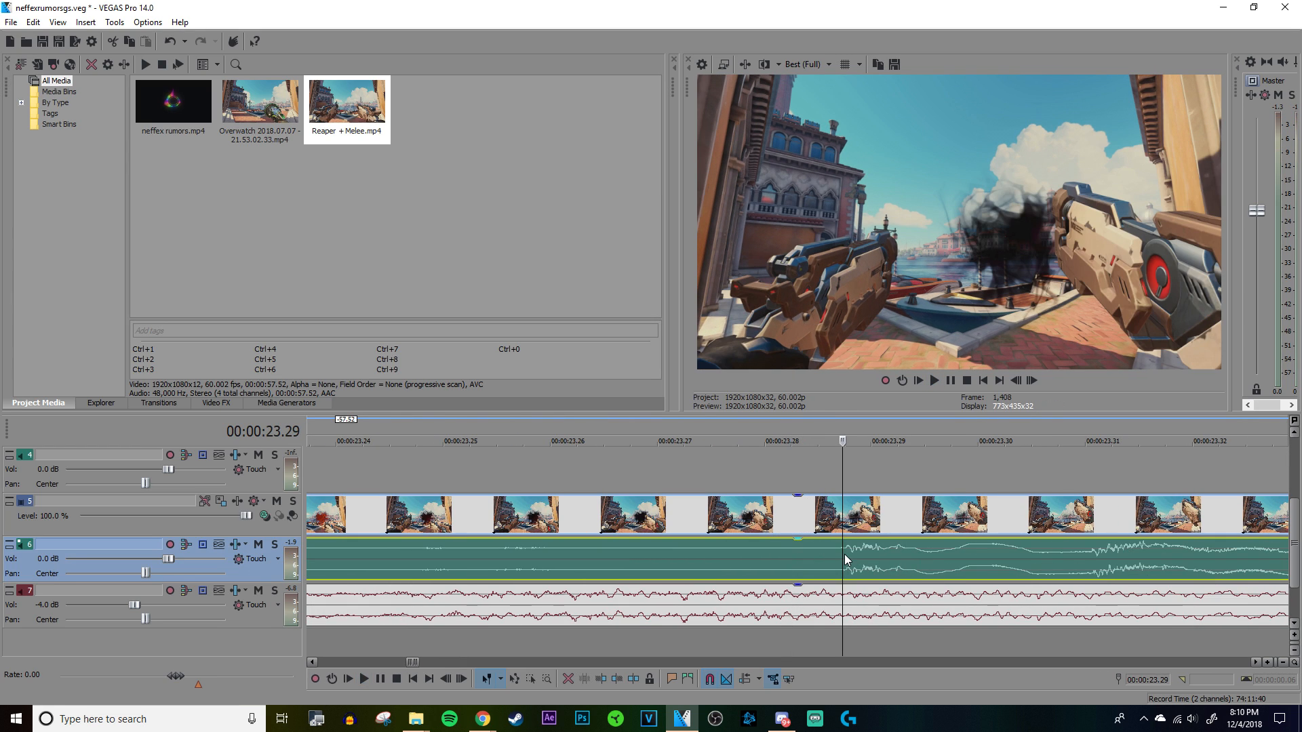
scroll(844, 556, down, 4)
key(space)
right_click(844, 559)
click(722, 281)
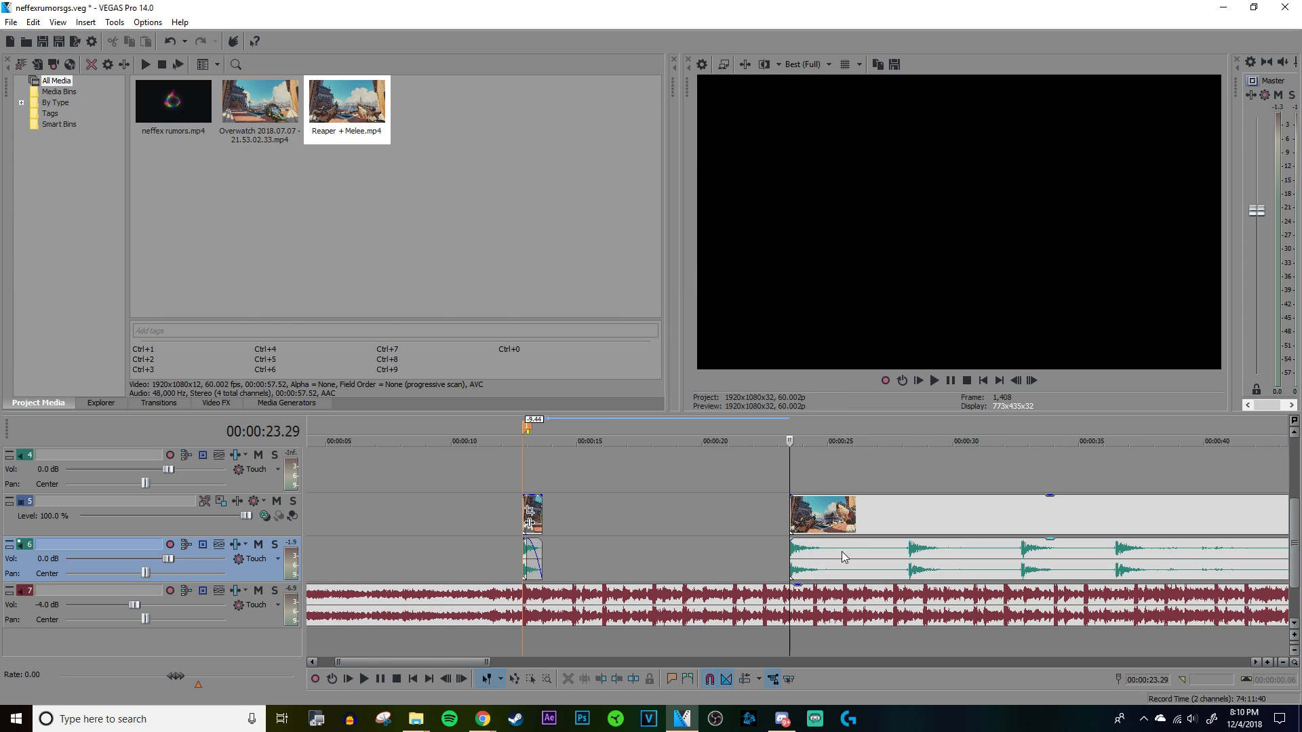
Step: Recalculate the normalization gain of the trimmed Reaper audio event on track 6
right_click(823, 555)
click(844, 546)
click(691, 481)
Step: Split the Reaper clip at 00:00:25.34 and move its first shot directly behind the earlier clip at 00:00:13.37
drag(808, 564, 561, 564)
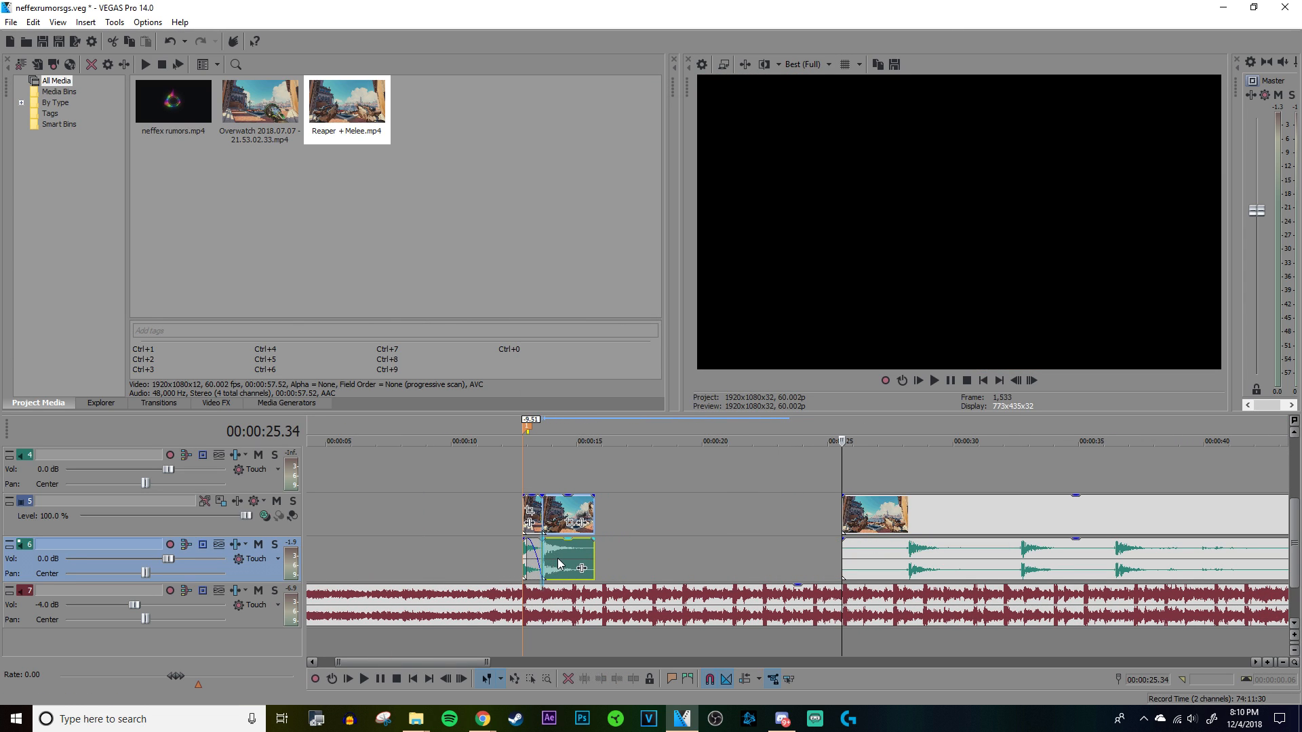
click(541, 470)
Step: Set the video preview quality to Draft (Quarter)
click(779, 65)
click(796, 60)
click(796, 60)
mouse_move(827, 84)
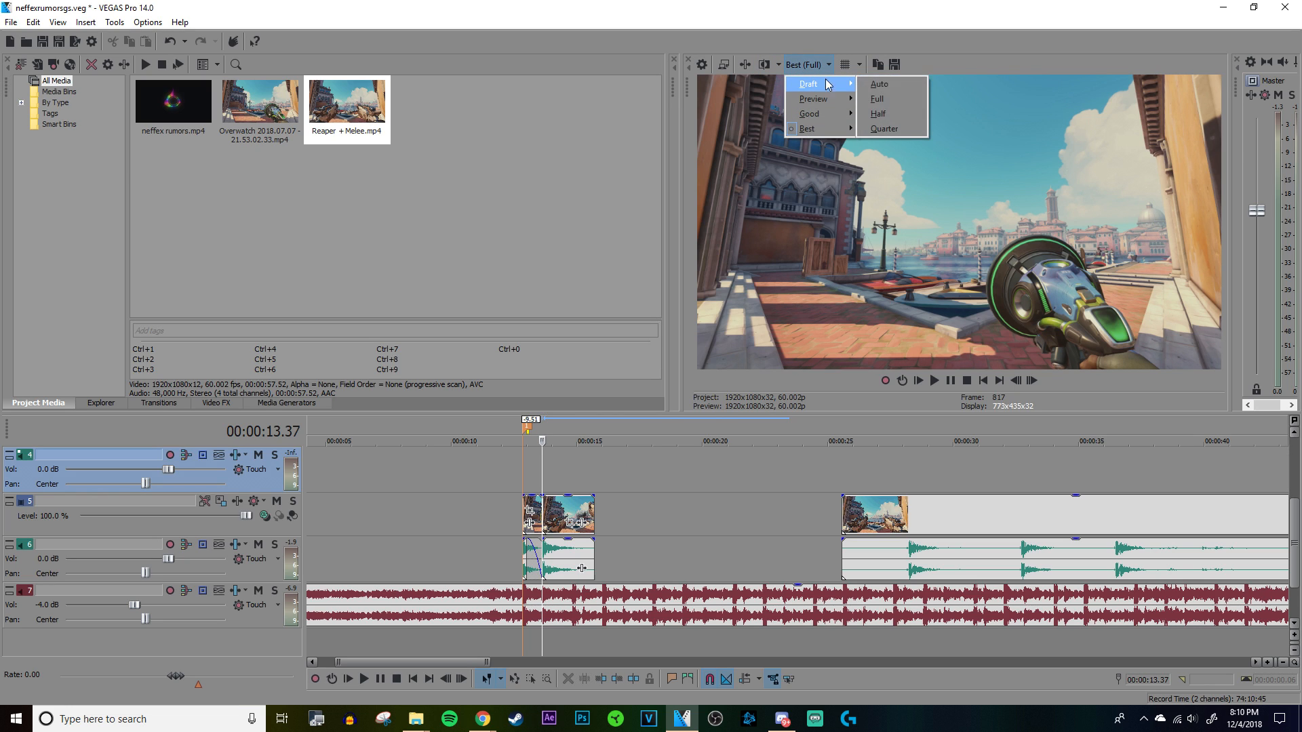
click(867, 126)
Step: Play both clips from marker 1 at 00:00:12.49 to check their sync with the song
scroll(803, 461, up, 4)
click(673, 454)
scroll(685, 459, down, 4)
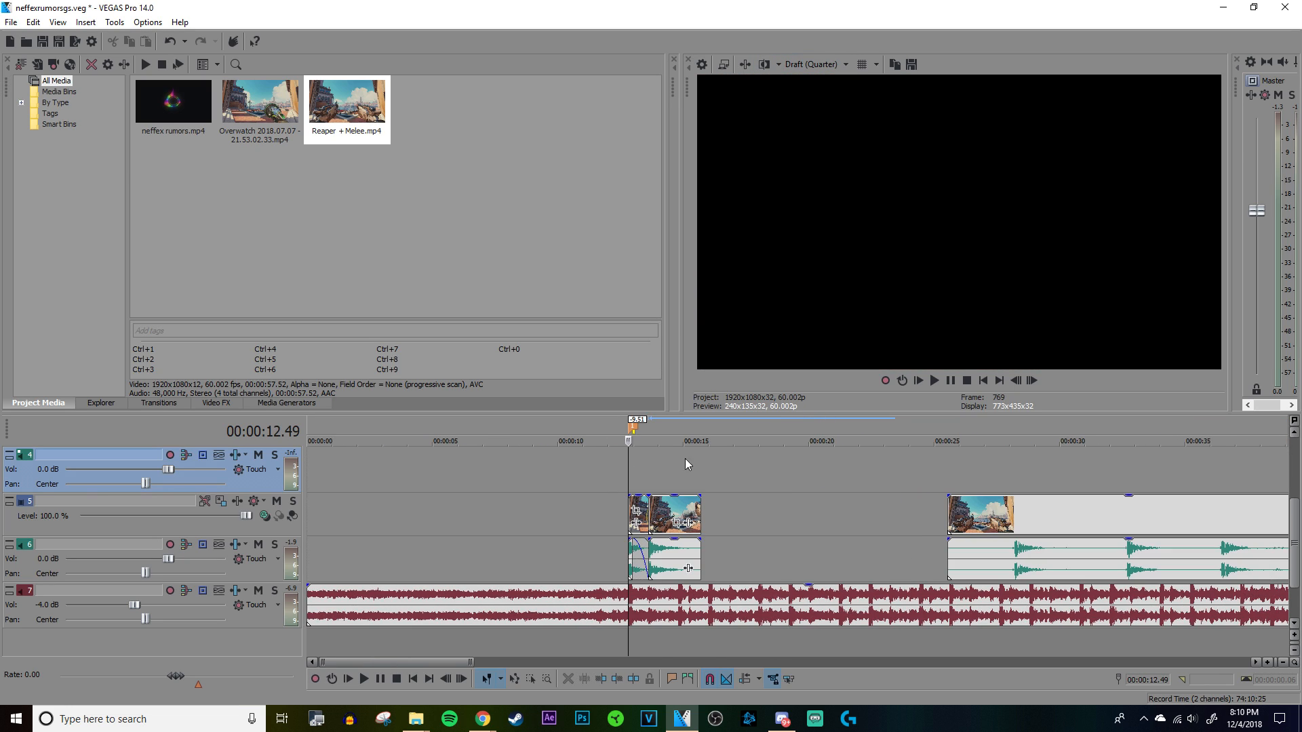
scroll(852, 518, up, 5)
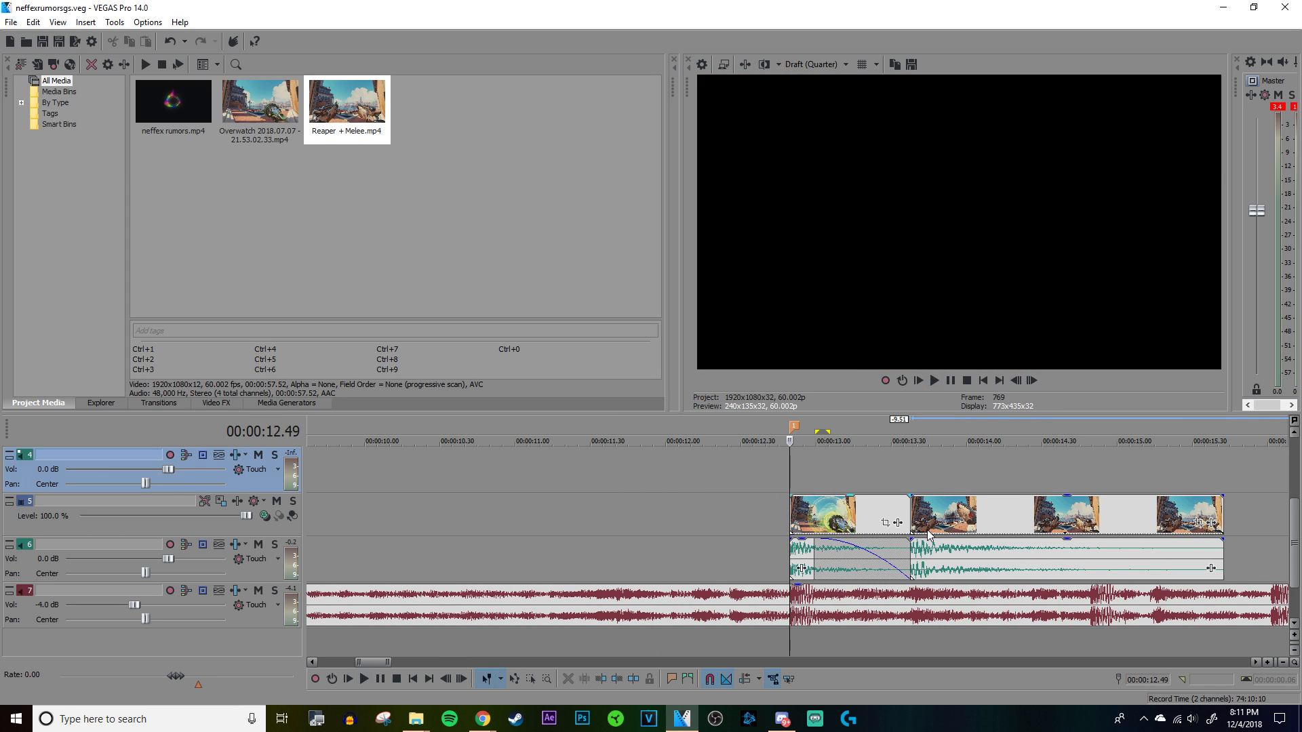
key(space)
key(space)
key(space)
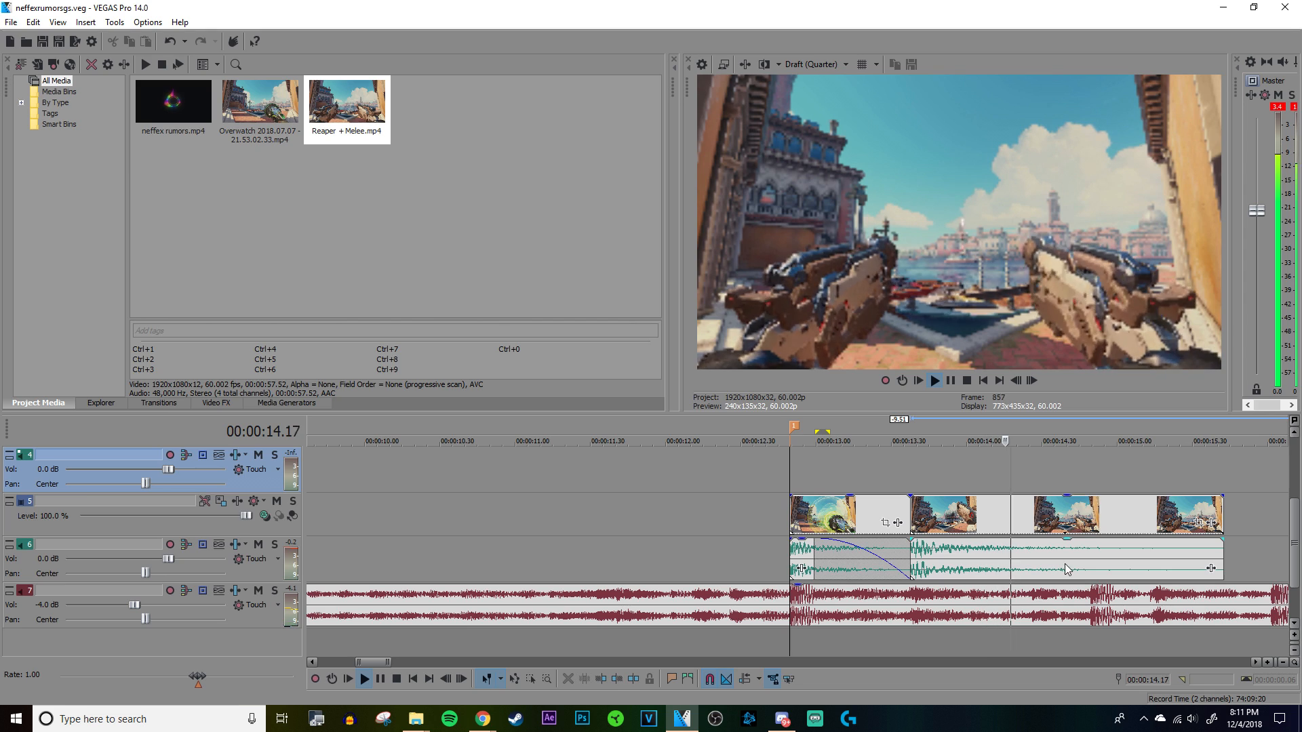
Step: Trim the end of the Reaper shot to the song's beat at 00:00:14.49
click(1091, 558)
key(space)
scroll(947, 573, up, 6)
click(758, 553)
scroll(758, 553, down, 7)
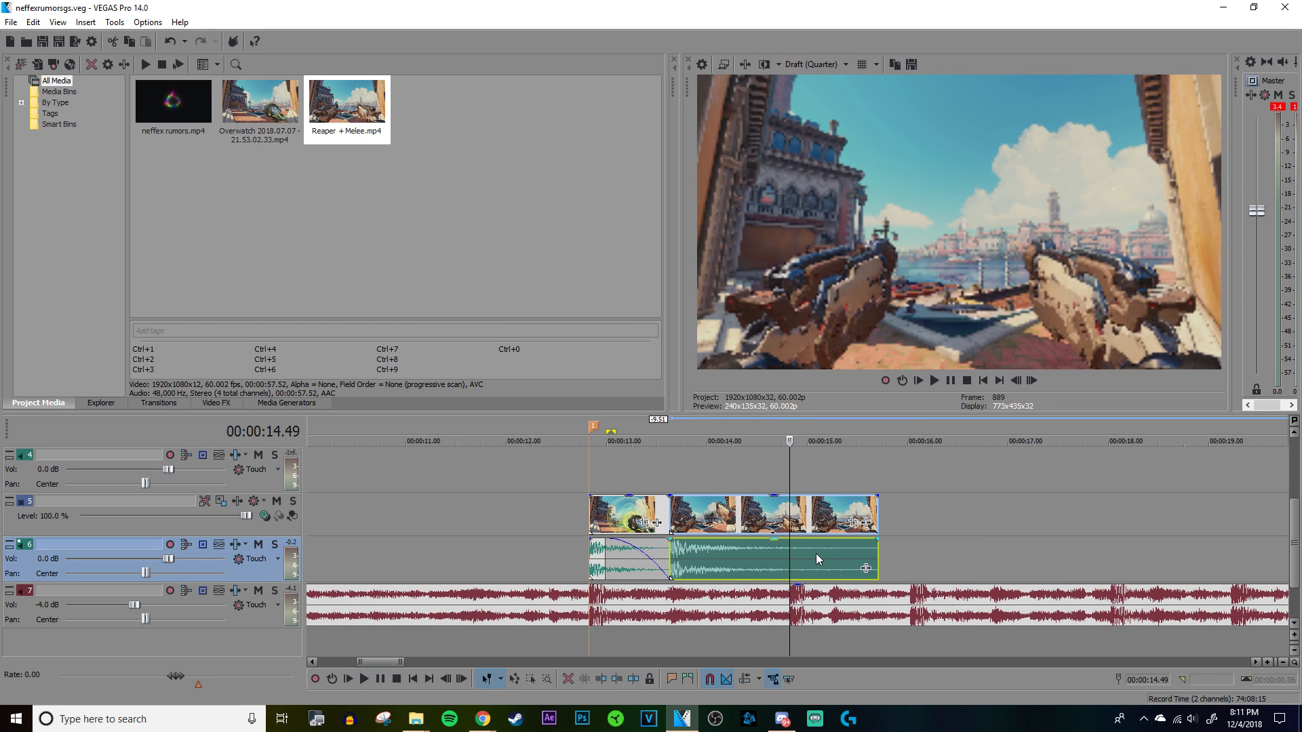
right_click(816, 558)
click(873, 303)
Step: Play the shortened Reaper shot with the song to check its cut
click(572, 483)
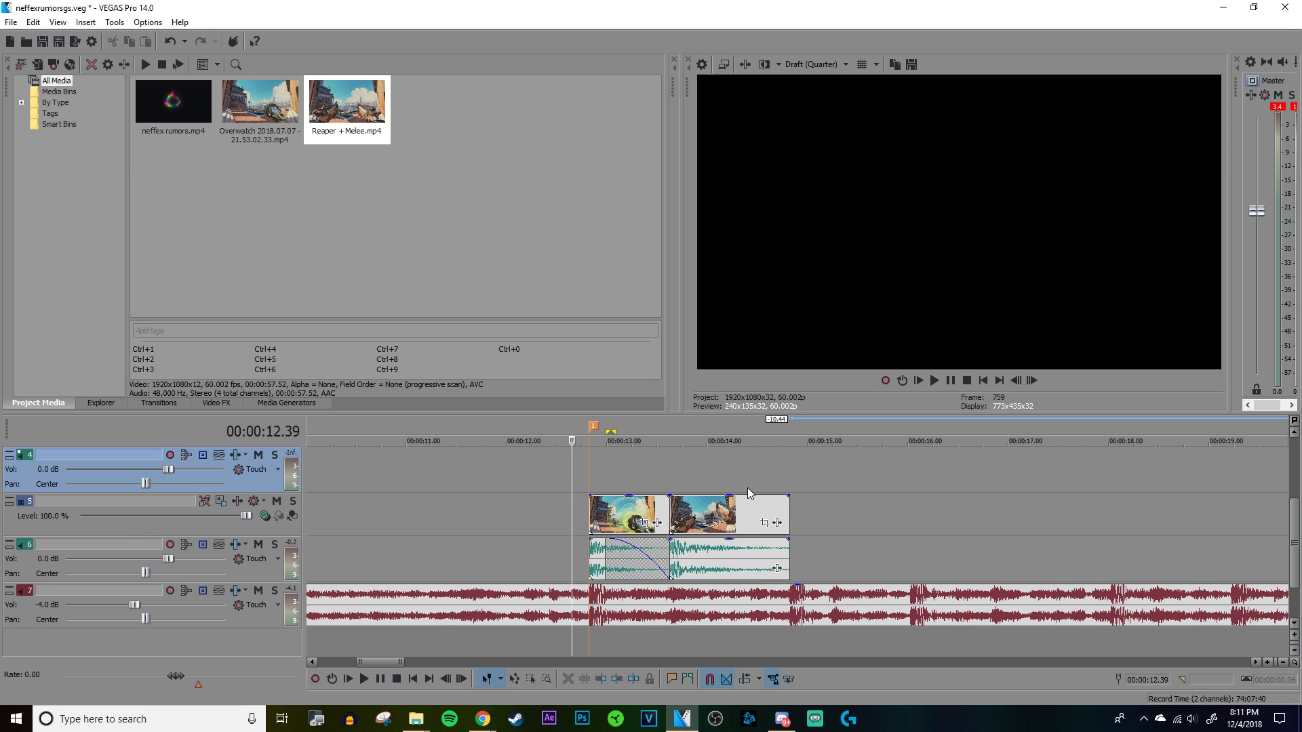
scroll(747, 487, down, 1)
click(820, 477)
scroll(821, 478, up, 3)
scroll(820, 477, down, 1)
click(876, 478)
key(space)
key(space)
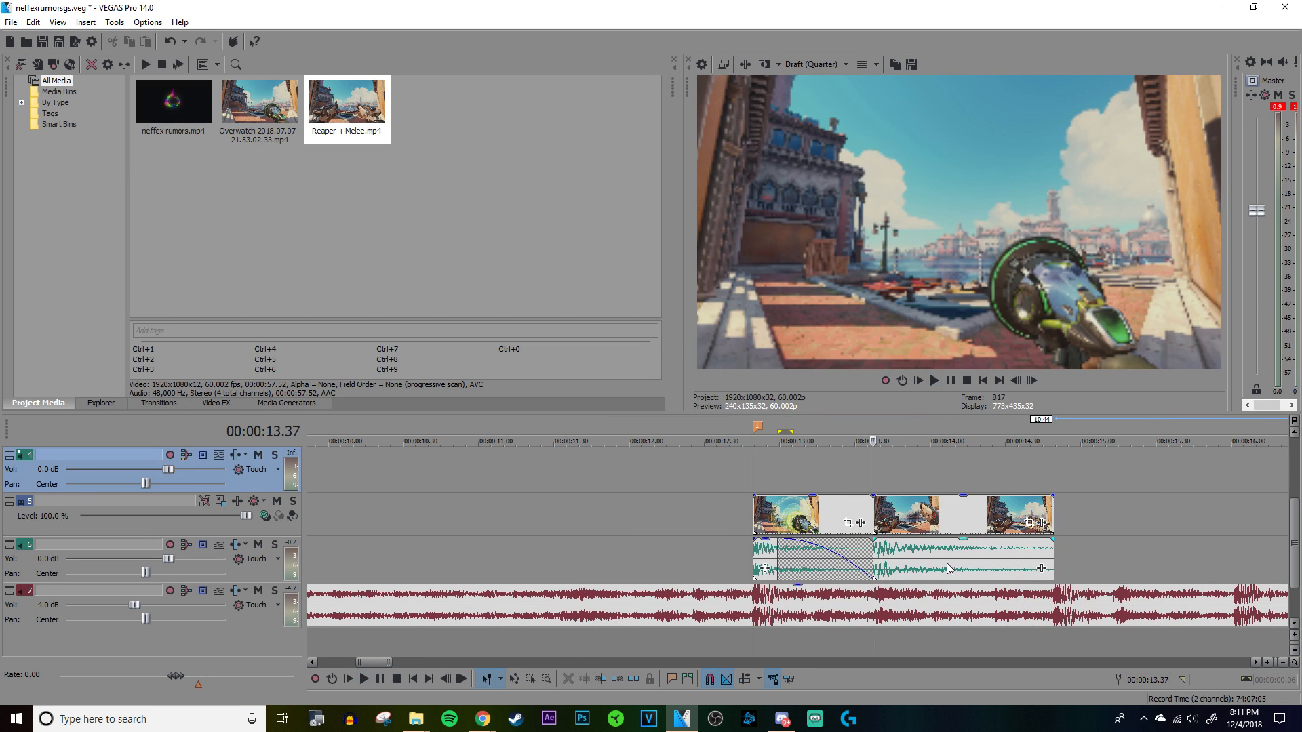
Step: Add a long fade-out to the Reaper shot's audio, starting shortly after the gunshot, and give it the curve that drops steeply first
click(1039, 560)
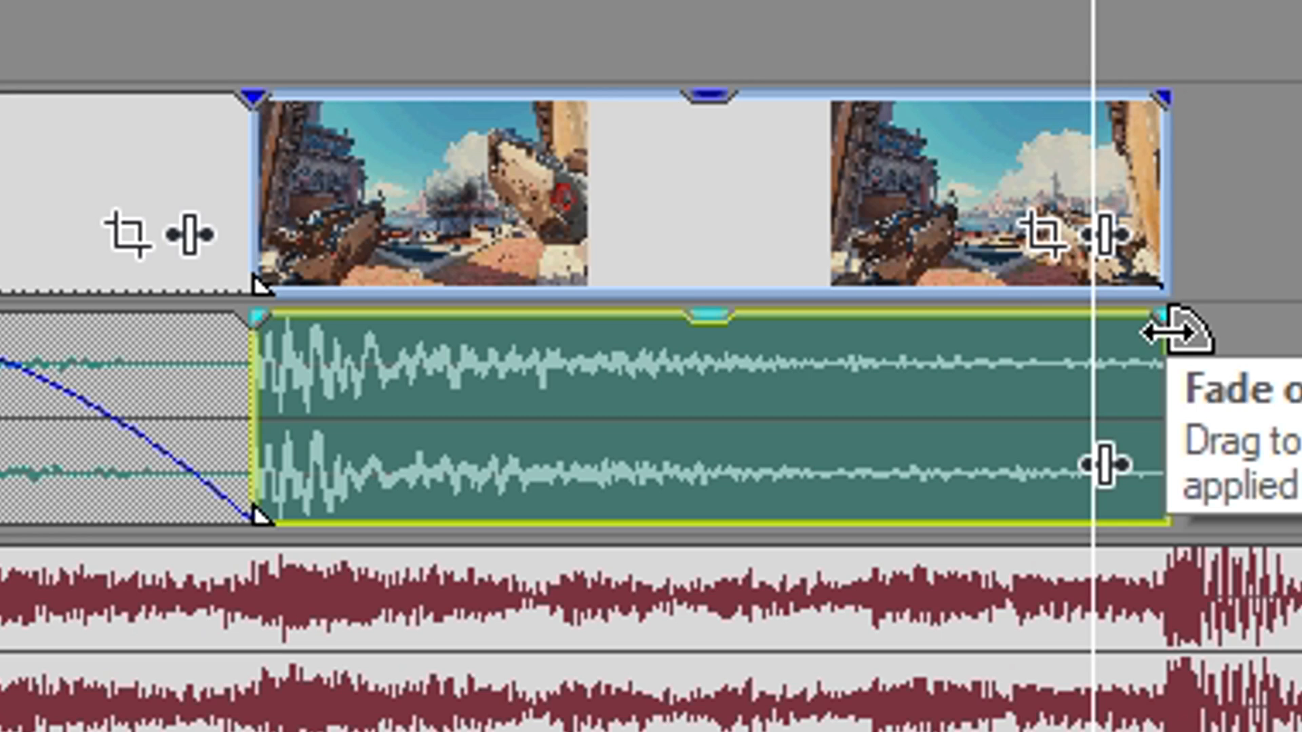
drag(1167, 331, 440, 336)
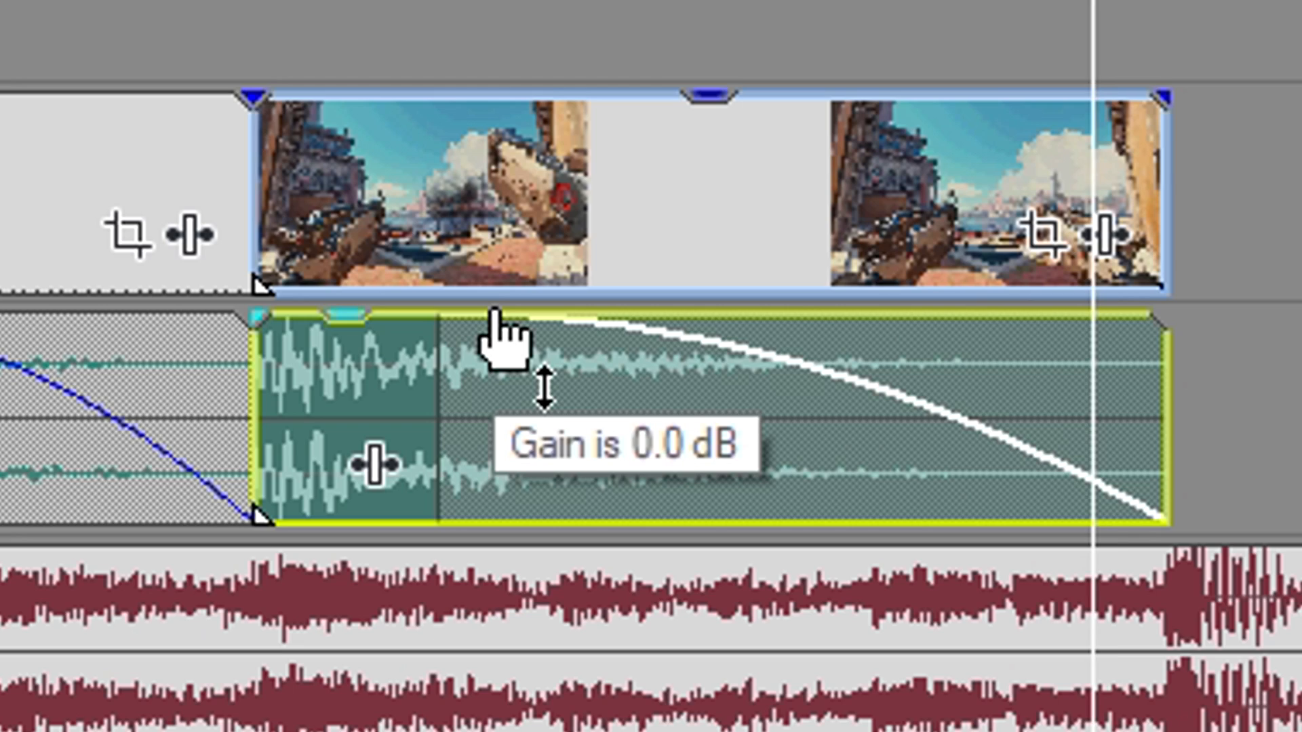
right_click(495, 314)
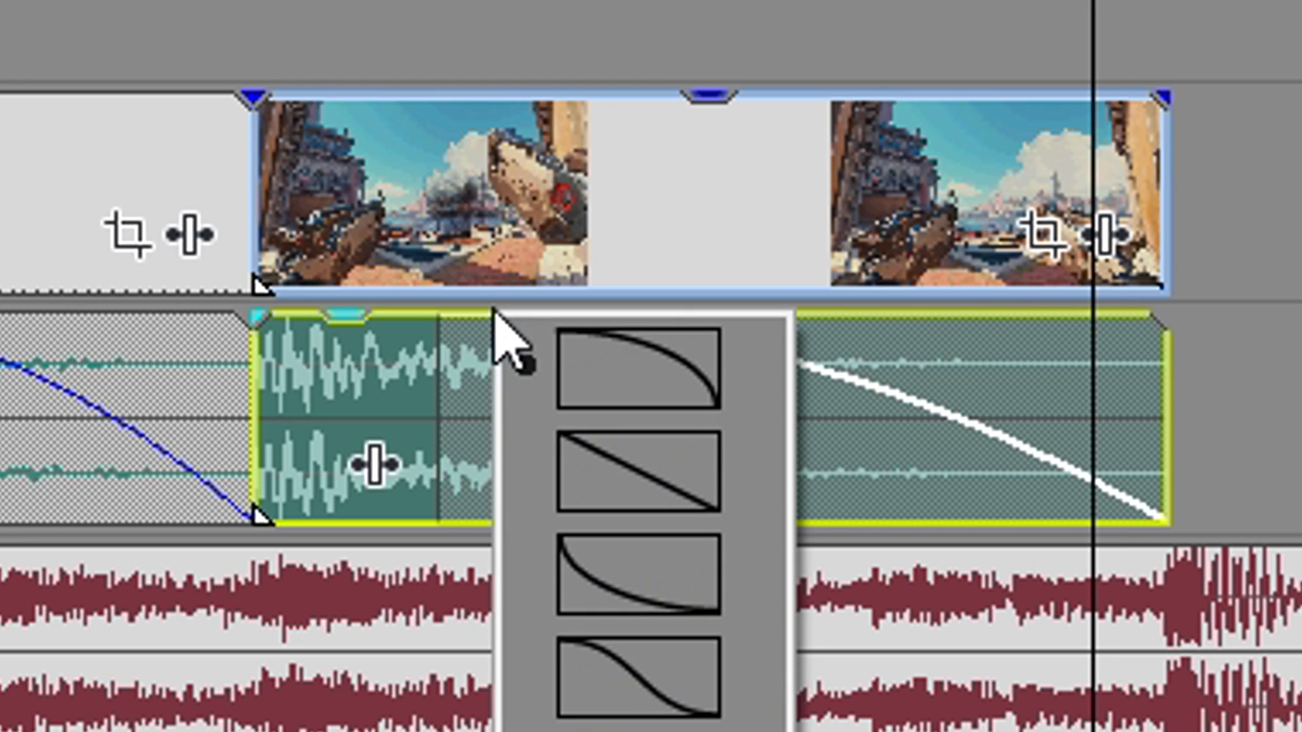
click(676, 614)
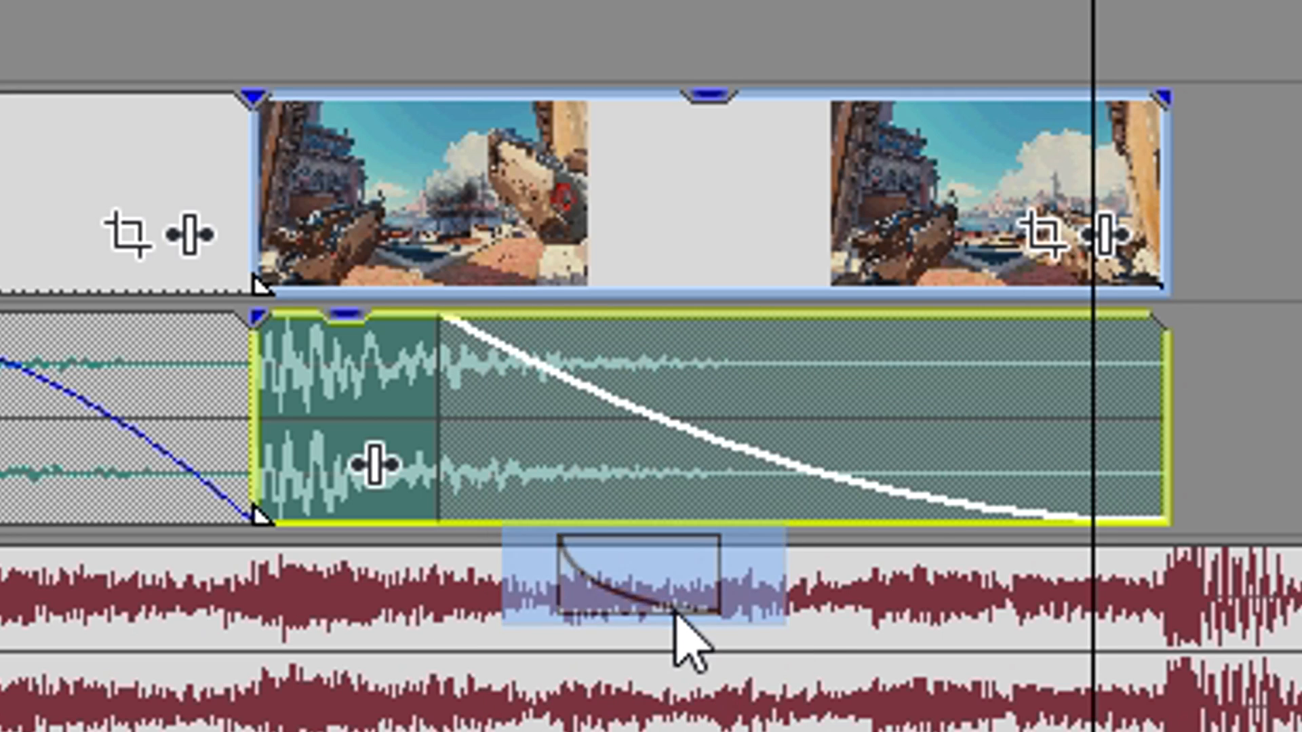
drag(439, 498, 398, 466)
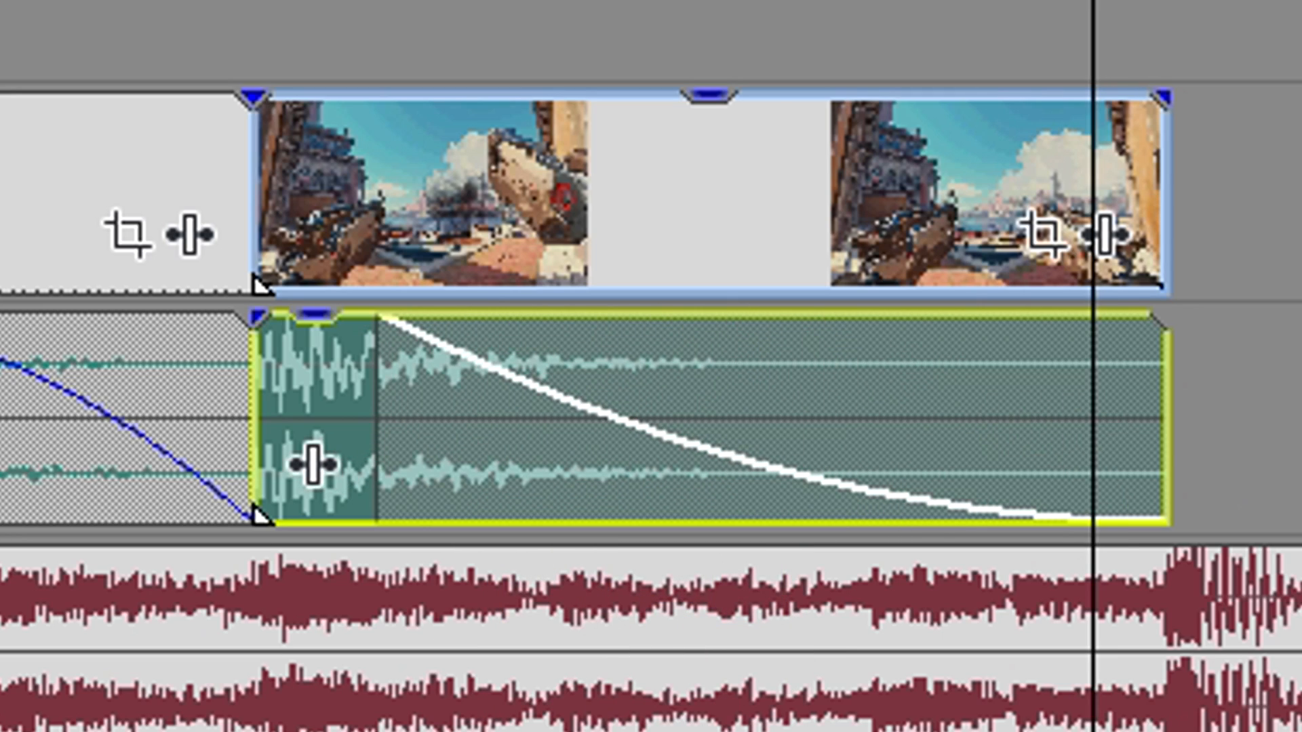
Step: Play the two clips to check the new fade-out against the song
click(709, 380)
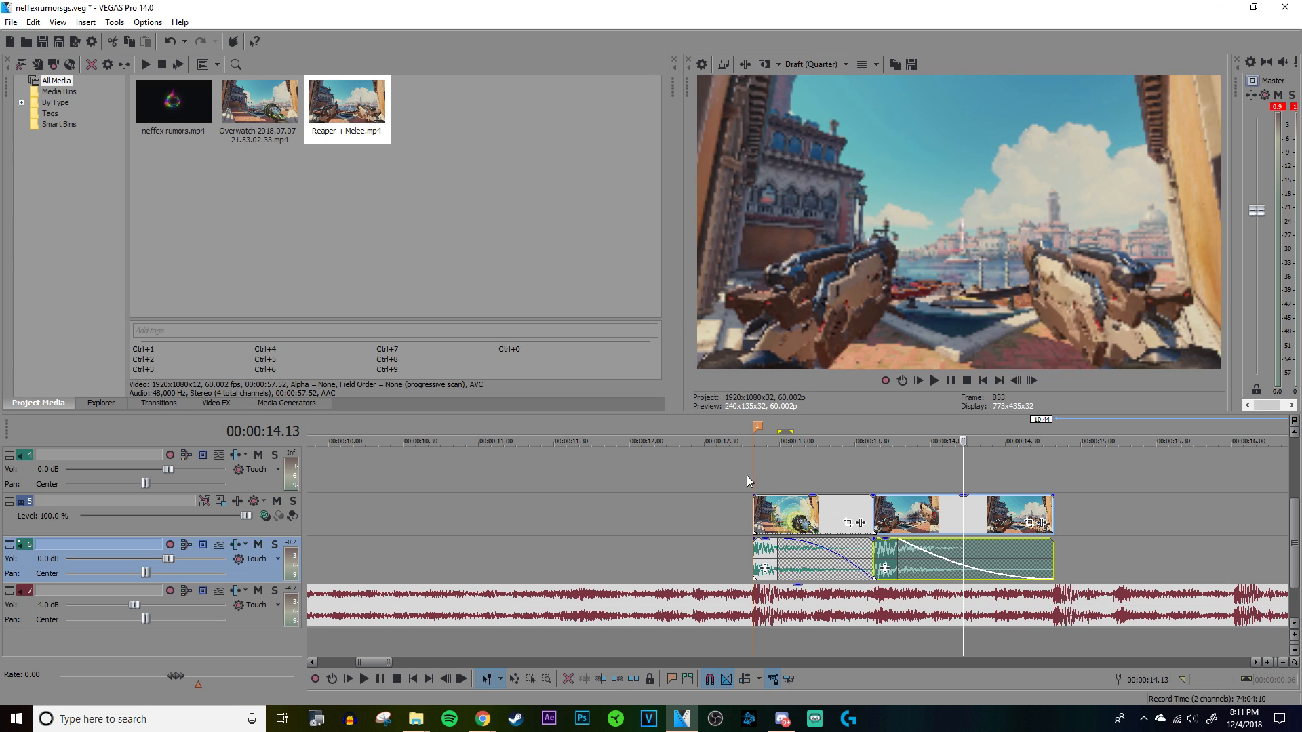
click(755, 475)
key(space)
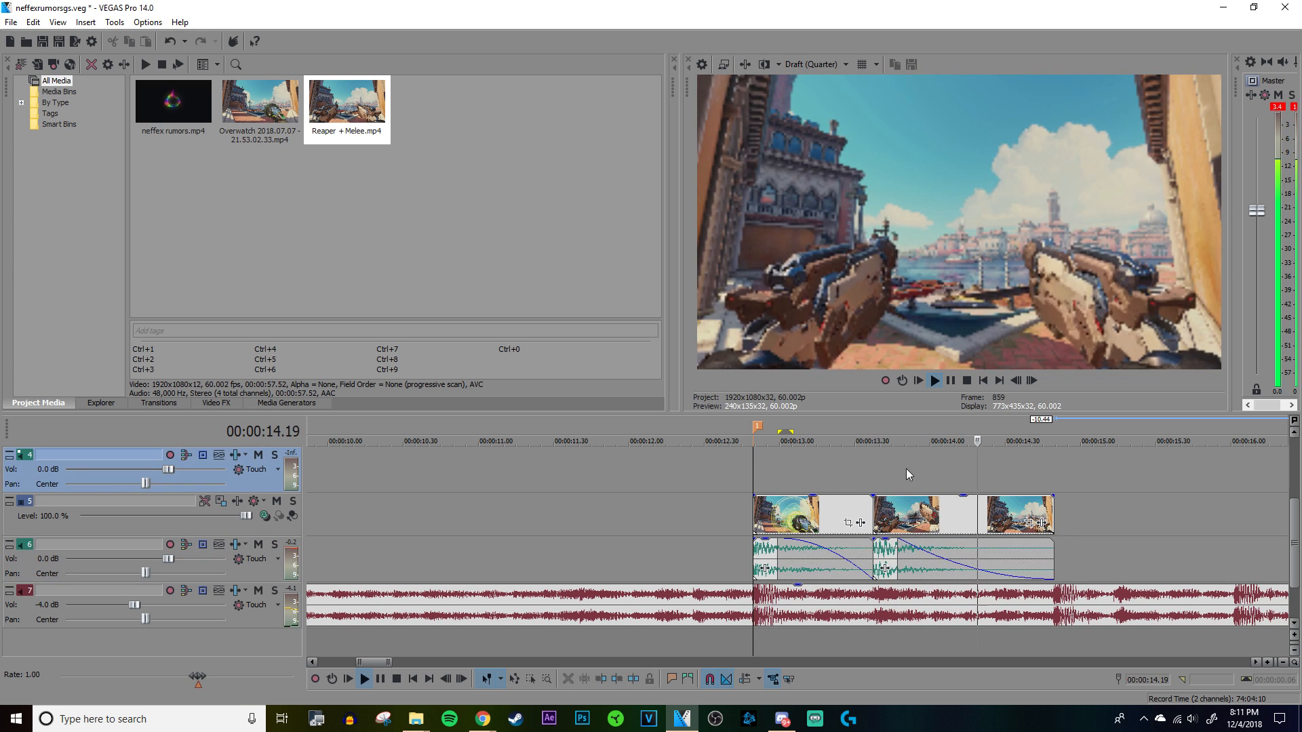
key(space)
Step: Move the leftover Reaper clip farther along the timeline, well clear of the edited shots
click(1056, 475)
scroll(1056, 478, down, 10)
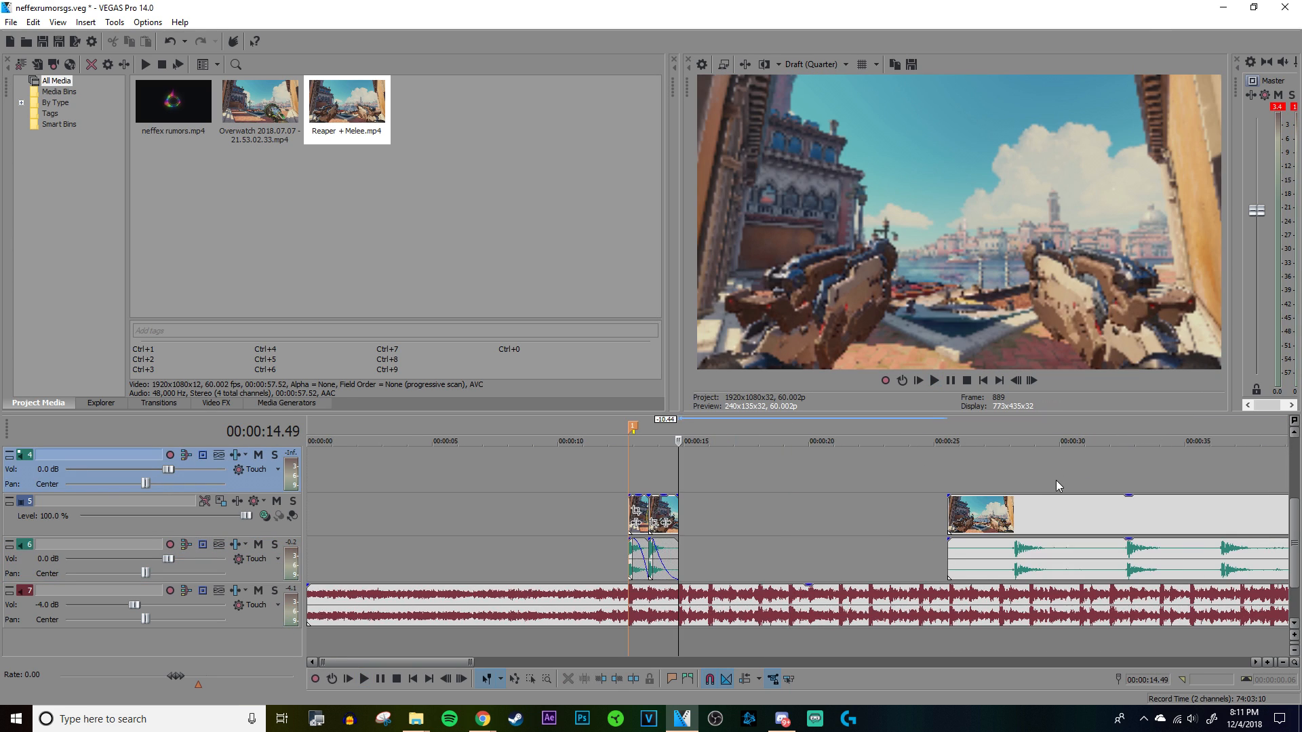
scroll(685, 506, up, 10)
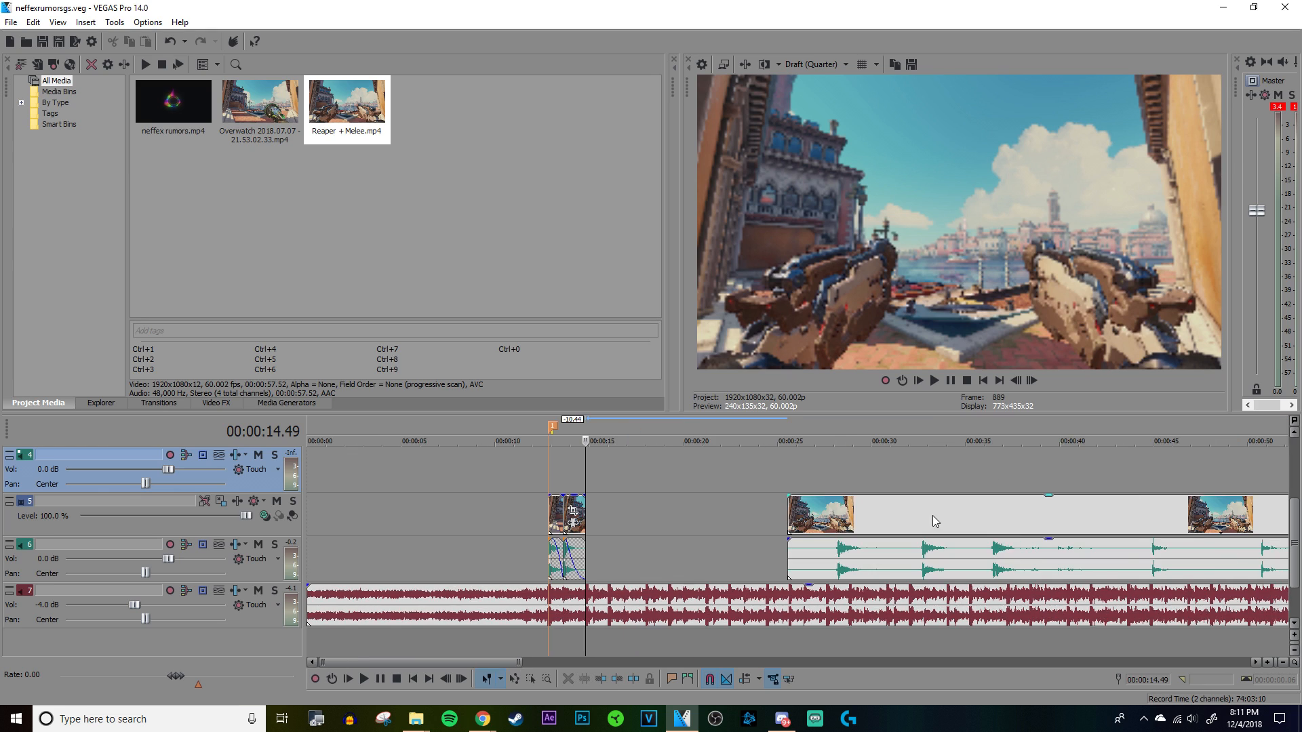
scroll(553, 590, down, 5)
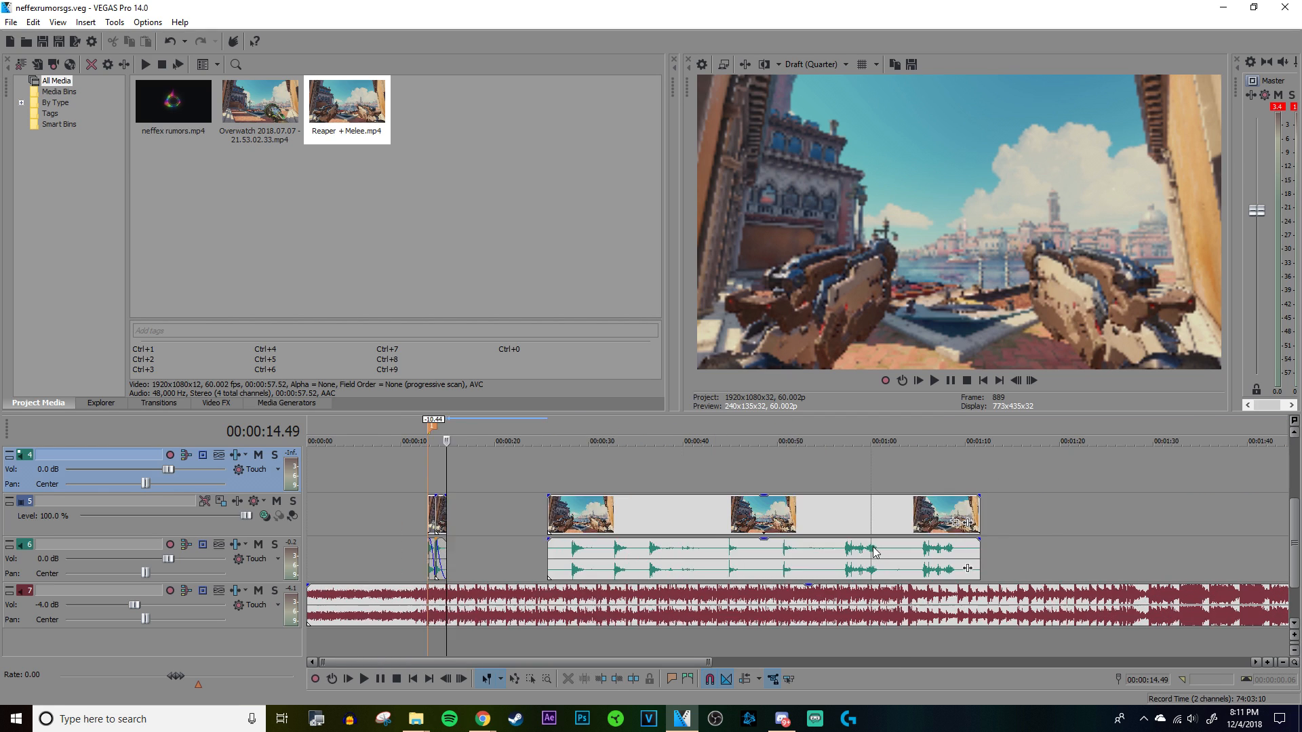
scroll(716, 463, down, 5)
drag(567, 569, 907, 539)
Step: Copy the first clip with its audio to the beat at 00:00:14.49, directly behind the Reaper shot
scroll(733, 548, up, 5)
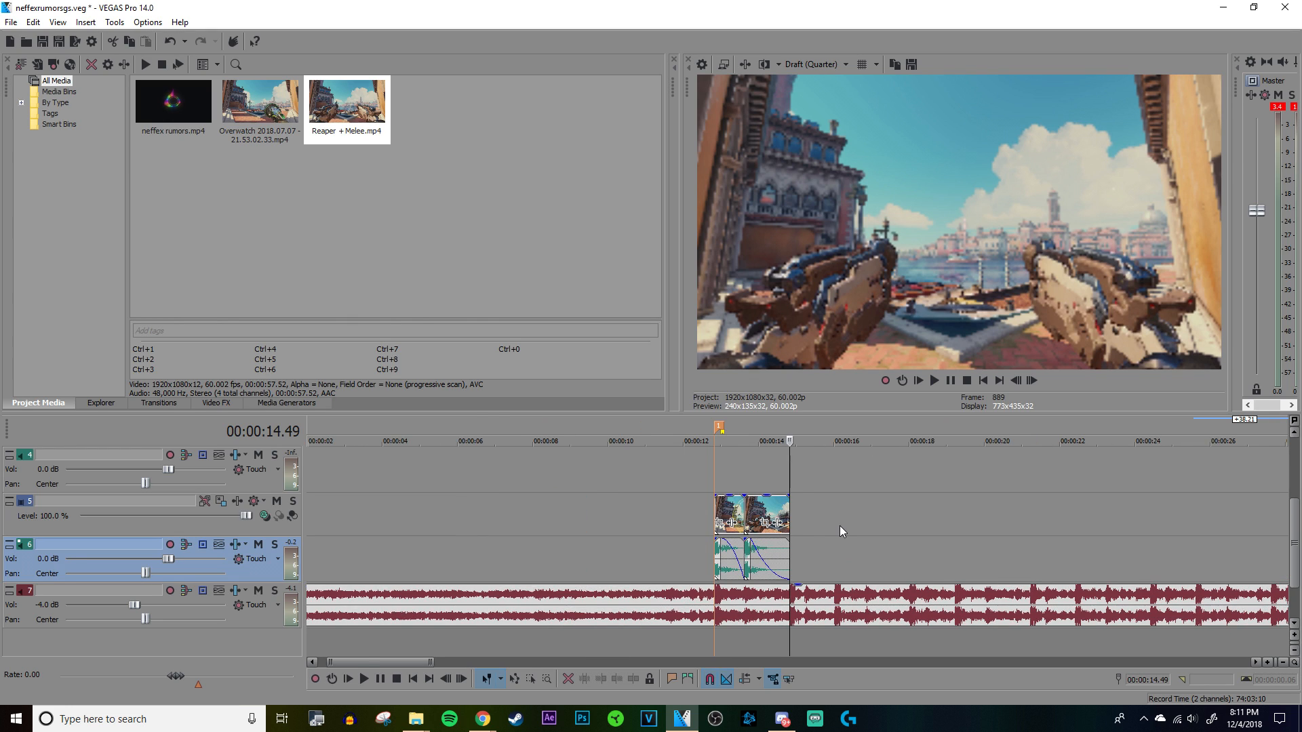
scroll(839, 527, up, 5)
click(434, 513)
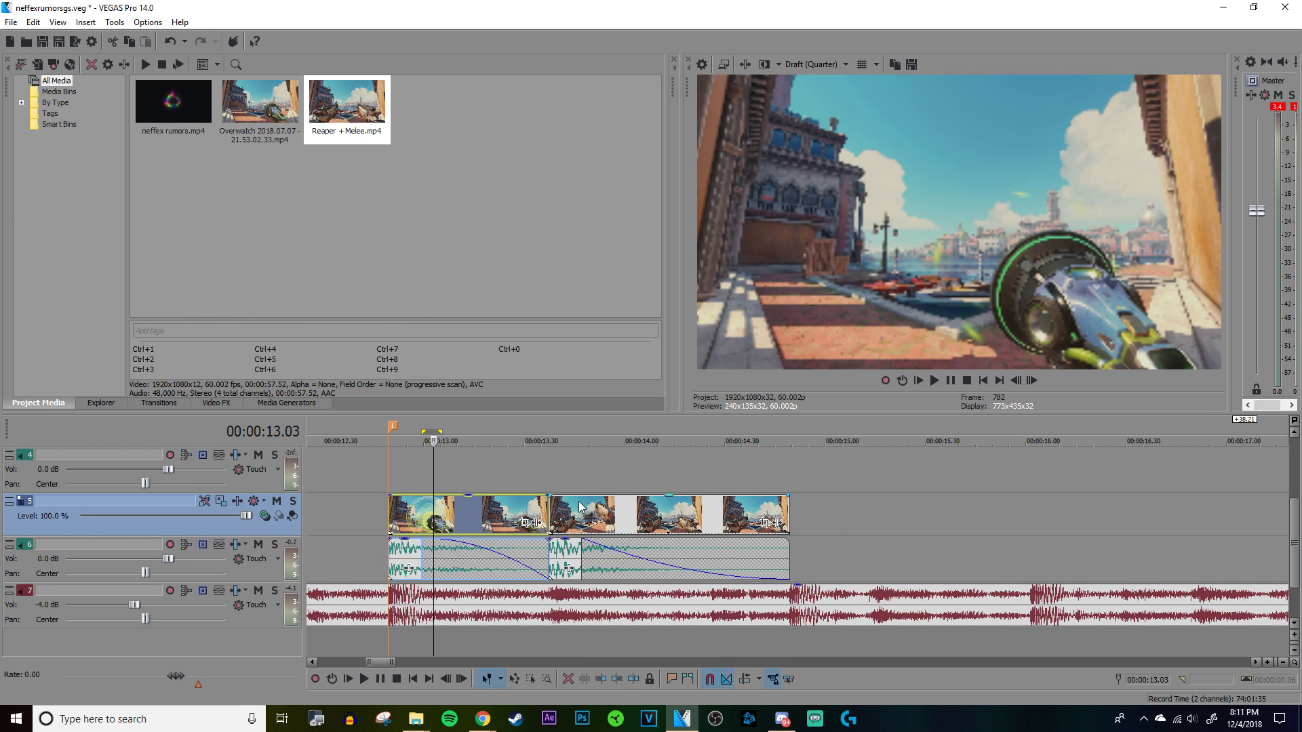
click(575, 509)
ctrl+drag(400, 523, 828, 521)
click(789, 464)
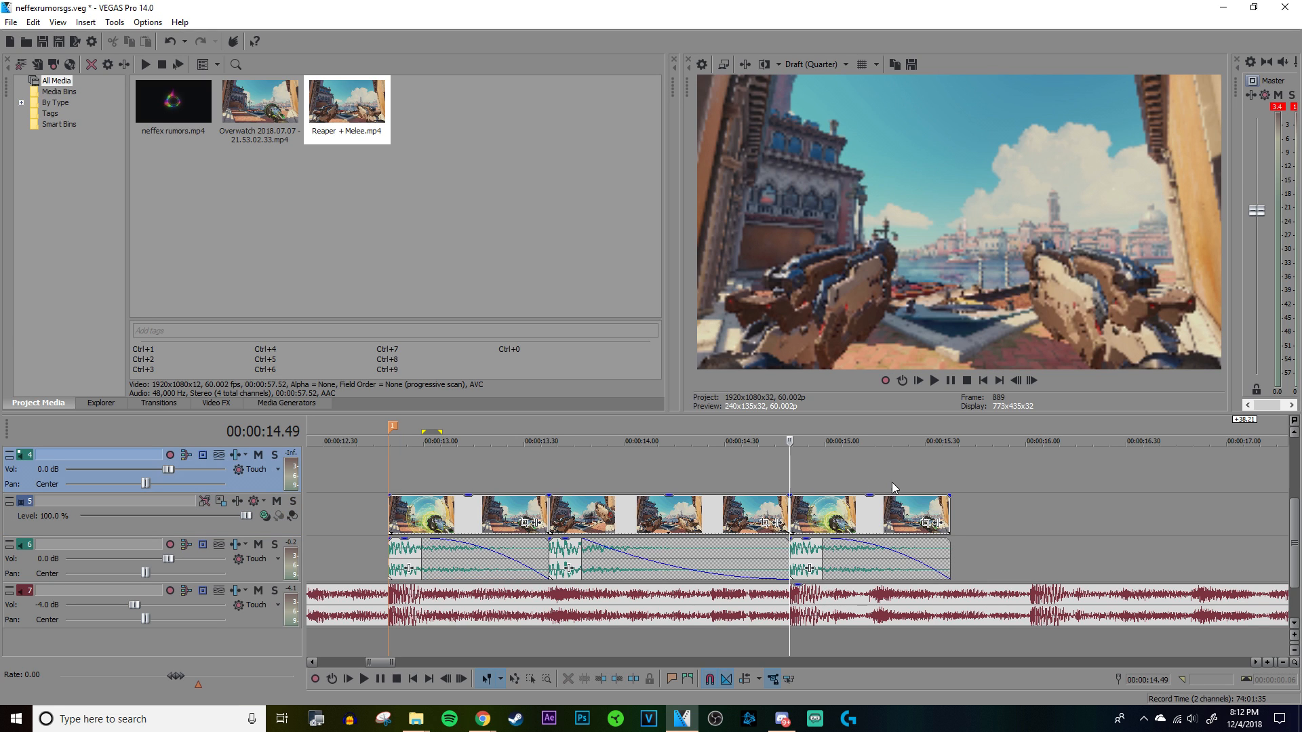
Step: Copy the Reaper shot with its faded audio directly behind the duplicated first clip
click(892, 482)
click(876, 475)
scroll(881, 495, up, 8)
scroll(890, 512, down, 5)
click(771, 574)
scroll(771, 588, up, 8)
scroll(746, 572, down, 8)
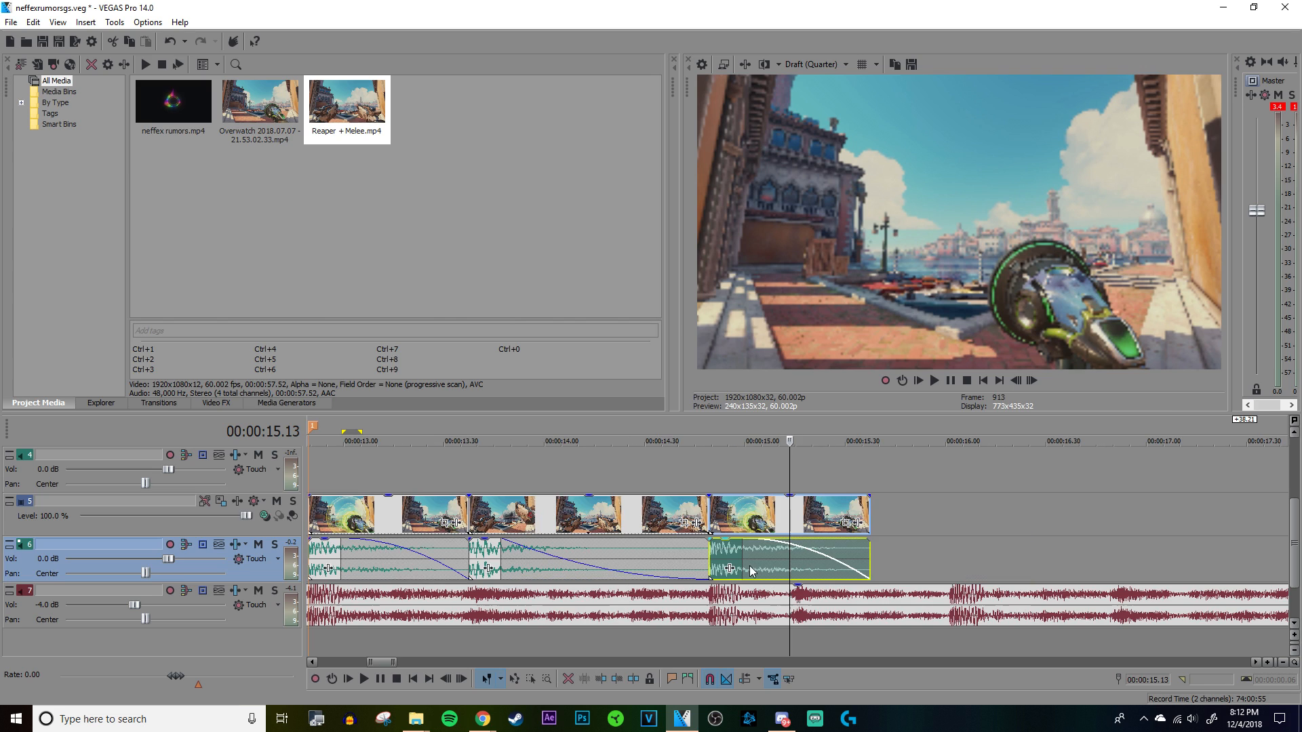
drag(481, 501, 885, 519)
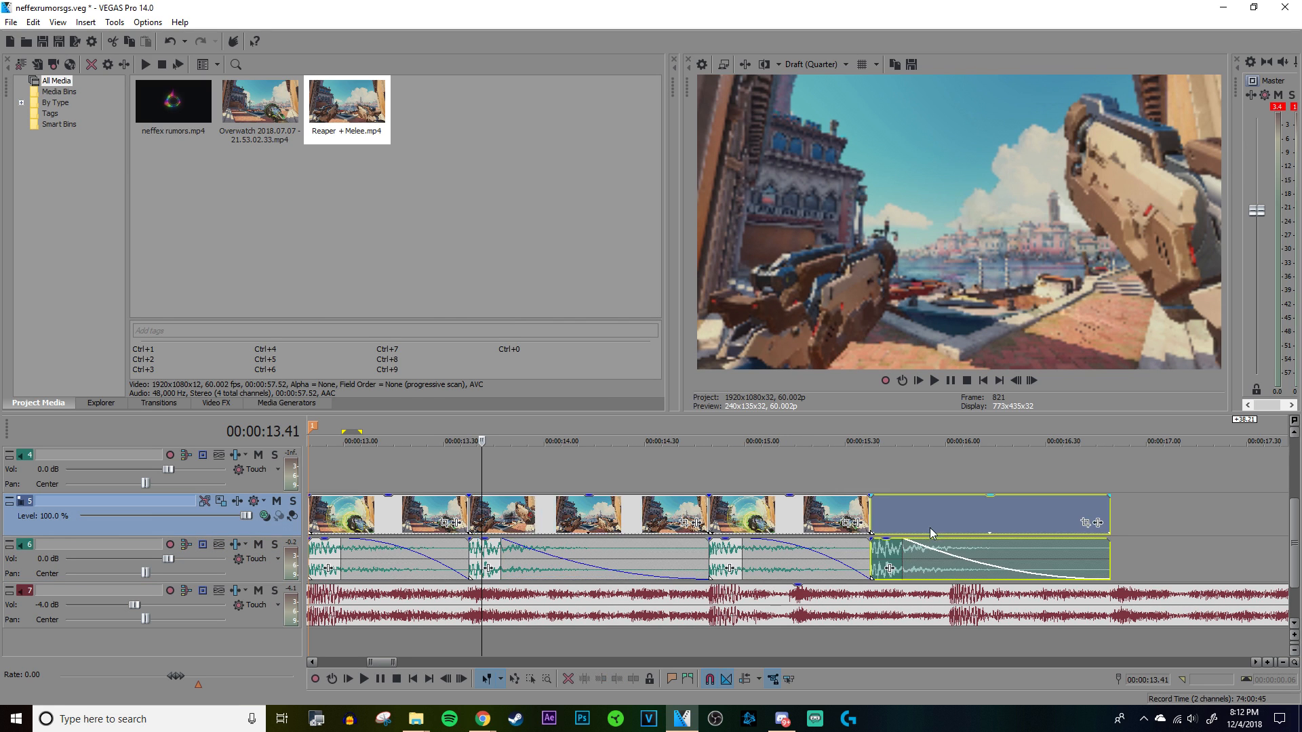
Step: Play the four edited clips from the first marker to check the duplicated shots against the song
scroll(930, 527, down, 3)
click(724, 461)
key(space)
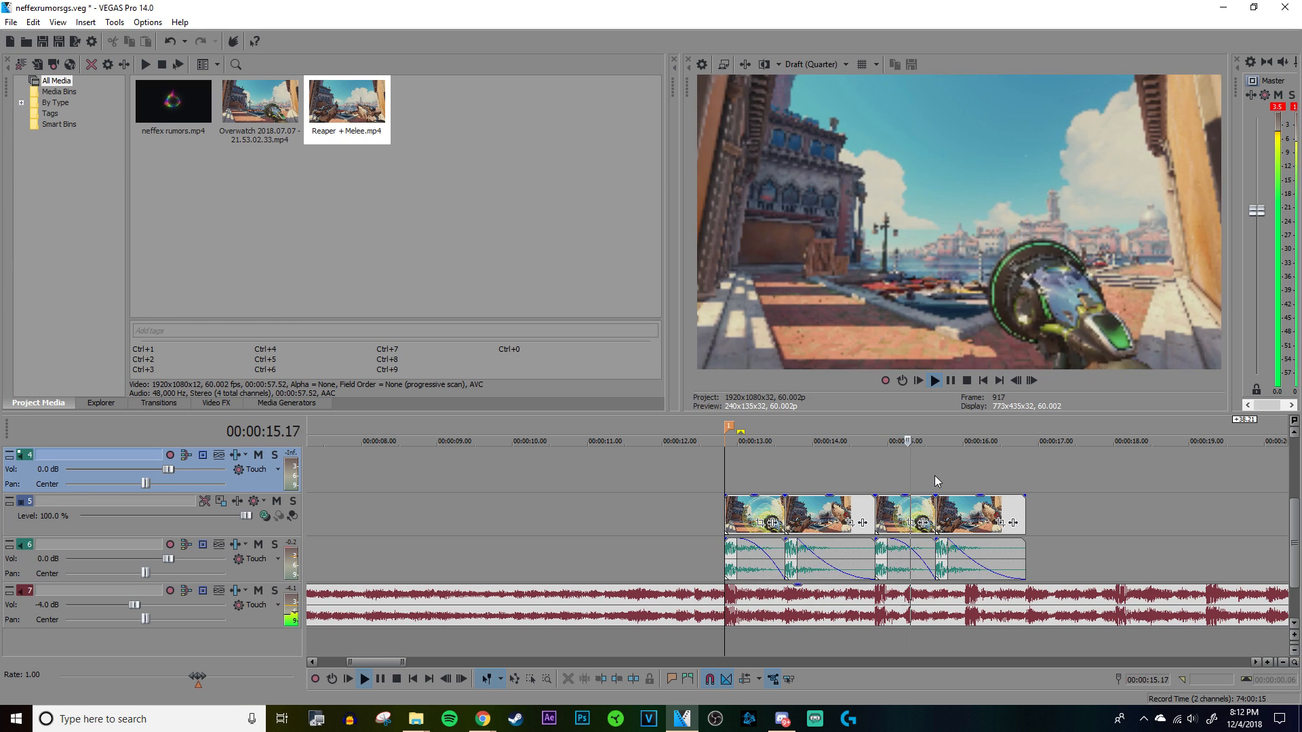
click(876, 469)
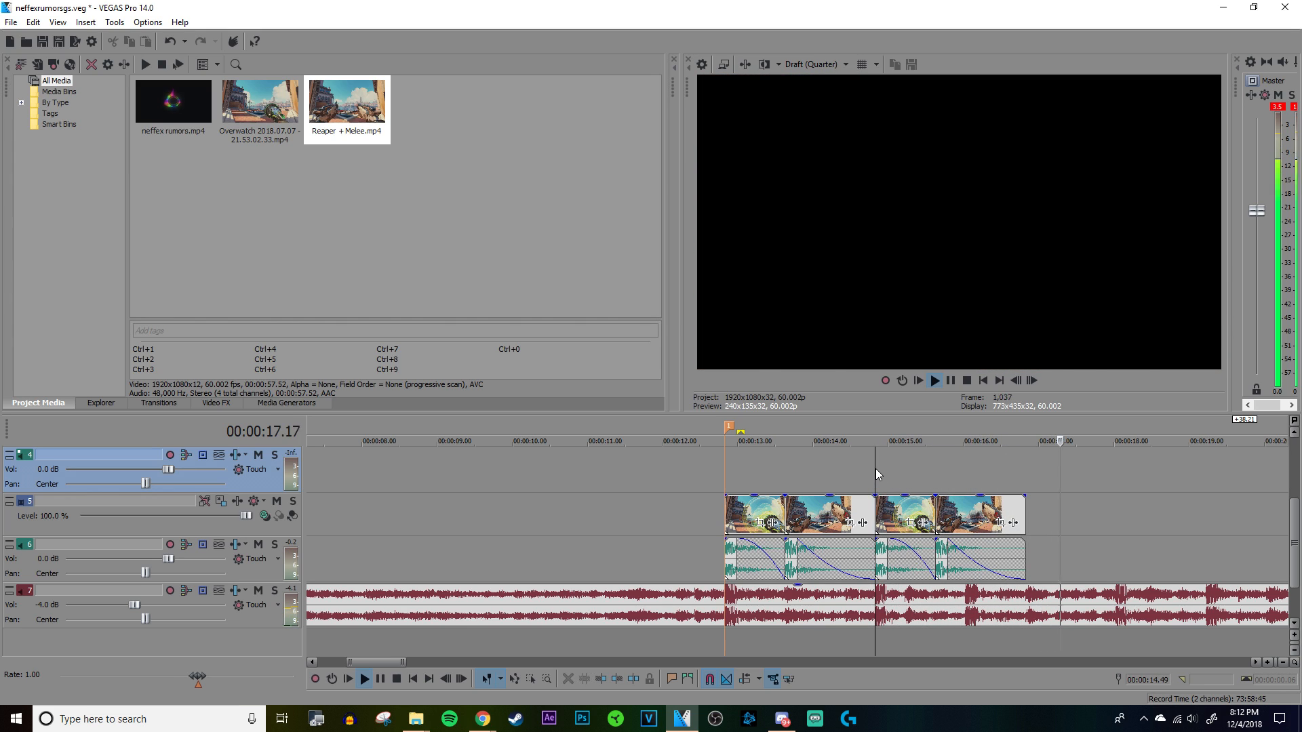
key(space)
Step: Trim the duplicated first clip to end on the beat at 00:00:15.13 and move the duplicated Reaper shot directly behind it
scroll(887, 466, up, 6)
click(963, 468)
scroll(949, 477, up, 4)
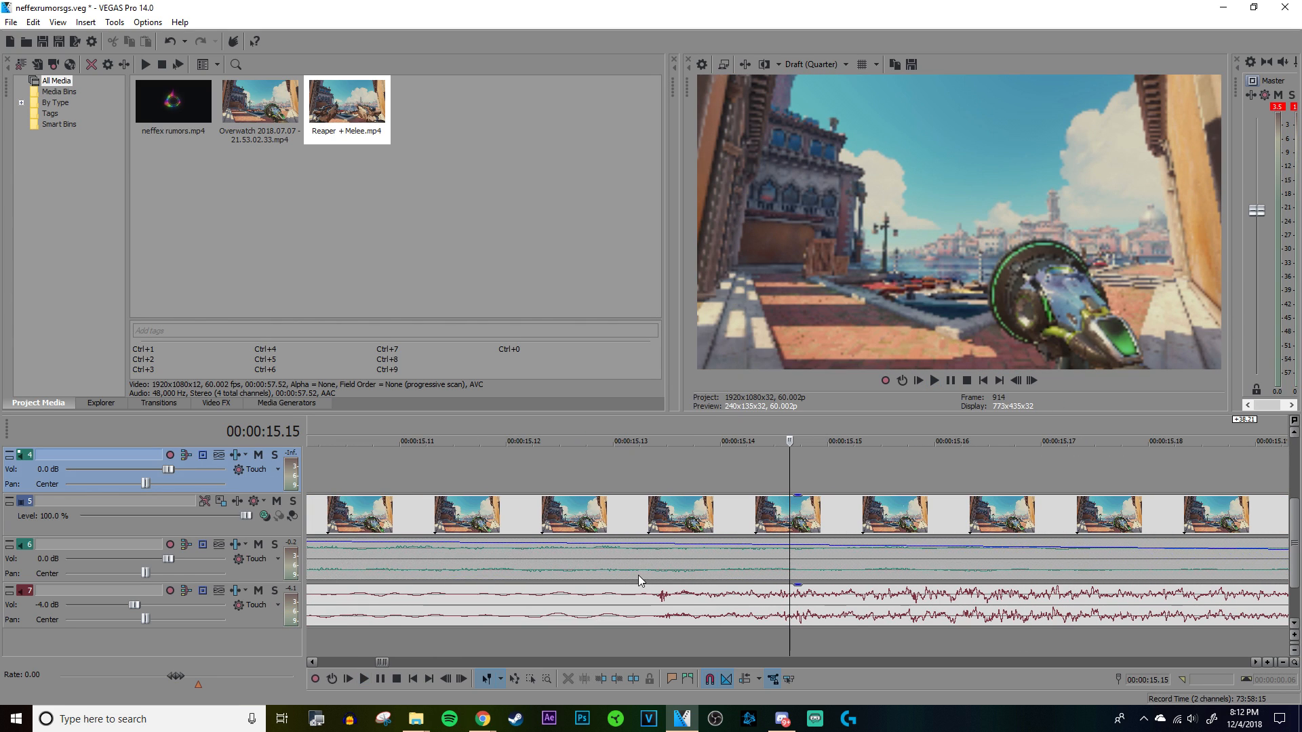
click(648, 575)
scroll(705, 571, up, 3)
scroll(837, 571, down, 6)
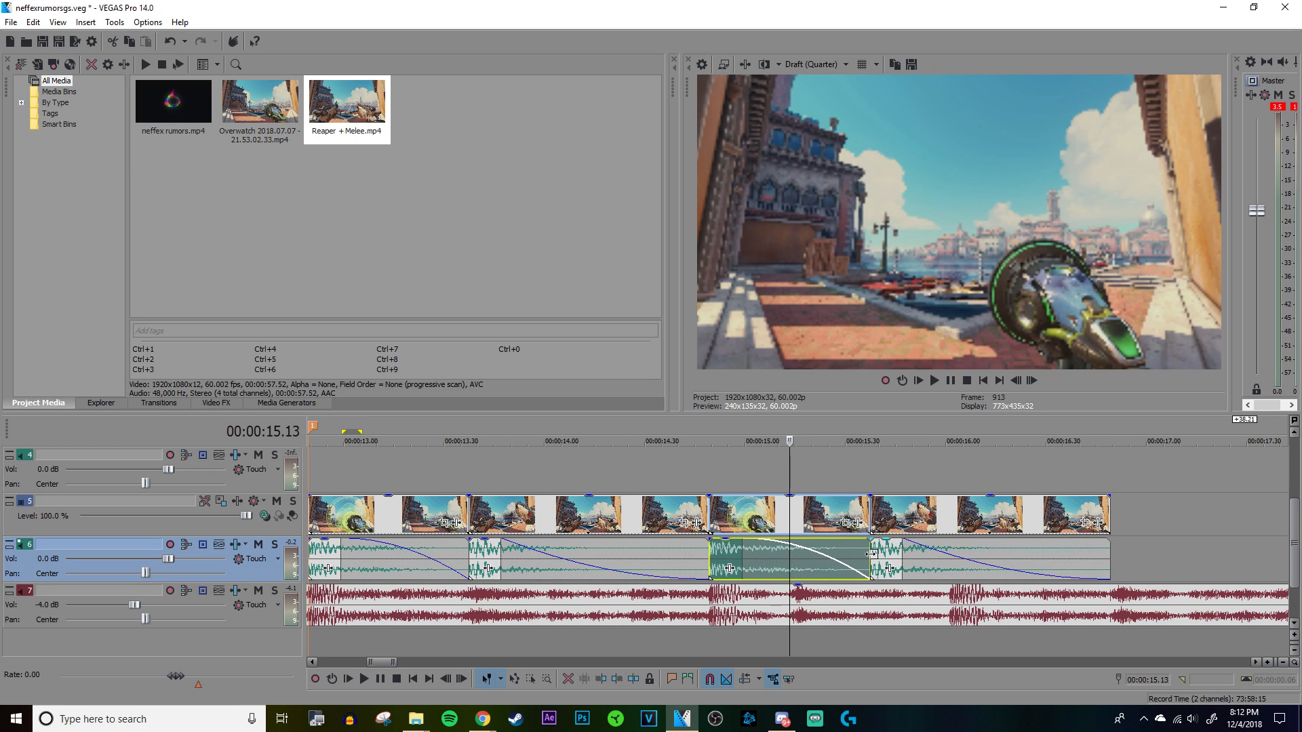
drag(855, 554, 798, 560)
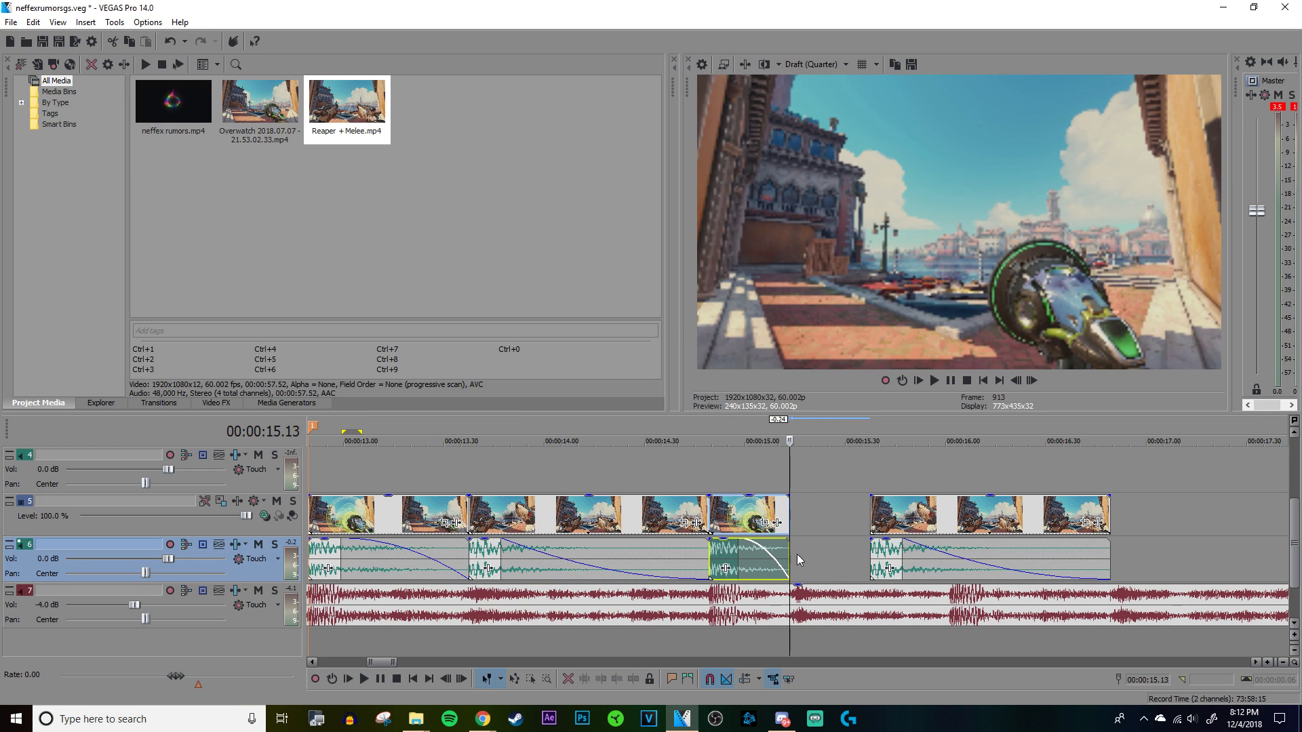
drag(882, 558, 803, 555)
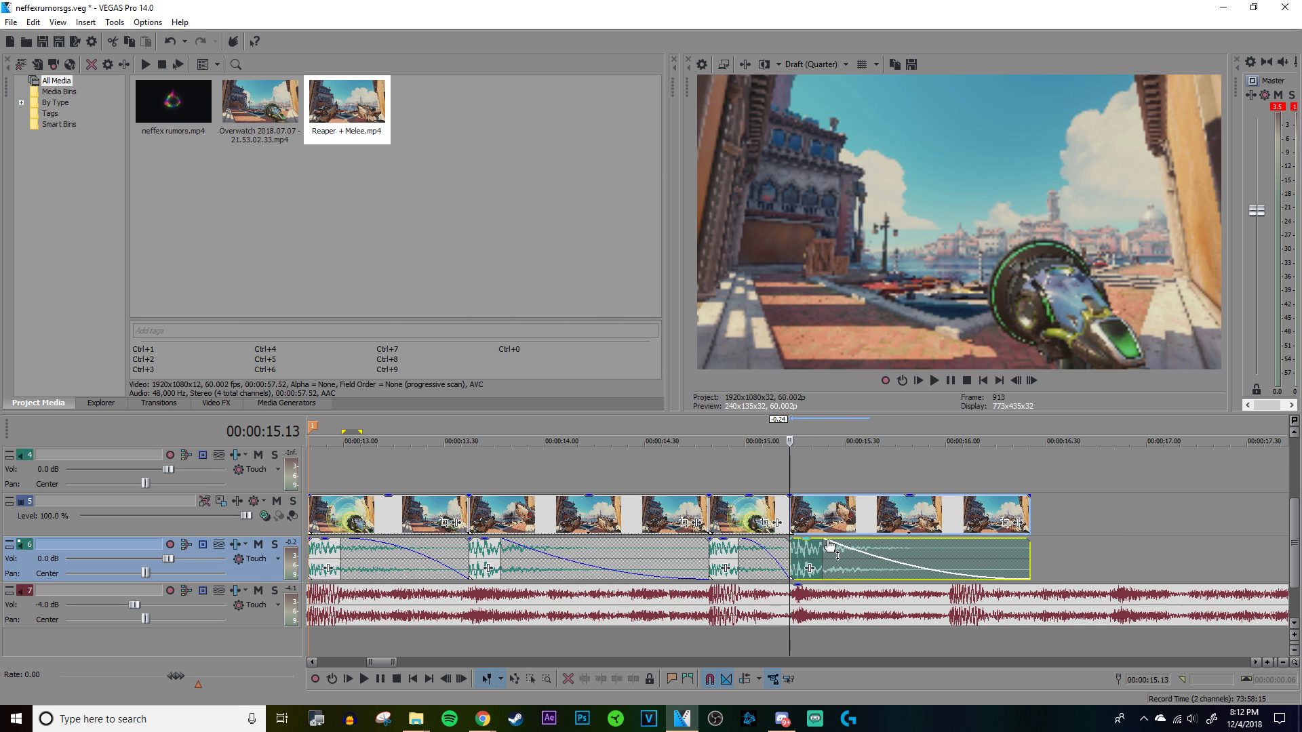
Step: Trim the end of the duplicated Reaper shot with its audio to the song's beat at about 00:00:16.01
key(space)
key(space)
click(951, 457)
scroll(942, 474, up, 6)
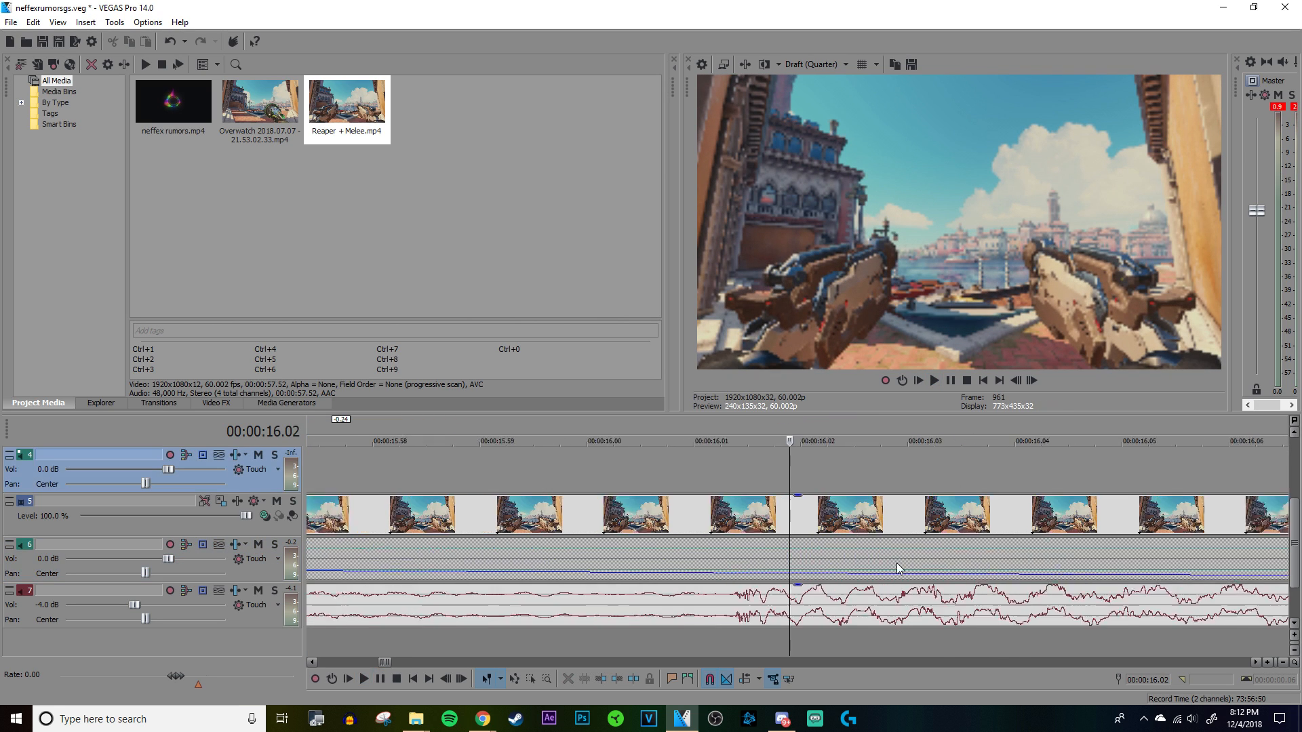
click(797, 547)
scroll(795, 547, up, 5)
scroll(795, 546, down, 5)
drag(907, 548, 790, 548)
scroll(789, 548, down, 3)
Step: Move the leftover Reaper clip with its audio along the timeline to start at about 00:01:19
click(684, 514)
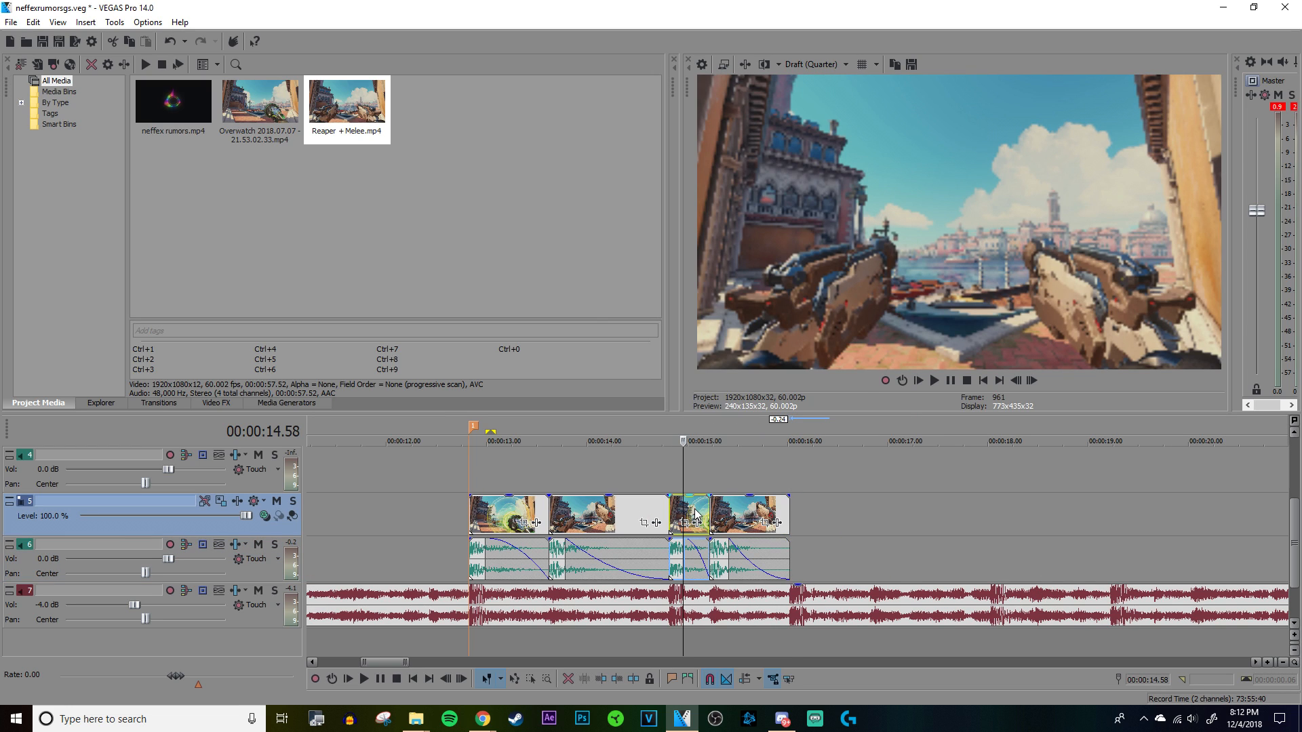
scroll(814, 516, down, 4)
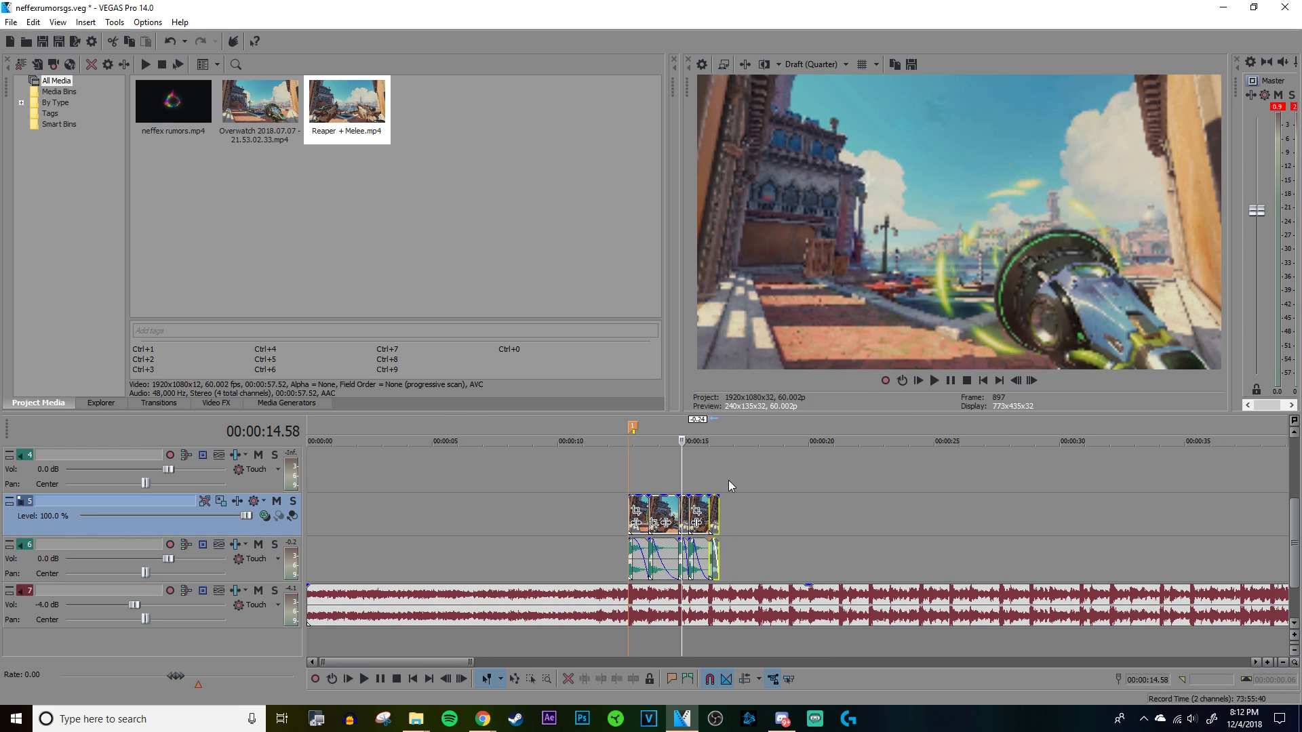
scroll(1006, 565, down, 2)
scroll(949, 533, down, 1)
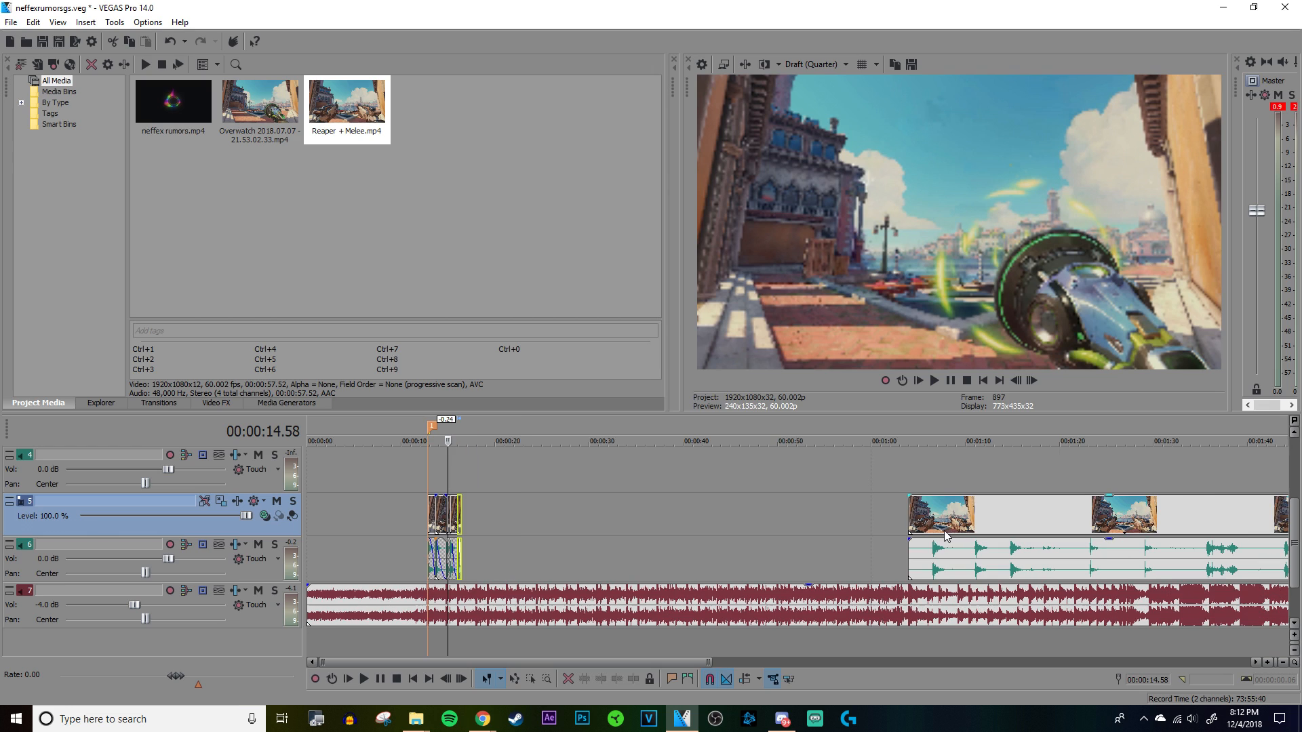
drag(948, 536, 1091, 535)
scroll(1044, 531, down, 2)
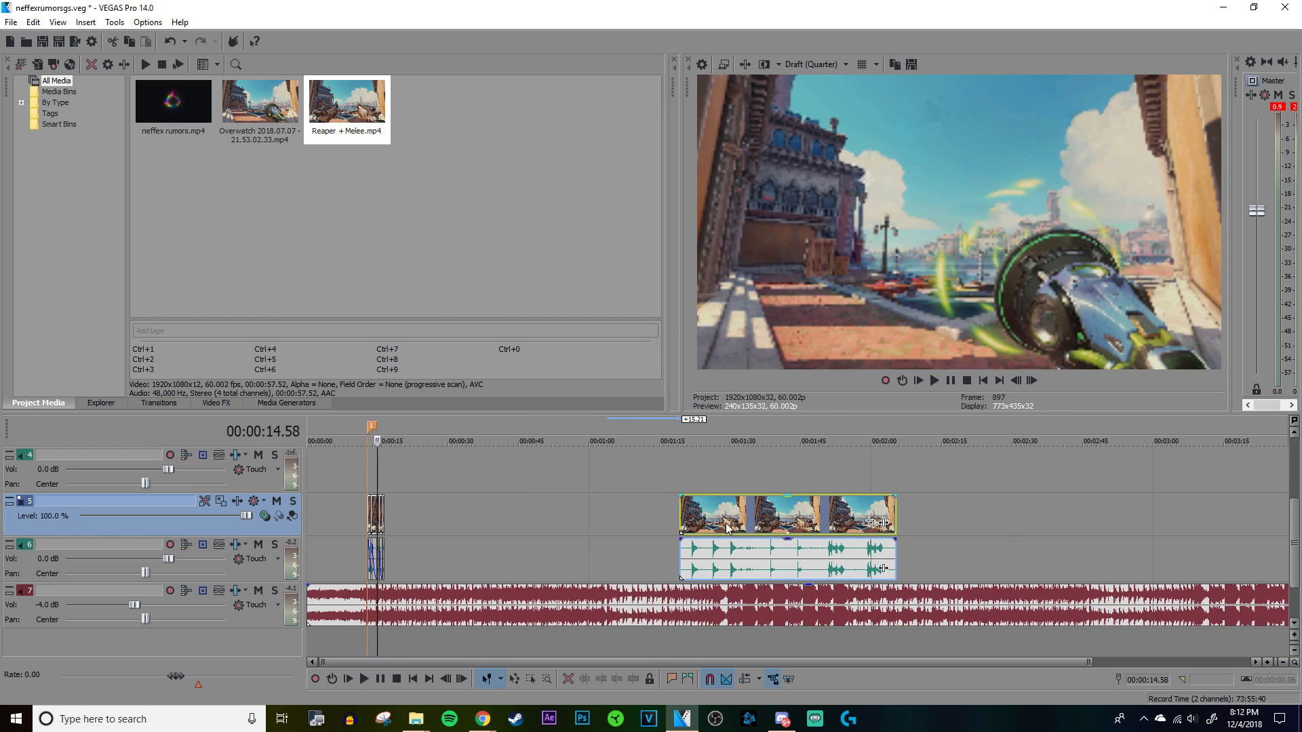
Step: Examine the song's waveform between the edited shots and the leftover Reaper clip for section changes
click(541, 529)
scroll(678, 527, up, 4)
key(space)
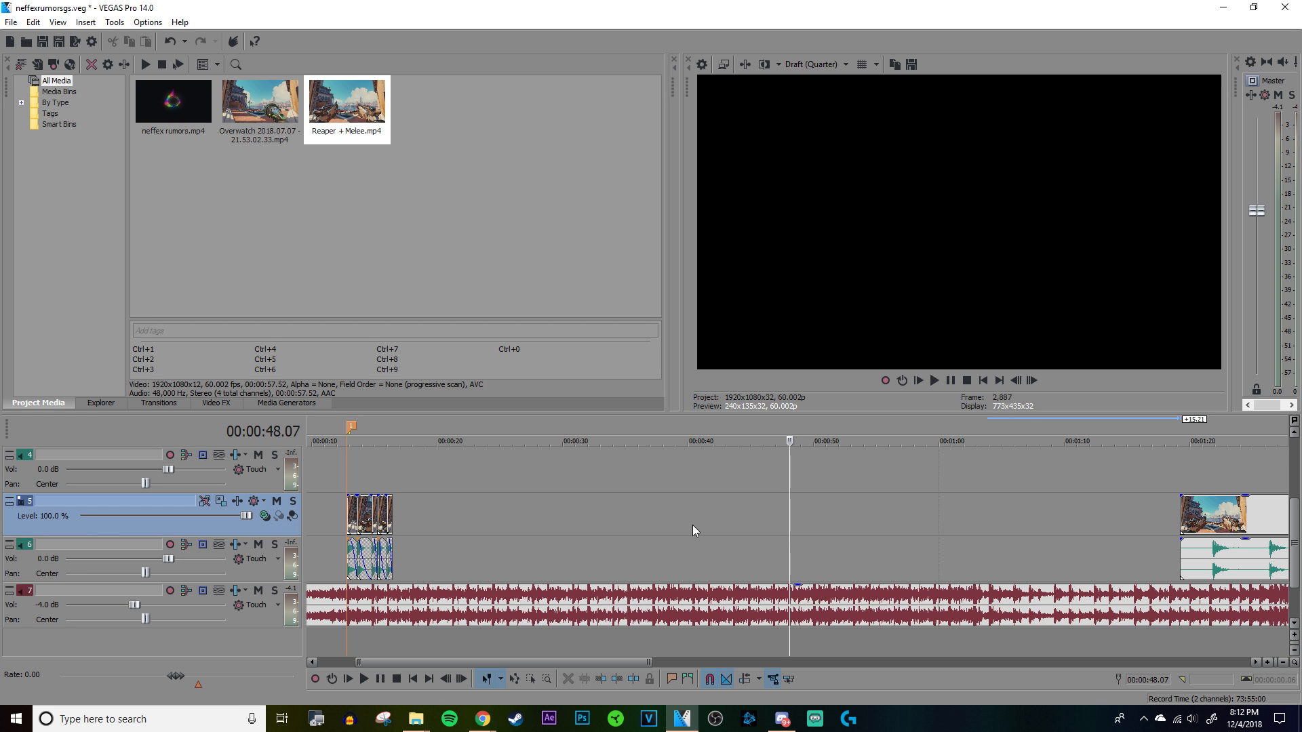
click(668, 523)
scroll(669, 523, down, 3)
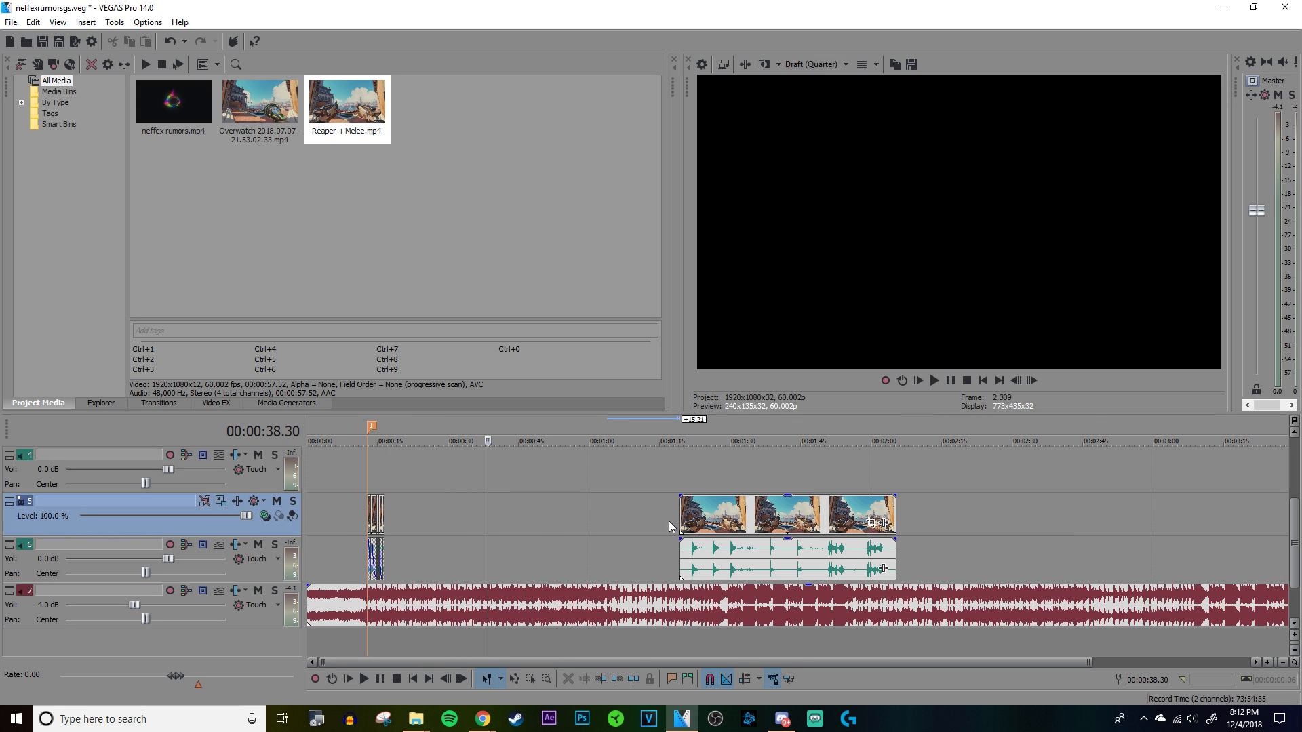
click(373, 475)
click(408, 477)
click(448, 480)
click(510, 500)
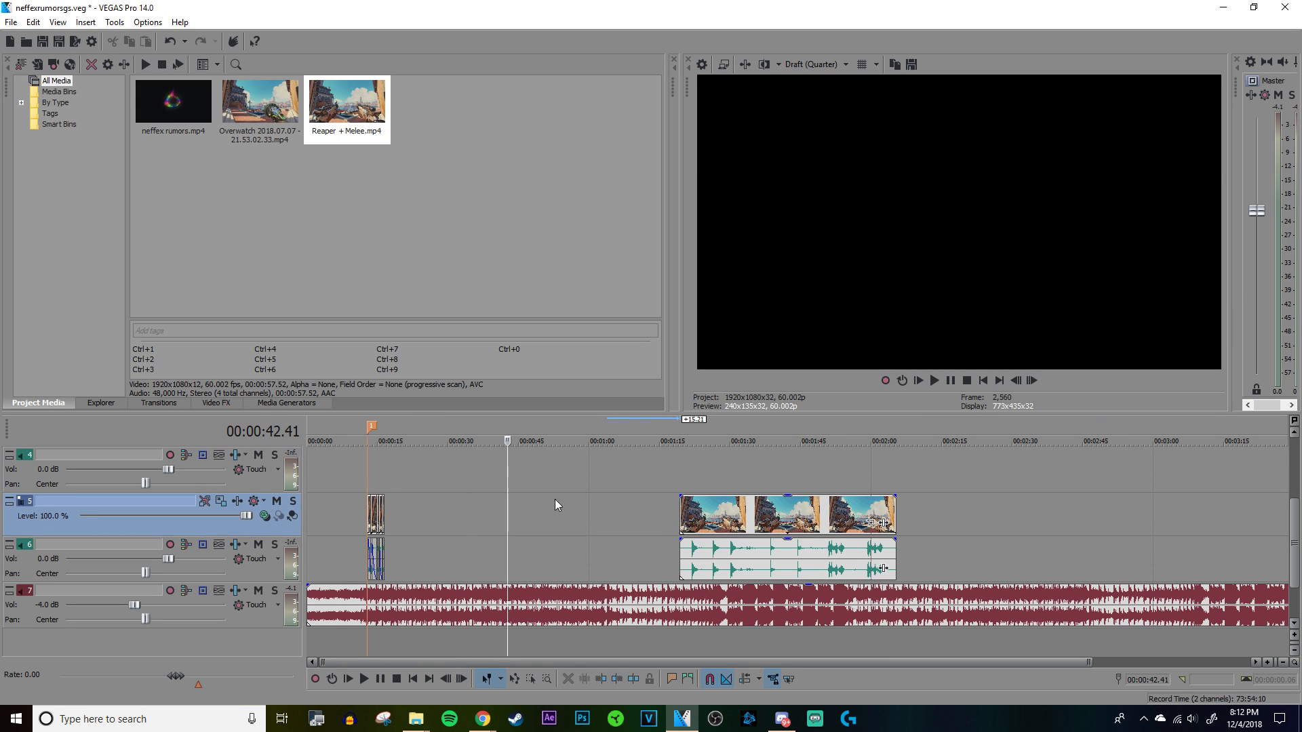
click(522, 494)
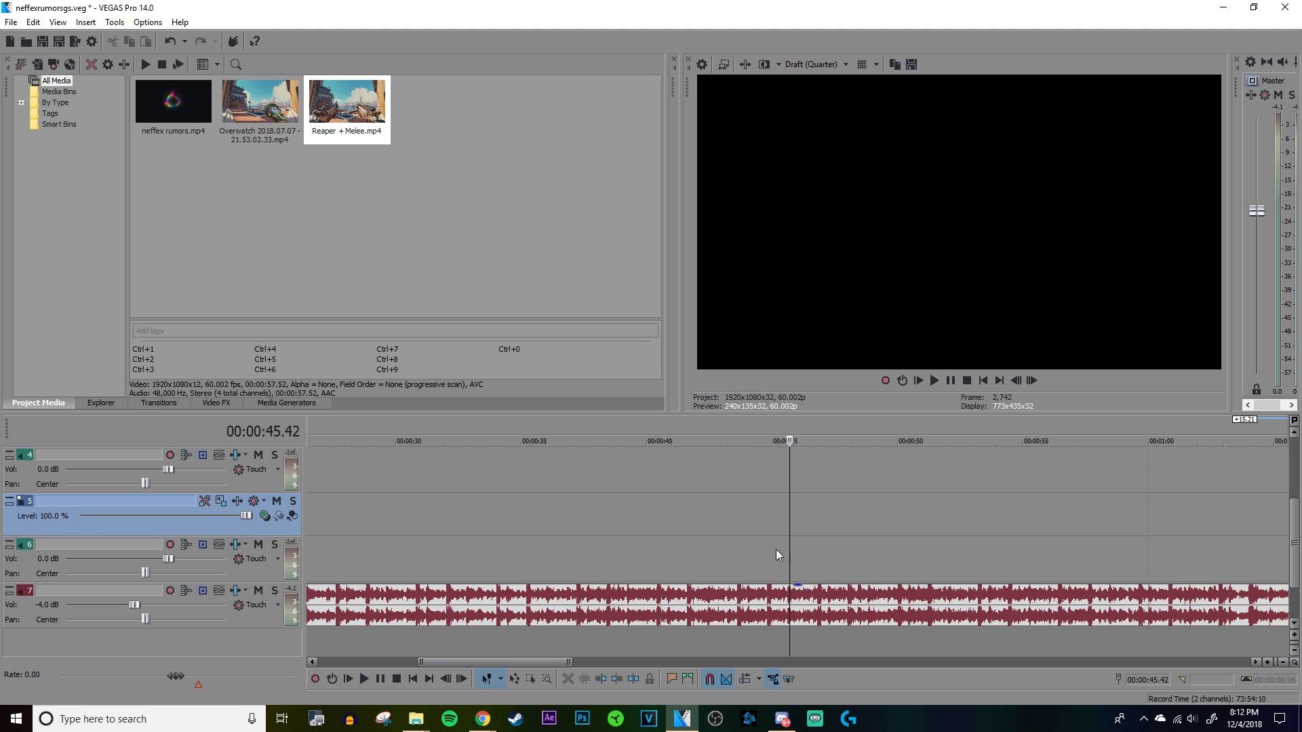
click(716, 532)
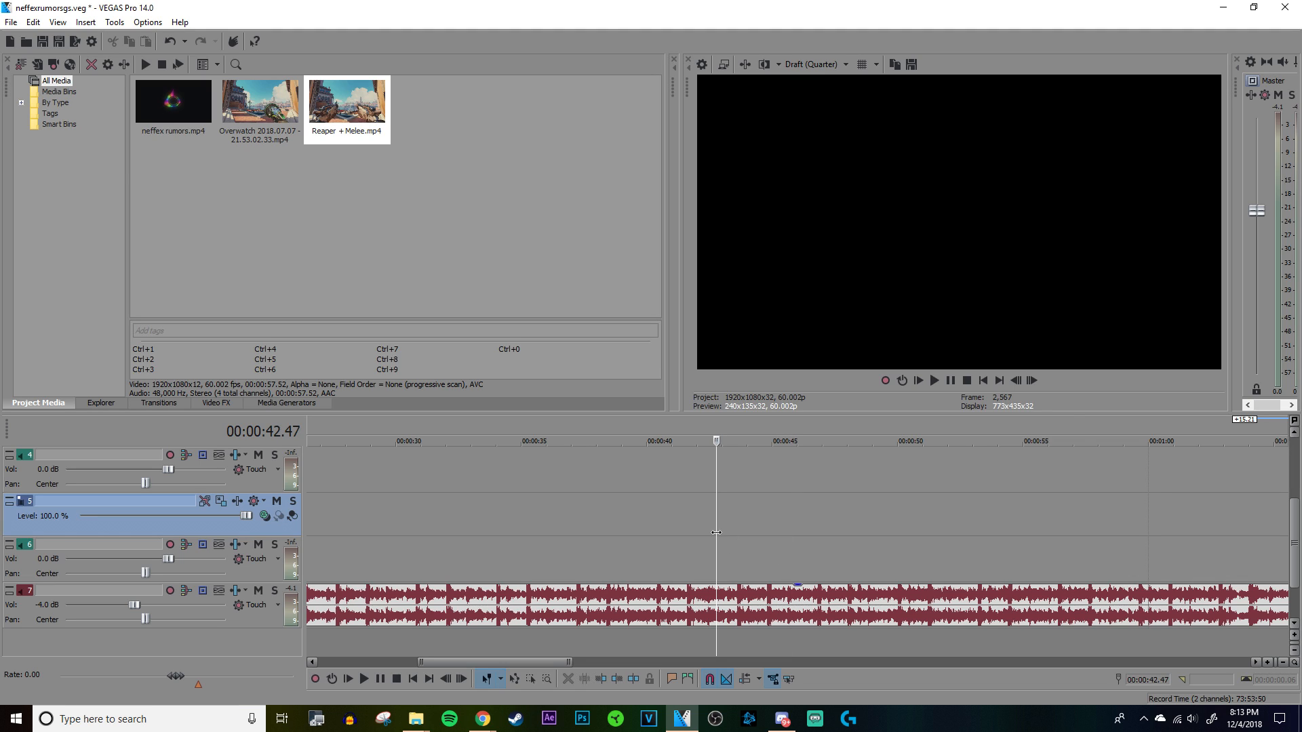
scroll(742, 530, down, 3)
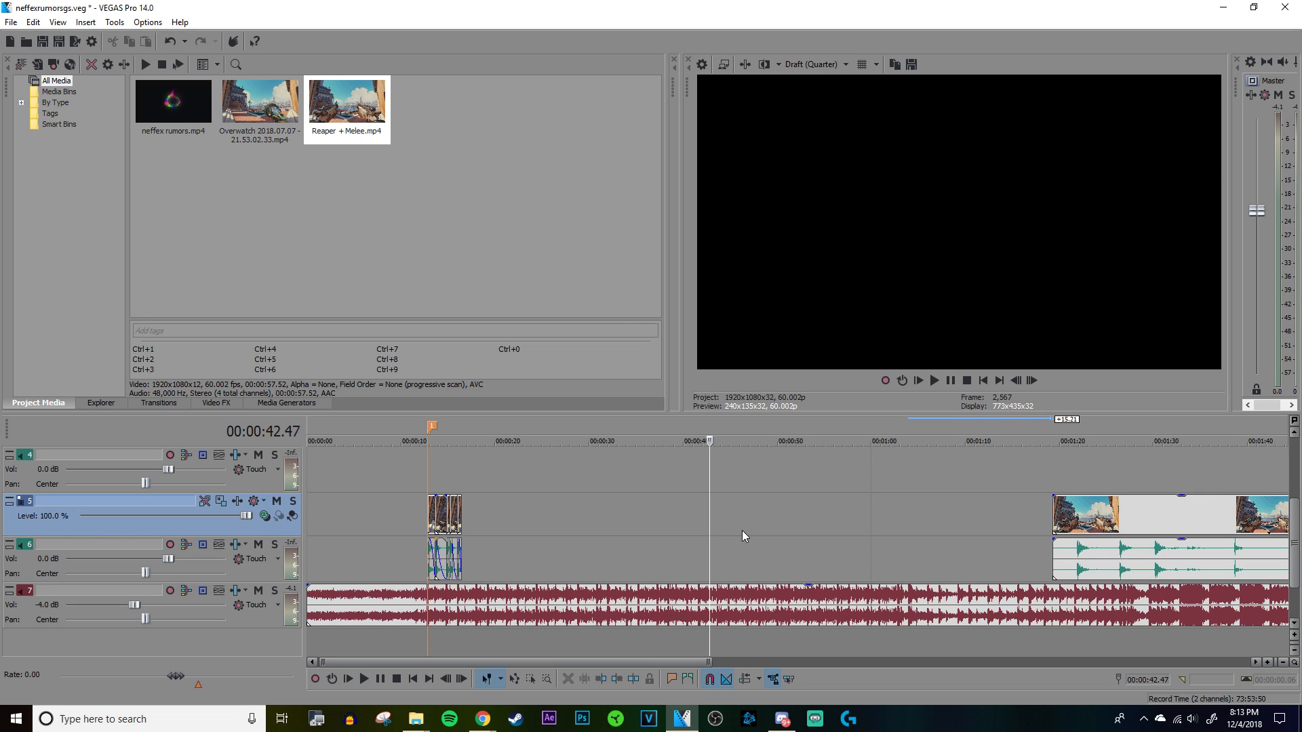
Step: Listen for the song's section change and add a marker on its beat at 00:00:38.25
key(space)
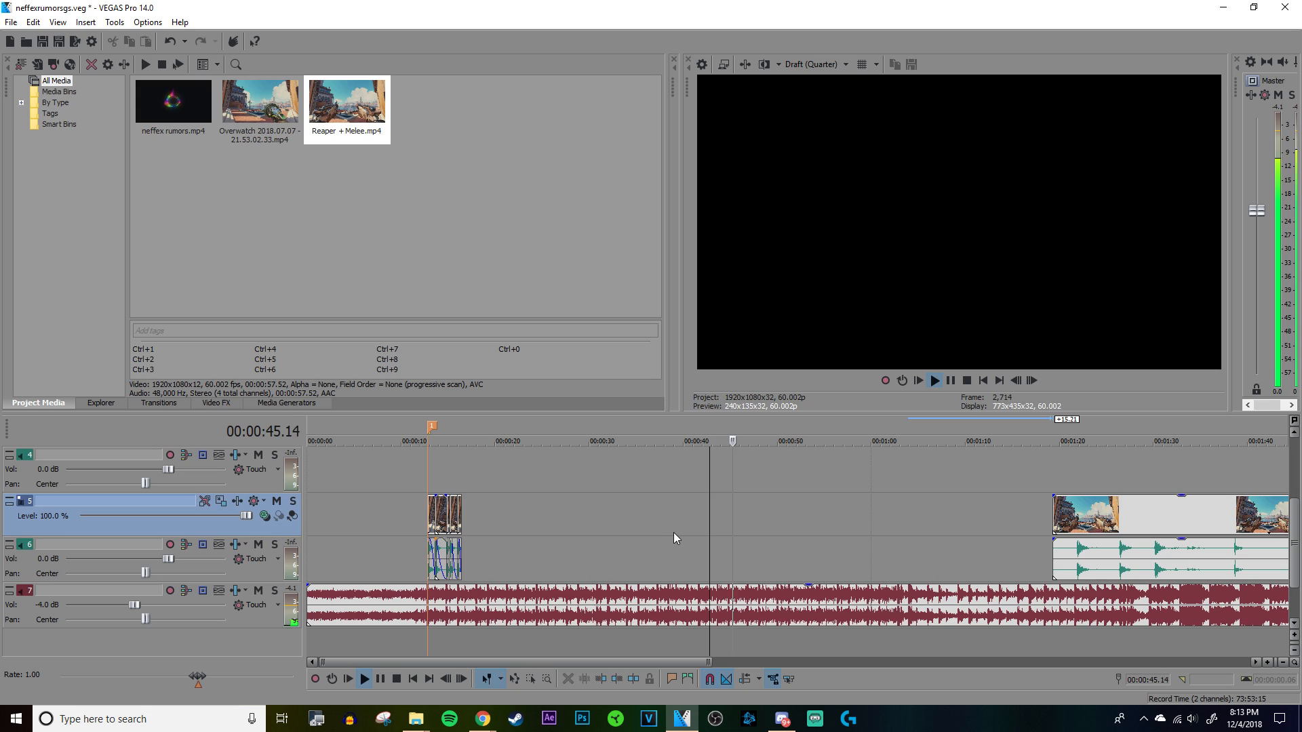
click(640, 531)
scroll(746, 536, up, 3)
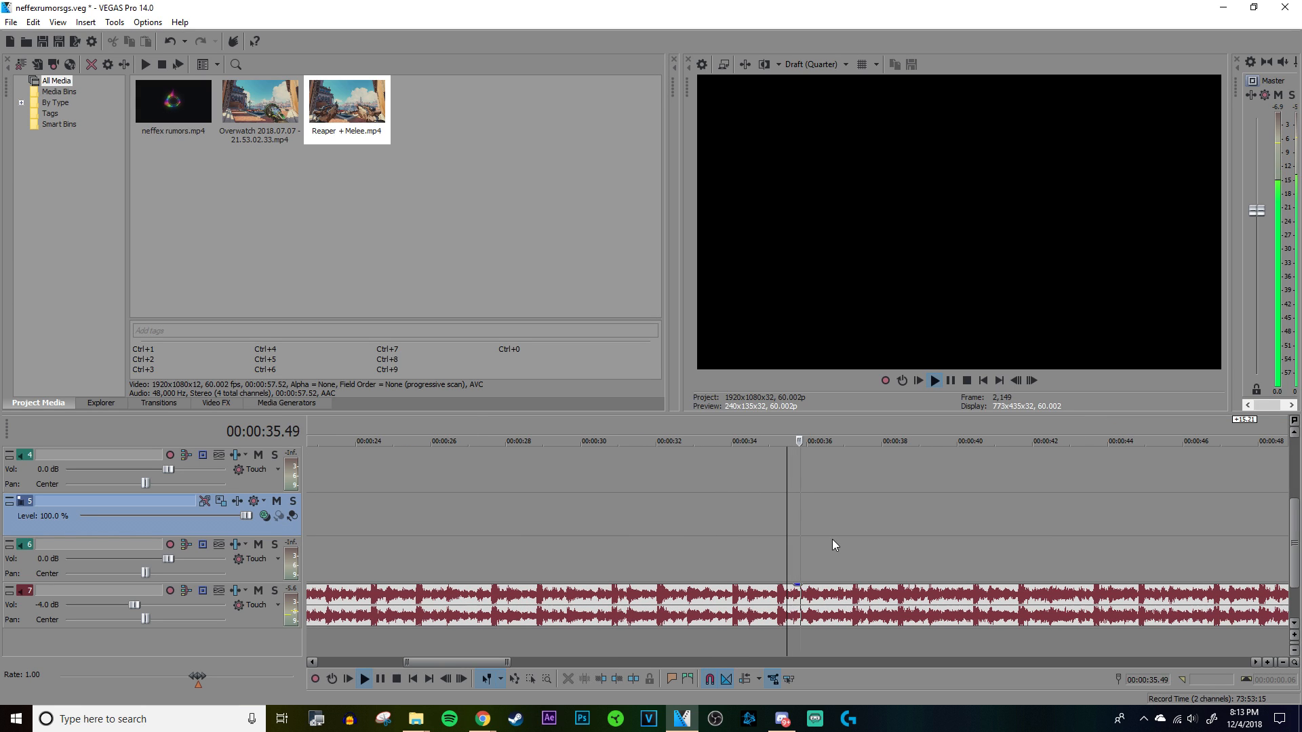
click(897, 540)
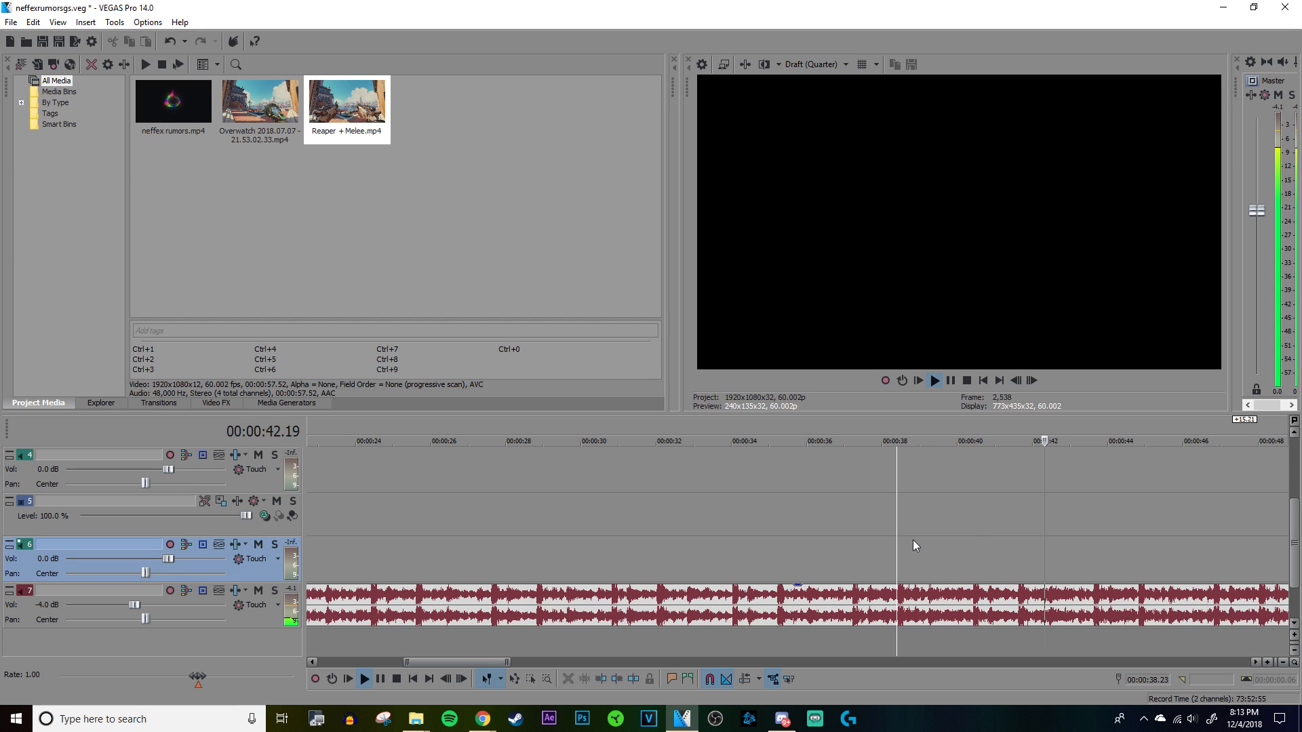
key(space)
scroll(905, 542, up, 3)
scroll(905, 543, up, 6)
click(844, 561)
scroll(822, 584, up, 4)
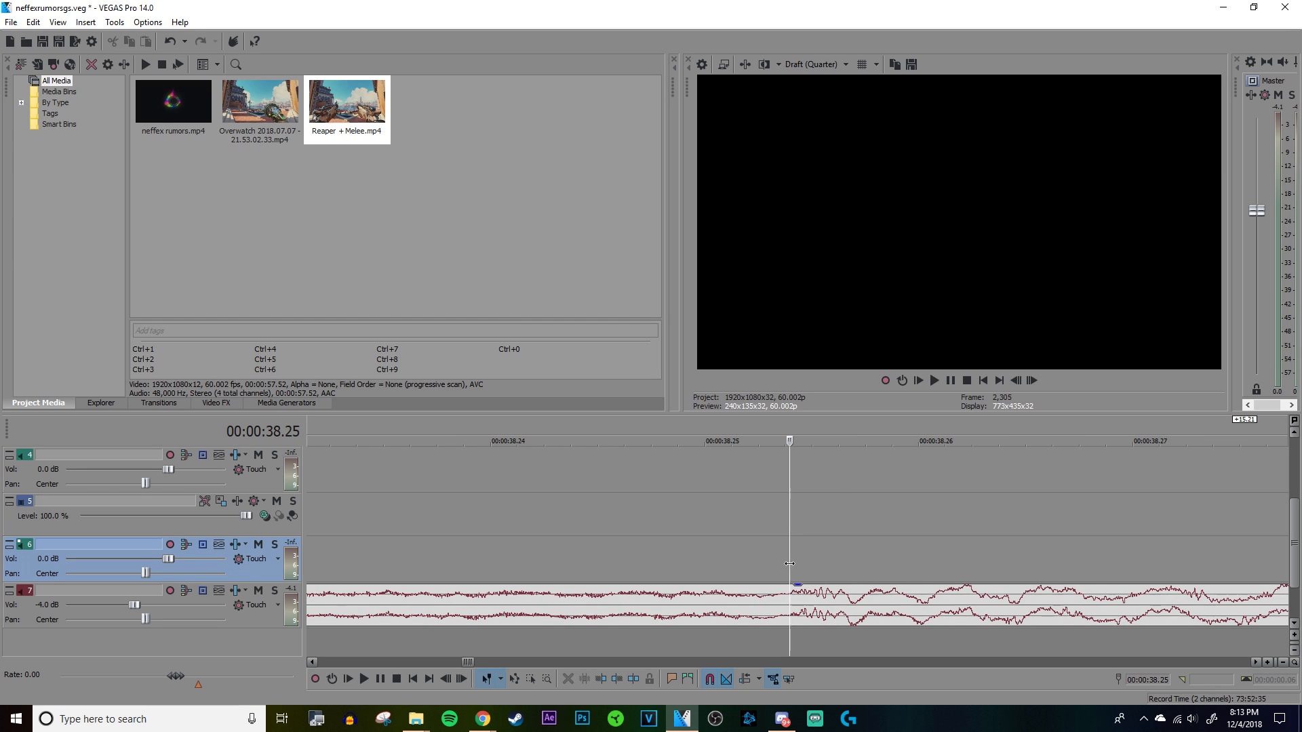
scroll(790, 563, down, 15)
scroll(832, 545, up, 1)
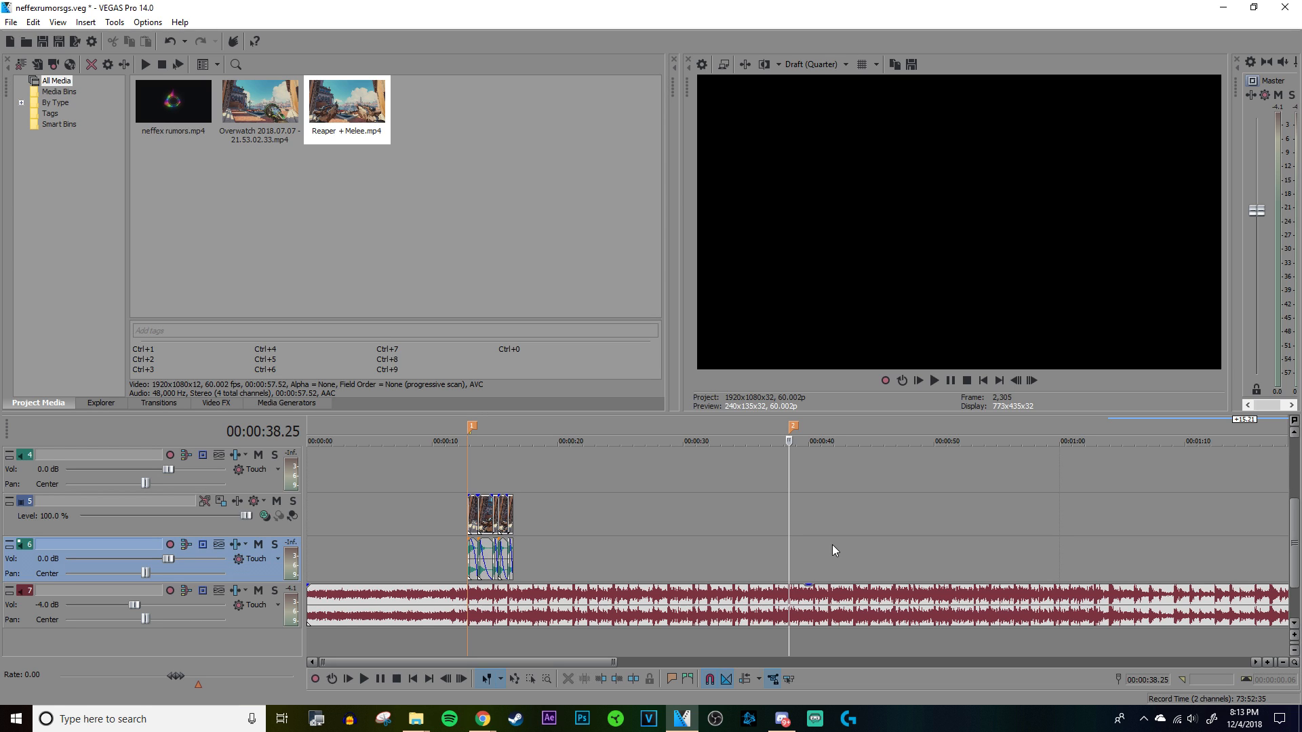
Step: Play the song across the second marker, skipping ahead in stages to about 00:00:47.49 to hear how the section continues
click(721, 521)
scroll(738, 521, up, 2)
key(space)
scroll(882, 530, down, 1)
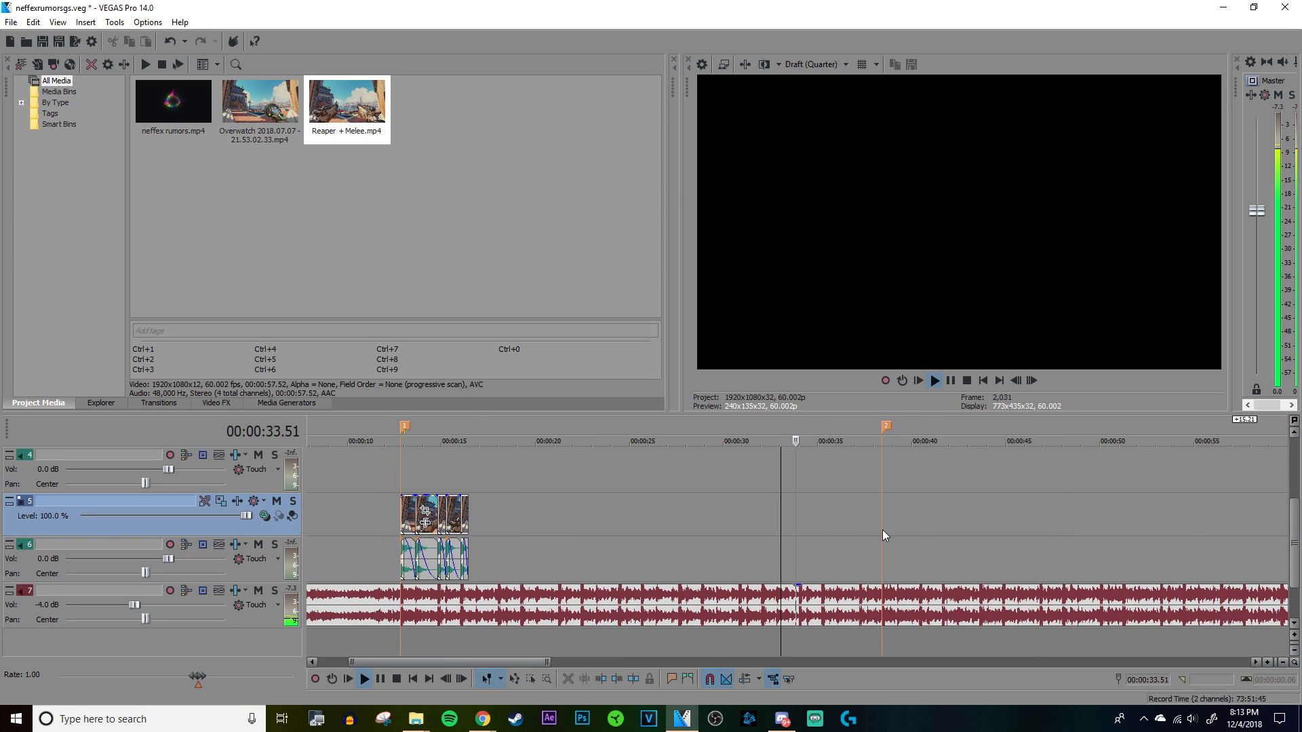
click(940, 532)
scroll(944, 531, up, 3)
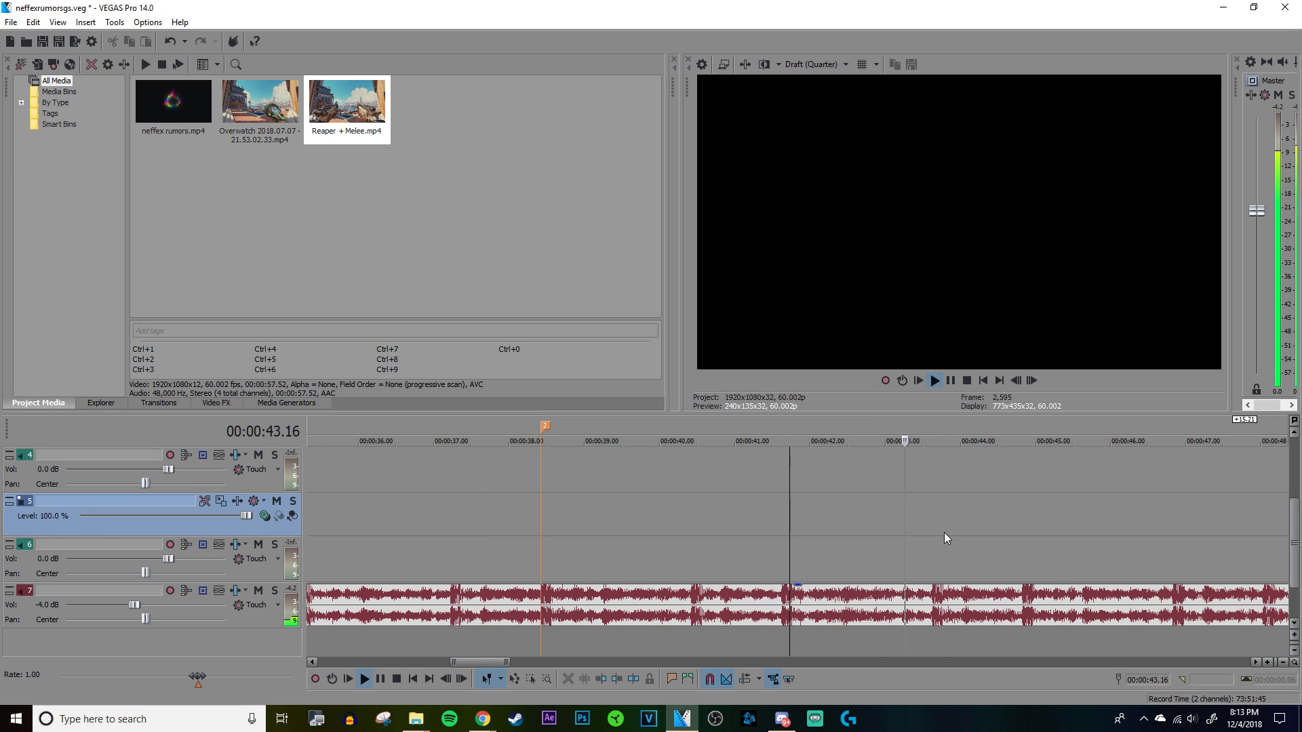
scroll(944, 533, down, 1)
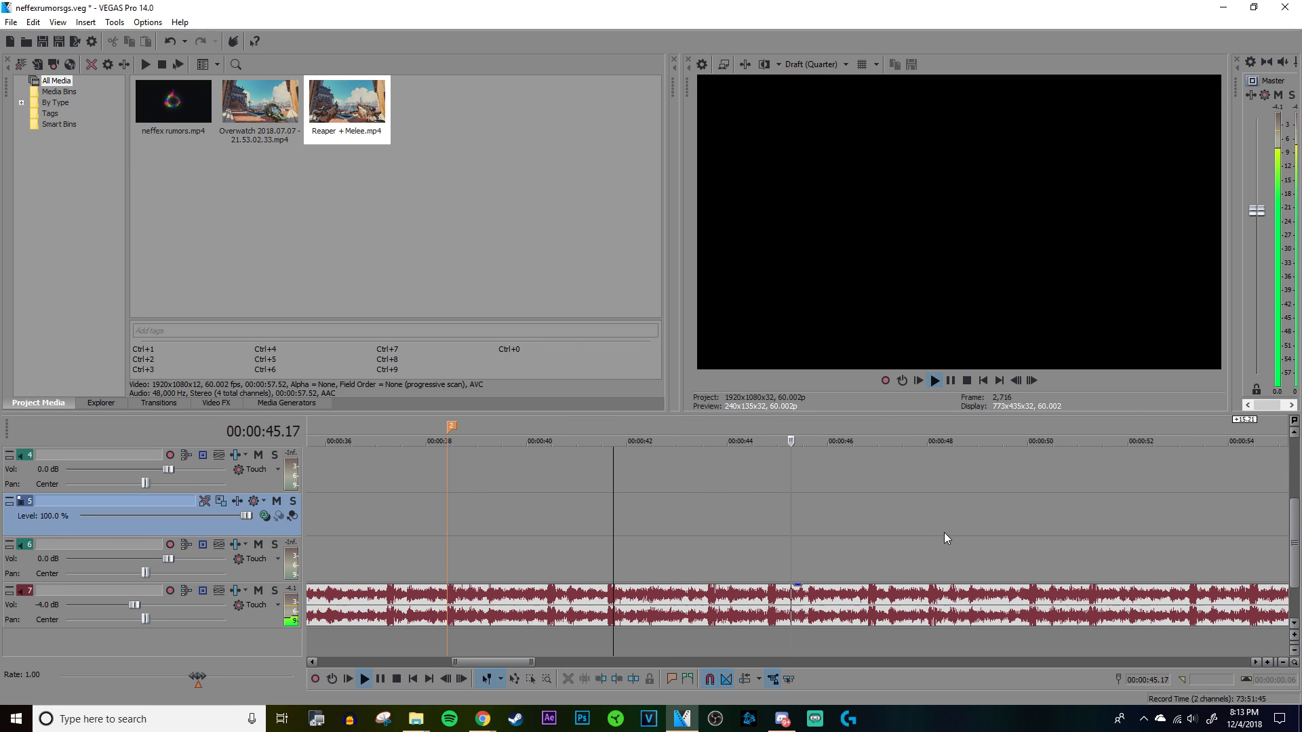
click(919, 538)
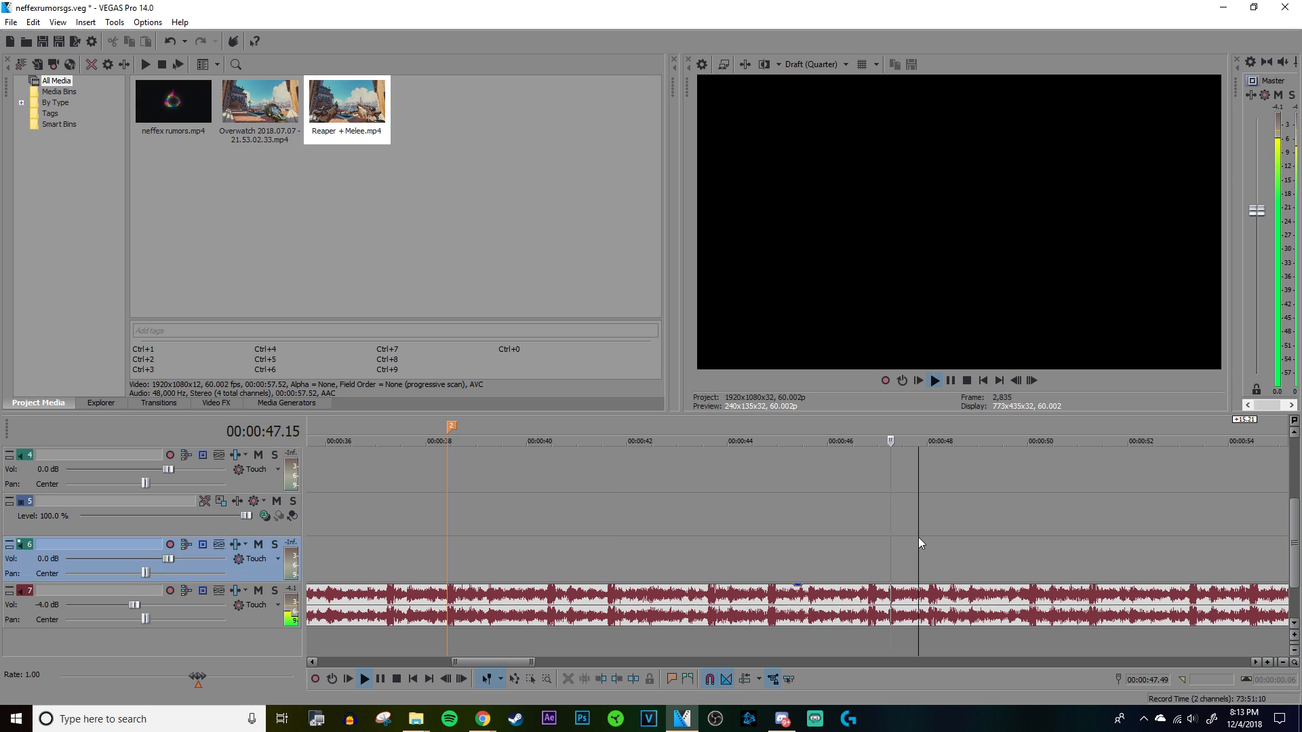
key(space)
scroll(919, 538, down, 4)
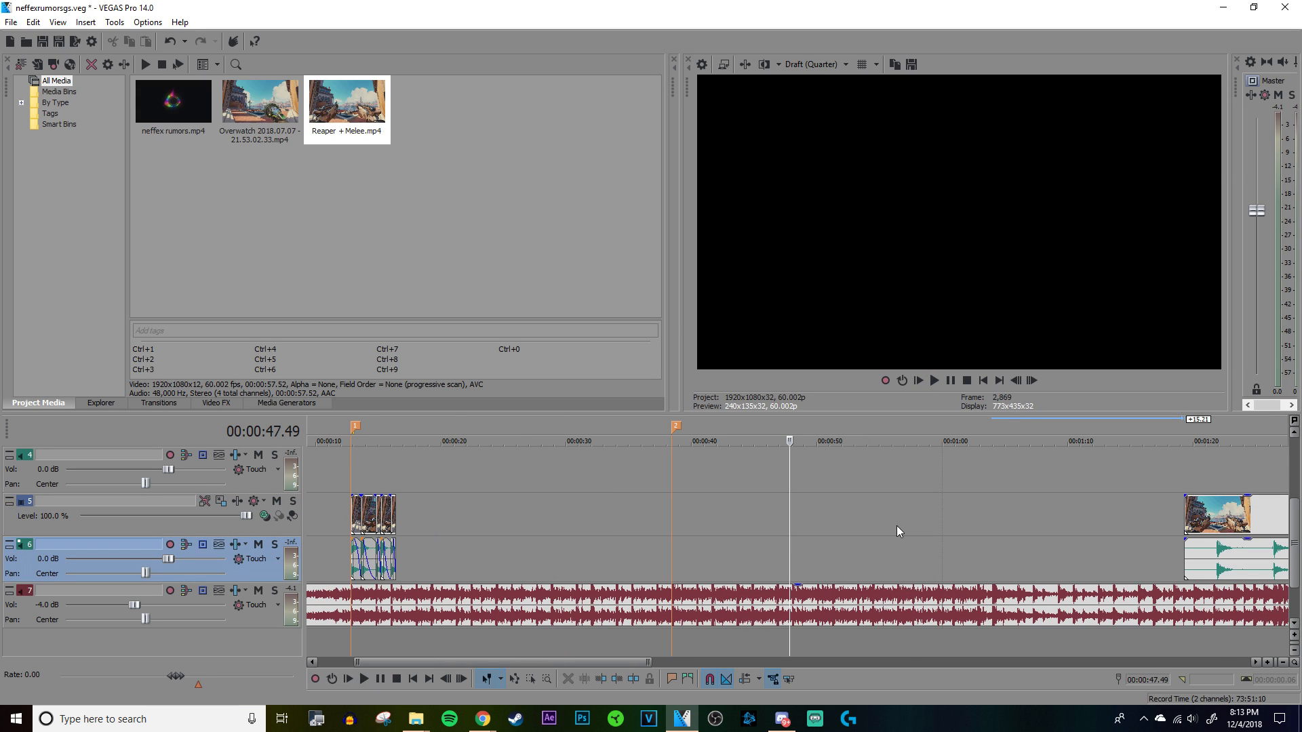
Step: Play the song from 00:01:01.25 and add a marker on the beat at 00:01:04.01, where the quieter section starts
click(958, 523)
key(space)
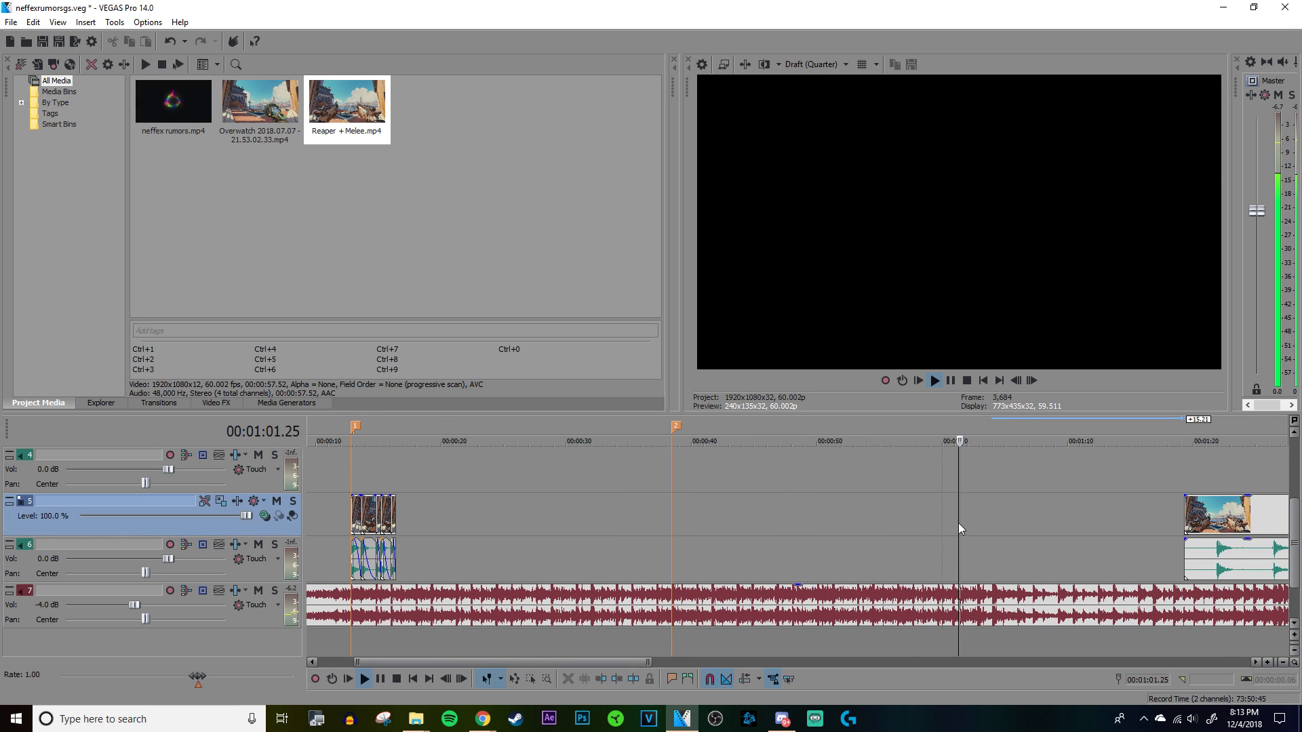
scroll(959, 523, up, 4)
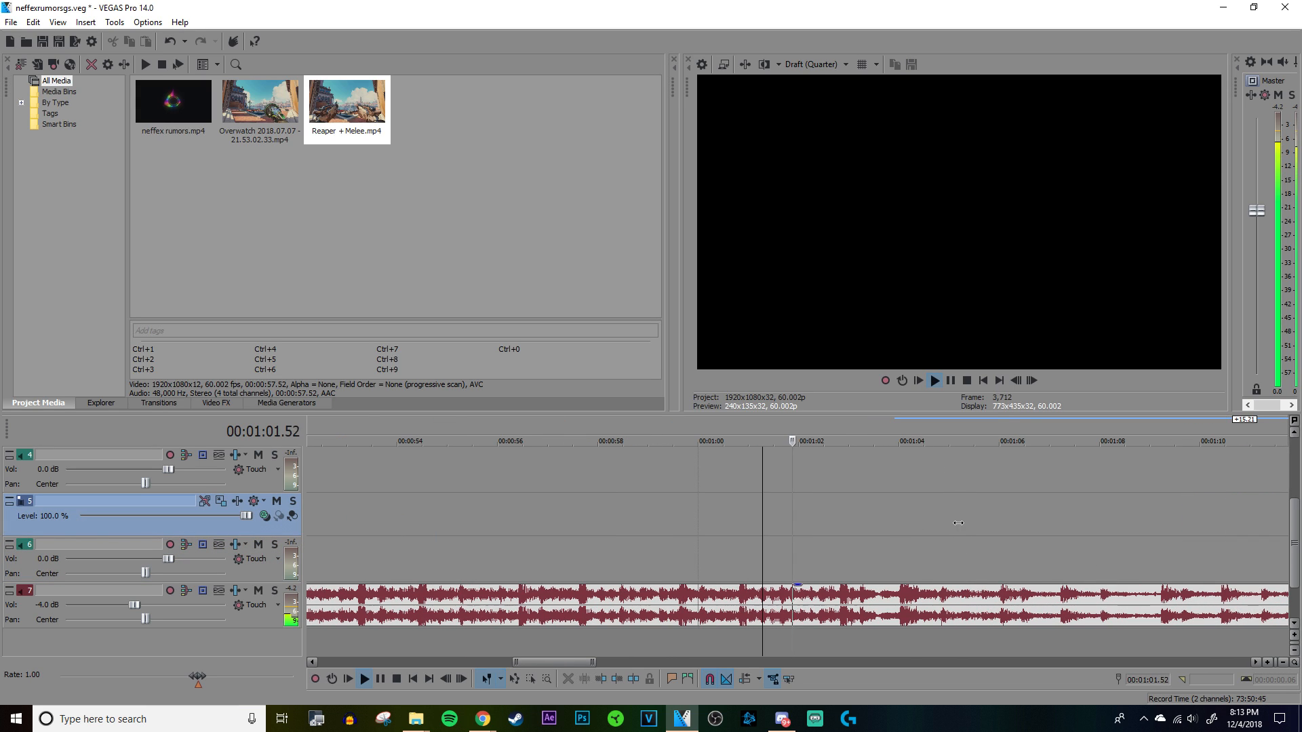
click(898, 542)
key(space)
scroll(898, 543, up, 8)
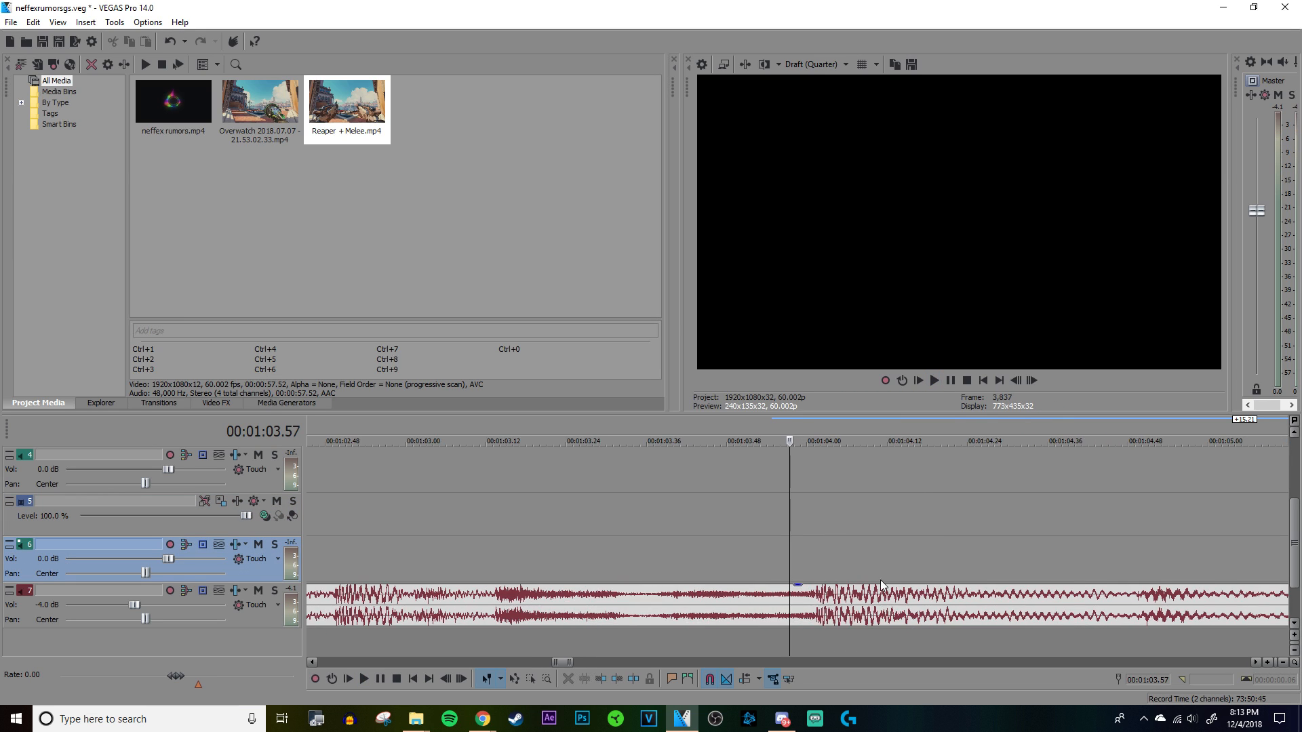
key(m)
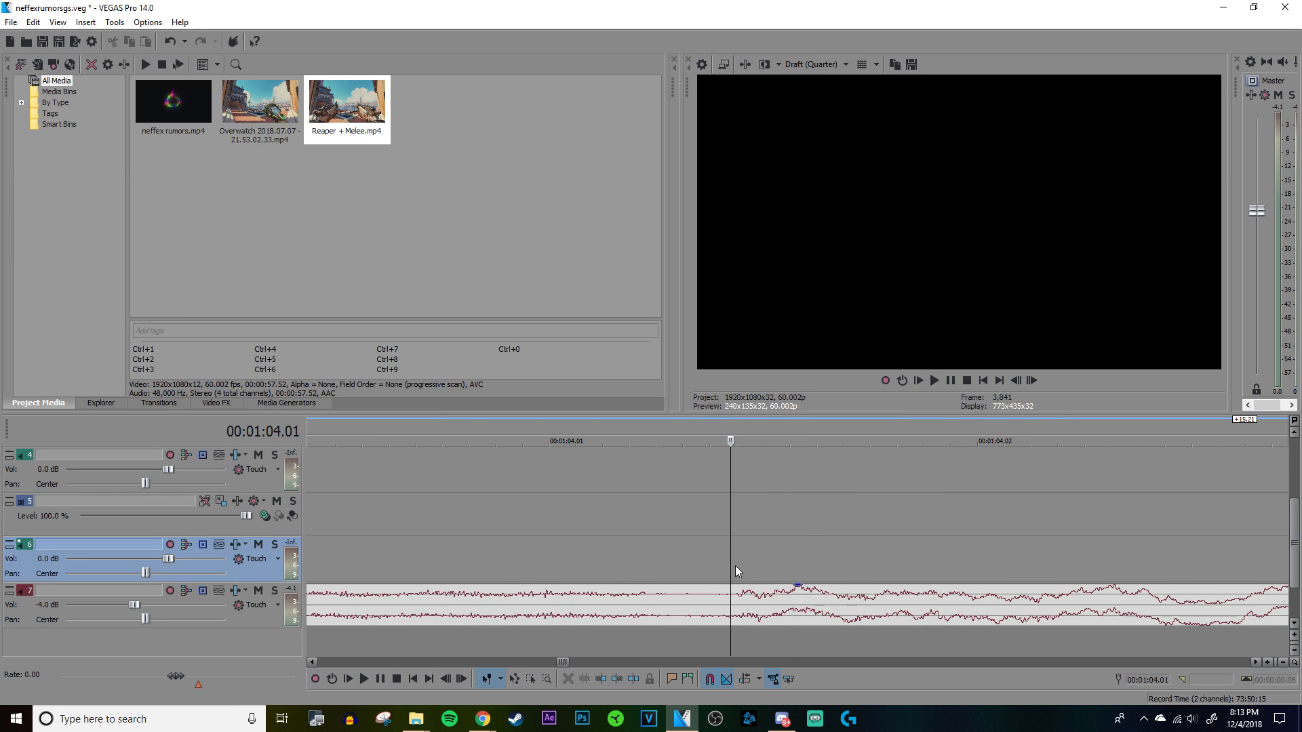
scroll(737, 570, down, 10)
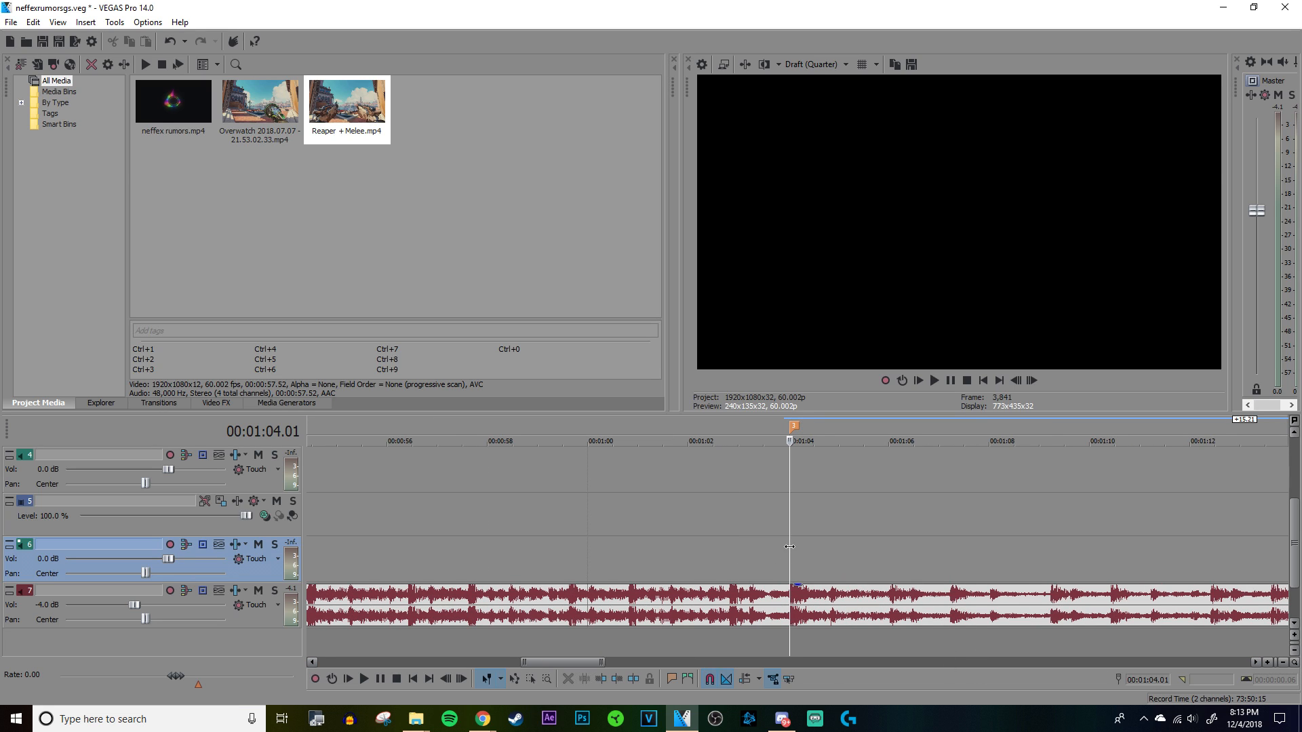
Step: Move the leftover Reaper clip with its audio still farther along the timeline, to about 00:02:09
key(space)
scroll(792, 548, down, 8)
drag(674, 570, 861, 557)
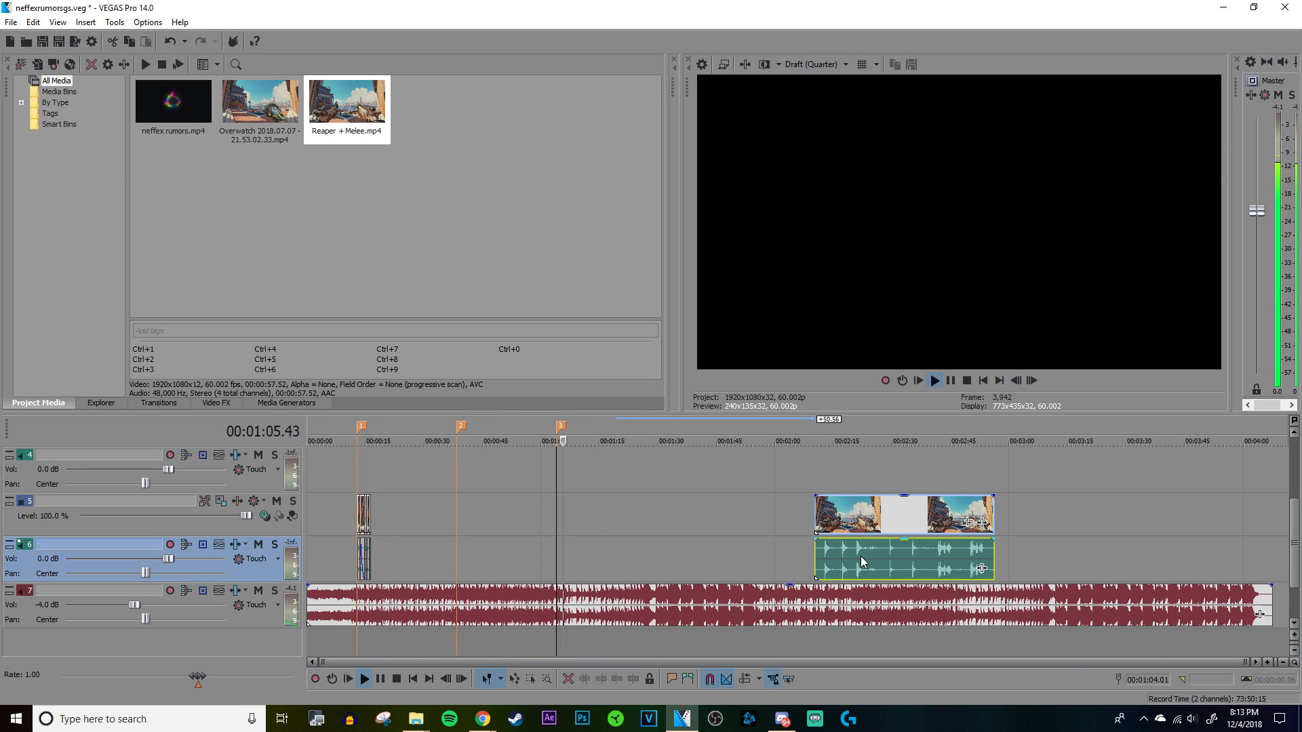
Step: Play the song on past the third marker and add a marker on the beat at 00:01:16.49
scroll(863, 557, up, 4)
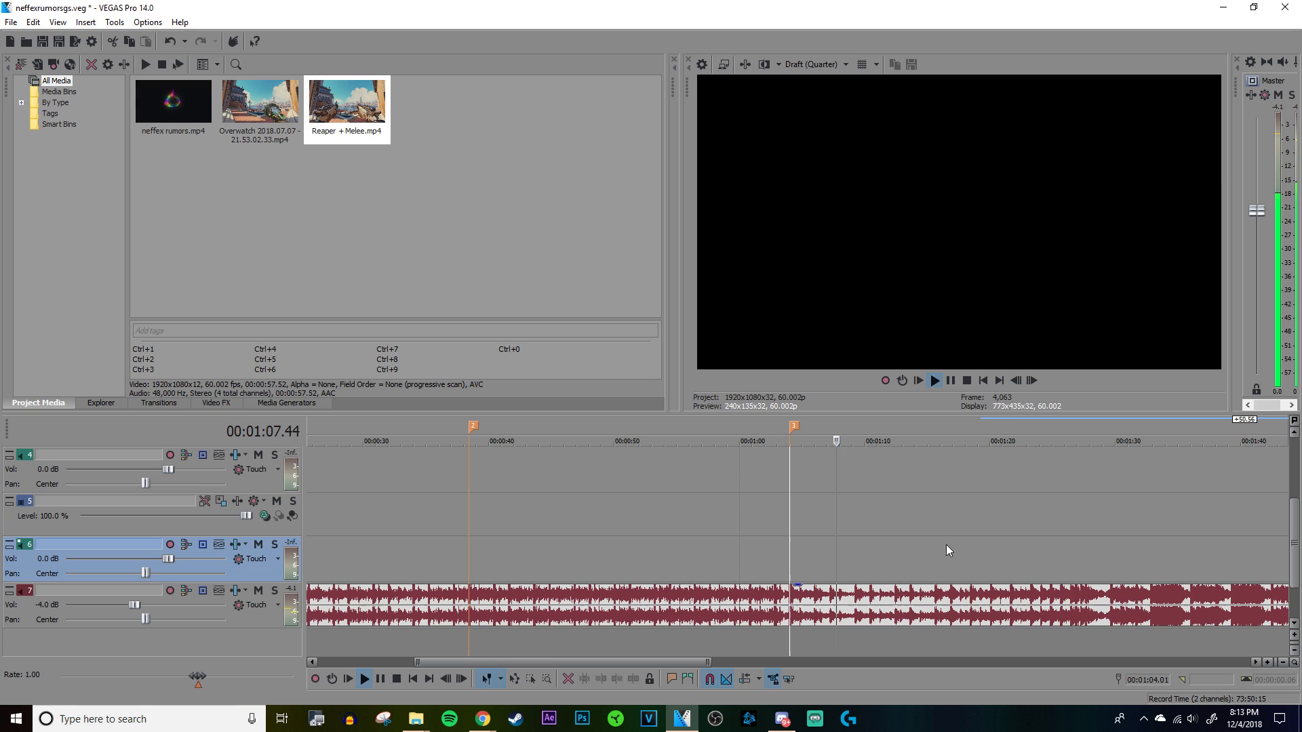
click(918, 532)
scroll(918, 531, up, 3)
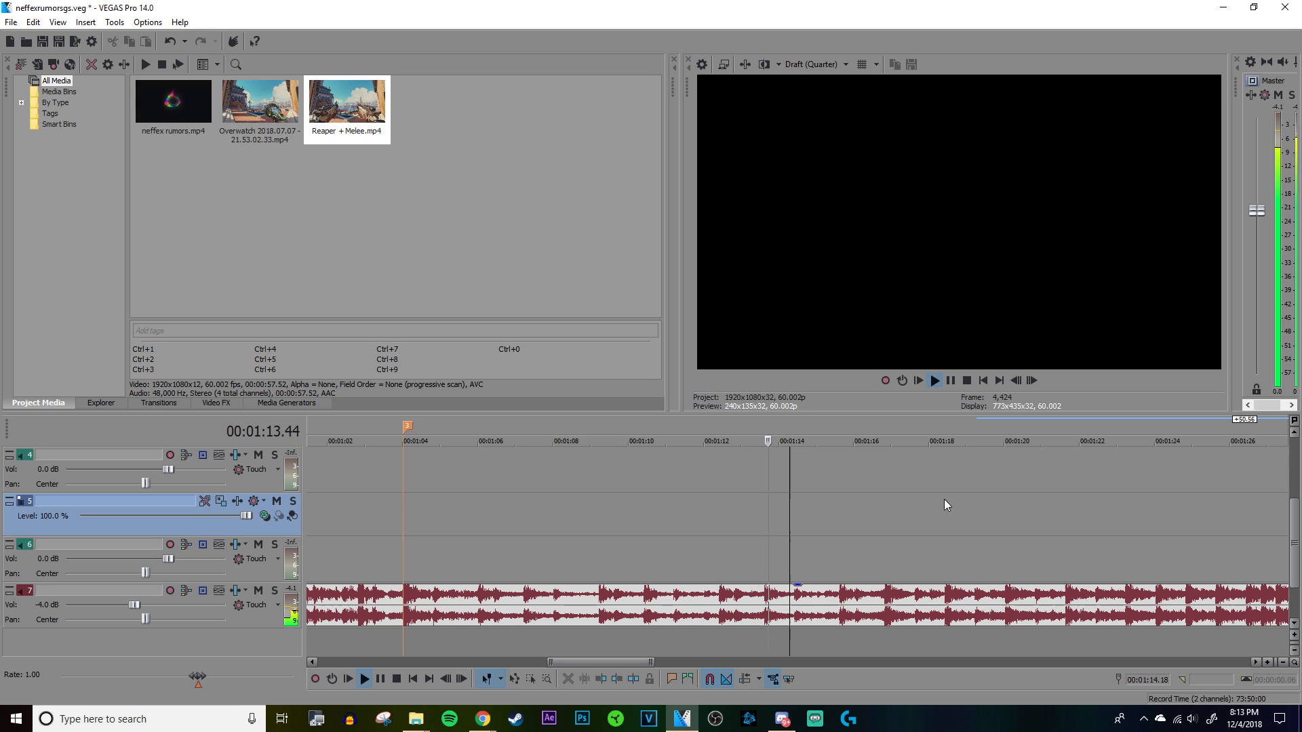
click(885, 549)
key(space)
scroll(801, 554, up, 10)
click(757, 559)
scroll(784, 555, down, 15)
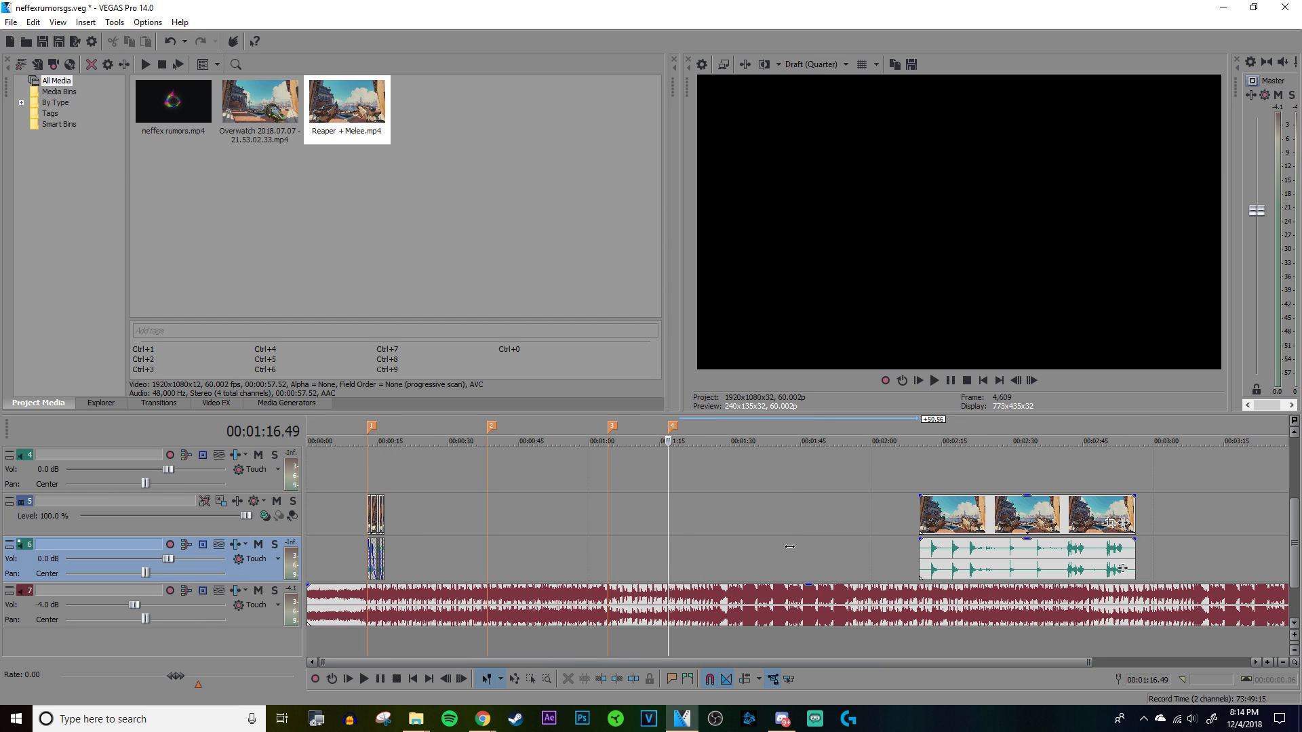
Step: Add a marker on the strong beat at about 00:01:29, where the waveform gets loud again
scroll(789, 546, up, 2)
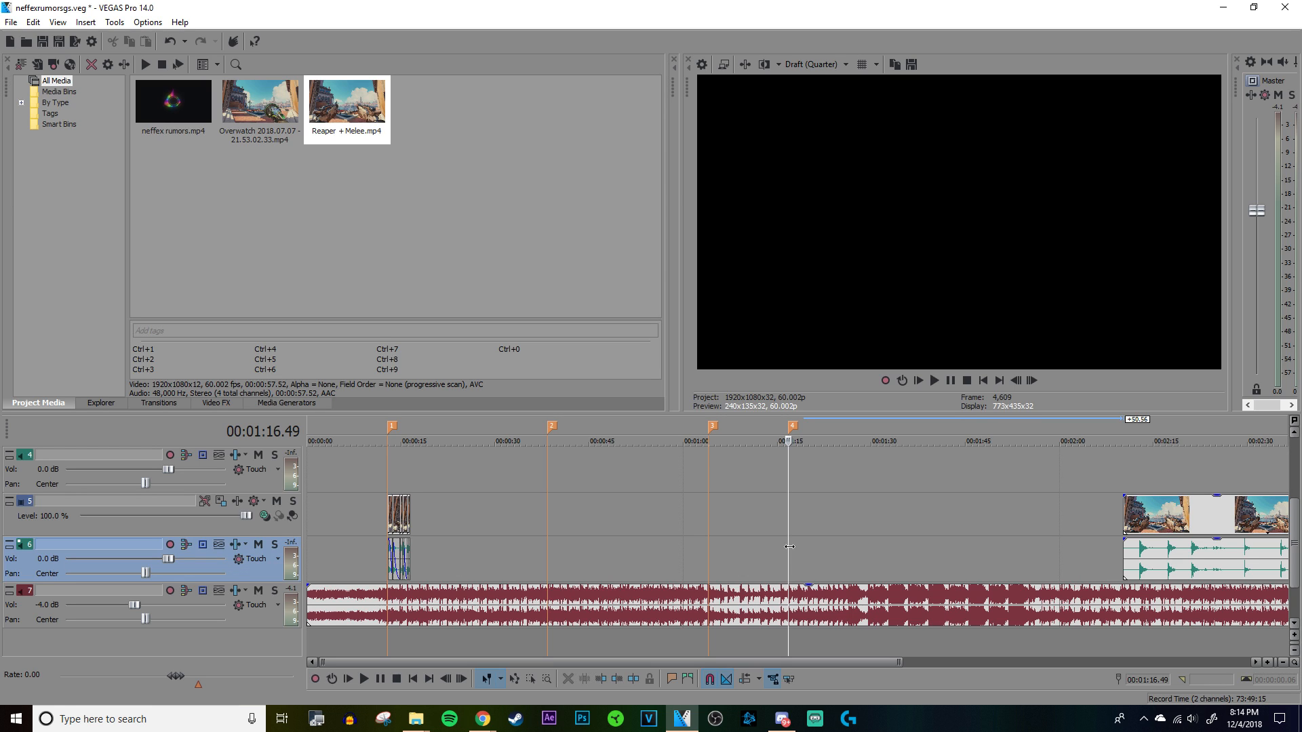
click(875, 526)
scroll(889, 519, up, 8)
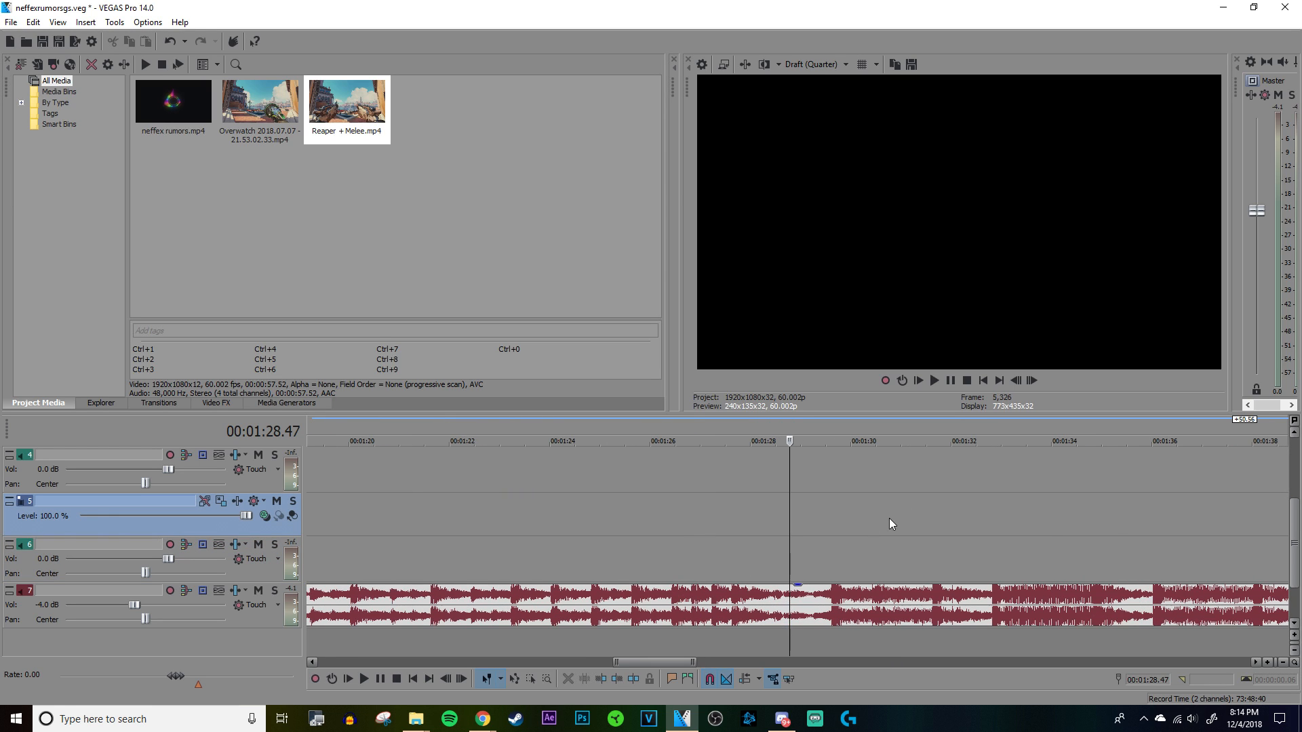
click(829, 563)
scroll(829, 563, up, 12)
click(872, 555)
scroll(868, 555, down, 6)
scroll(801, 537, down, 5)
Step: Play the song across the fifth marker, skipping ahead to about 00:01:32.15 to hear how the section continues
click(764, 535)
scroll(881, 547, up, 3)
key(space)
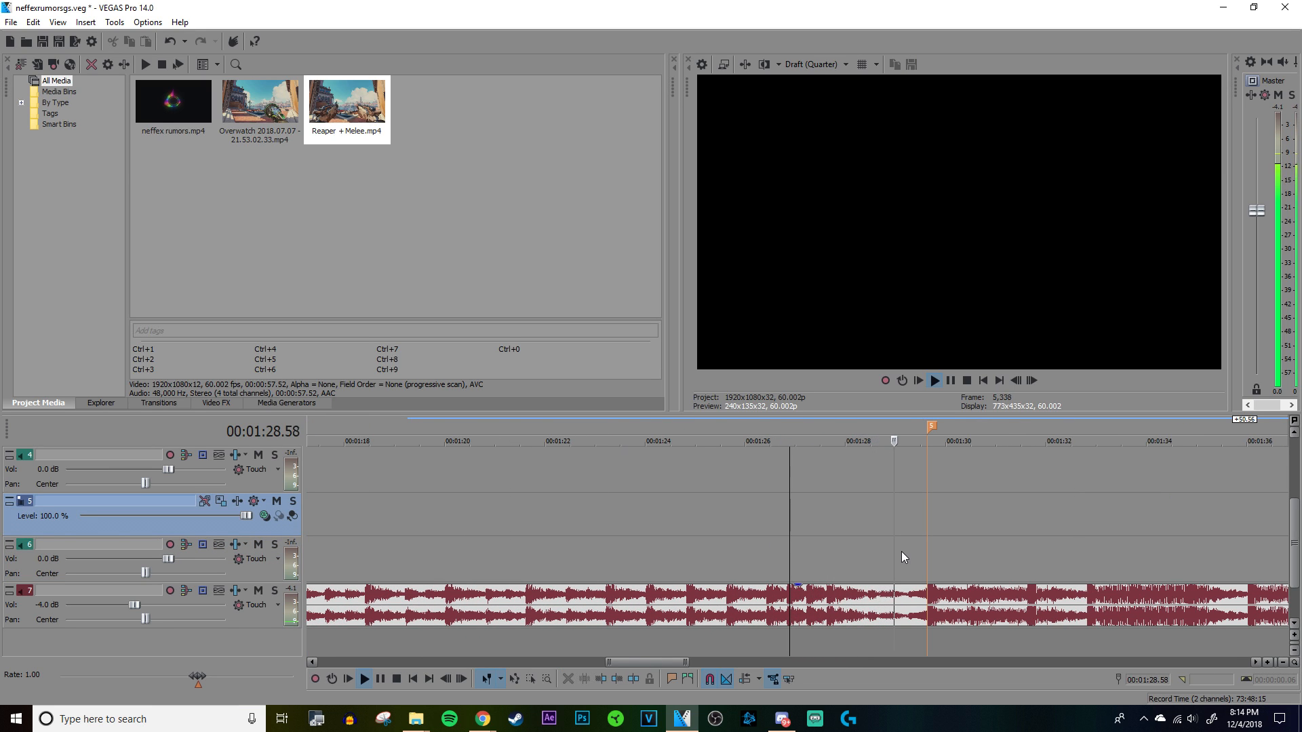
scroll(902, 551, down, 2)
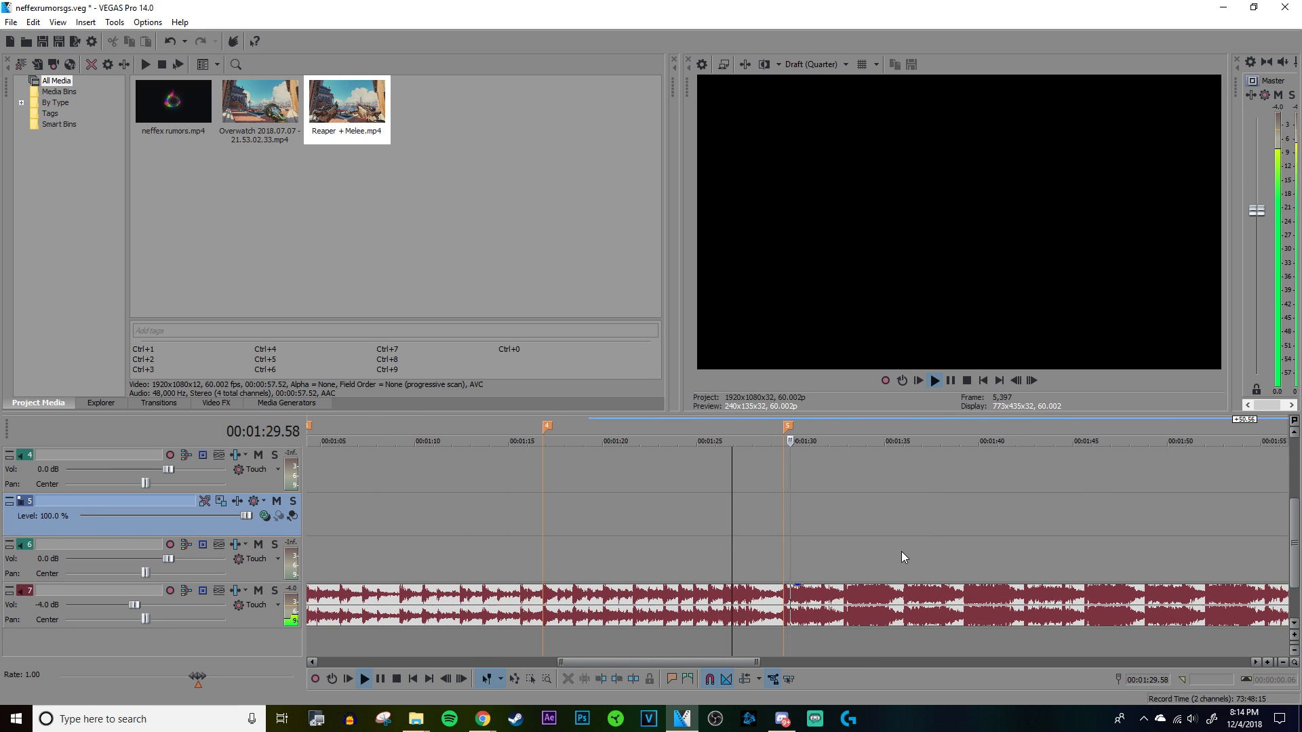
click(833, 540)
key(space)
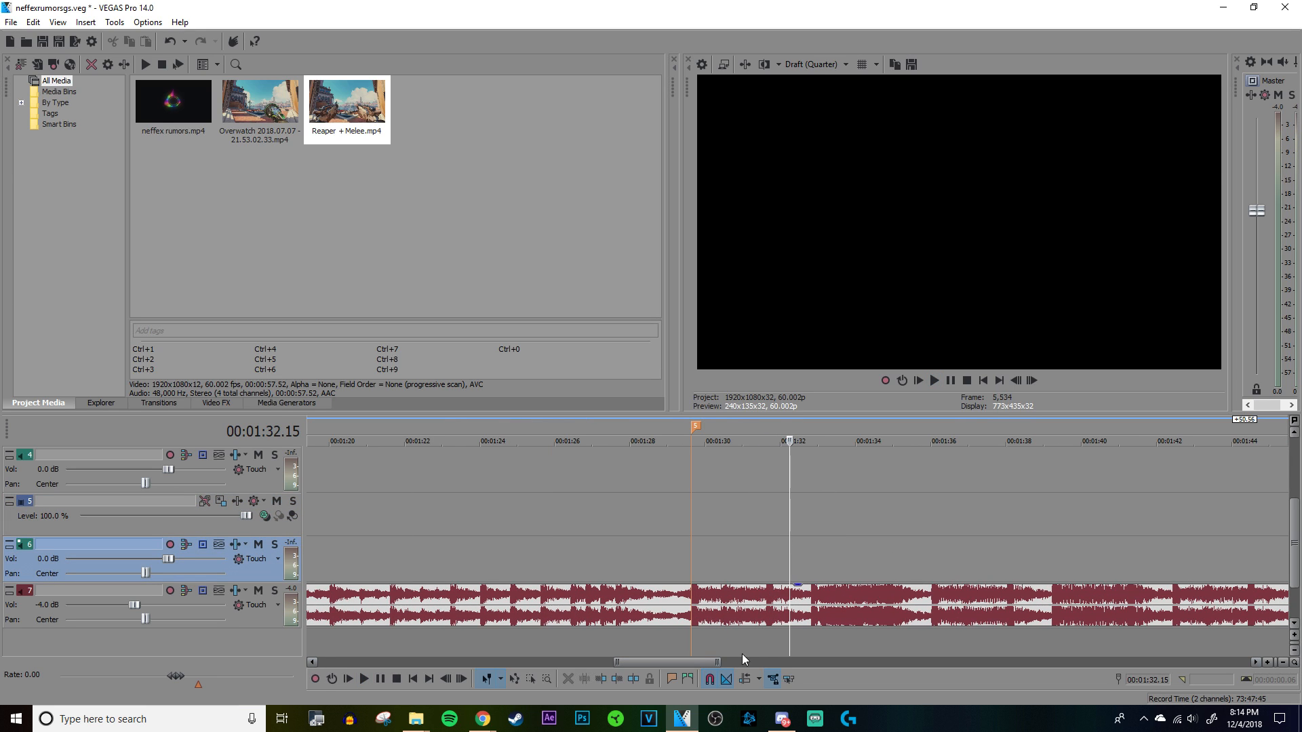
Step: Look over the section markers along the whole song and go back to the third marker at 00:01:04.01
scroll(861, 489, down, 3)
scroll(861, 490, down, 3)
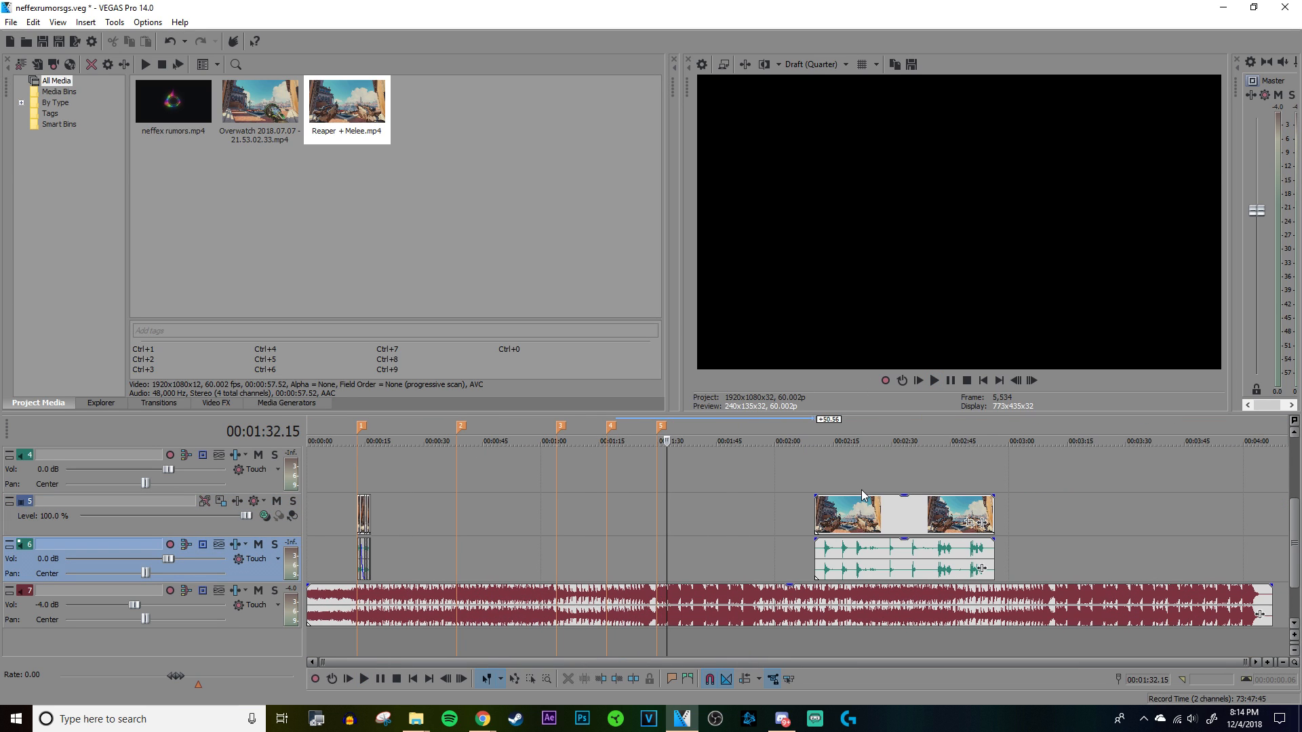
click(745, 571)
click(1194, 620)
click(1234, 615)
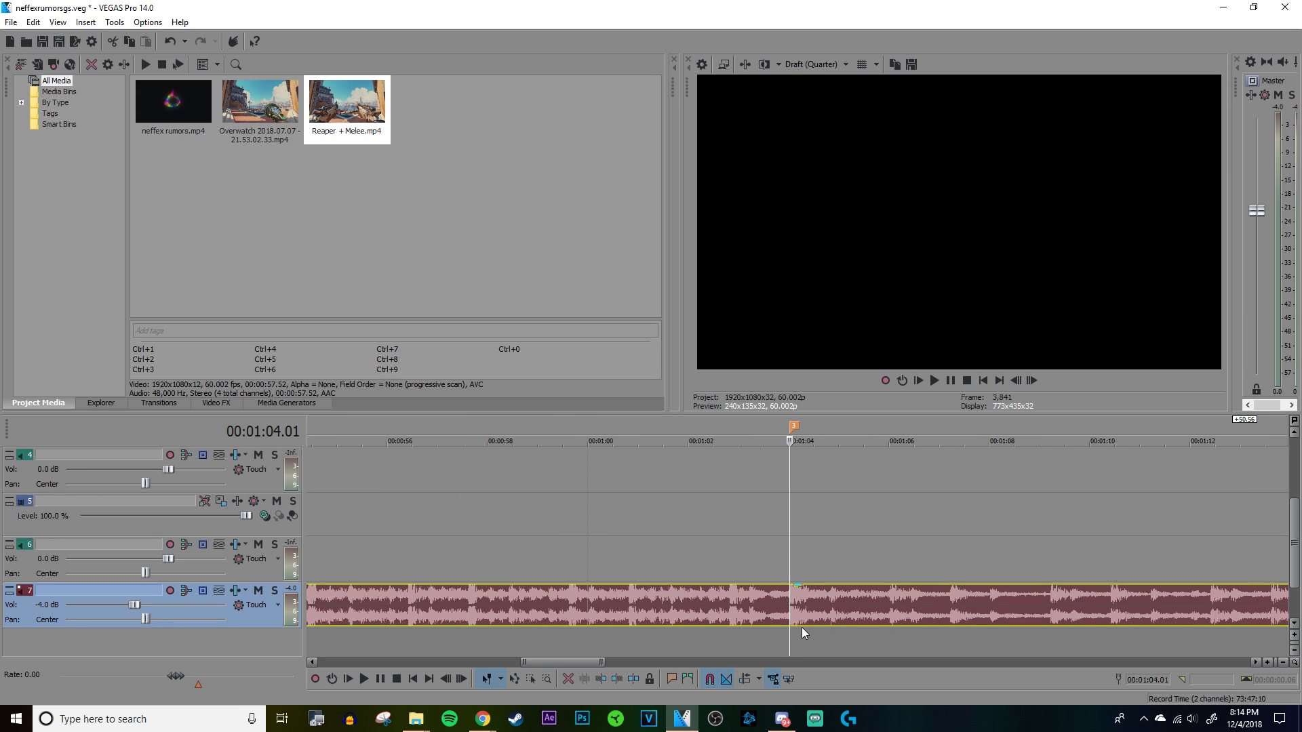
scroll(801, 627, down, 3)
scroll(870, 605, up, 1)
scroll(779, 597, down, 4)
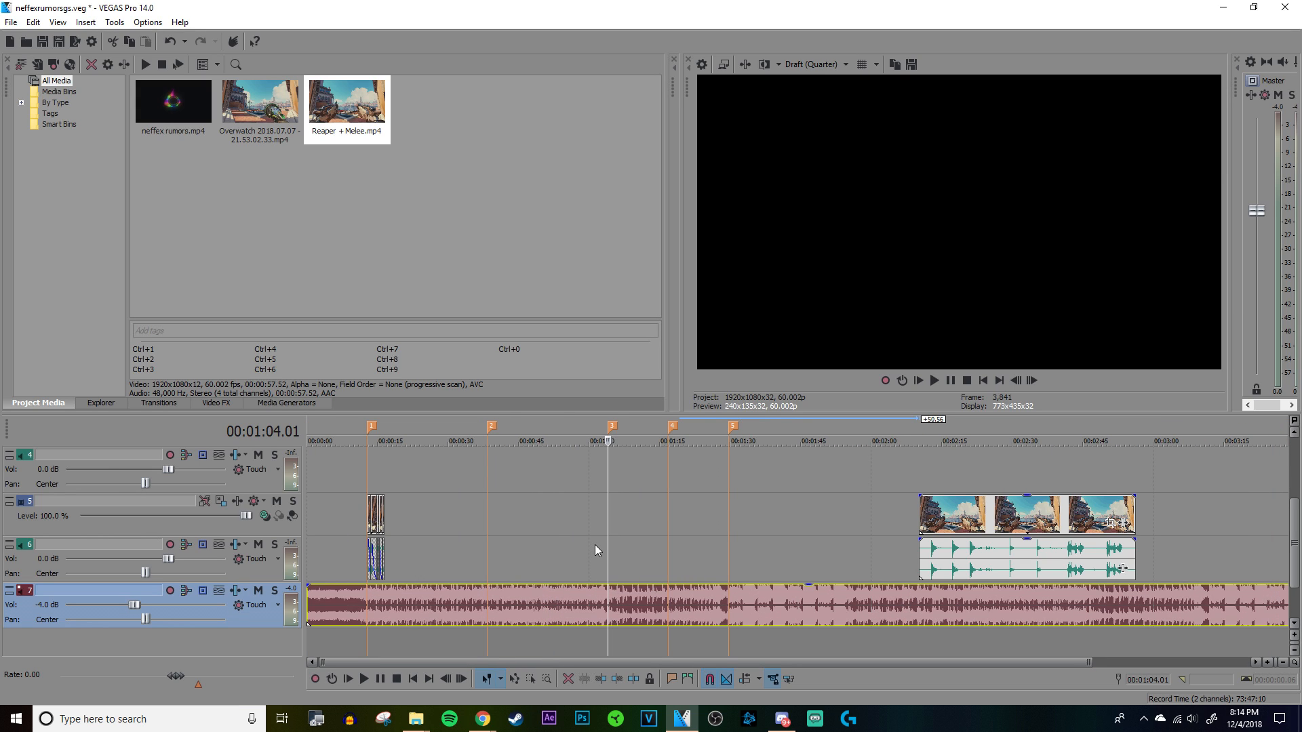
Step: Play the song from the second marker at 00:00:38.25 and replay it from about 00:00:39.47 and 00:00:40.03
click(486, 485)
scroll(1012, 563, up, 8)
key(space)
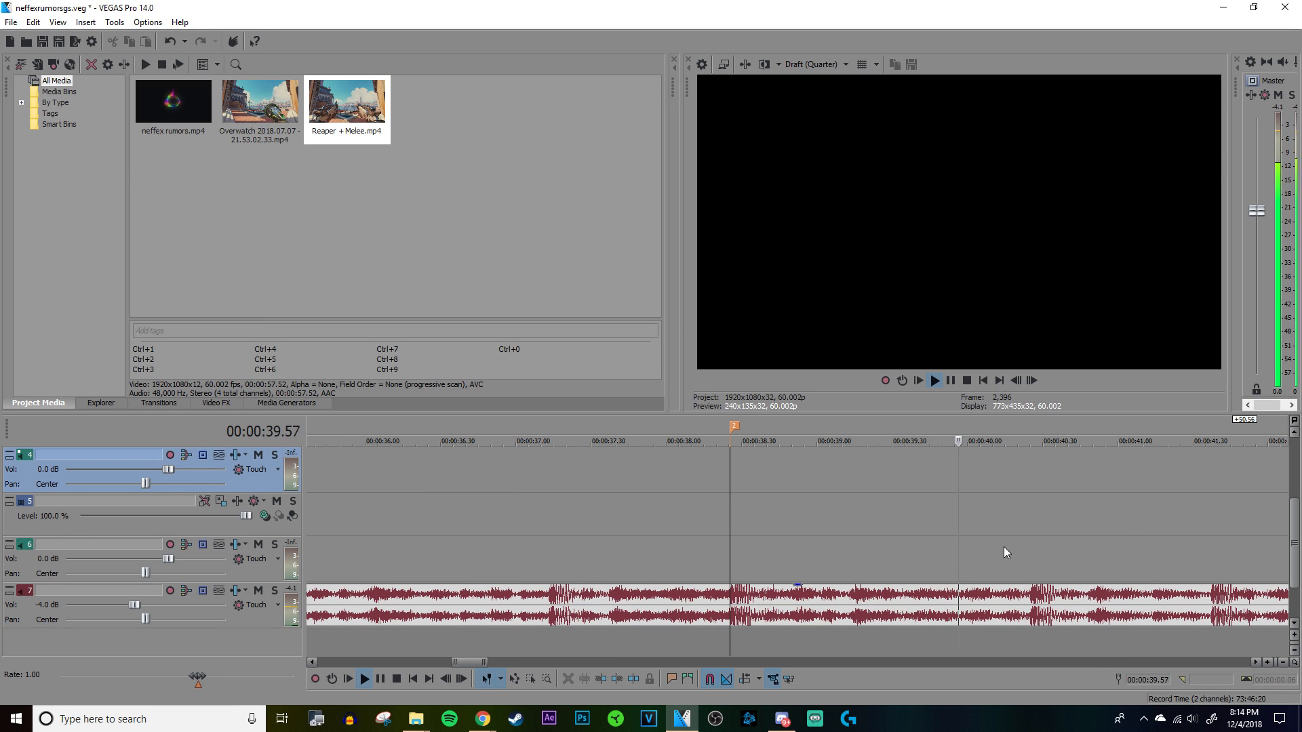
click(966, 543)
key(space)
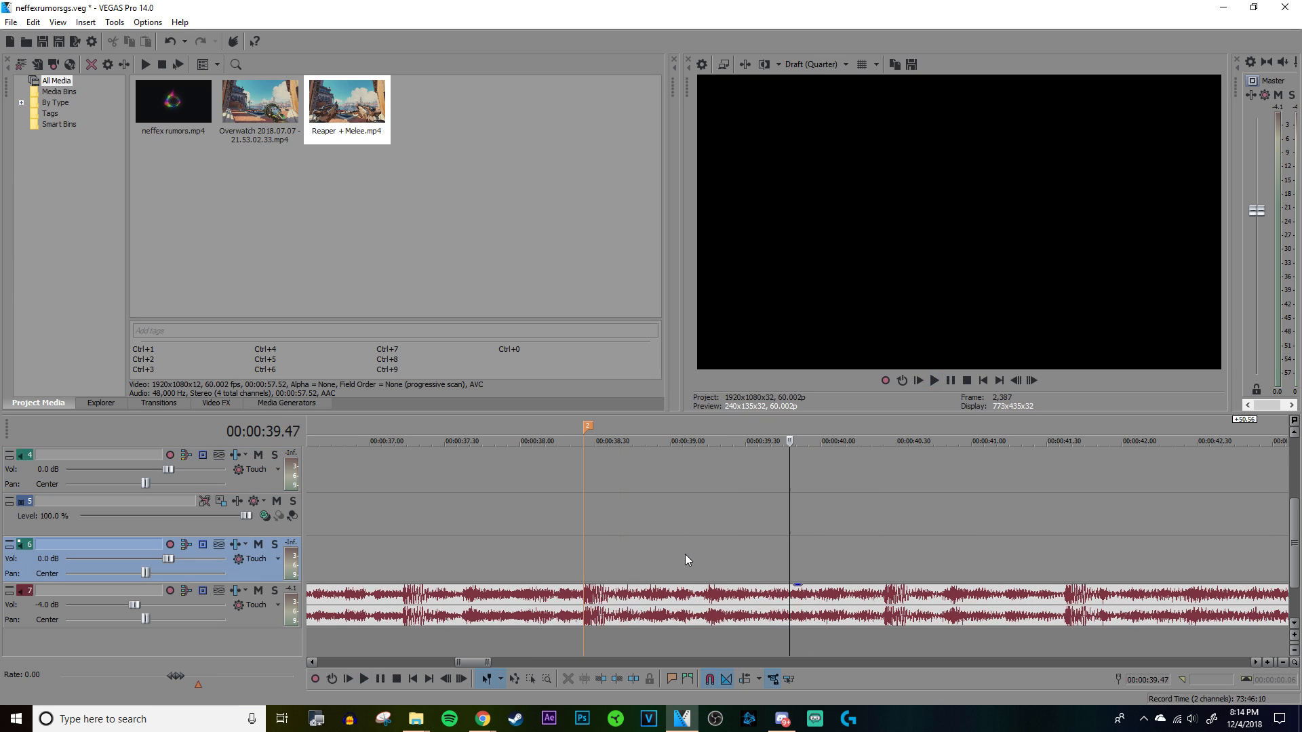
scroll(779, 560, up, 3)
key(space)
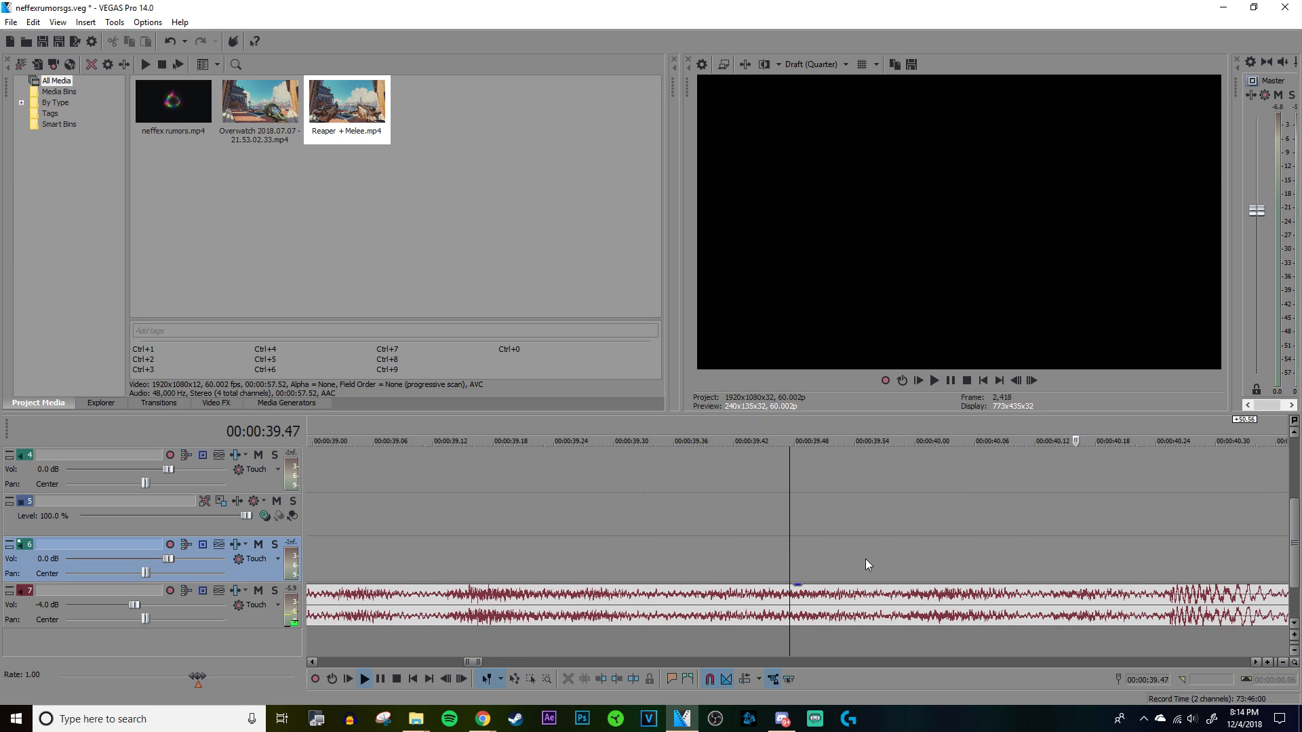
click(920, 560)
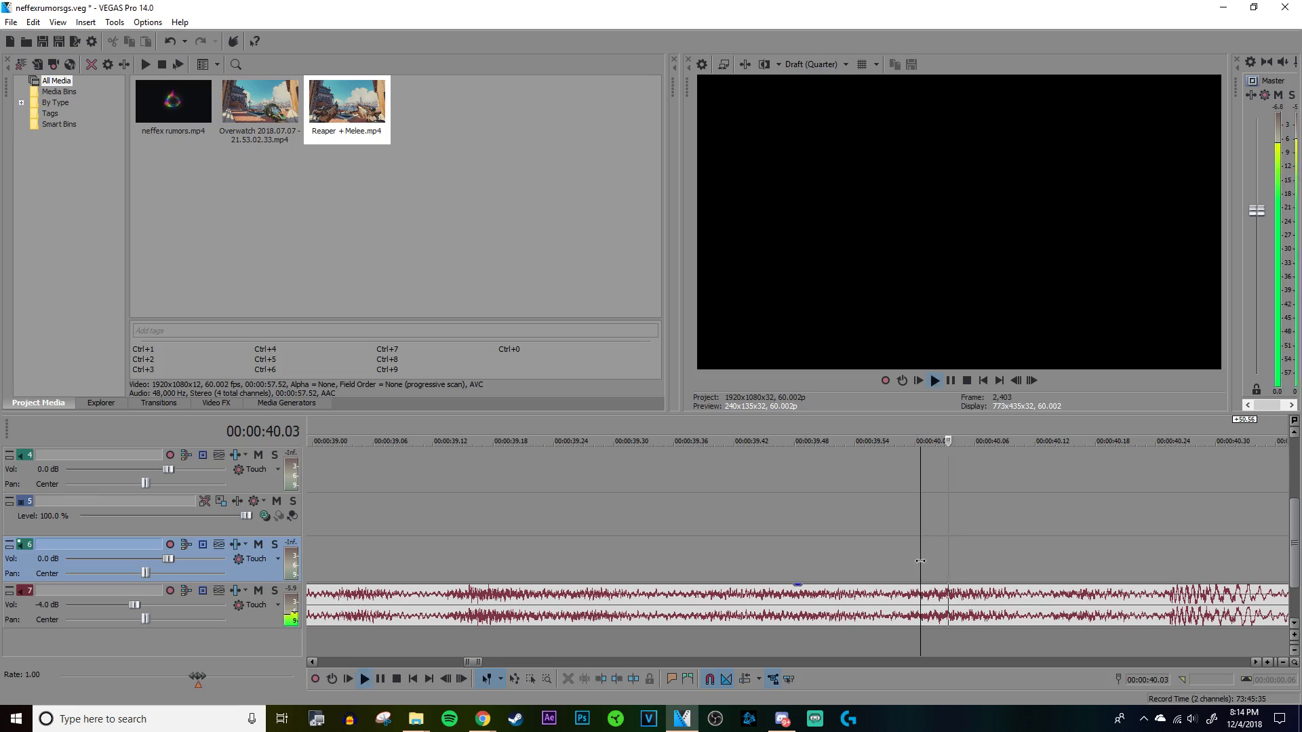
key(space)
scroll(920, 561, down, 5)
Step: Bring the Ana + Melee clip from the RialtoGSPack folder onto the timeline, starting at the second marker
mouse_move(420, 720)
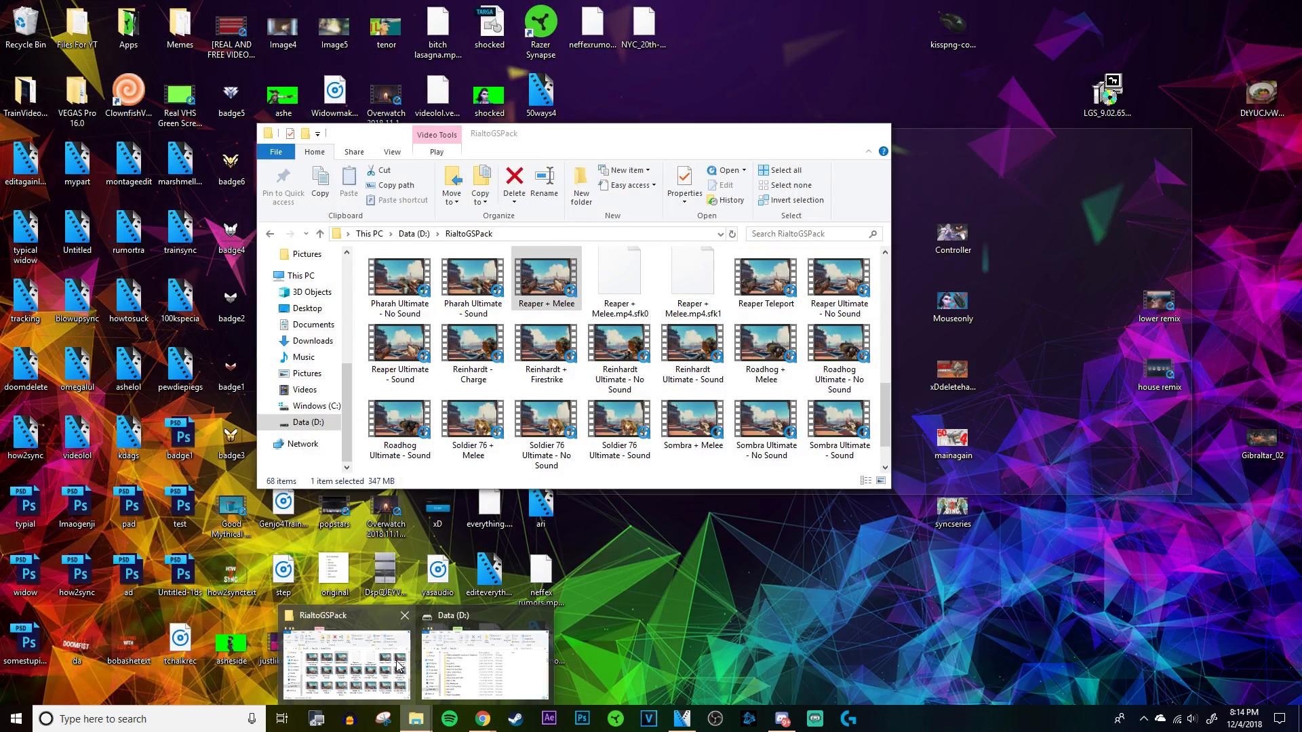
click(398, 666)
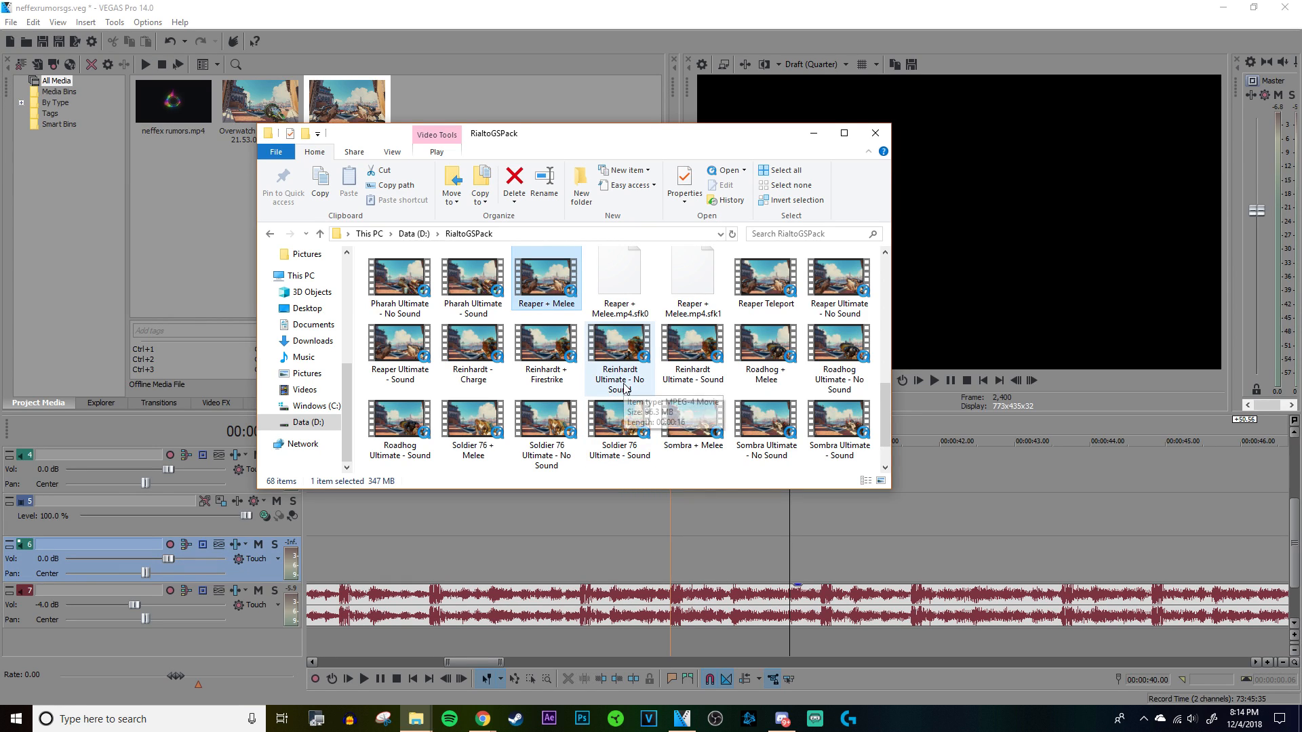
scroll(624, 389, up, 6)
scroll(753, 610, down, 3)
drag(399, 273, 771, 527)
Step: Set the Ana + Melee video event to Disable resample and normalize its audio event
right_click(807, 524)
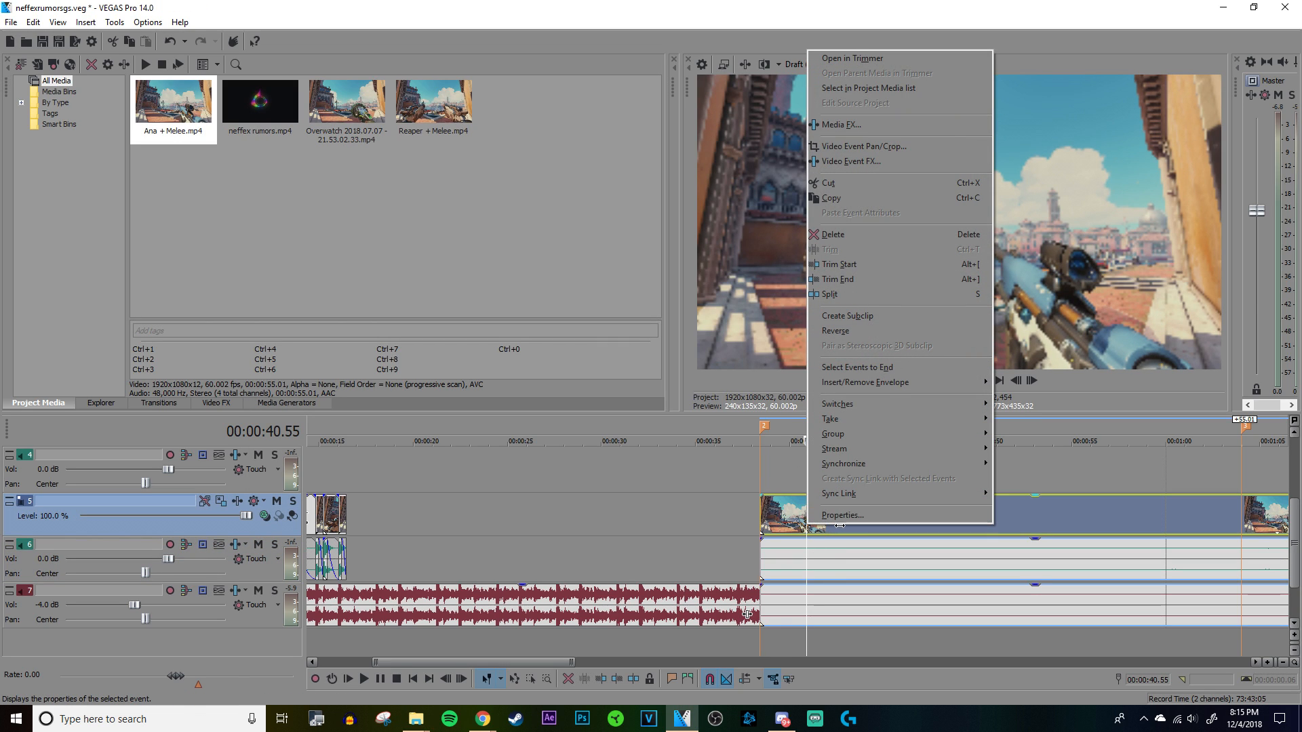
click(841, 515)
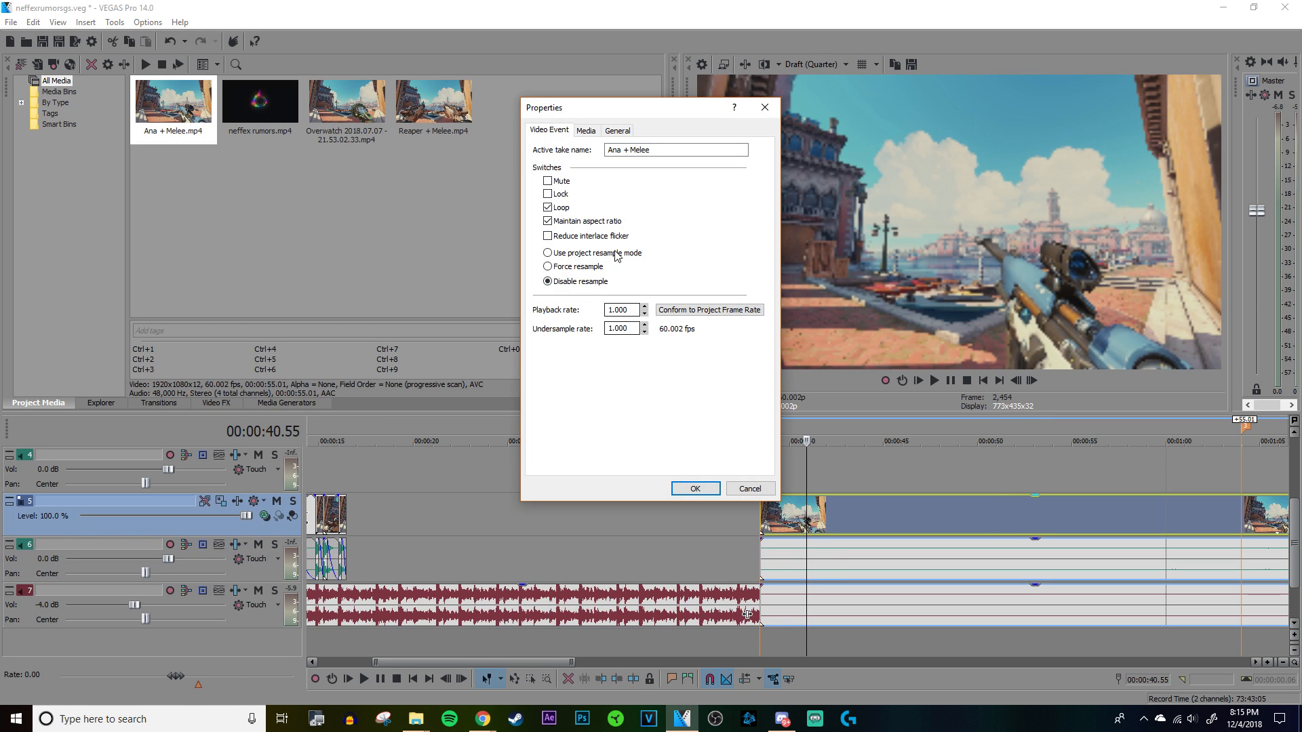
click(695, 489)
right_click(869, 563)
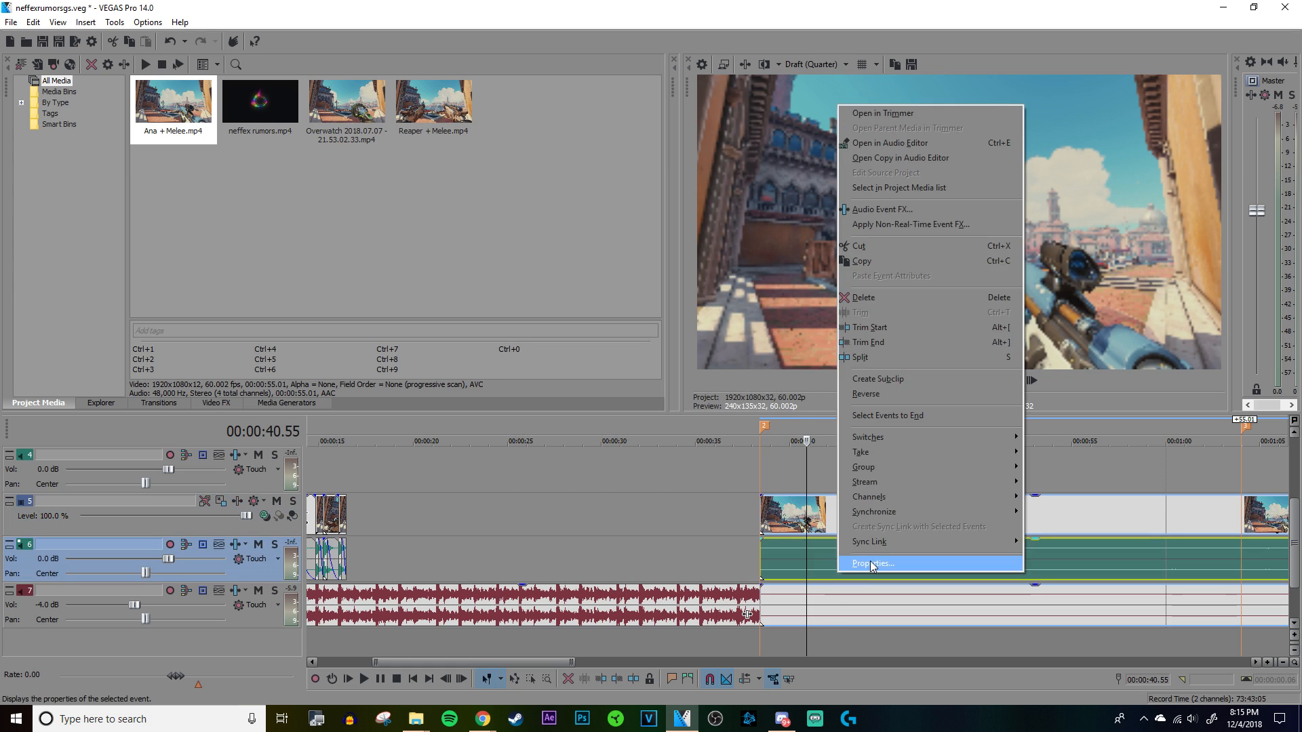
click(870, 560)
click(674, 496)
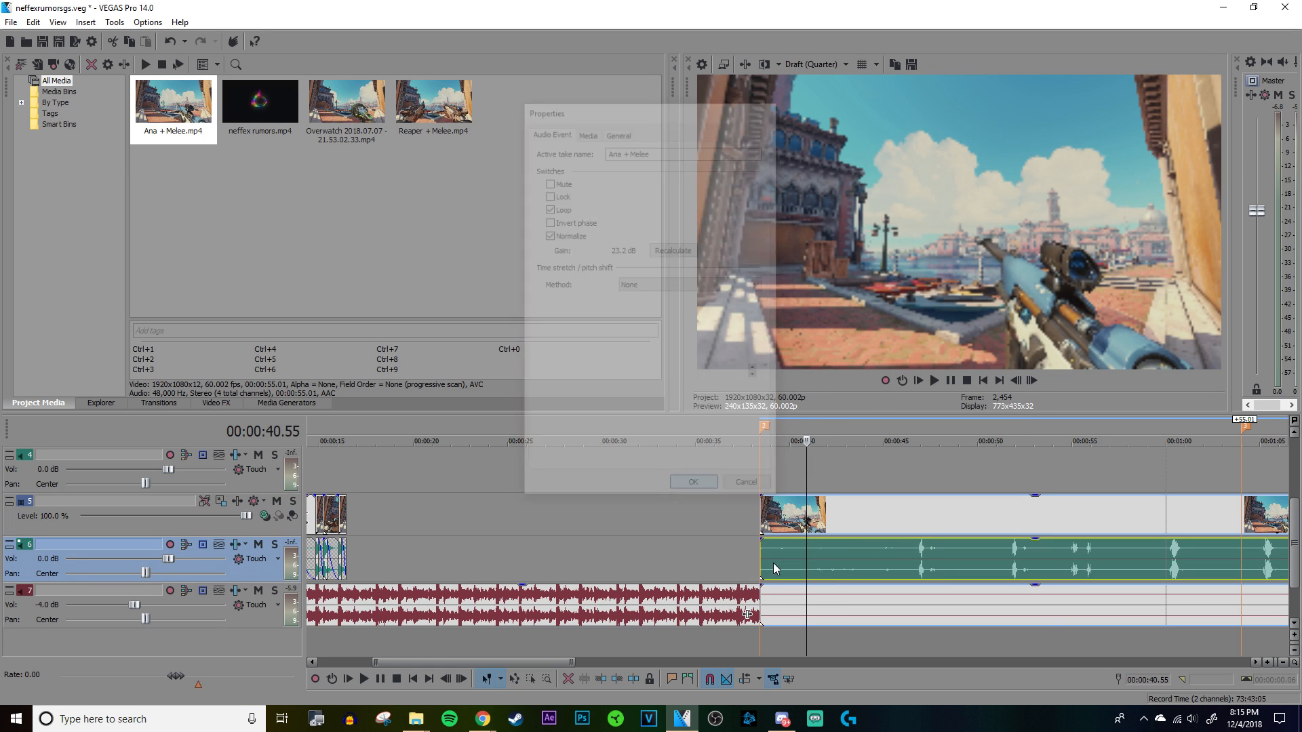
Step: Delete the Ana clip's second audio event from the song track
click(873, 604)
right_click(873, 605)
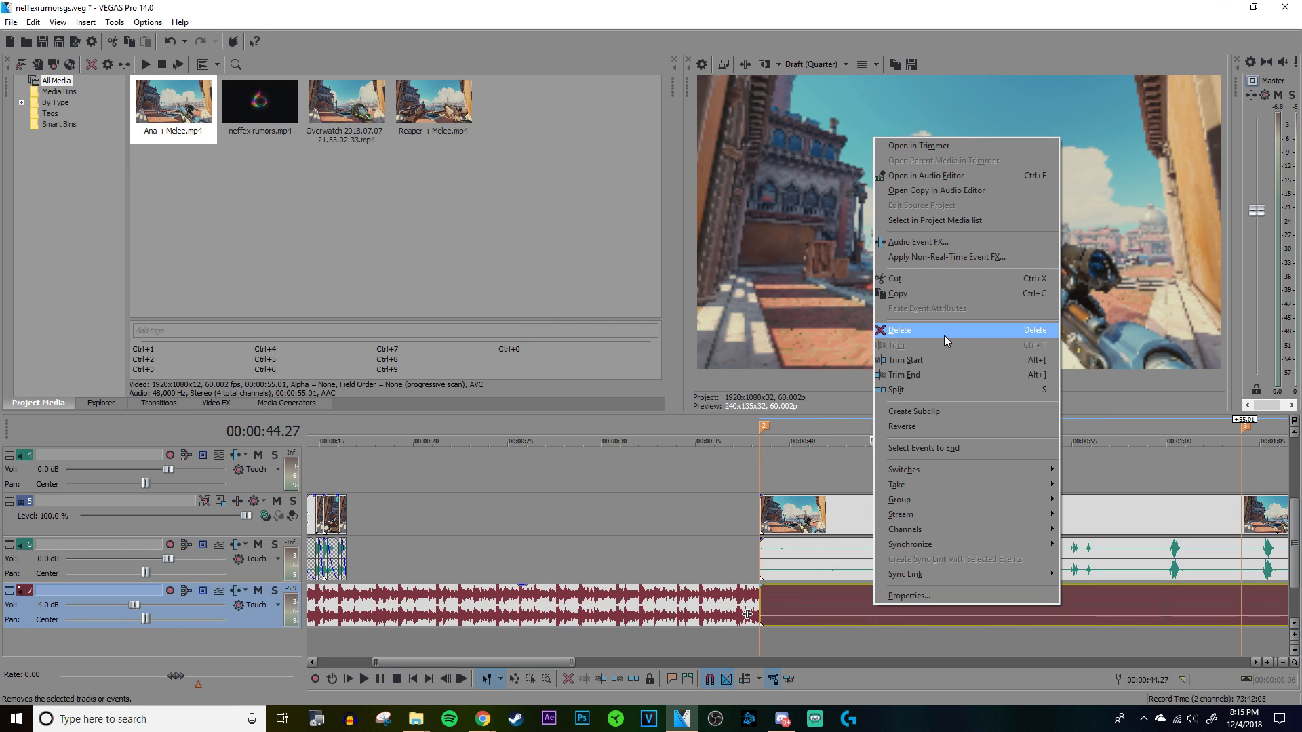
click(943, 335)
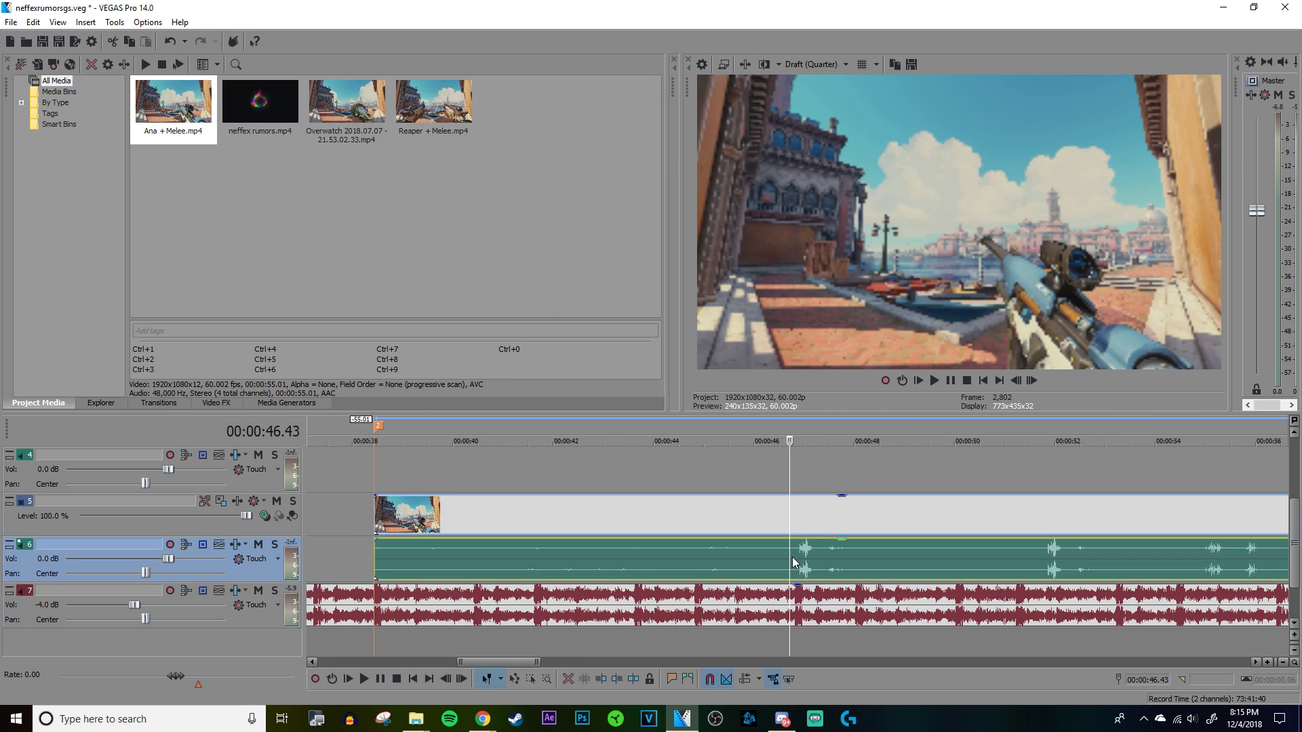
Step: Split the Ana clip just before its gunshot at 00:00:46.53 and delete the part in front of it
scroll(792, 556, up, 5)
click(836, 559)
scroll(837, 559, up, 3)
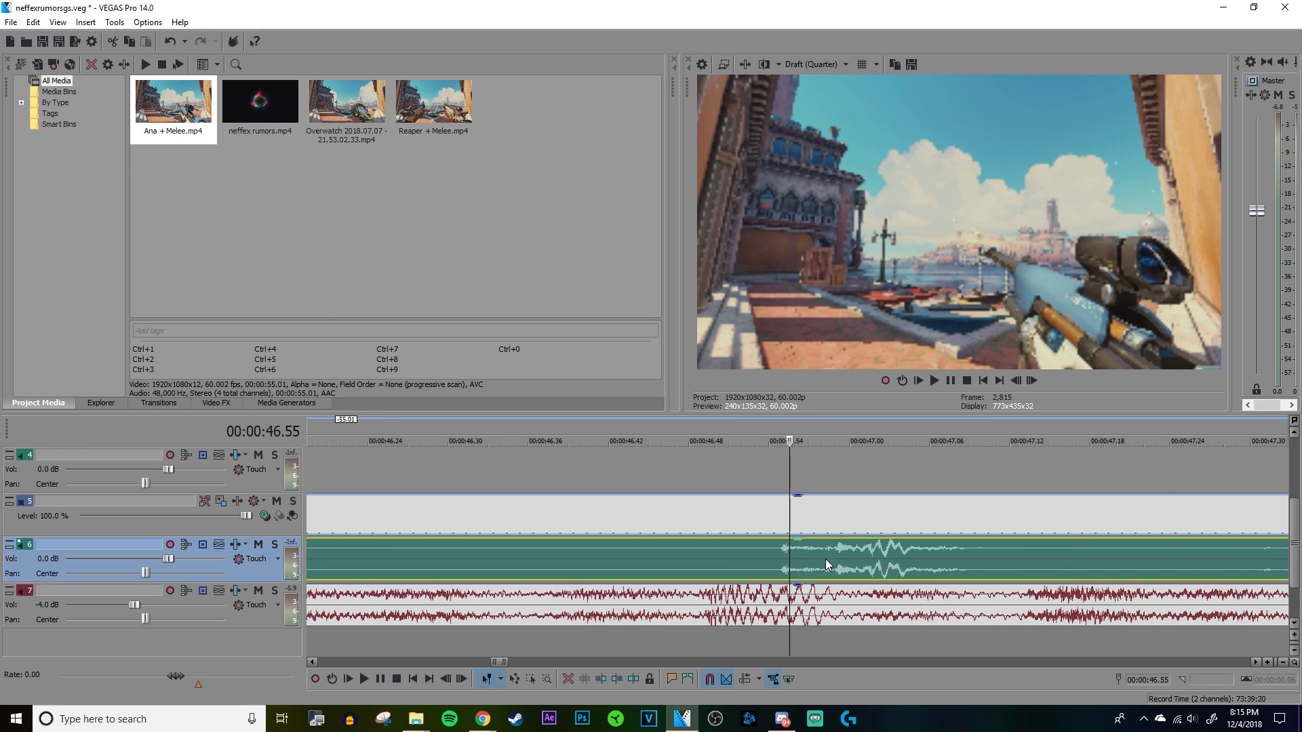
click(784, 564)
click(776, 559)
scroll(776, 559, up, 3)
scroll(759, 568, down, 3)
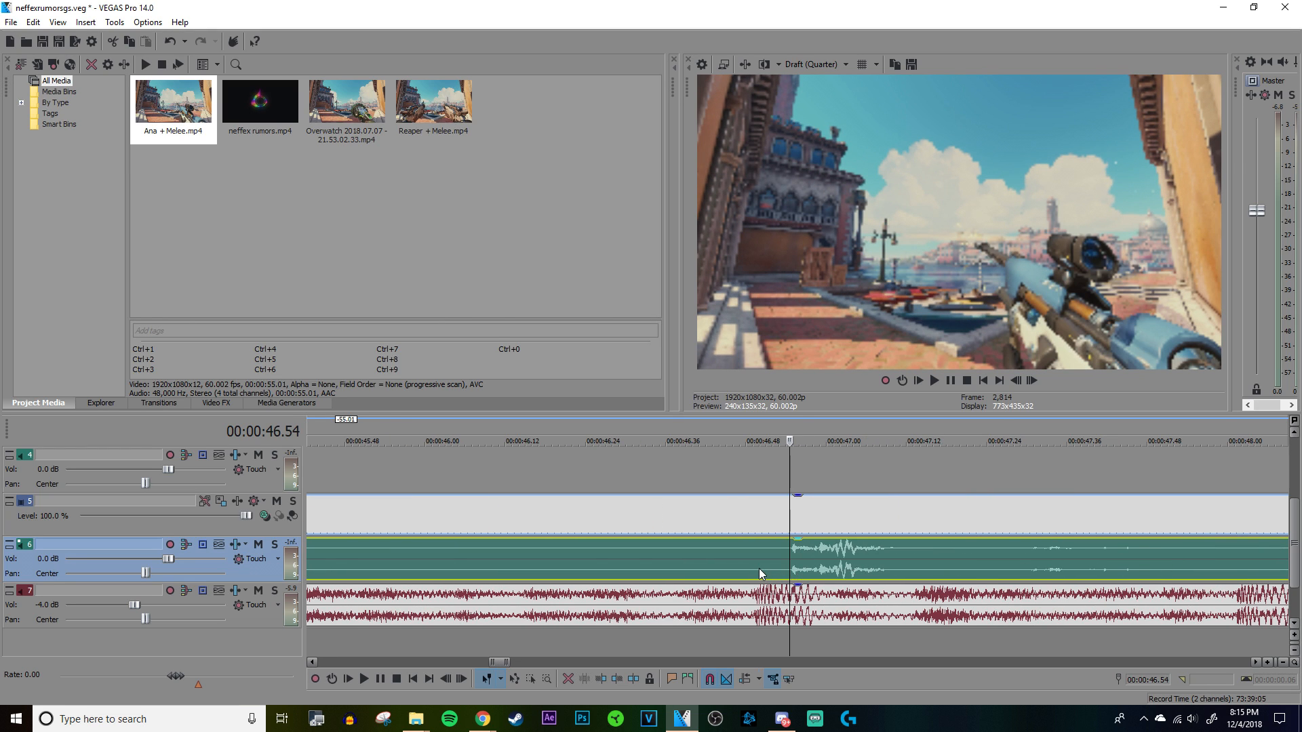
click(779, 562)
key(s)
right_click(718, 550)
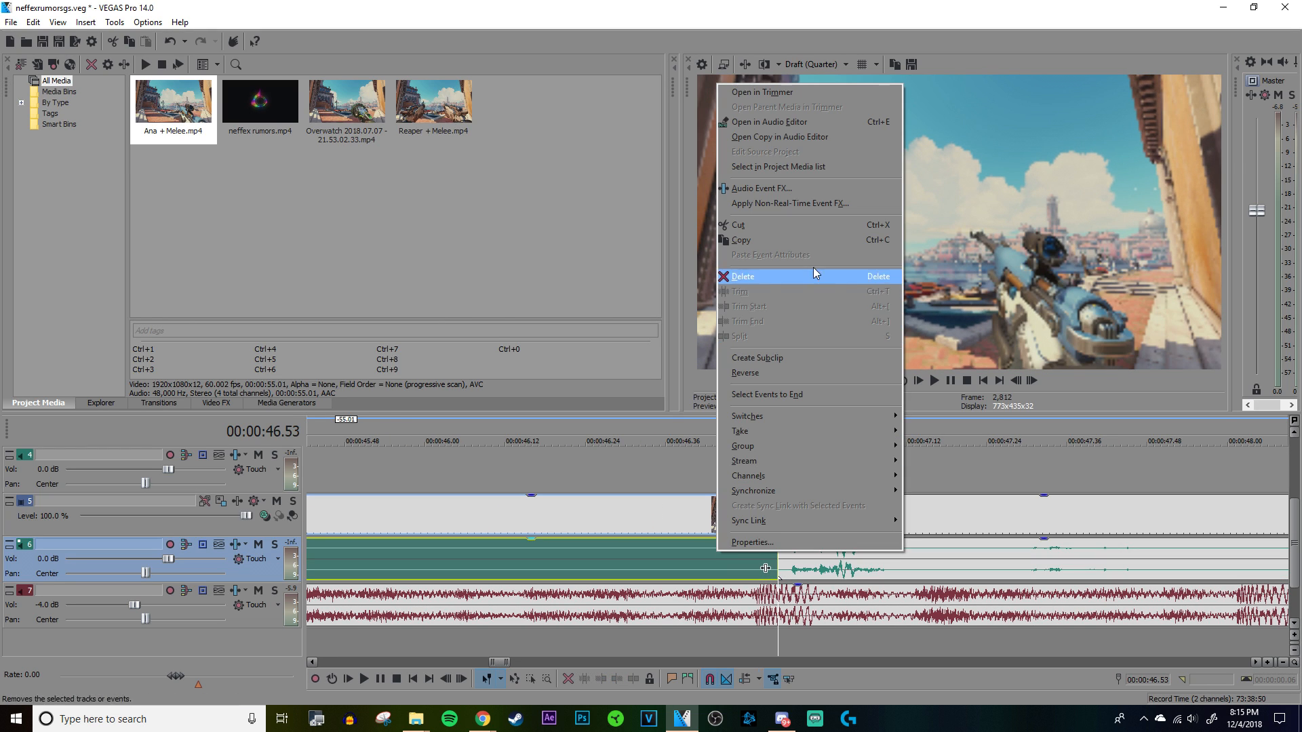
click(814, 273)
Step: Split the Ana clip after the shot at 00:00:47.18 and cut off its lead-in before 00:00:46.59
click(944, 566)
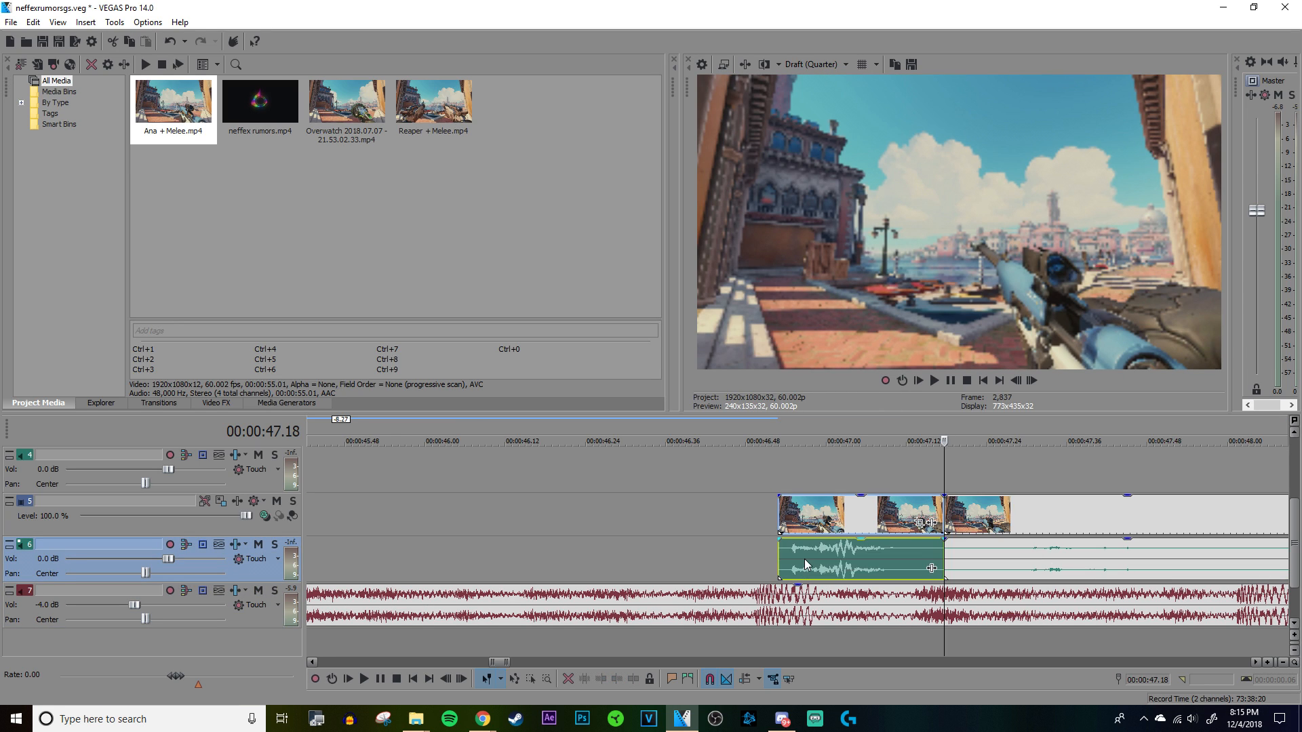
click(804, 559)
scroll(941, 550, up, 3)
click(853, 556)
scroll(851, 557, up, 5)
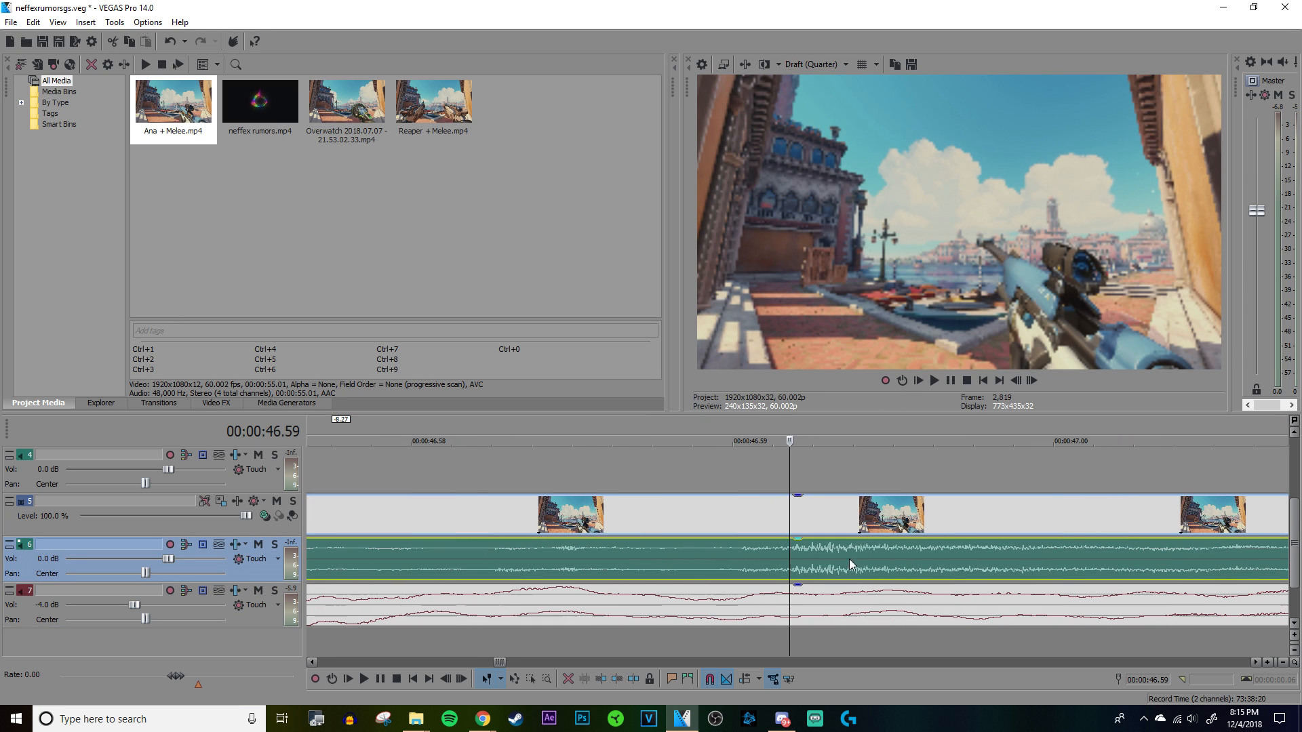
scroll(796, 557, down, 6)
key(s)
right_click(768, 554)
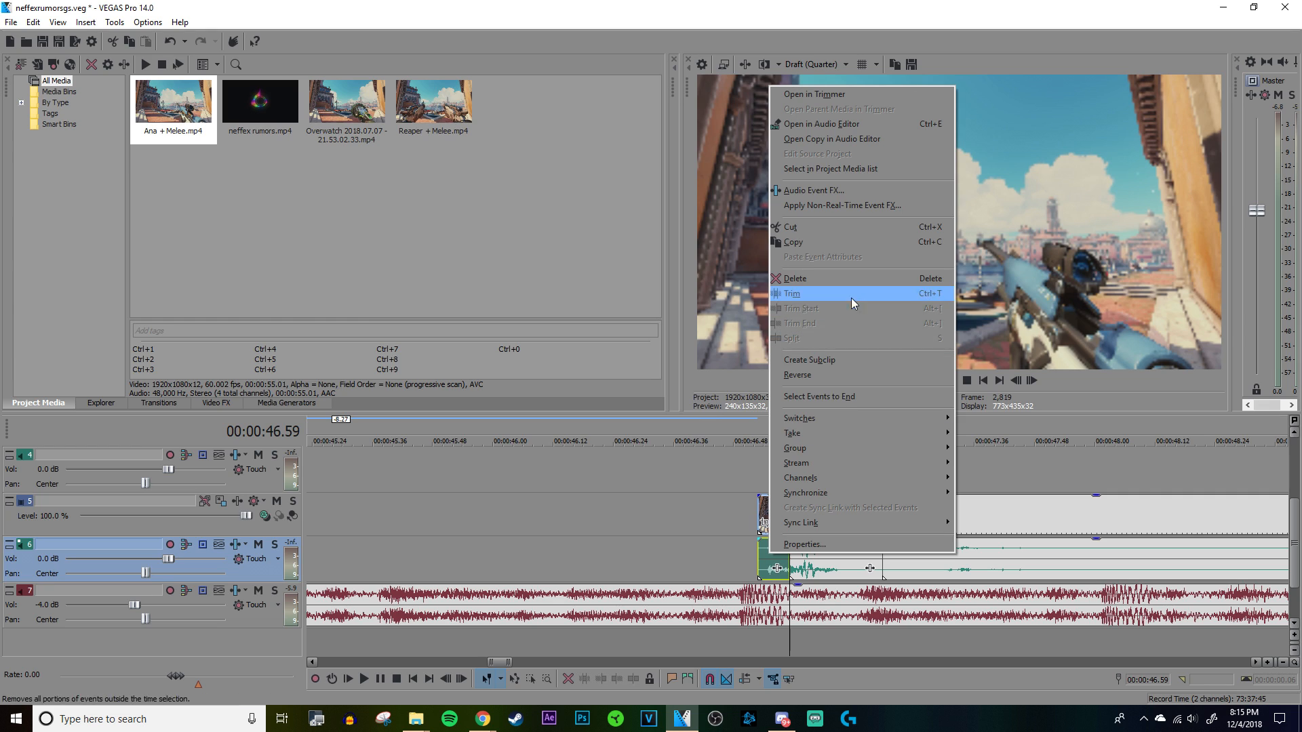
click(850, 279)
Step: Play the trimmed Ana shot and recalculate the normalization gain of its audio event
key(space)
key(space)
right_click(831, 556)
click(859, 546)
click(673, 251)
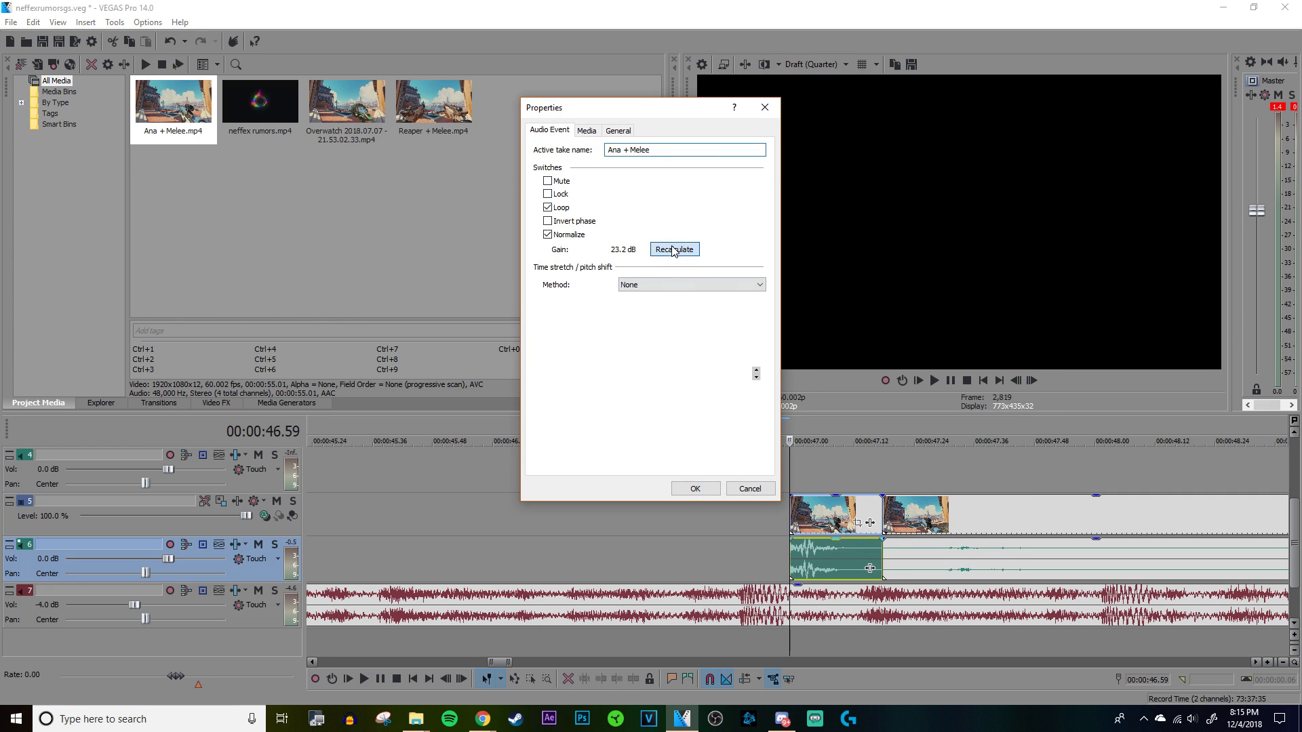
click(680, 494)
Step: Move the trimmed Ana shot with its audio back near the second marker, to about 00:00:39.14
scroll(793, 560, down, 5)
mouse_move(798, 565)
mouse_down()
mouse_move(11, 526)
mouse_move(542, 552)
mouse_move(1290, 551)
mouse_move(990, 558)
mouse_up()
click(958, 502)
scroll(956, 503, up, 4)
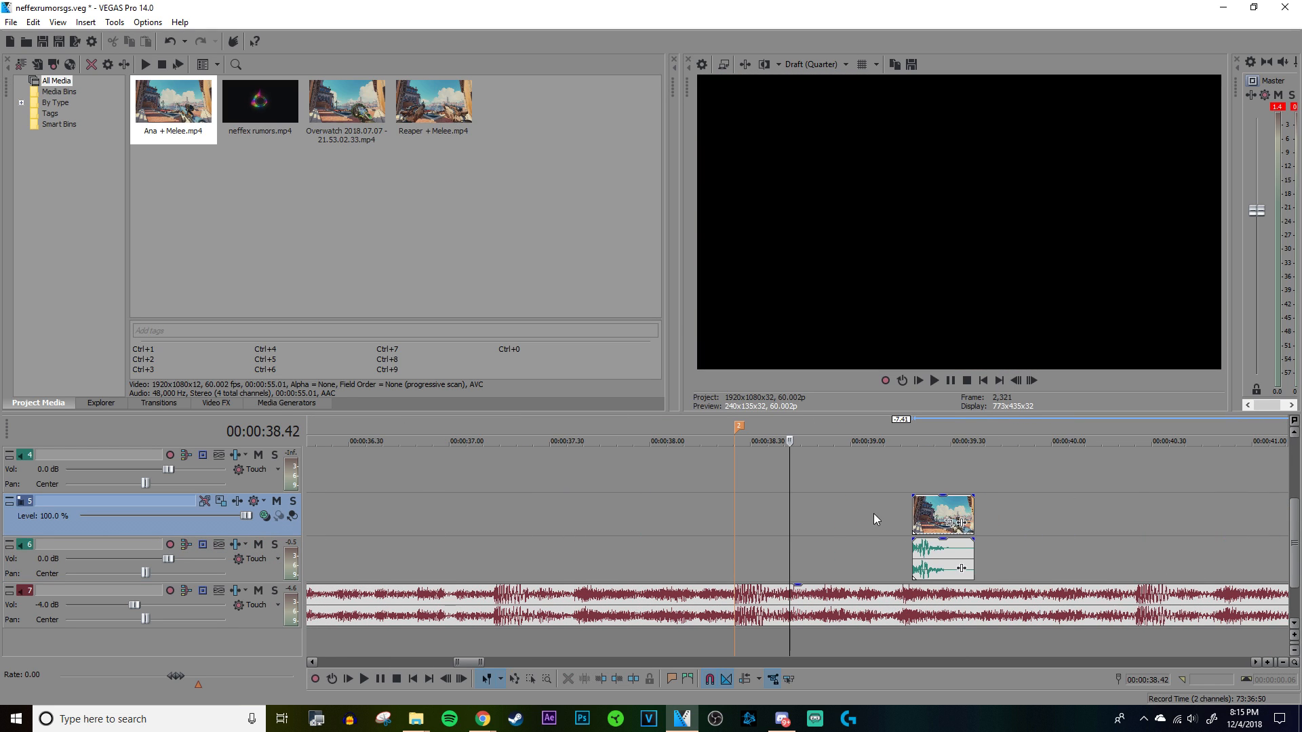
click(734, 491)
Step: Duplicate the two Reaper clips starting at 00:00:14.49, with their audio, to about 00:00:36.20 ahead of the second marker
scroll(735, 492, down, 5)
click(400, 474)
scroll(475, 475, up, 3)
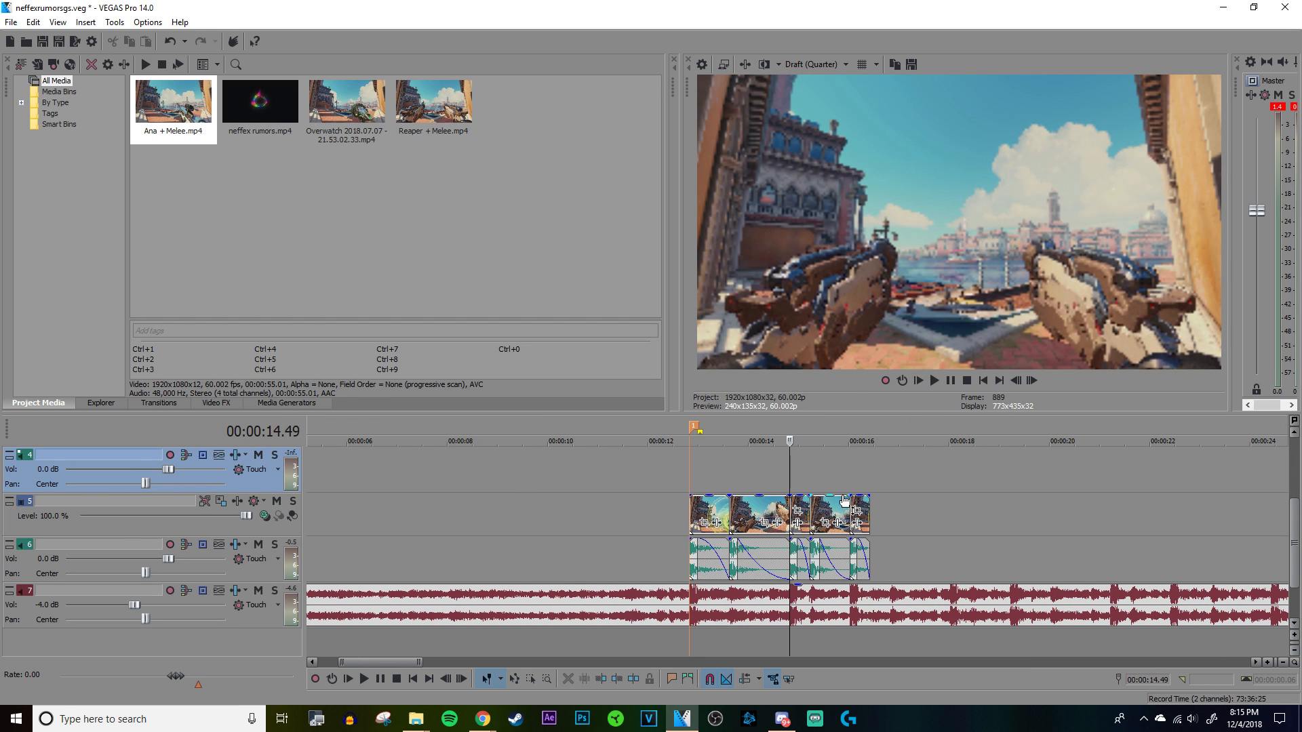
scroll(817, 477, up, 3)
drag(817, 477, 906, 520)
scroll(904, 521, down, 3)
click(484, 676)
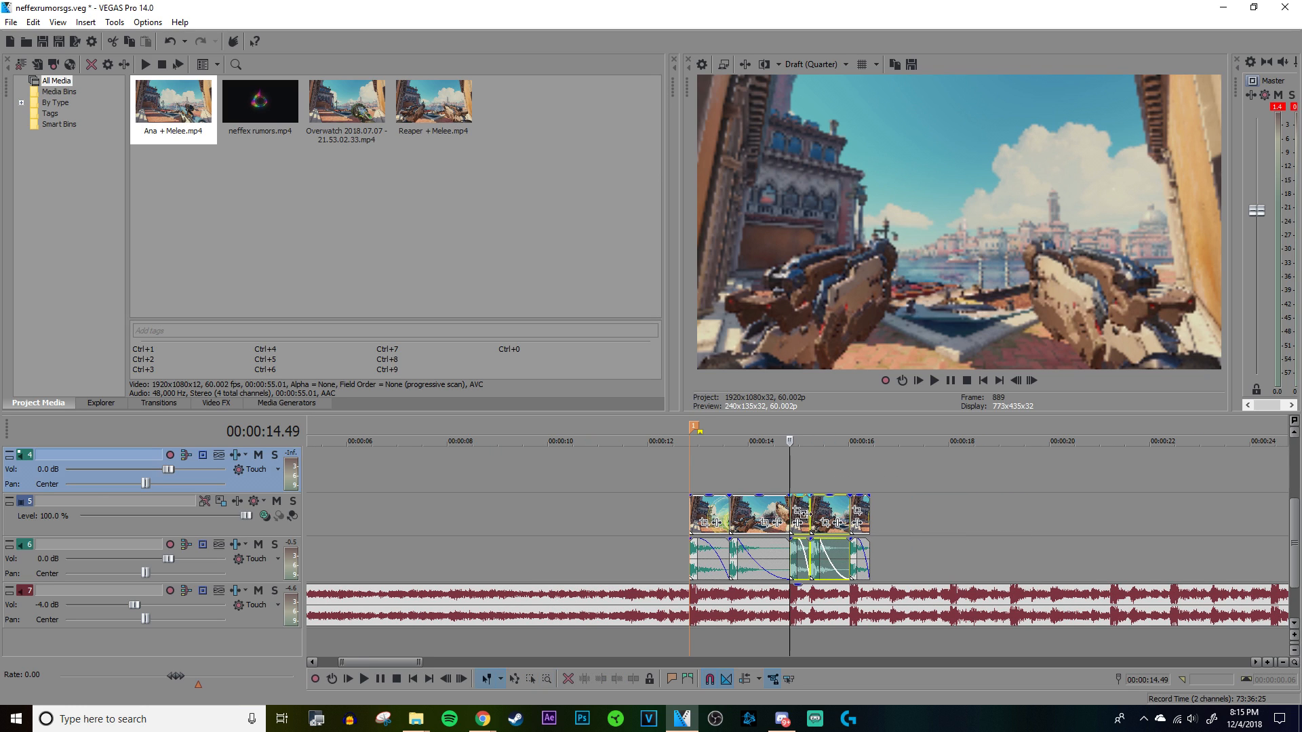
scroll(814, 516, right, 12)
drag(805, 511, 918, 559)
drag(735, 514, 738, 514)
Step: Move the trimmed Ana shot with its audio farther past the second marker, to about 00:00:40.04
click(823, 467)
scroll(824, 466, up, 4)
click(1016, 524)
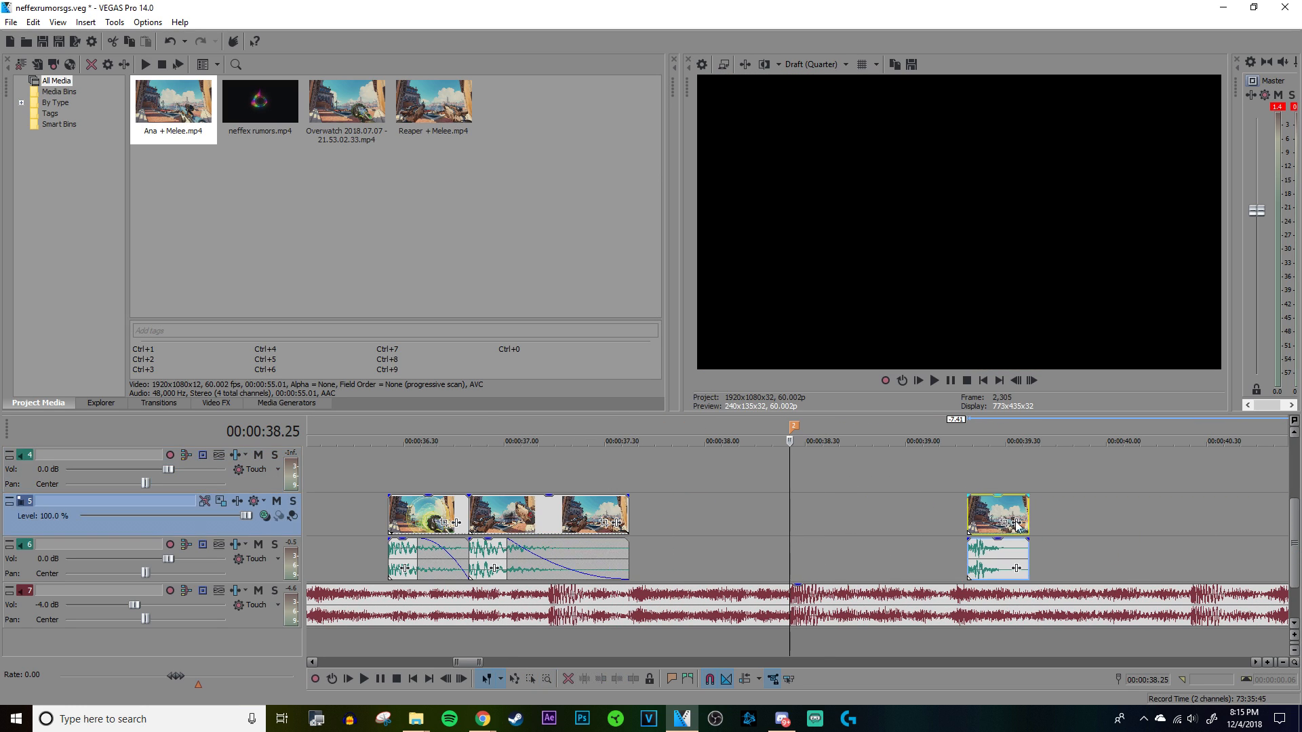
drag(1016, 524, 1183, 524)
Step: Play on from the second marker to find the beat and move the trimmed Ana shot with its audio to 00:00:39.59
key(space)
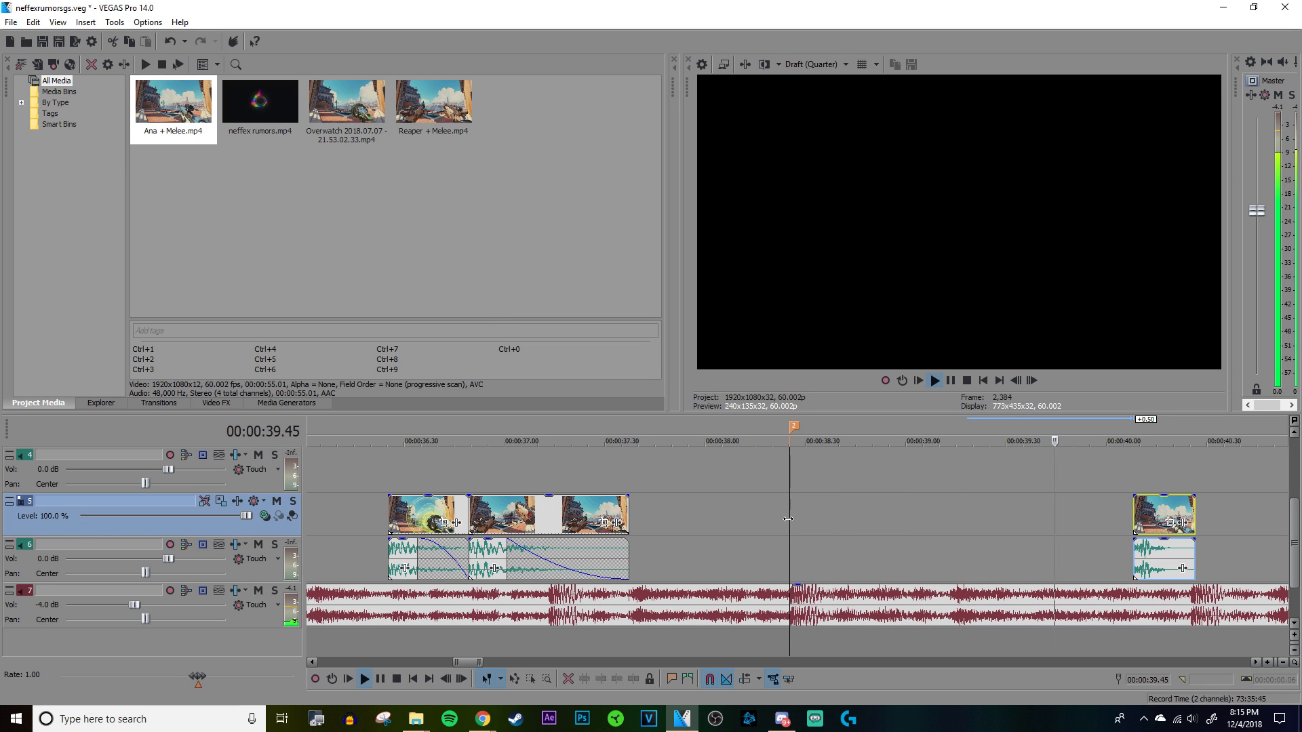
scroll(780, 519, down, 2)
key(space)
click(840, 486)
scroll(840, 487, up, 5)
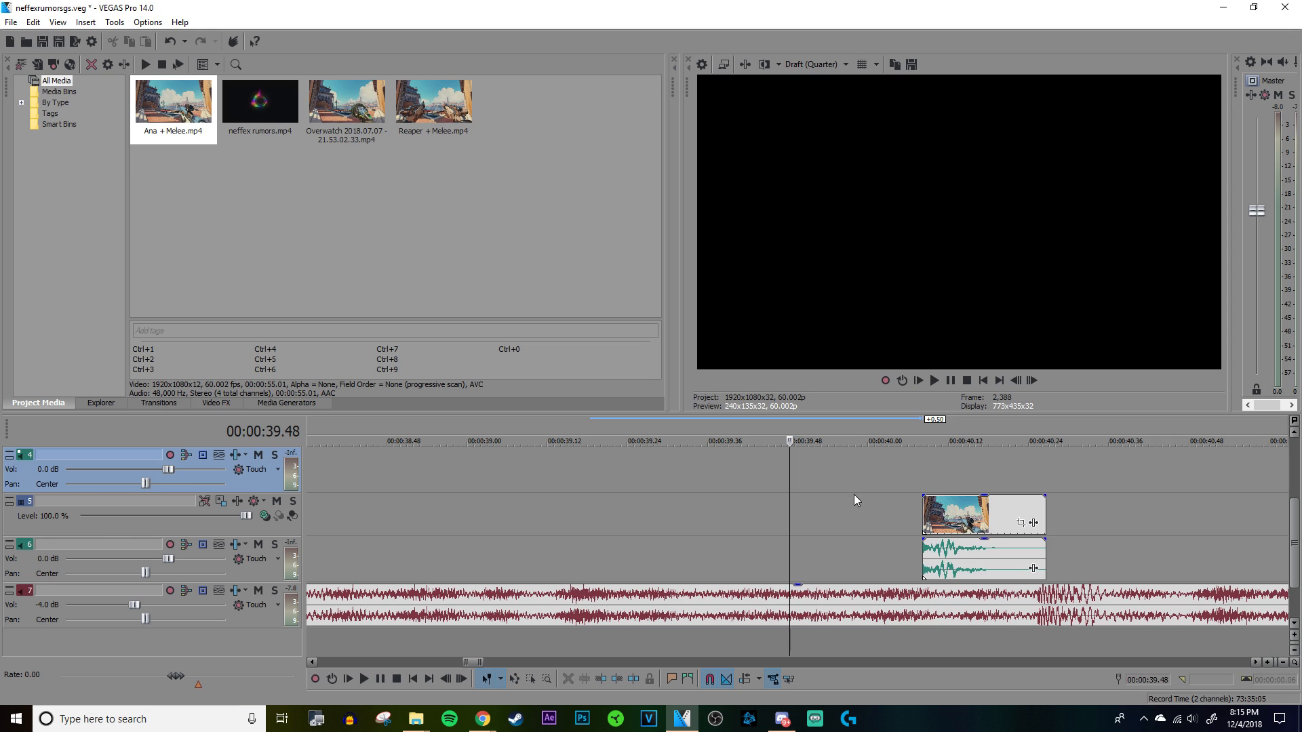
scroll(864, 492, up, 4)
click(819, 521)
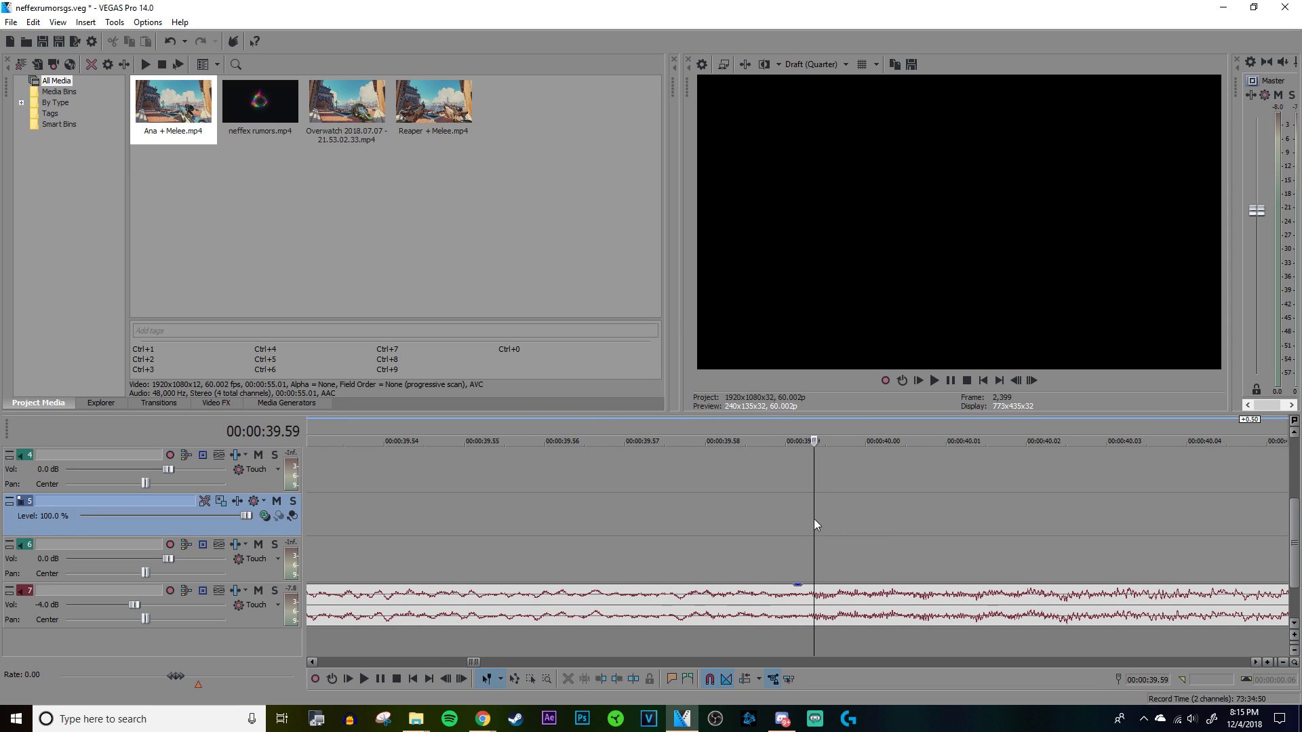
scroll(813, 519, down, 3)
drag(940, 524, 830, 524)
Step: Extend the end of the trimmed Ana shot with its audio to the beat at 00:00:40.25
drag(1038, 564, 1138, 564)
click(1138, 564)
scroll(1138, 564, up, 5)
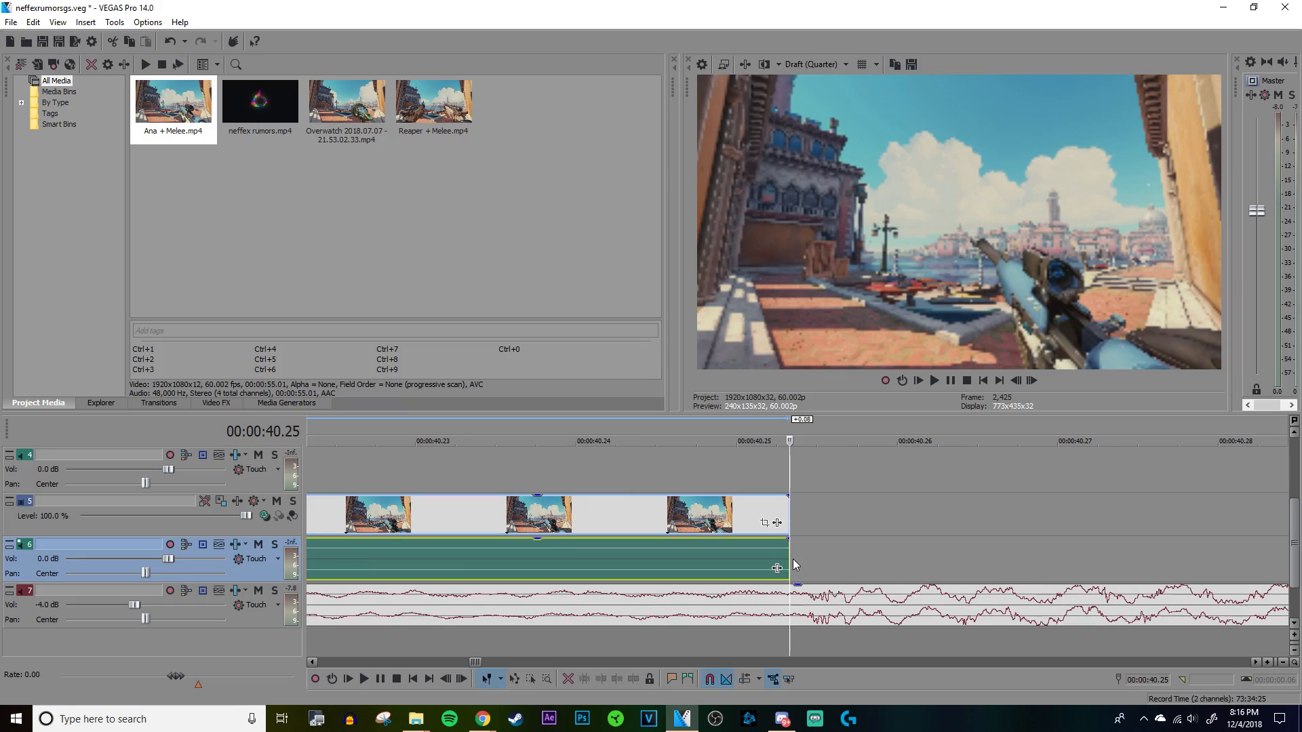
scroll(788, 554, up, 3)
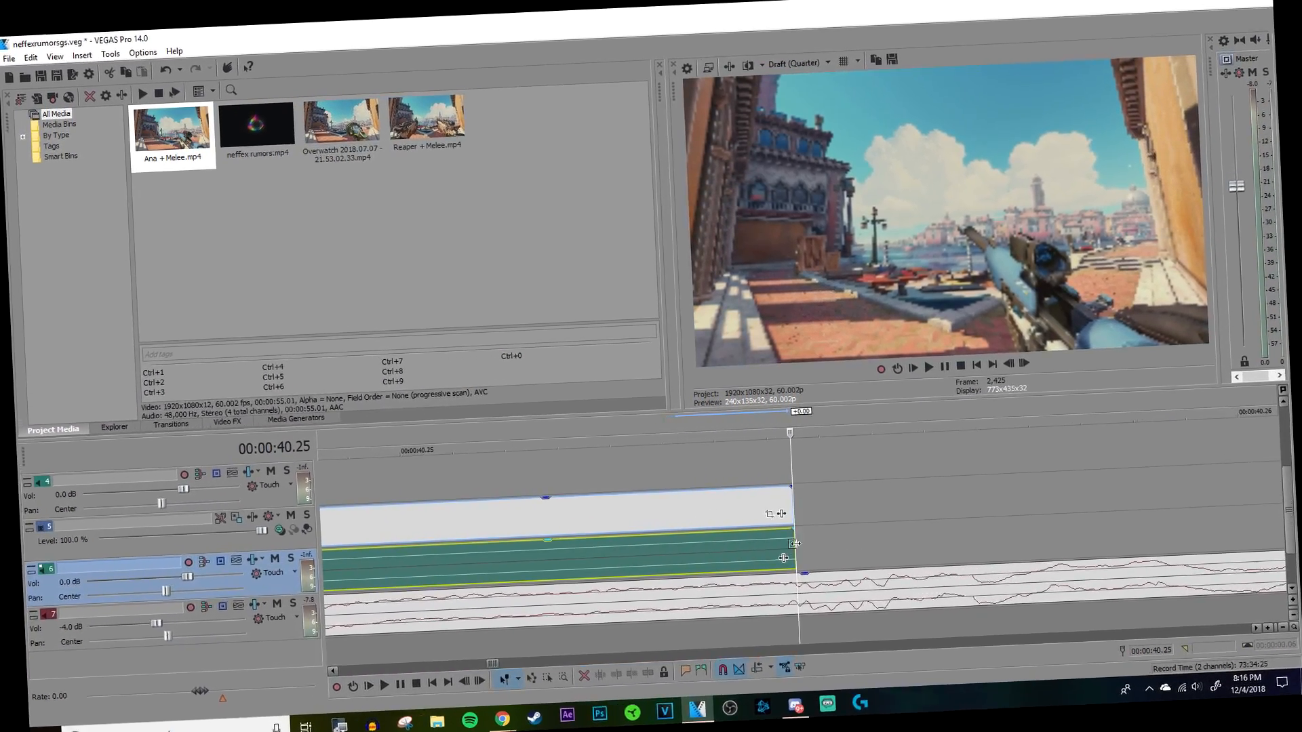
scroll(774, 540, down, 6)
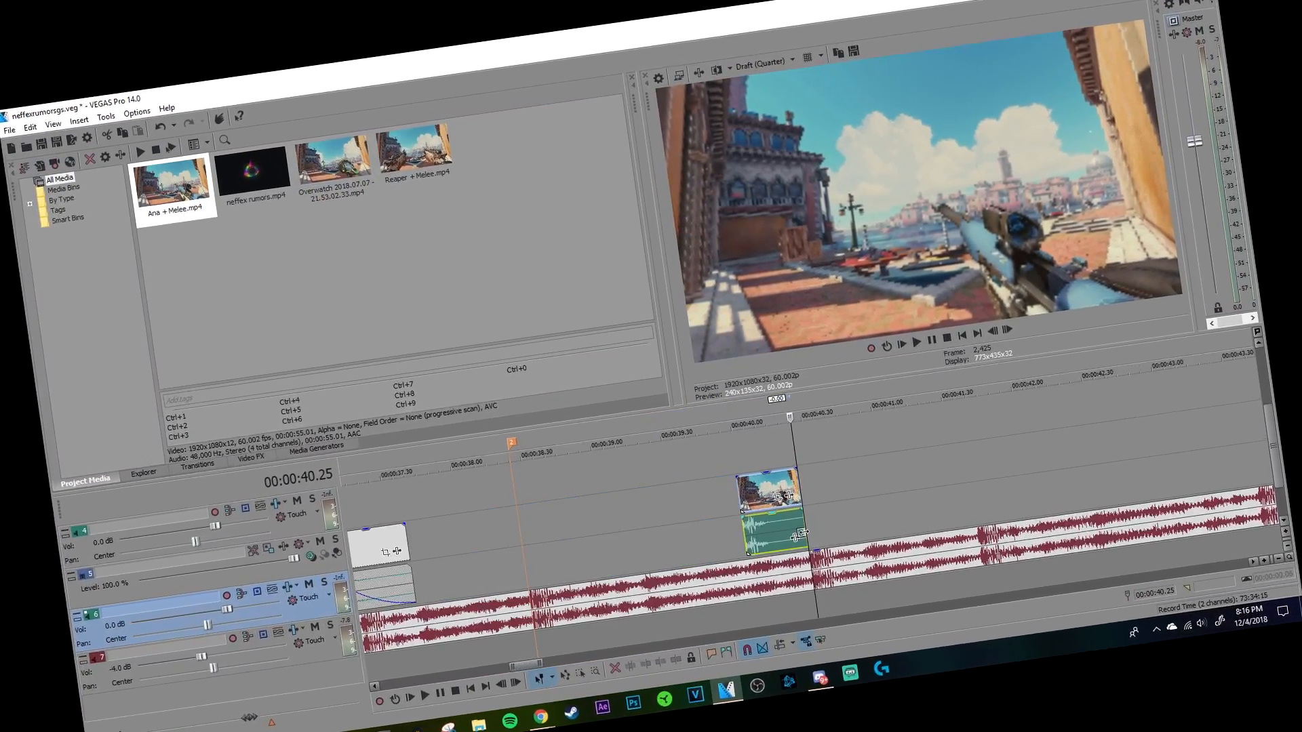
scroll(813, 531, down, 10)
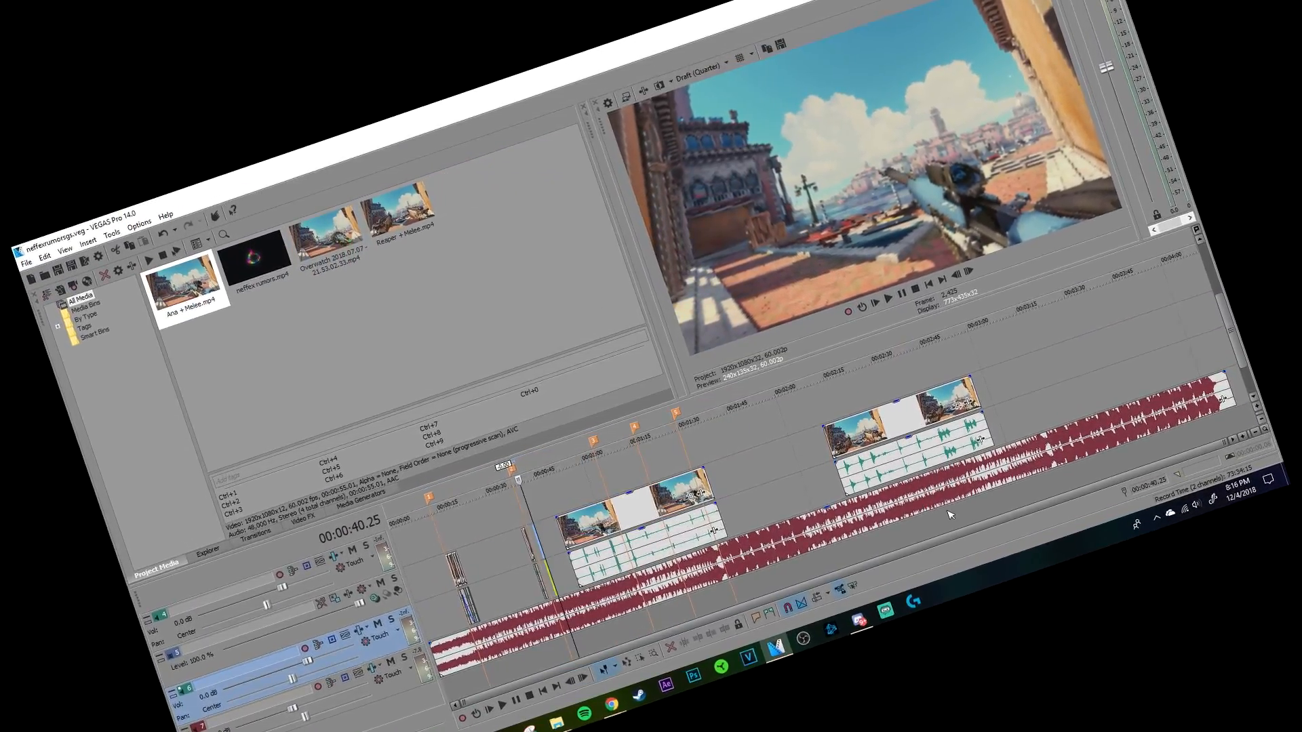
scroll(951, 505, up, 10)
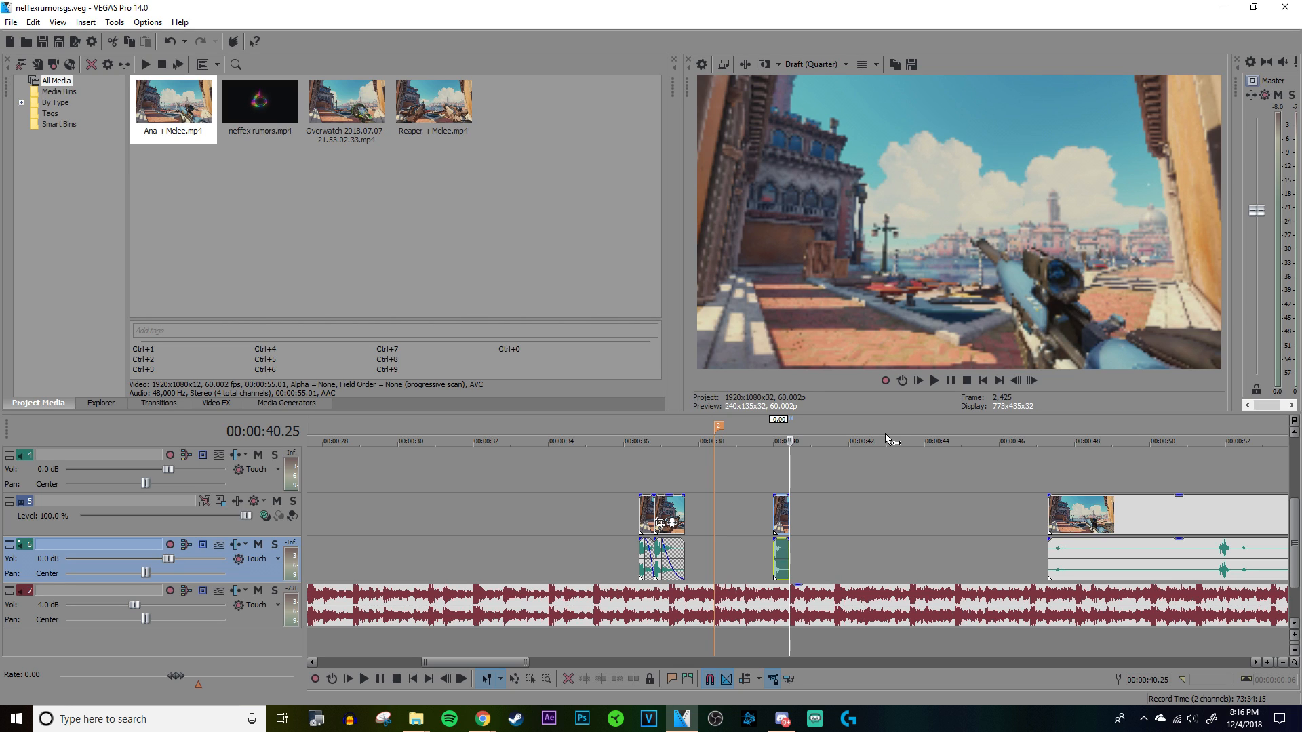
Step: Move the duplicated clip showing the green-ringed weapon, with its audio, onto the second marker
scroll(805, 504, up, 5)
click(586, 486)
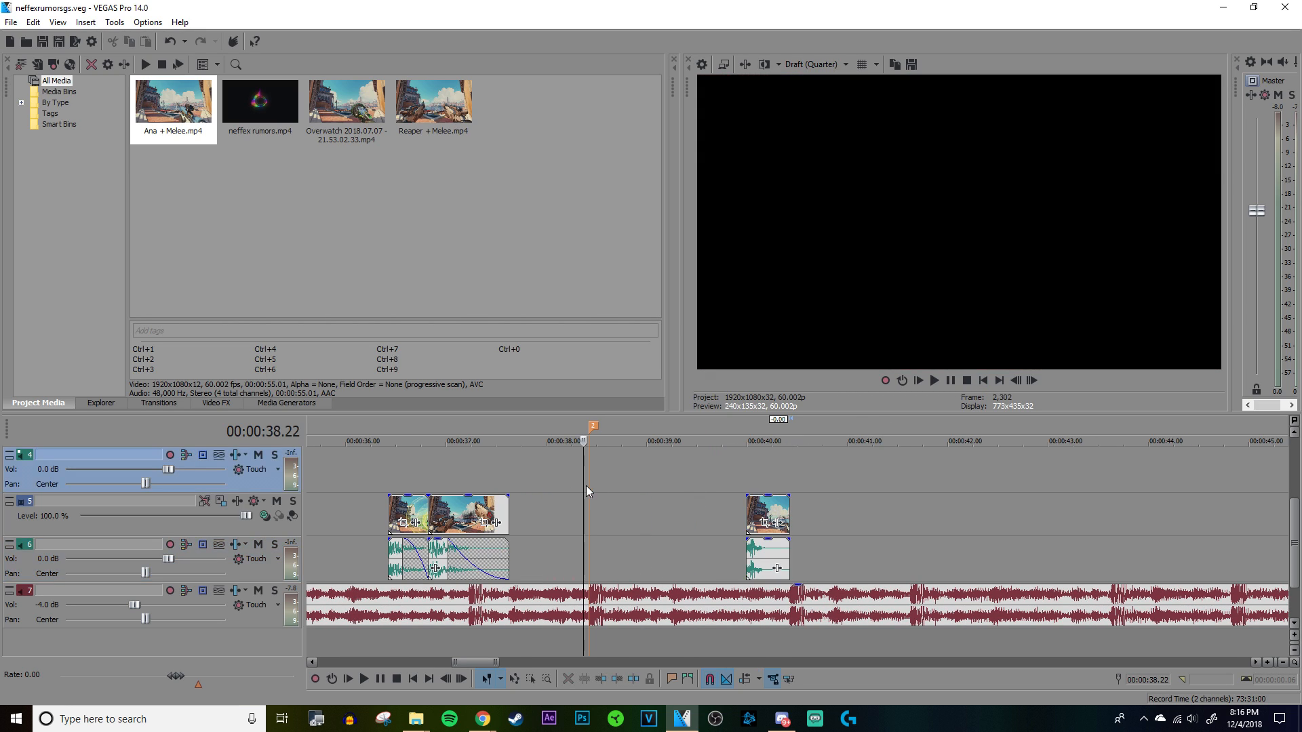
drag(403, 507, 610, 502)
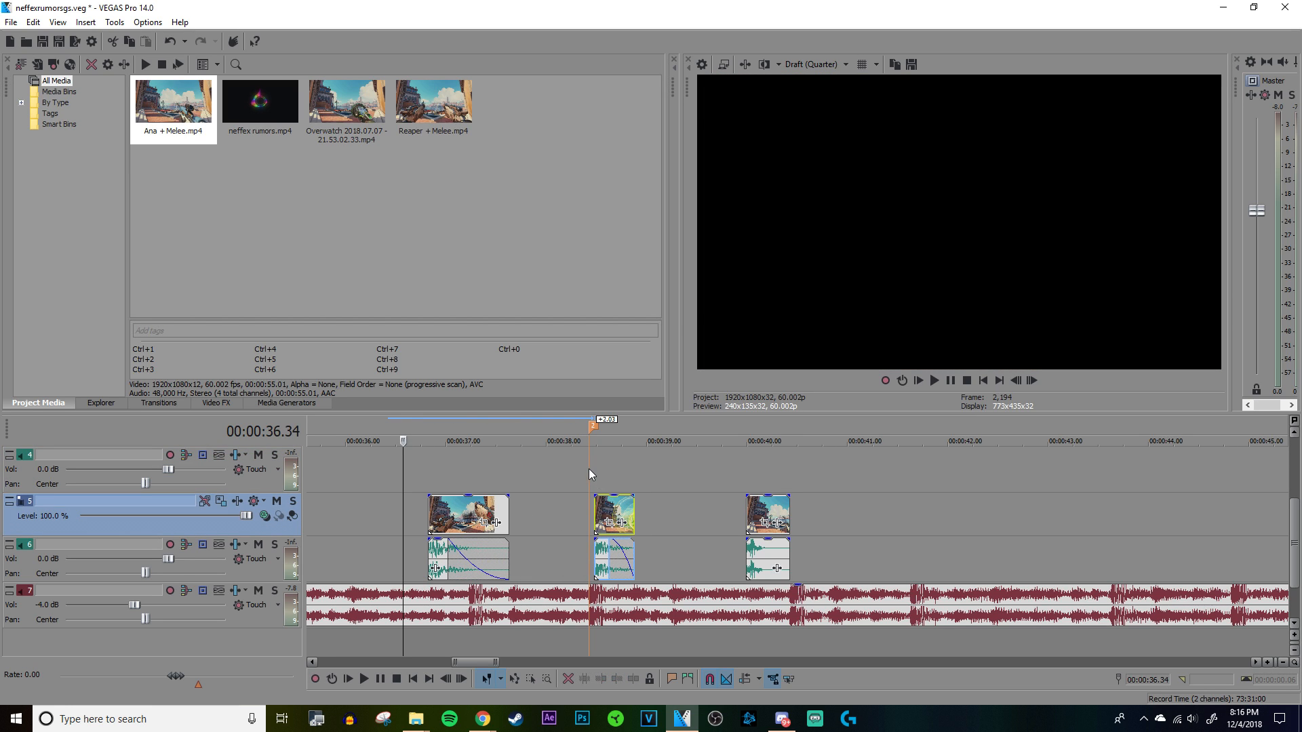
click(589, 471)
scroll(857, 512, up, 4)
click(860, 519)
Step: Play the clip at the second marker, then extend its end to 00:00:39.13 and lengthen its audio fade-out
key(space)
scroll(919, 494, down, 3)
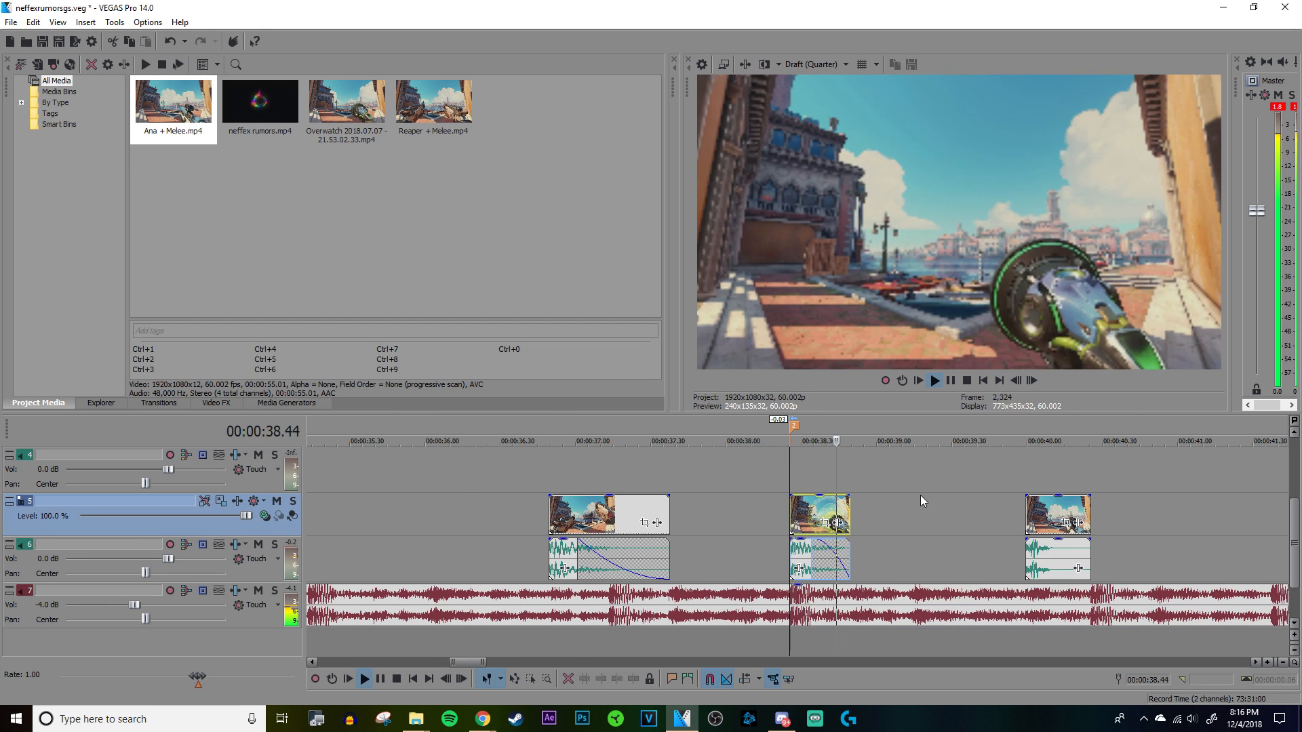
key(space)
click(912, 490)
scroll(912, 490, up, 2)
scroll(911, 490, down, 2)
drag(730, 548, 756, 559)
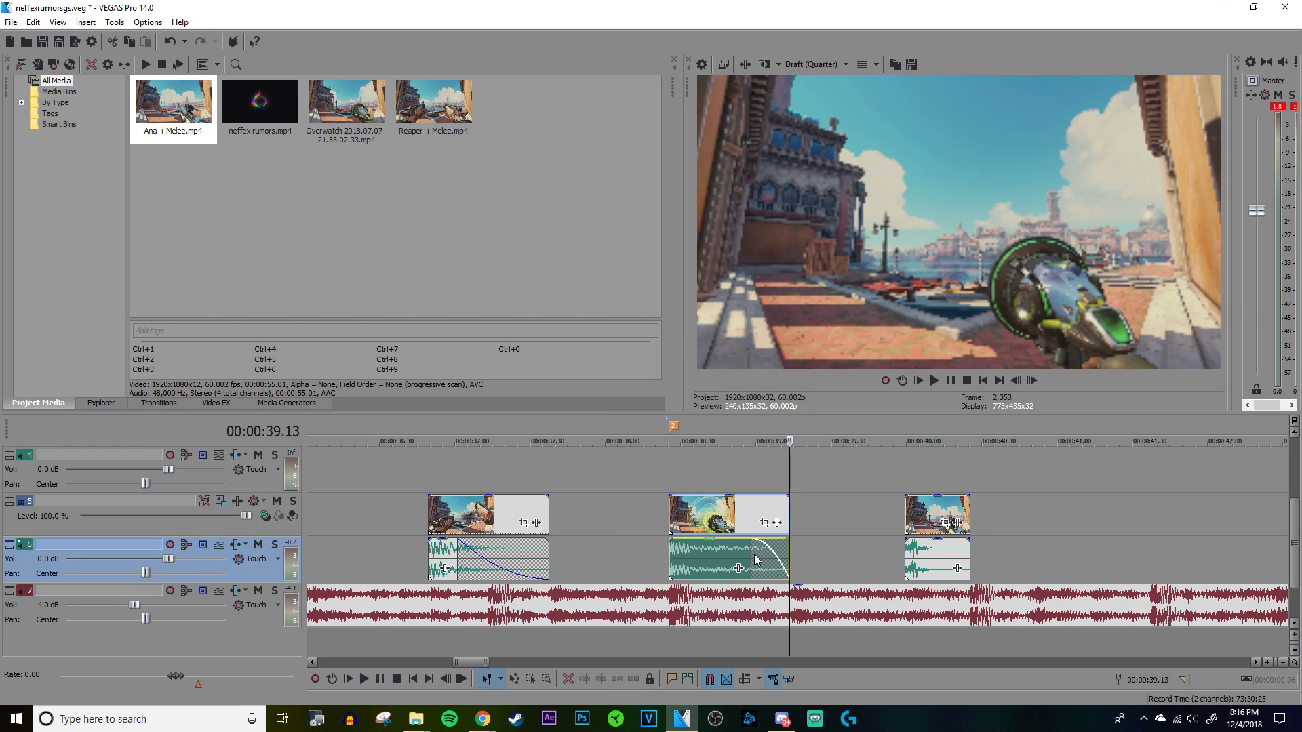
Step: Move the duplicated Reaper shot with its audio to 00:00:39.13 and extend its end to meet the Ana shot
drag(483, 528, 907, 519)
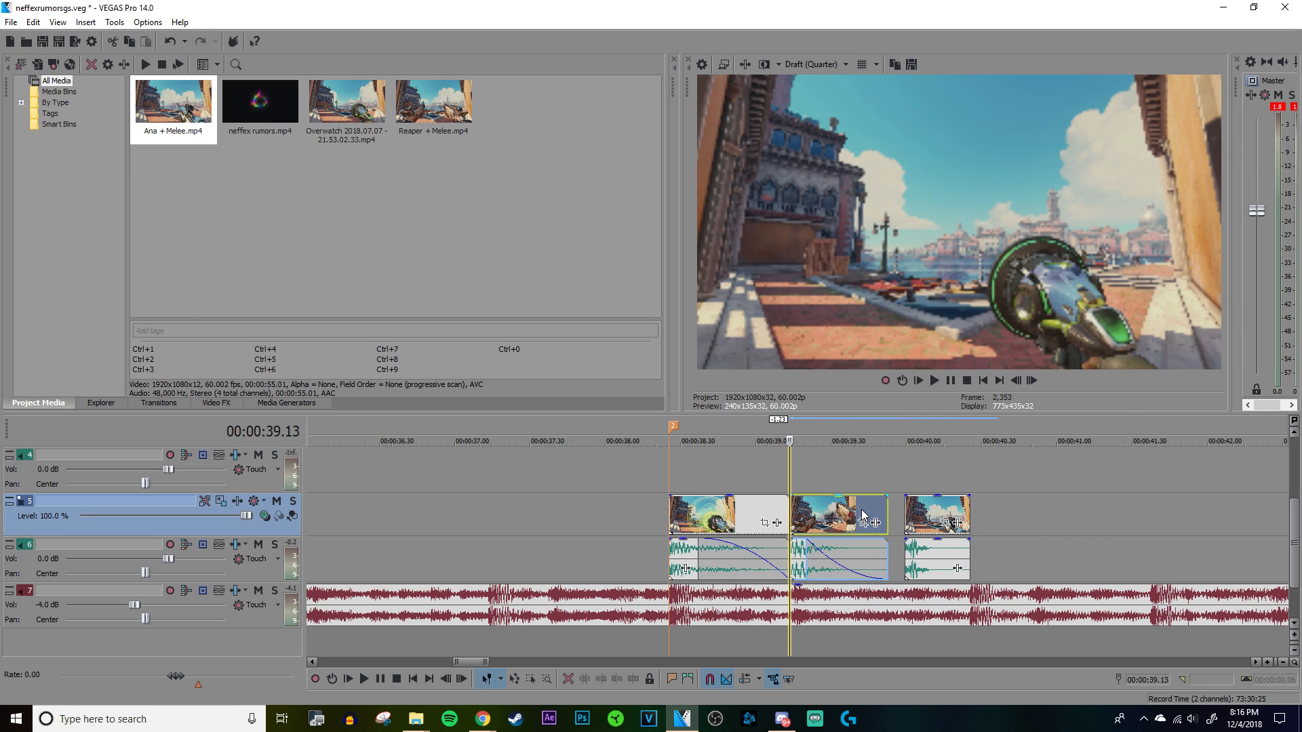
scroll(870, 481, up, 4)
scroll(880, 482, down, 1)
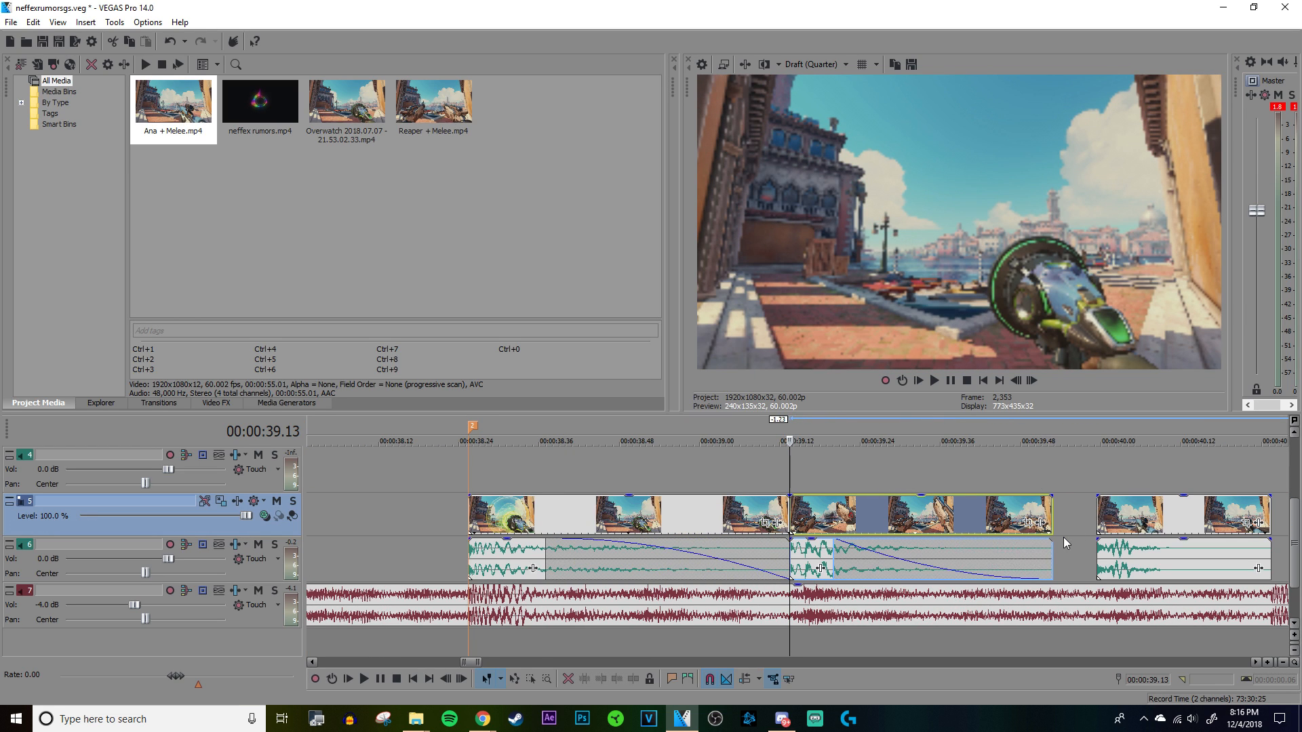
drag(1052, 541, 1096, 544)
Step: Save the project and play the three-clip sequence from just before the second marker
key(ctrl+s)
scroll(848, 533, down, 3)
click(656, 463)
key(space)
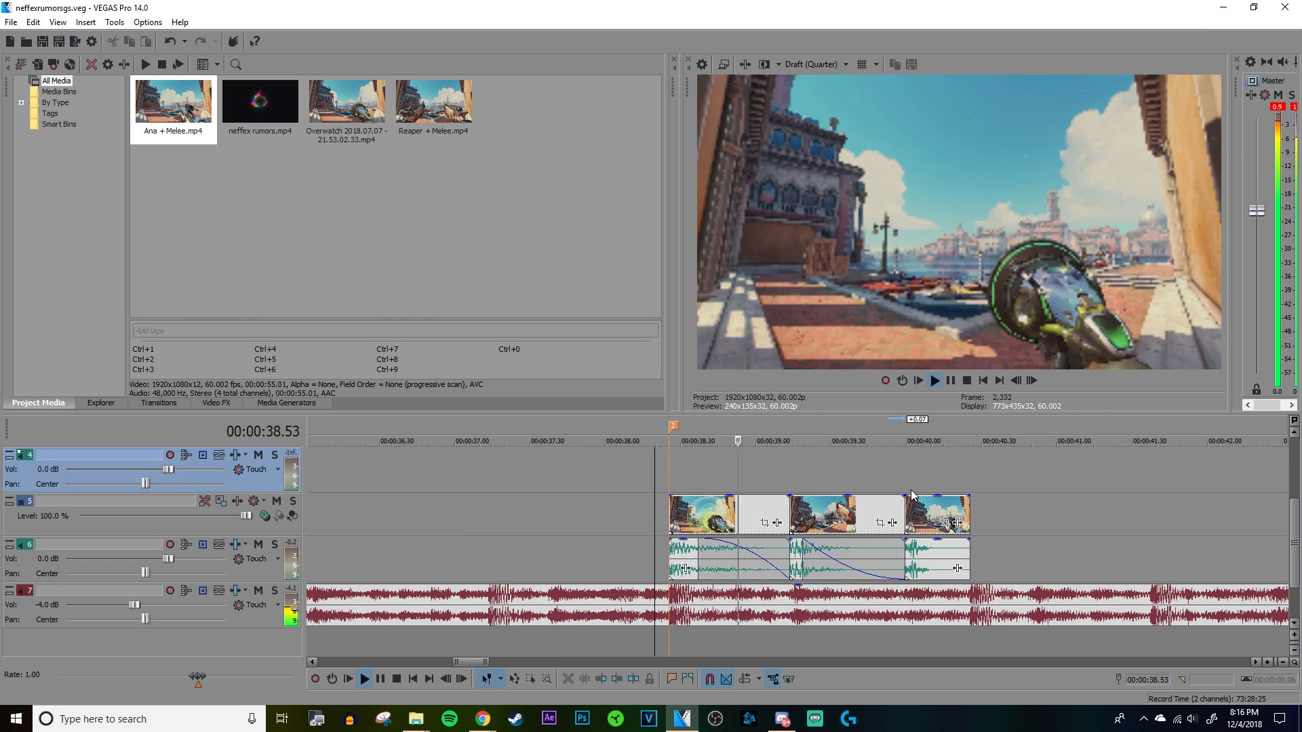
scroll(914, 496, up, 2)
key(space)
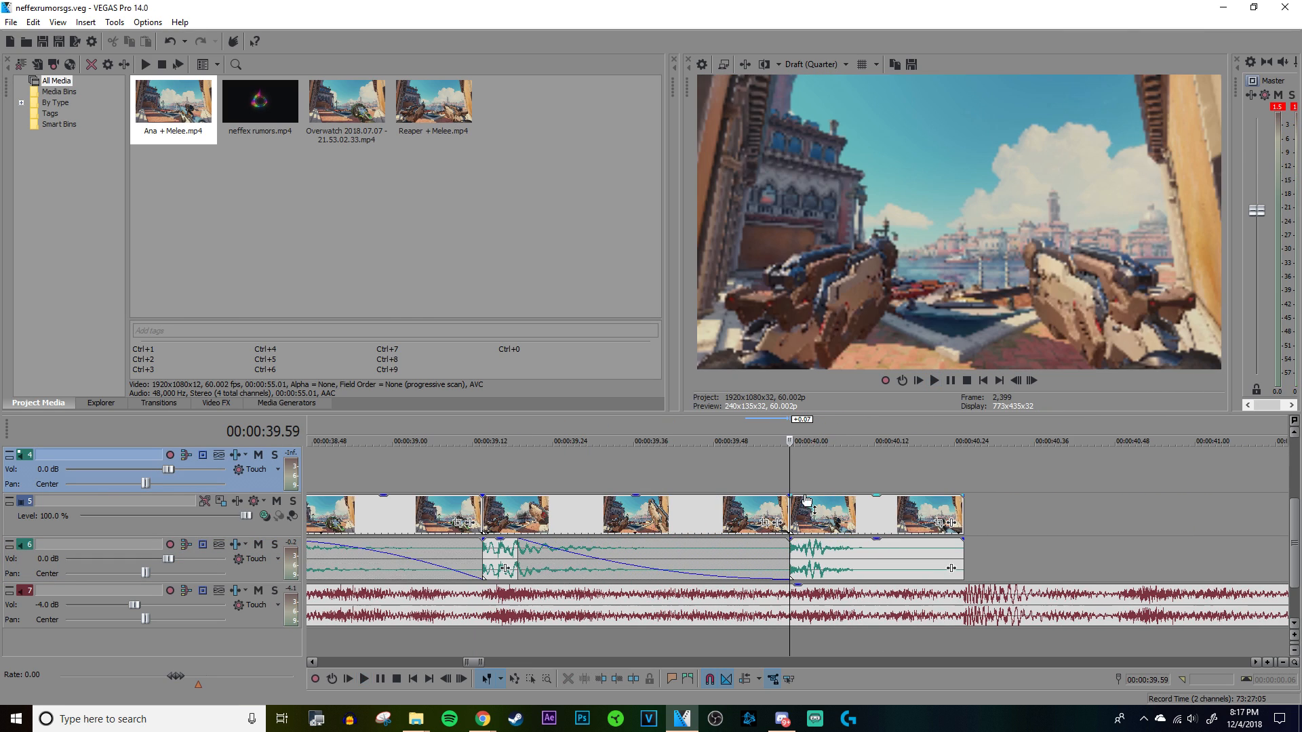
Step: Lower the audio gain of the Ana shot and replay the sequence from just before the second marker
drag(826, 547, 820, 555)
drag(825, 562, 826, 563)
scroll(624, 472, down, 8)
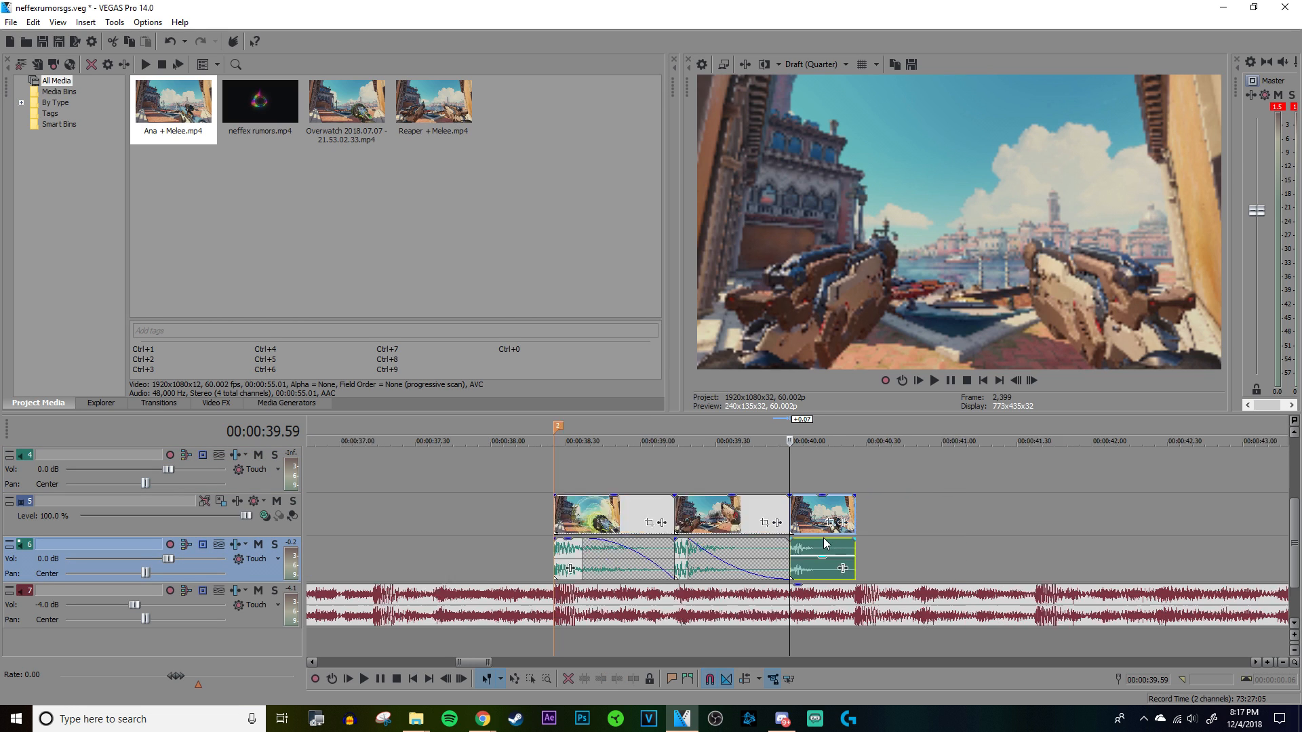
click(645, 469)
click(624, 467)
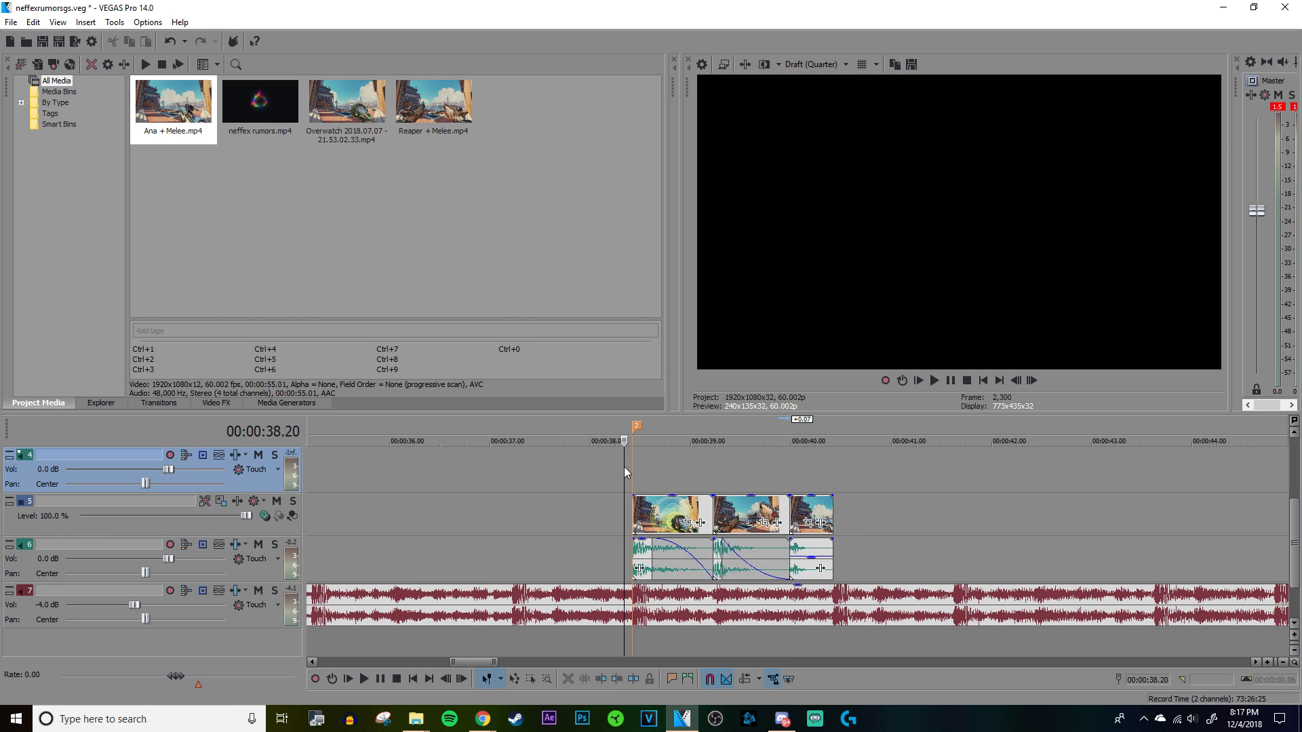
key(space)
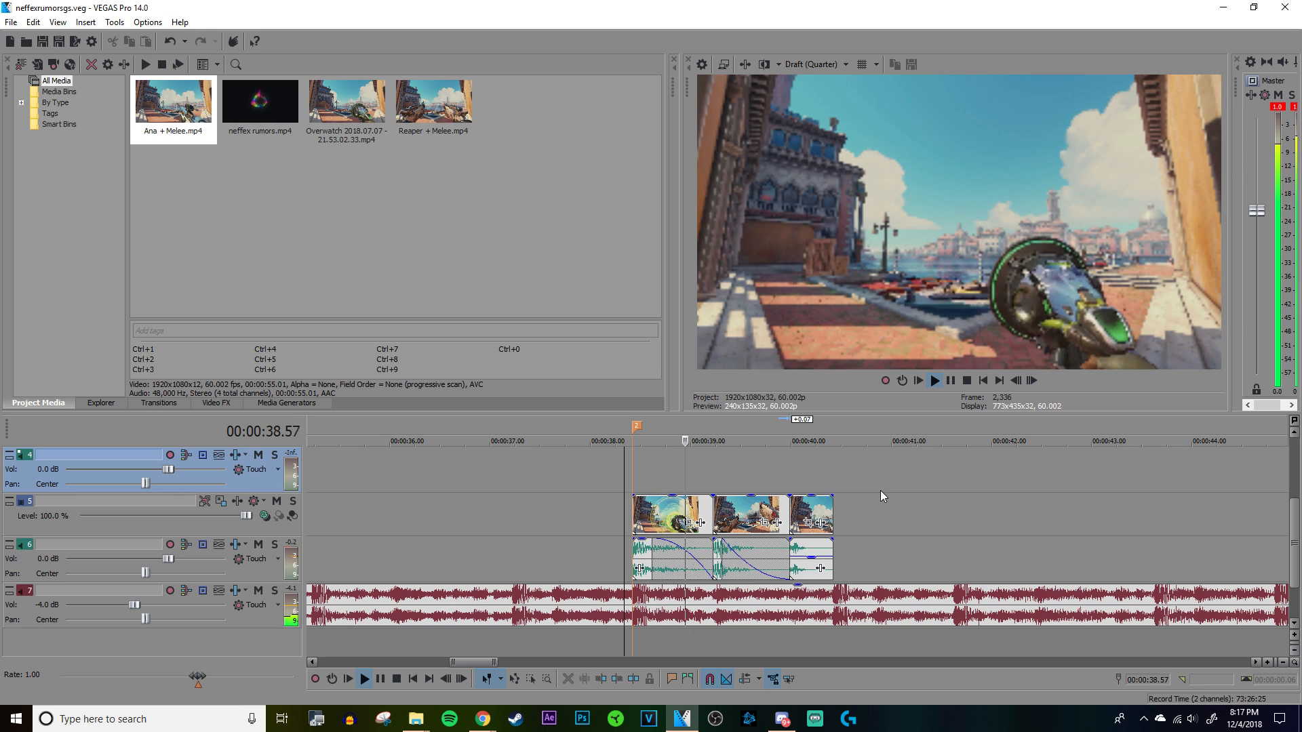
click(833, 476)
key(space)
Step: Add a long fade-out to the Ana shot's audio and give it a different fade curve
scroll(831, 492, up, 7)
scroll(828, 512, down, 4)
drag(792, 541, 701, 550)
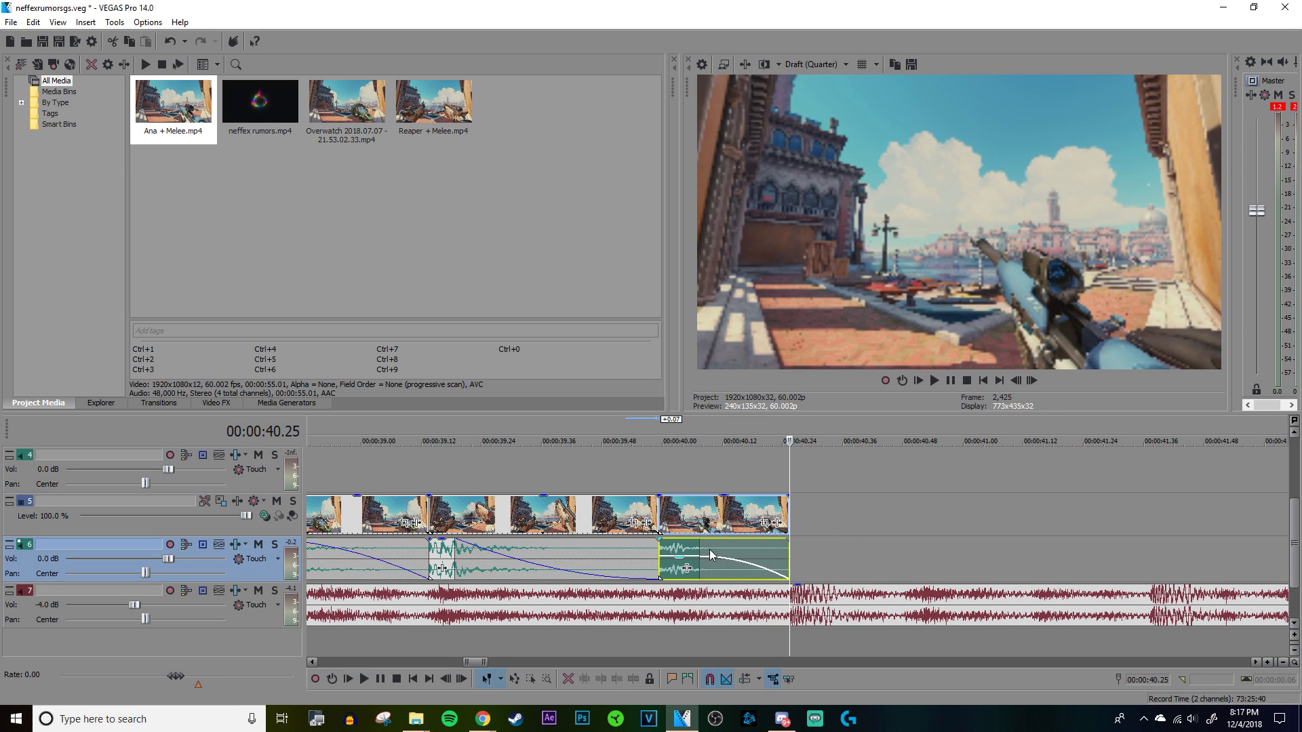
right_click(712, 560)
click(727, 602)
Step: Duplicate the clip at the second marker, with its audio, directly after the Ana shot at 00:00:40.25
scroll(675, 521, down, 4)
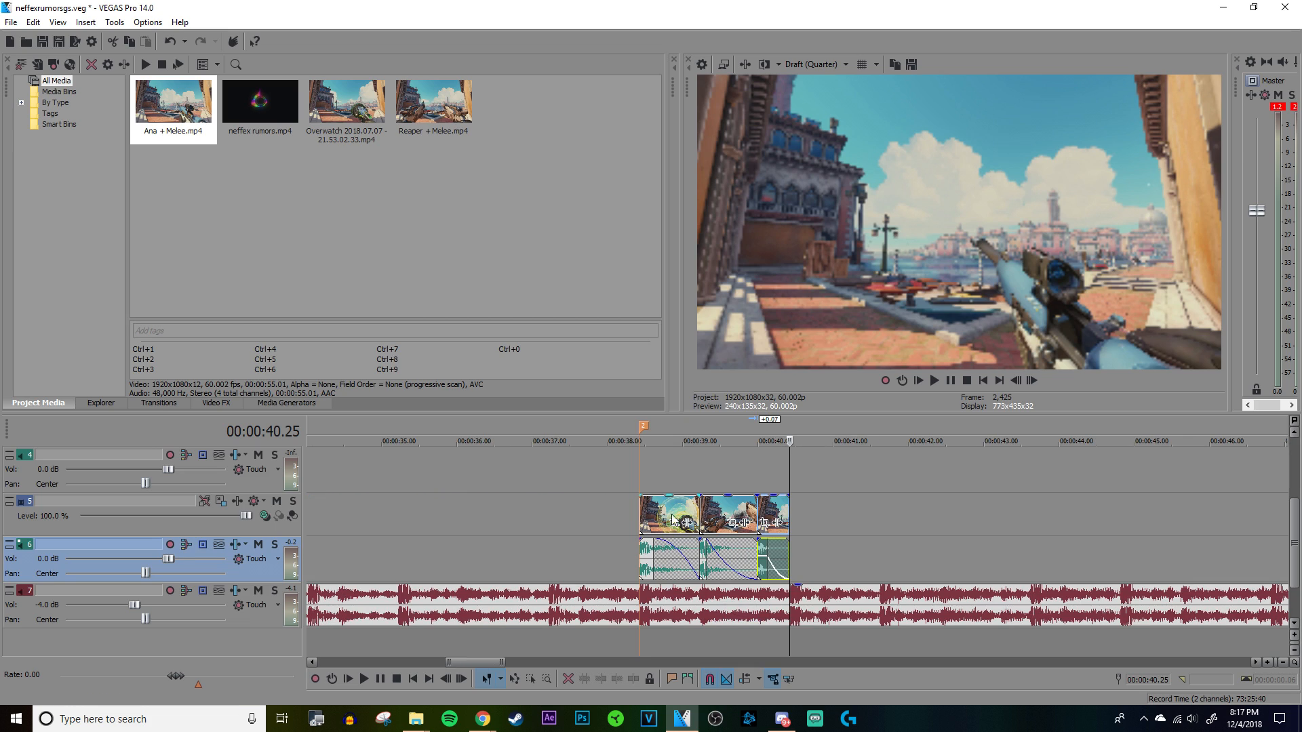
click(674, 521)
drag(819, 514, 823, 515)
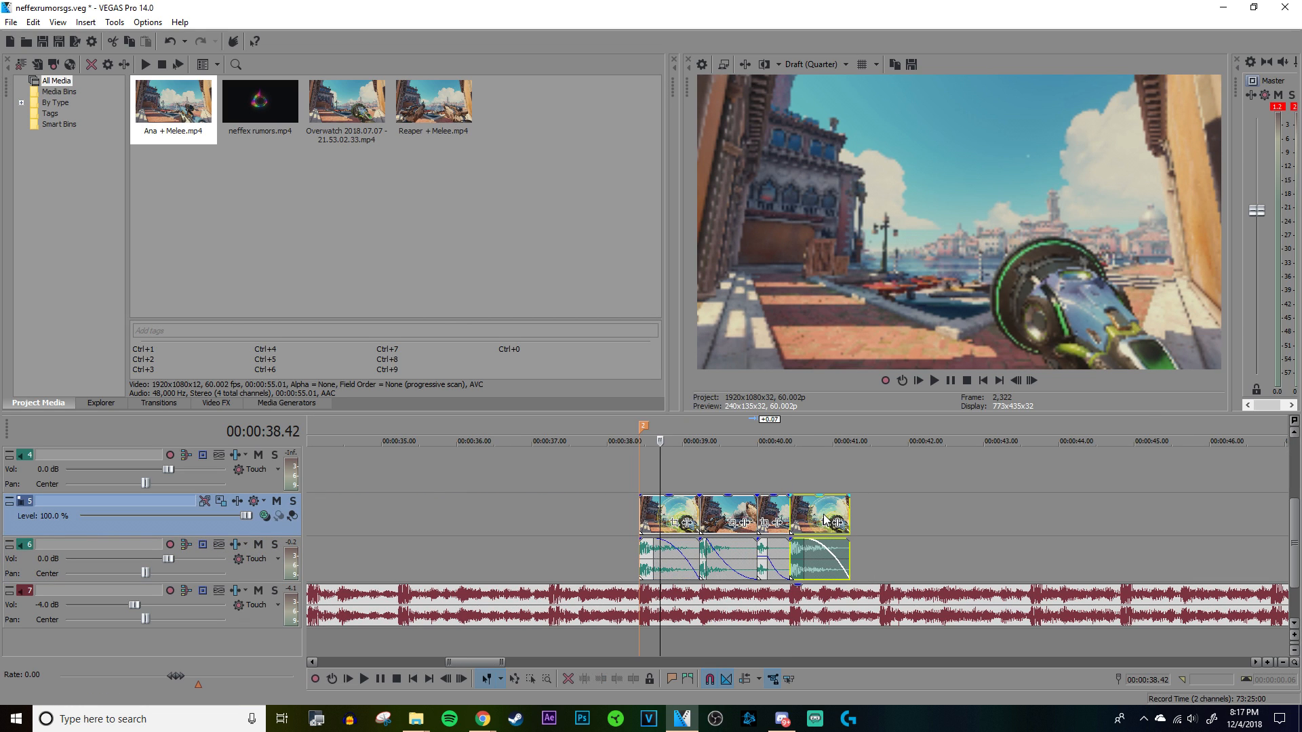
Step: Play the four-clip sequence to check how the shots line up with the music beats
scroll(748, 510, up, 3)
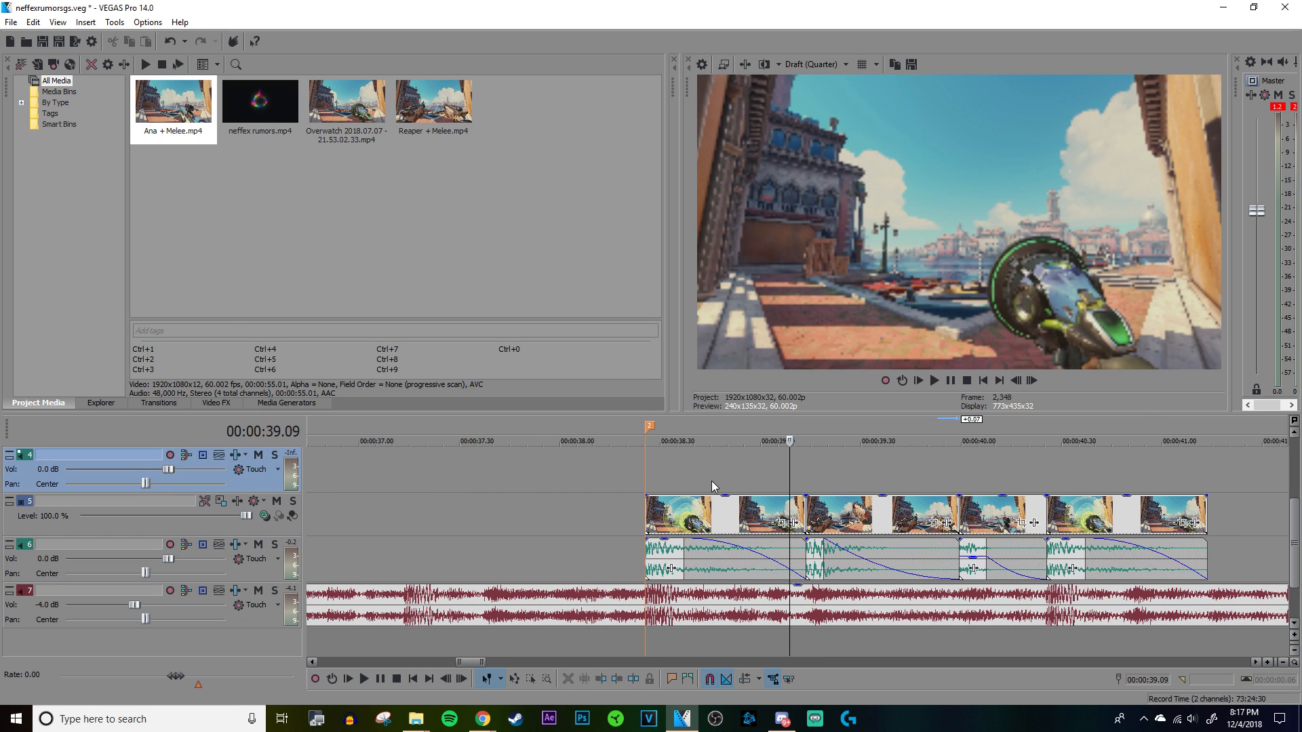
key(space)
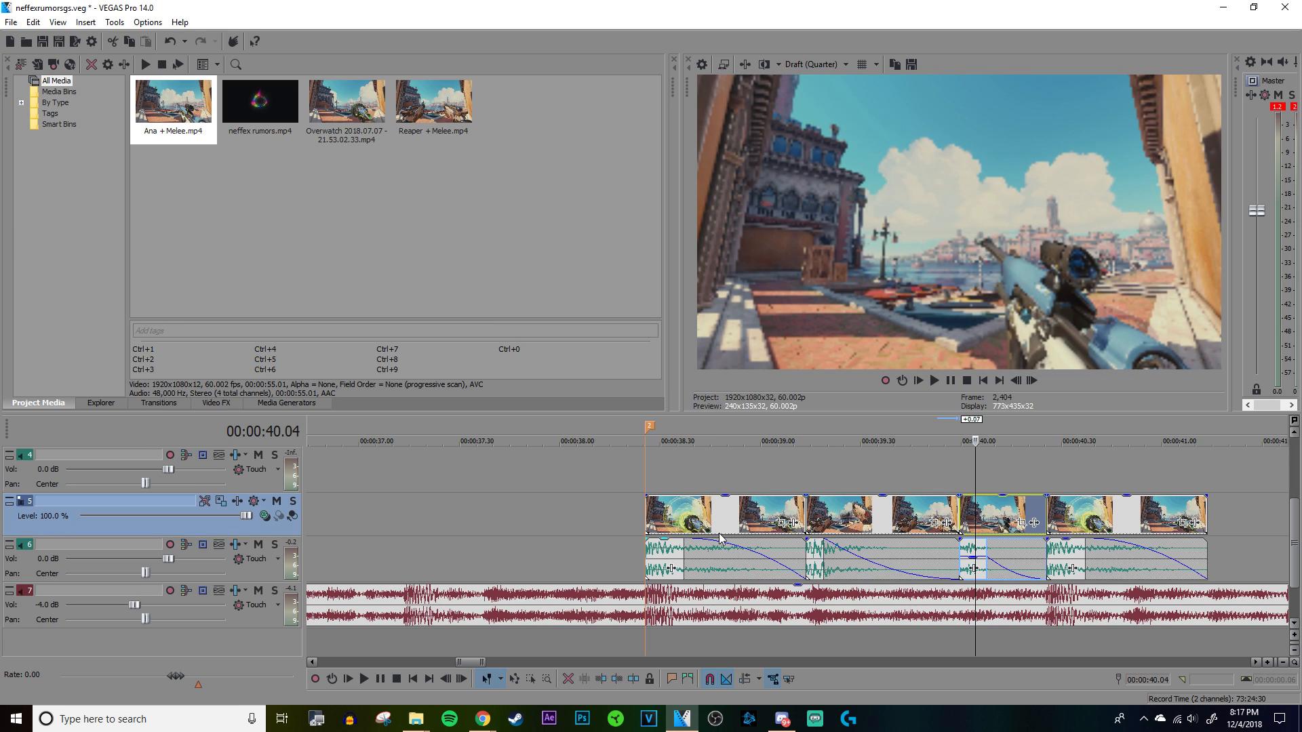
click(712, 503)
scroll(711, 503, down, 3)
click(930, 478)
scroll(930, 478, up, 4)
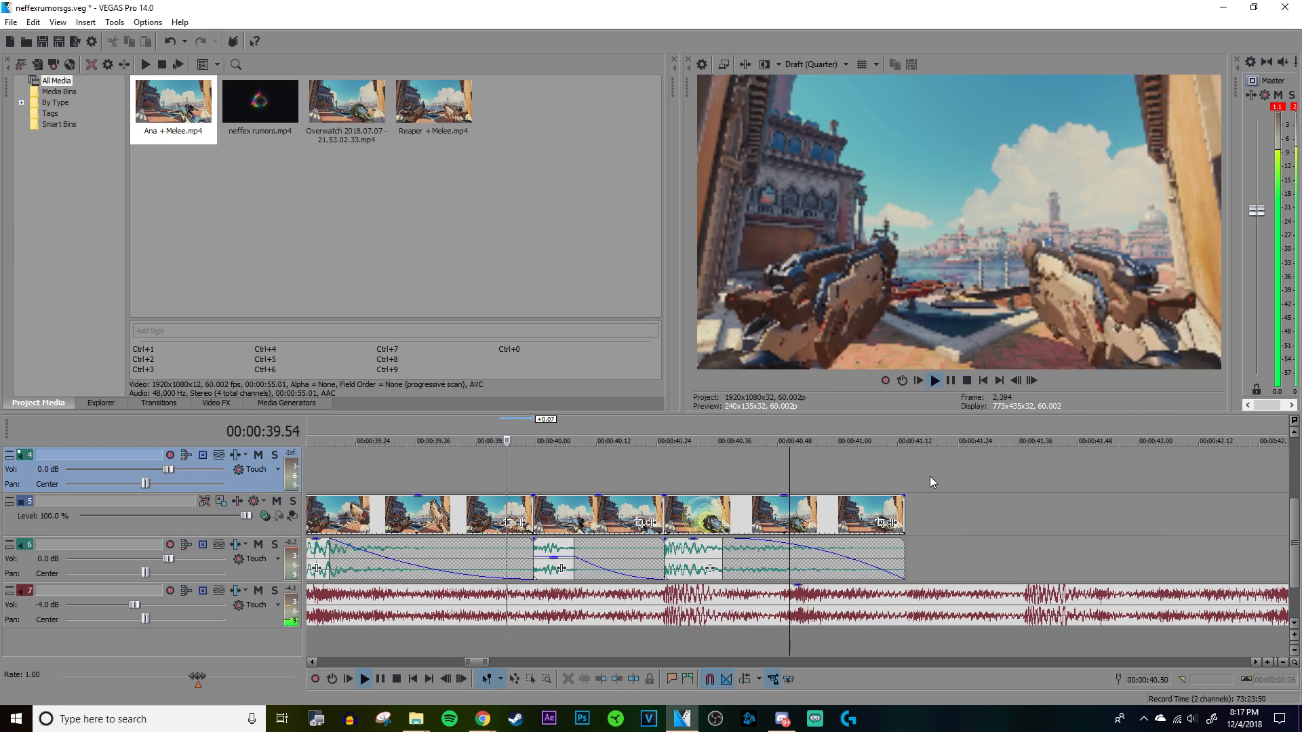
key(space)
Step: Locate the beat under the last duplicated clip and trim the clip's end with its audio to 00:00:40.49
click(811, 474)
scroll(812, 473, up, 4)
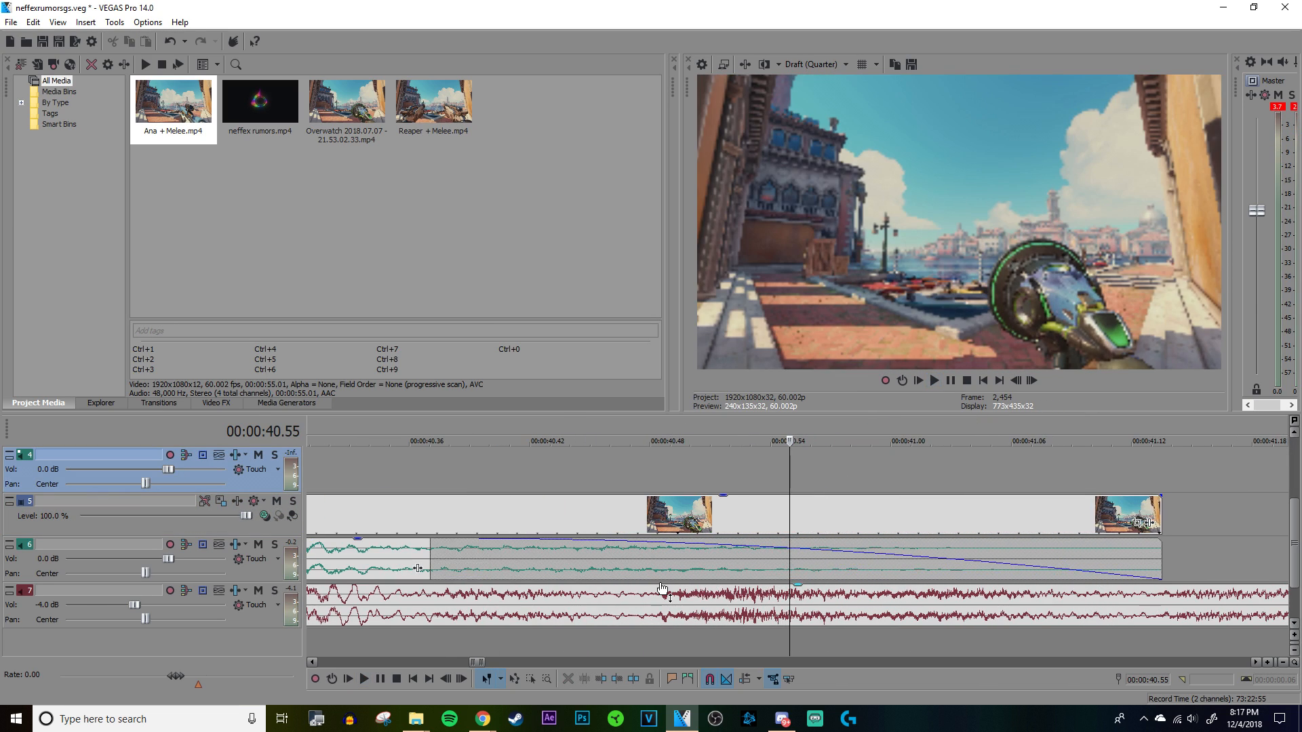
click(662, 588)
click(670, 568)
scroll(678, 568, up, 4)
scroll(678, 567, up, 2)
scroll(1141, 571, down, 7)
drag(870, 561, 790, 561)
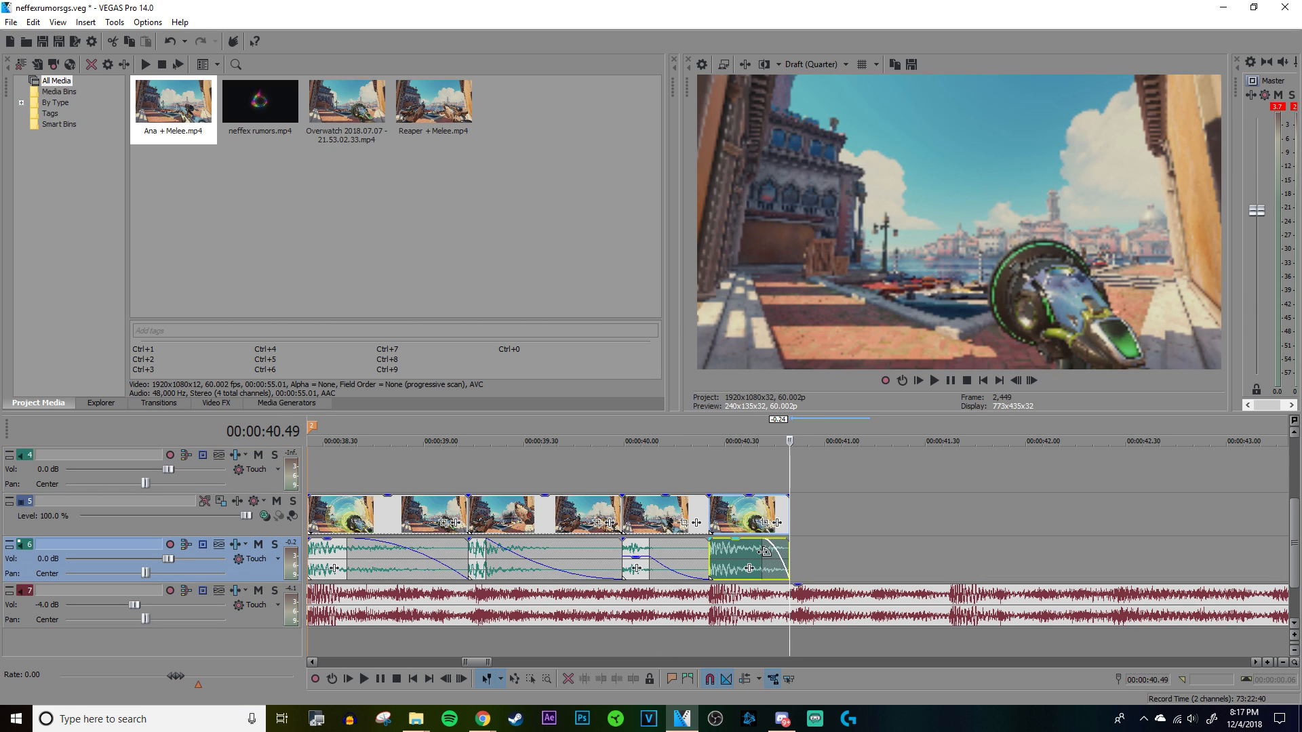
click(546, 520)
ctrl+drag(519, 506, 849, 520)
right_click(850, 521)
click(902, 230)
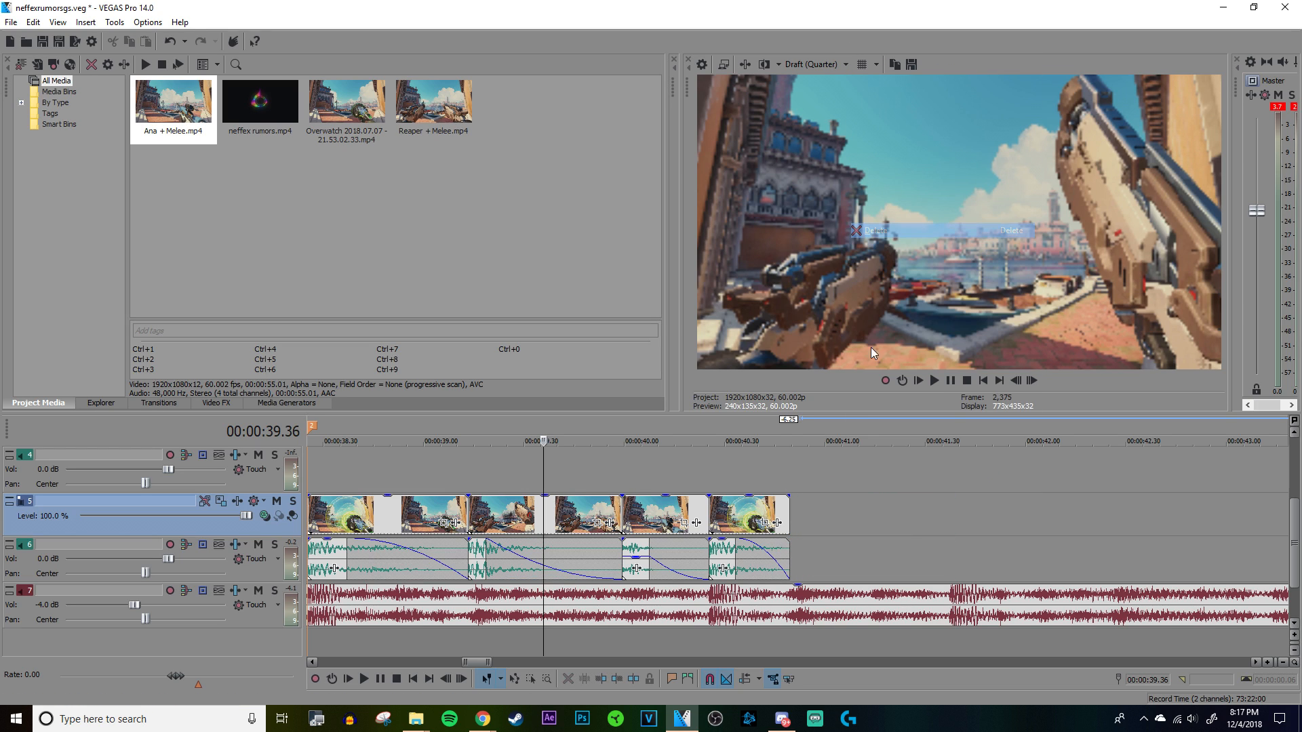
Step: Move the long Reaper recording with its audio to about 00:00:42.33, shortly after the clip sequence
scroll(846, 454, down, 6)
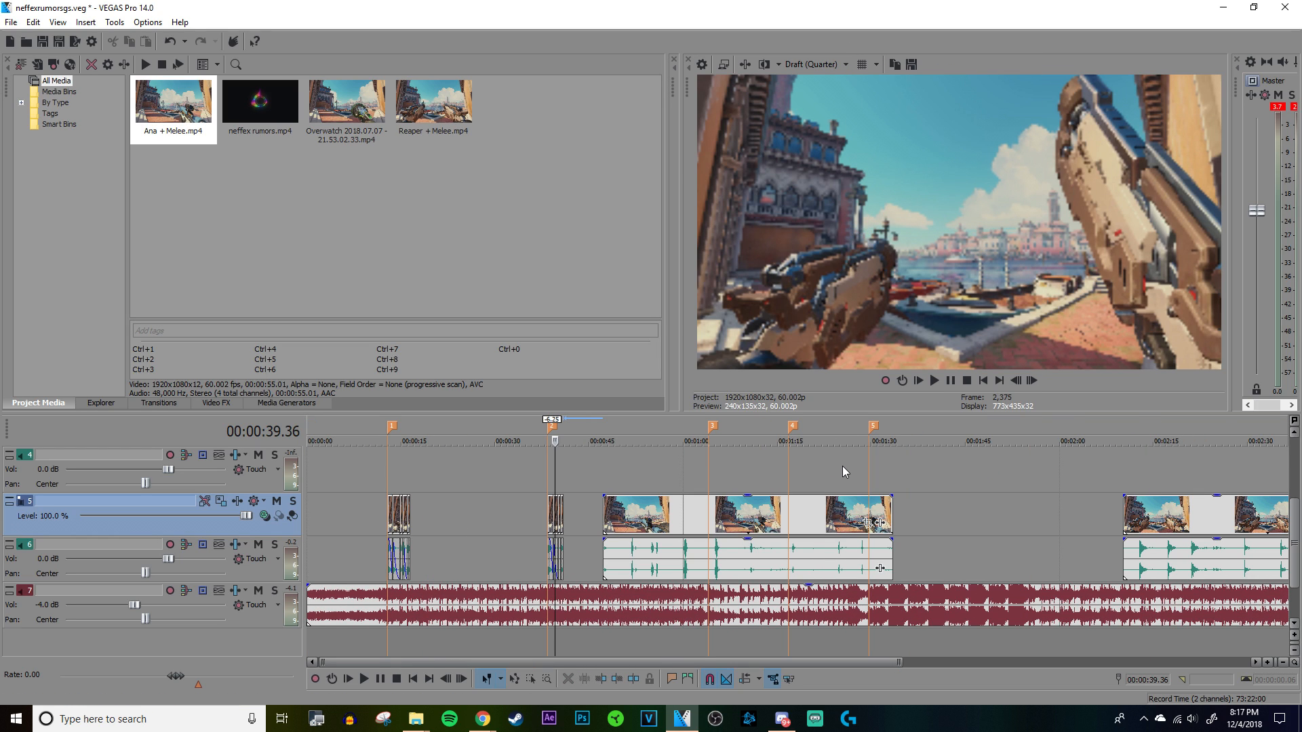
scroll(842, 466, up, 1)
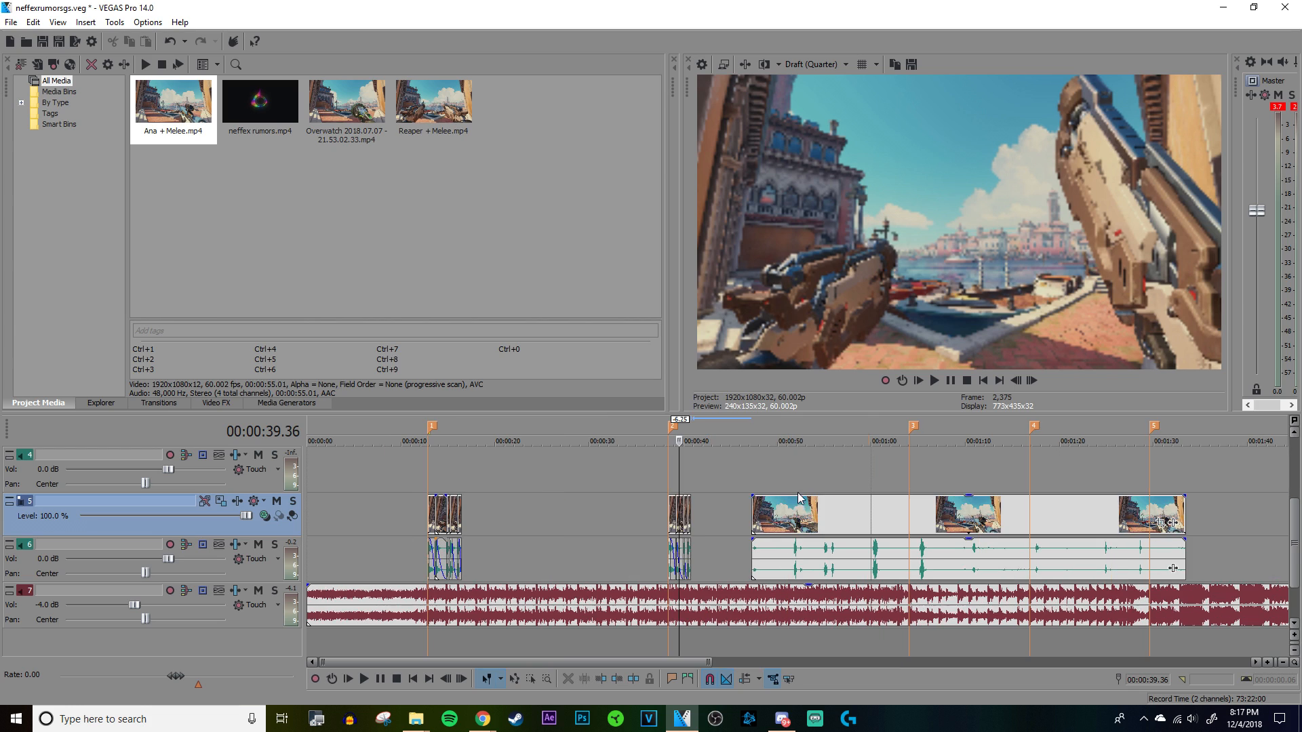
scroll(780, 505, down, 2)
drag(928, 563, 517, 568)
click(517, 566)
scroll(629, 544, up, 4)
scroll(629, 544, up, 4)
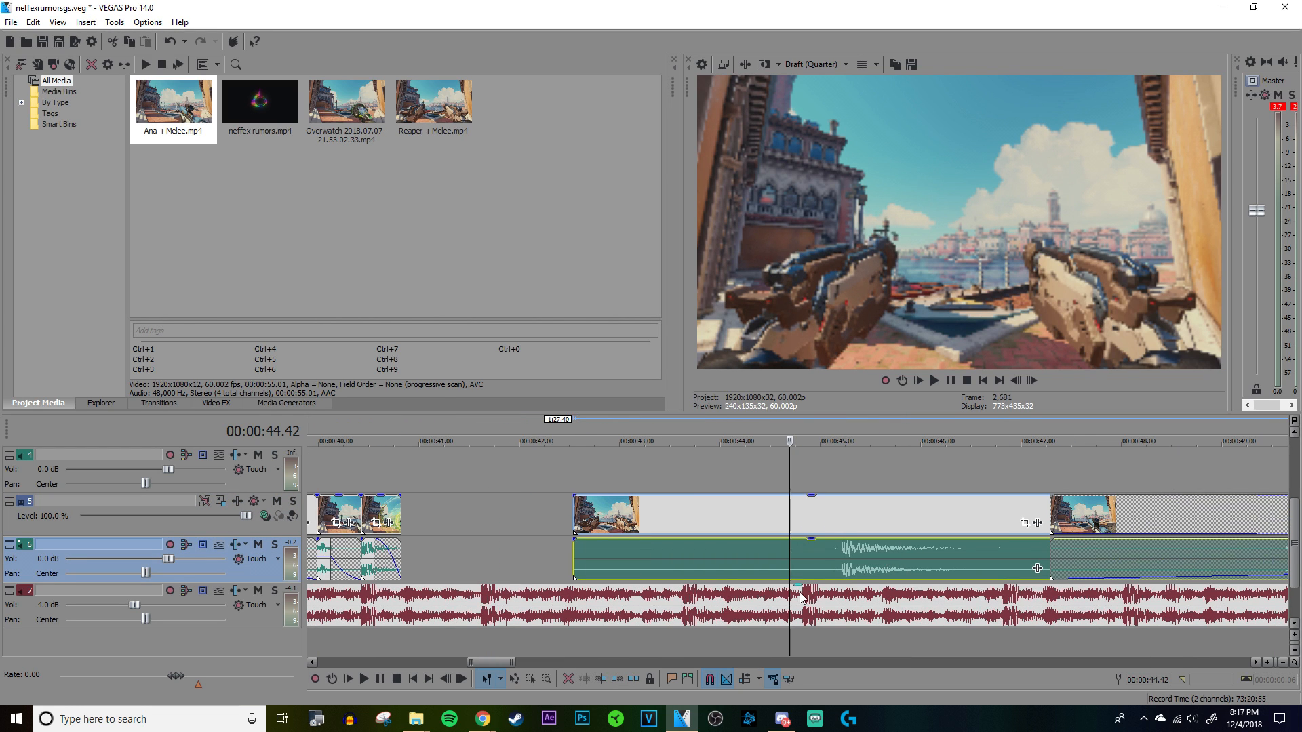
Step: Split the Reaper recording at the onset of its shot sound at 00:00:45.13 and delete the part before it
click(847, 560)
scroll(799, 573, up, 7)
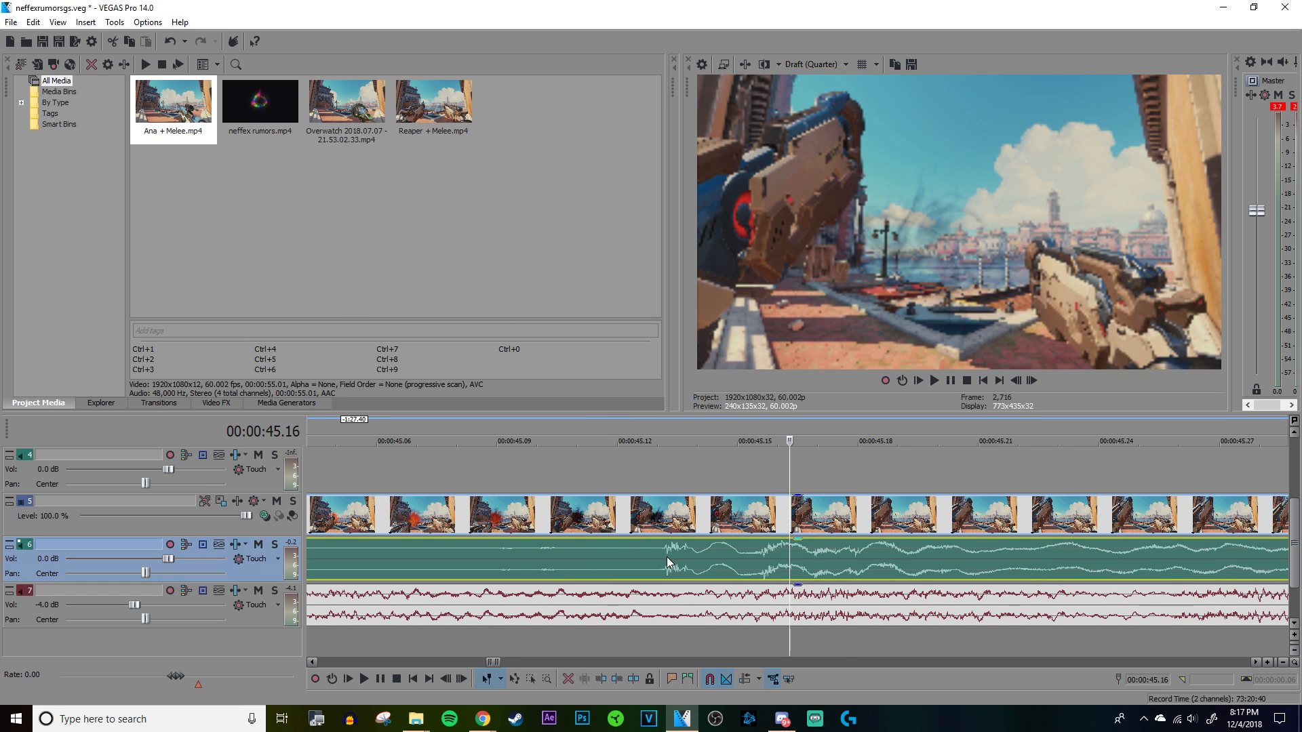
click(666, 556)
scroll(766, 549, down, 6)
scroll(771, 556, down, 1)
key(s)
right_click(771, 556)
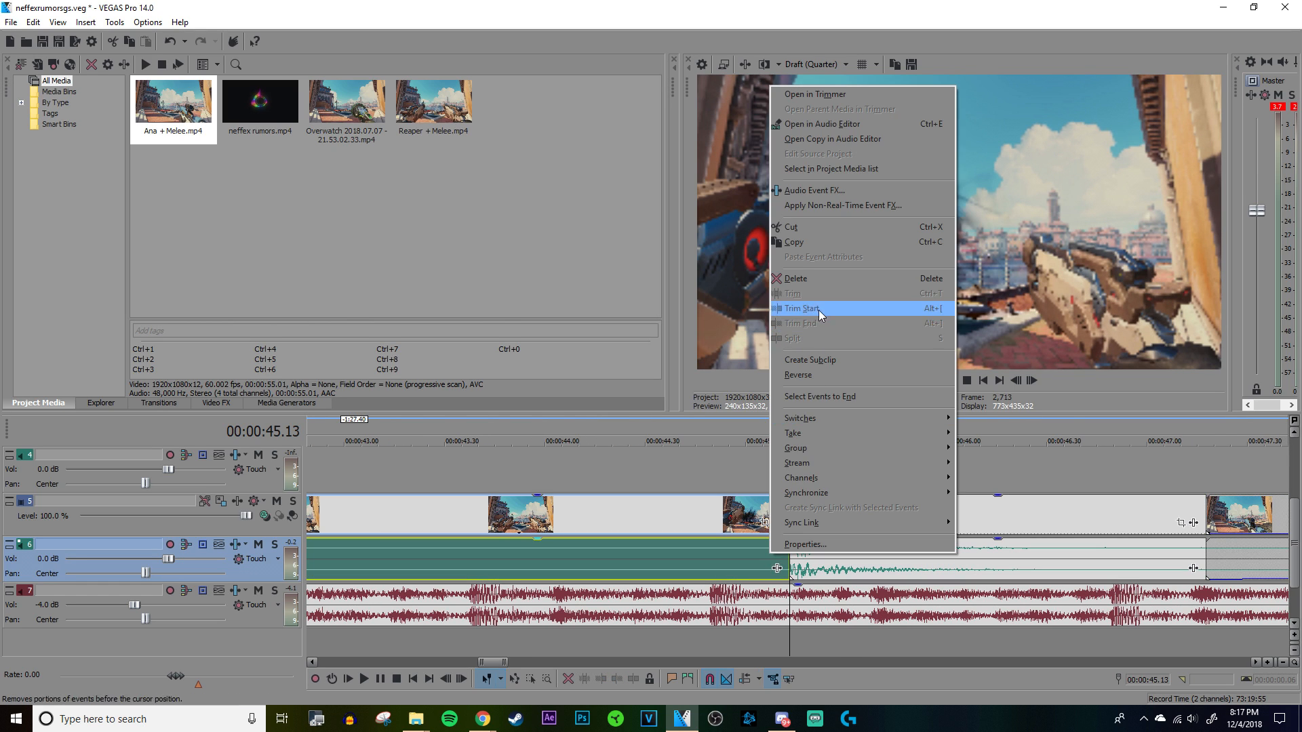
click(818, 277)
Step: Split the Reaper recording after the shot at 00:00:46.43 and check the normalization properties of the shot's audio event
click(1015, 568)
key(s)
right_click(934, 567)
click(954, 559)
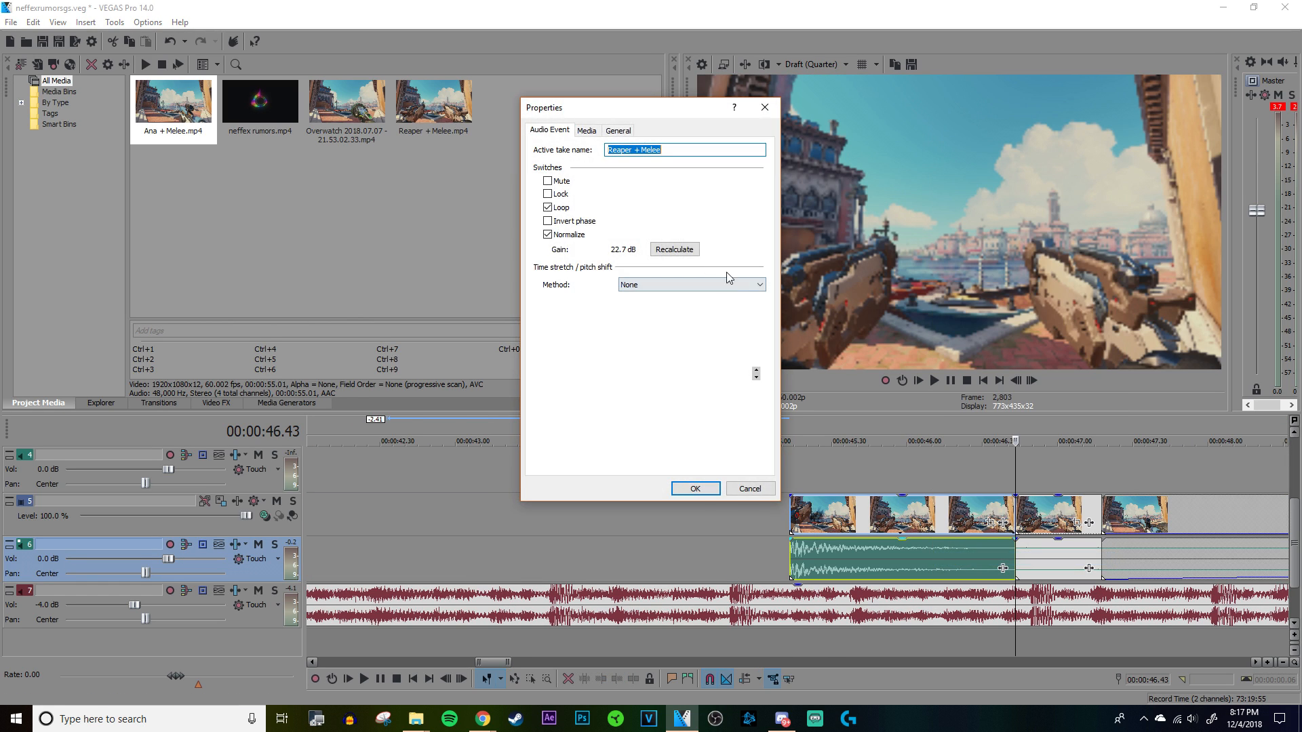
click(694, 489)
scroll(716, 522, down, 3)
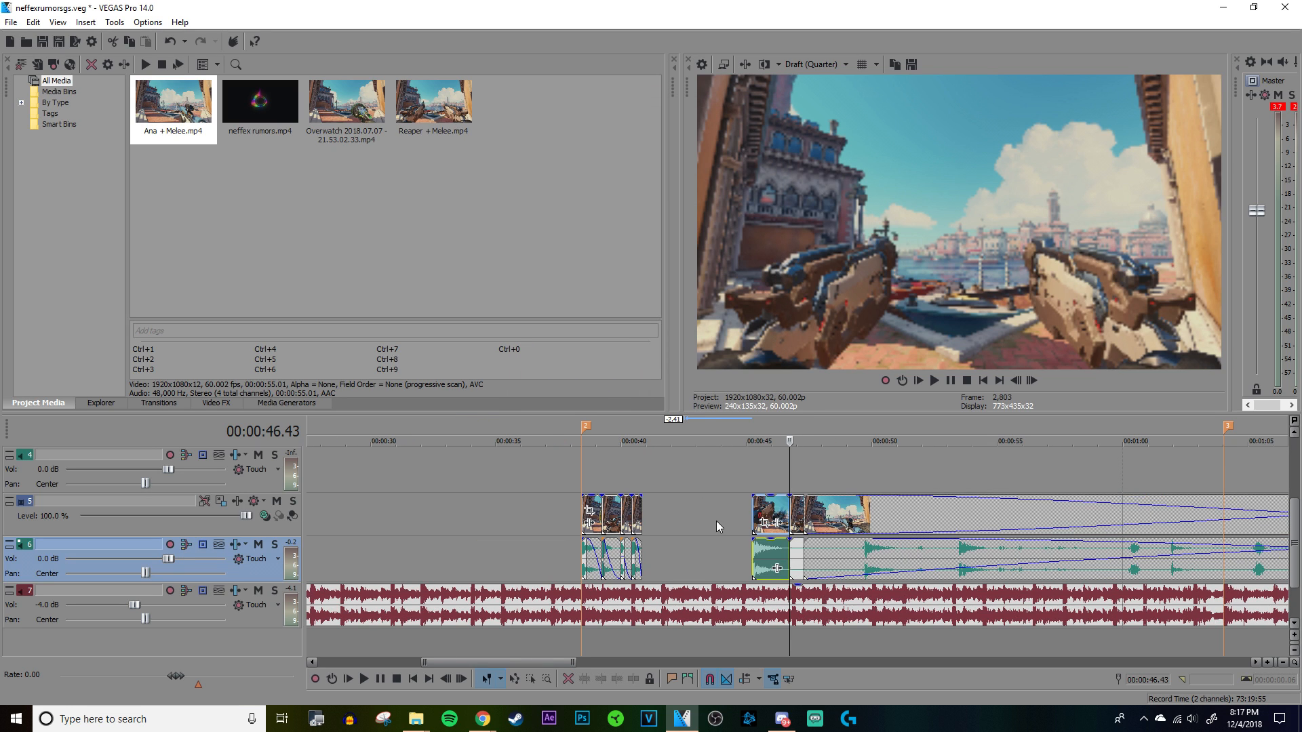
Step: Move the isolated Reaper shot with its audio directly behind the last clip of the sequence at 00:00:40.49
drag(780, 558, 669, 557)
click(648, 476)
scroll(665, 474, up, 5)
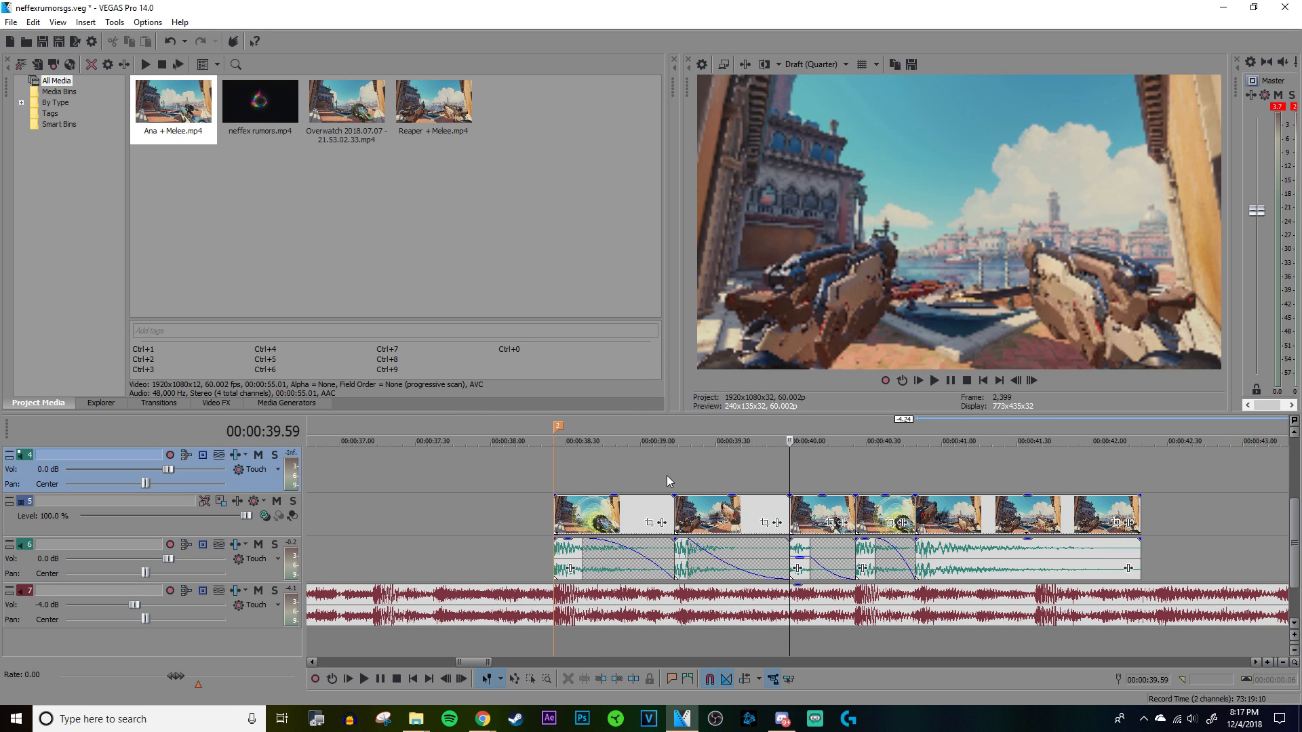
click(553, 473)
click(914, 550)
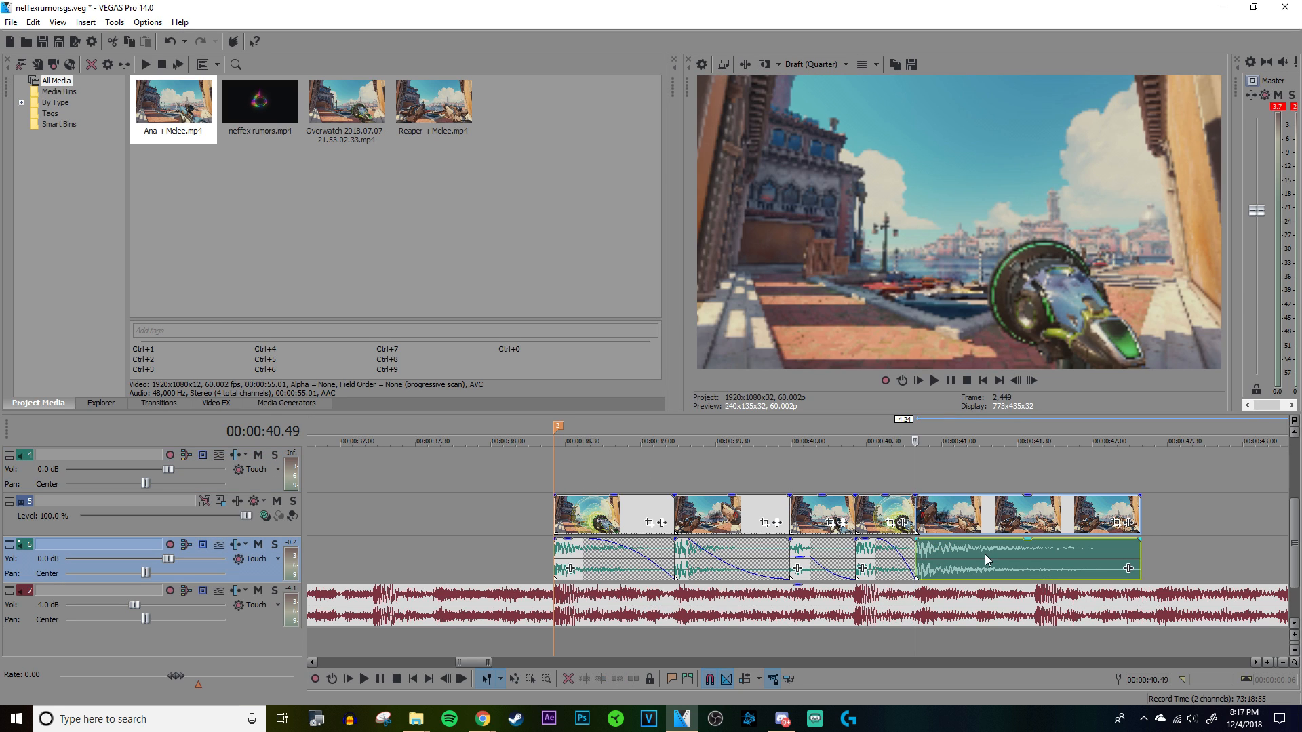
Step: Trim the Reaper shot's end to the beat at 00:00:41.37 and fade out its audio with the fast logarithmic curve
click(1025, 562)
key(space)
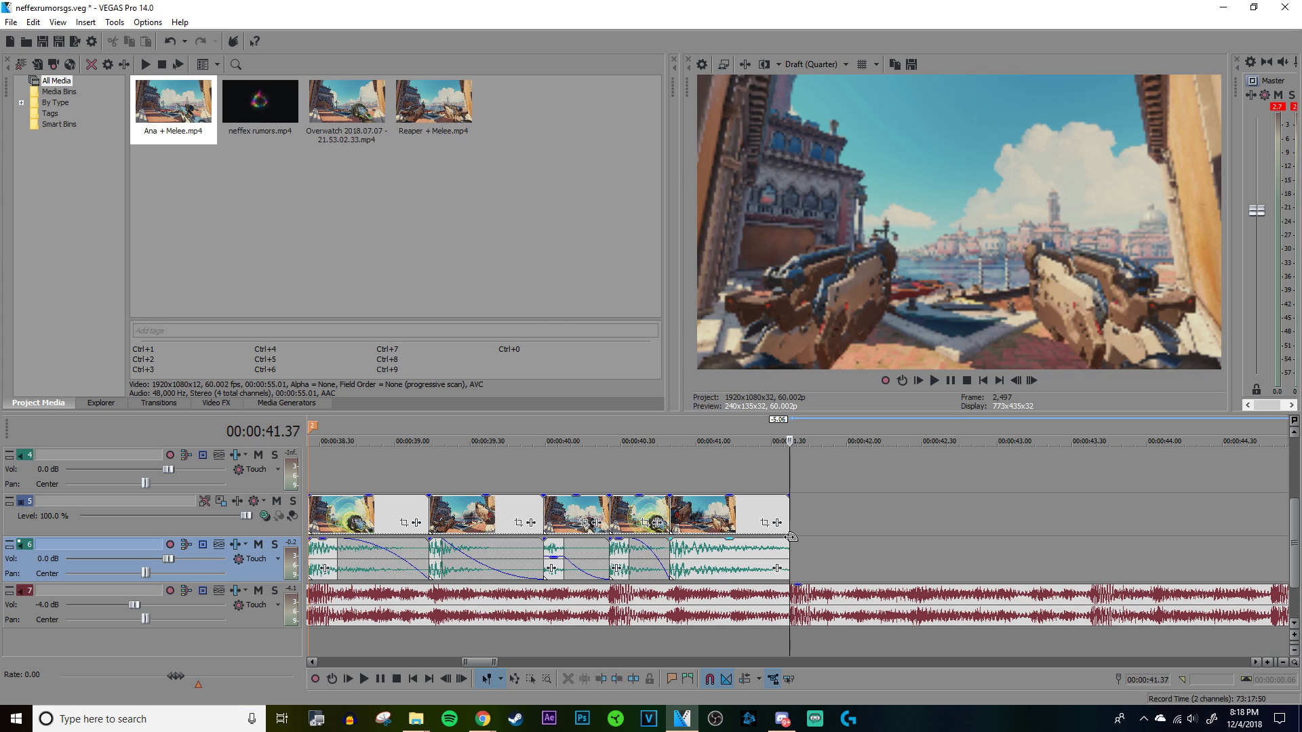
drag(788, 541, 679, 547)
right_click(702, 542)
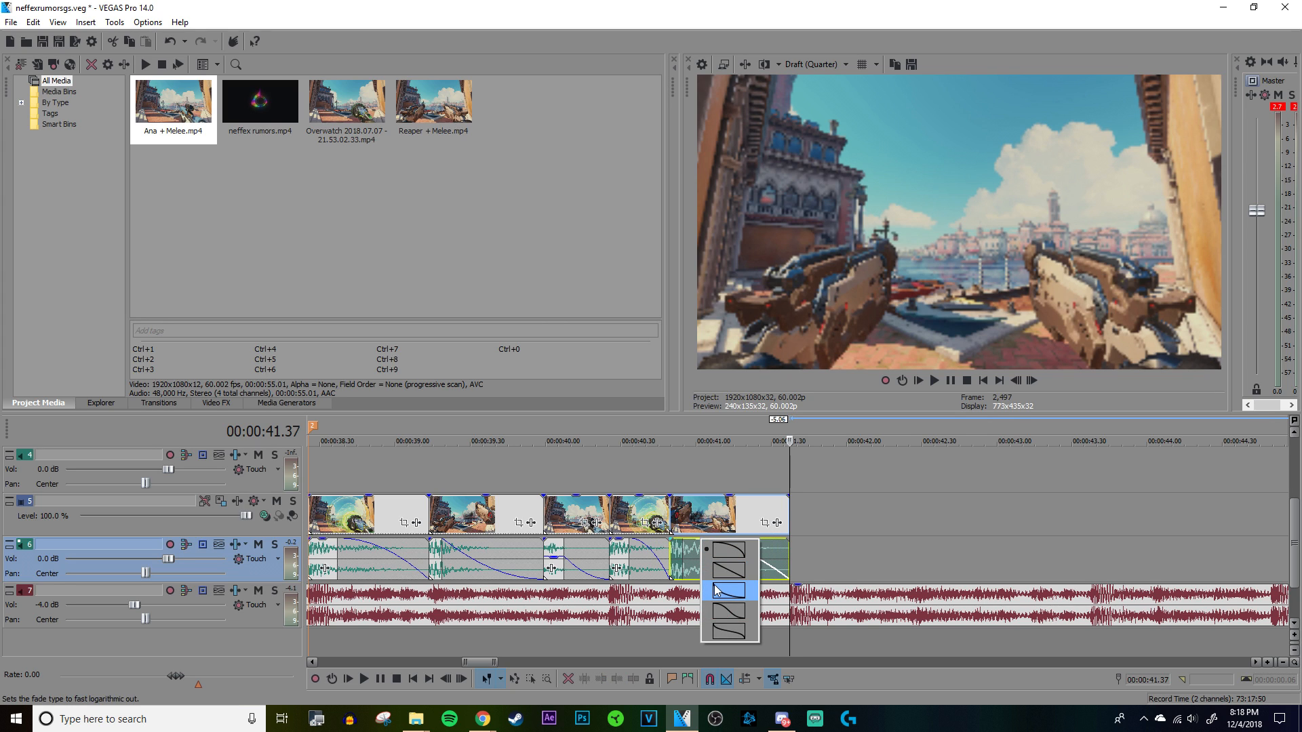
click(723, 592)
Step: Play the clip sequence from marker 2 past its last clip to check its sync with the beats
scroll(705, 533, down, 3)
click(632, 467)
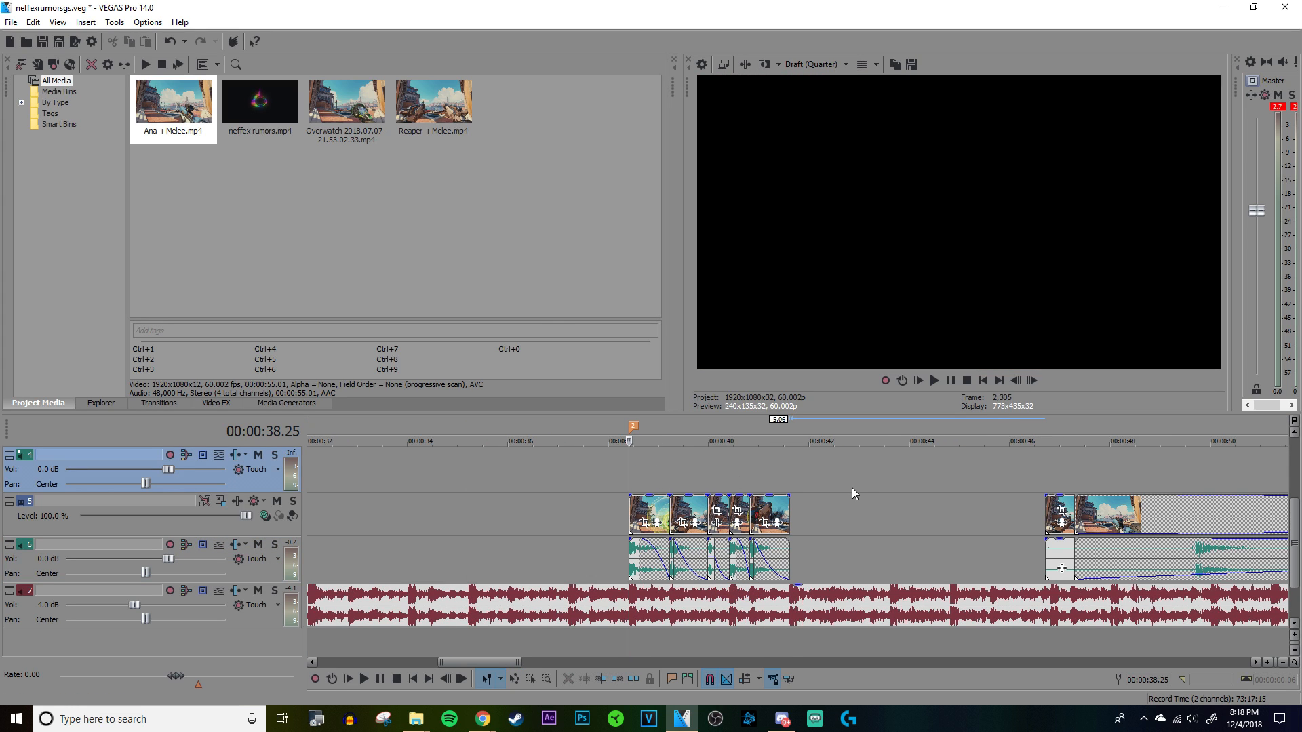
key(space)
scroll(882, 480, up, 5)
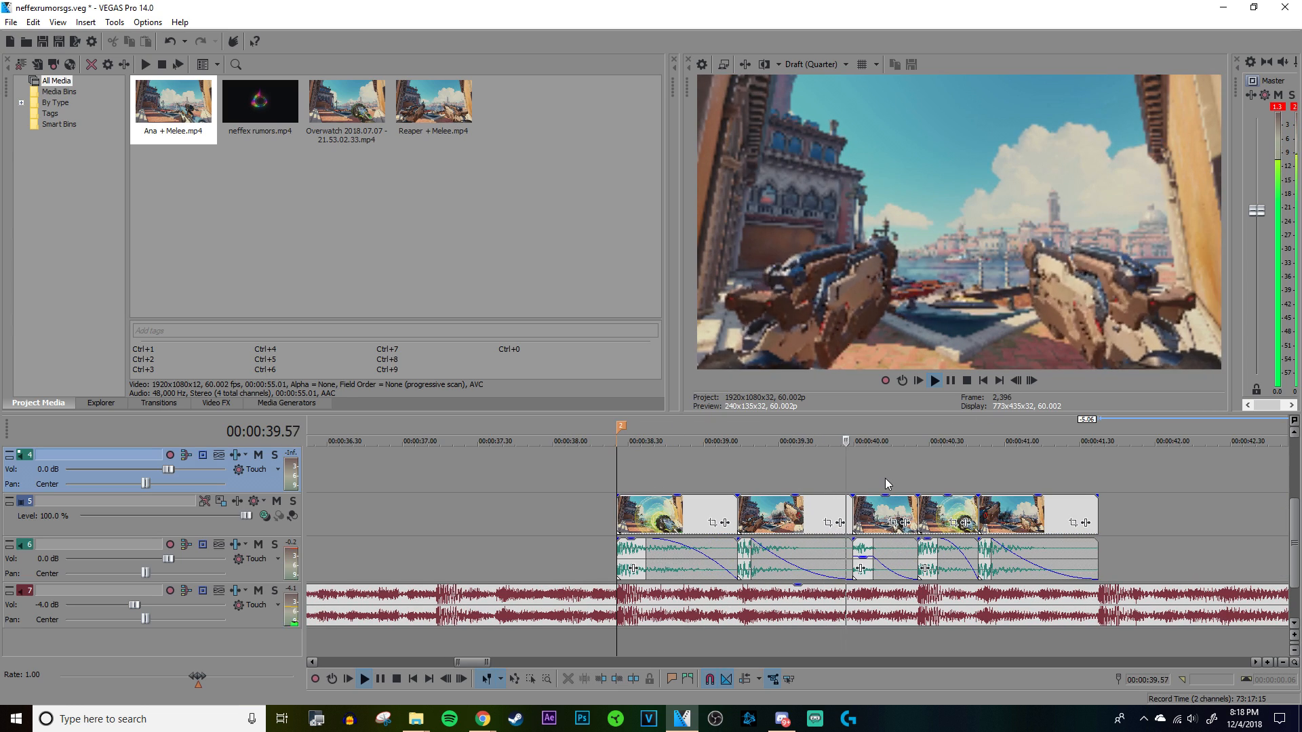
scroll(885, 479, down, 4)
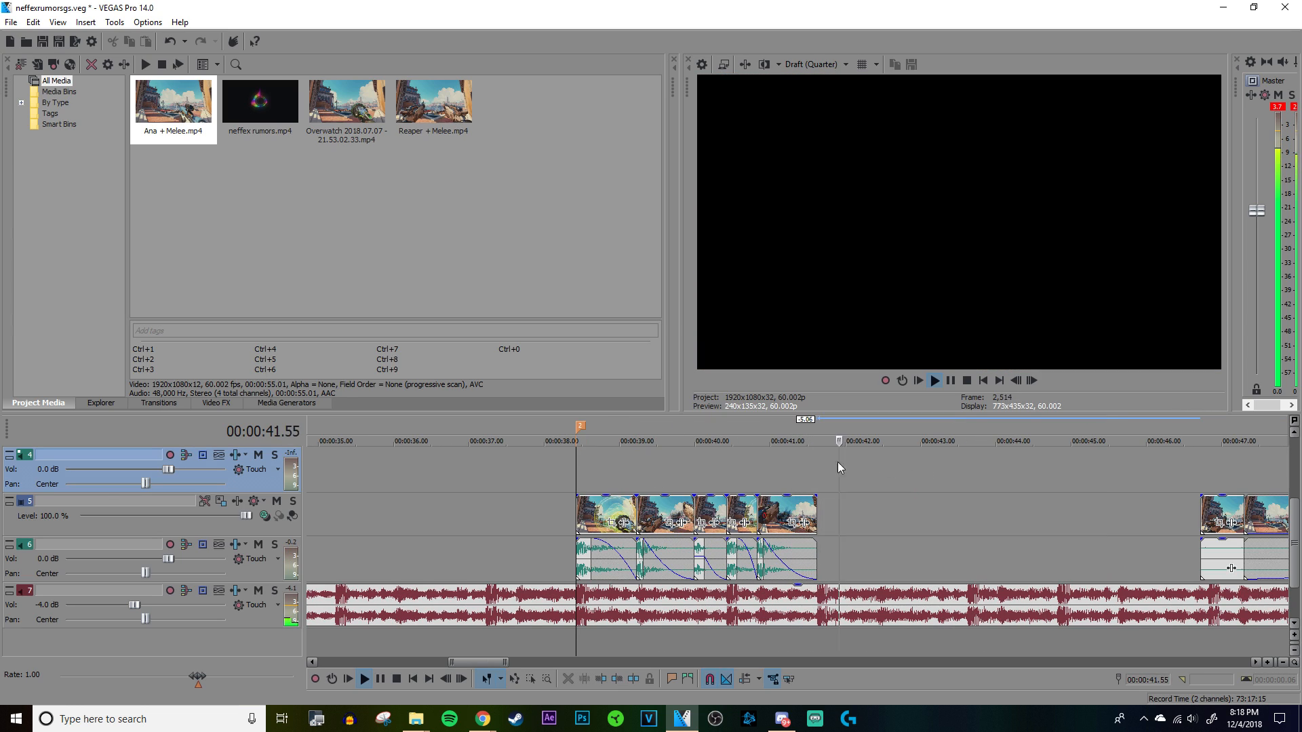
key(space)
Step: Move the overlapping long recording that ends last, with its audio, to start at about 00:01:53, clear of the other recording
scroll(956, 486, down, 10)
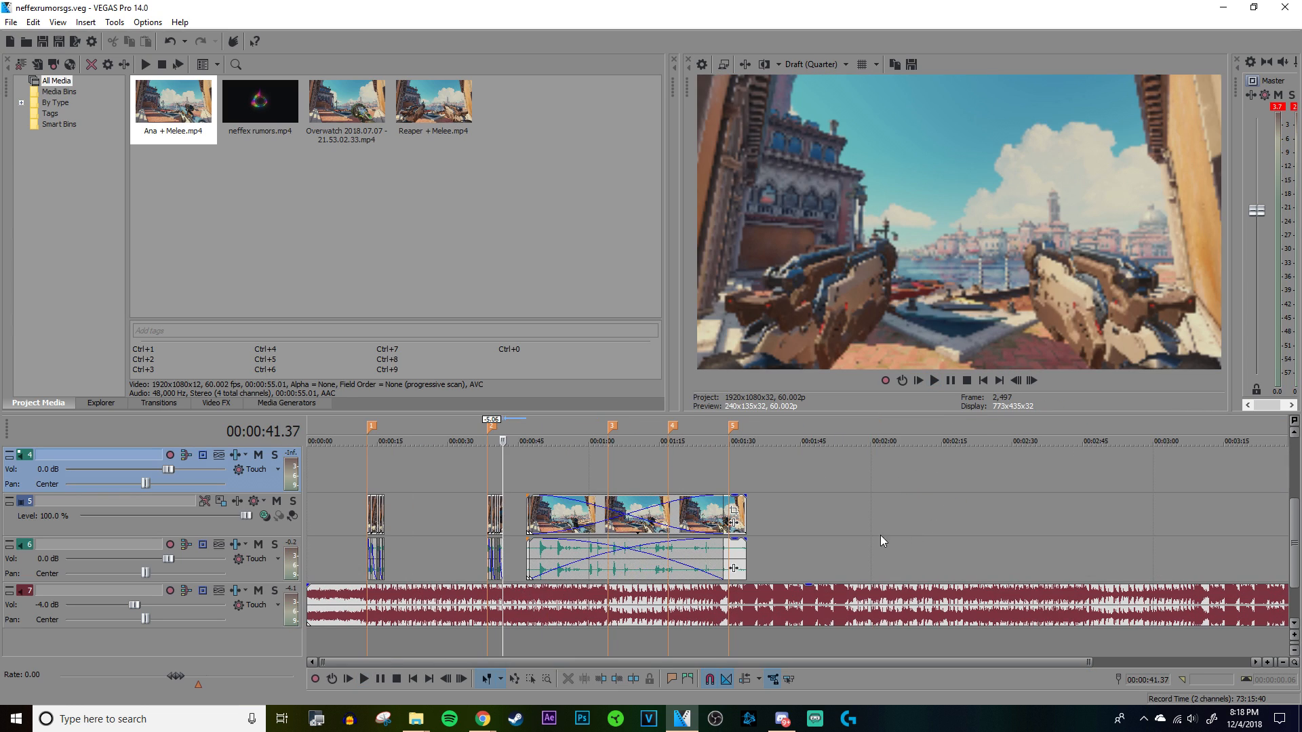
drag(740, 506, 1053, 512)
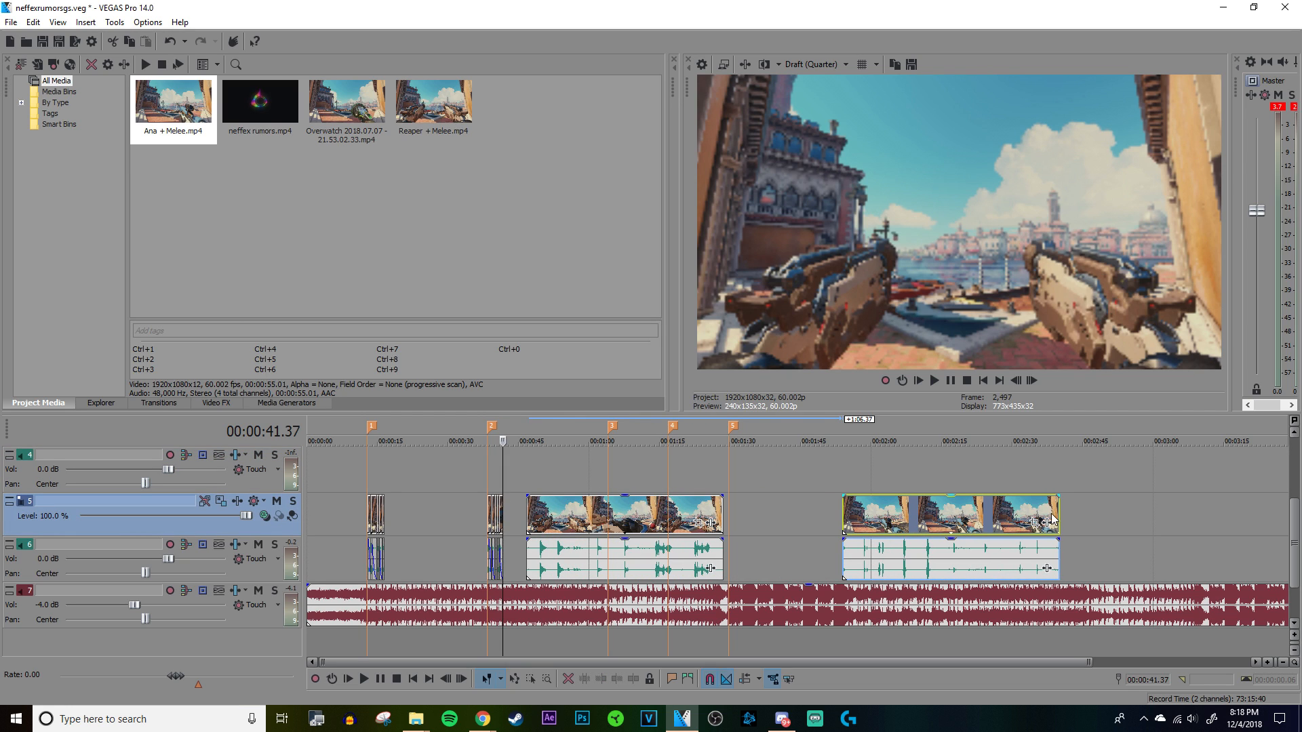
scroll(947, 505, up, 9)
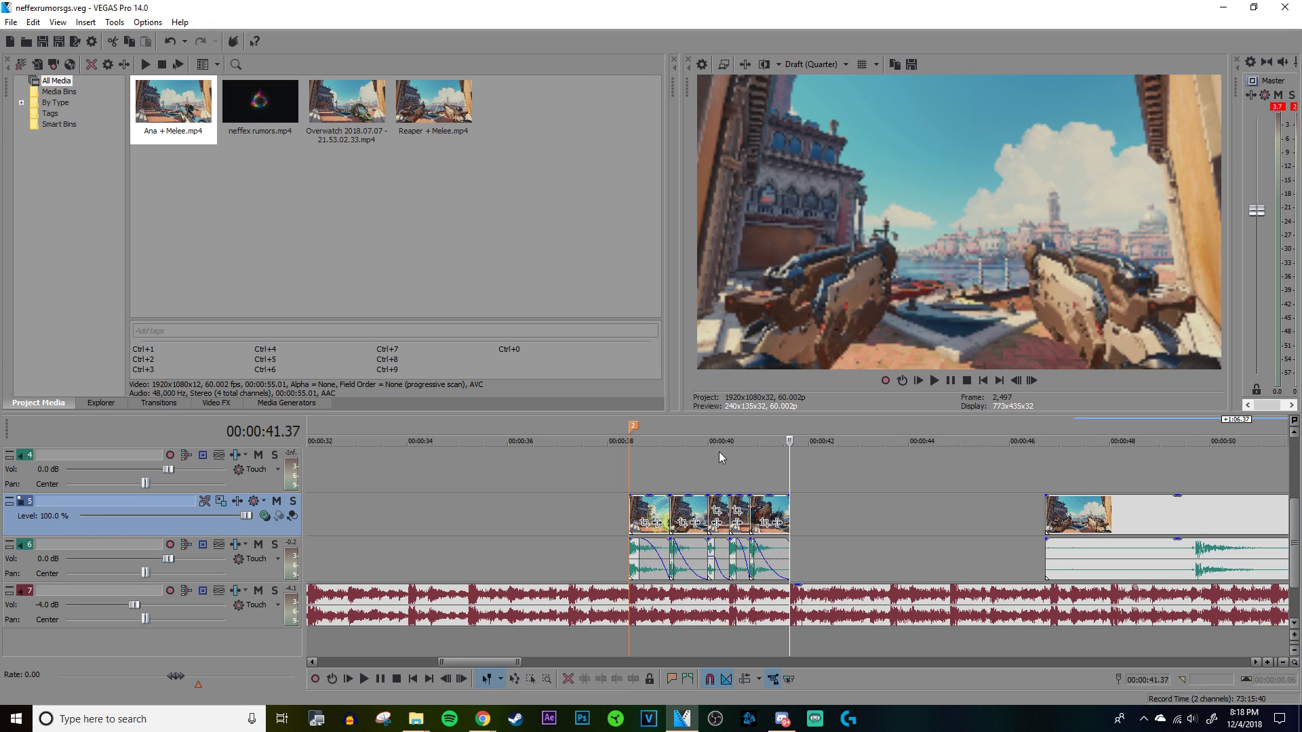
Step: Replay the sequence from marker 2 to recheck its timing and place the playhead at its end, 00:00:41.37
click(638, 465)
key(space)
scroll(746, 478, up, 7)
scroll(915, 502, down, 5)
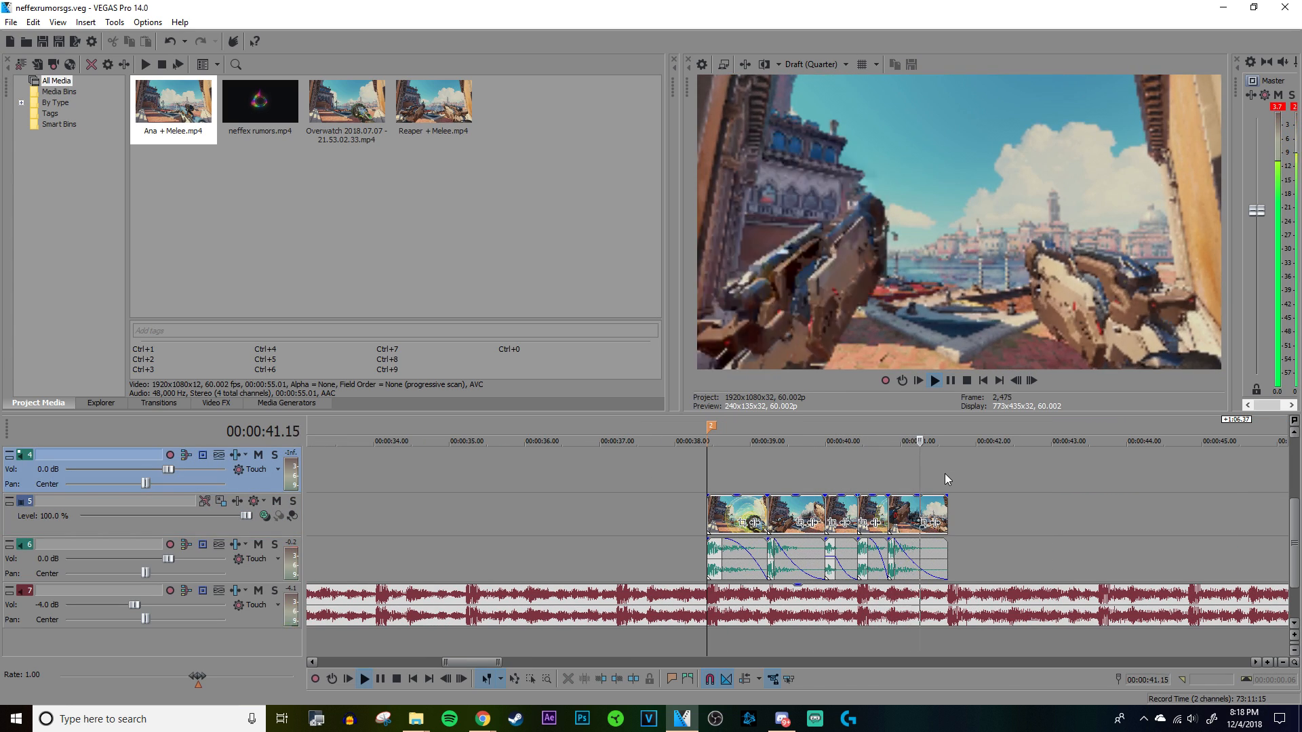
click(943, 474)
click(946, 476)
key(space)
scroll(947, 476, up, 6)
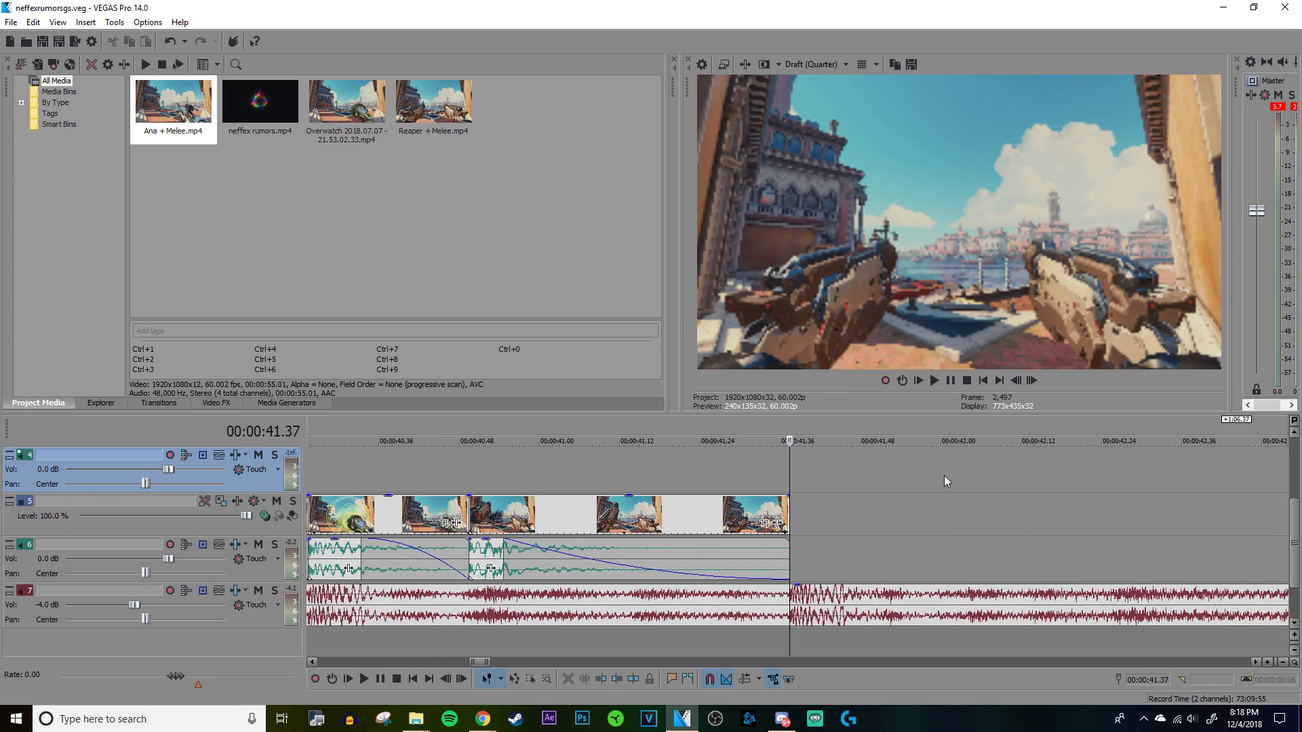
scroll(861, 526, down, 5)
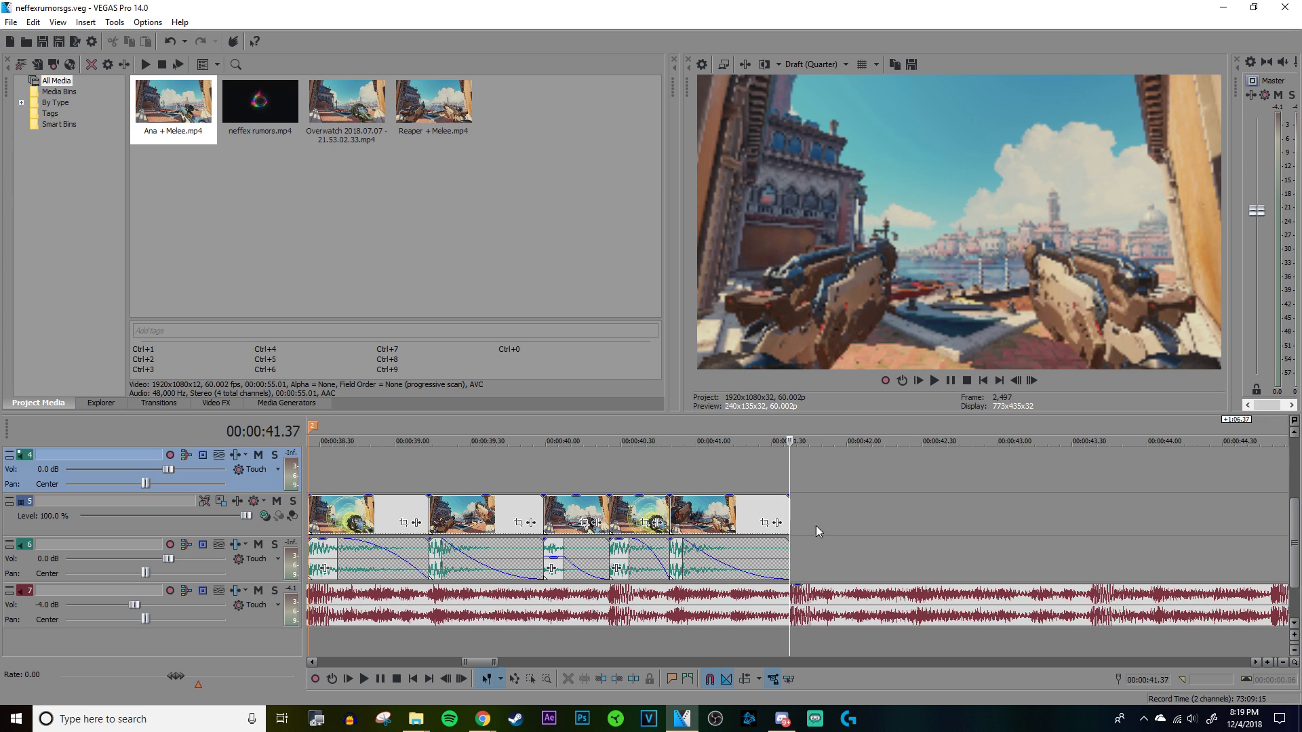
Step: Copy the sequence's first clip at marker 2, with its audio, directly behind the last clip at 00:00:41.37
scroll(786, 522, down, 5)
click(637, 471)
scroll(735, 482, up, 5)
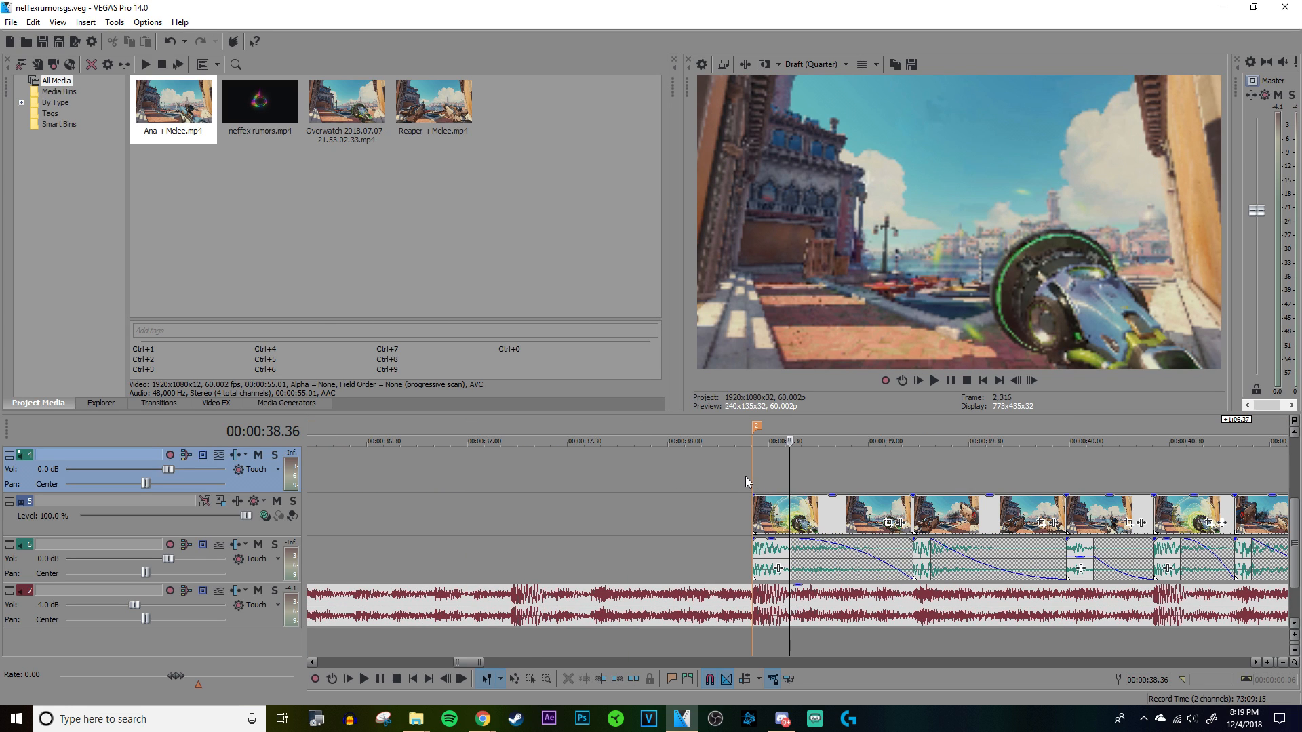
click(746, 476)
click(757, 477)
click(797, 542)
click(799, 521)
scroll(800, 519, down, 2)
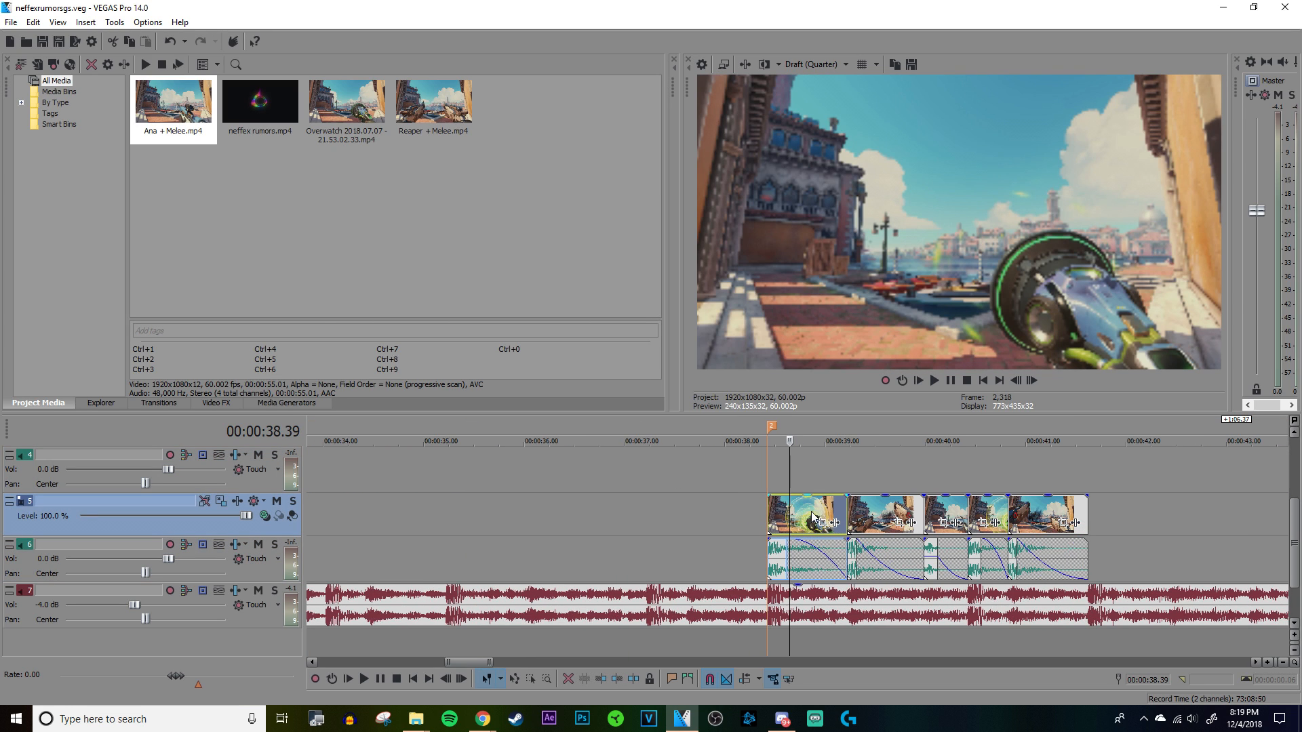
drag(805, 515, 1126, 515)
click(1089, 457)
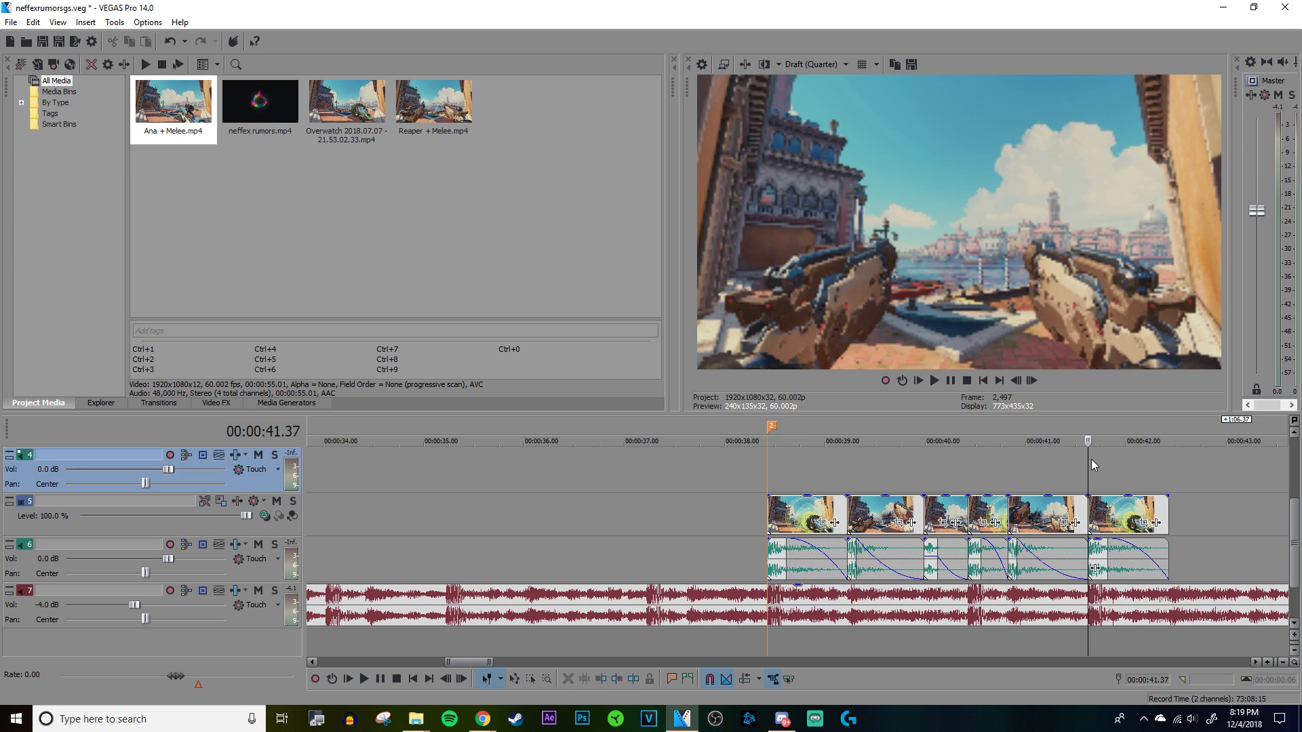
Step: Copy the Ana sniper clip with its audio onto tracks 3 and 4, starting at 00:00:41.37 above the new copy
scroll(1089, 457, up, 3)
scroll(792, 510, up, 2)
click(498, 607)
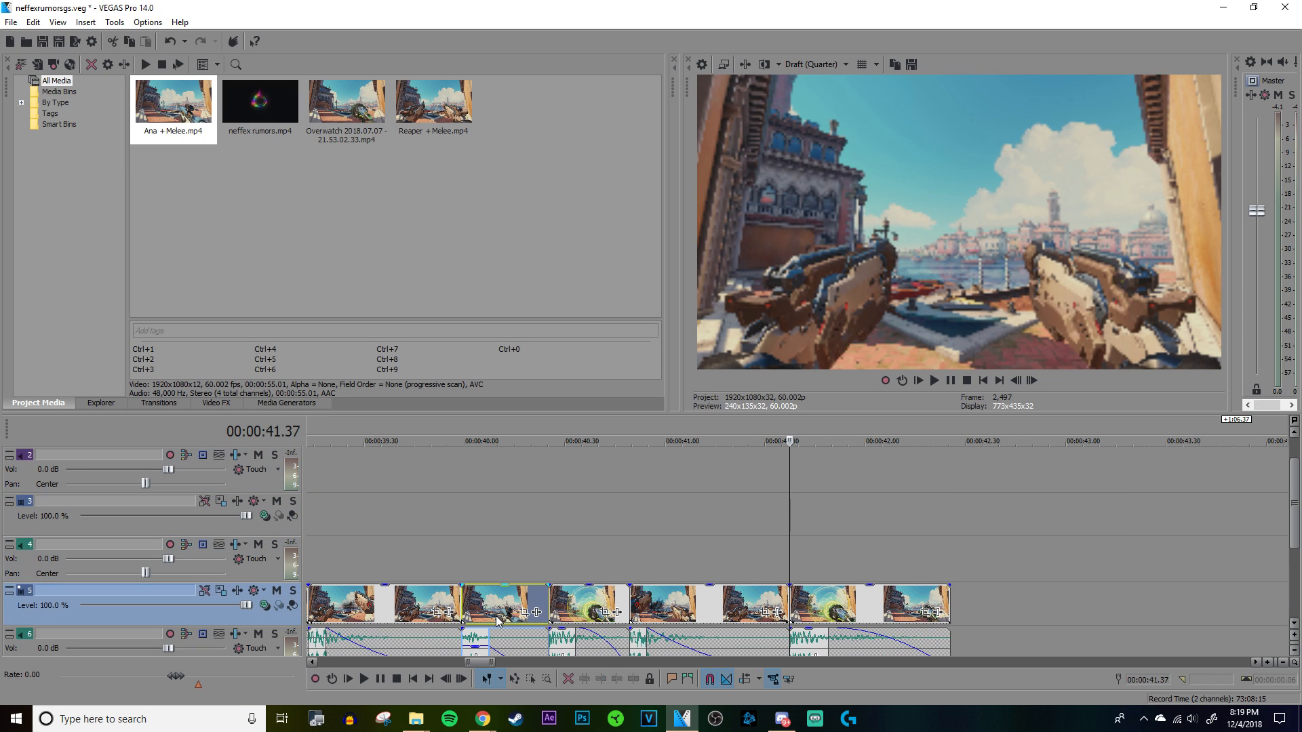
drag(507, 645, 839, 514)
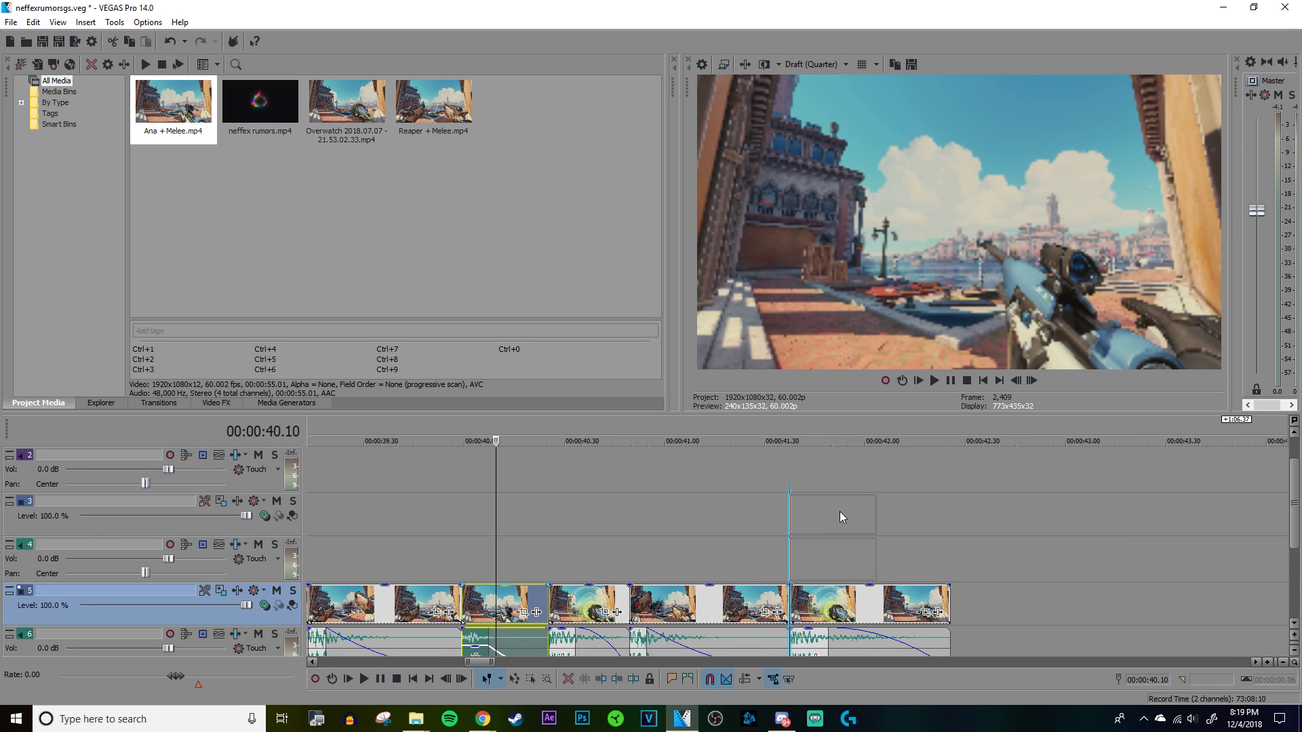
click(786, 464)
Step: Extend the Ana copy's end to match the clip below and lengthen its audio fade-out to start just after the shot
scroll(994, 490, down, 2)
click(945, 476)
scroll(946, 477, up, 5)
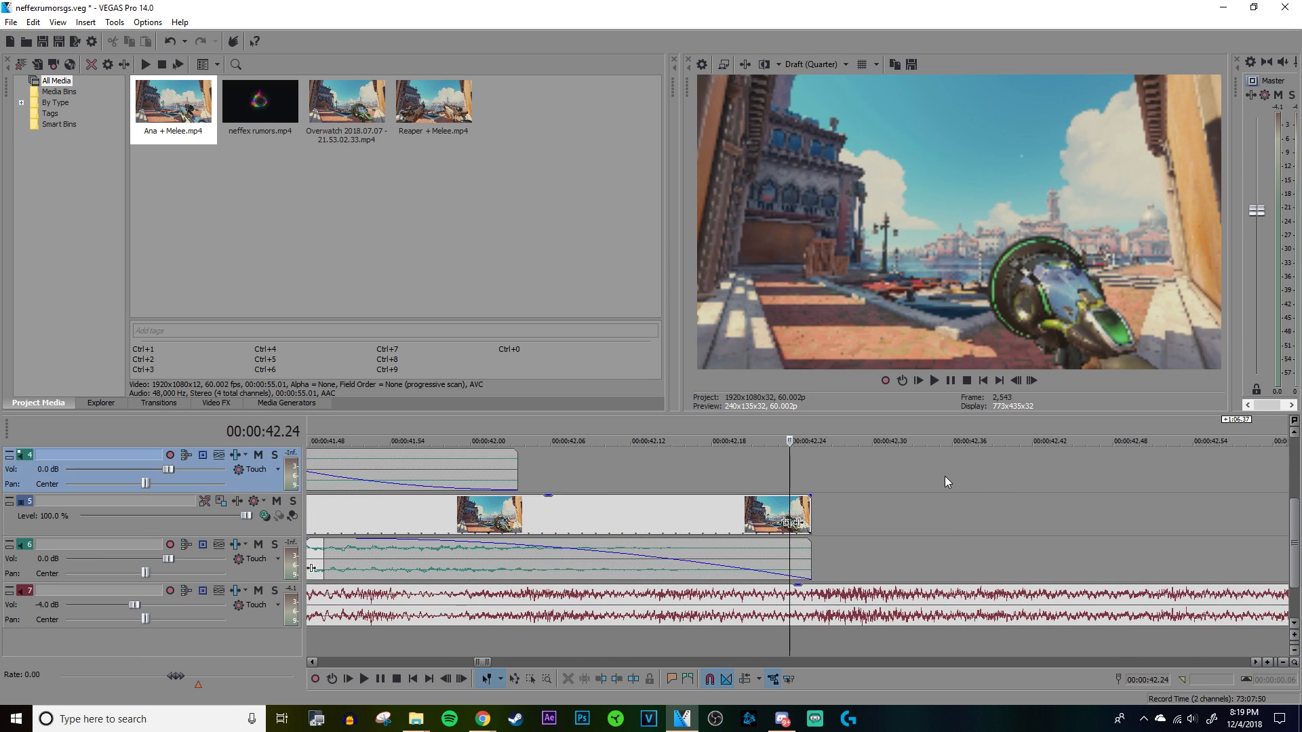
click(910, 565)
scroll(792, 568, up, 3)
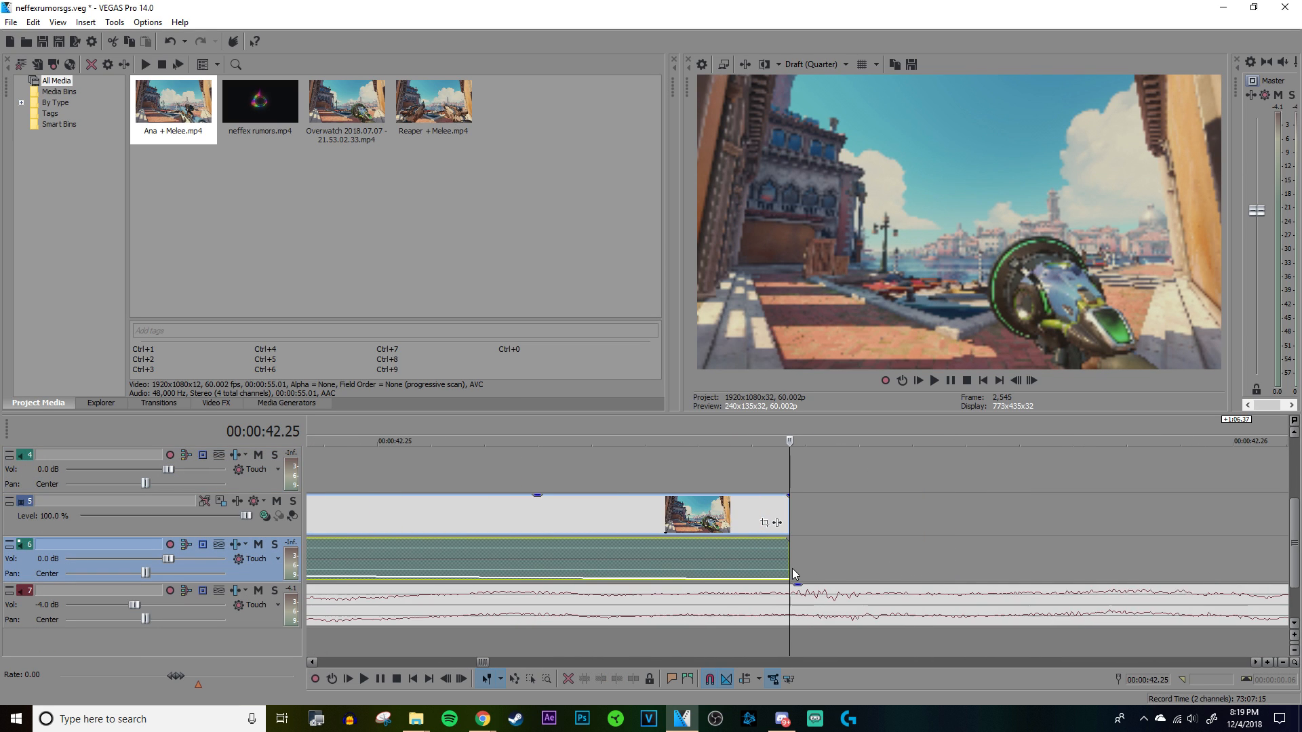
scroll(800, 568, down, 8)
click(737, 502)
scroll(737, 502, up, 2)
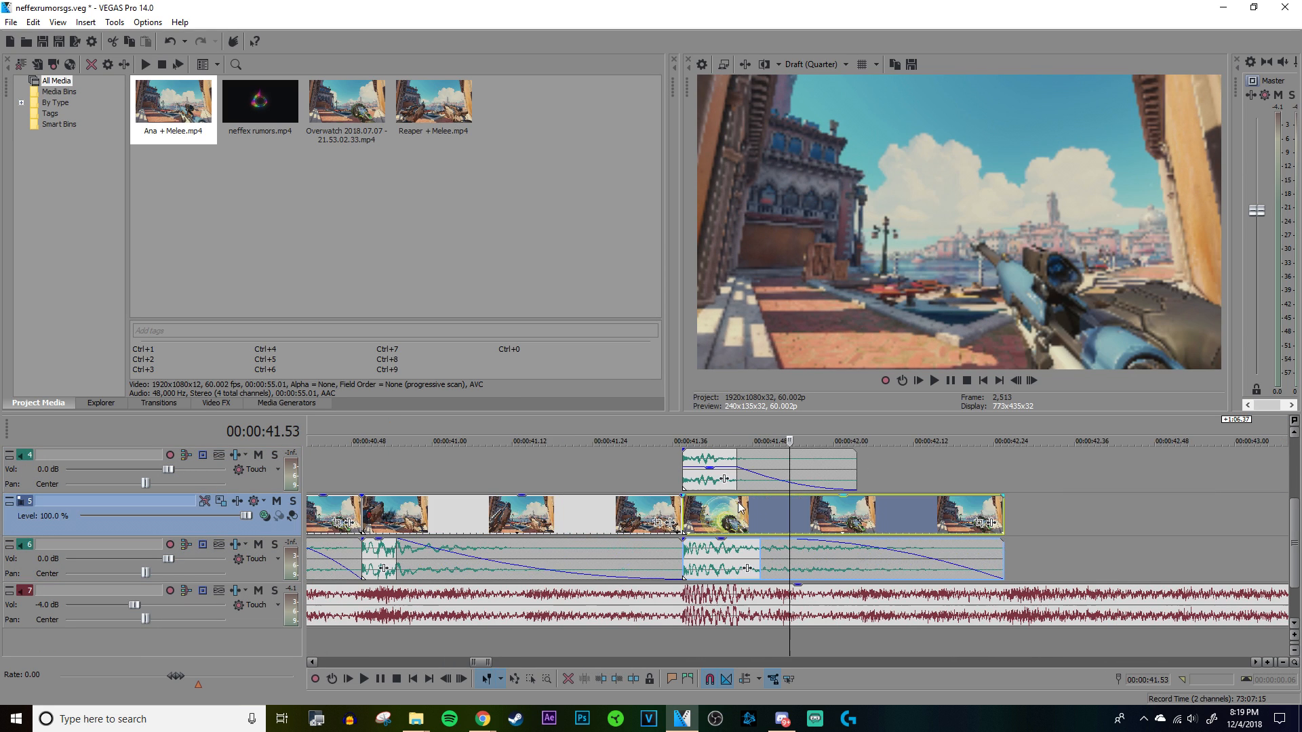
scroll(775, 501, up, 2)
click(762, 474)
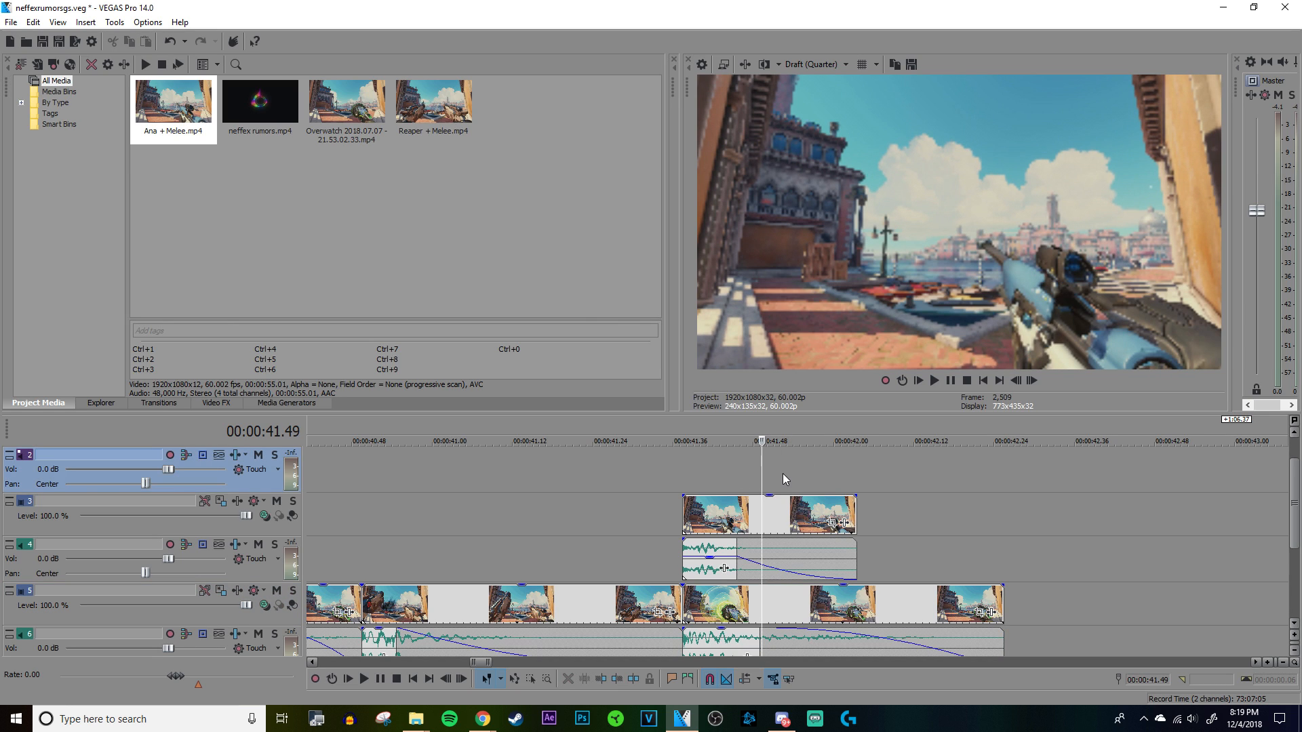
drag(855, 523, 1003, 526)
drag(884, 552, 718, 554)
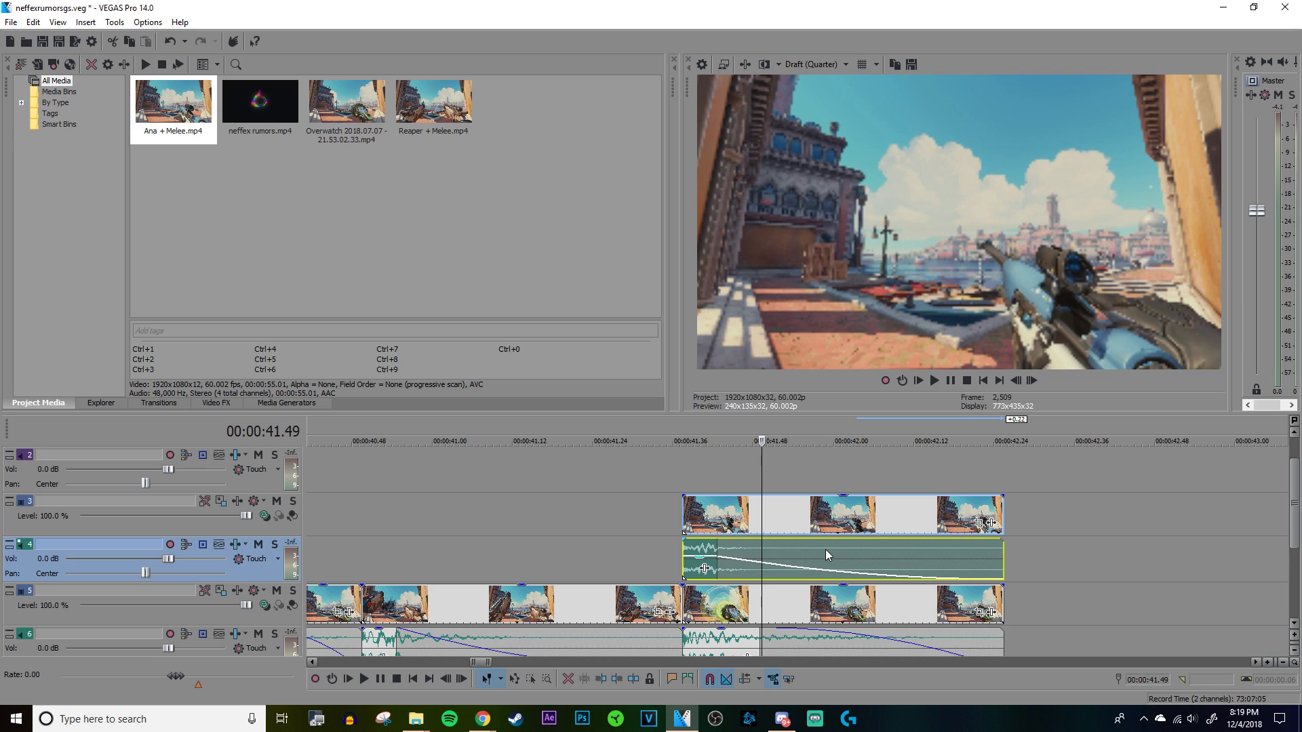
Step: Lower the opacity of the Ana copy on track 3 to about half and play the overlap to check the blend
scroll(826, 550, down, 1)
scroll(825, 550, up, 1)
scroll(825, 546, down, 1)
drag(820, 451, 819, 475)
key(space)
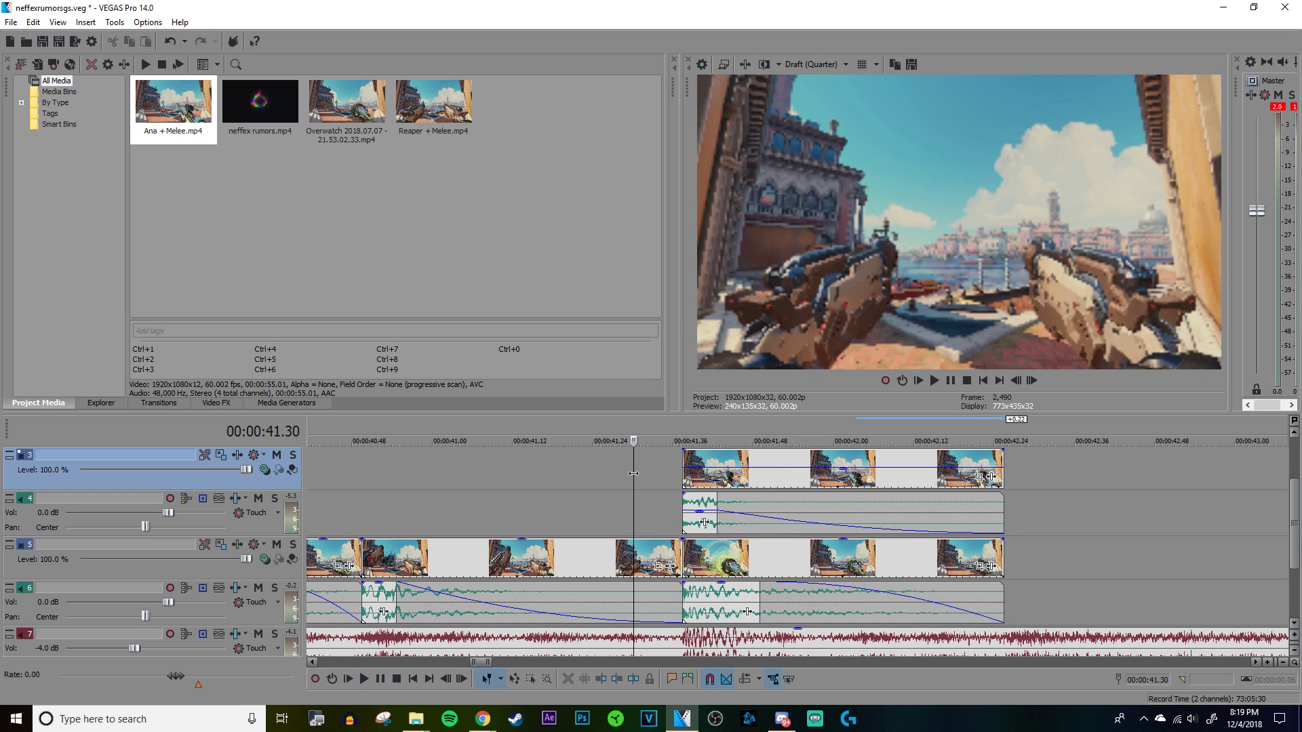
scroll(637, 473, down, 5)
key(space)
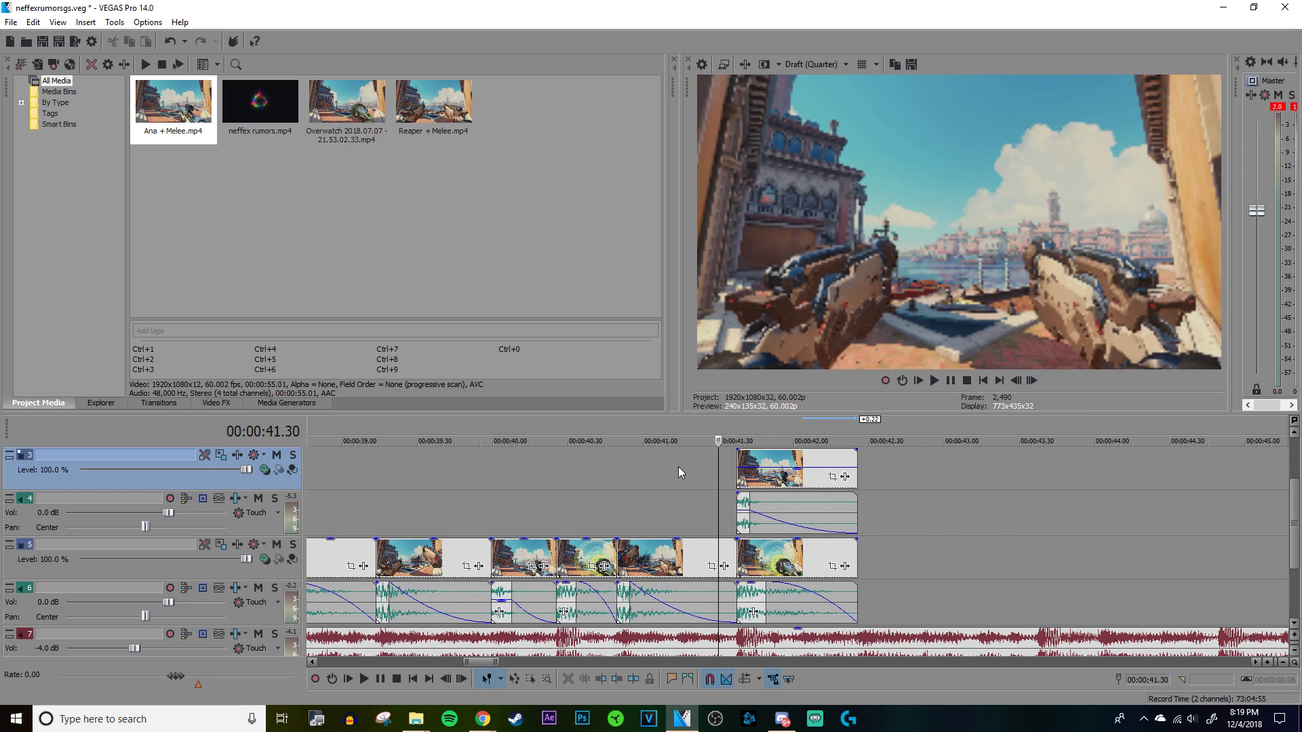
click(741, 455)
click(764, 456)
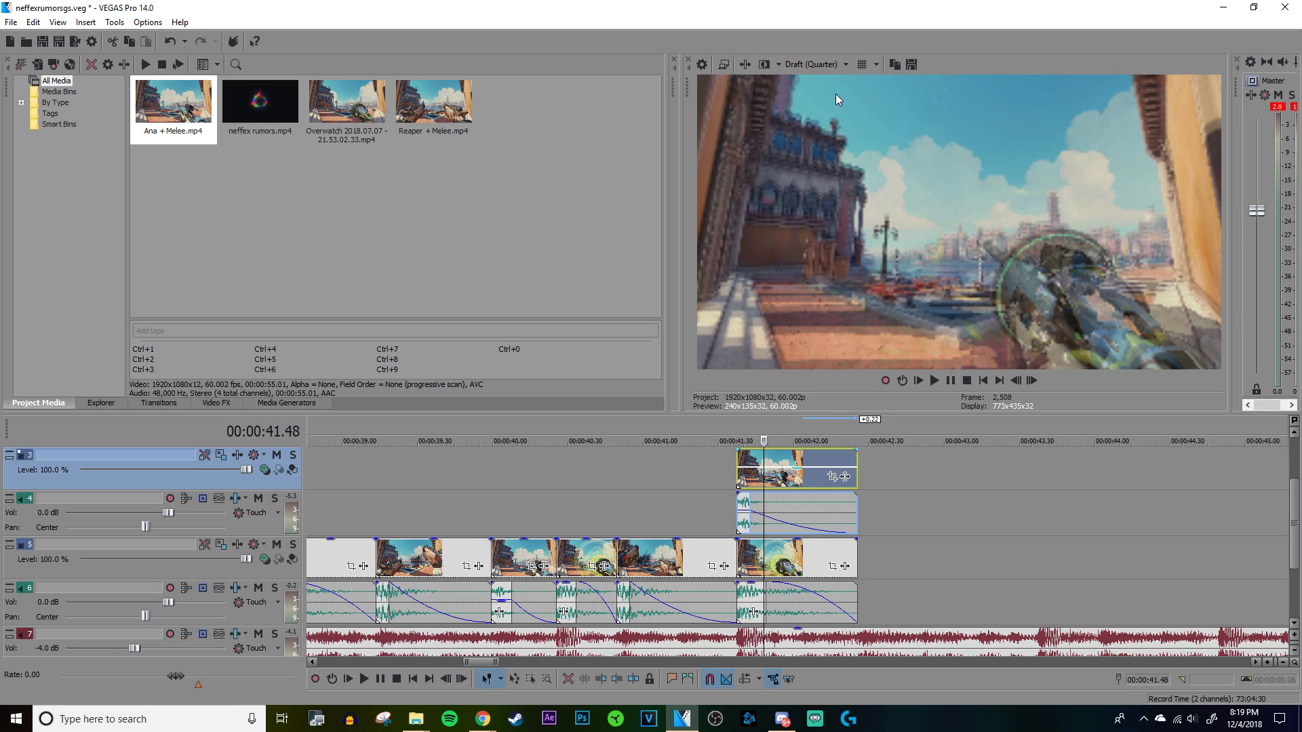
Step: Inspect the blended frame at Best (Full) preview quality and return the preview to Draft (Quarter)
click(820, 64)
mouse_move(826, 126)
click(899, 141)
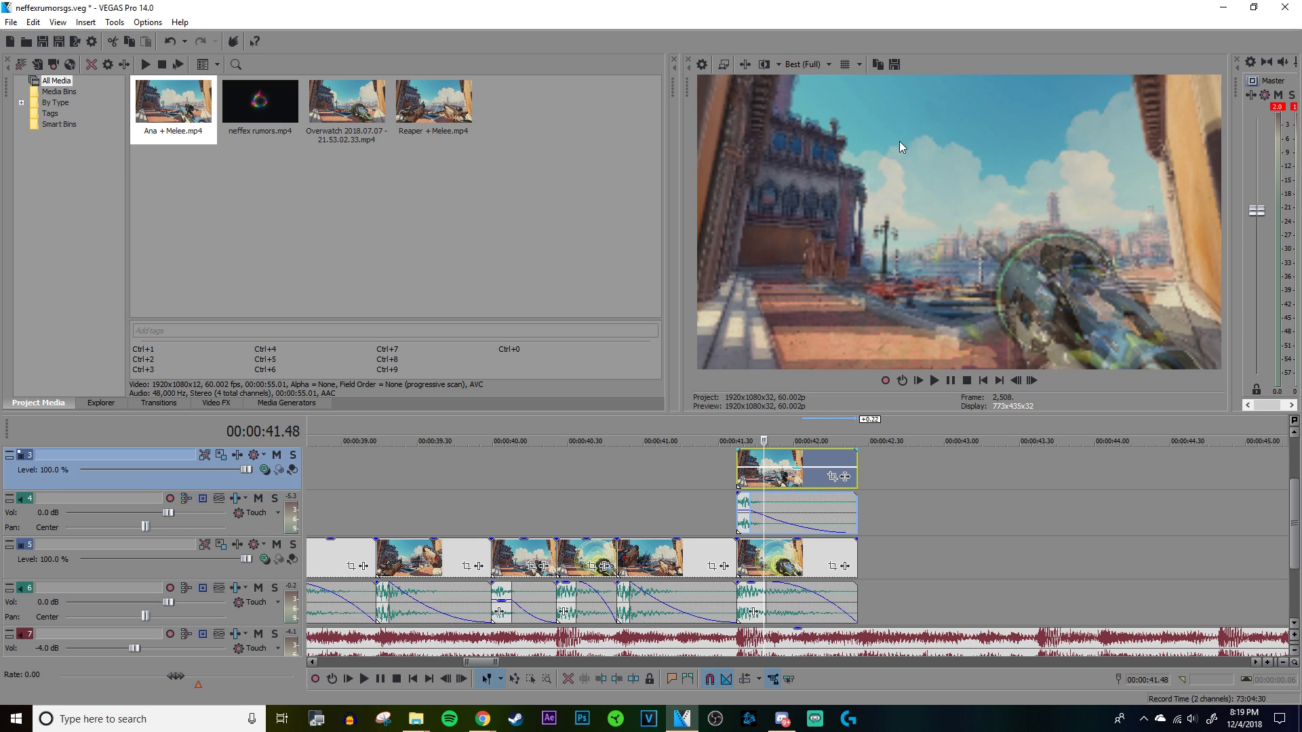
click(804, 65)
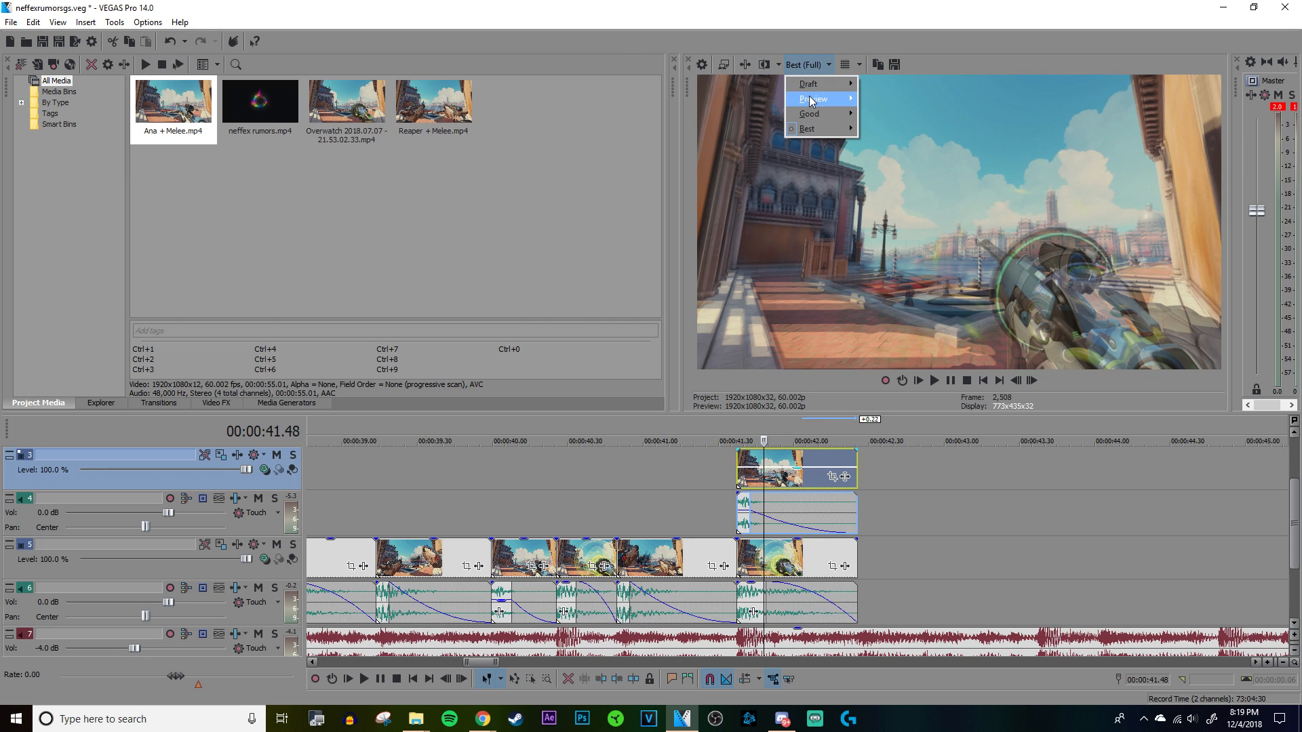
mouse_move(813, 83)
click(906, 125)
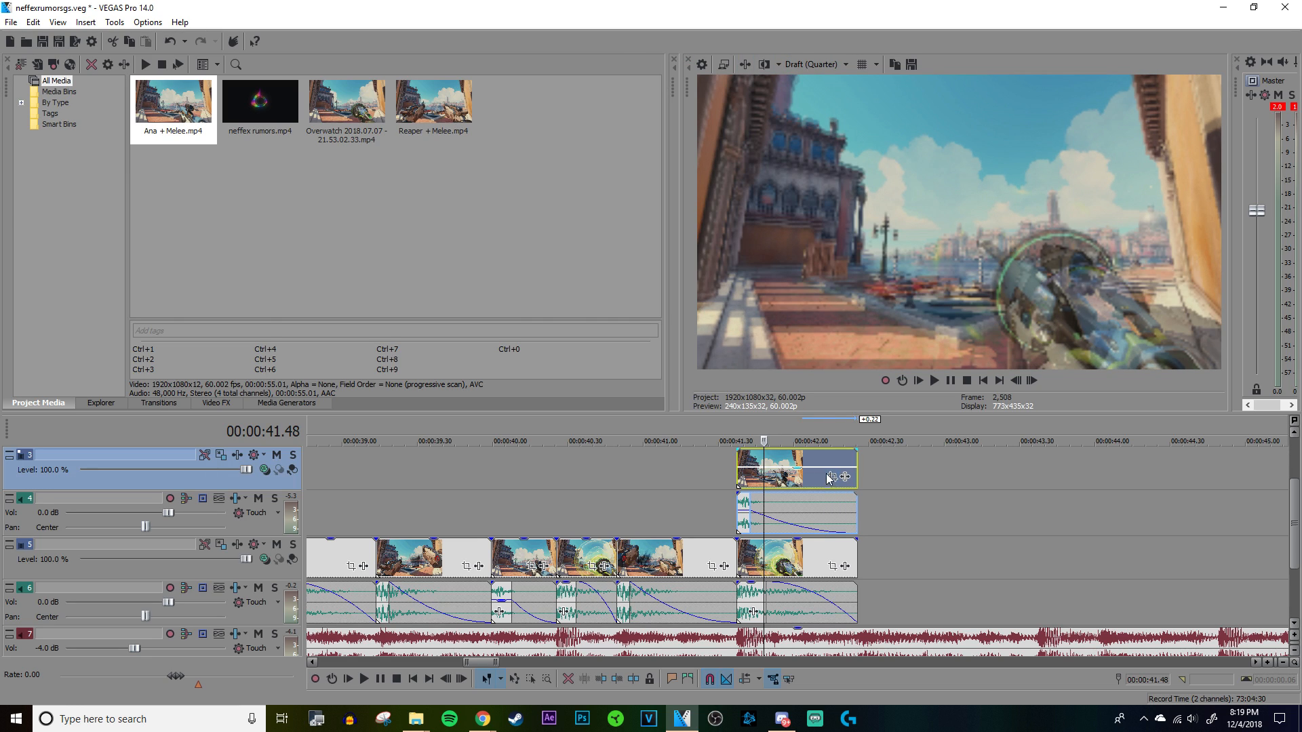
Step: Add the NewBlue V3 Split Screen effect to video track 3
click(738, 453)
scroll(824, 458, down, 9)
scroll(825, 457, up, 10)
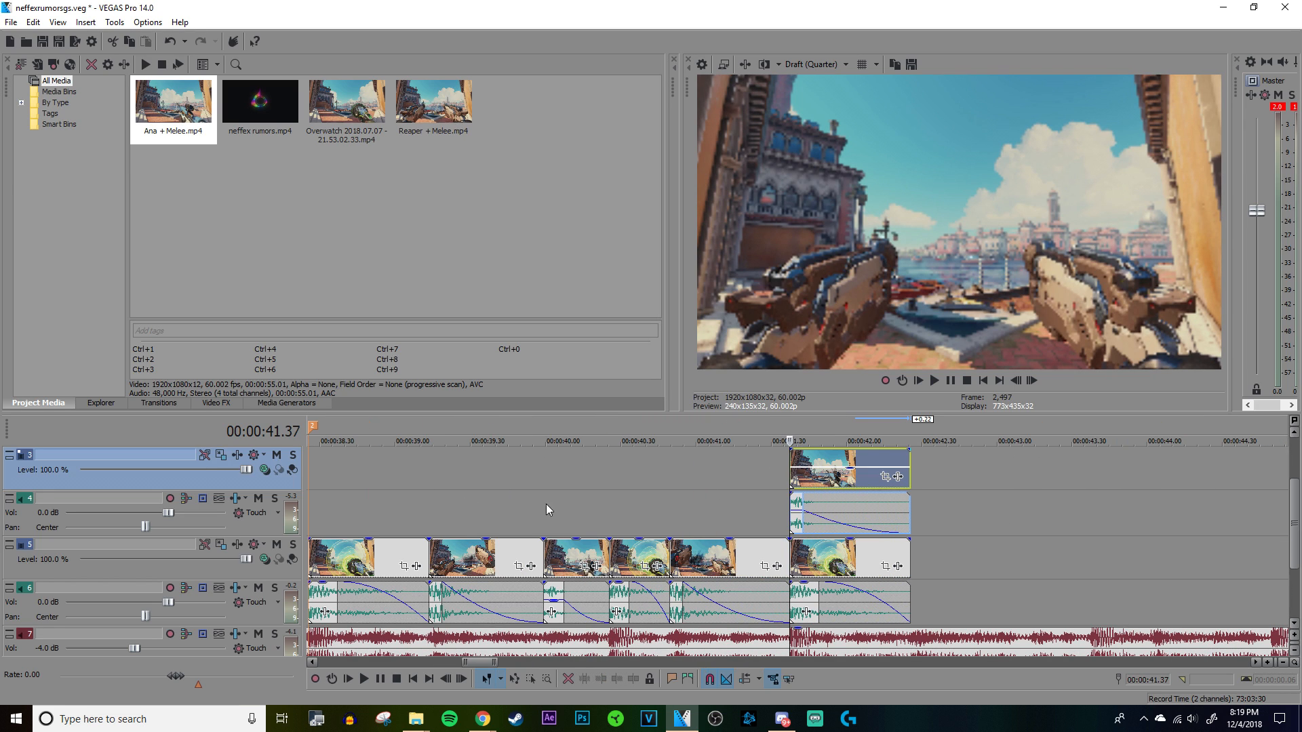
click(239, 458)
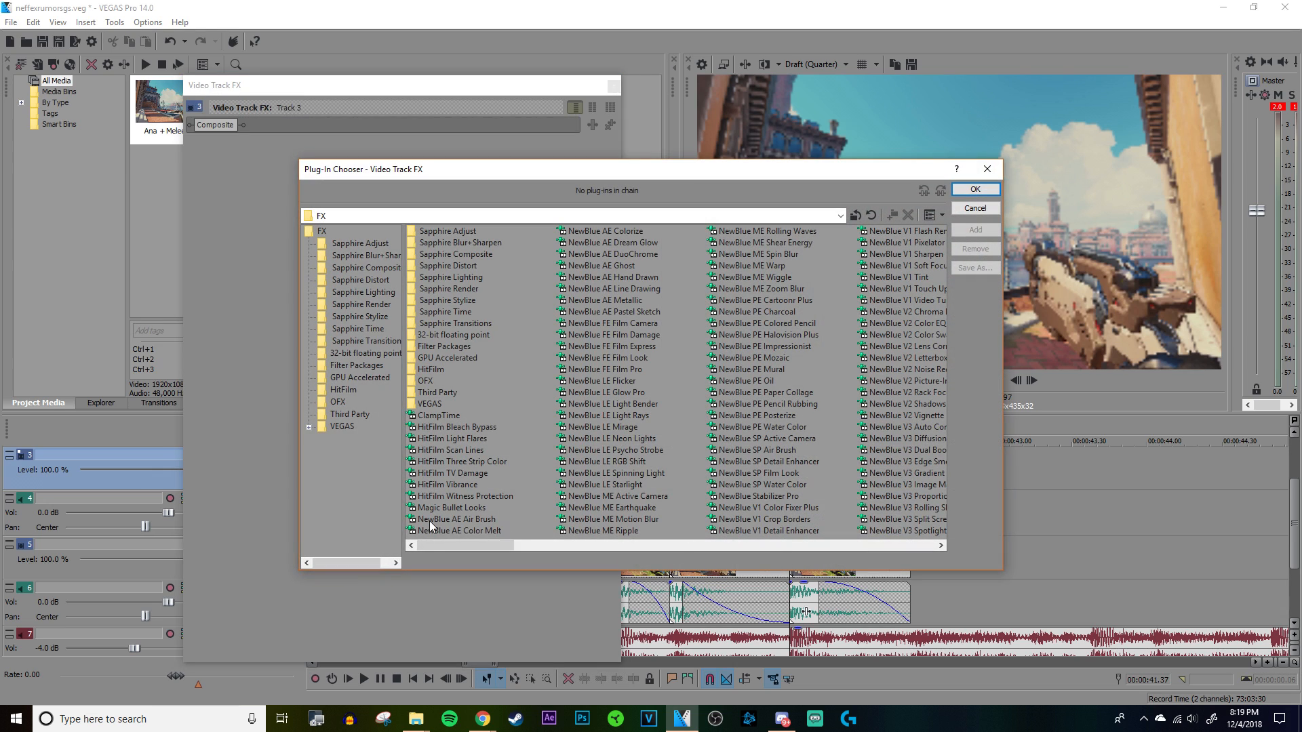
drag(464, 541, 481, 541)
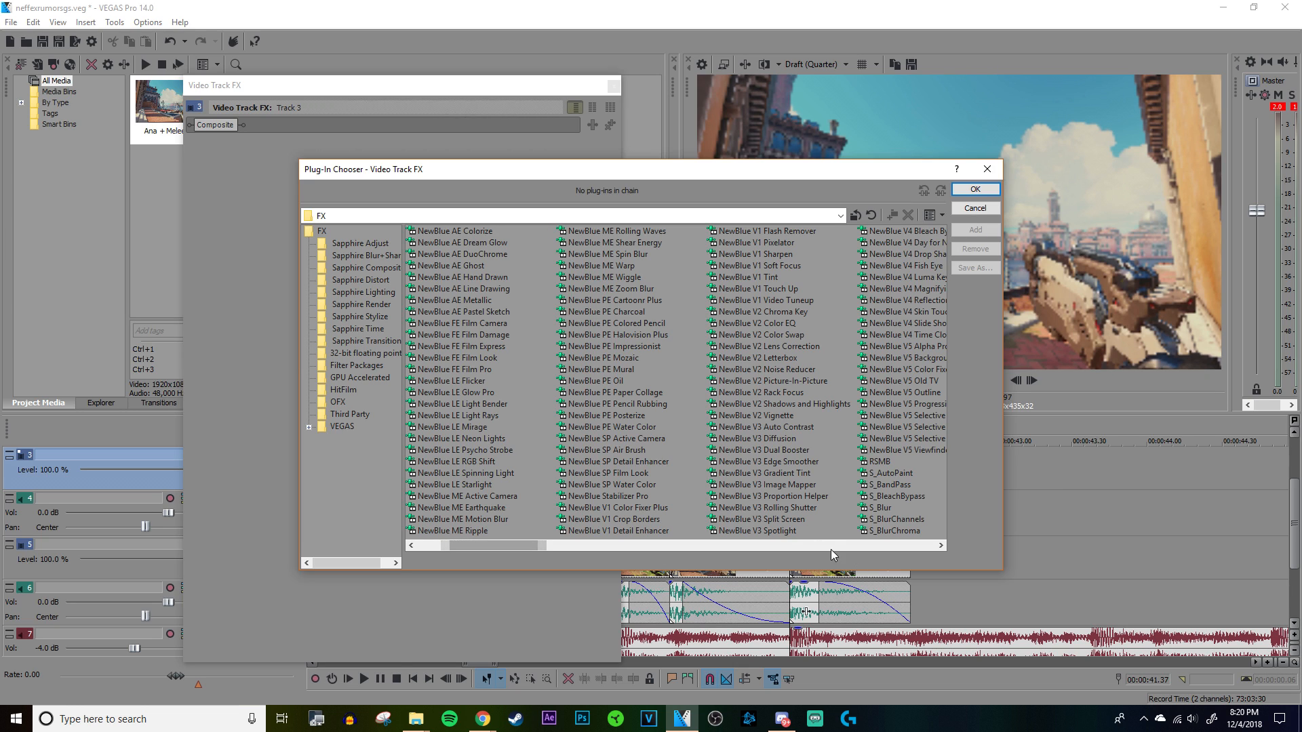
click(780, 520)
click(975, 230)
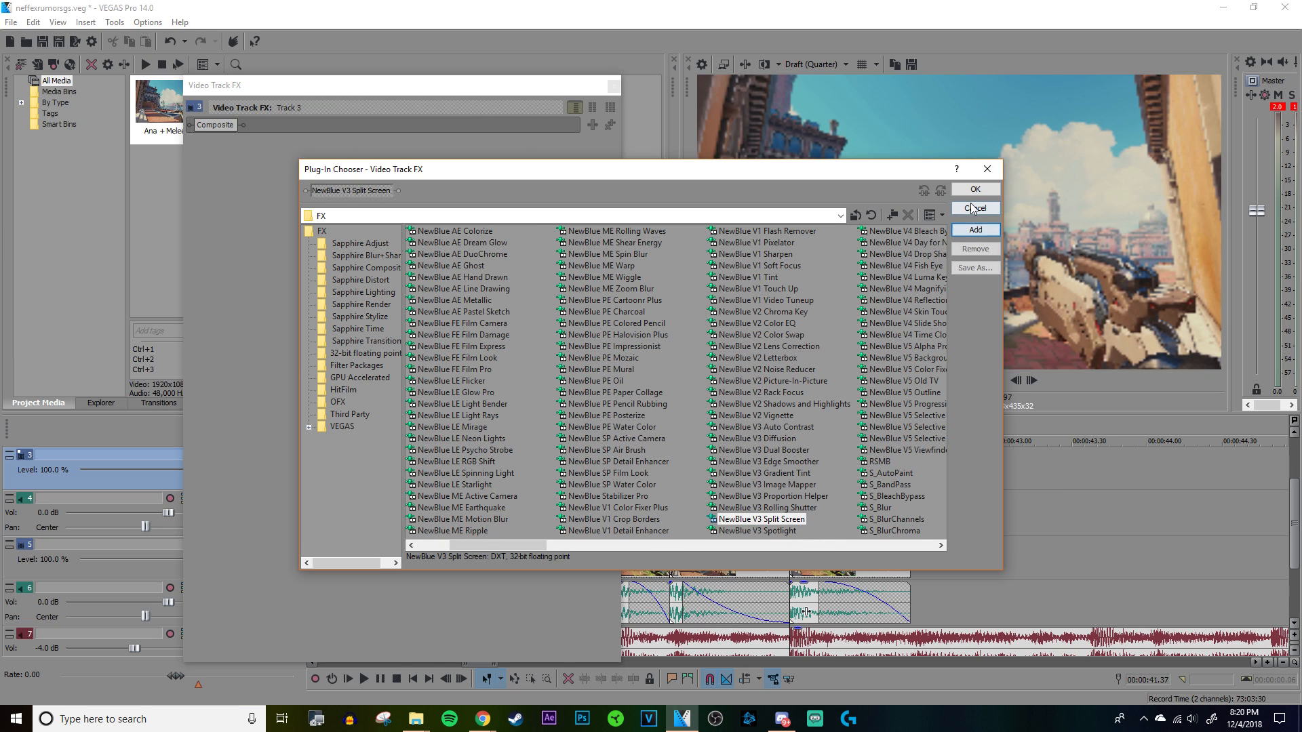
click(975, 189)
Step: Set the Split Screen effect's split angle to 360.0 while viewing the overlapping clips and close its settings
drag(503, 94, 626, 71)
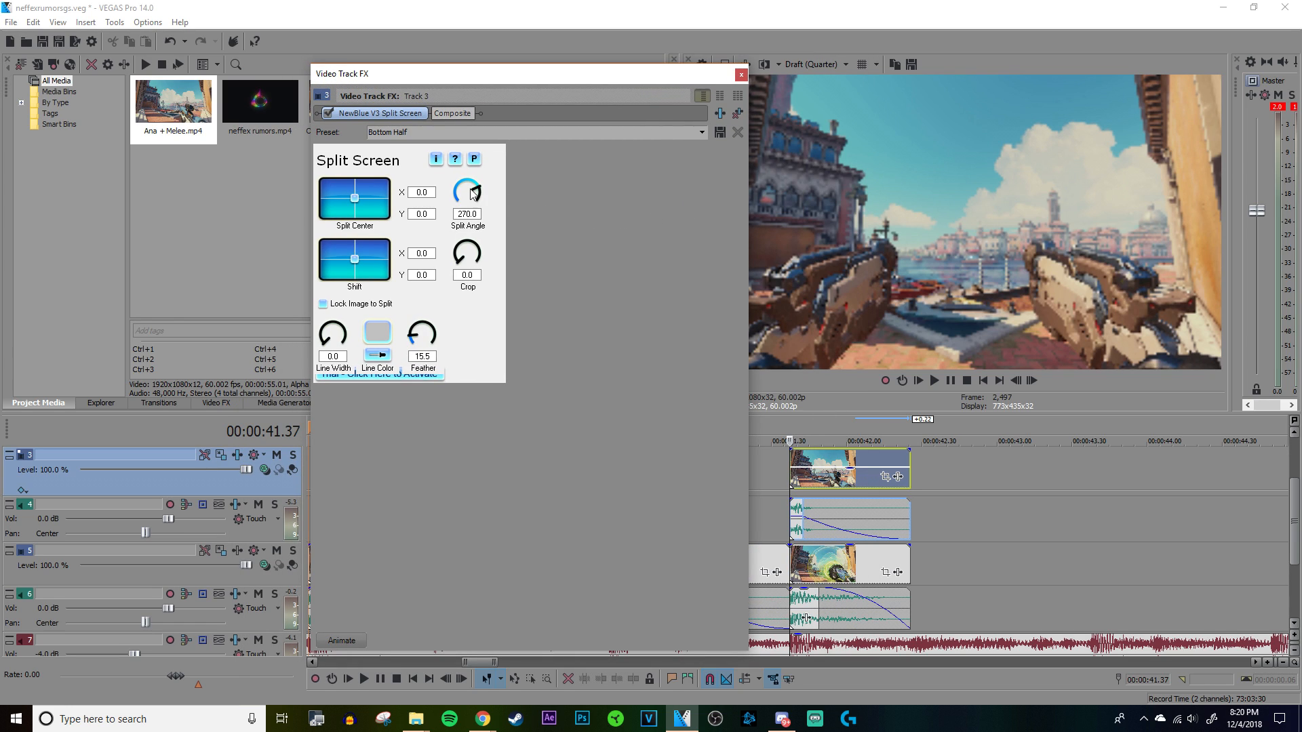
click(832, 464)
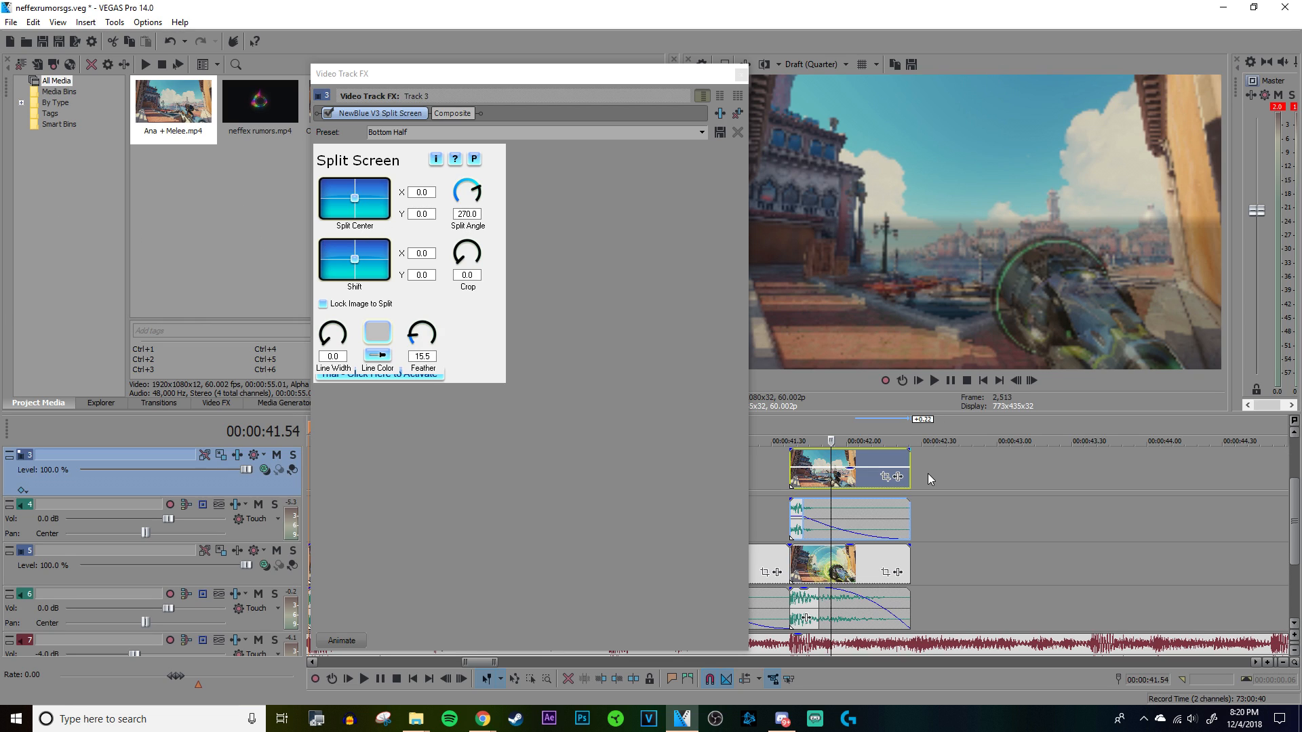
drag(478, 200, 543, 209)
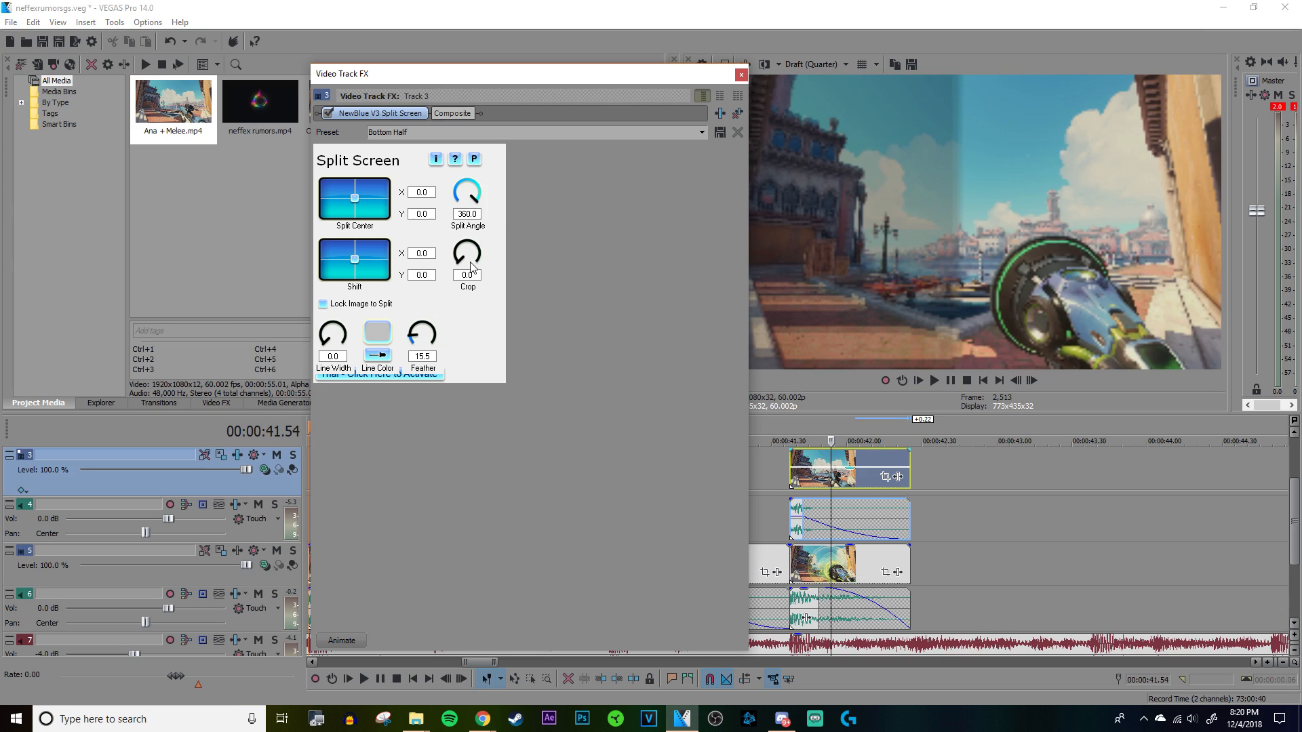
click(747, 77)
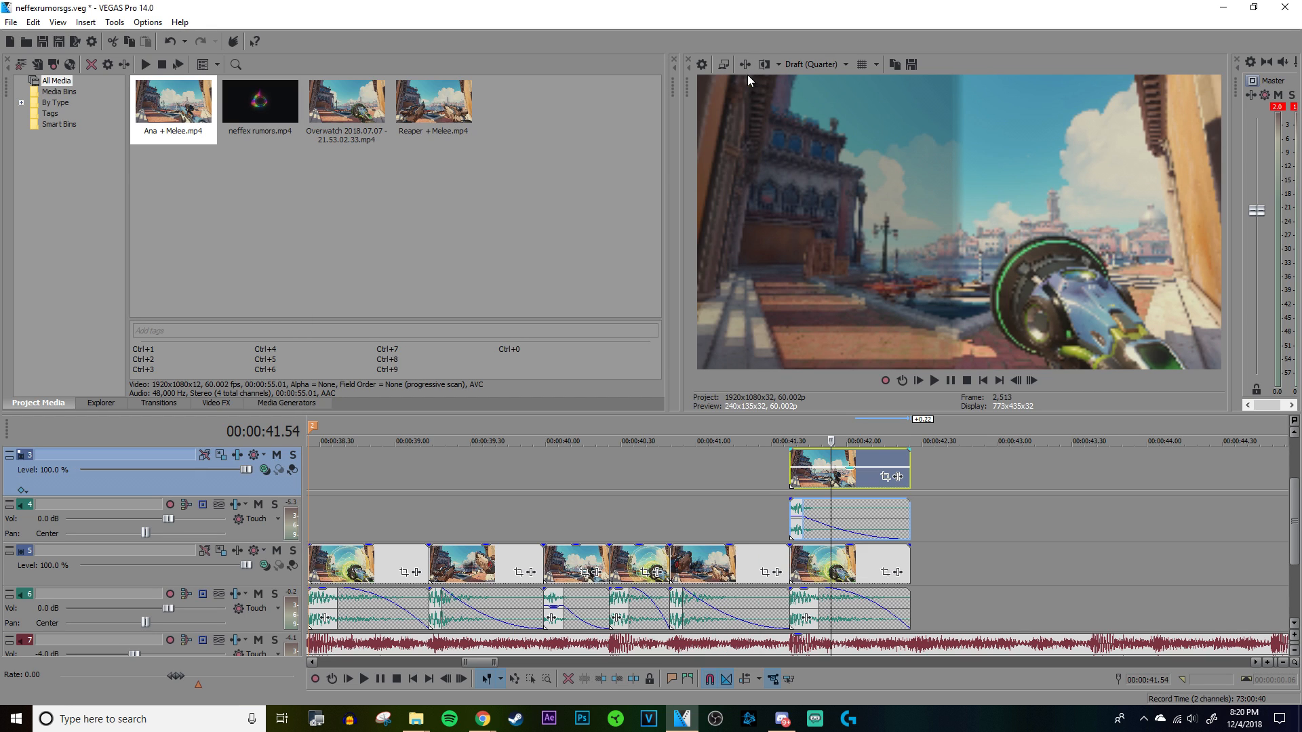
Step: Flip the Ana clip on track 3 horizontally in Event Pan/Crop
click(798, 481)
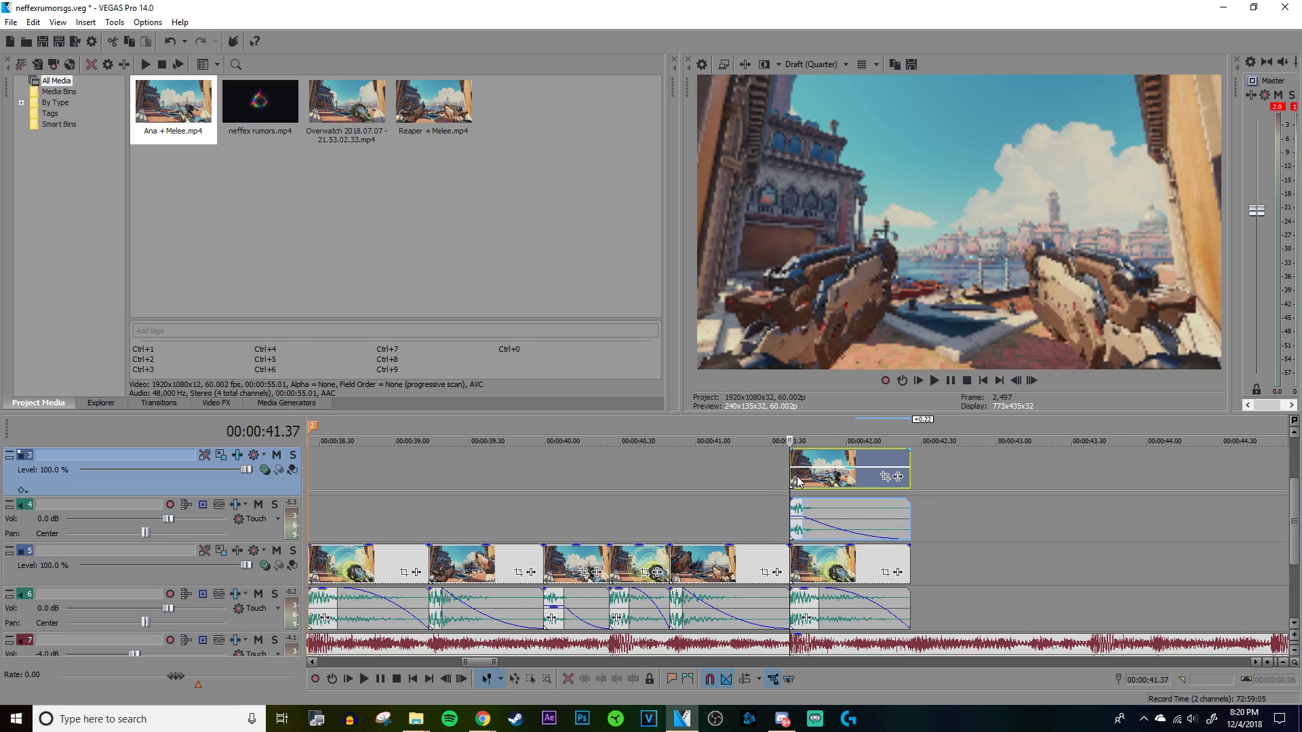
click(885, 477)
right_click(530, 384)
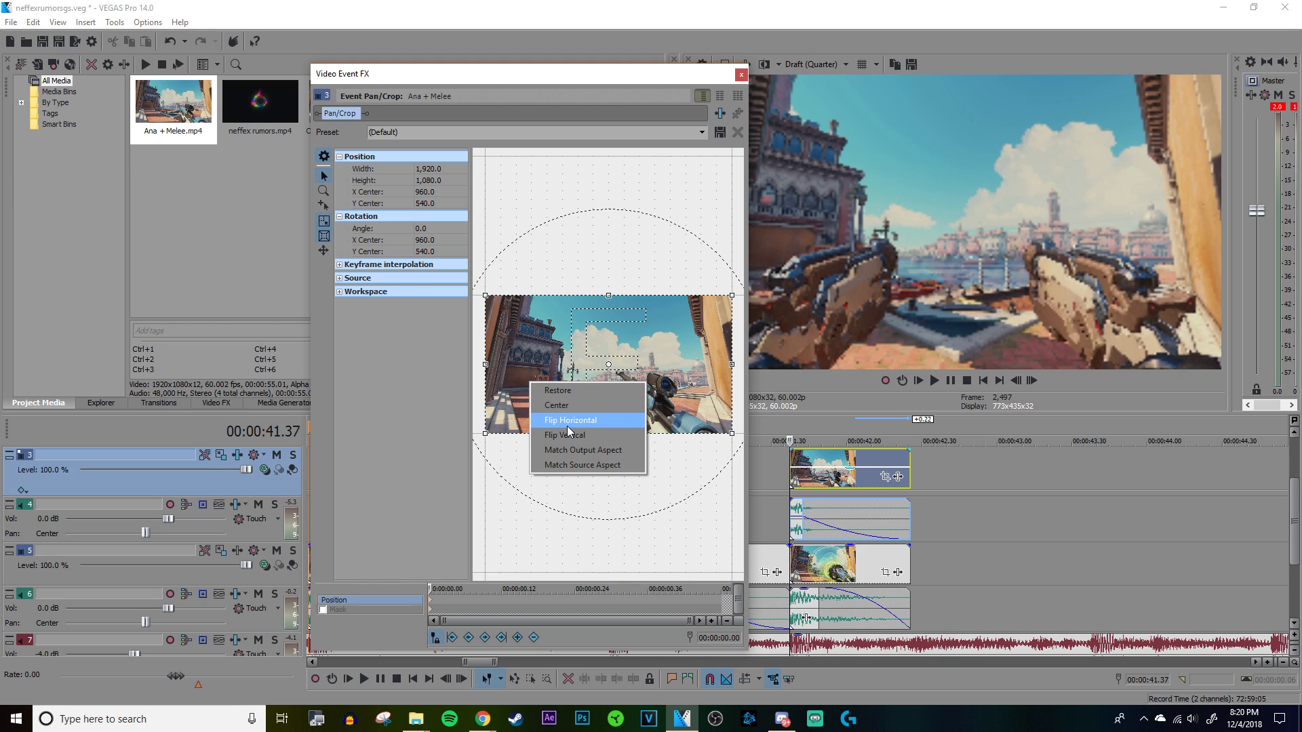
click(567, 421)
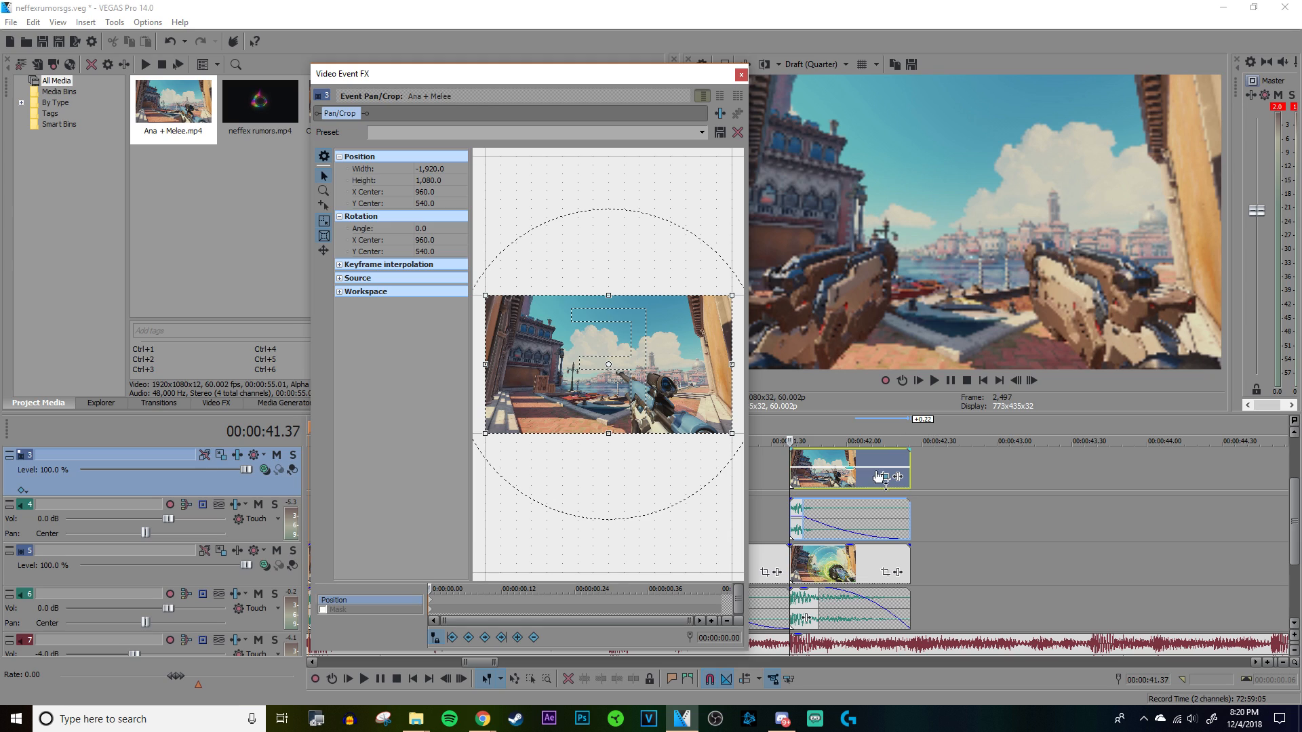
click(741, 75)
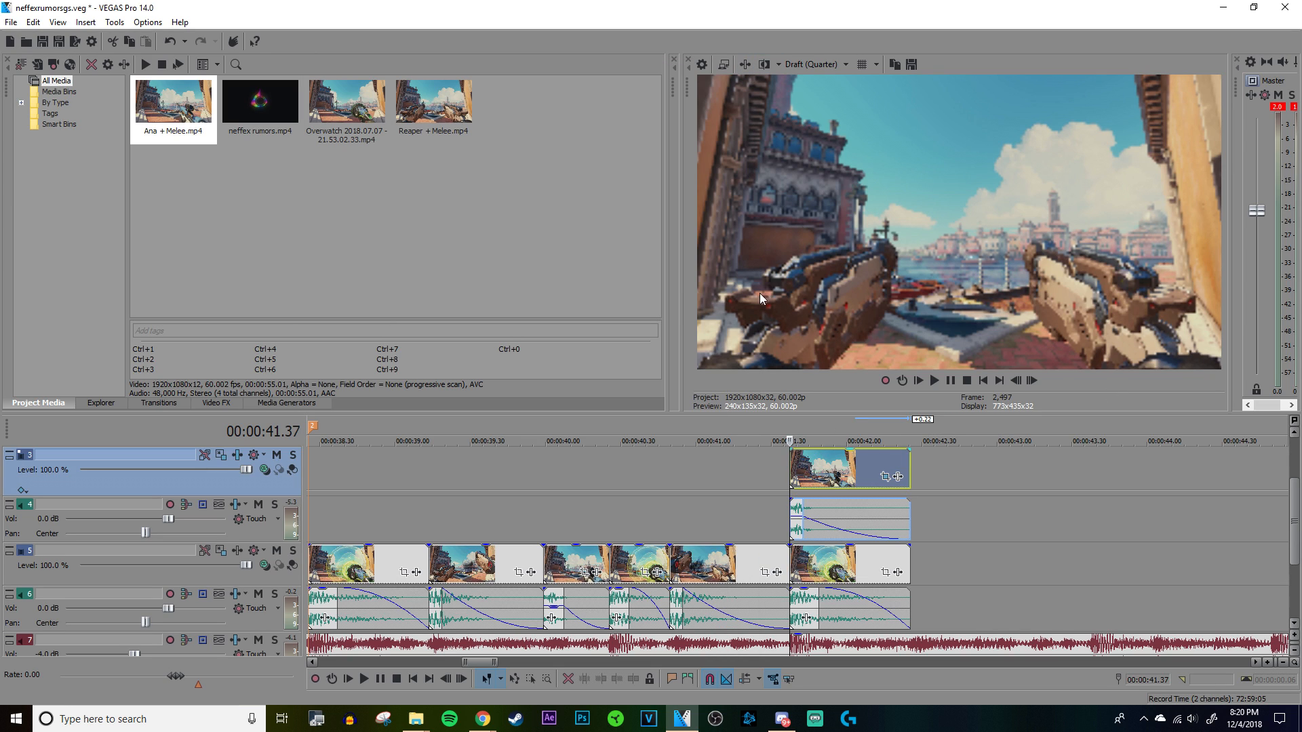
Step: Play from about 00:00:39 into the split-screen section to check the mirrored Ana clip beside the clip below
click(774, 457)
click(700, 464)
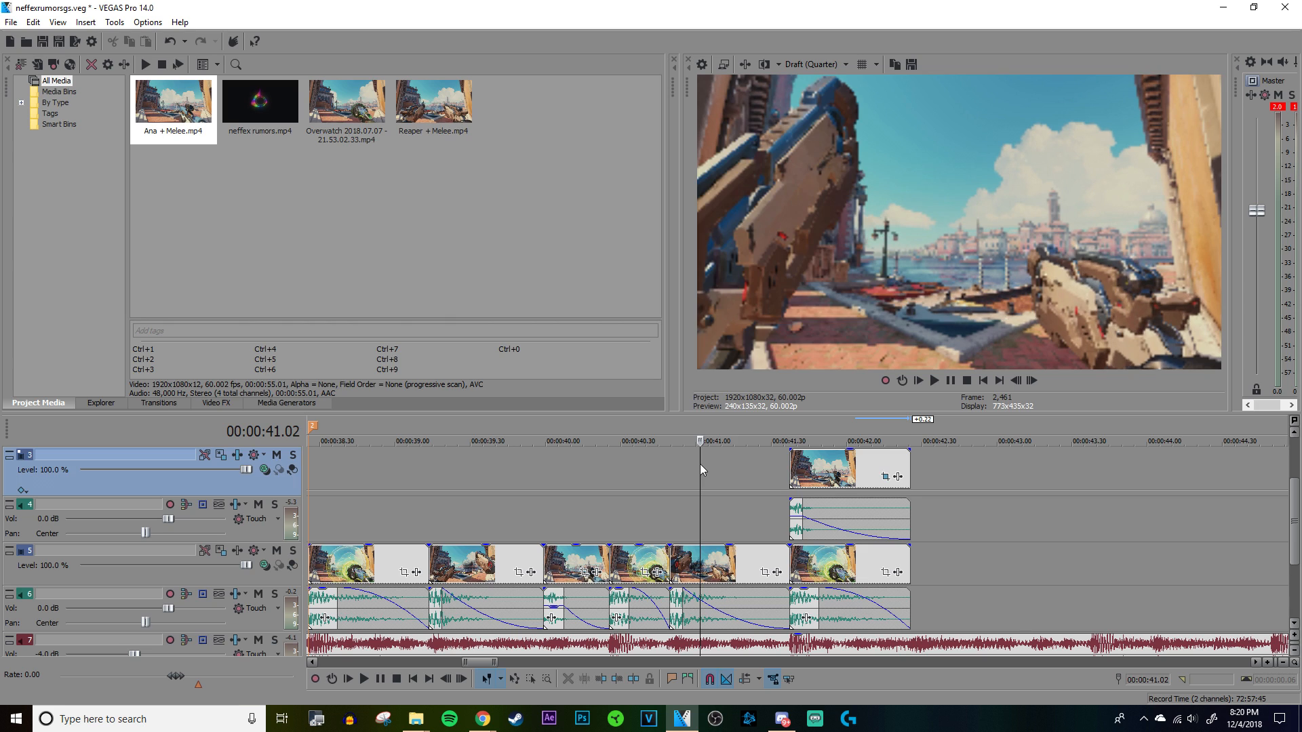
click(813, 65)
click(814, 68)
click(408, 516)
key(space)
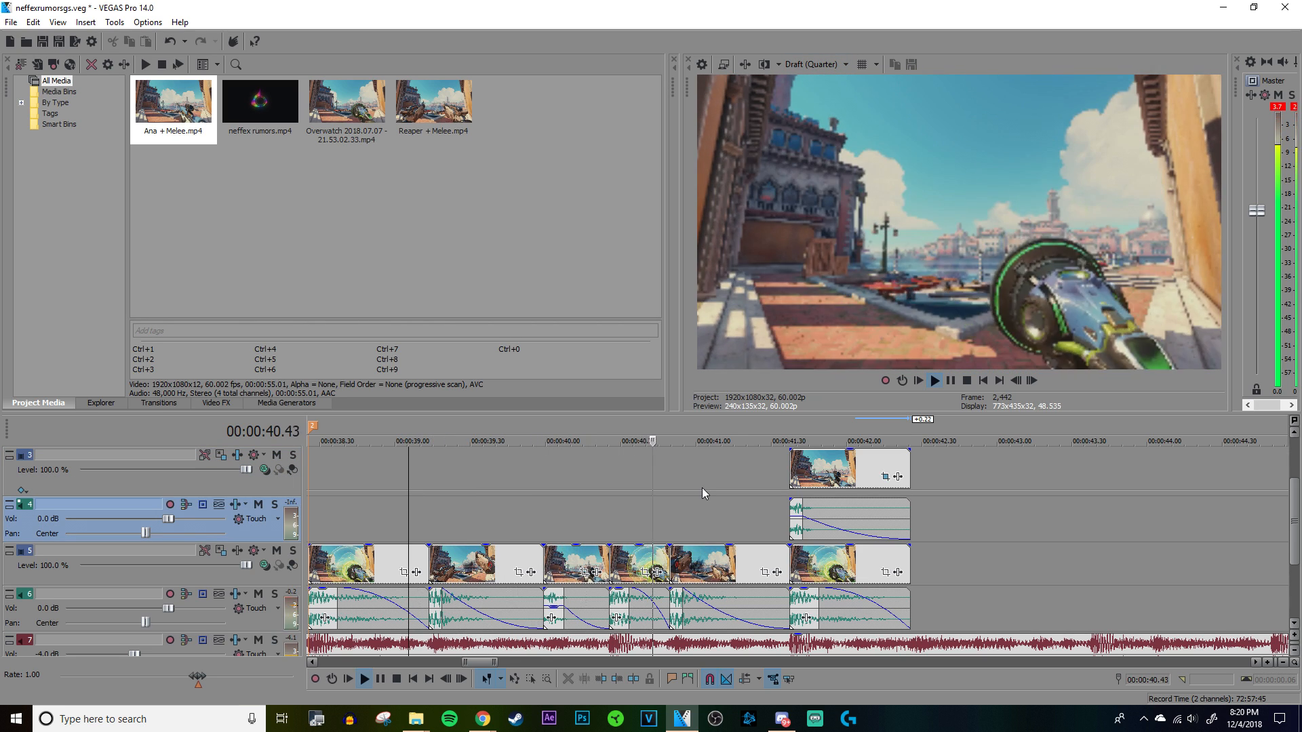
click(792, 472)
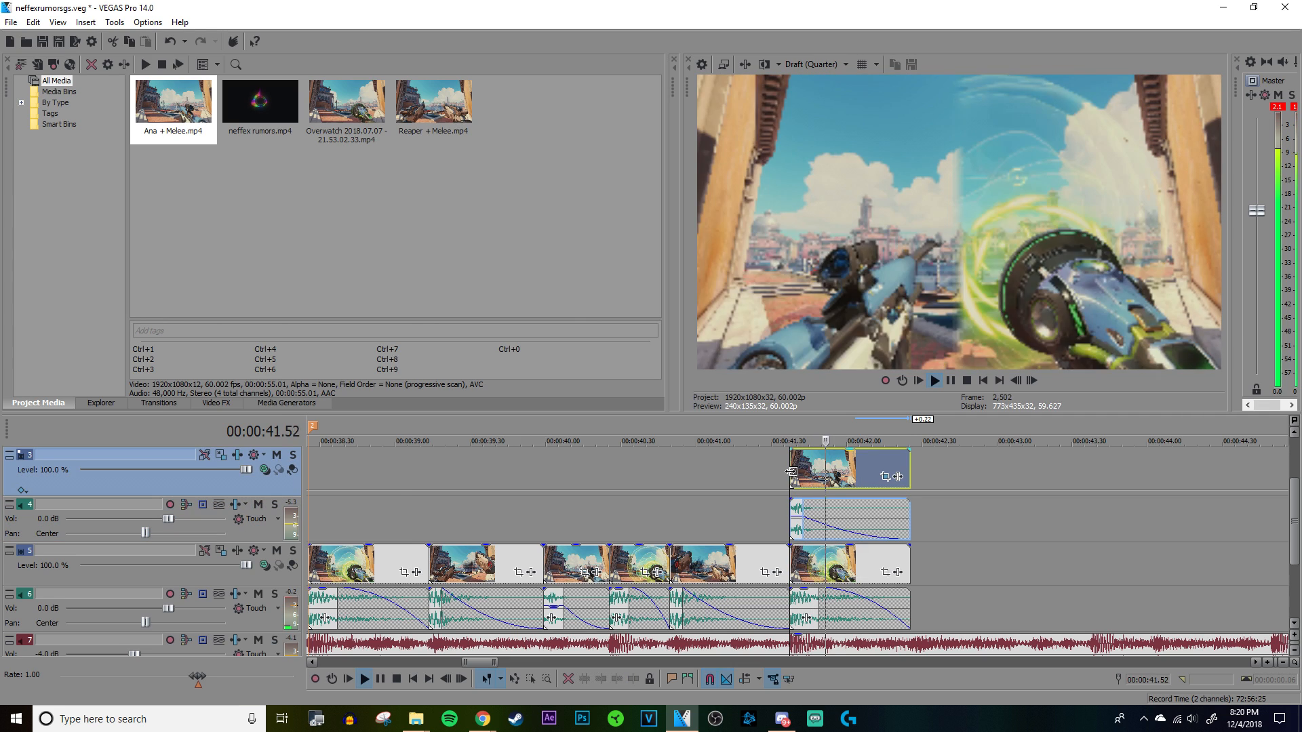
key(space)
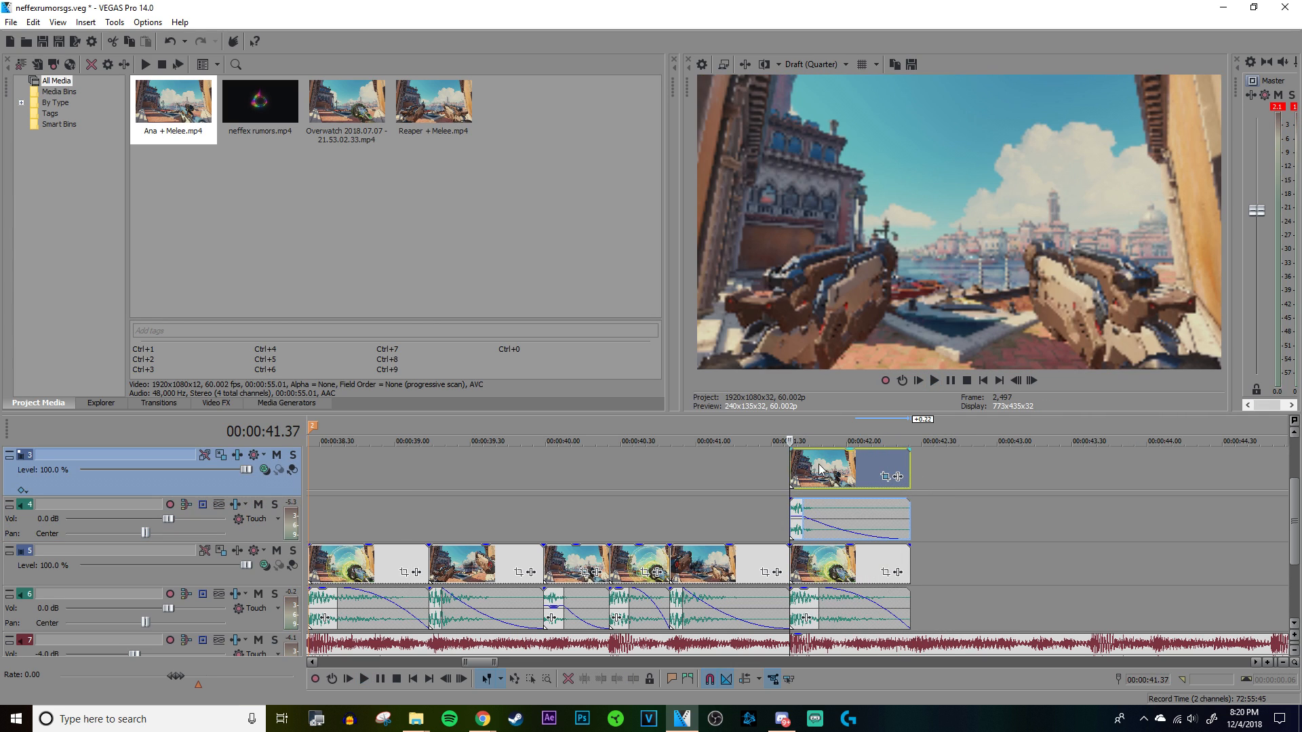
Step: Scrub through the split-screen section from 00:00:41.37 to about 00:00:42.00 to compare the mirrored Ana clip with the clip below
click(824, 469)
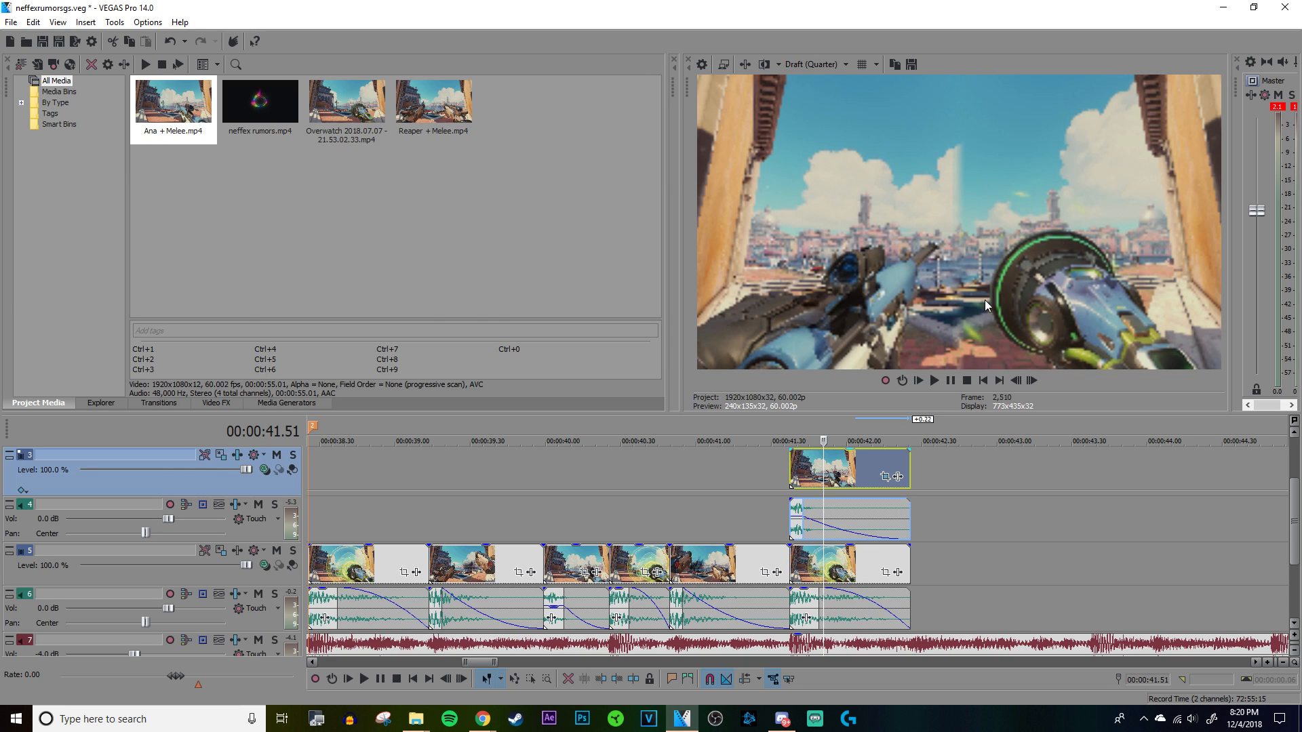
click(841, 478)
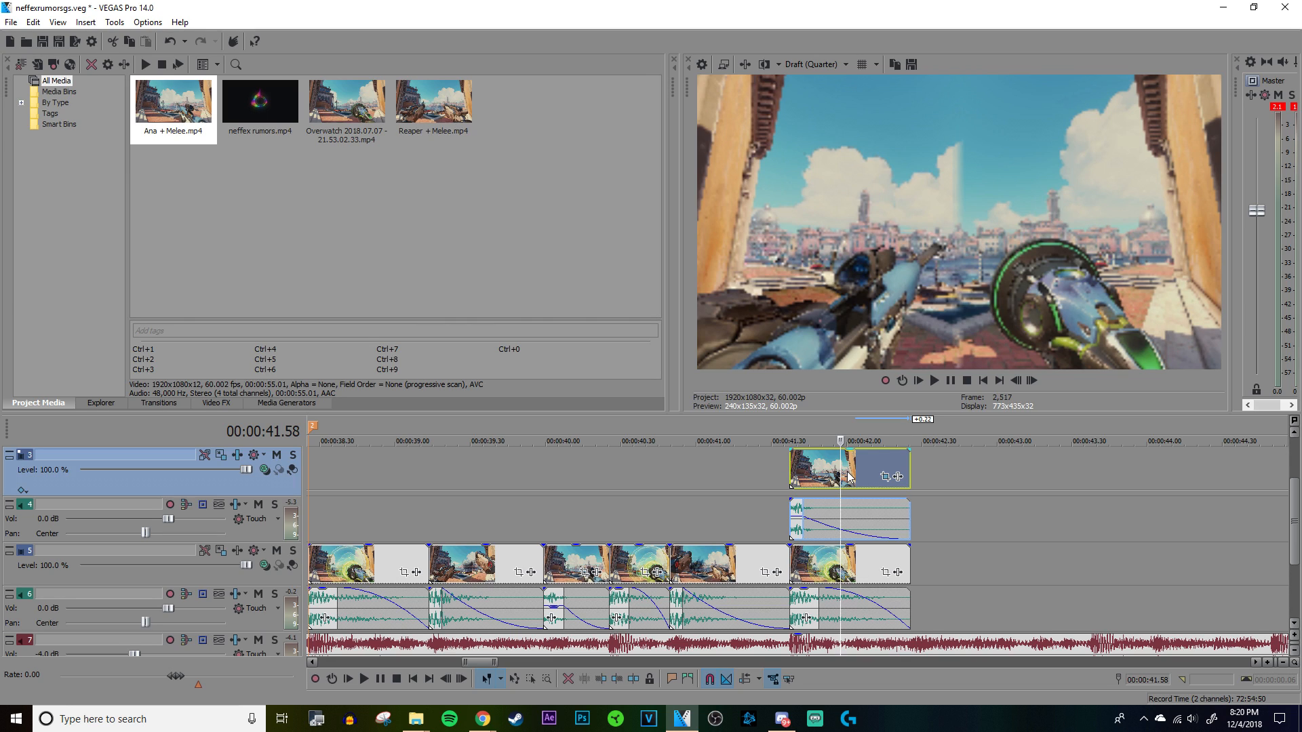
click(847, 477)
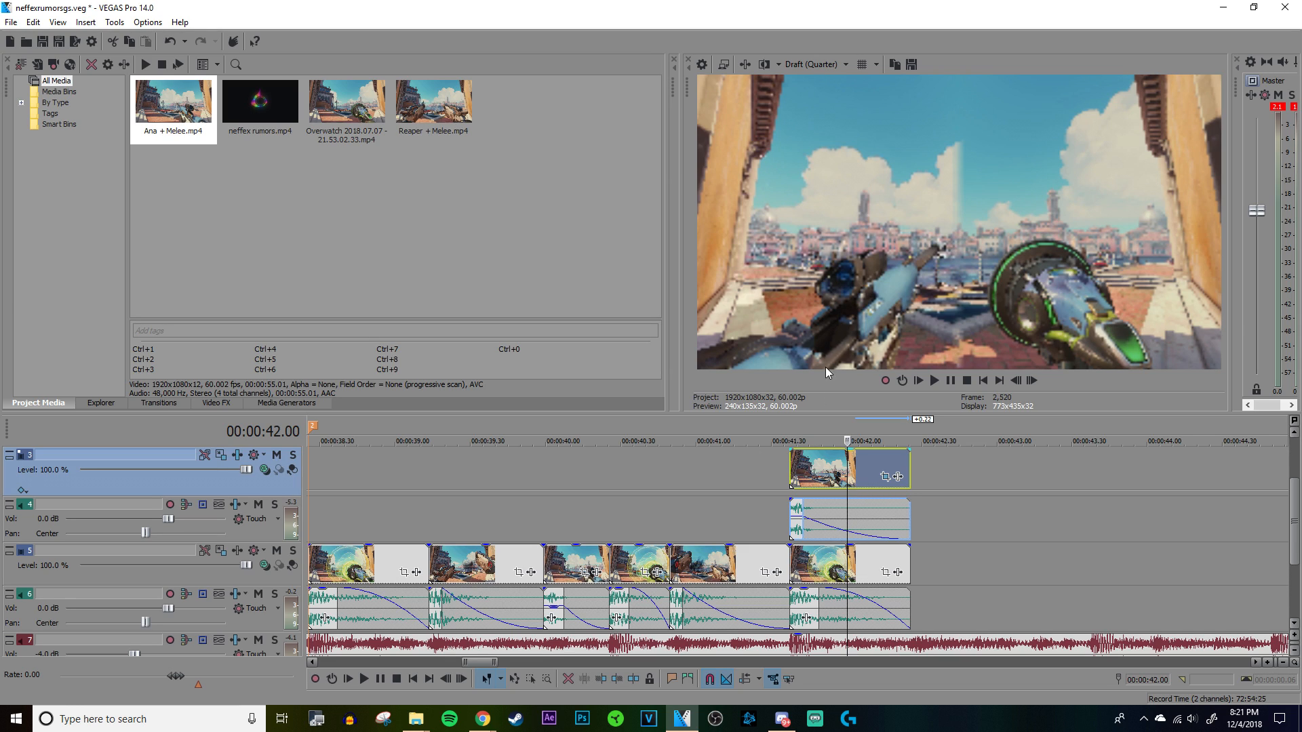
click(595, 479)
scroll(780, 492, down, 2)
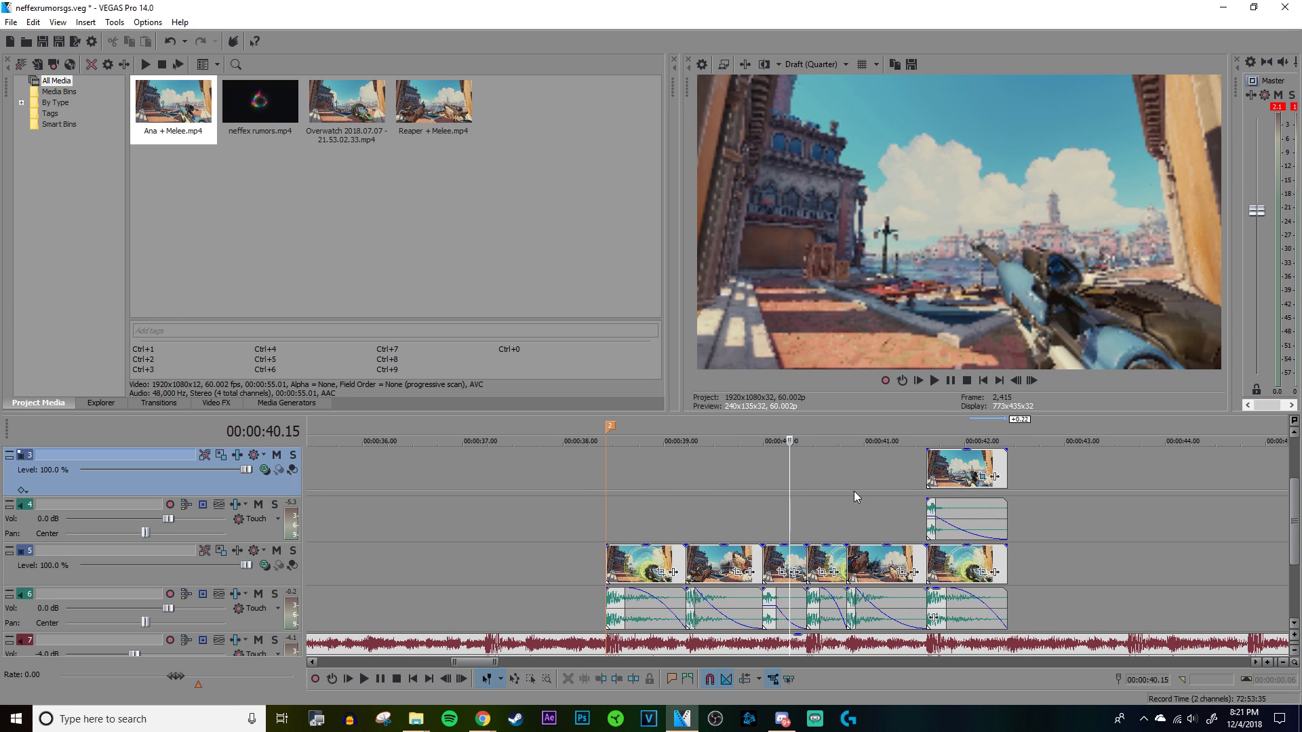
Step: Copy the mirrored Ana clip with its audio onto tracks 3 and 4, starting at marker 2 above the first weapon clip
click(942, 469)
mouse_move(964, 468)
mouse_down()
mouse_move(584, 475)
mouse_move(656, 474)
mouse_up()
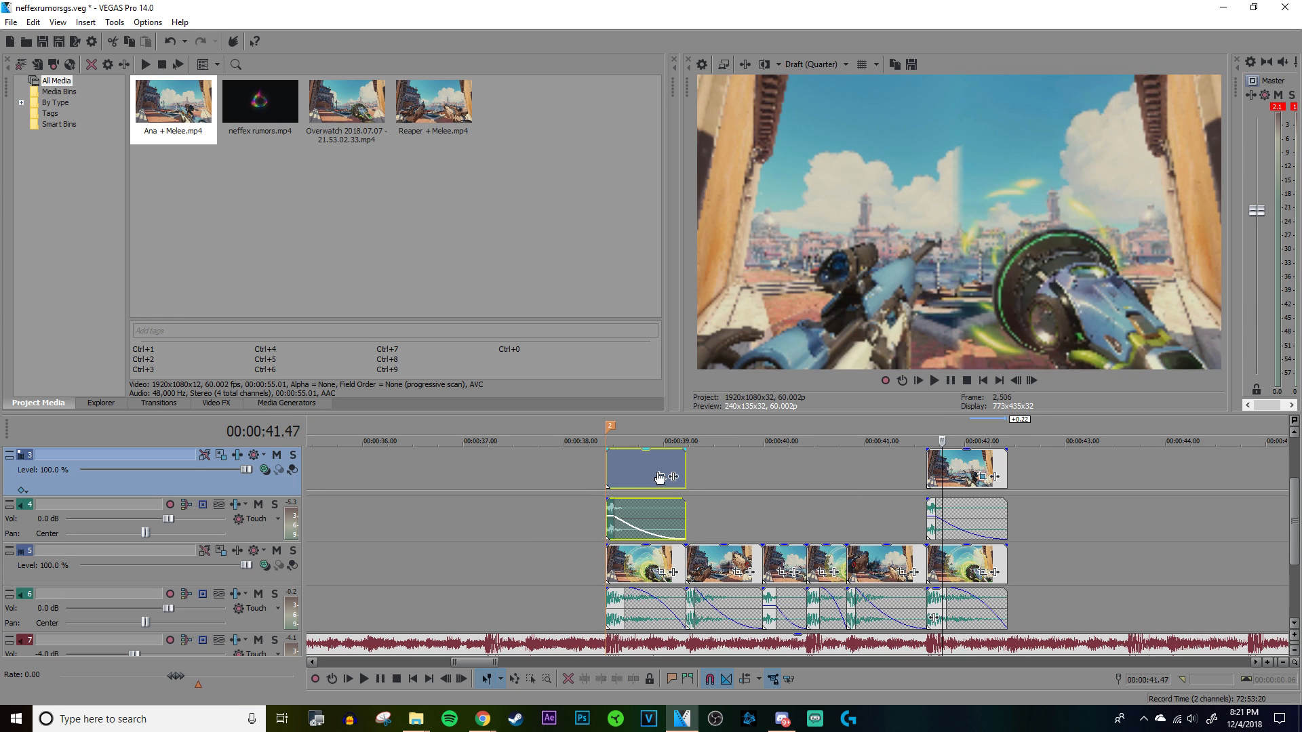
click(685, 469)
scroll(800, 526, up, 10)
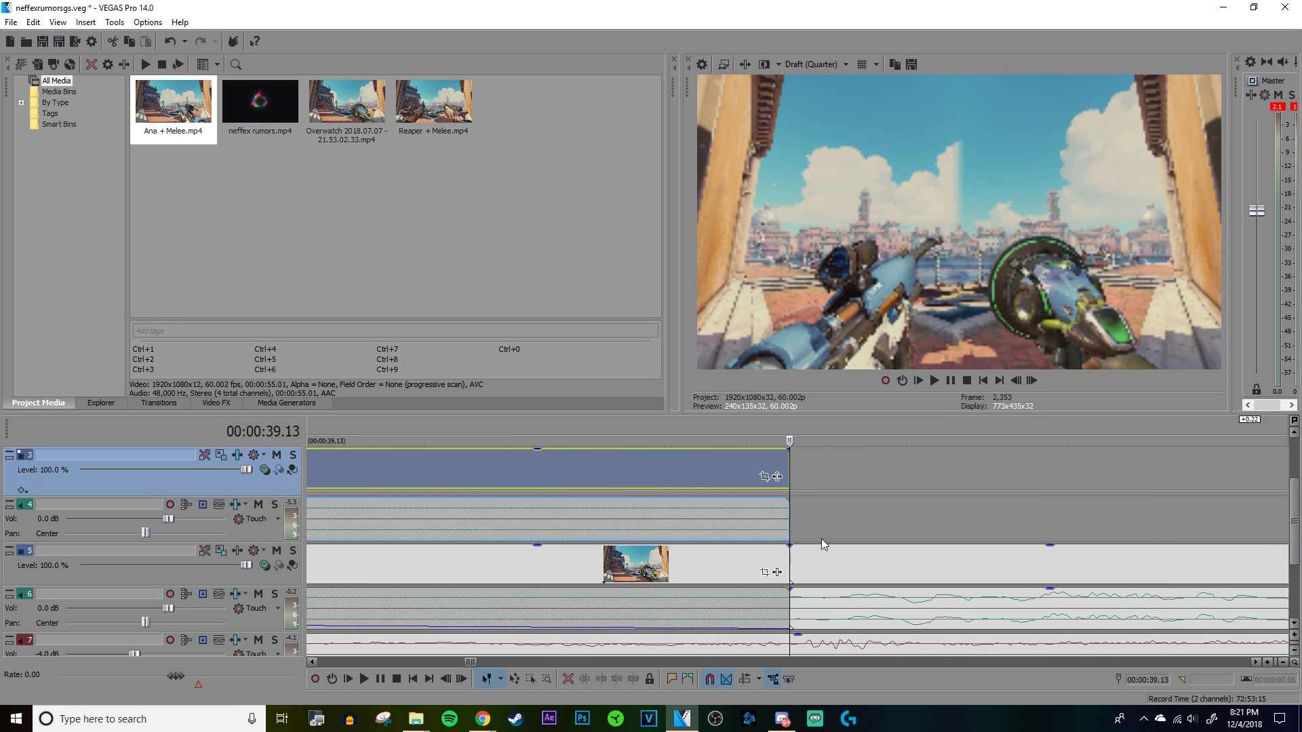
scroll(820, 538, down, 8)
click(516, 478)
scroll(529, 479, up, 4)
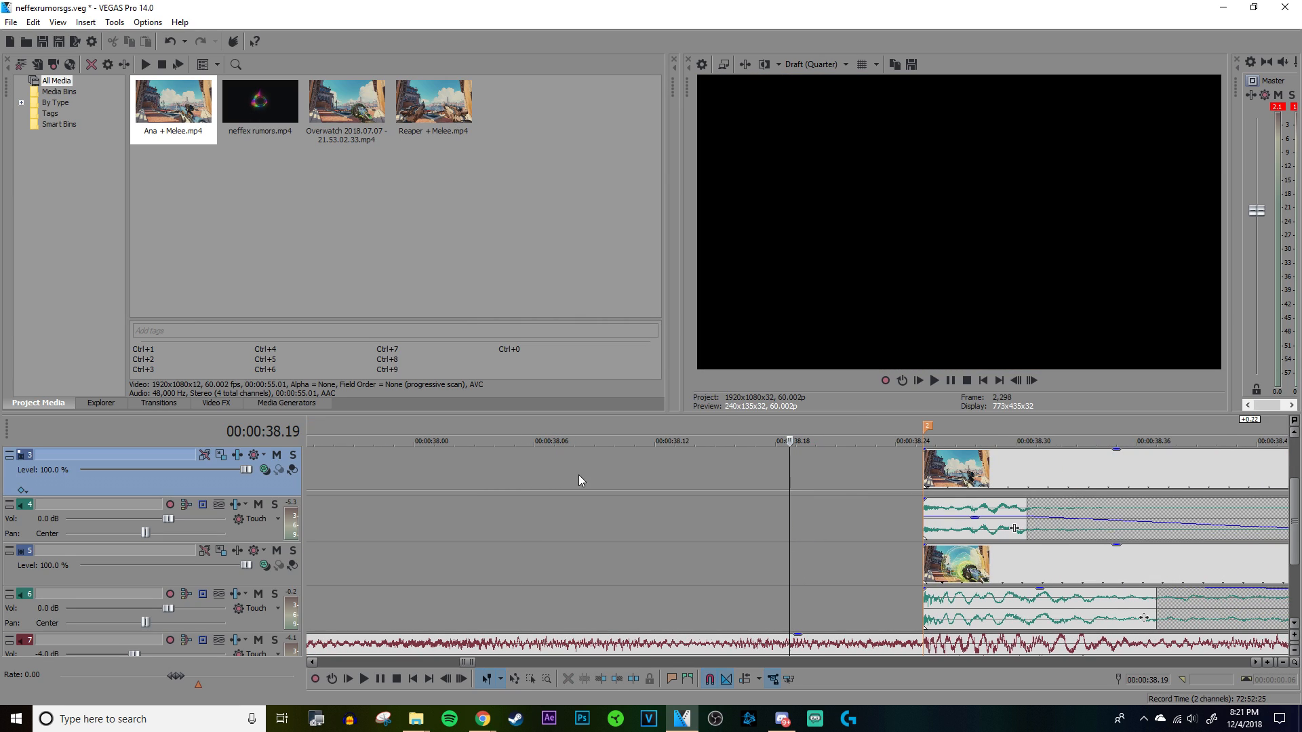
Step: Play from marker 2 through both split-screen sections to check the copied Ana clip
click(928, 475)
scroll(925, 483, up, 5)
scroll(906, 524, down, 8)
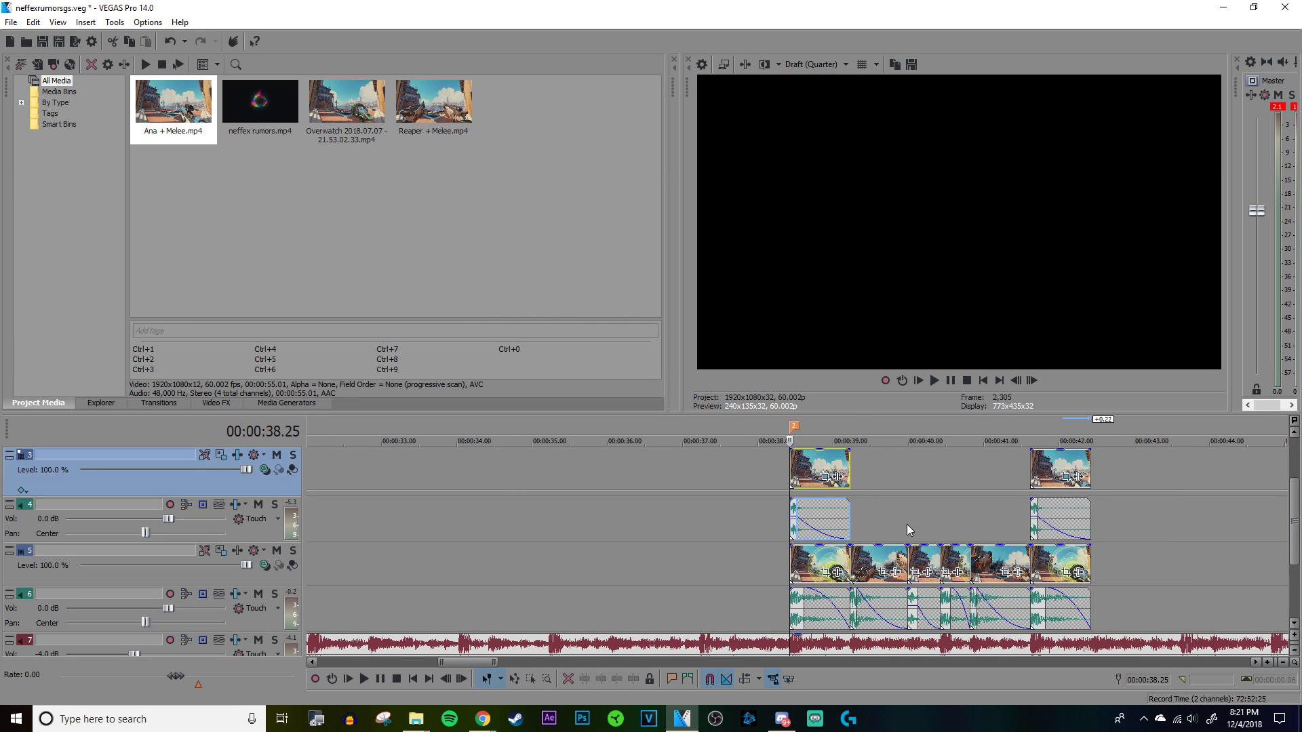
key(space)
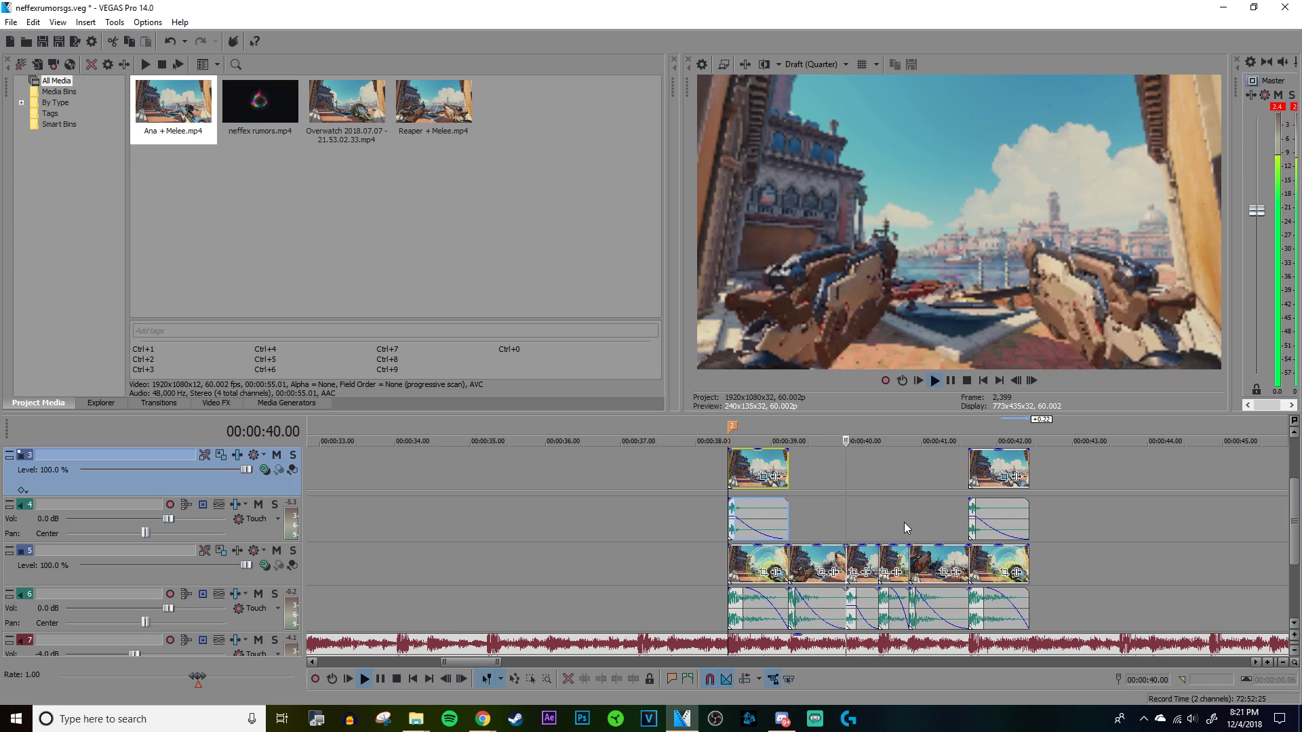
scroll(902, 520, down, 2)
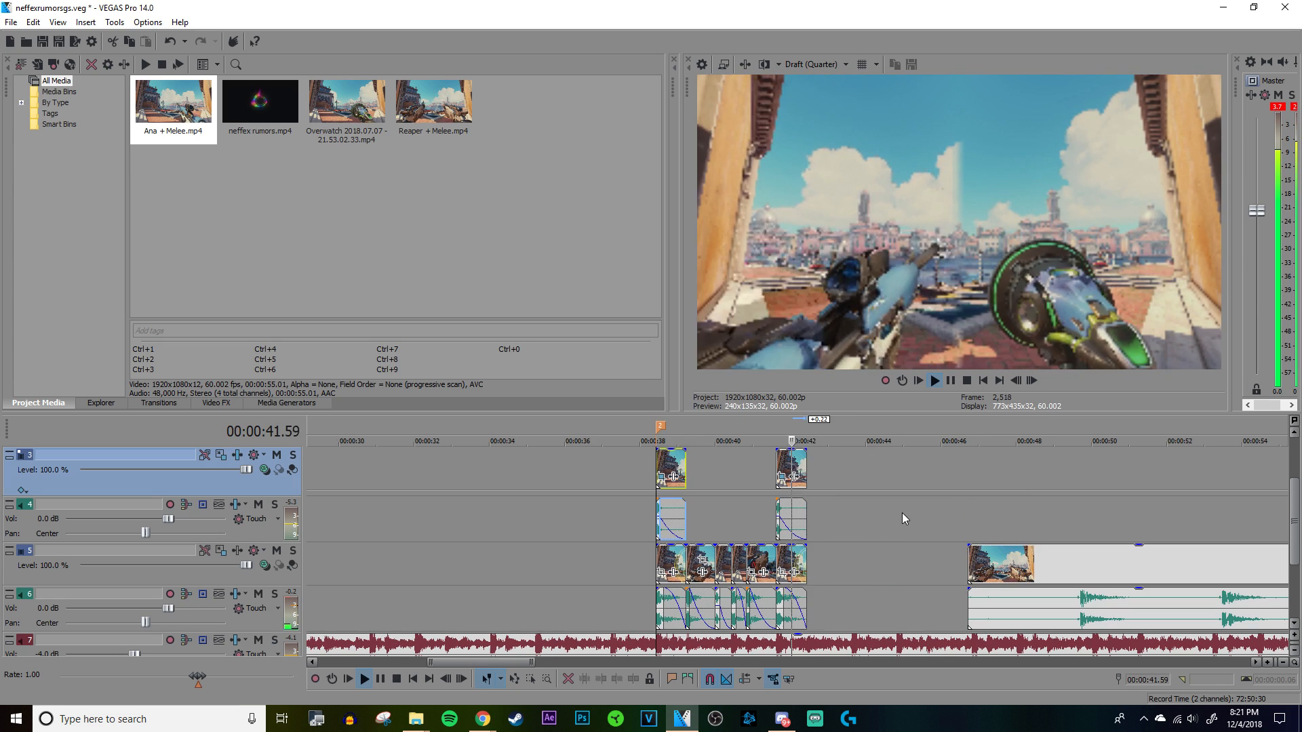
key(space)
Step: Move the leftover source clip on track 5 along the timeline so it starts at about 00:01:23
click(812, 465)
scroll(811, 465, down, 4)
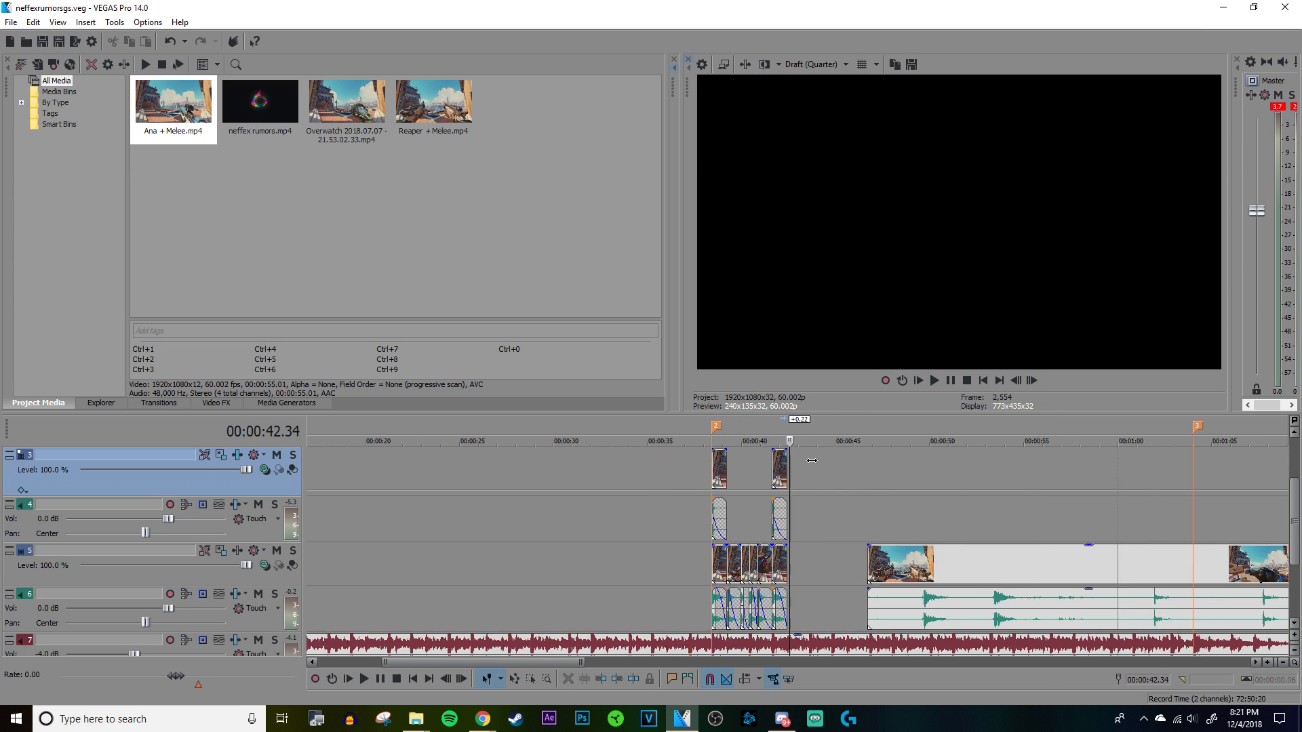
scroll(816, 457, down, 1)
drag(824, 512, 1173, 499)
Step: Play the song from marker 3 at about 00:01:04 and examine the beats in its waveform
click(895, 495)
scroll(897, 493, up, 1)
scroll(833, 503, up, 7)
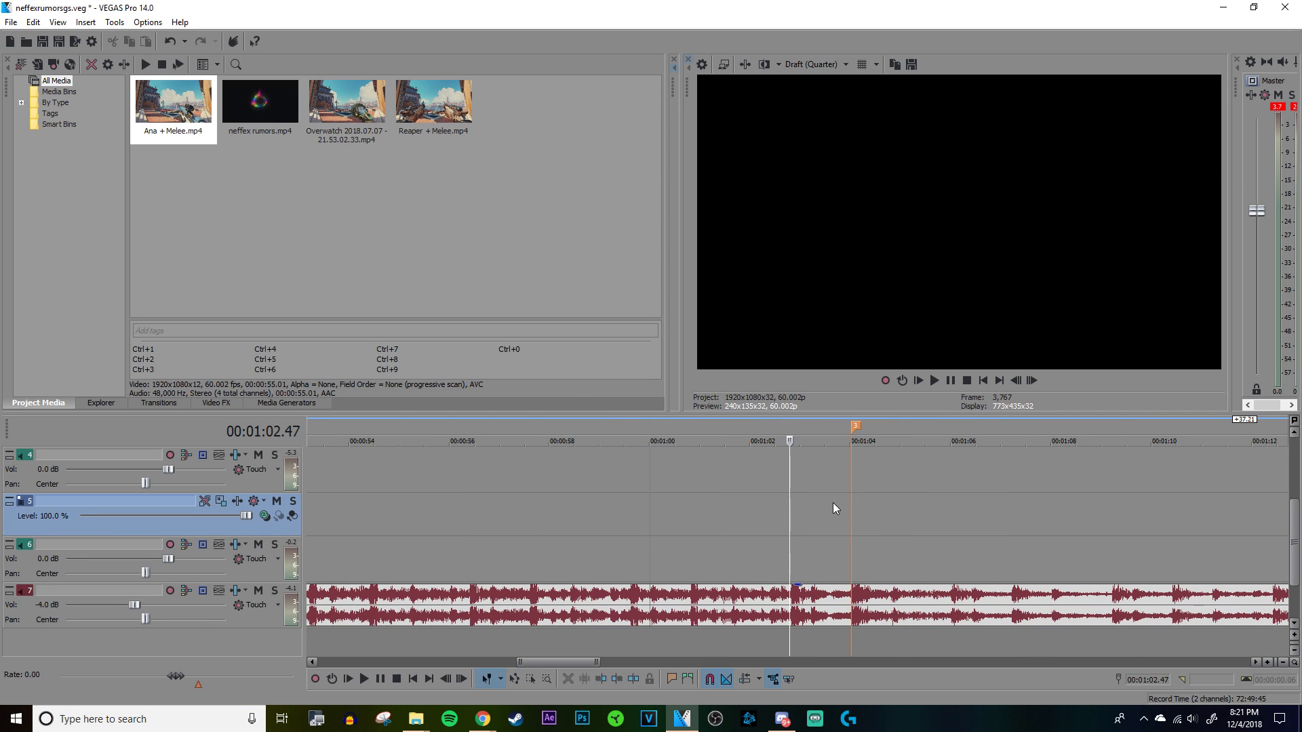
click(861, 502)
scroll(861, 502, down, 5)
key(space)
scroll(861, 503, up, 4)
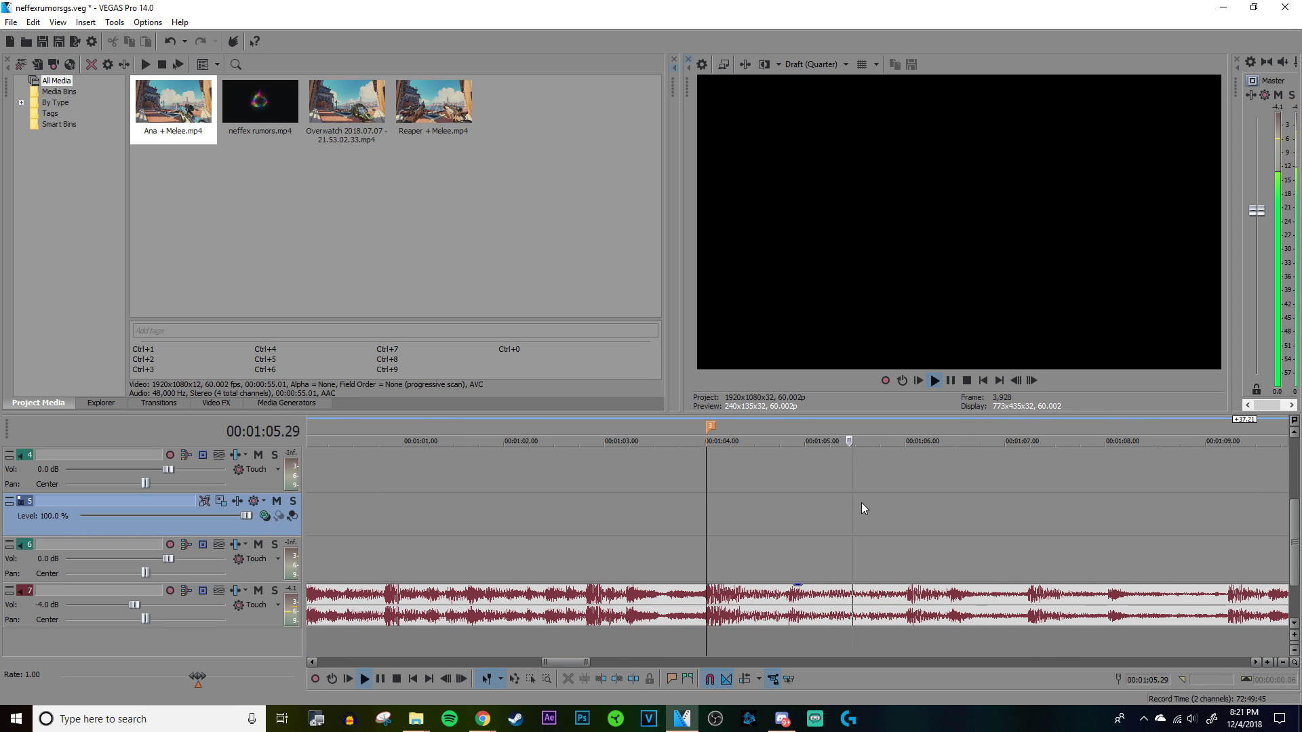
scroll(862, 509, up, 3)
scroll(863, 508, down, 2)
scroll(863, 508, down, 3)
scroll(861, 502, down, 3)
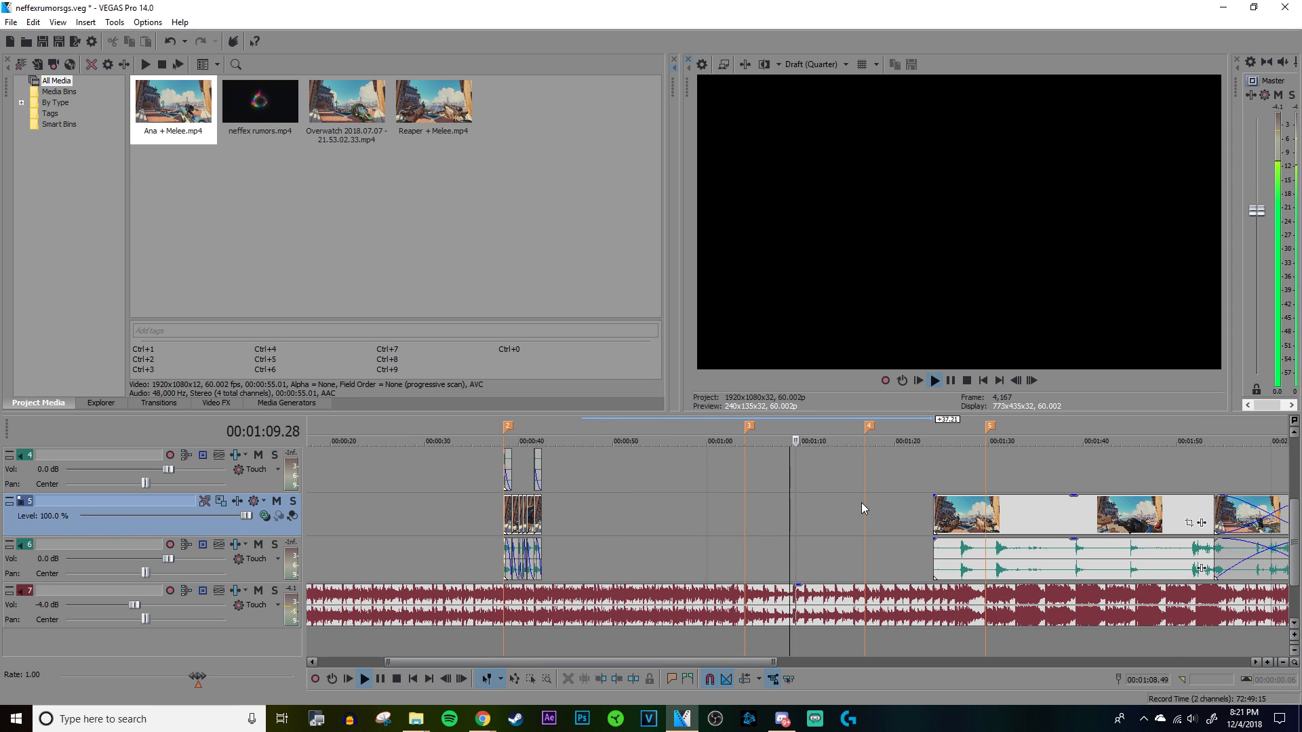
Step: Move the two leftover source clips on track 5 past marker 5, to about 00:02:37 and 00:01:45
scroll(862, 503, down, 3)
drag(792, 513, 963, 515)
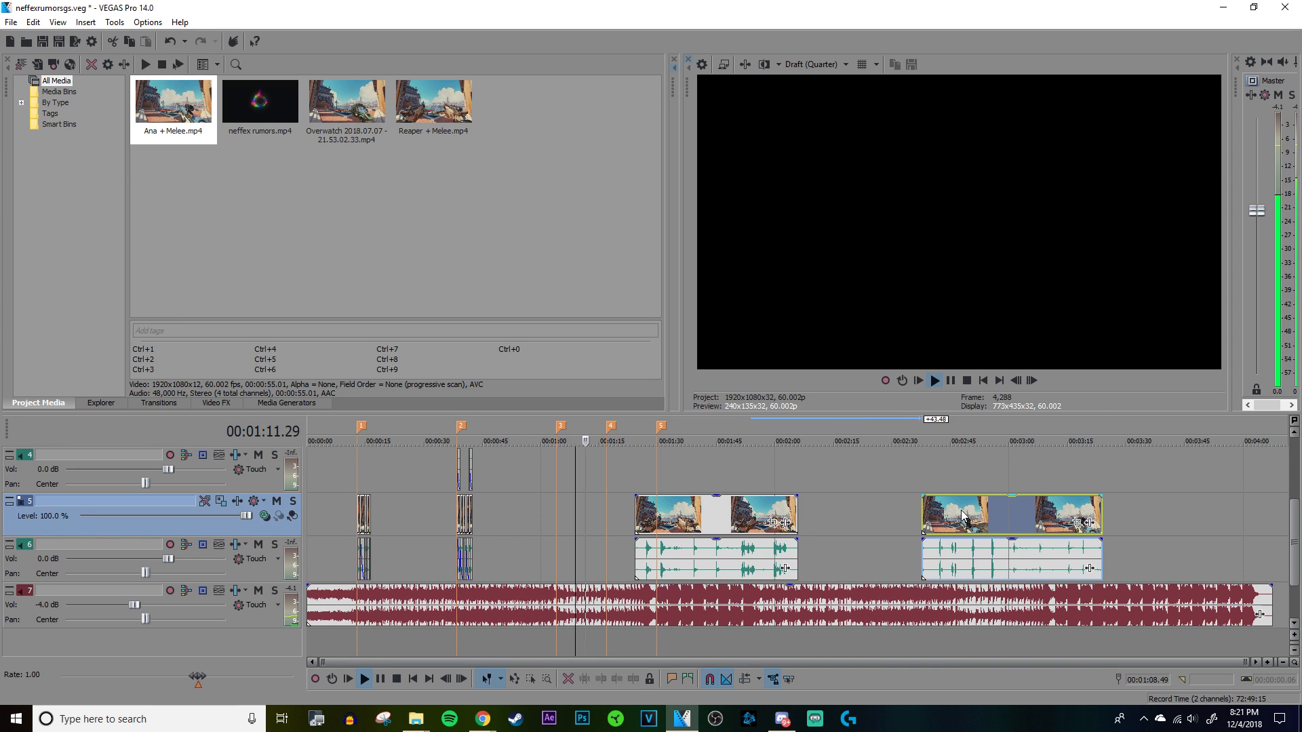
drag(738, 521, 835, 521)
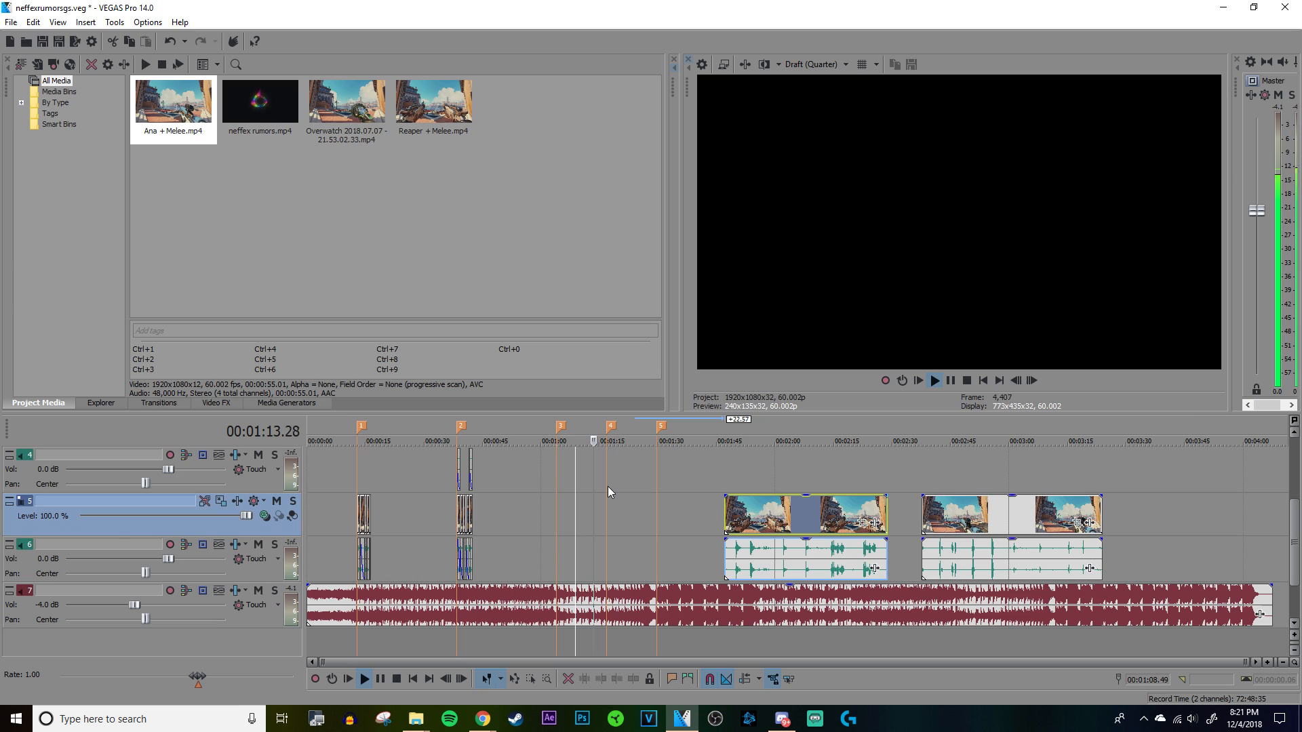
Step: Play the song around marker 4 at 00:01:16.49 and examine the beats leading up to marker 5
scroll(642, 486, up, 3)
scroll(937, 510, up, 4)
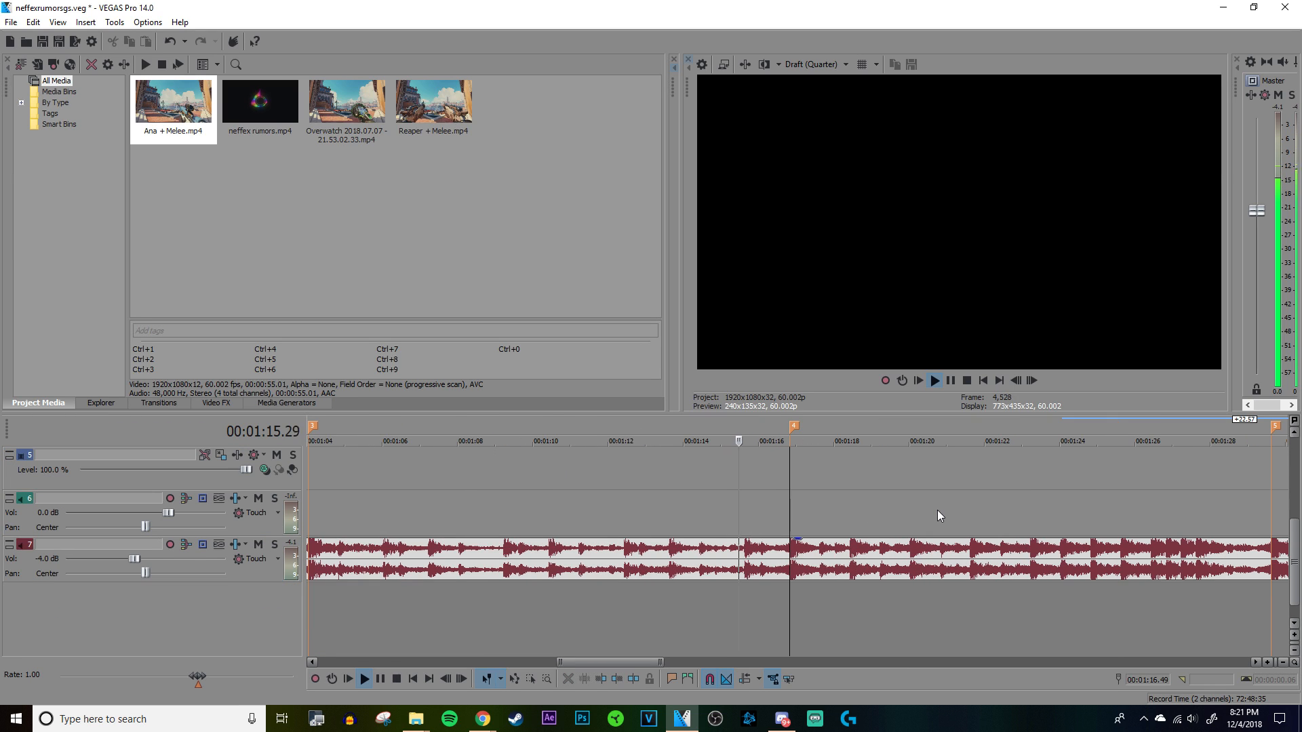
scroll(937, 510, down, 1)
scroll(937, 509, up, 3)
scroll(937, 510, down, 3)
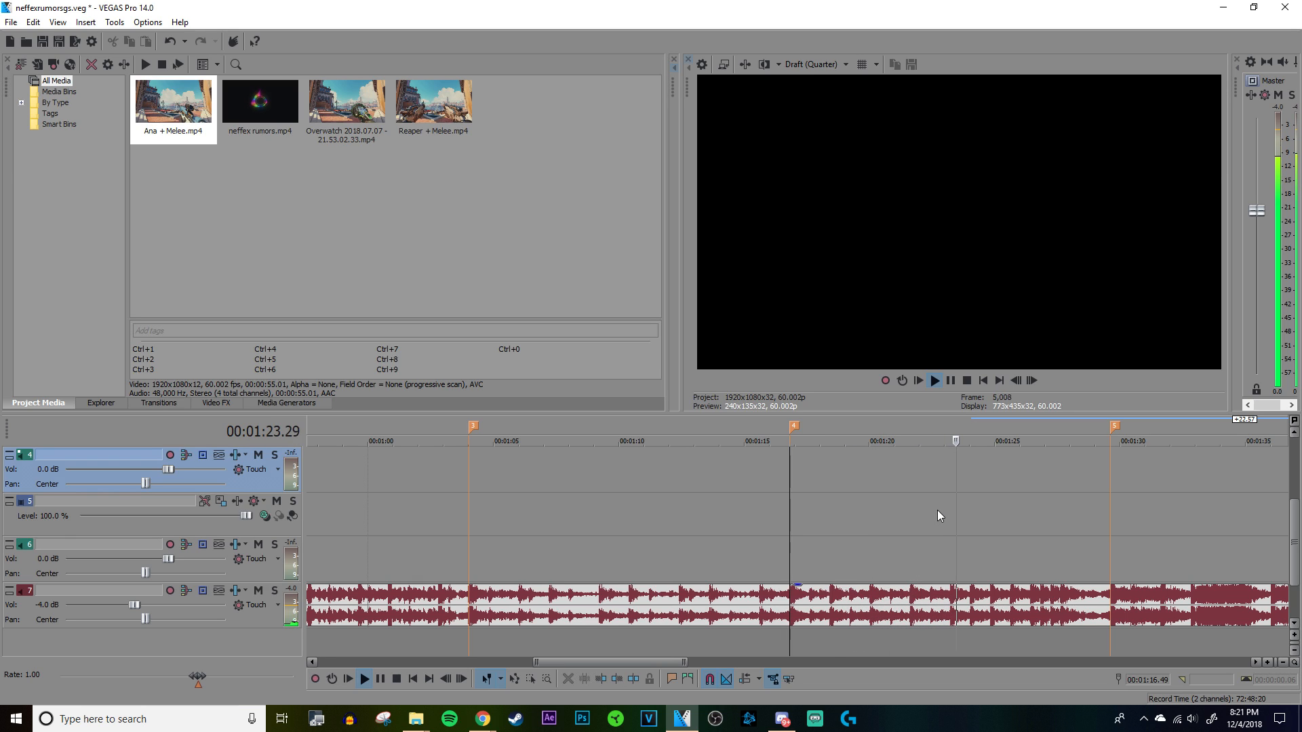
scroll(937, 510, down, 4)
key(space)
Step: Play the song briefly from marker 3 at 00:01:04.01 to hear the opening beat of that section
click(663, 523)
click(669, 522)
scroll(671, 522, up, 5)
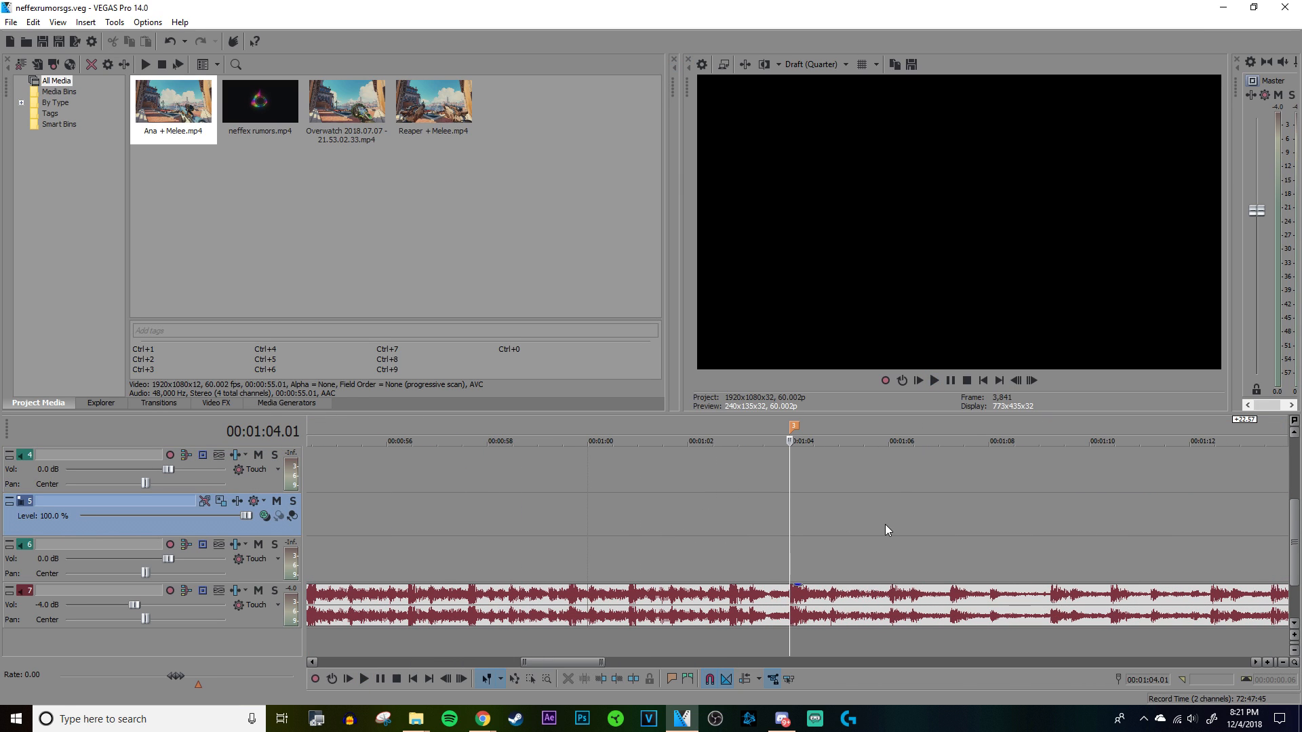
scroll(884, 523, up, 2)
key(space)
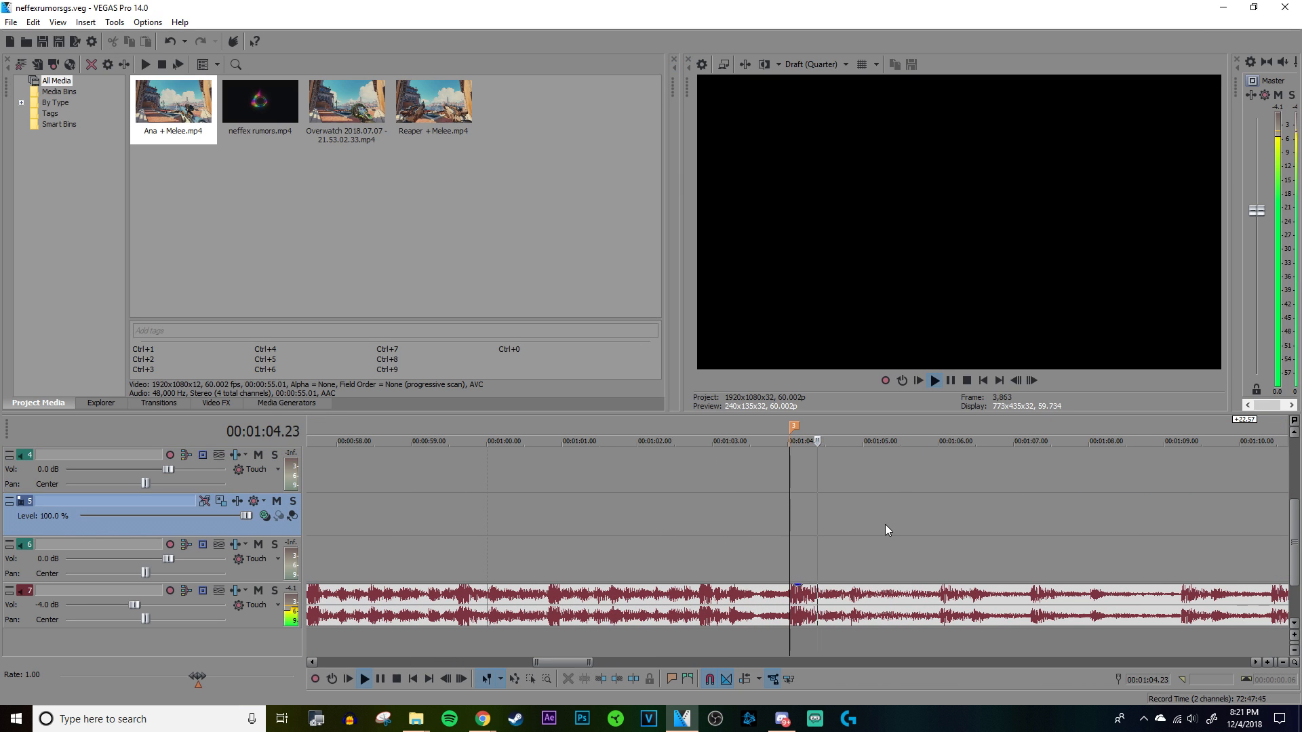
key(space)
scroll(885, 524, down, 6)
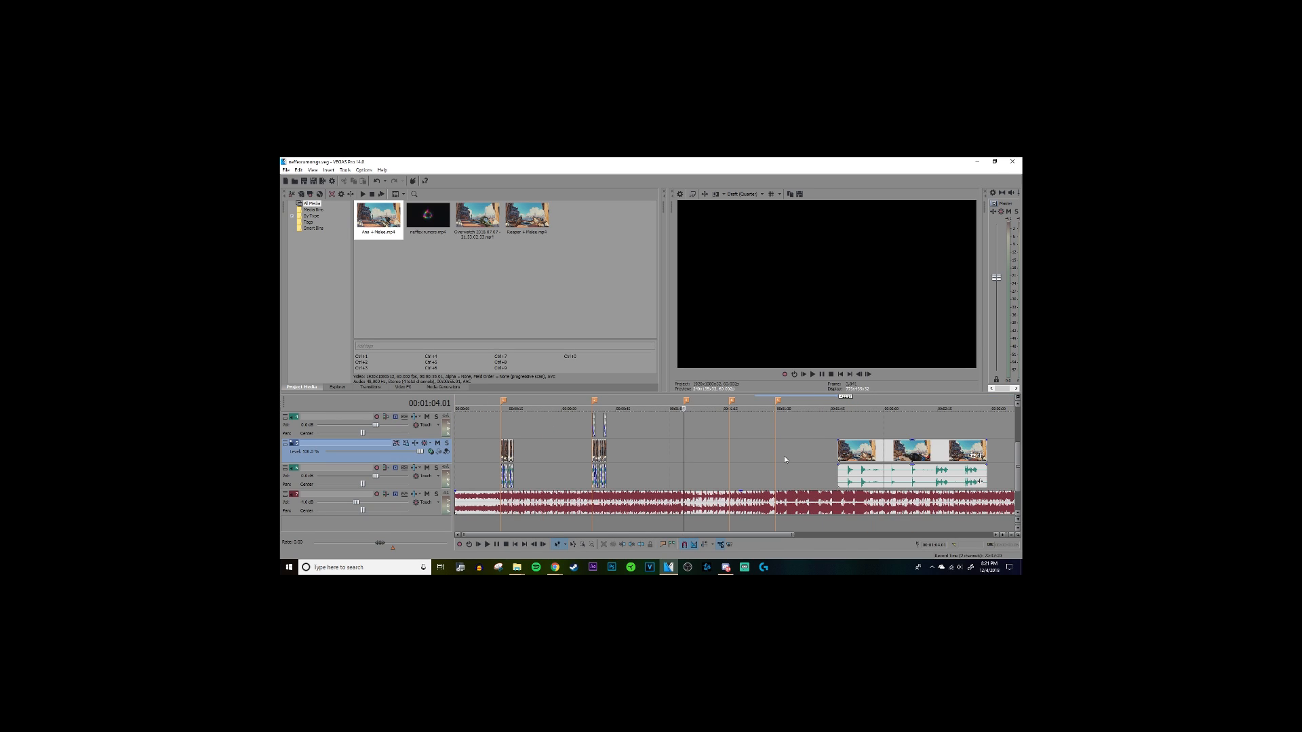
Step: Inspect the song waveform around markers 5 and 3, and play briefly from marker 4 at 00:01:16.49
click(776, 460)
scroll(774, 458, up, 4)
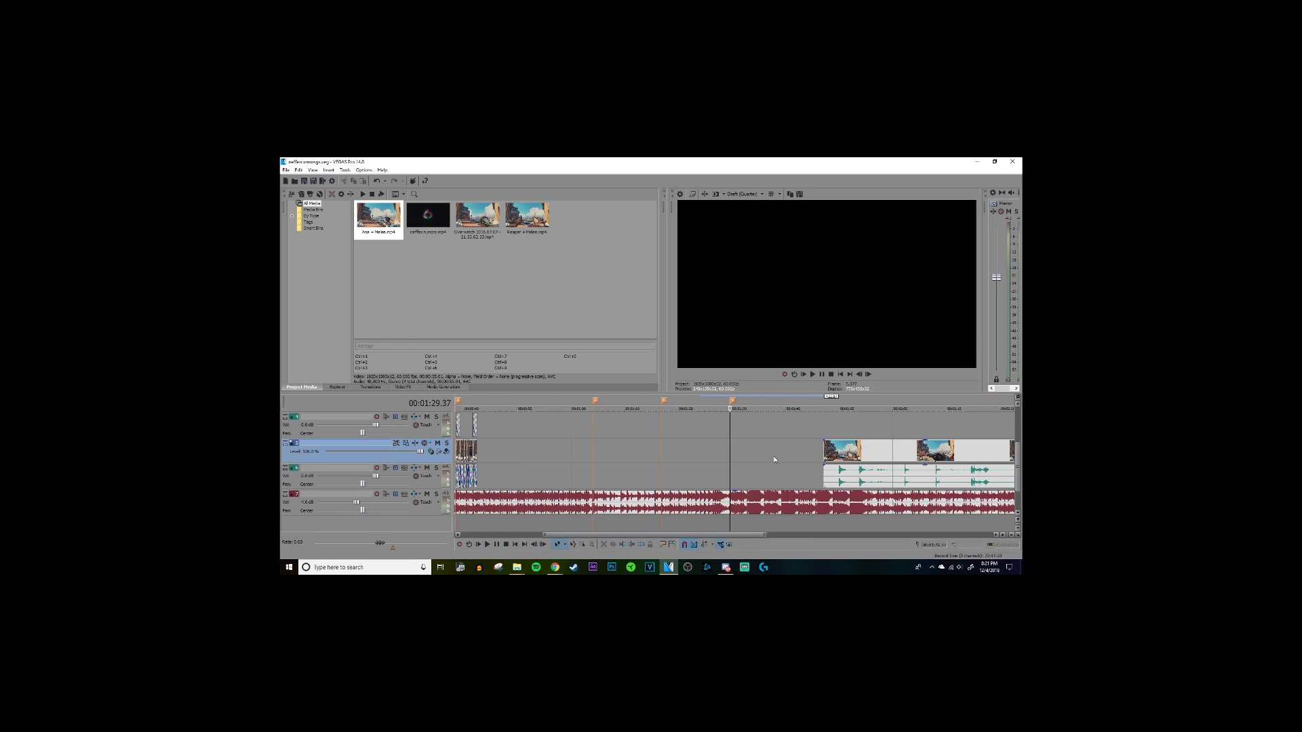
scroll(774, 459, down, 2)
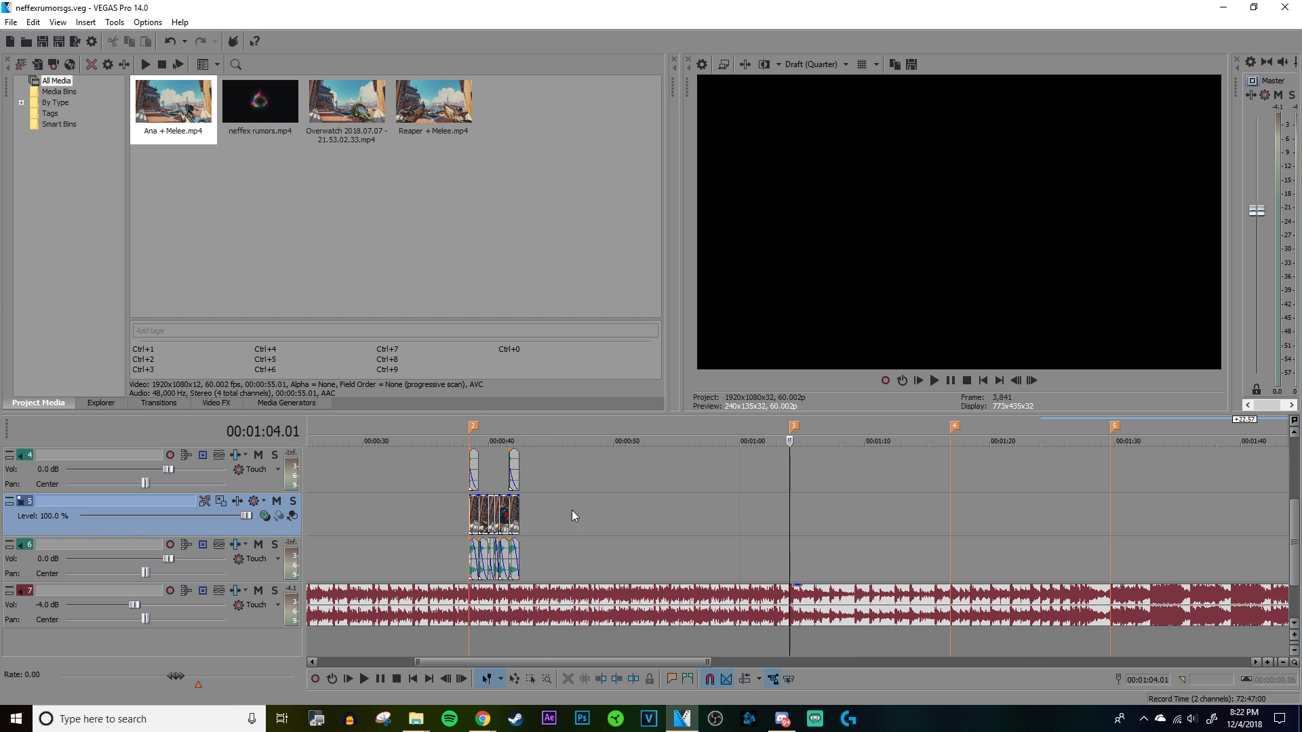
scroll(910, 482, up, 3)
scroll(911, 538, down, 5)
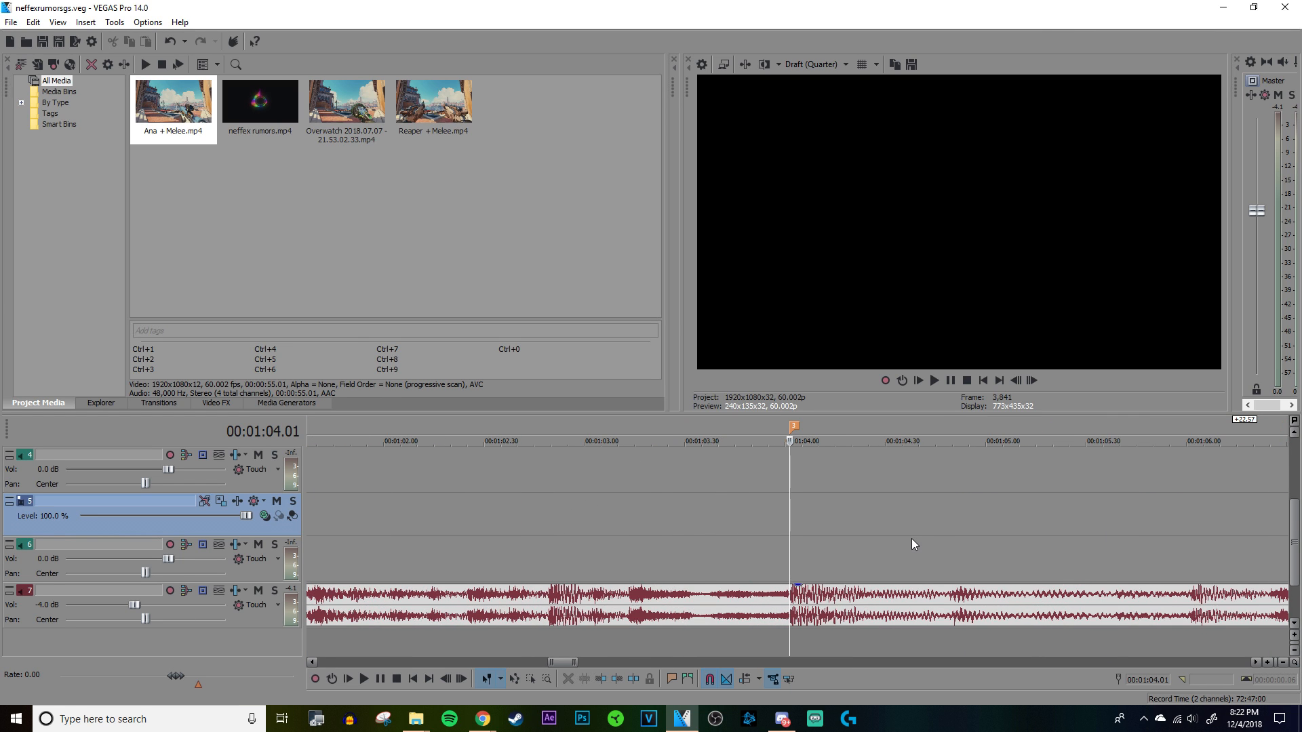
click(1035, 518)
scroll(1025, 519, up, 5)
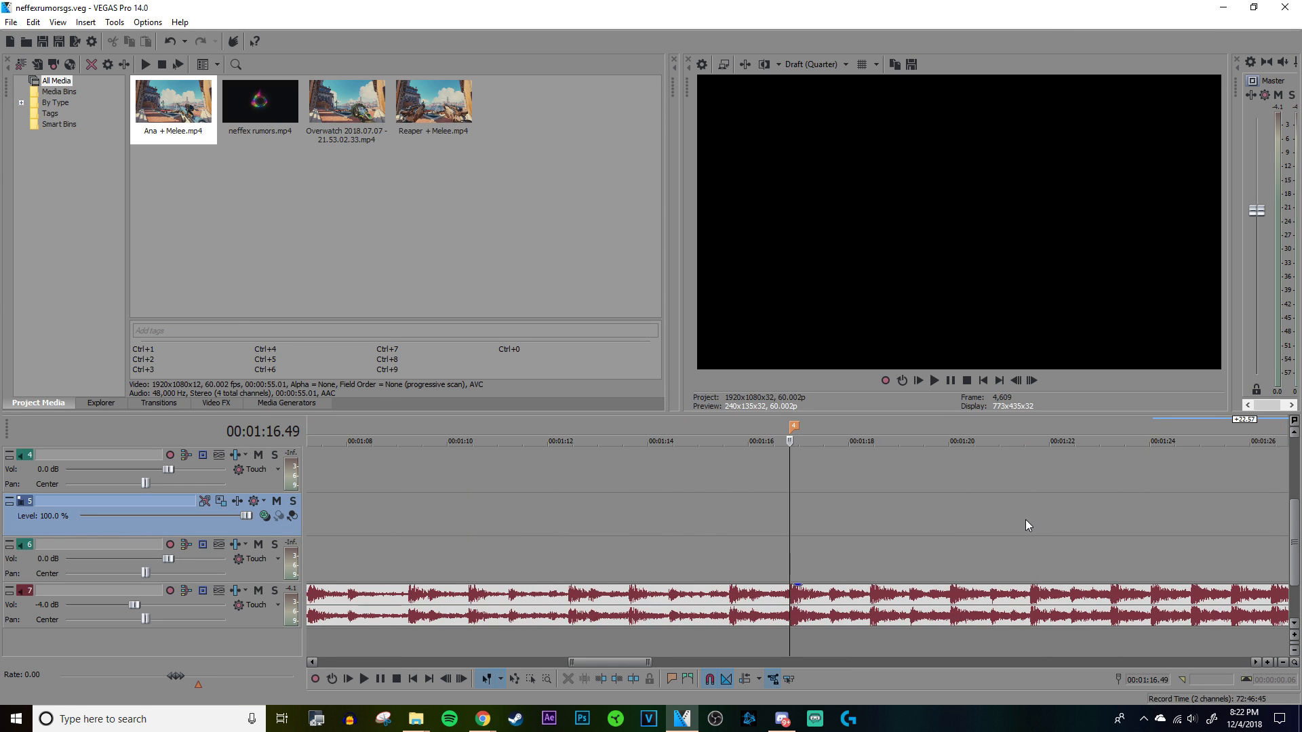
key(space)
key(space)
Step: Examine the individual beats after marker 4 on the song waveform, placing the cursor at 00:01:17.37 and 00:01:18.01
click(877, 524)
scroll(876, 523, up, 5)
click(751, 614)
scroll(958, 604, down, 3)
click(947, 598)
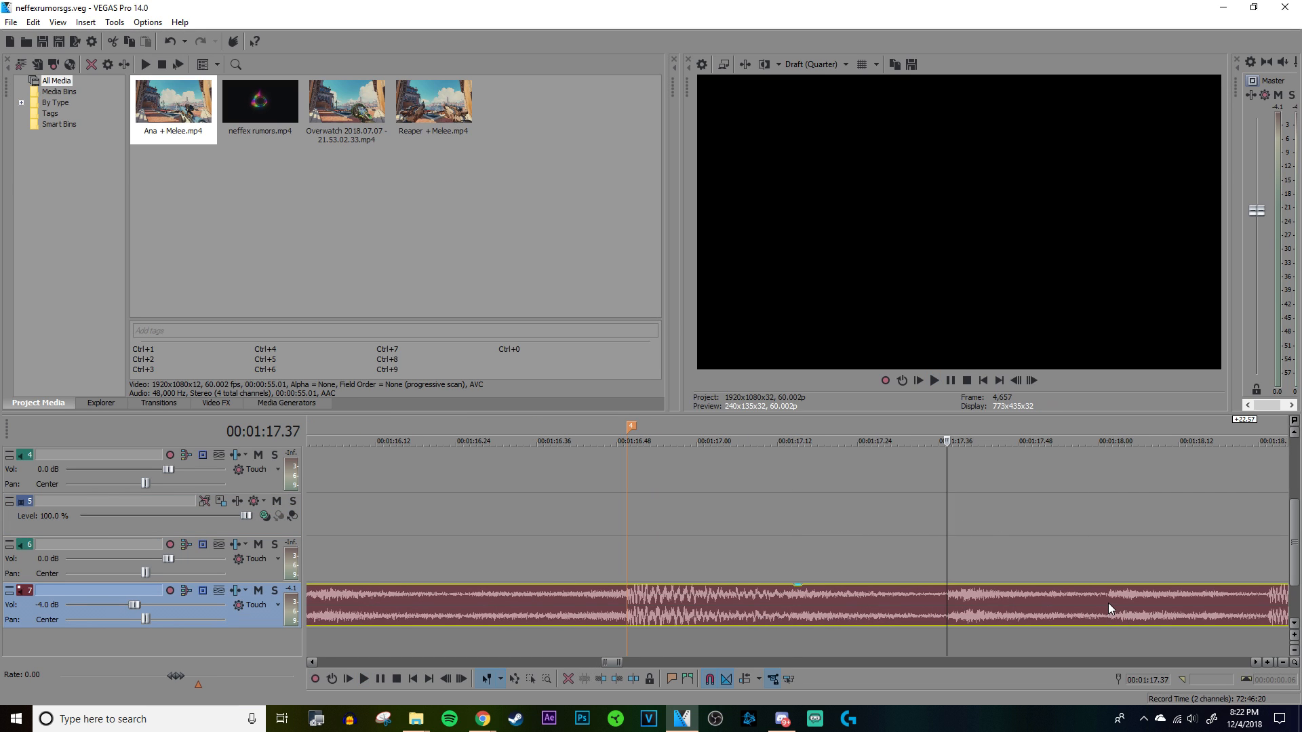
click(1108, 604)
scroll(1189, 600, down, 3)
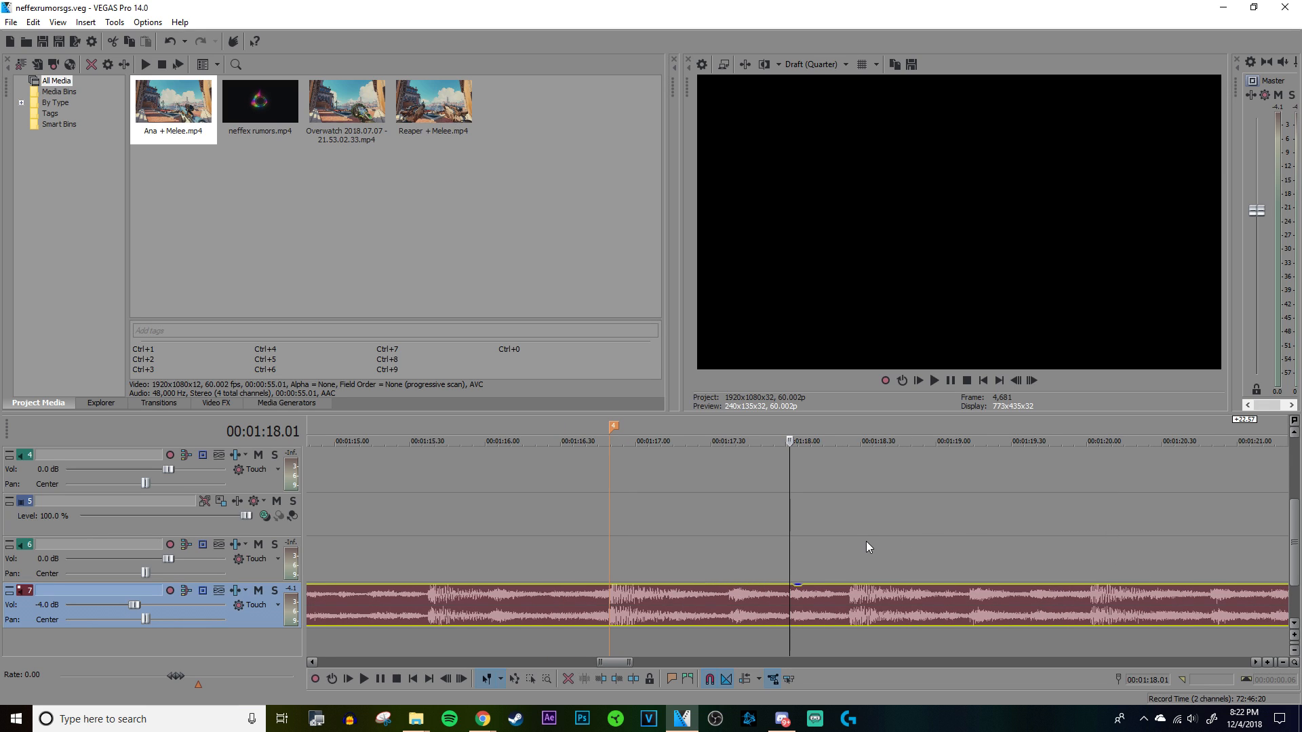
scroll(867, 543, up, 3)
scroll(866, 542, down, 4)
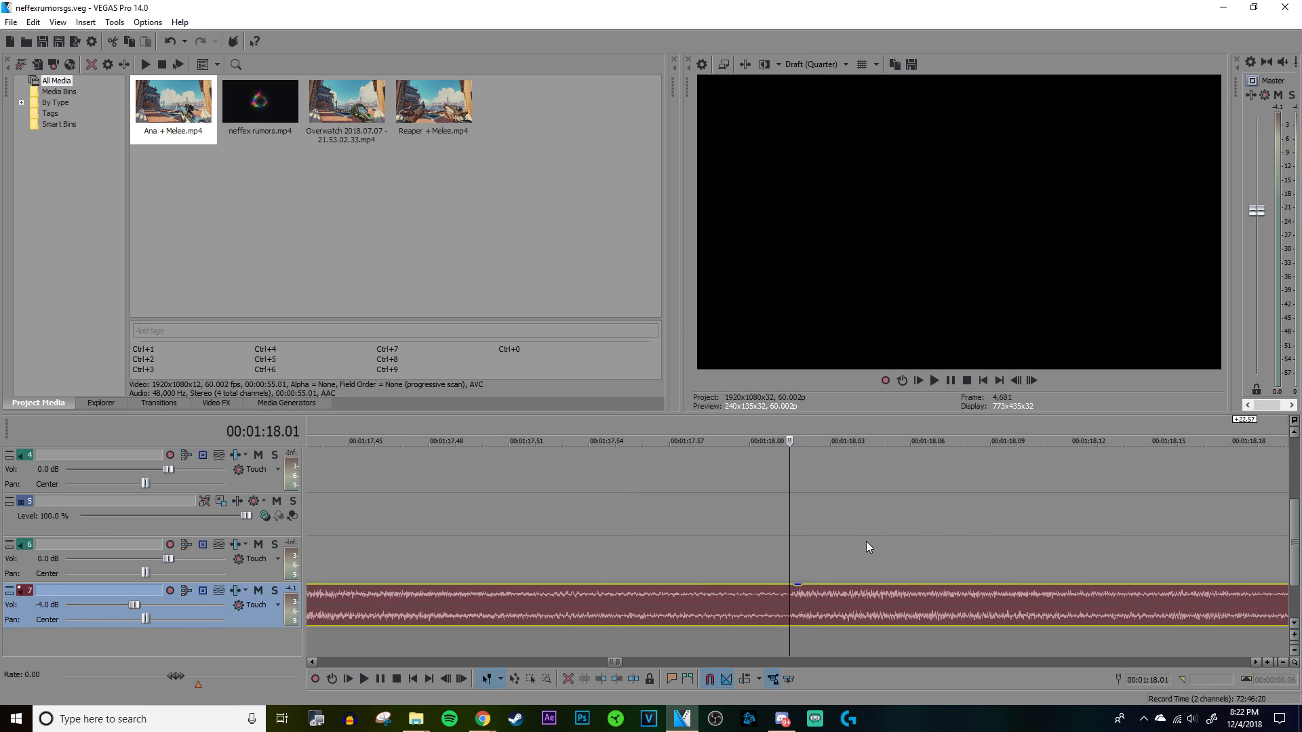
scroll(871, 539, down, 2)
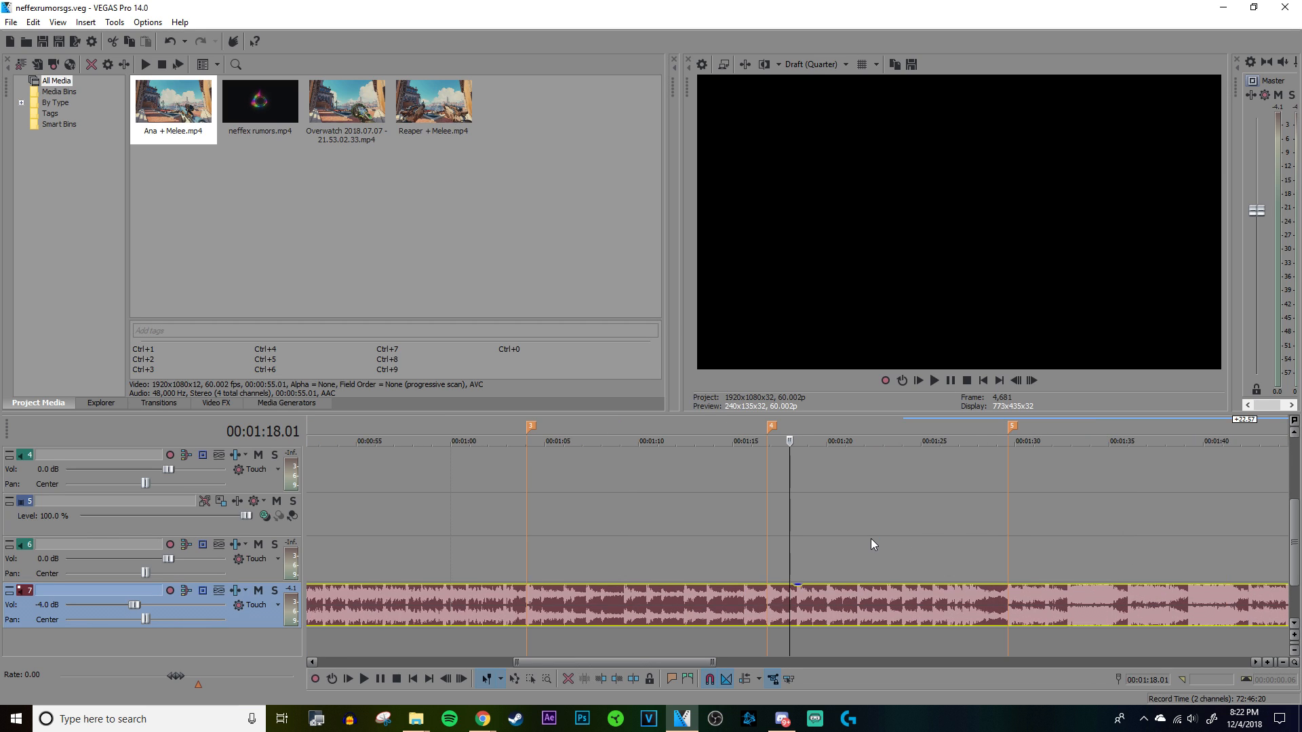
scroll(870, 539, up, 2)
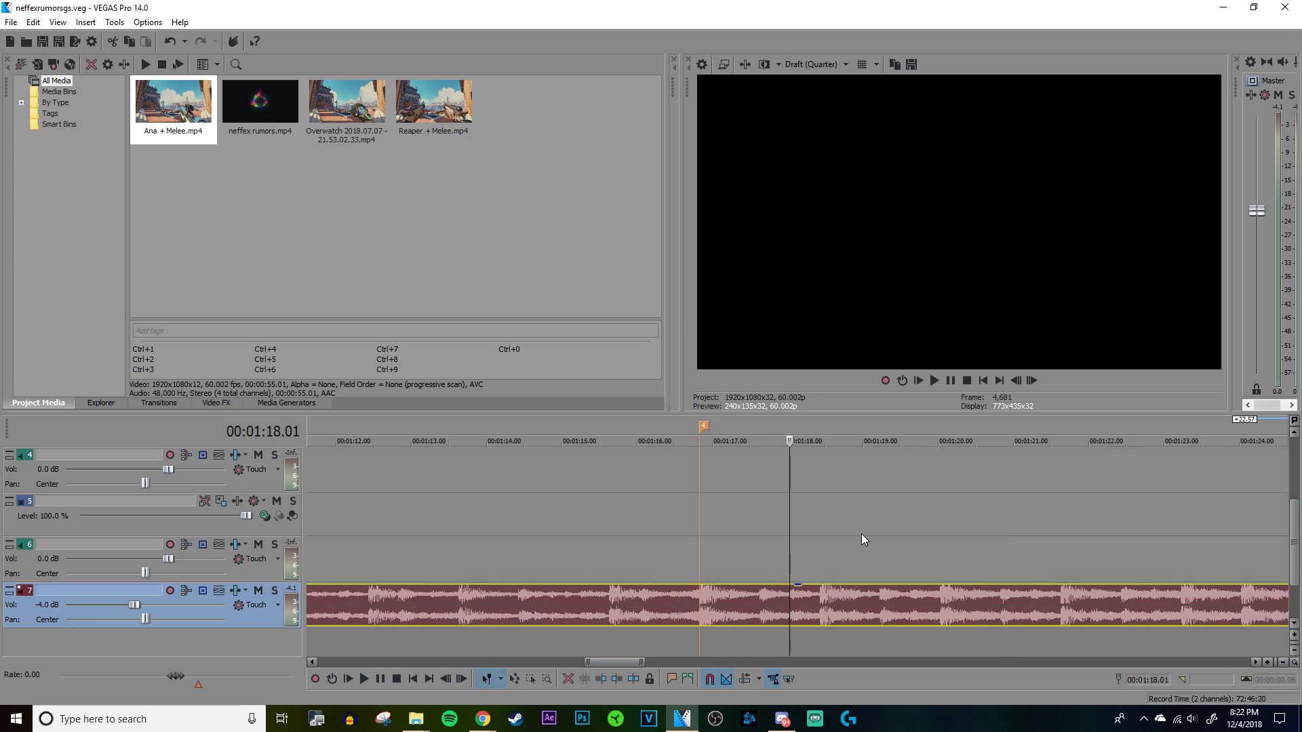
Step: Place the cursor on the strong beat at 00:01:18.25 and play the song from there
click(821, 535)
scroll(821, 535, up, 4)
click(785, 549)
scroll(787, 545, down, 3)
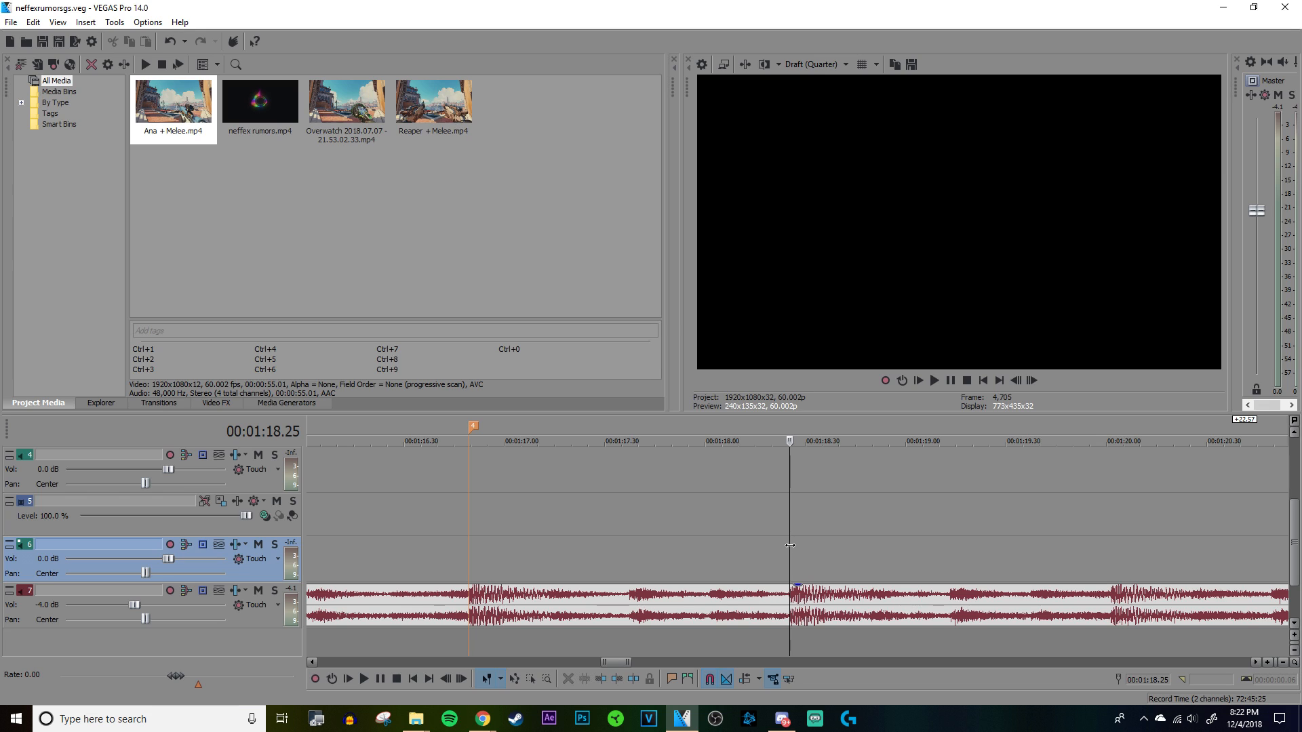
scroll(790, 545, down, 4)
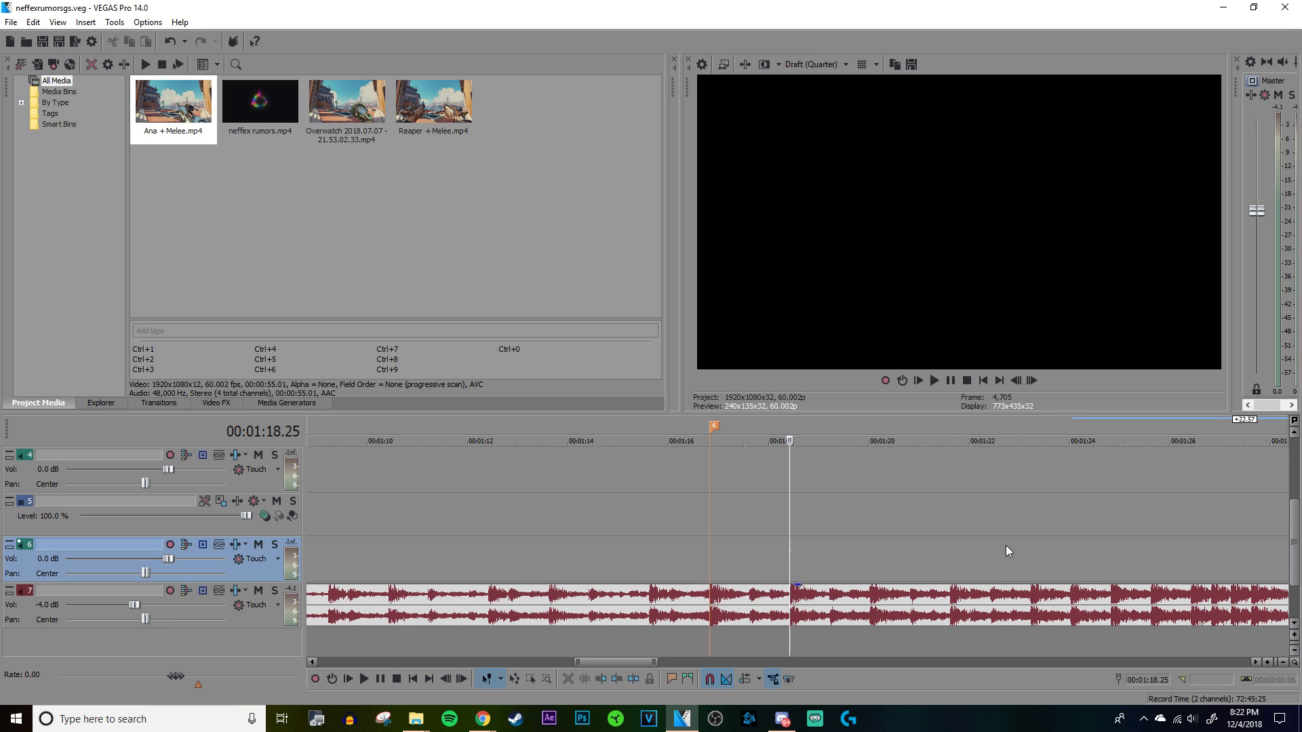
key(space)
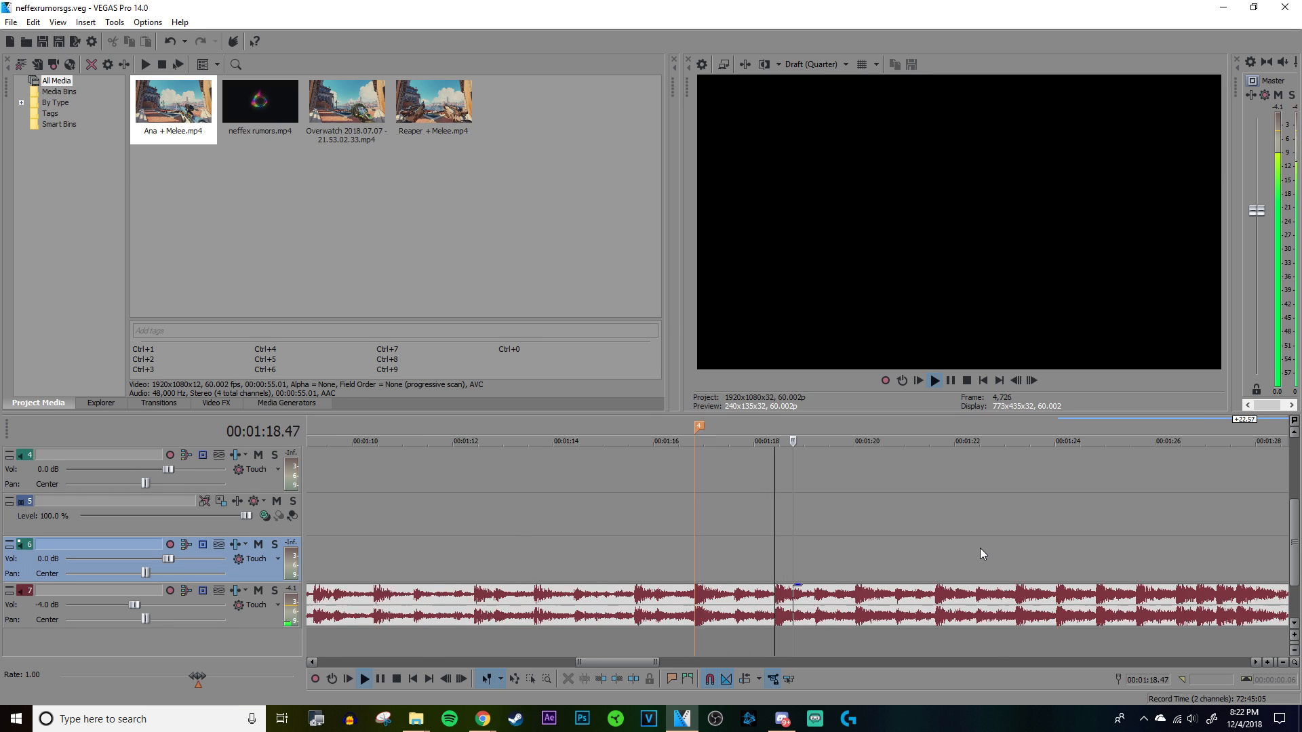
Step: Play the song repeatedly from marker 5 at 00:01:29.37 and examine the beats that follow
scroll(980, 547, down, 3)
click(982, 548)
scroll(982, 548, up, 4)
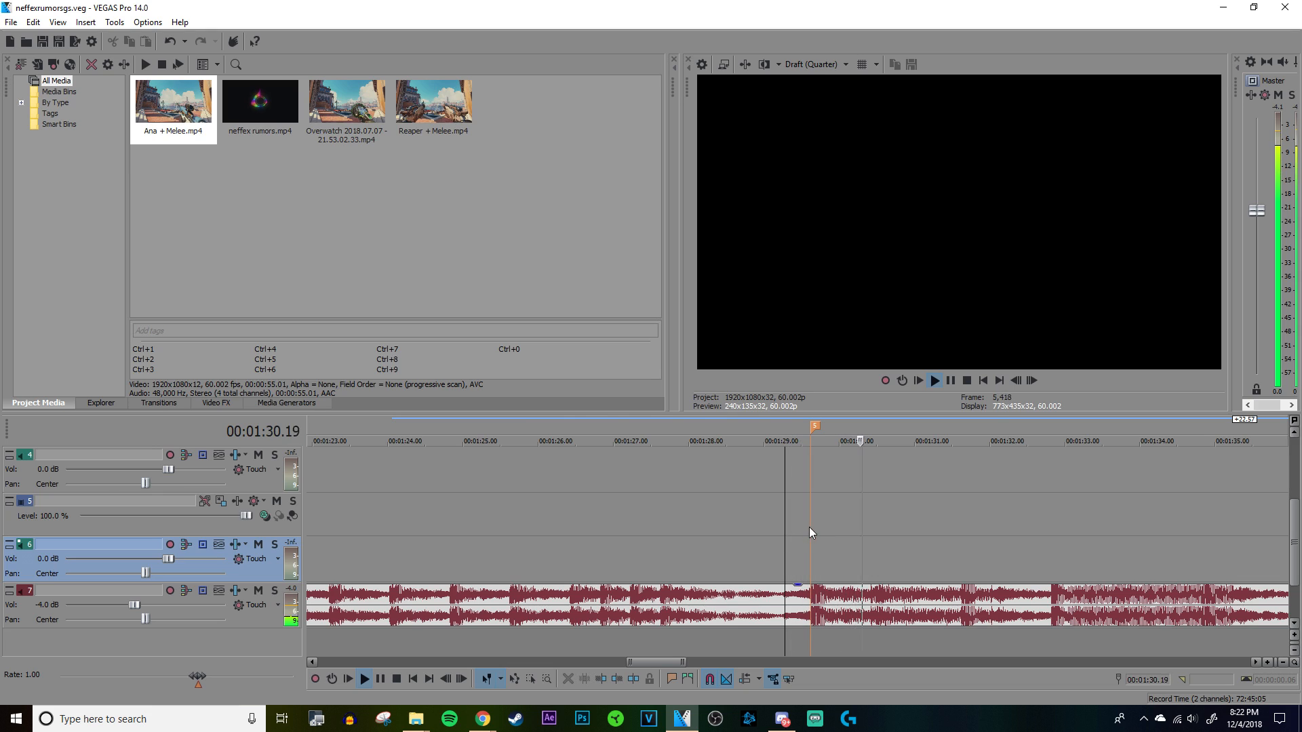
click(809, 528)
scroll(814, 529, up, 2)
scroll(956, 531, up, 1)
scroll(956, 531, down, 3)
key(space)
scroll(956, 531, up, 4)
key(space)
scroll(956, 531, down, 1)
key(space)
scroll(957, 532, down, 3)
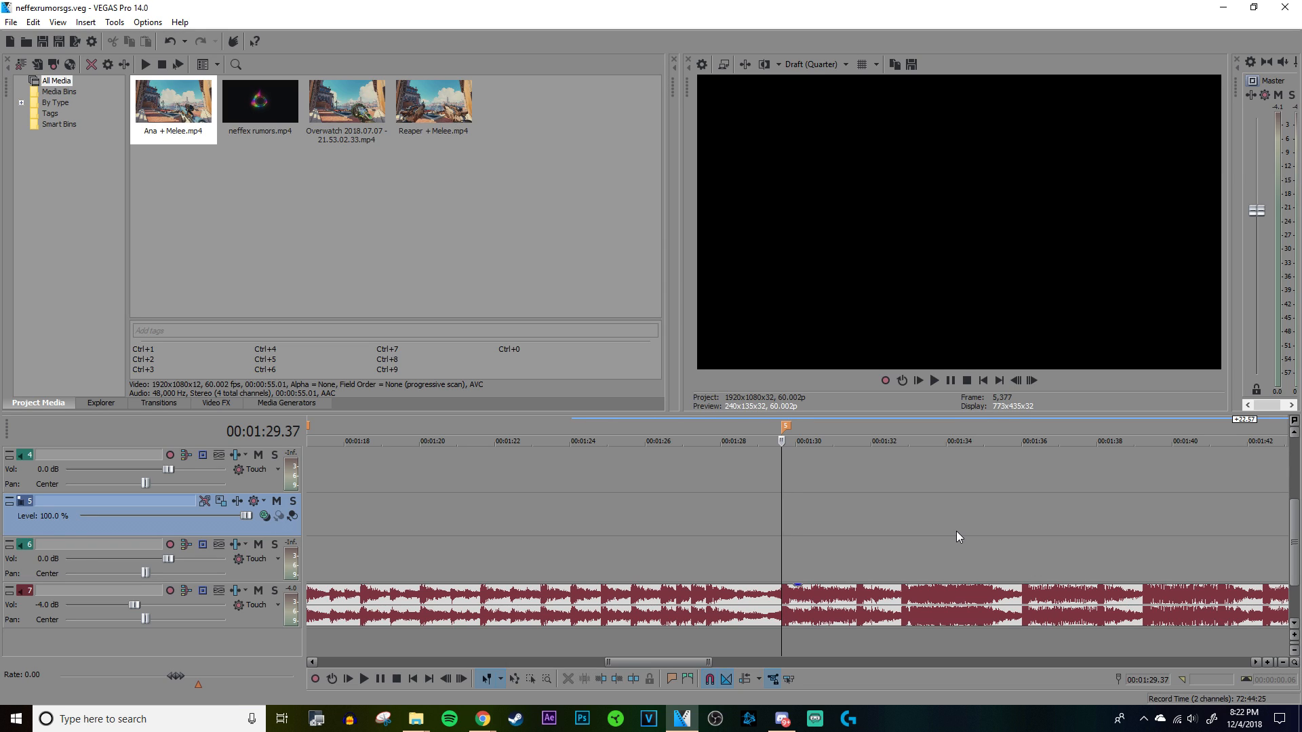
key(space)
scroll(1043, 477, up, 3)
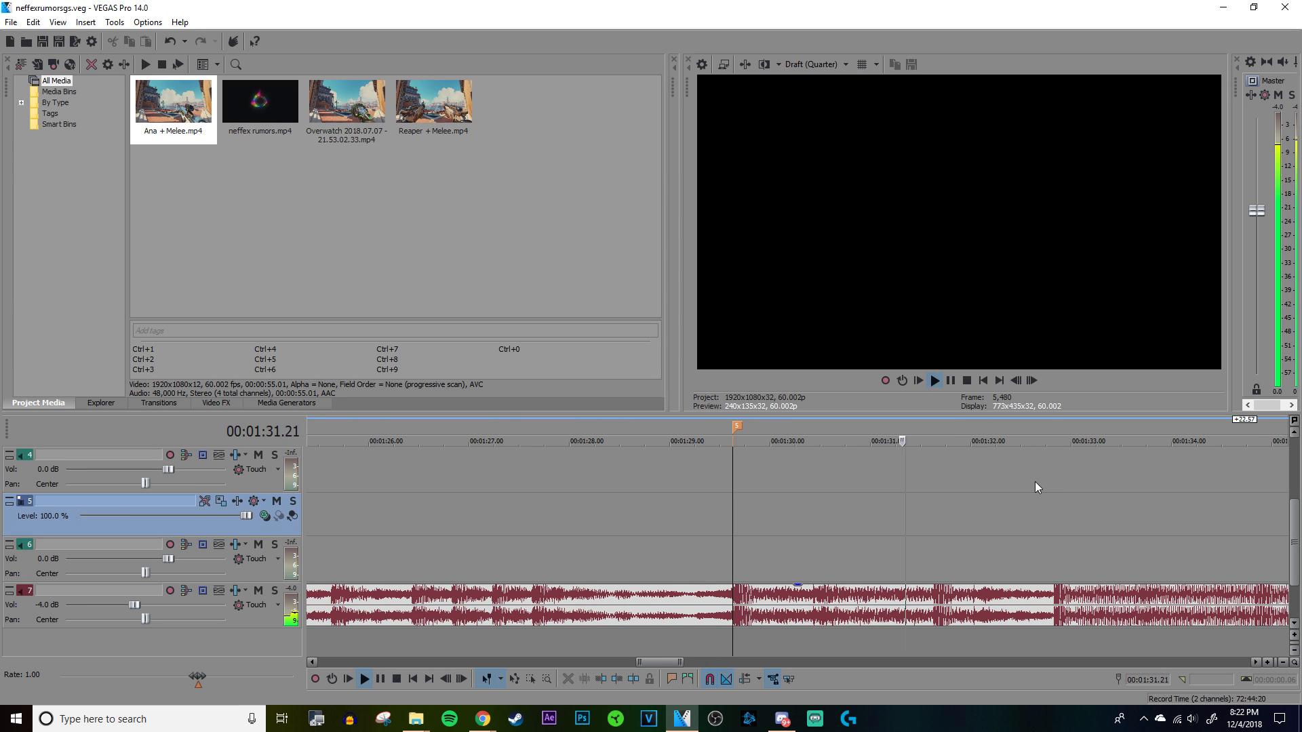
Step: Add Bastion + Melee from the RialtoGSPack folder to the timeline just after marker 5, and move the parked clips farther along the timeline
scroll(1064, 510, down, 3)
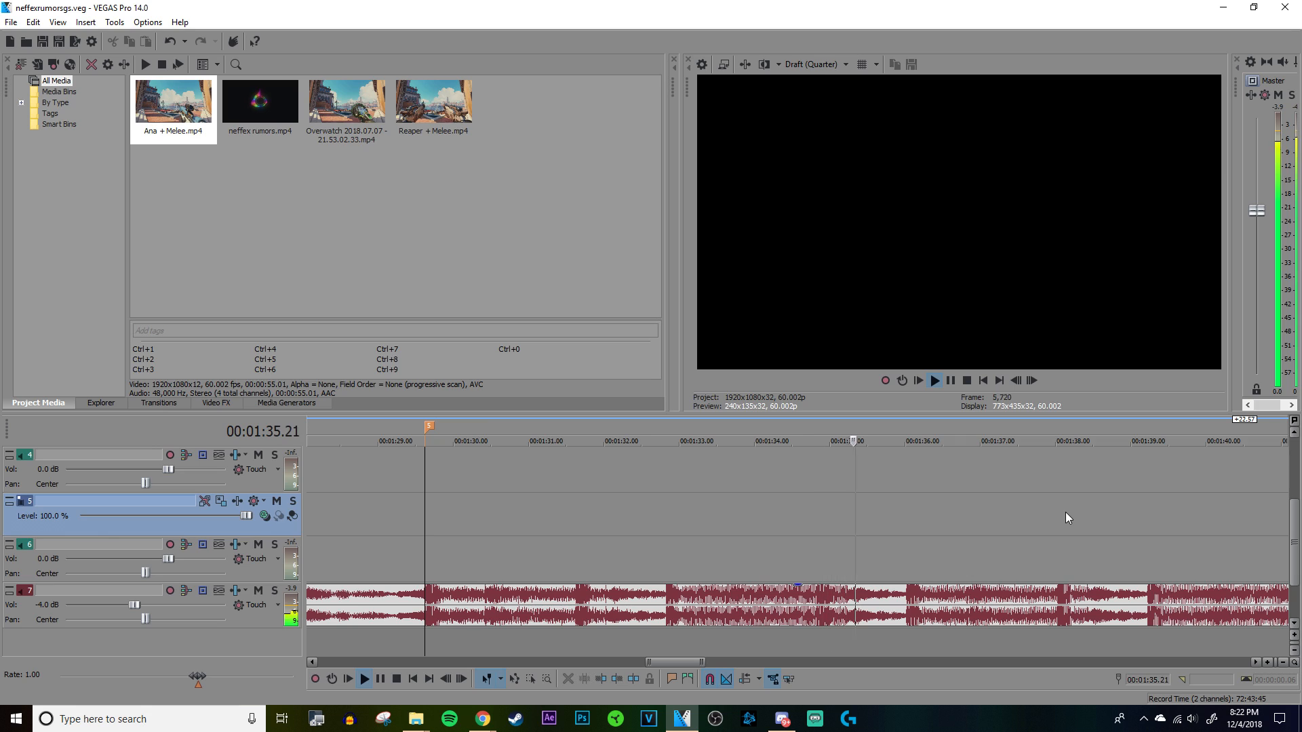
key(space)
mouse_move(428, 729)
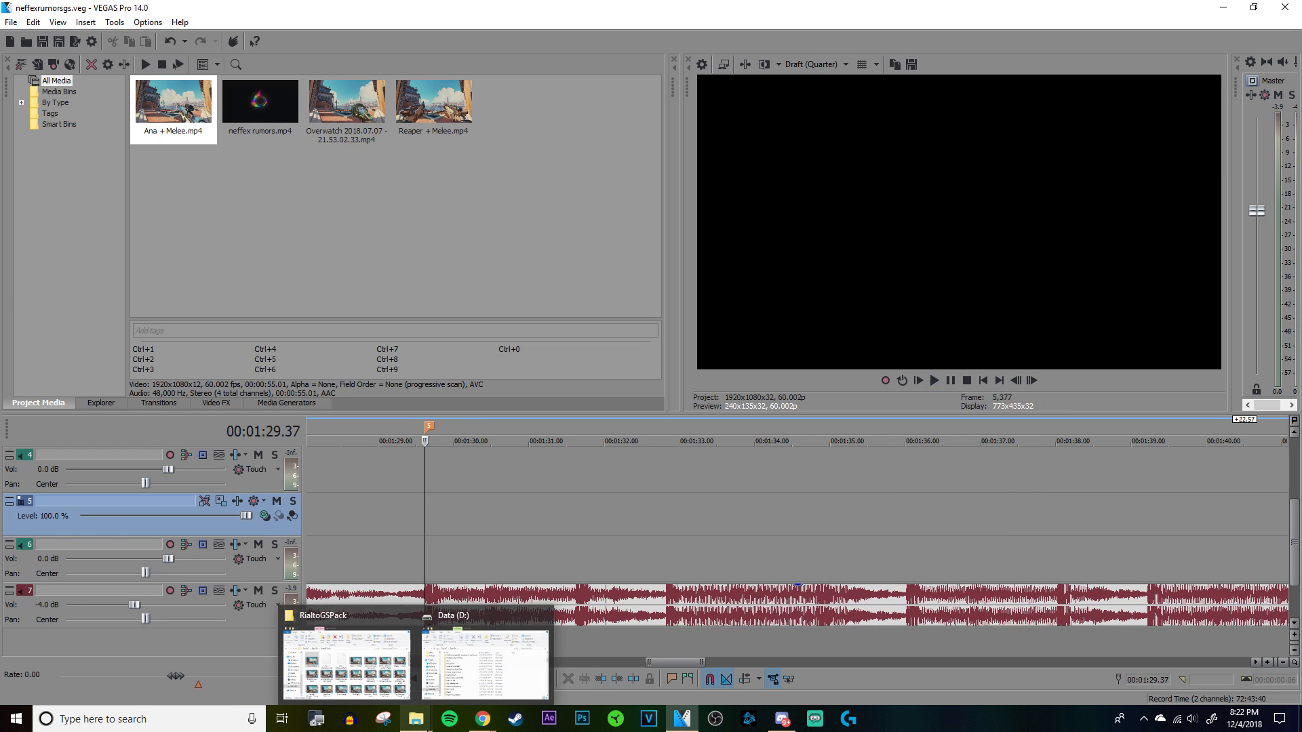
click(396, 662)
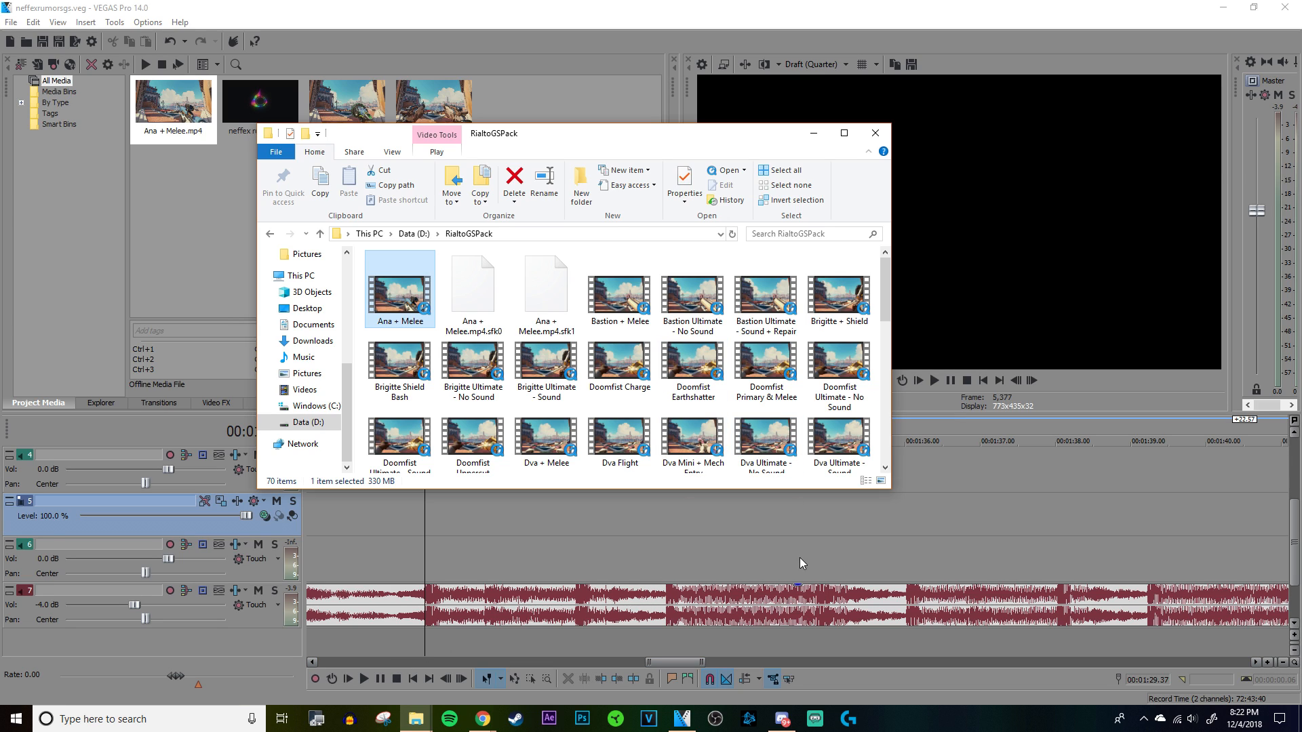
scroll(797, 543, down, 2)
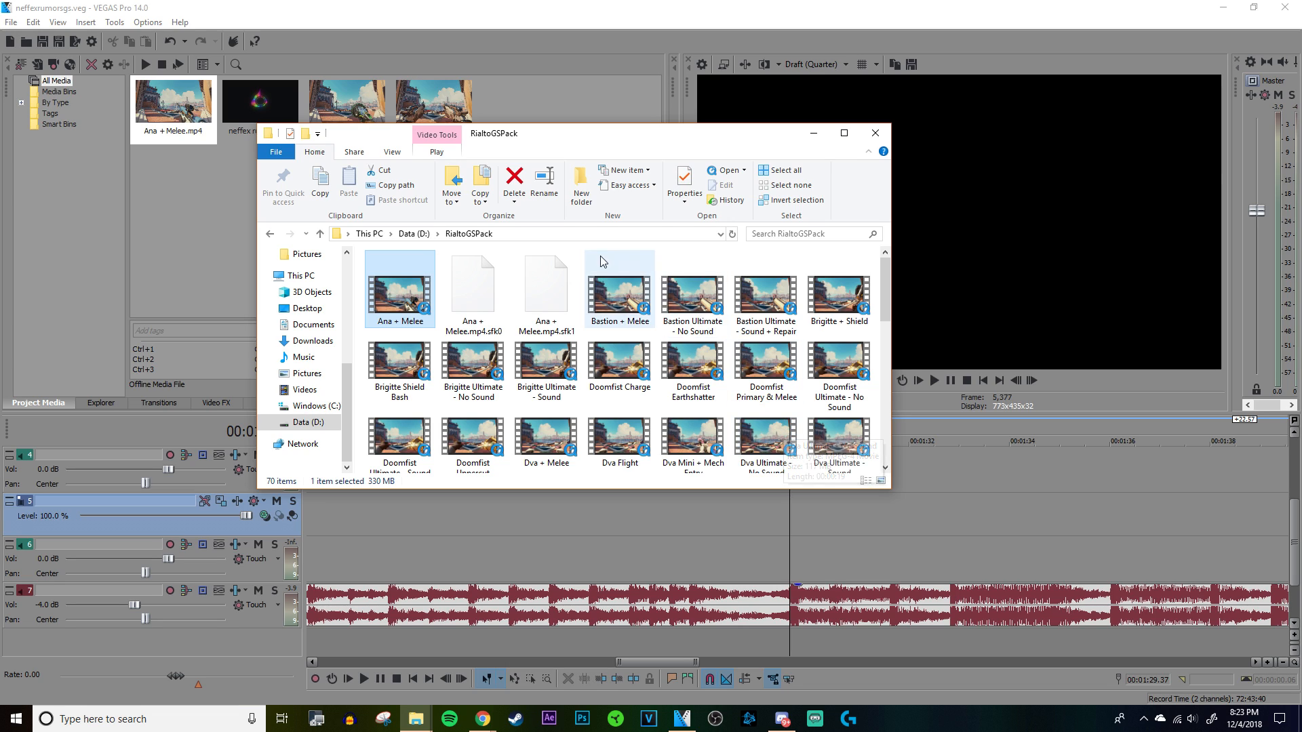
drag(620, 293, 922, 519)
drag(1161, 541, 1212, 539)
drag(1034, 516, 1192, 520)
Step: Disable resample for the Bastion + Melee video event and normalize its audio event on track 6
right_click(510, 523)
click(529, 526)
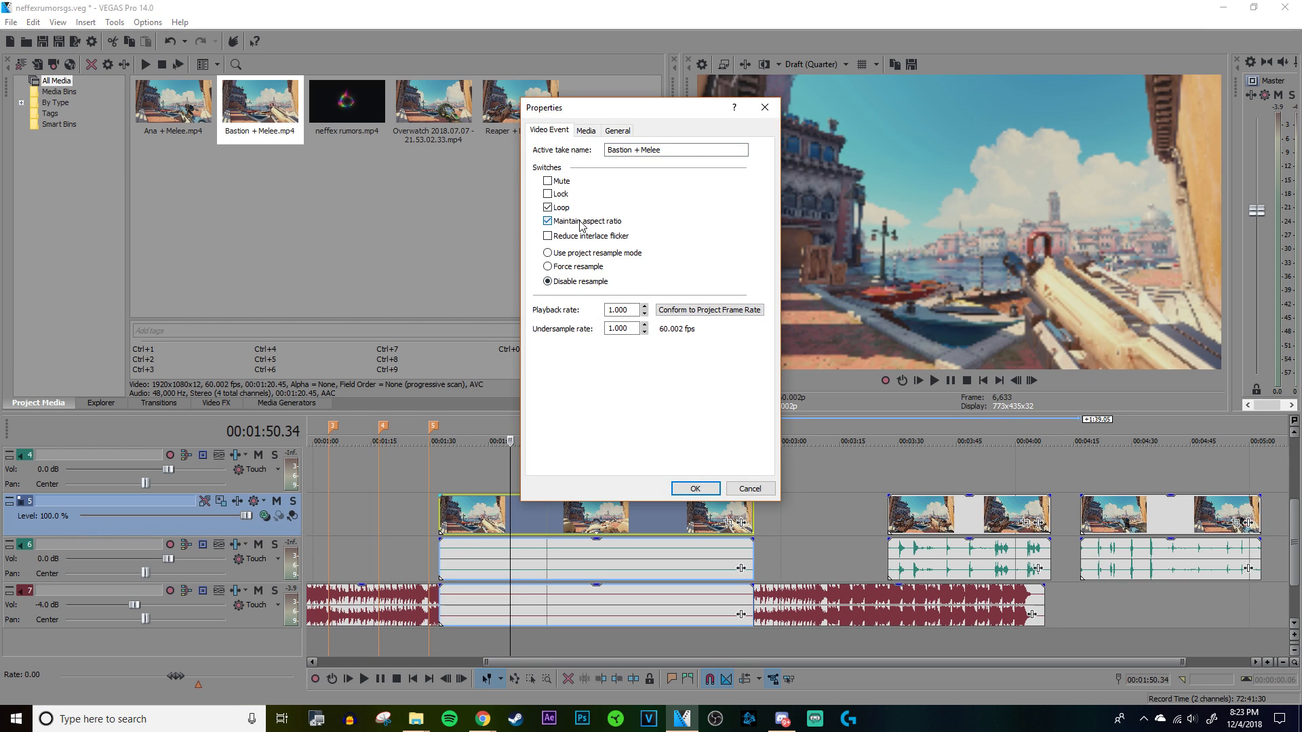
click(690, 488)
right_click(655, 578)
click(665, 570)
click(554, 235)
click(695, 488)
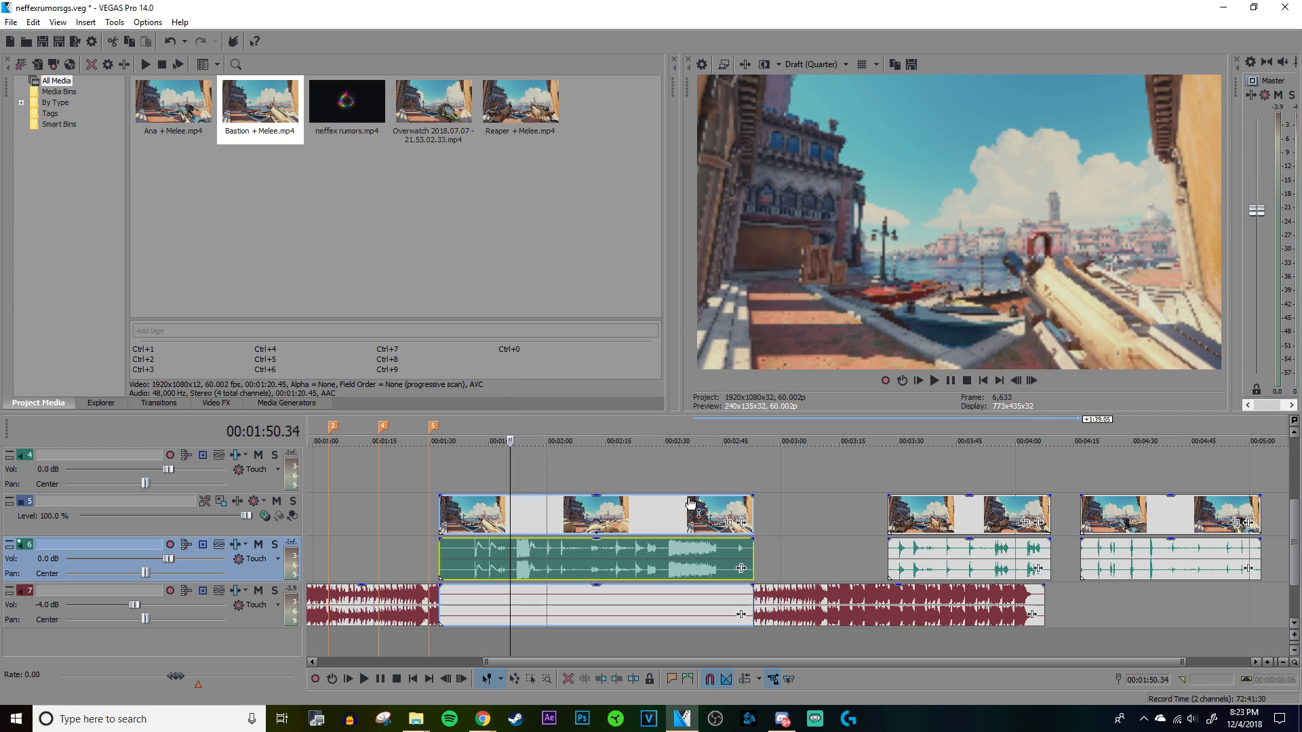
Step: Delete the Bastion clip's second audio event that lies over the song on track 7
click(652, 596)
right_click(652, 597)
click(669, 568)
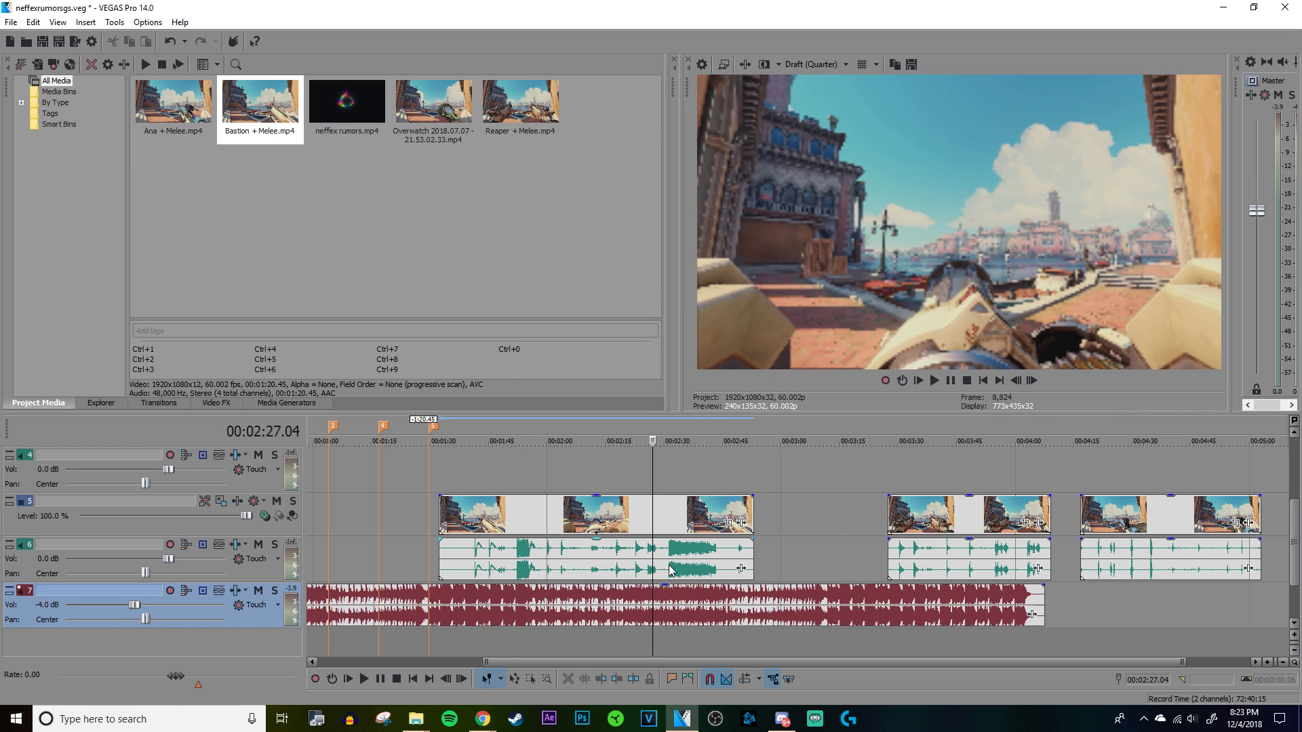
Step: Split the Bastion clip where the turret gunfire begins at 00:02:31.22 and delete everything before the split
click(671, 568)
scroll(672, 569, up, 8)
click(734, 554)
key(space)
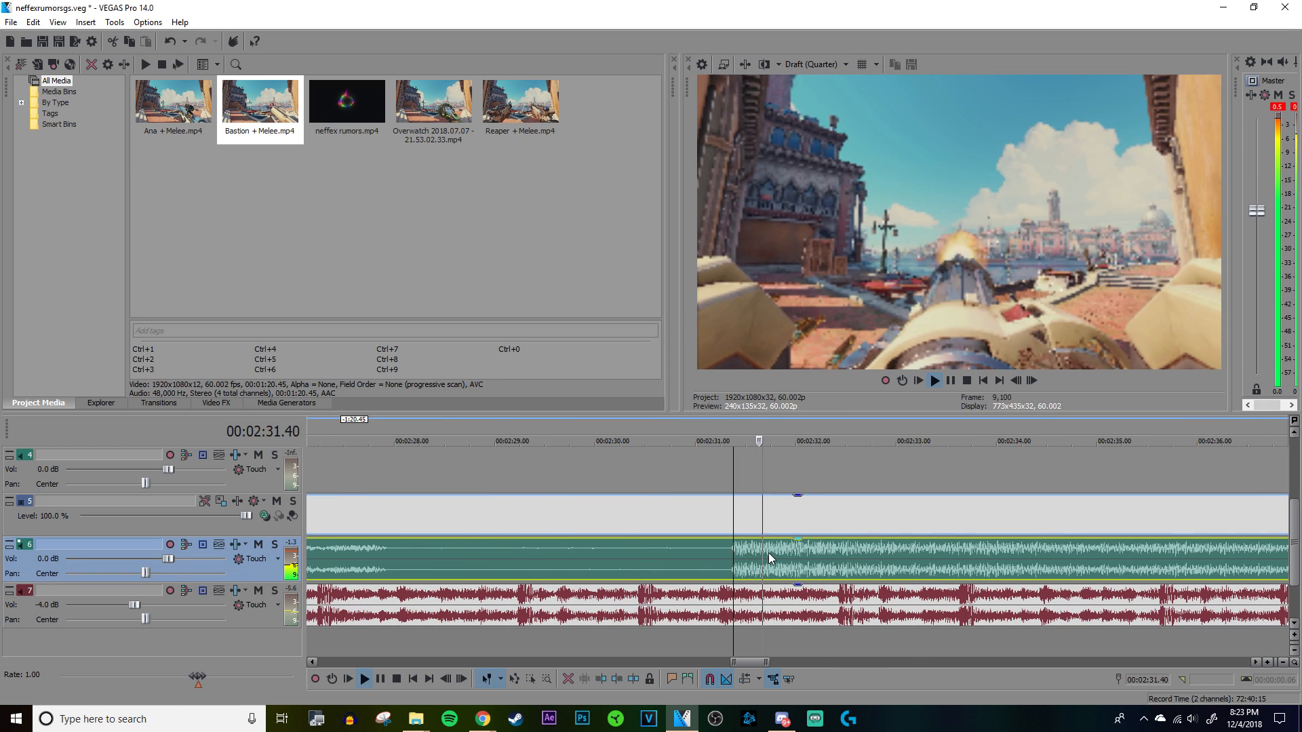
scroll(746, 559, down, 8)
key(space)
right_click(729, 562)
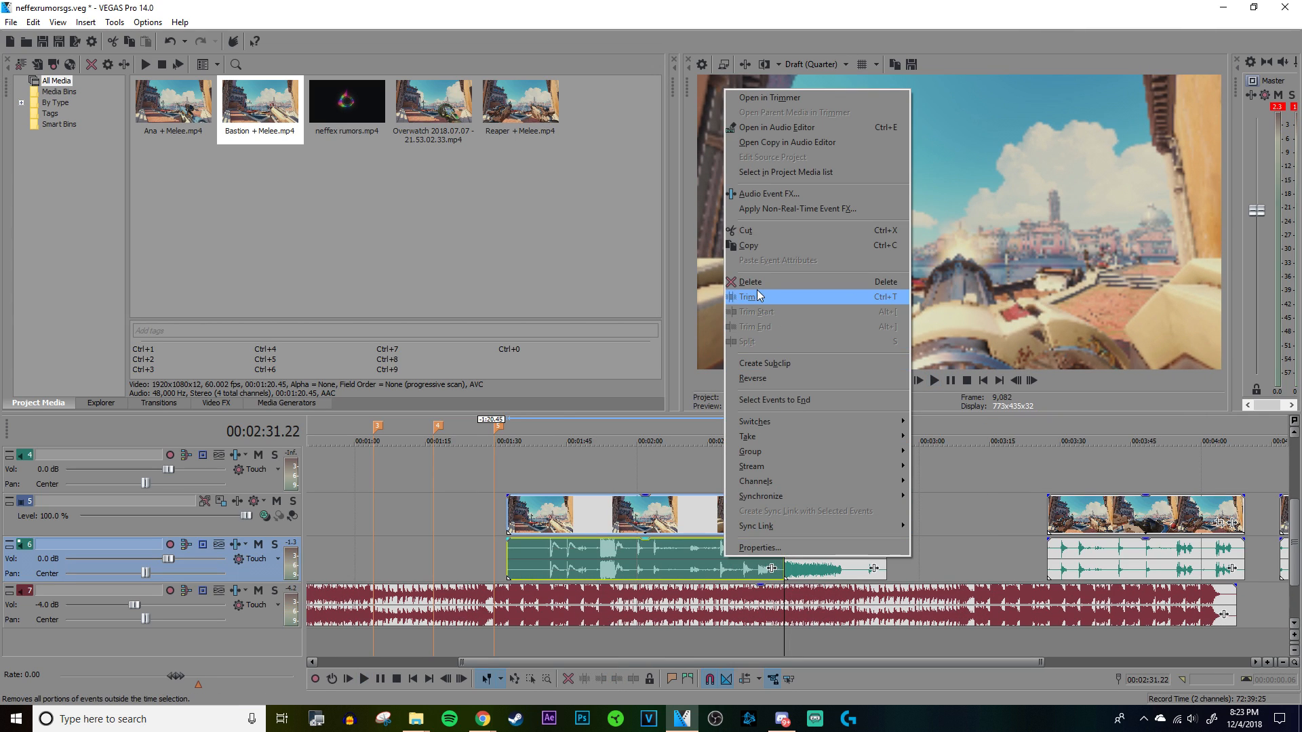
click(760, 296)
Step: Confirm the remaining Bastion audio event's properties and trim the quiet end off the gunfire segment
right_click(799, 565)
click(824, 570)
click(695, 488)
drag(885, 563, 832, 552)
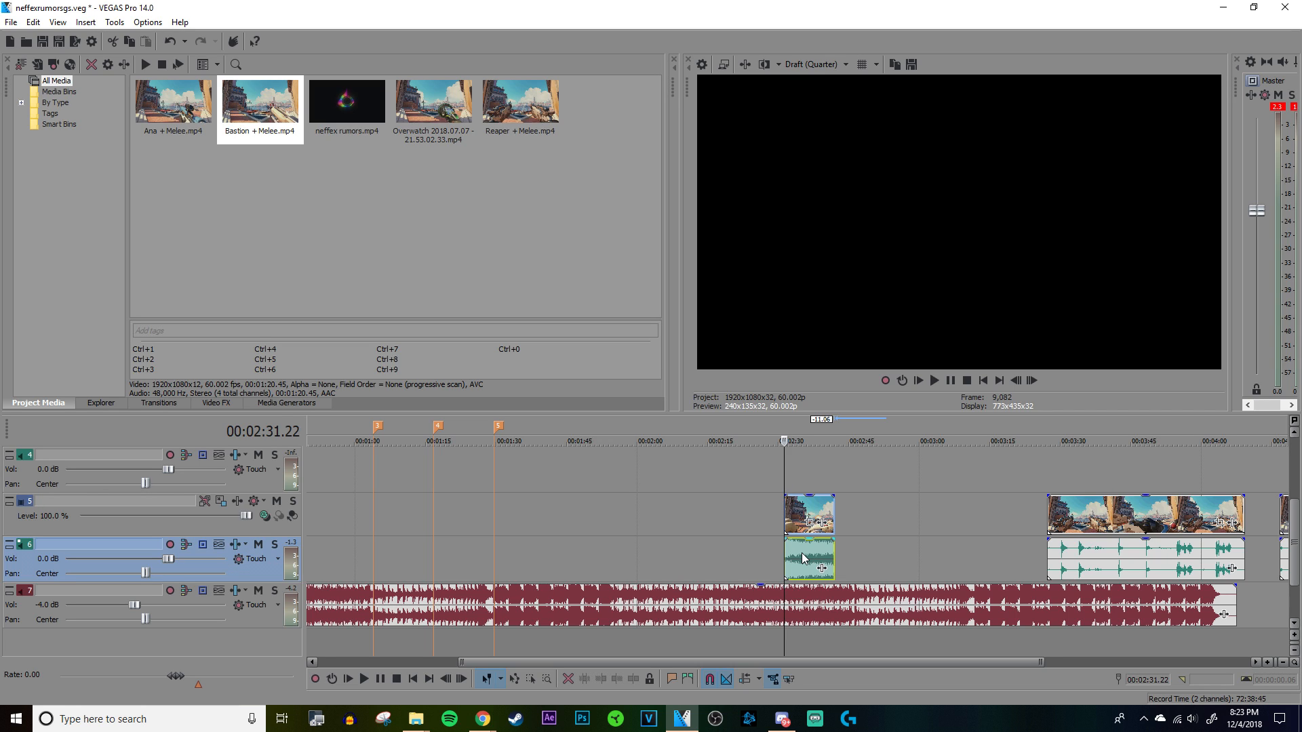
Step: Move the Bastion gunfire segment to start at marker 5 and play it with the song
click(805, 556)
drag(815, 552, 525, 552)
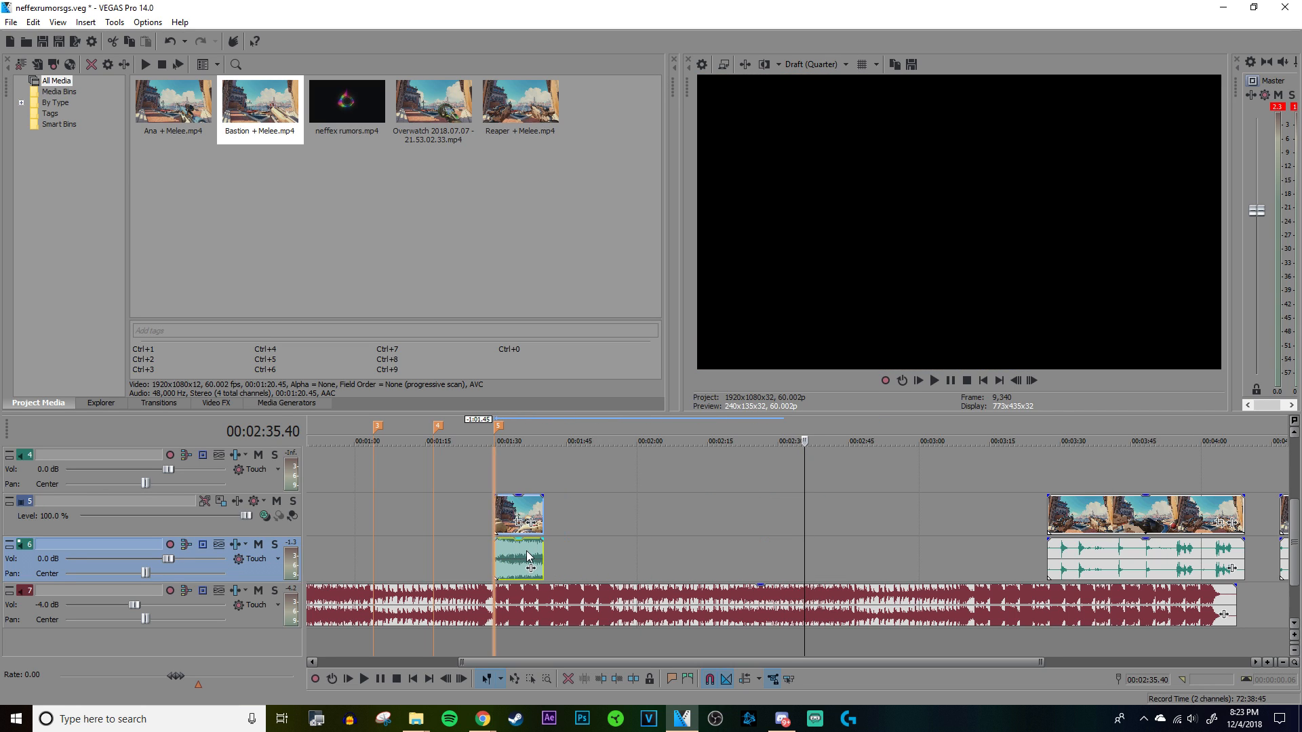
click(479, 462)
scroll(479, 463, up, 5)
click(860, 472)
scroll(861, 471, up, 3)
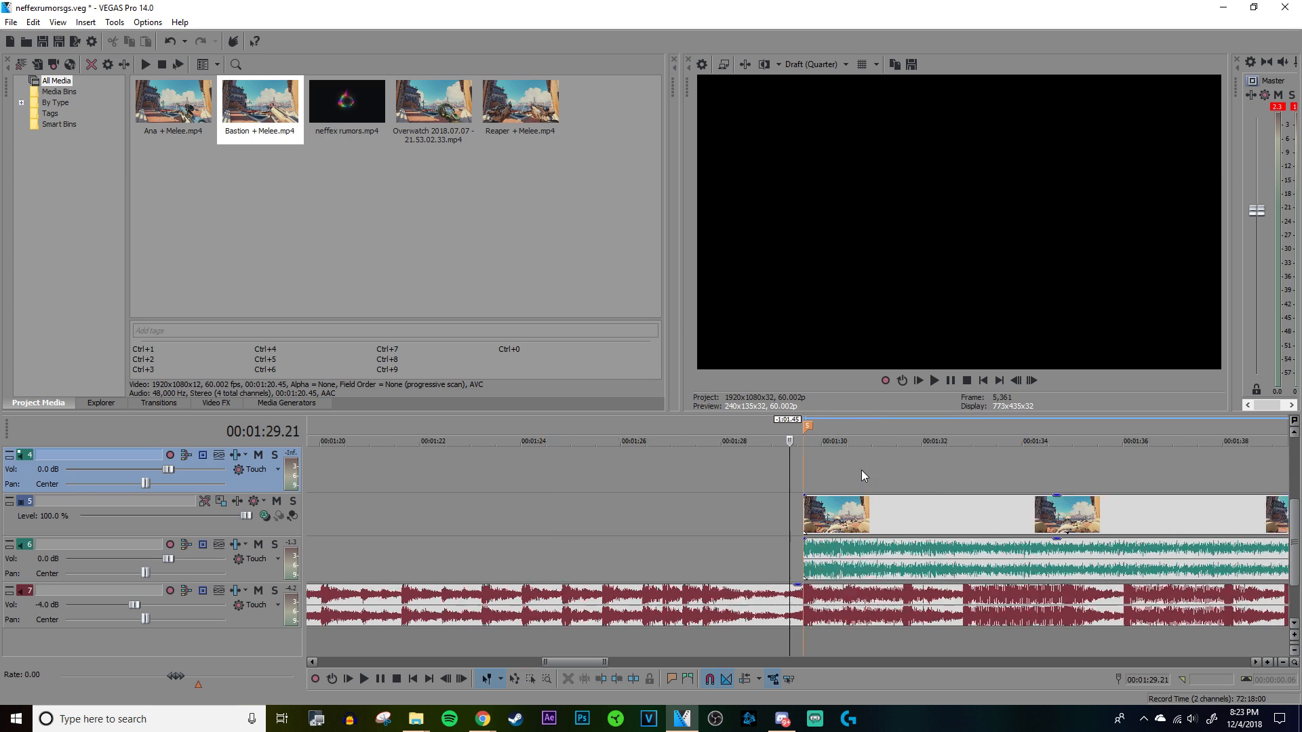
click(811, 469)
key(space)
scroll(484, 588, down, 2)
scroll(487, 594, up, 3)
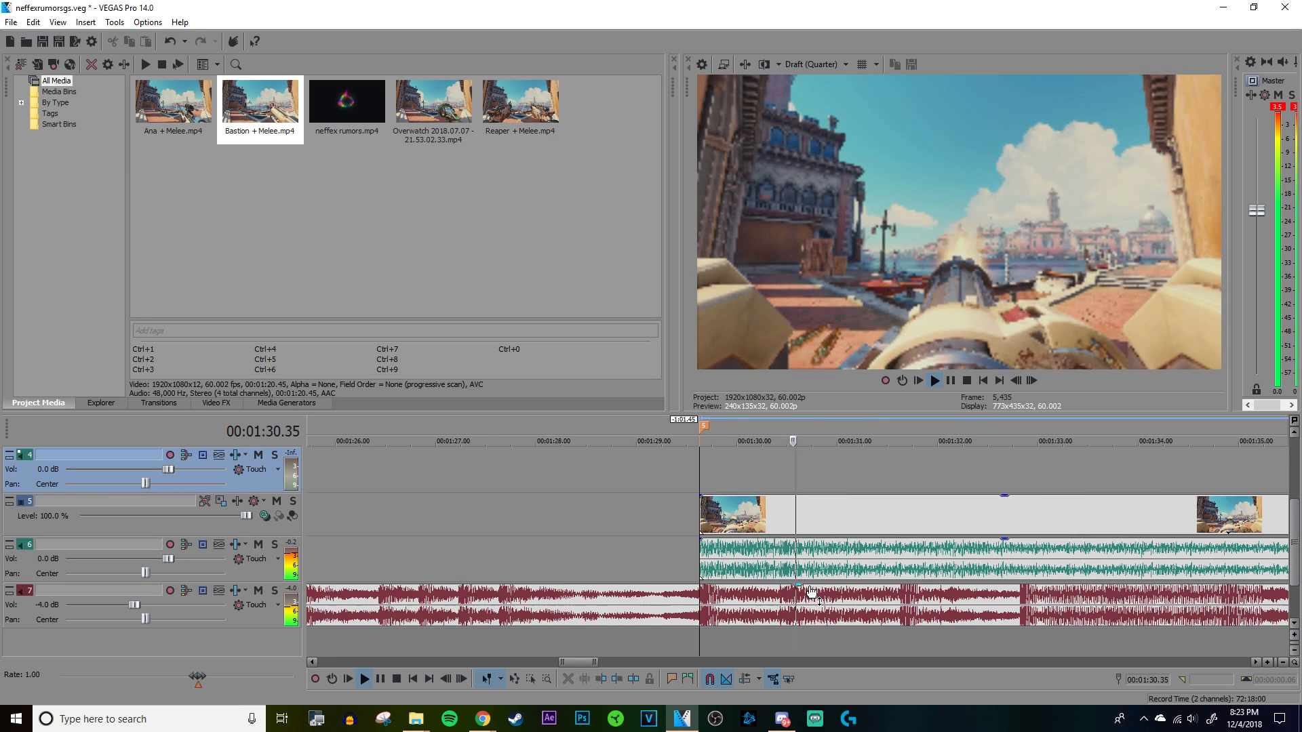
Step: Split the gunfire segment at the beat at 00:01:32.01 and move the second part farther along, leaving a gap
click(941, 560)
key(space)
scroll(759, 561, up, 8)
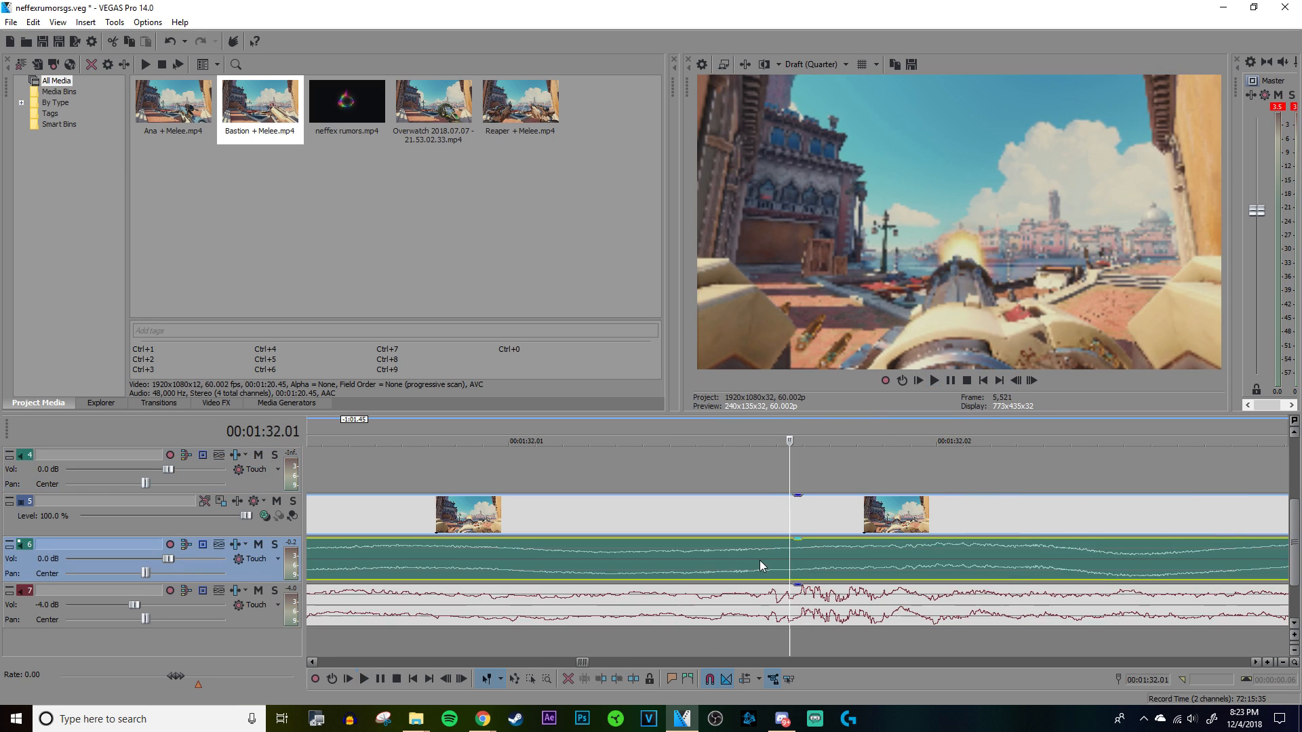
key(s)
scroll(771, 558, down, 8)
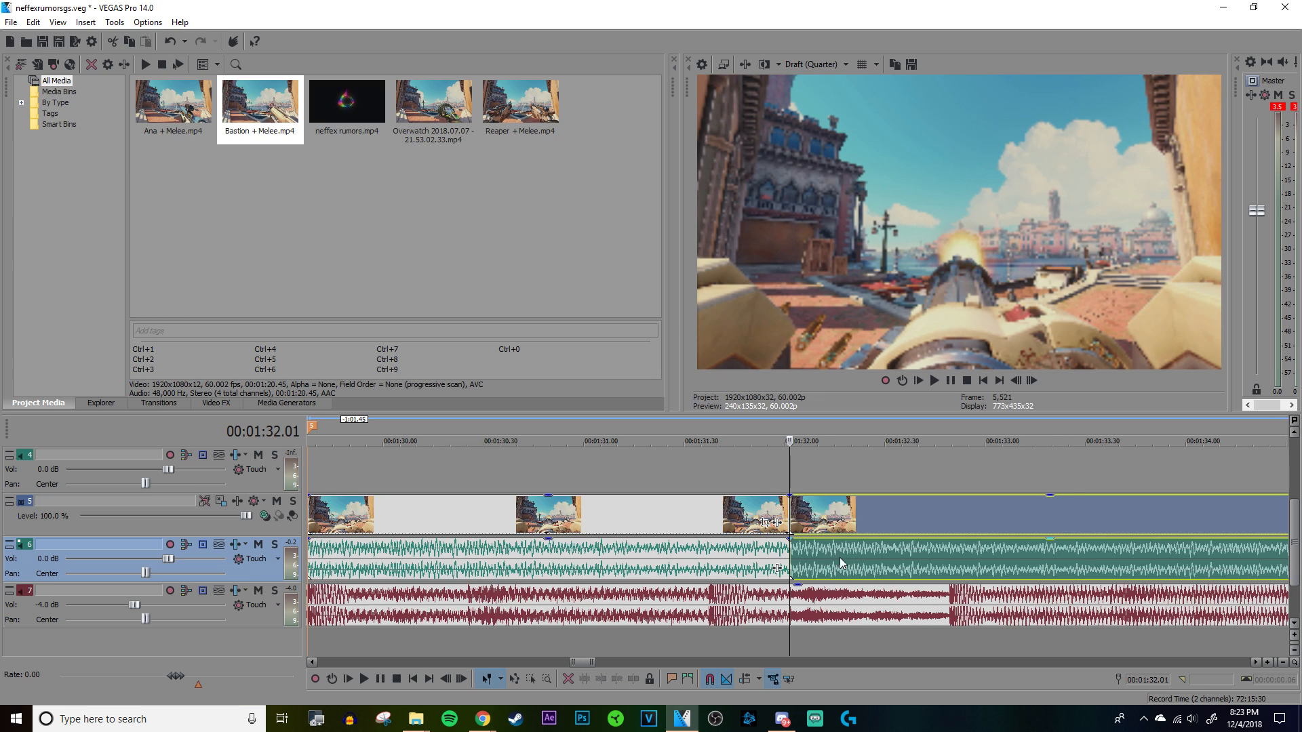
drag(829, 558, 1068, 556)
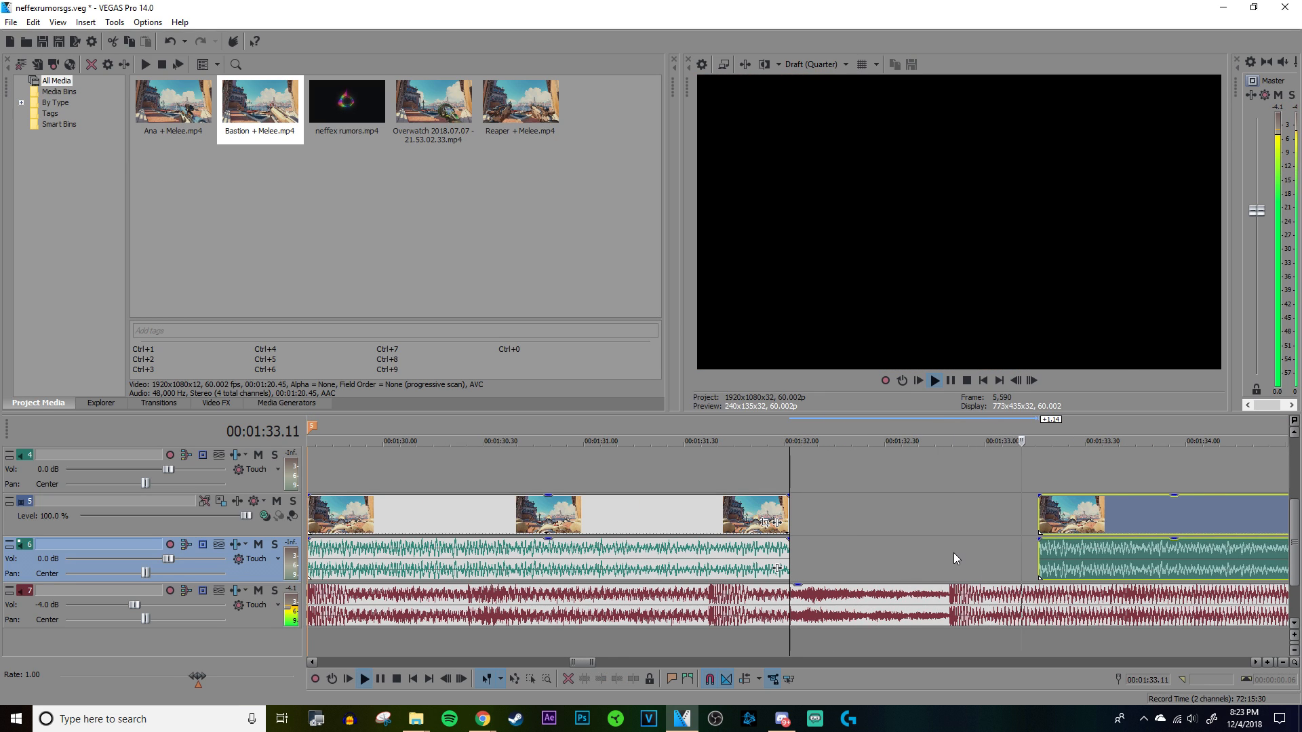
Step: Play the shortened gunfire segment with the song from just before marker 5 and repeatedly from its start
scroll(881, 552, down, 4)
click(689, 468)
key(space)
scroll(766, 522, up, 4)
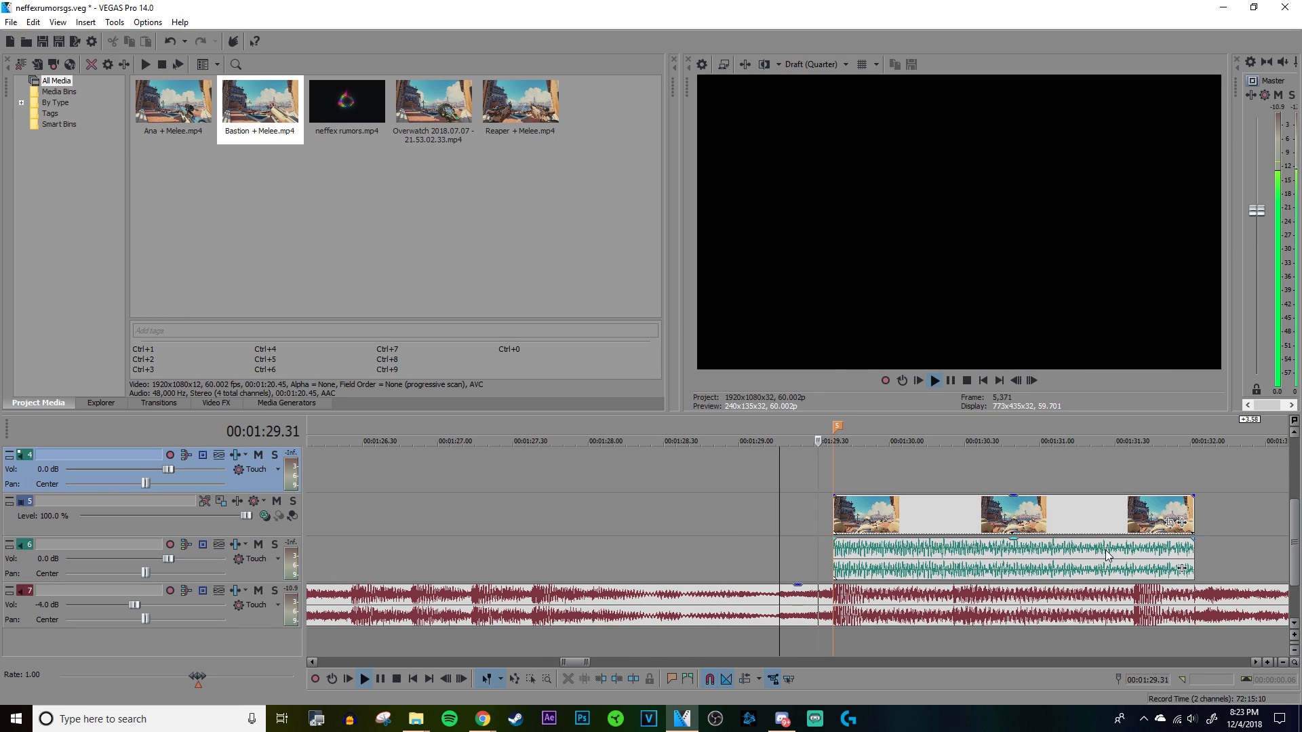
click(841, 554)
scroll(844, 552, down, 4)
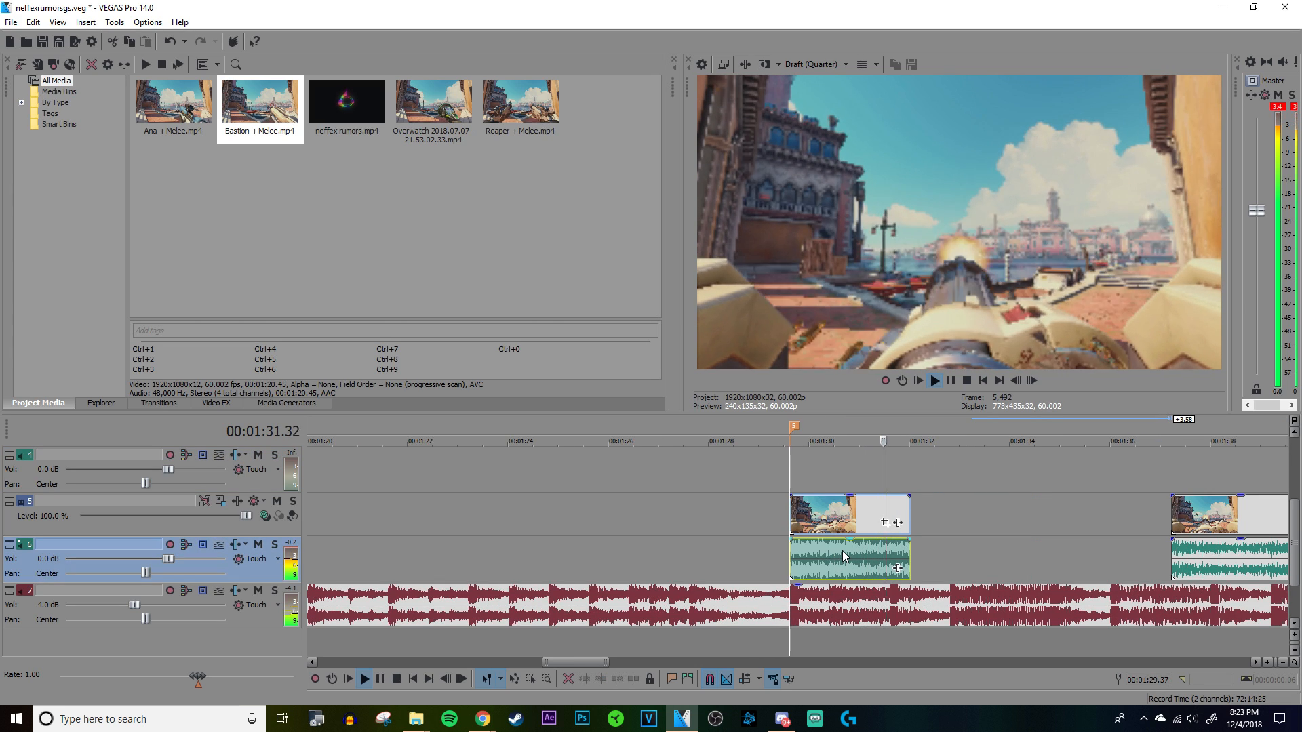
click(845, 548)
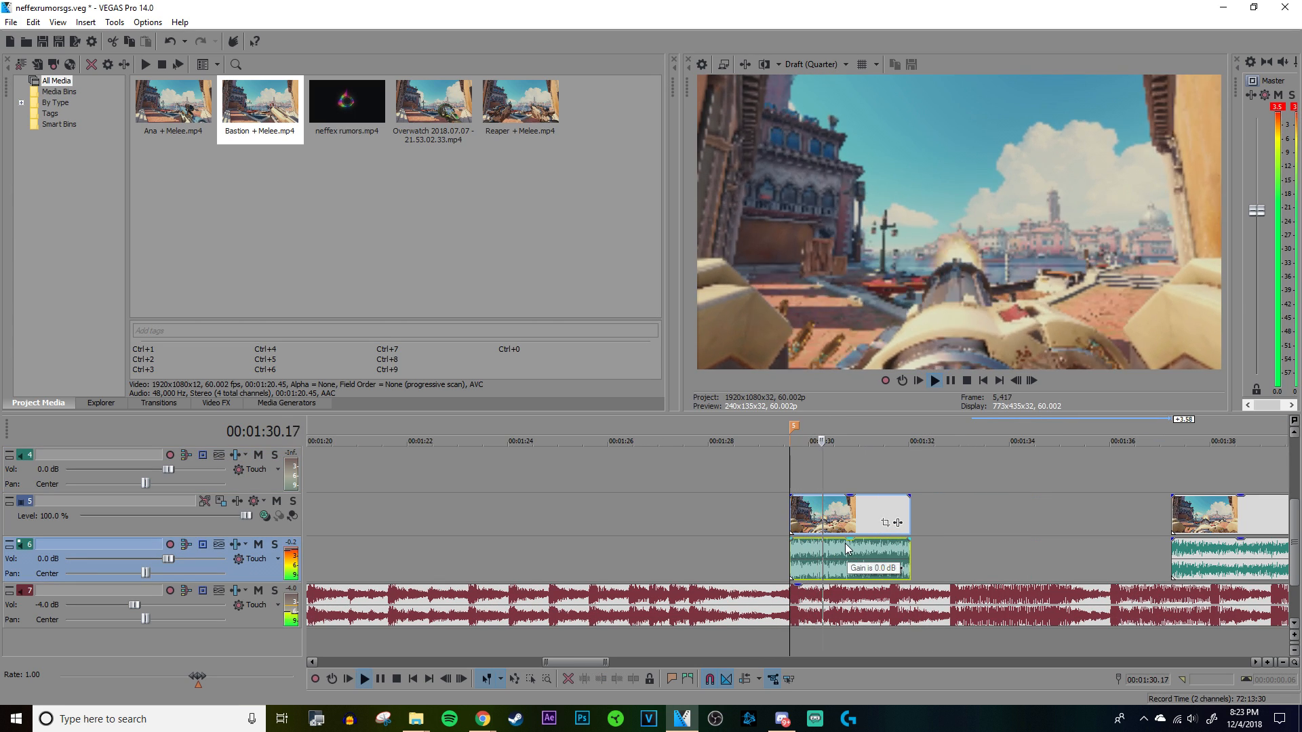
key(space)
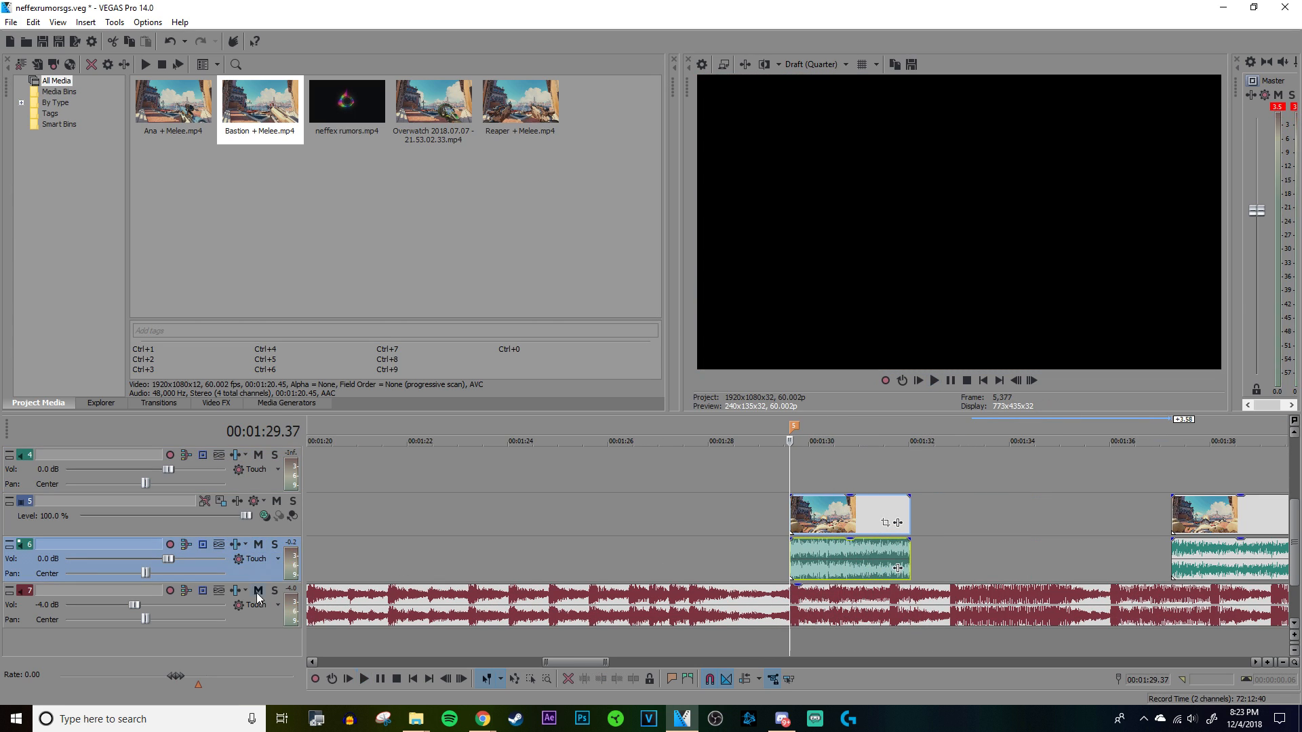
Step: Mute the song track, play the gunfire segment alone from marker 5, and unmute the song track
click(258, 591)
key(space)
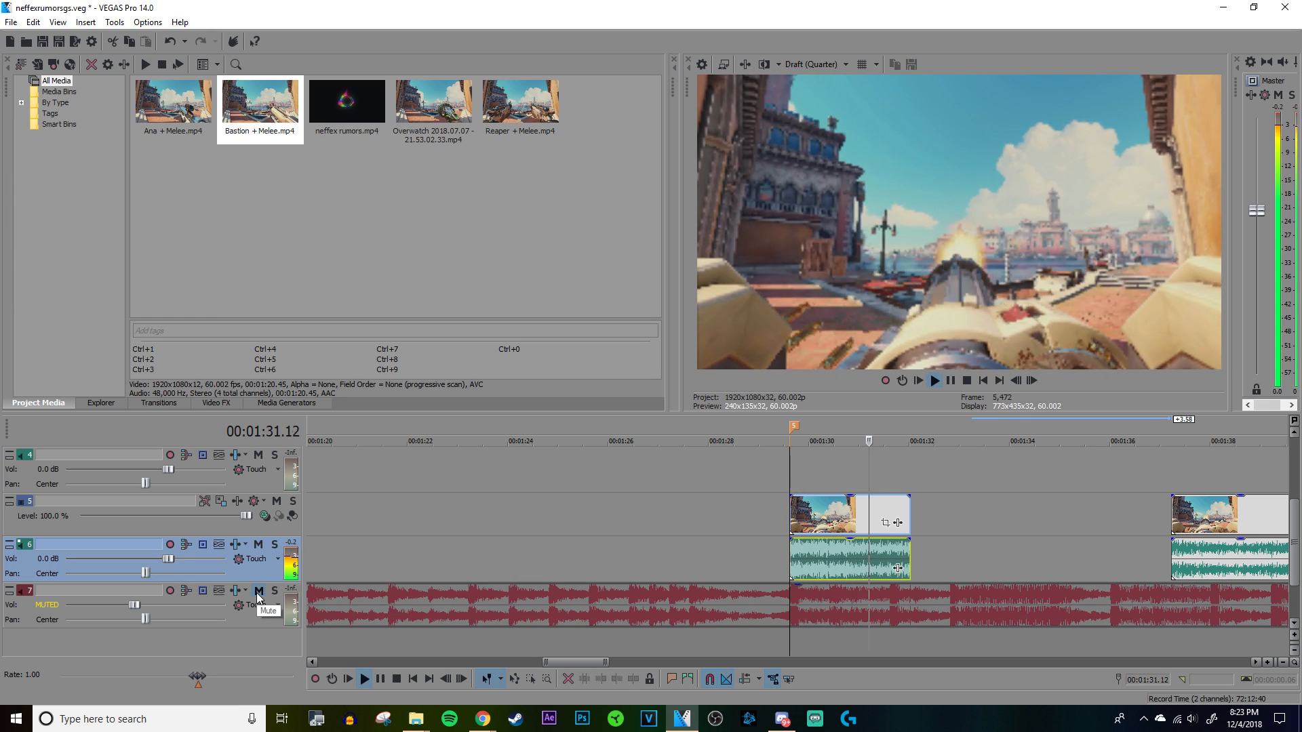
click(258, 592)
key(space)
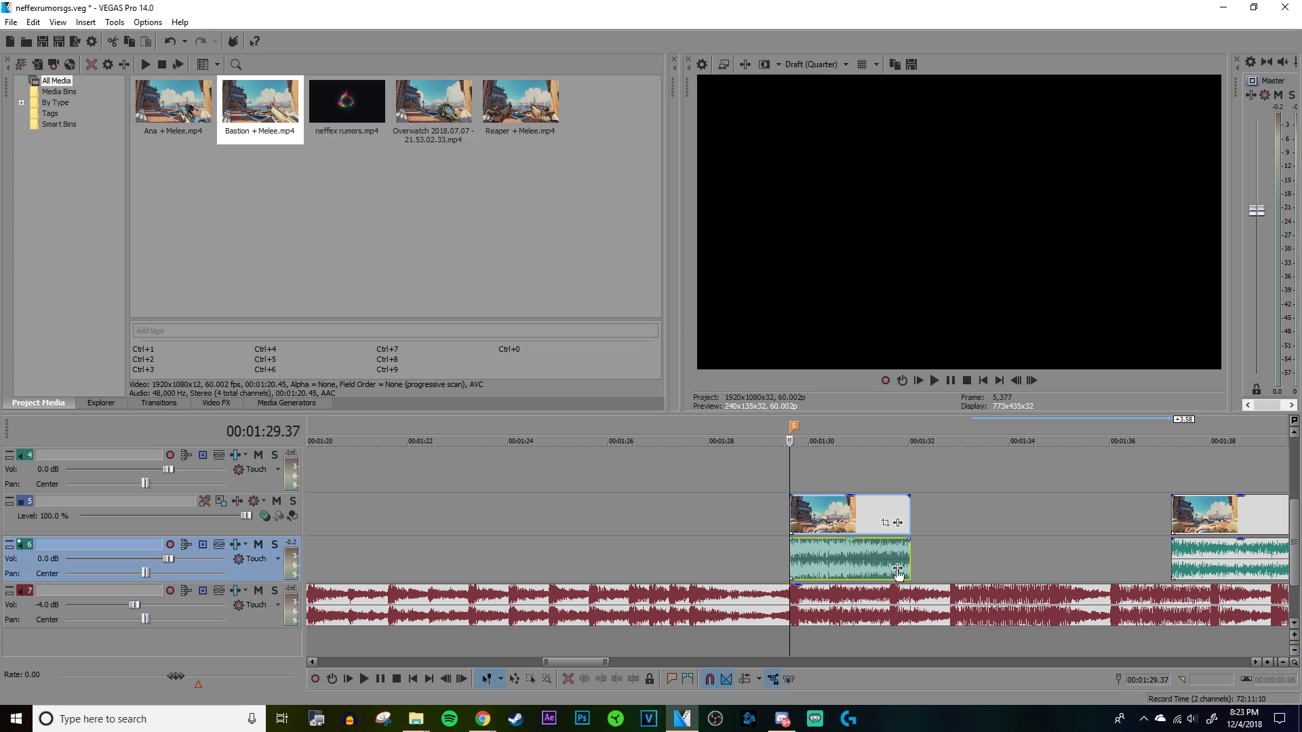
Step: Locate the strong beat following the gunfire segment on the song waveform and place the cursor at 00:01:32.49
click(893, 503)
click(946, 510)
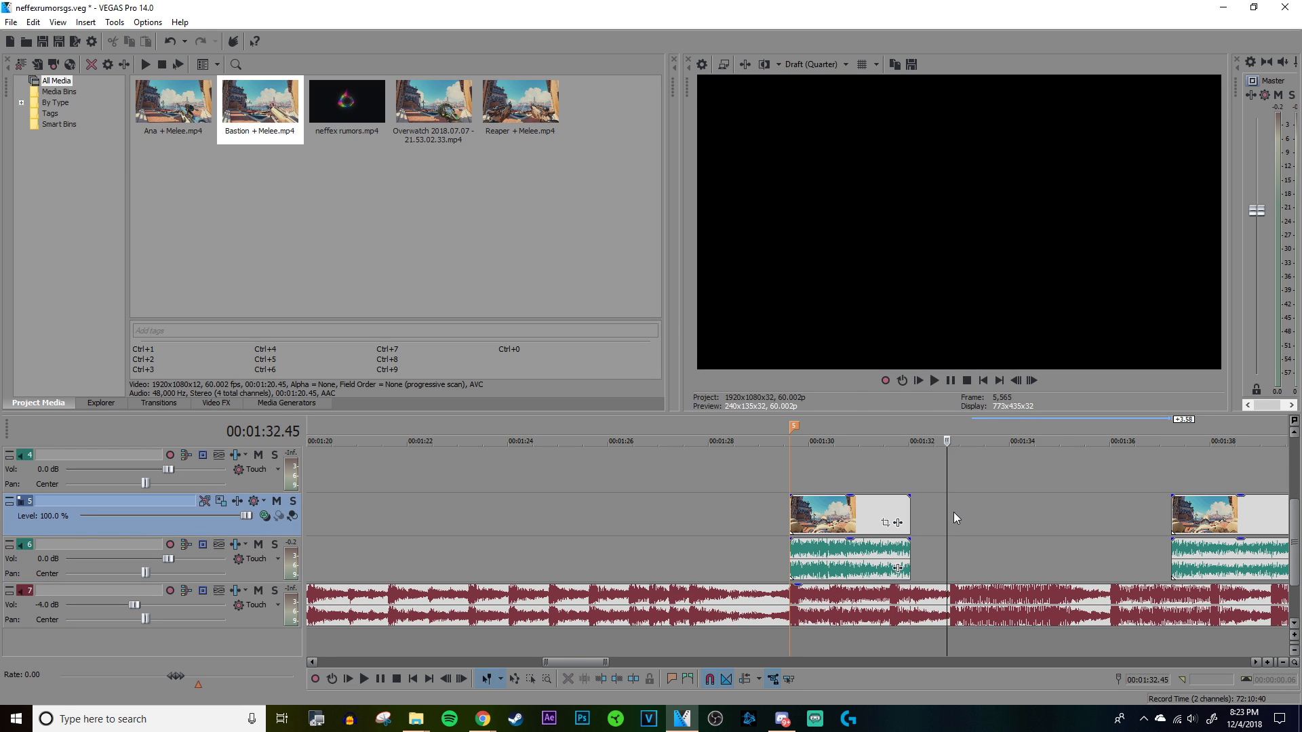
scroll(828, 548, up, 5)
click(809, 549)
scroll(809, 548, up, 5)
click(941, 564)
scroll(934, 557, down, 8)
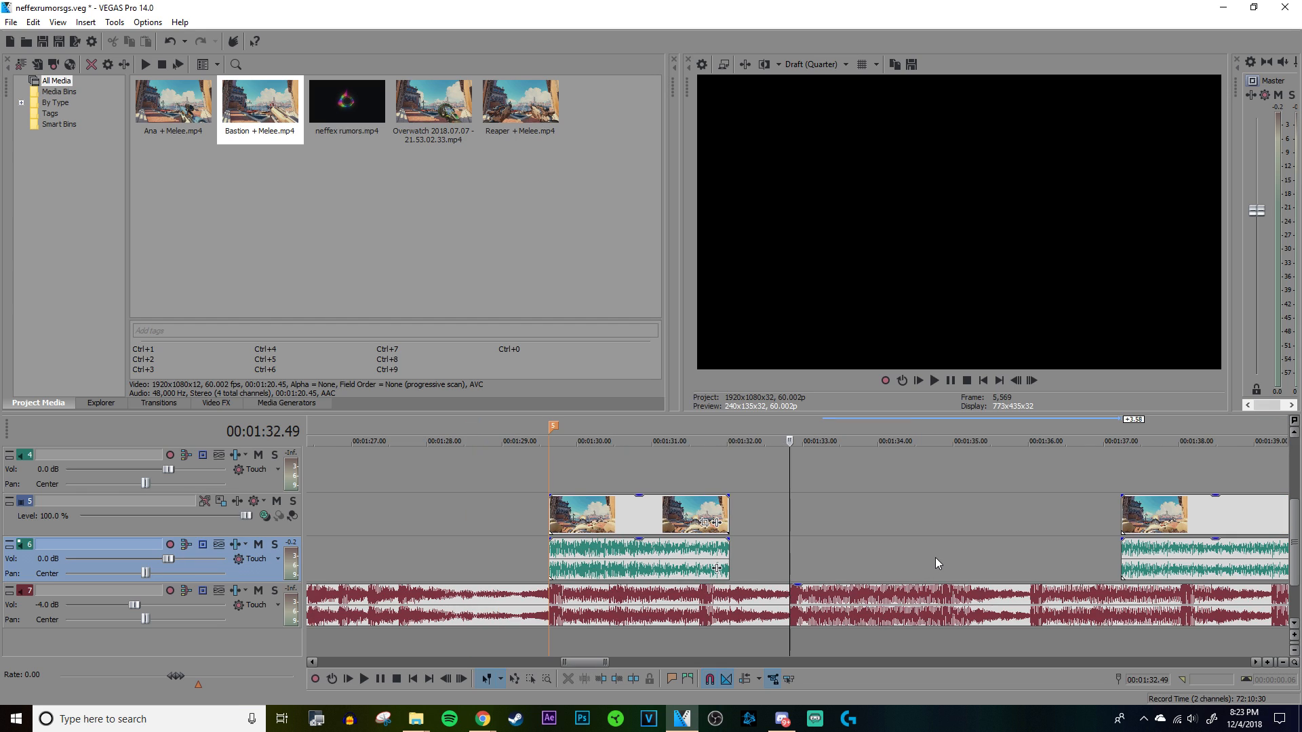
key(Home)
scroll(929, 554, down, 3)
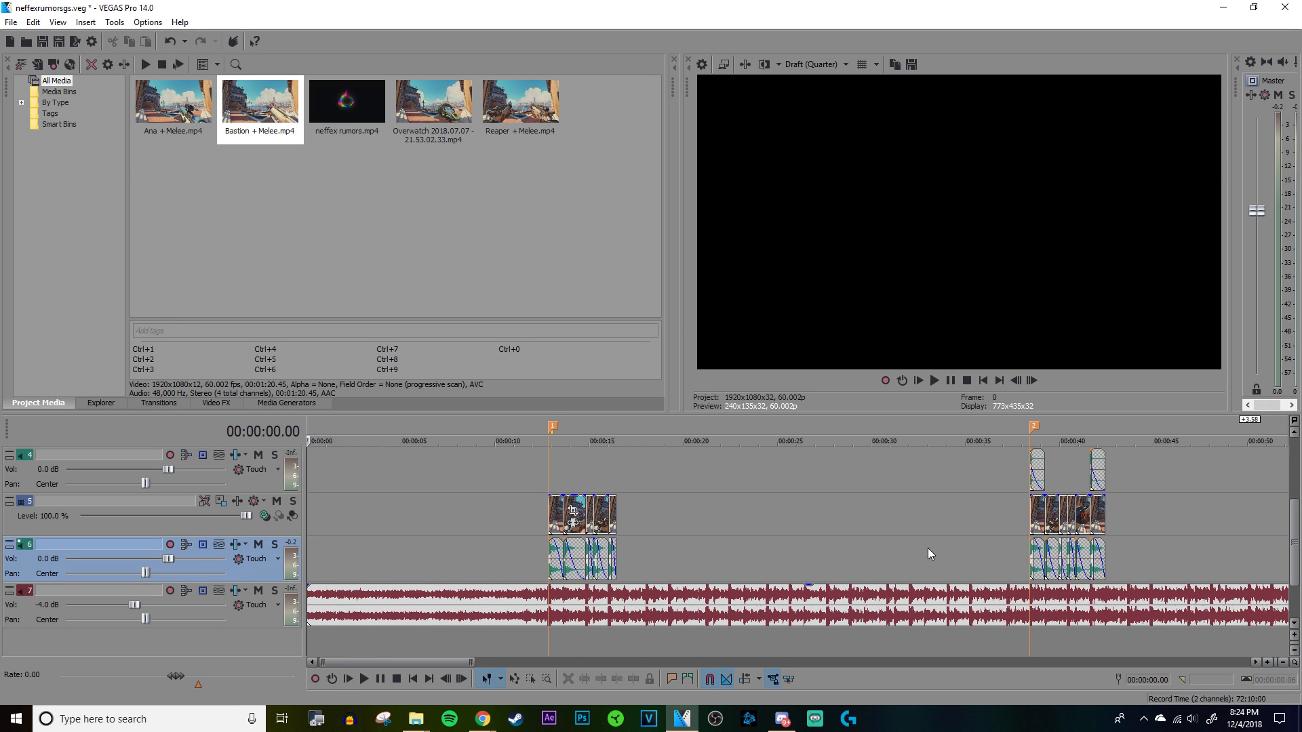
scroll(928, 548, down, 3)
click(885, 478)
scroll(885, 477, up, 6)
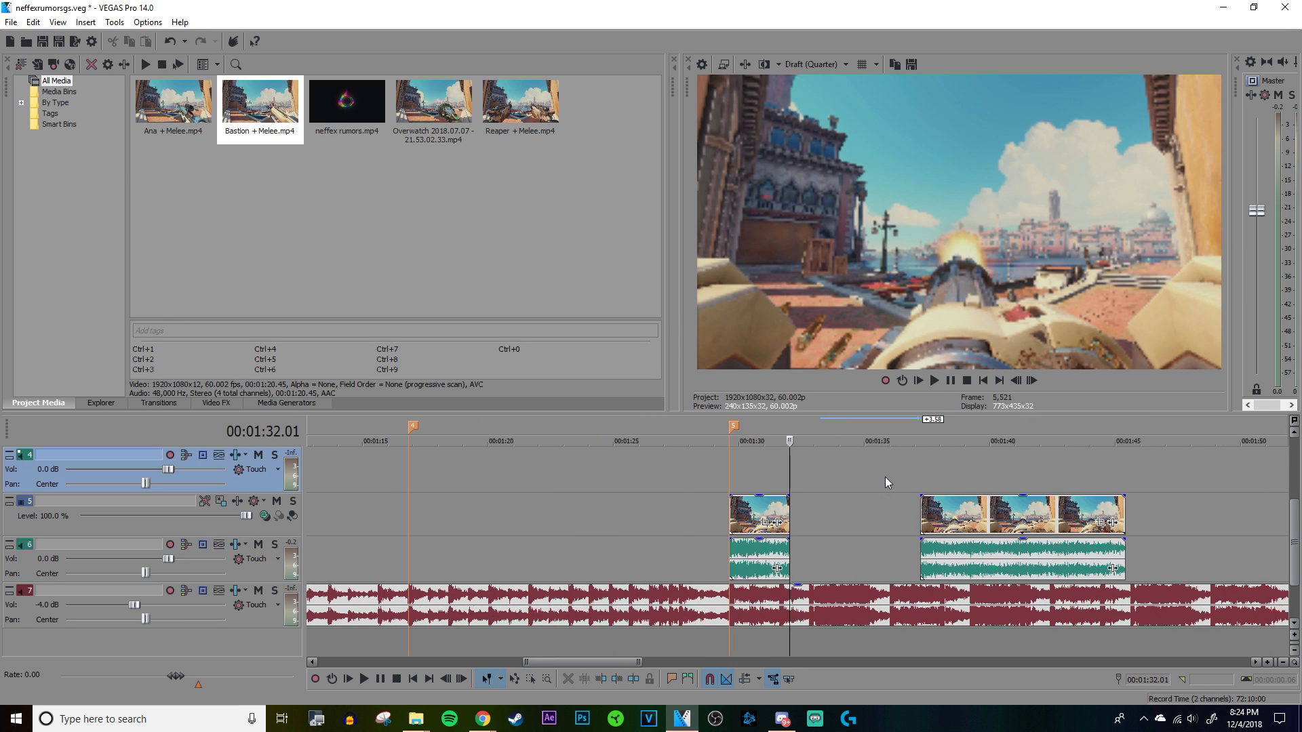
Step: Add marker 6 on the strong beat of the song at 00:01:32.49
click(945, 533)
scroll(956, 535, up, 8)
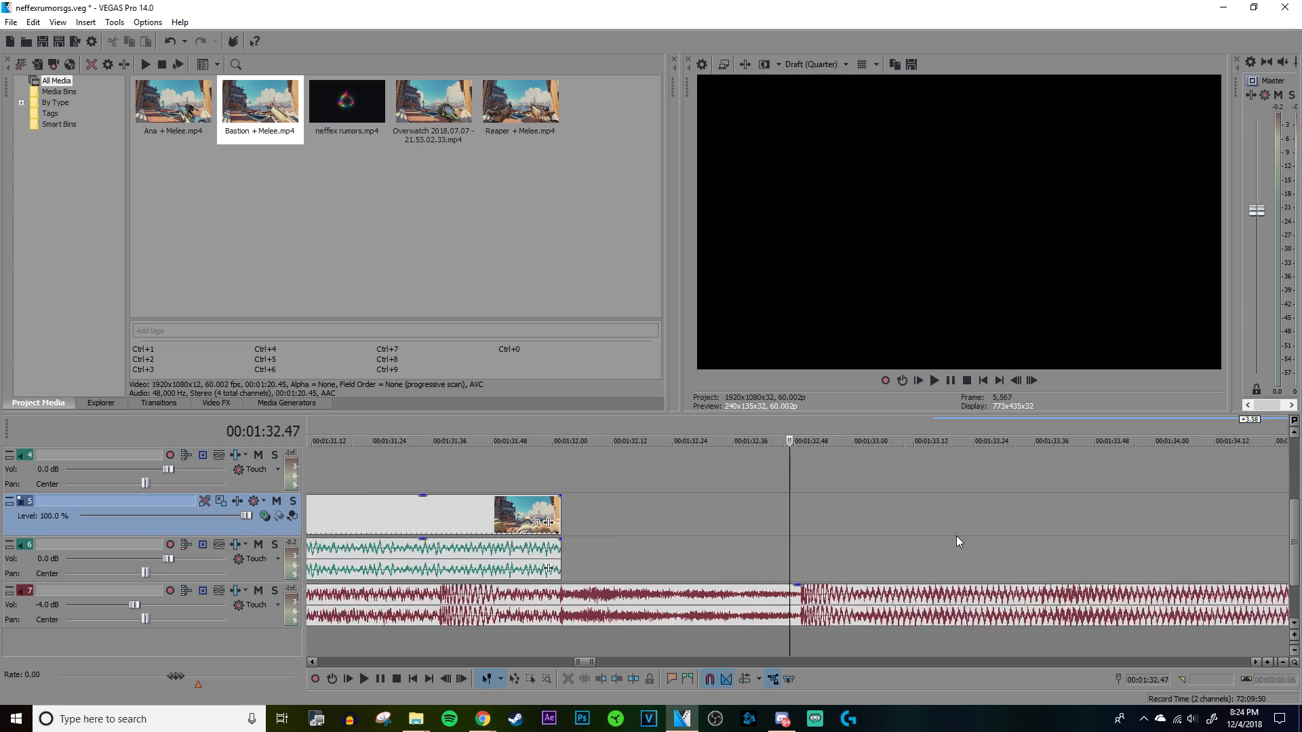
click(1035, 548)
scroll(1034, 548, down, 12)
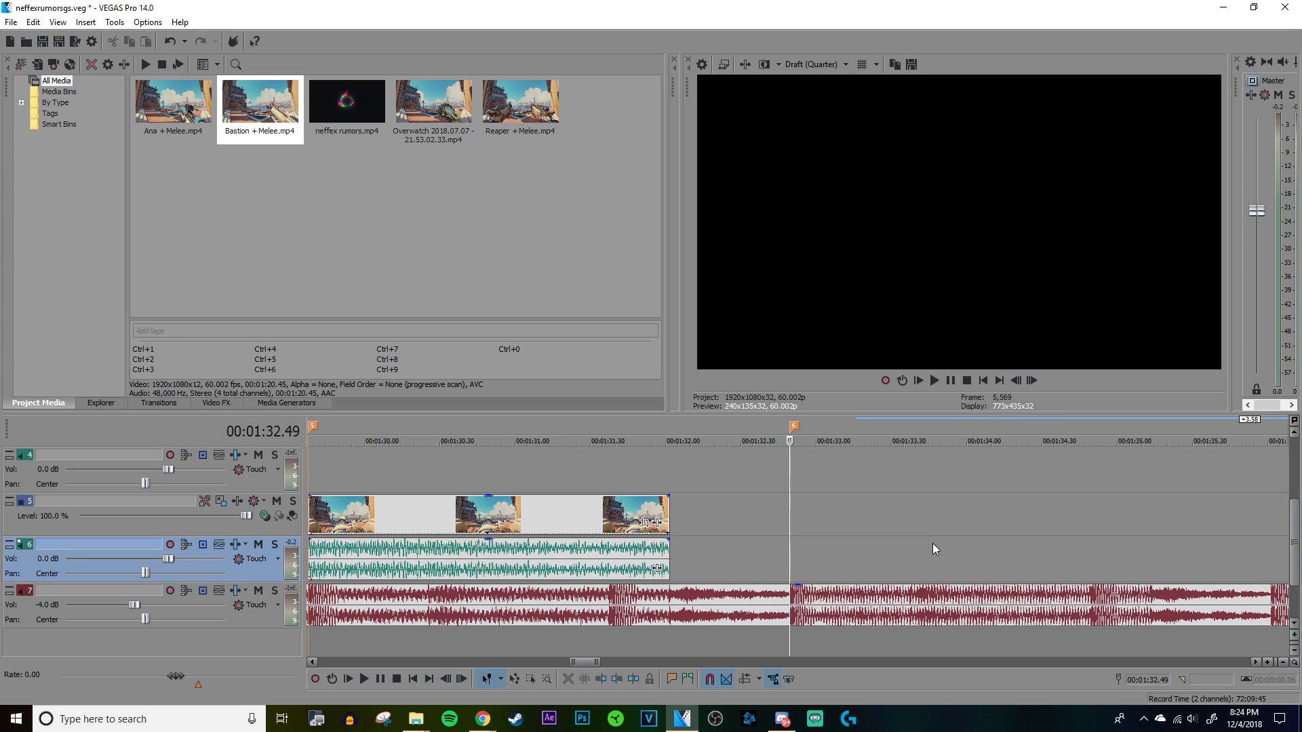
Step: Play the song from marker 6
click(788, 459)
scroll(787, 460, up, 4)
key(space)
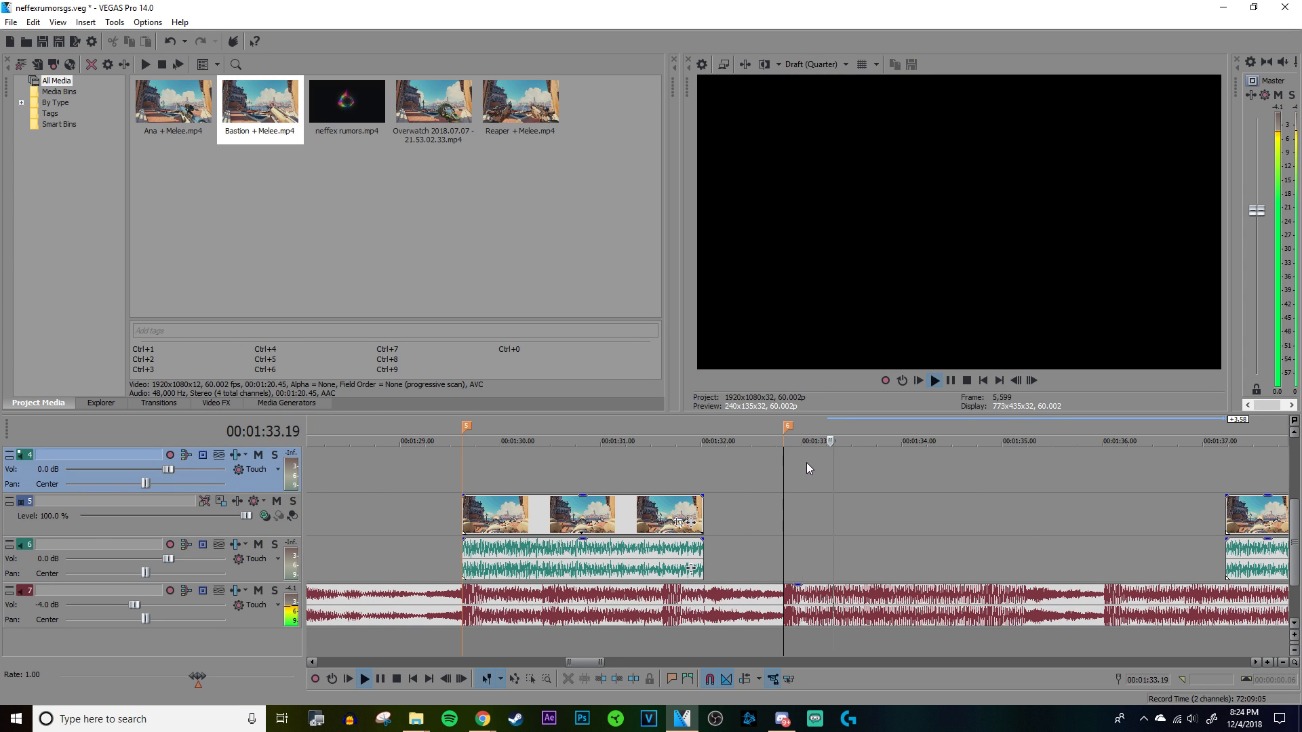
Step: Move the leftover Bastion gunfire segment away from marker 6 and delete it from the timeline
scroll(850, 470, down, 2)
drag(887, 517, 1007, 520)
scroll(1007, 521, up, 2)
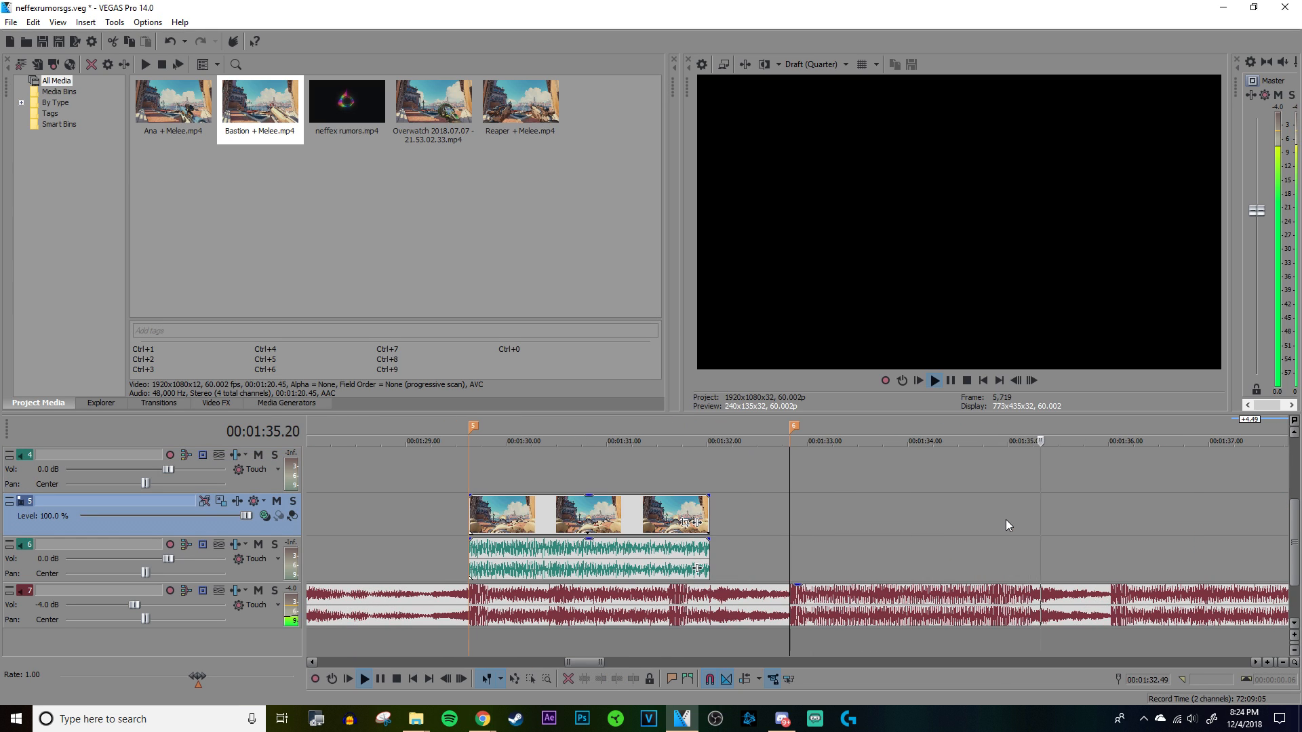
scroll(1004, 520, down, 2)
right_click(1043, 513)
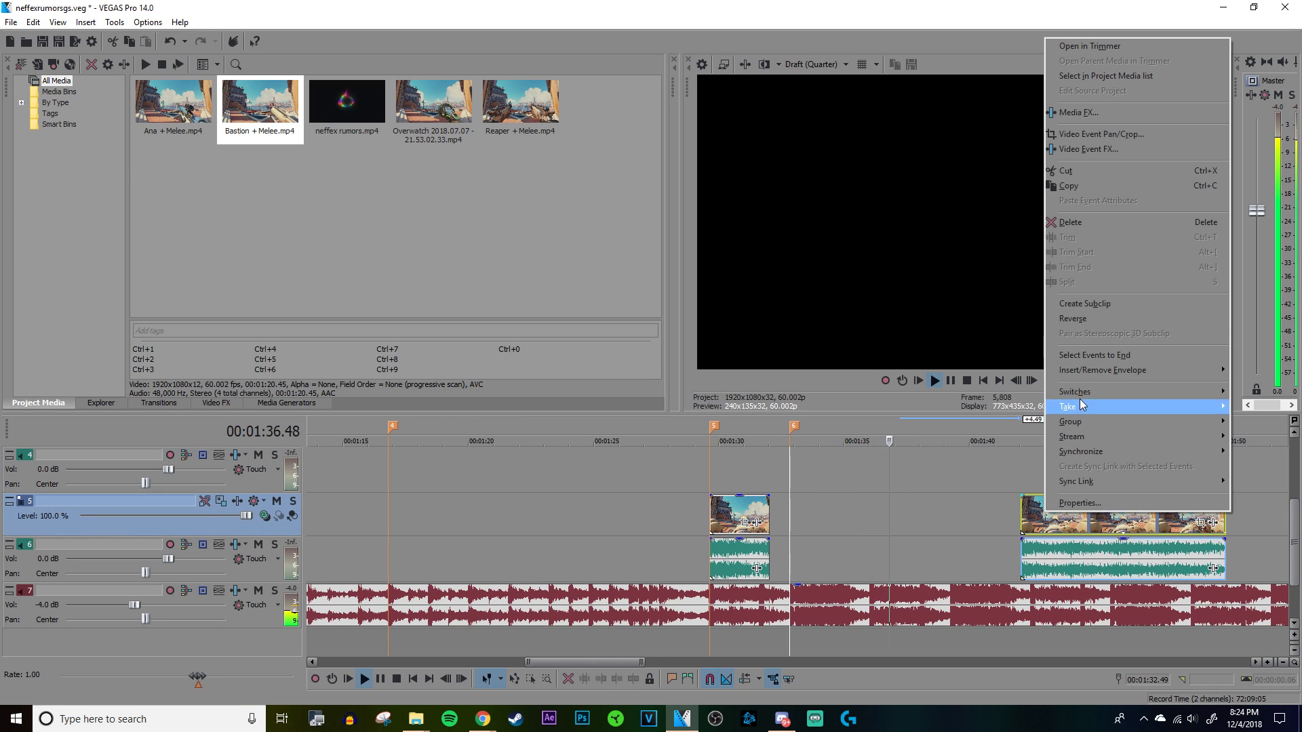
click(1072, 222)
Step: Play the song well past marker 6, again from marker 5, and from just after marker 6 to judge the section
scroll(944, 531, up, 3)
key(space)
scroll(944, 531, down, 3)
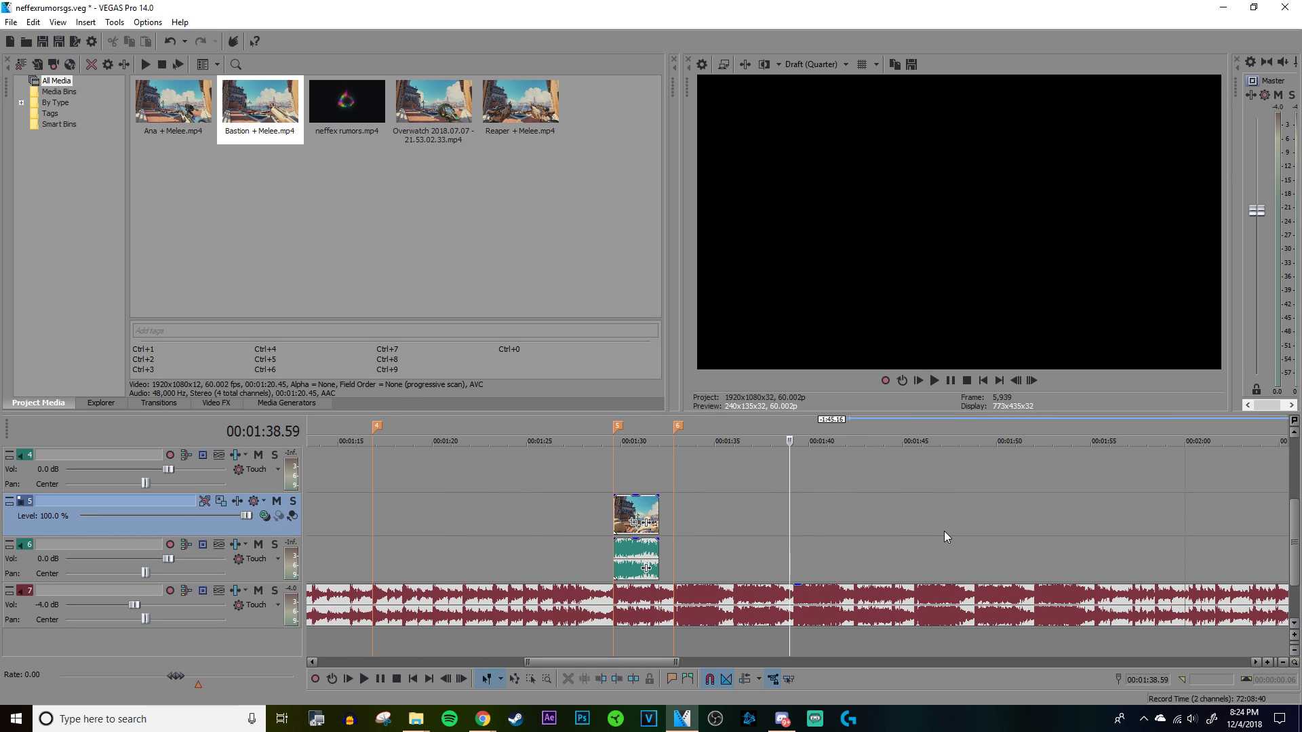
key(space)
scroll(795, 522, down, 2)
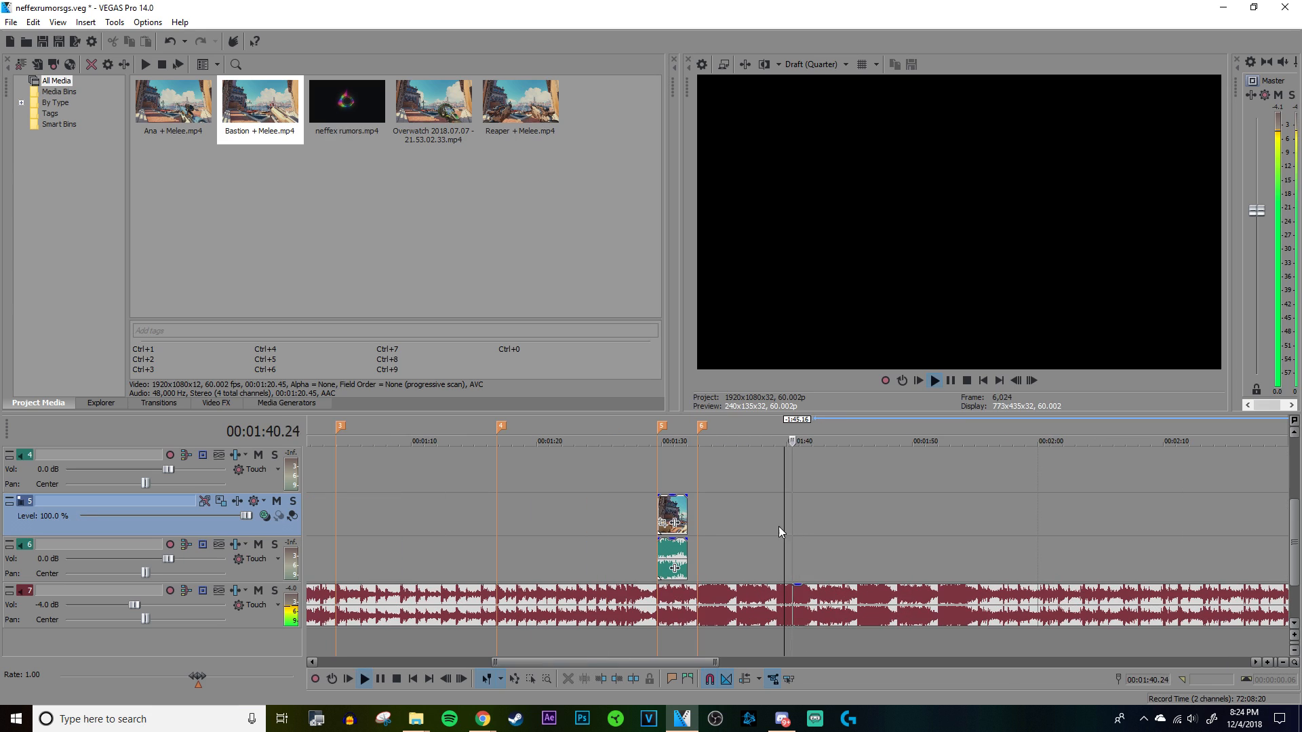
click(658, 453)
scroll(678, 458, up, 2)
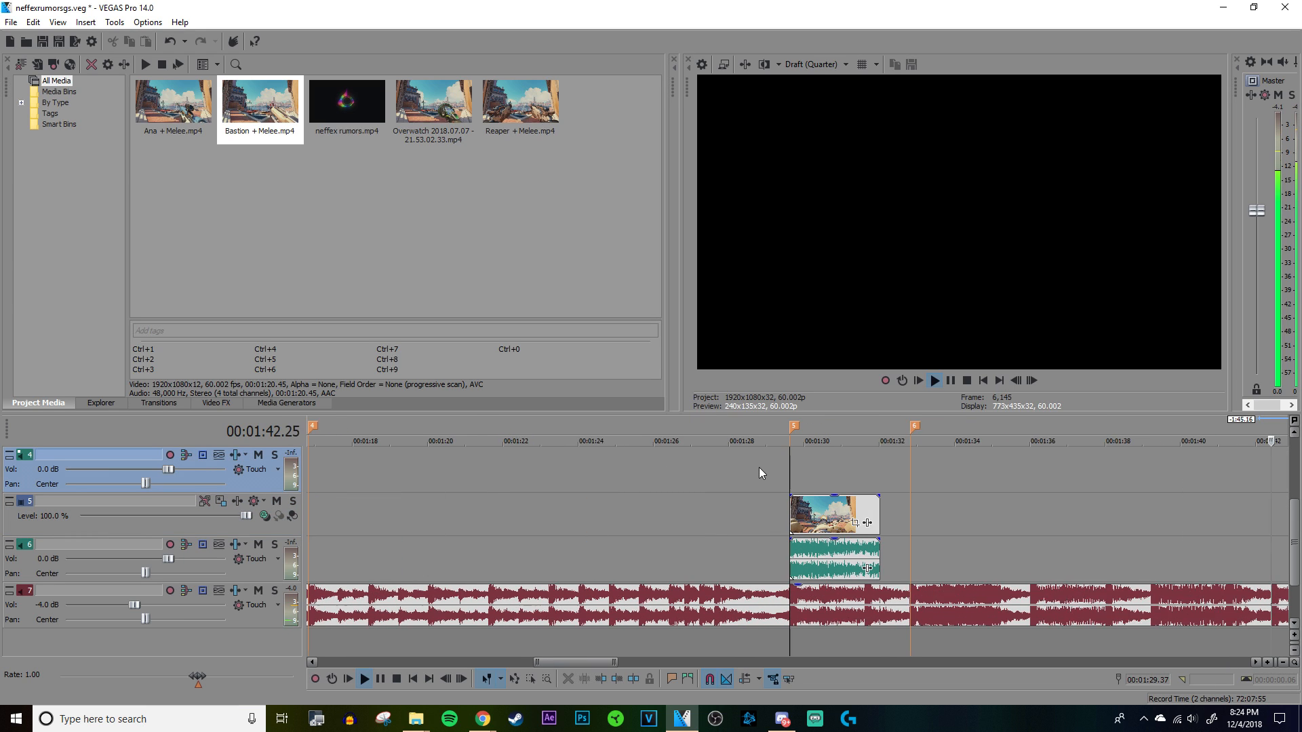
click(887, 477)
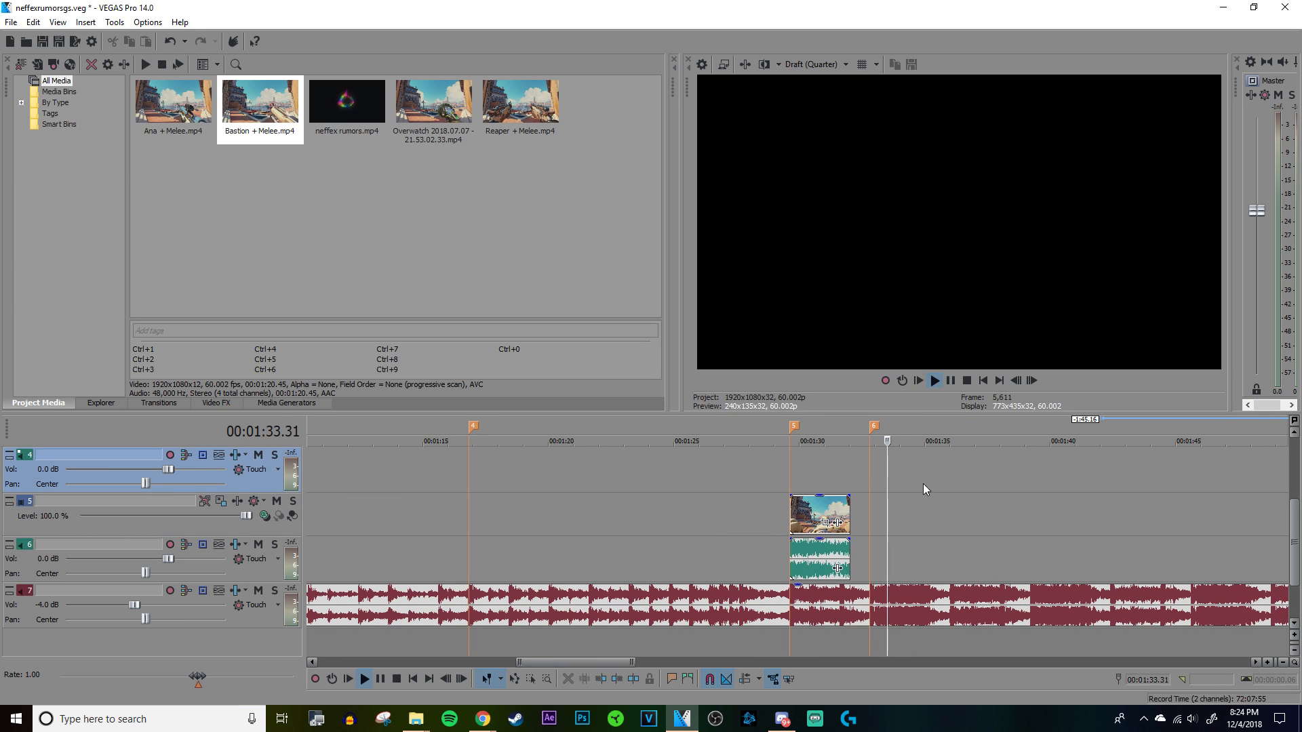
Step: Stop playback and add the Hammond + Melee clip from the RialtoGSPack folder to the timeline after marker 6
click(1039, 505)
scroll(1039, 505, up, 2)
key(space)
scroll(795, 518, down, 3)
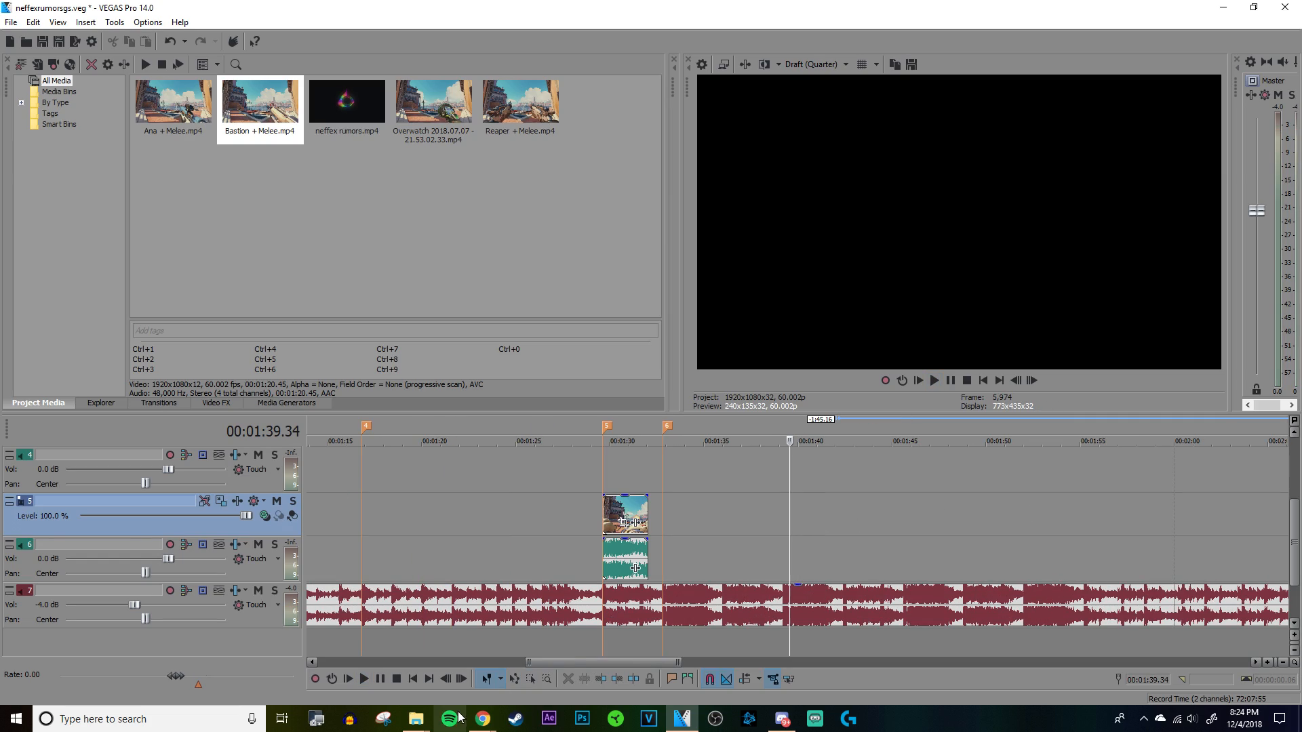
click(415, 726)
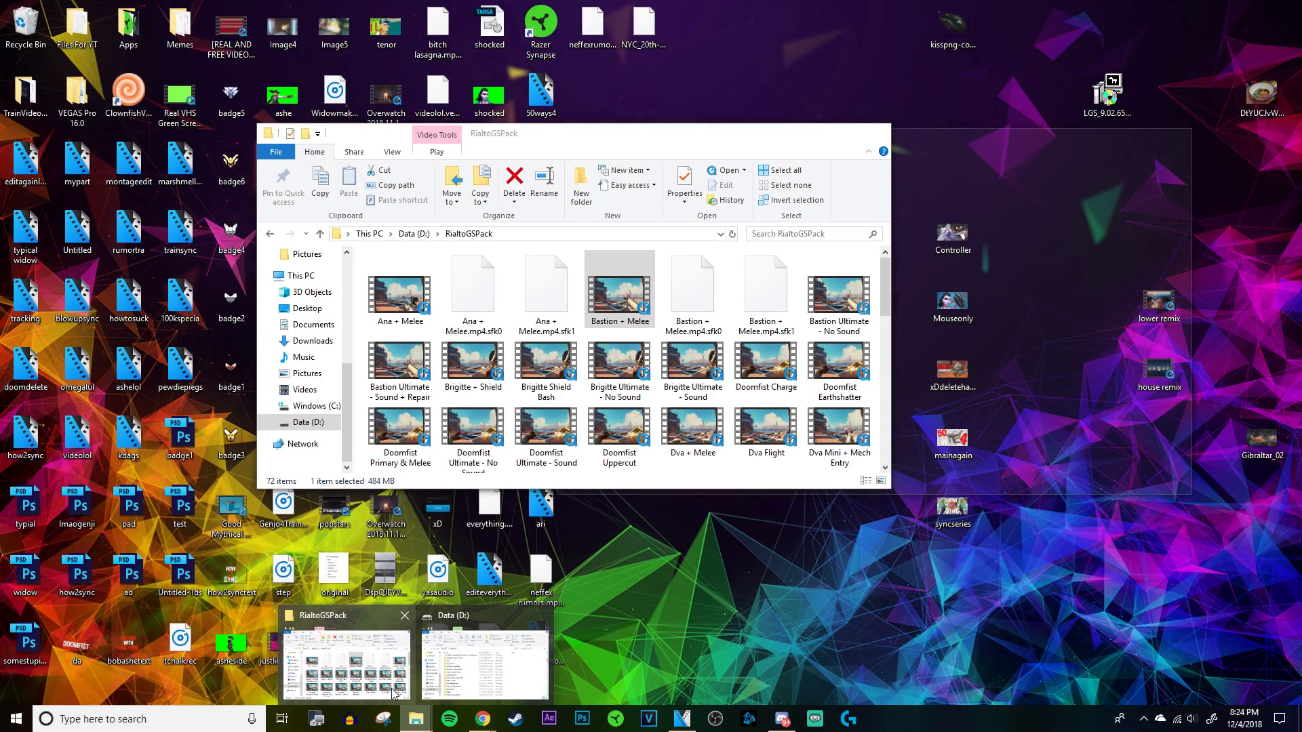
click(392, 689)
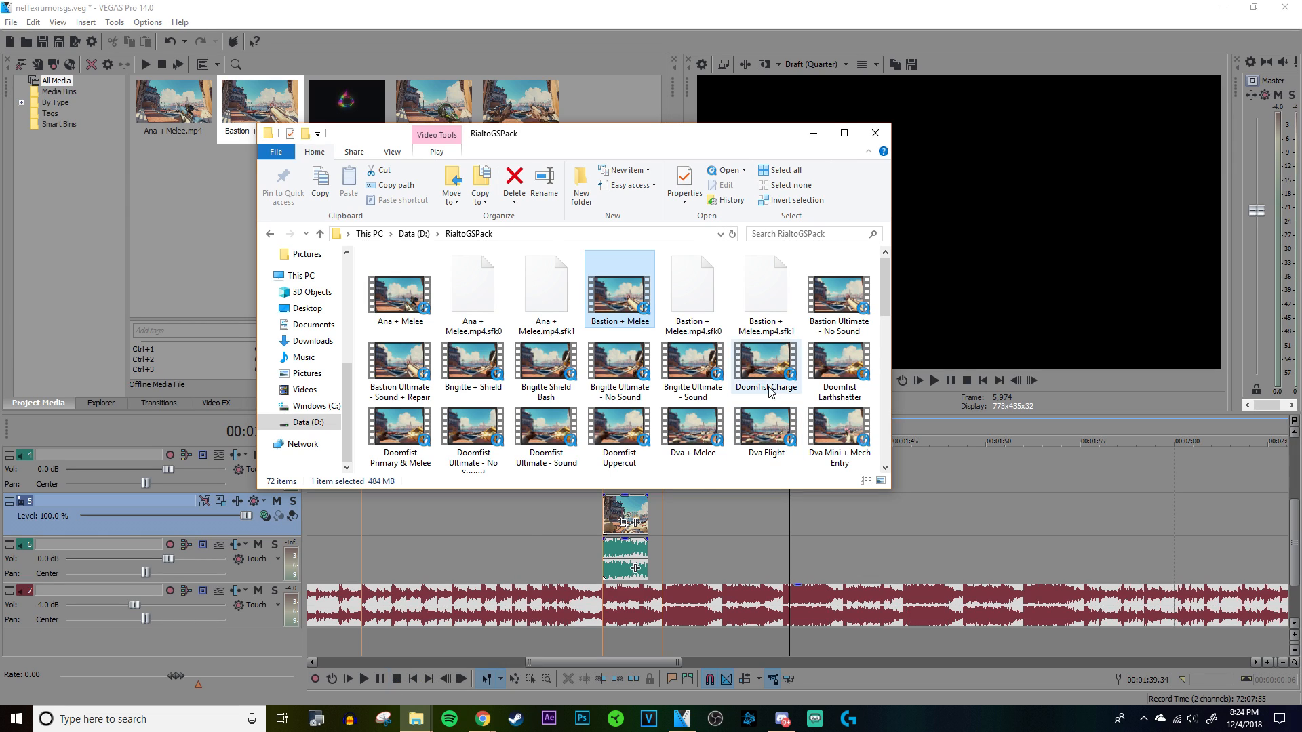
scroll(792, 398, down, 2)
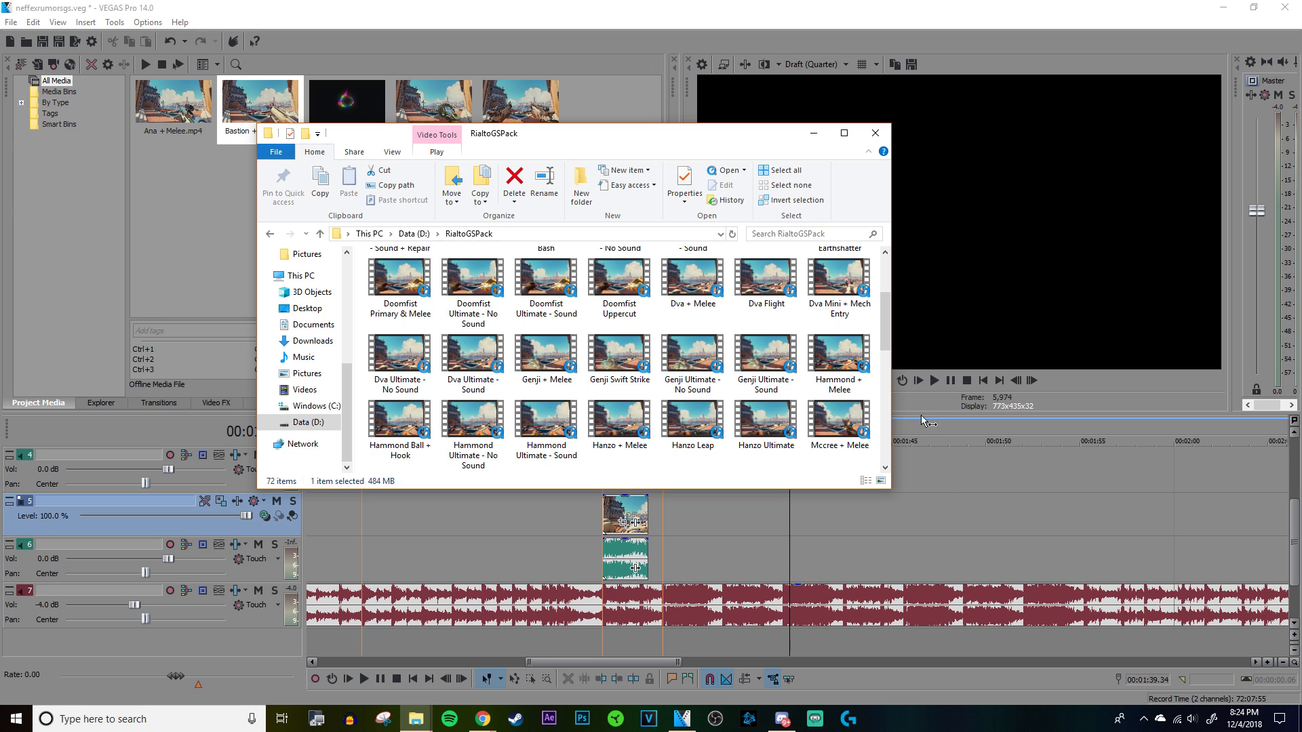
drag(839, 352, 734, 526)
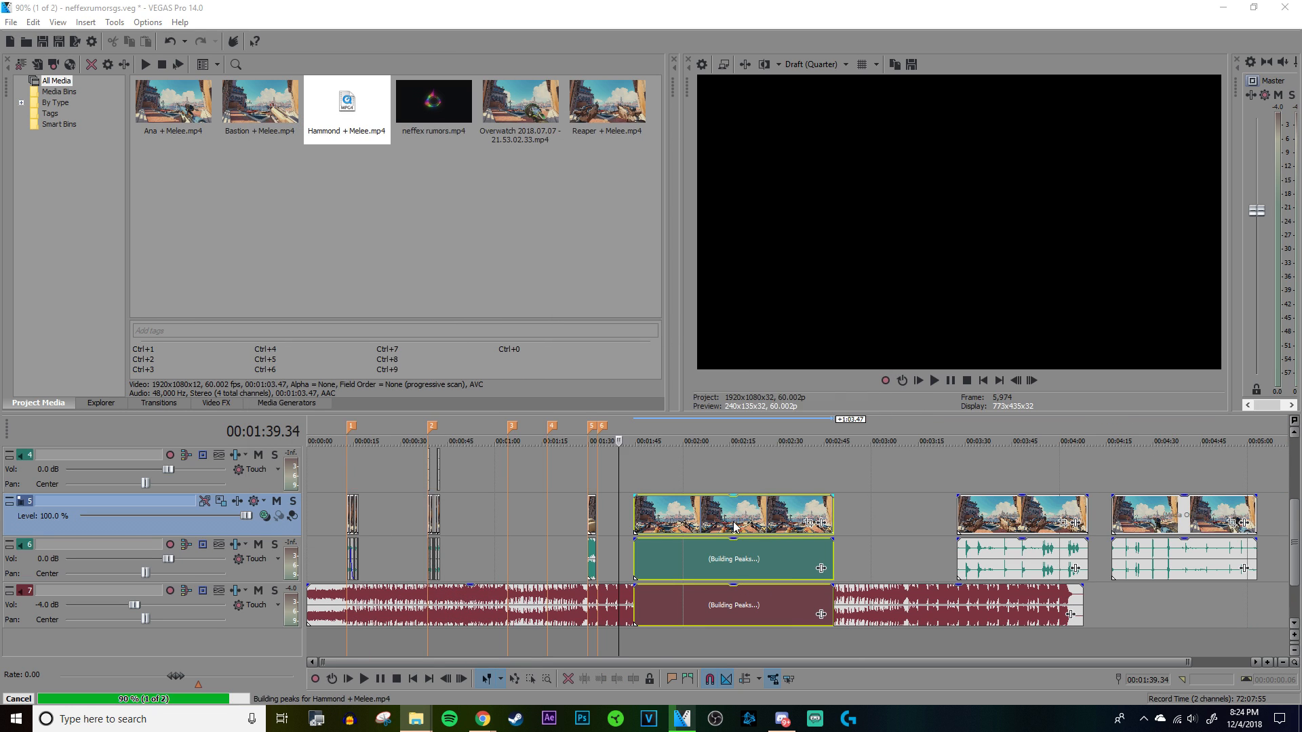
Step: Disable resampling on the Hammond clip's video and normalize its audio
right_click(734, 525)
click(753, 509)
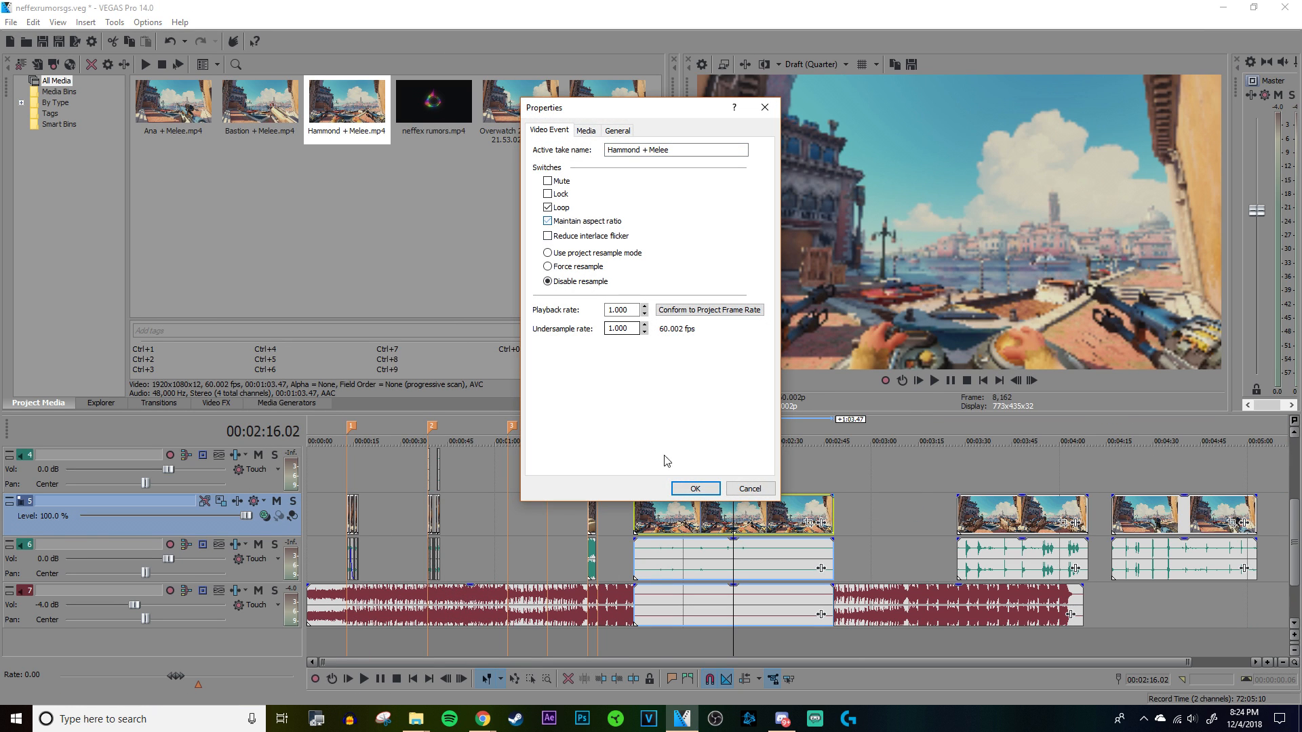
click(695, 488)
right_click(686, 551)
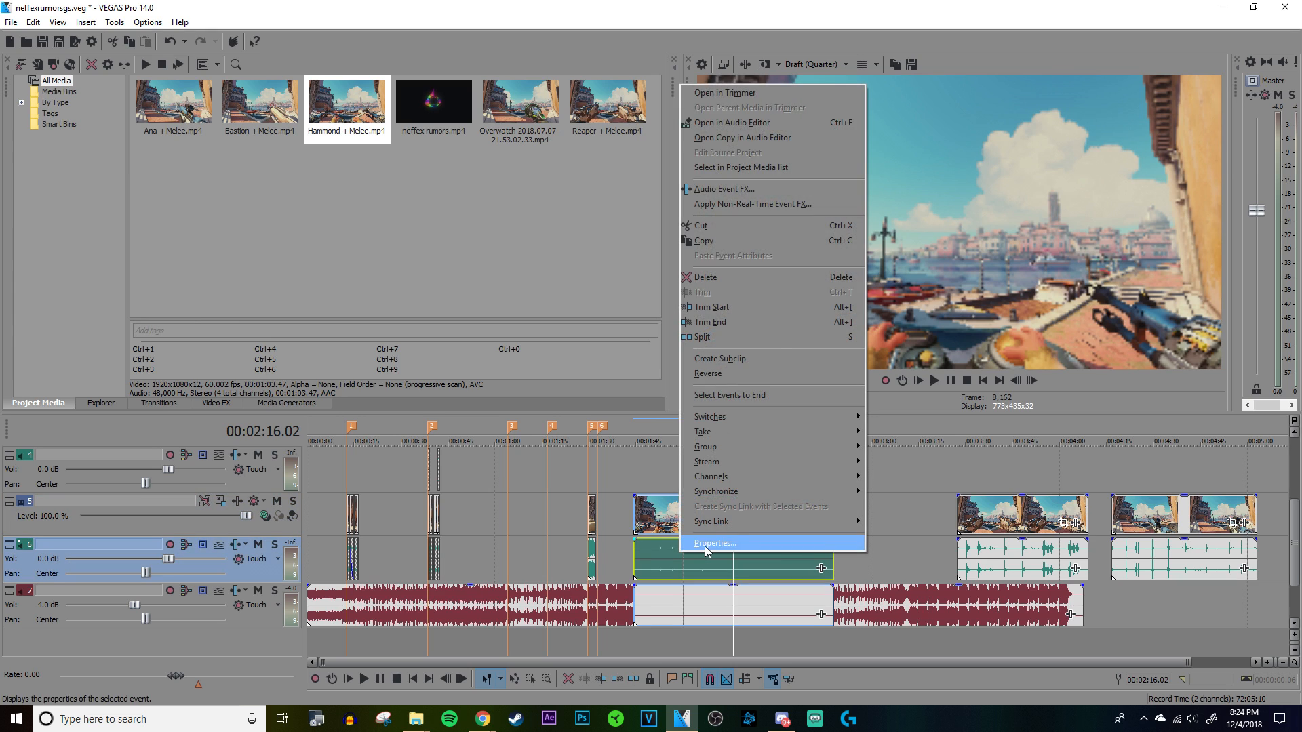
click(705, 545)
click(548, 236)
click(695, 488)
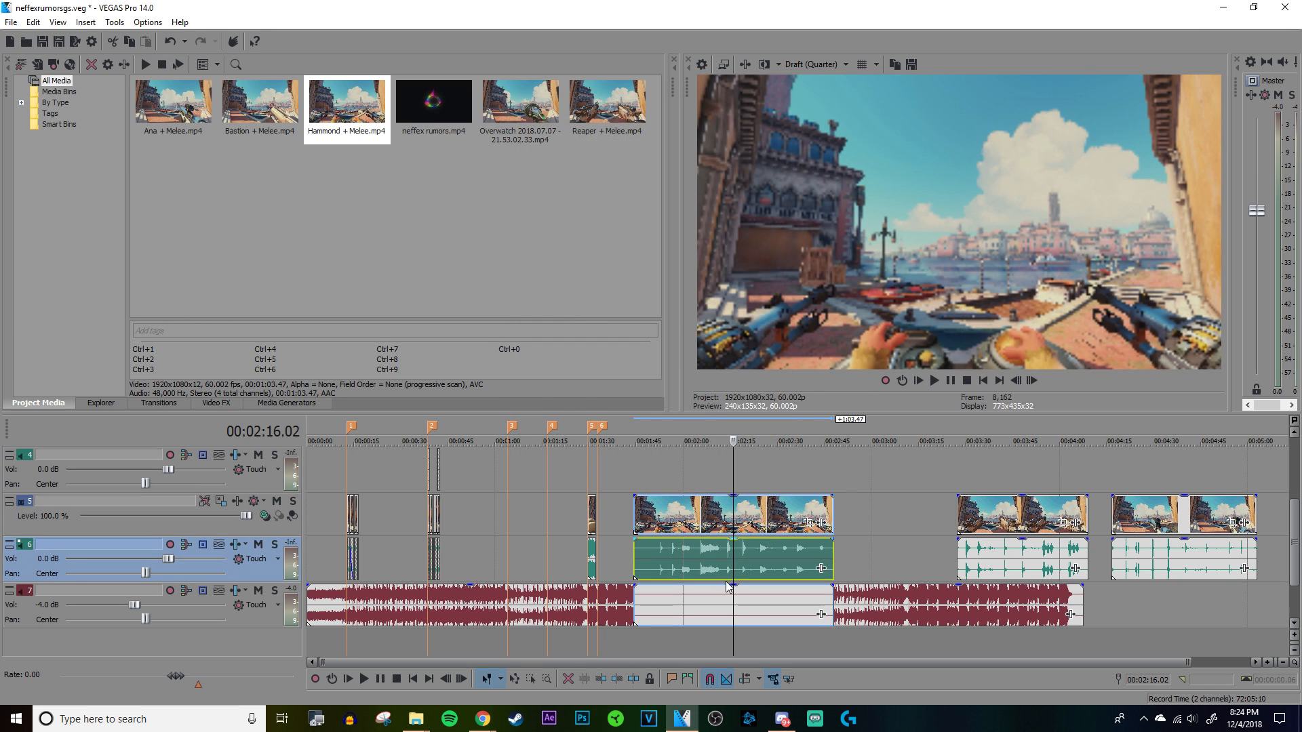
Step: Remove the Hammond clip's extra audio from the song track and play the clip to find the start of its gunfire
click(712, 594)
click(705, 564)
scroll(695, 558, up, 8)
click(693, 558)
key(space)
key(space)
click(686, 555)
scroll(687, 555, up, 4)
key(space)
key(space)
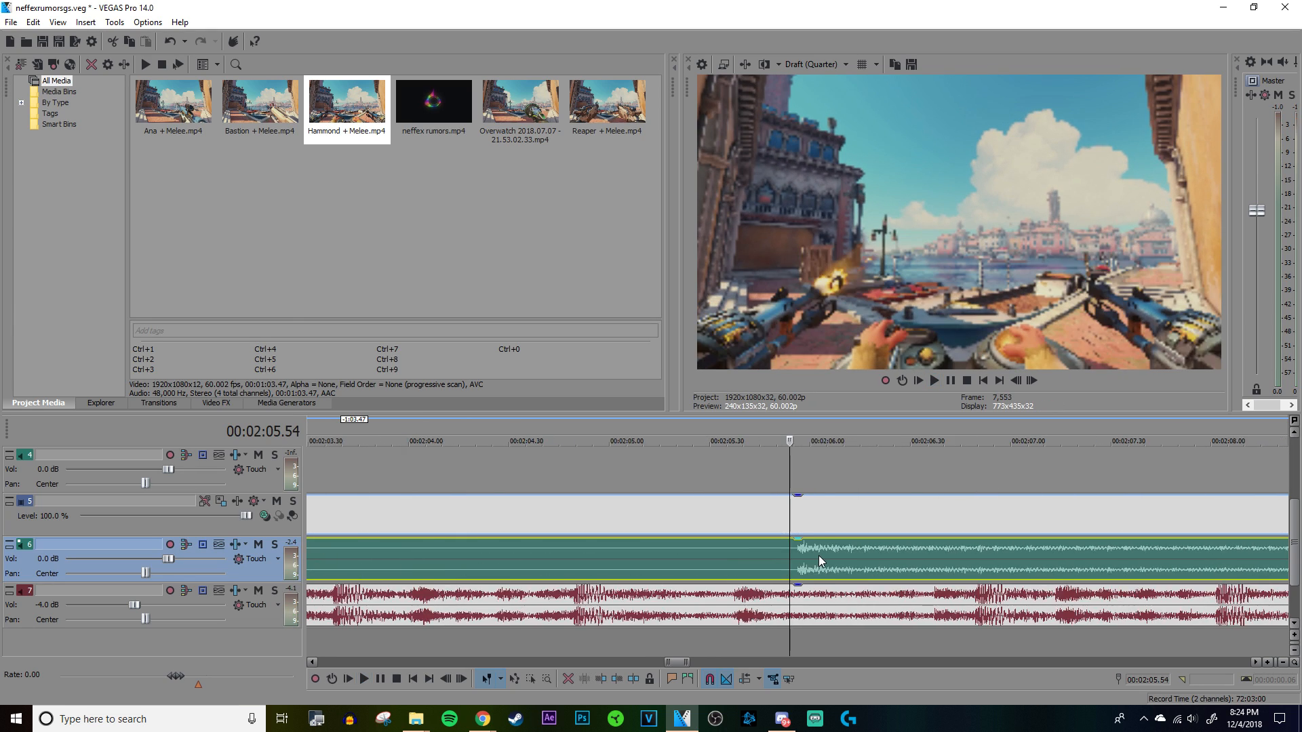
Step: Delete the Hammond footage before the gunfire at 00:02:05.54 and split the clip at 00:02:12.13
scroll(815, 555, down, 10)
right_click(710, 574)
click(779, 299)
click(868, 559)
key(s)
Step: Normalize the audio of the Hammond gunfire segment and delete the footage after it
right_click(831, 562)
click(865, 554)
click(548, 235)
click(698, 488)
right_click(907, 521)
click(933, 231)
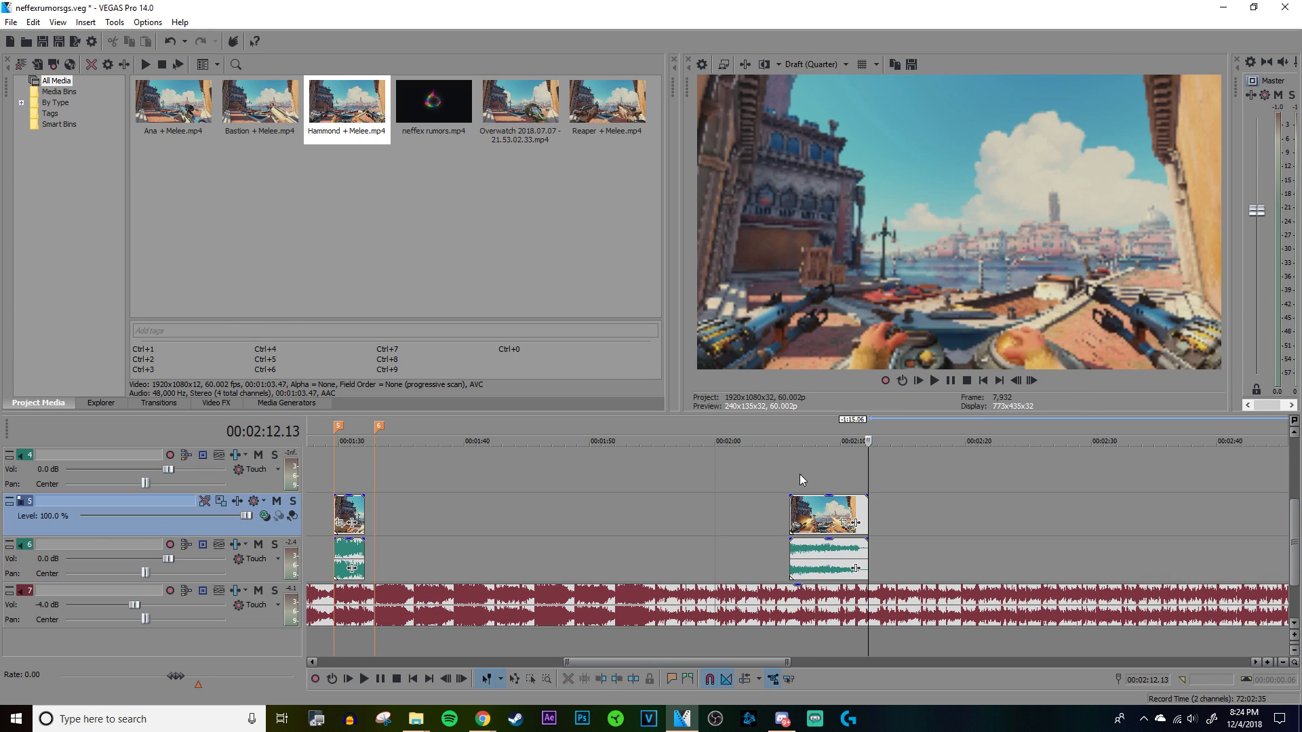
Step: Set the time stretch method of the Hammond segment's audio to élastique
click(798, 474)
scroll(856, 507, up, 10)
scroll(883, 585, down, 8)
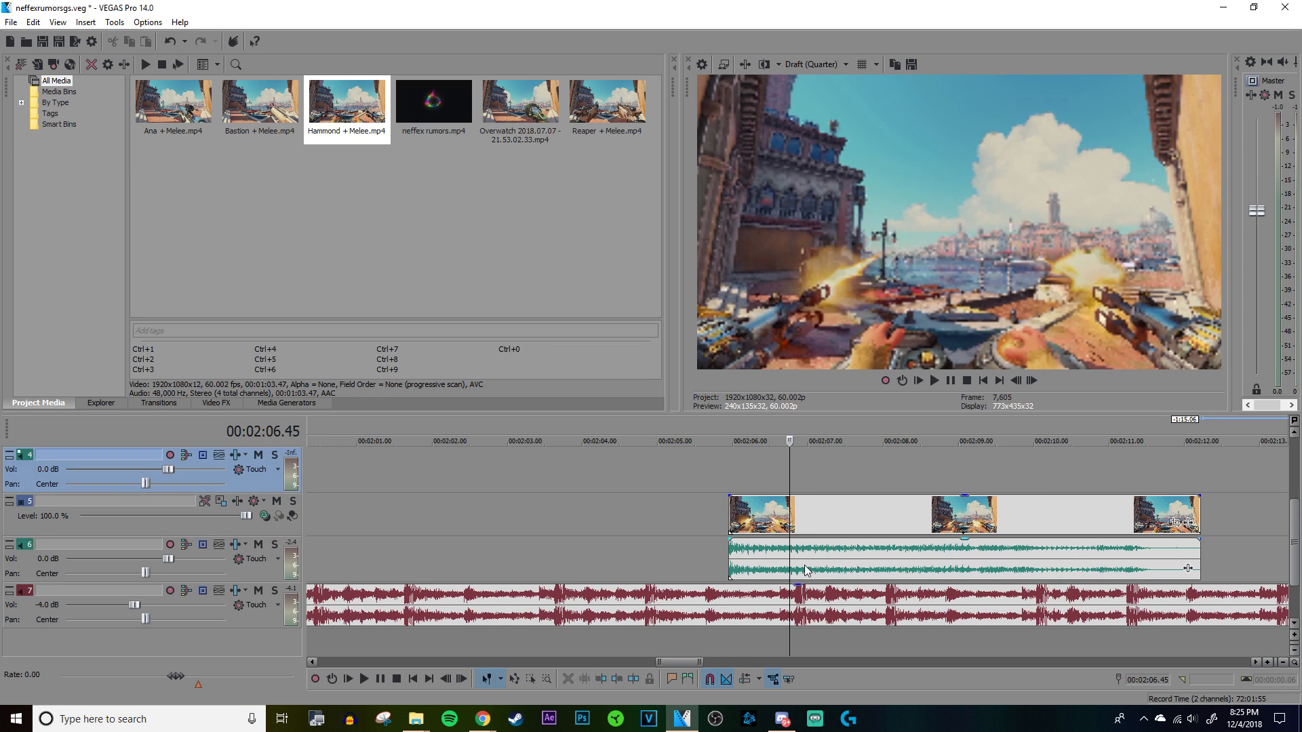
right_click(807, 564)
click(830, 556)
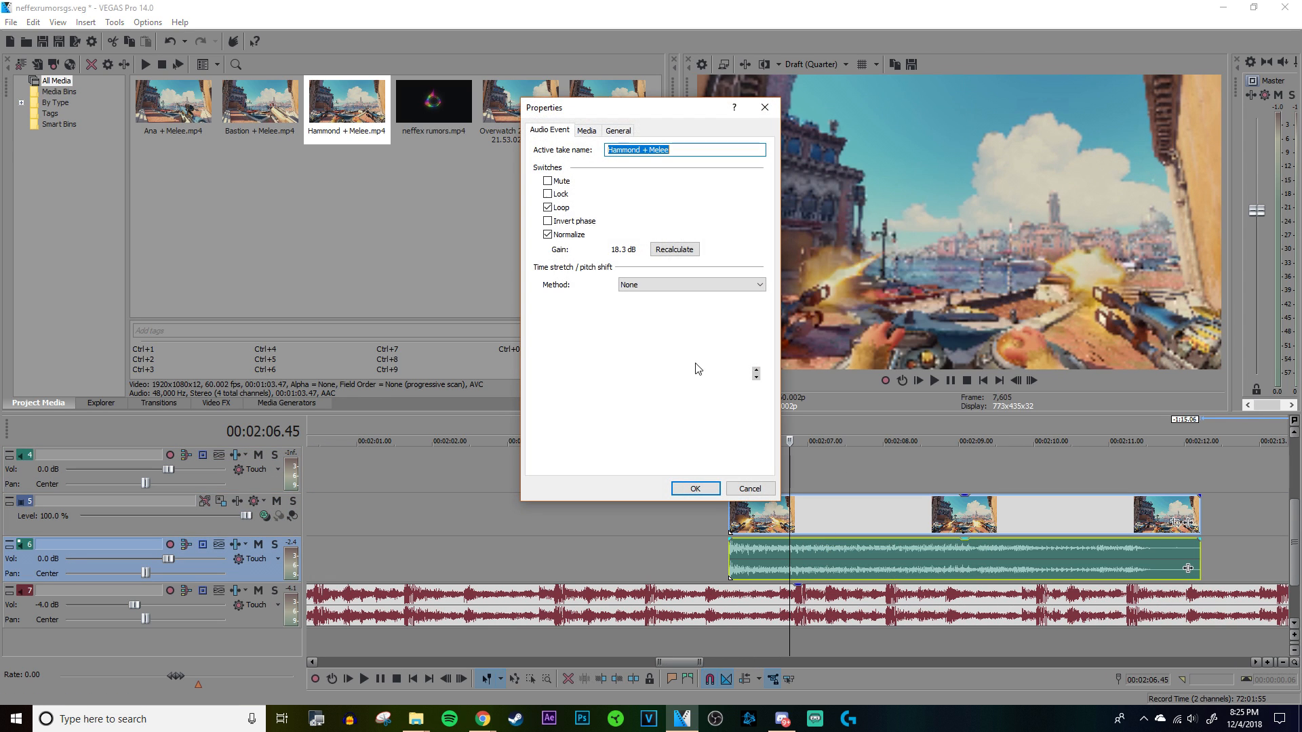
click(650, 286)
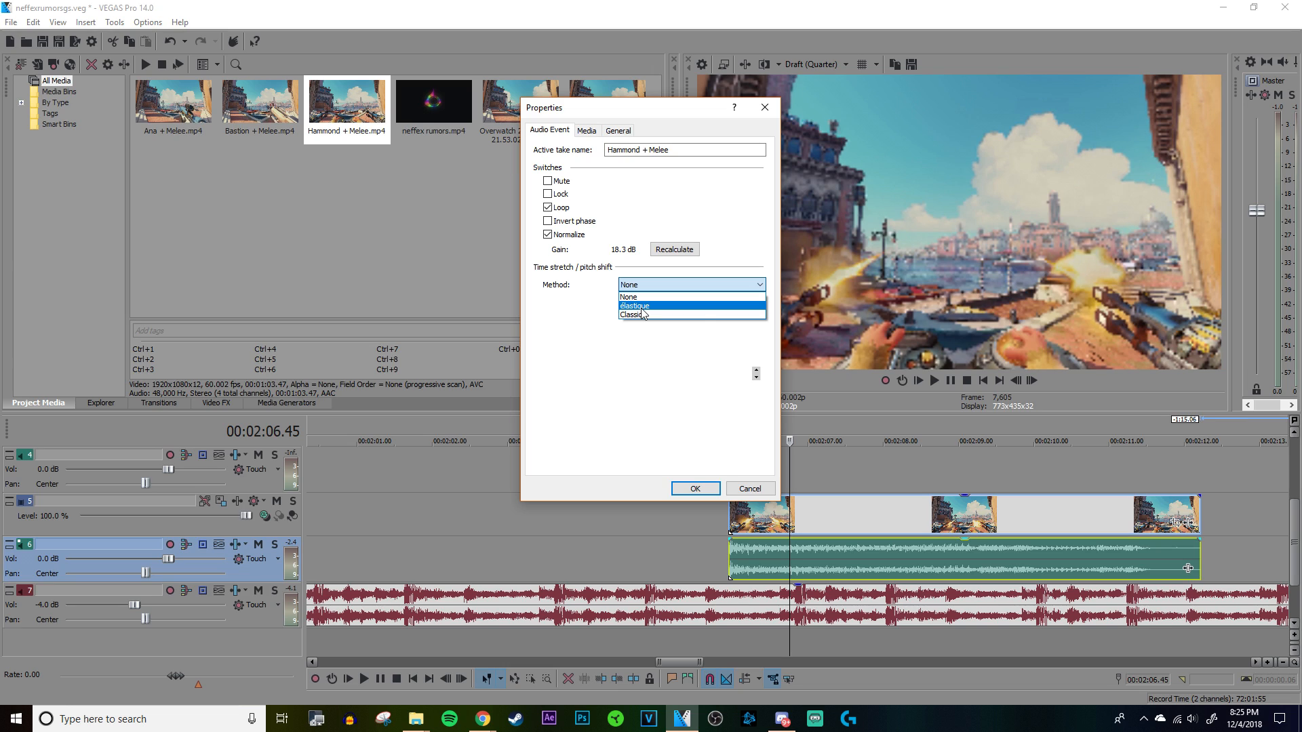
click(642, 309)
click(696, 488)
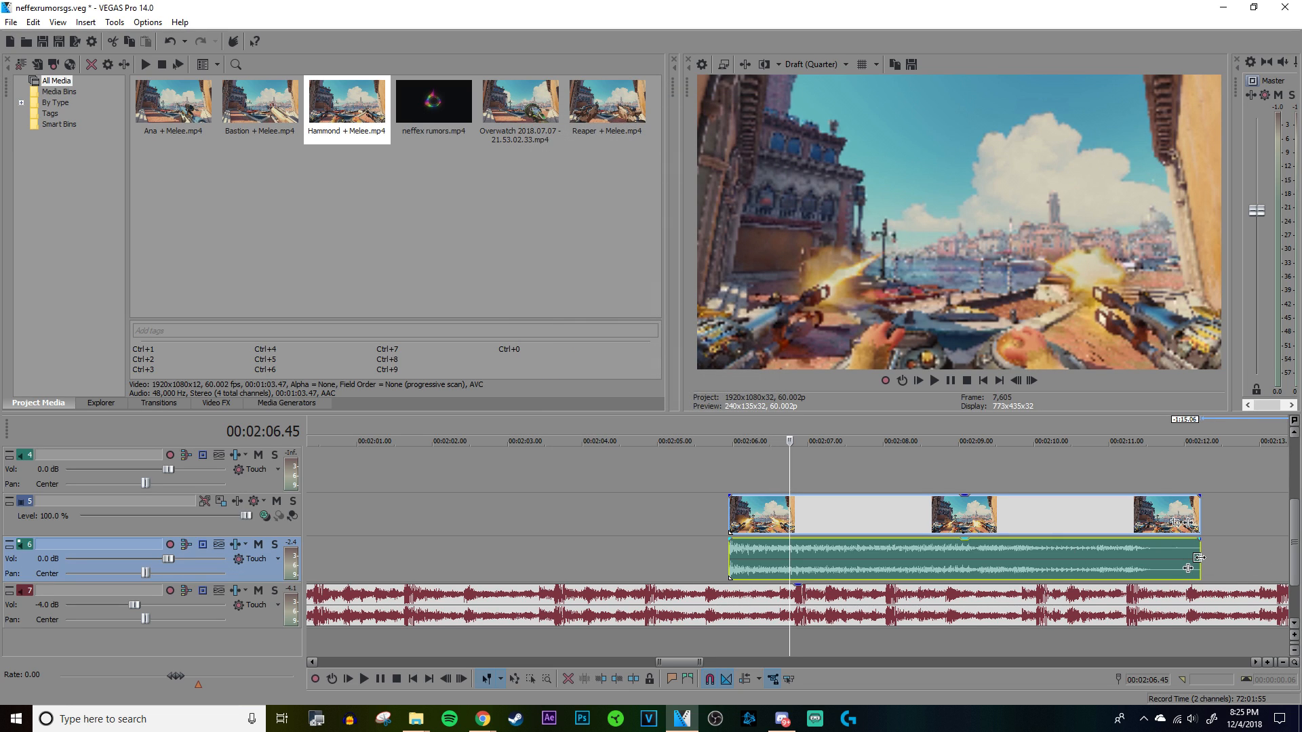
Step: Speed up the Hammond segment by compressing it to about 4.8 seconds and play it
drag(1199, 557, 1090, 557)
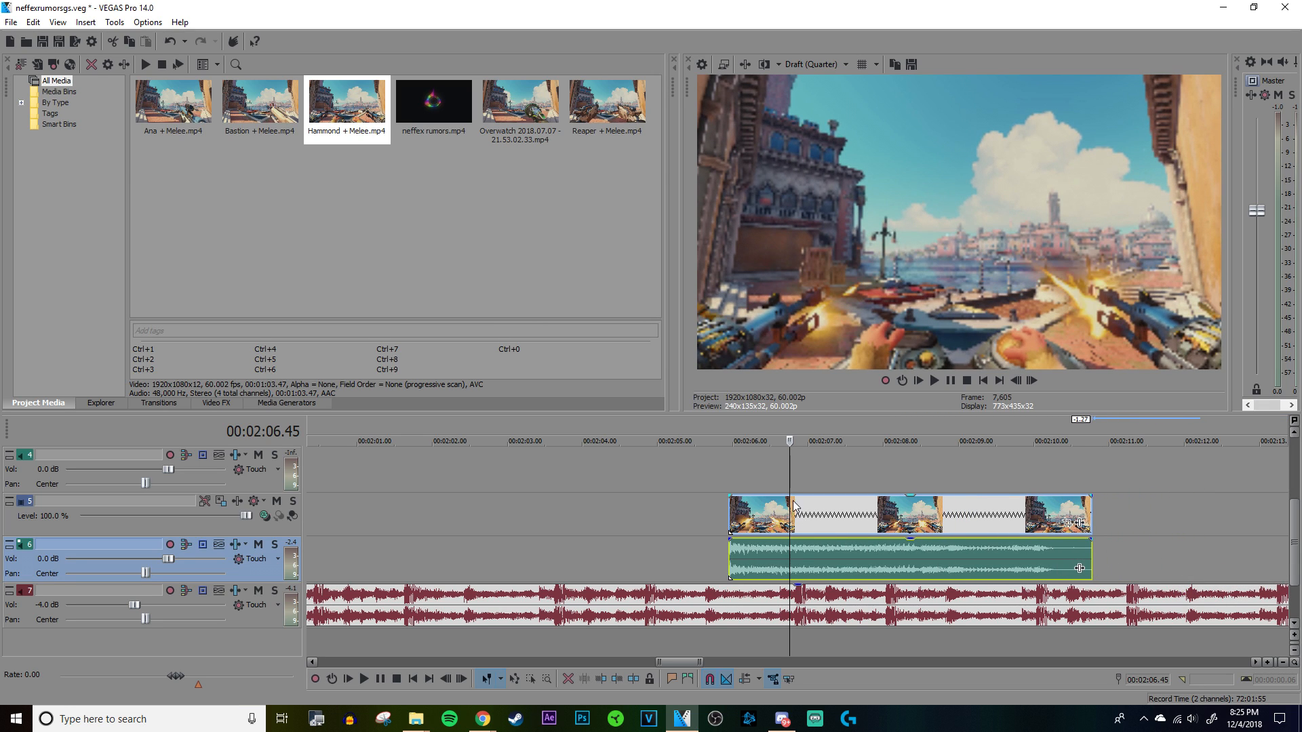
click(729, 468)
scroll(737, 466, down, 1)
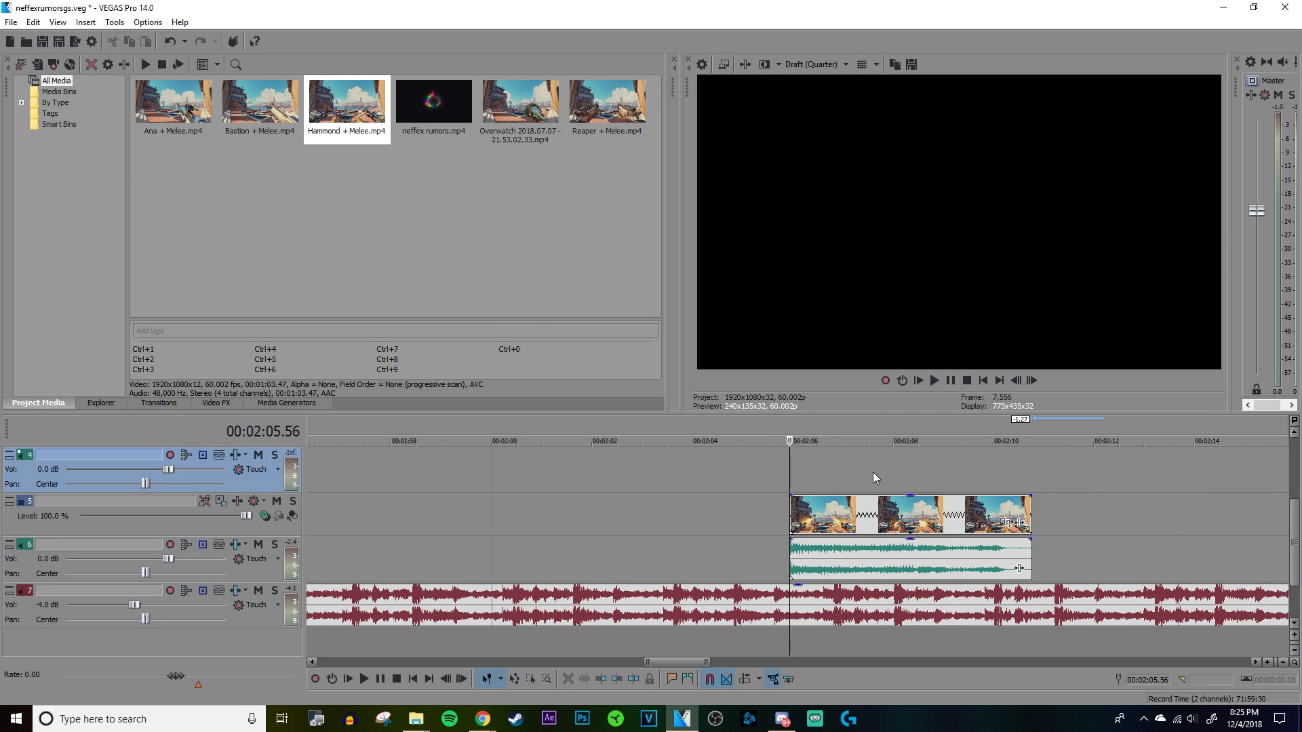
key(space)
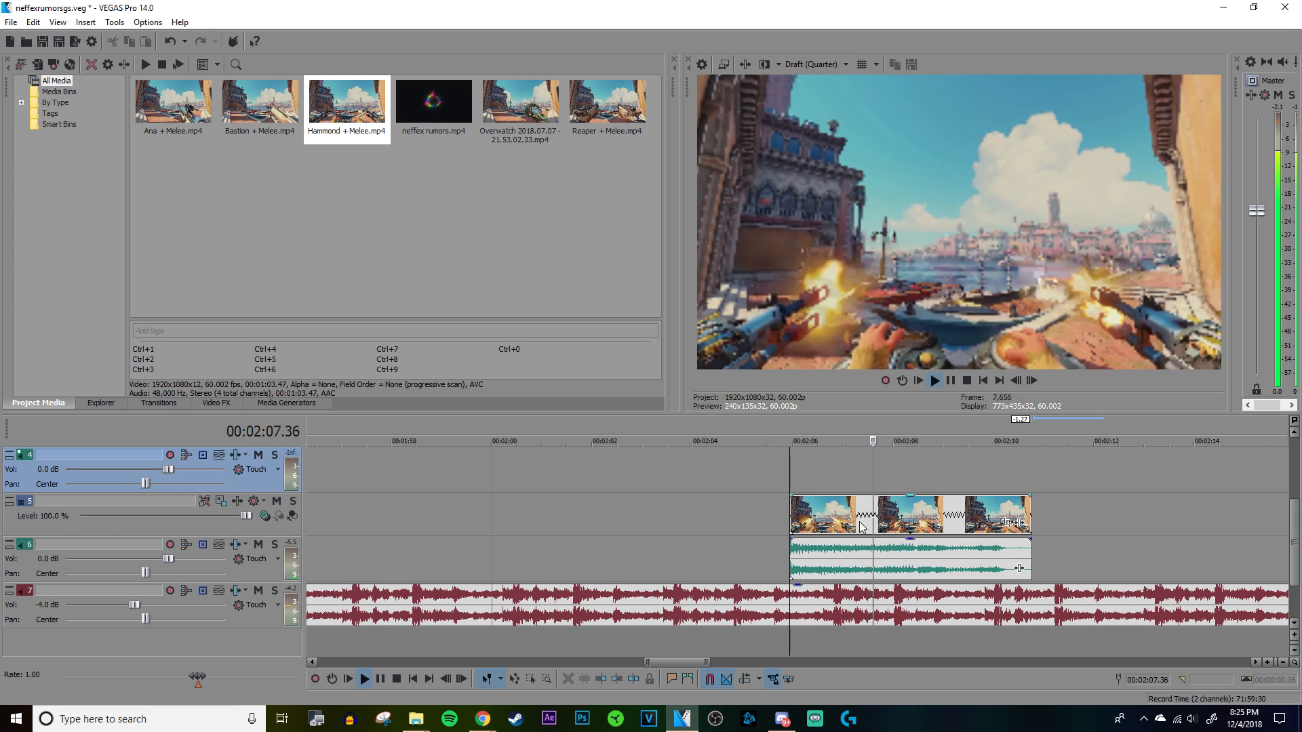
key(space)
Step: Compress the Hammond segment further to about 4 seconds, check its audio properties and play it again
drag(1031, 565, 995, 564)
click(901, 559)
right_click(960, 558)
click(983, 548)
click(696, 486)
click(779, 477)
scroll(785, 474, up, 2)
key(space)
scroll(785, 474, down, 7)
key(space)
Step: Move the Hammond segment to start at marker 6 and play the section from marker 5
drag(796, 558, 484, 556)
click(438, 463)
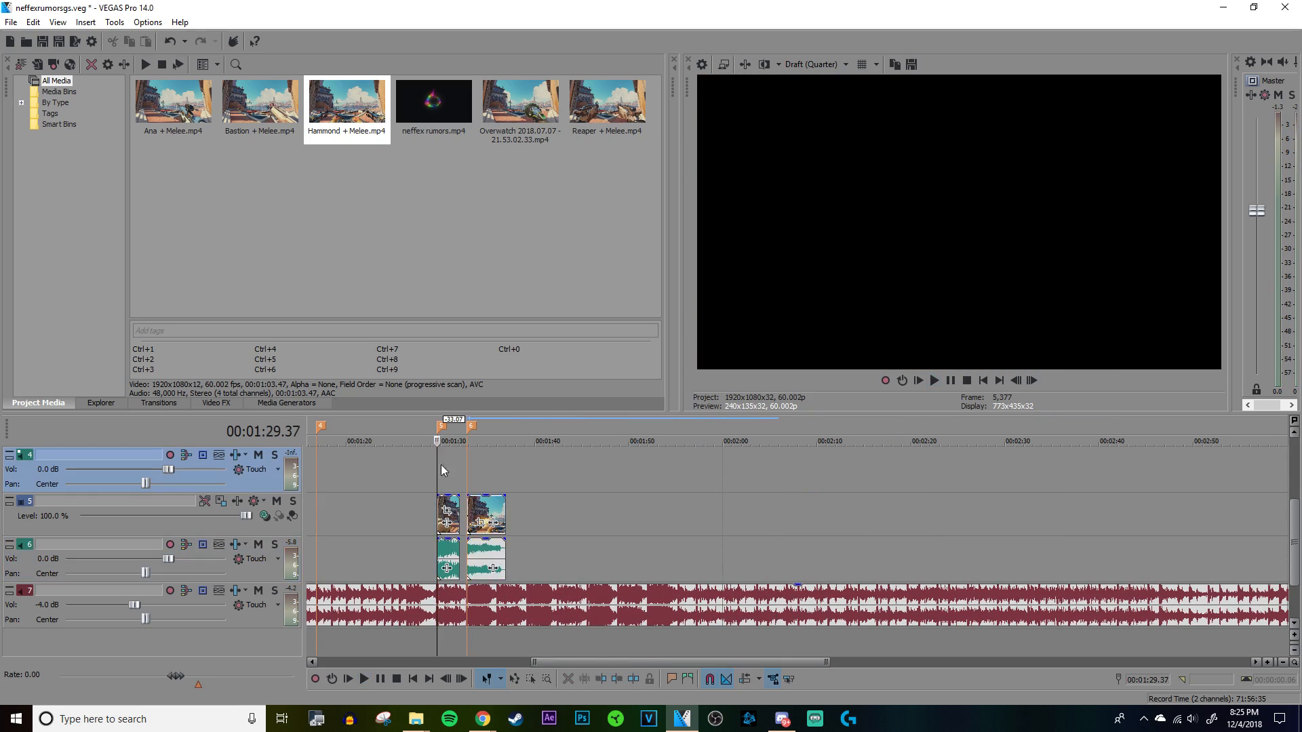
scroll(439, 467, up, 5)
key(space)
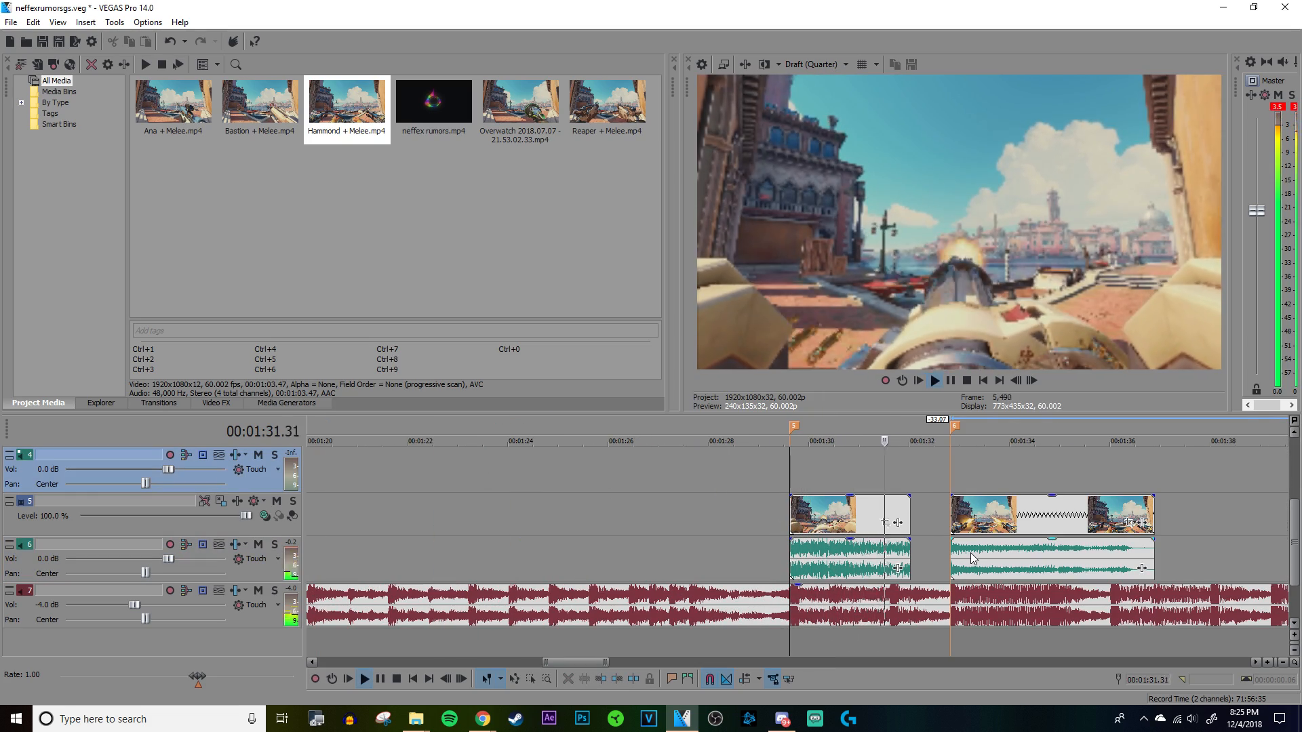
click(973, 557)
scroll(973, 558, up, 4)
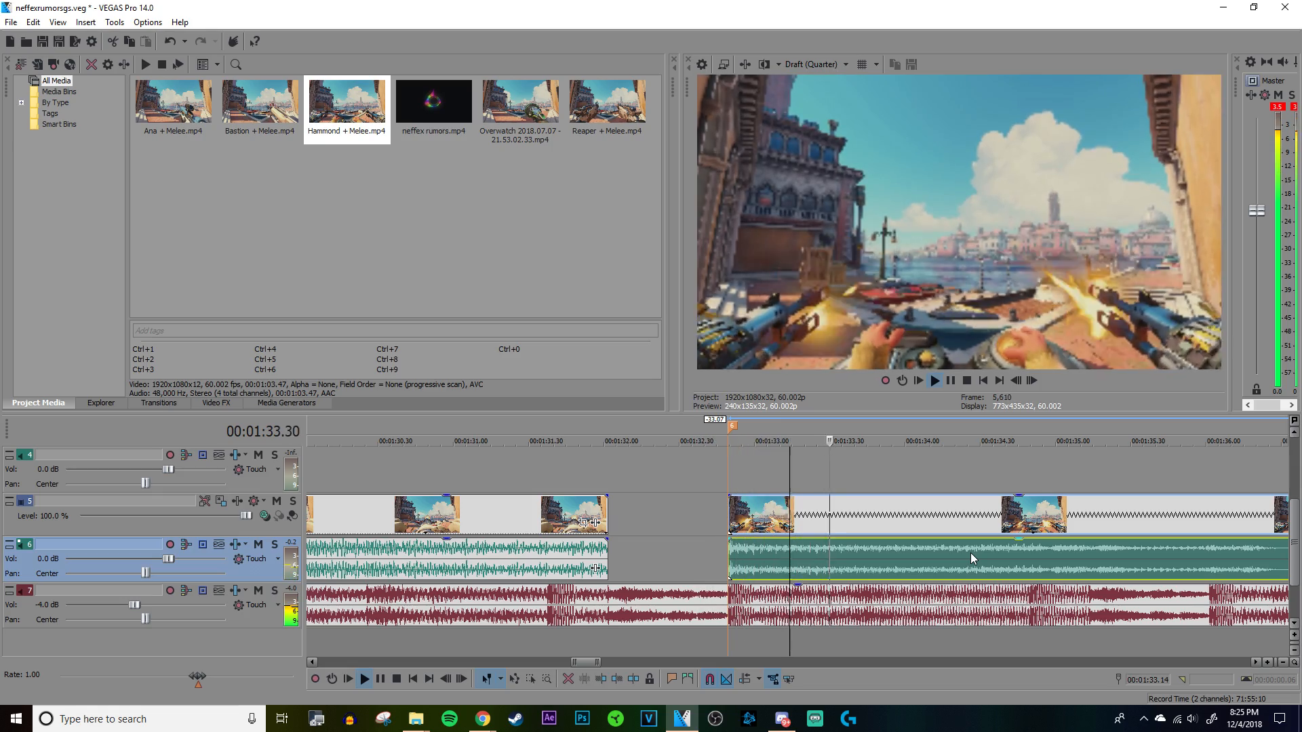
scroll(971, 552, down, 2)
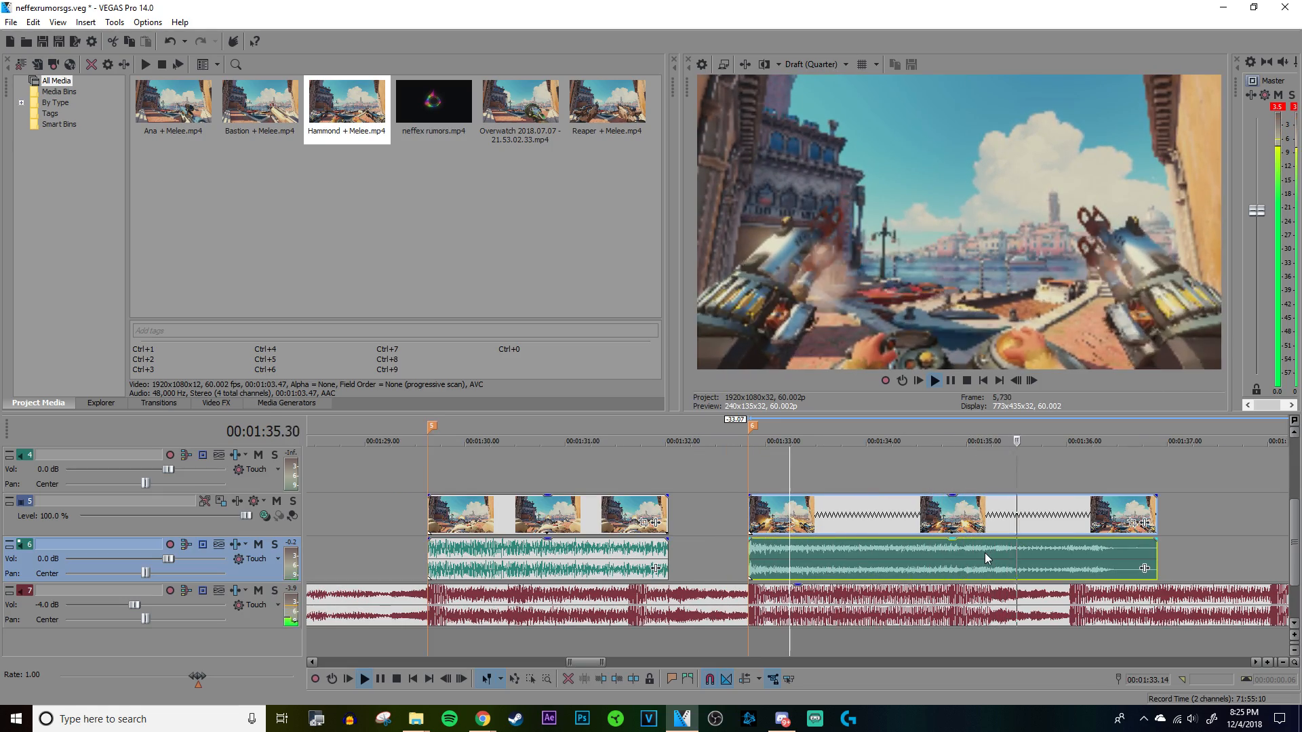
key(space)
Step: Replay part of the Hammond segment and slow it down by stretching it to about 4.6 seconds
click(897, 550)
scroll(897, 551, up, 2)
key(space)
scroll(897, 549, down, 1)
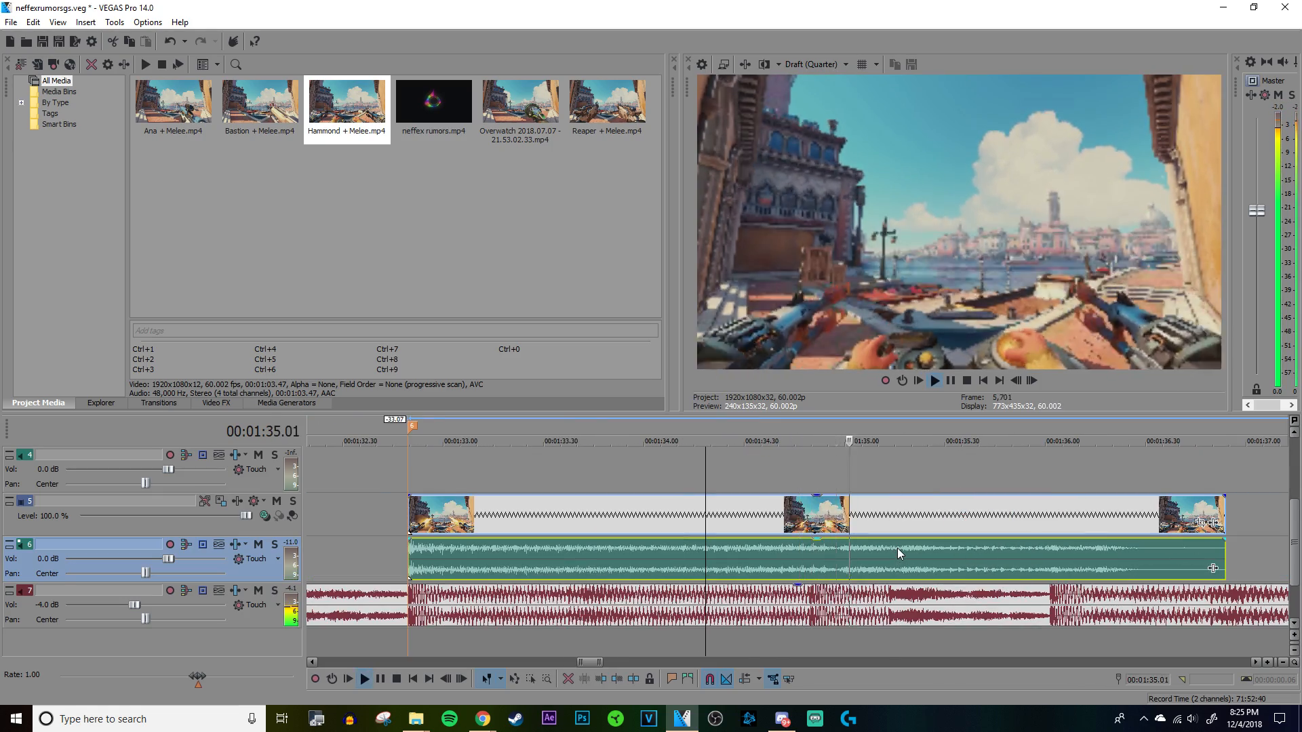
key(space)
scroll(885, 548, down, 1)
drag(1049, 555, 1102, 556)
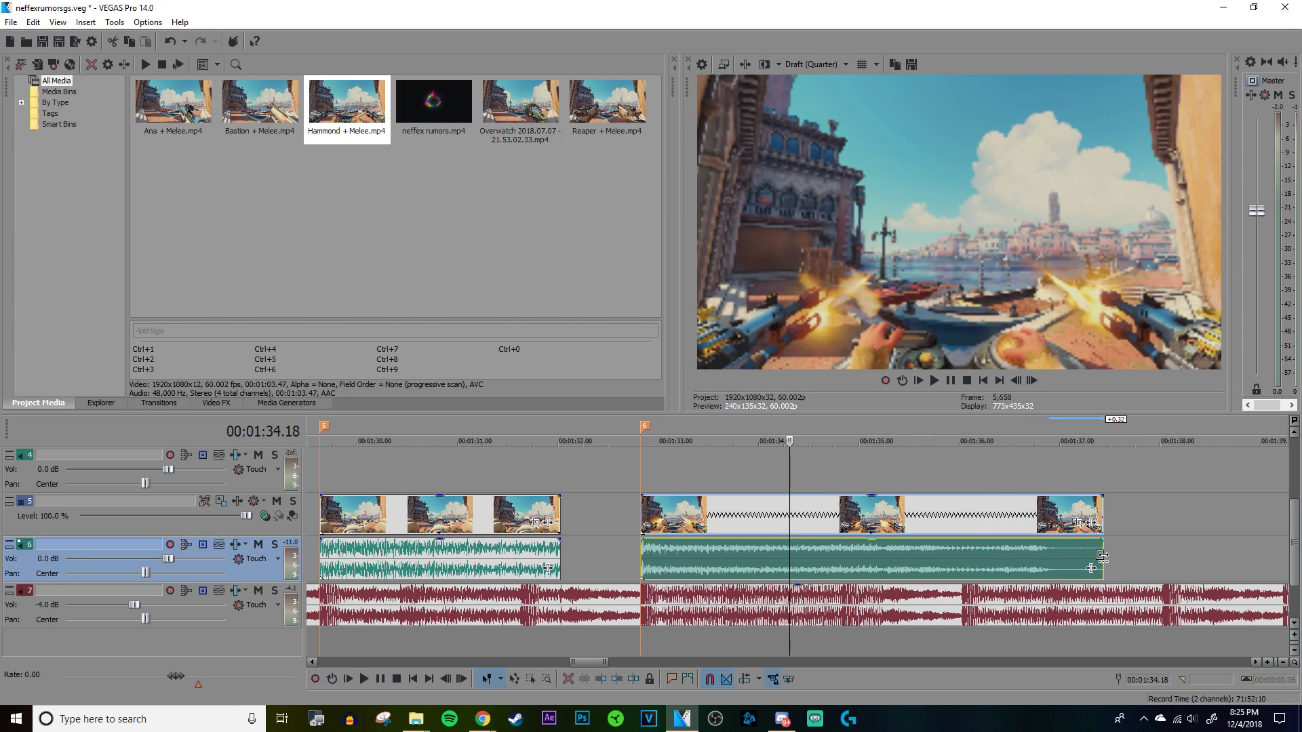
Step: Cut off the Hammond segment after 00:01:35.13 and play it from just before marker 6
key(space)
scroll(1099, 555, up, 3)
key(space)
click(1047, 557)
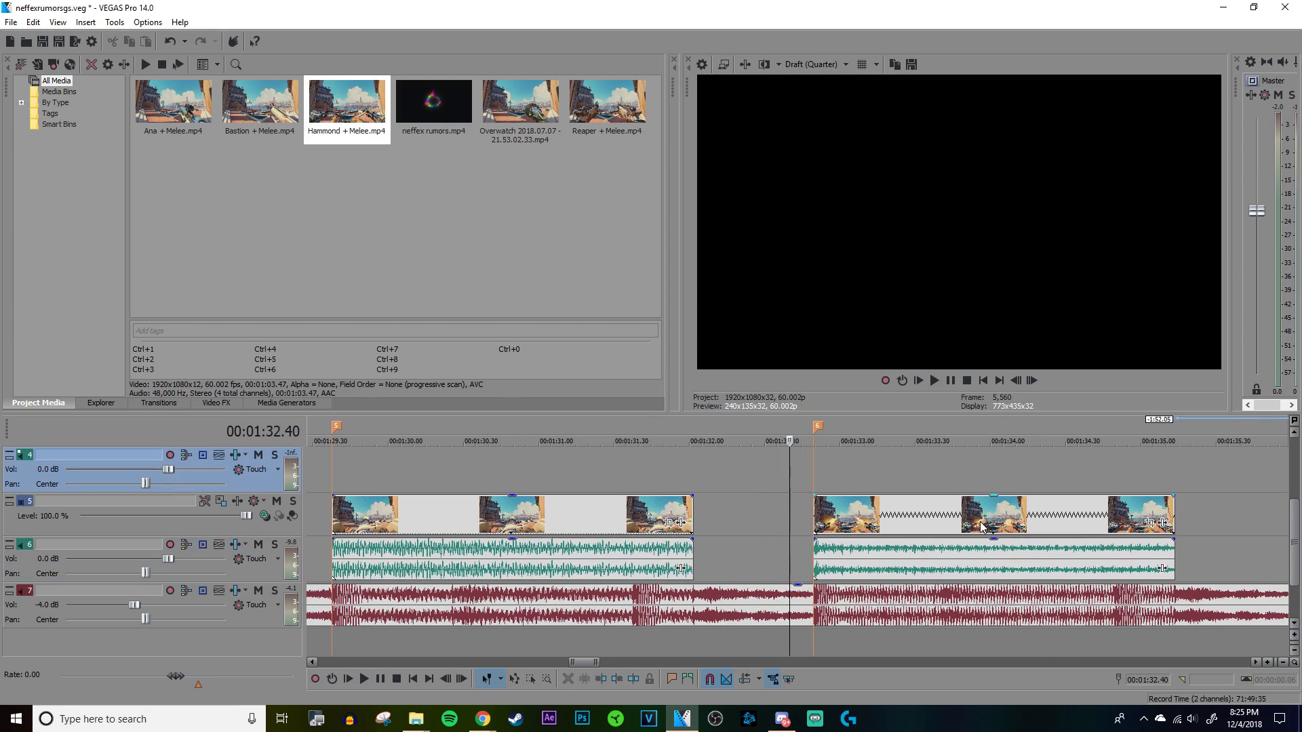
key(space)
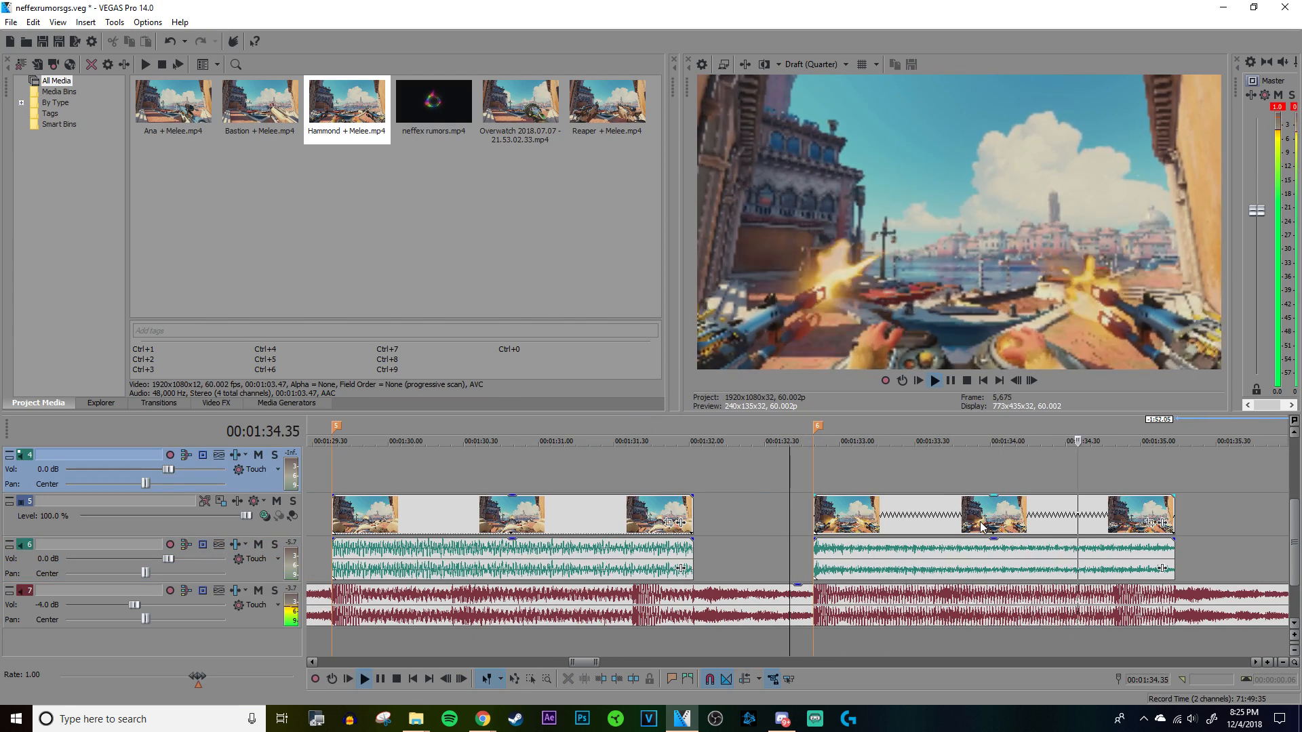
scroll(981, 523, down, 4)
Step: Extend the Hammond segment's end and bring it back to the song's beat at 00:01:35.13
click(765, 483)
click(782, 479)
key(space)
scroll(783, 479, up, 5)
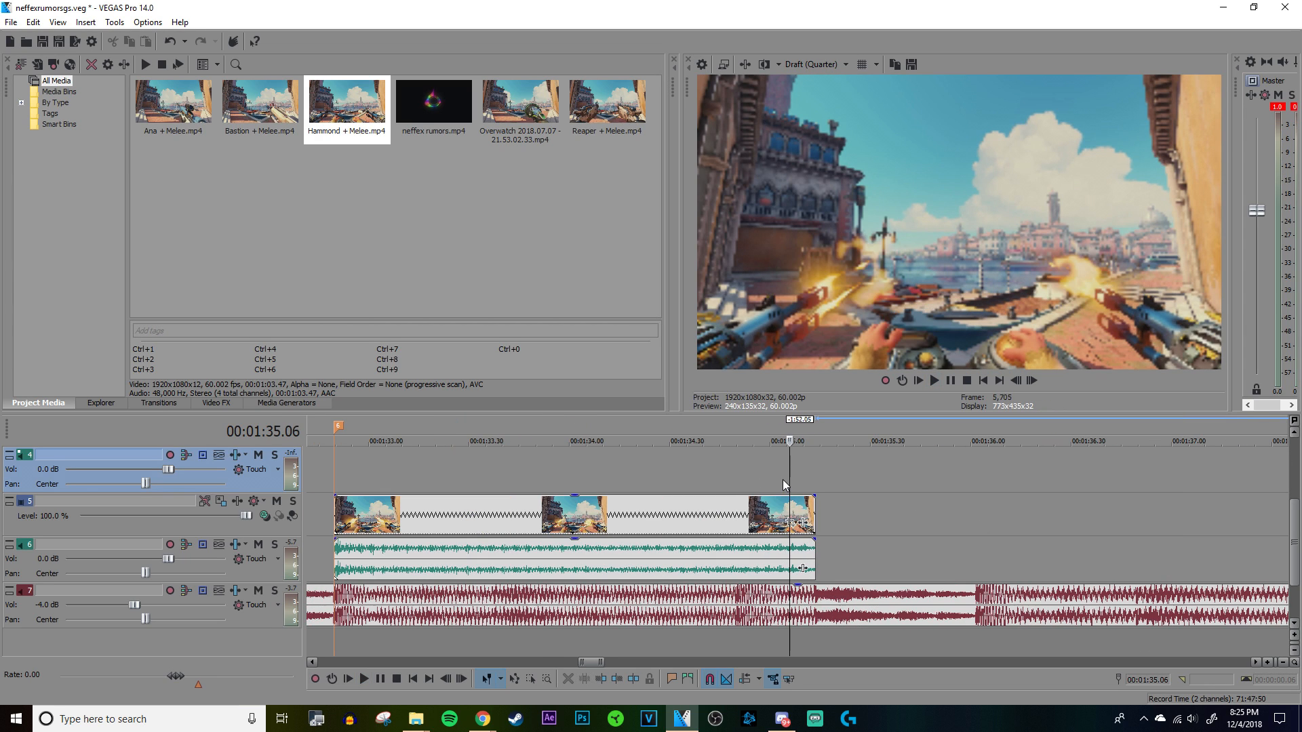
click(811, 573)
drag(812, 557, 872, 557)
scroll(840, 565, up, 5)
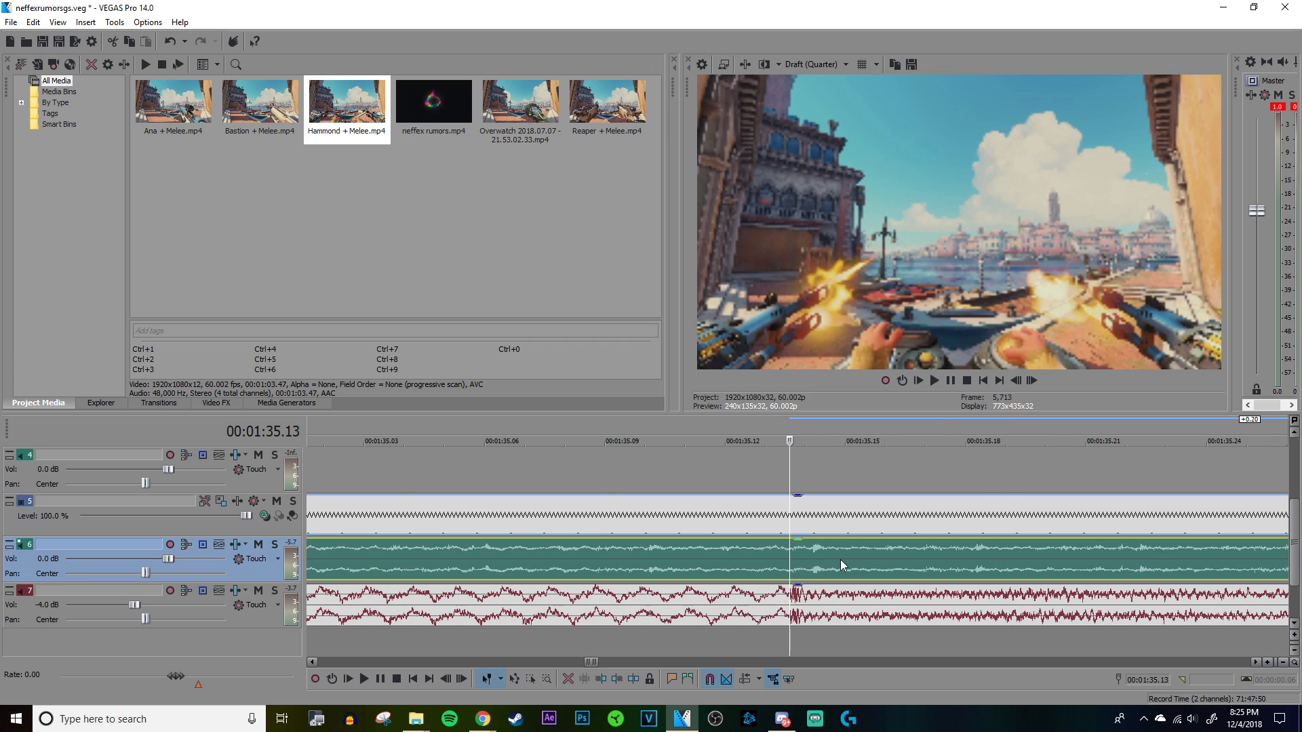
scroll(840, 559, down, 5)
mouse_move(927, 555)
mouse_down()
mouse_move(910, 555)
mouse_move(923, 554)
mouse_up()
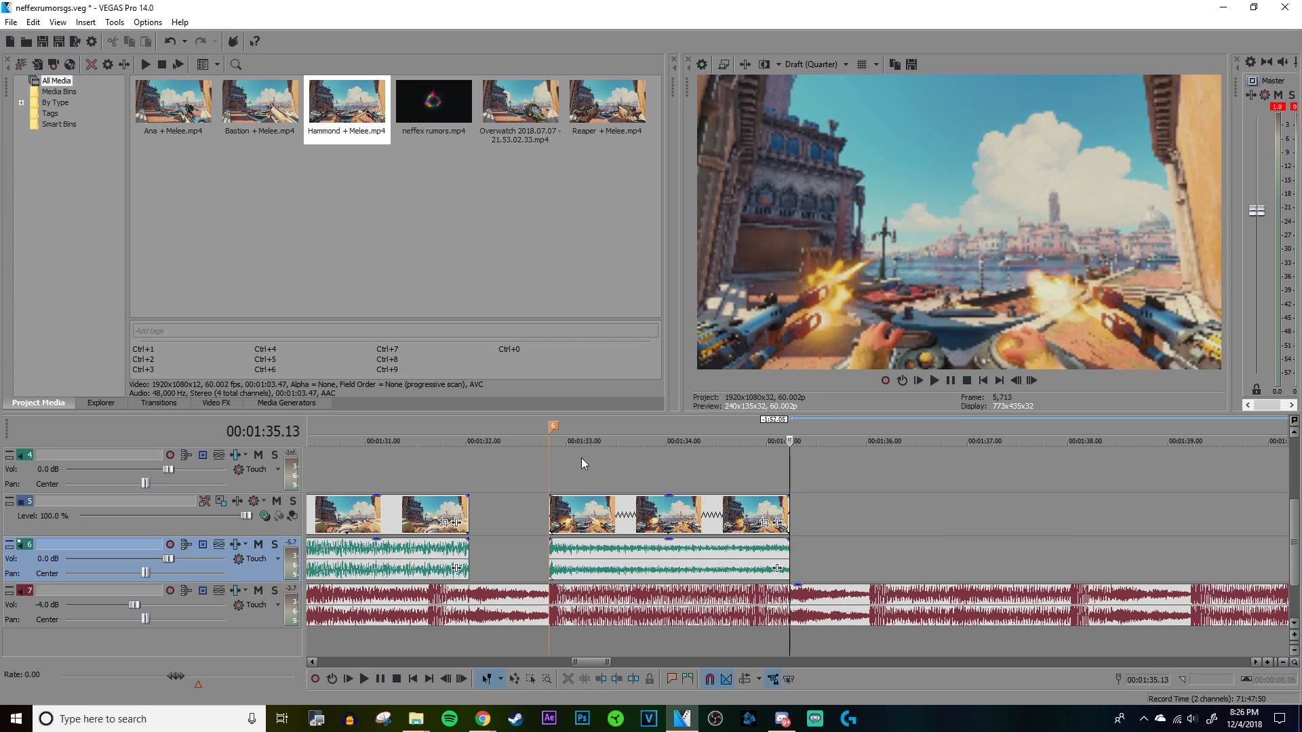
Step: Play the Hammond segment from near marker 6 to judge its sync with the song
click(581, 460)
key(space)
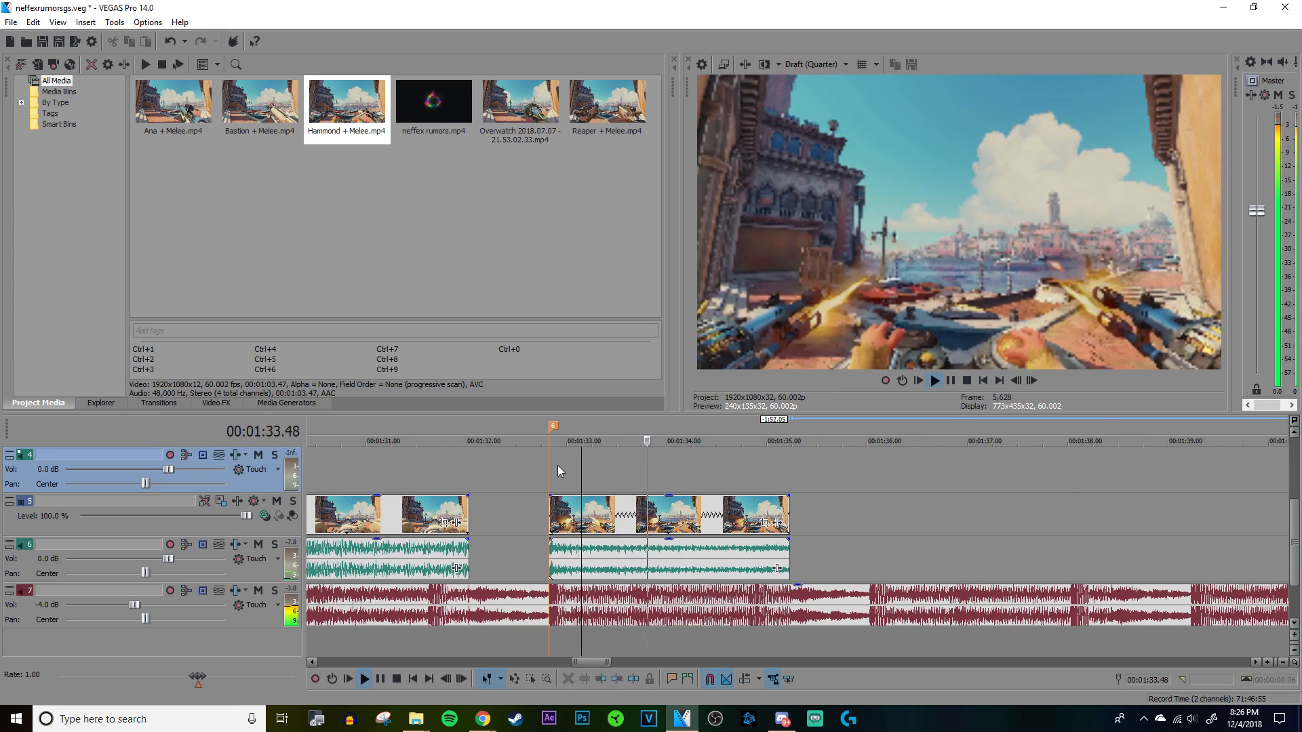
click(557, 465)
scroll(557, 466, up, 5)
key(space)
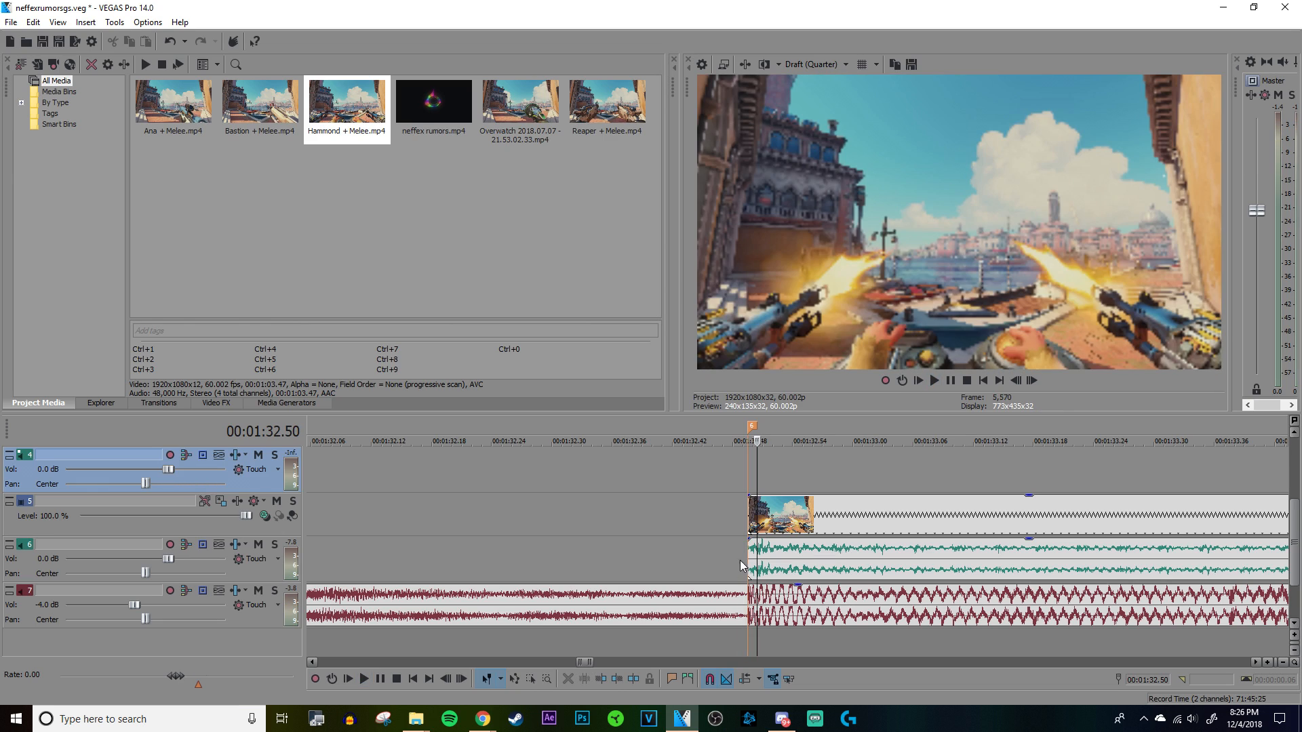
Step: Trim the start of the Hammond segment to its gunshot at 00:01:32.52
scroll(751, 555, up, 4)
scroll(975, 568, up, 3)
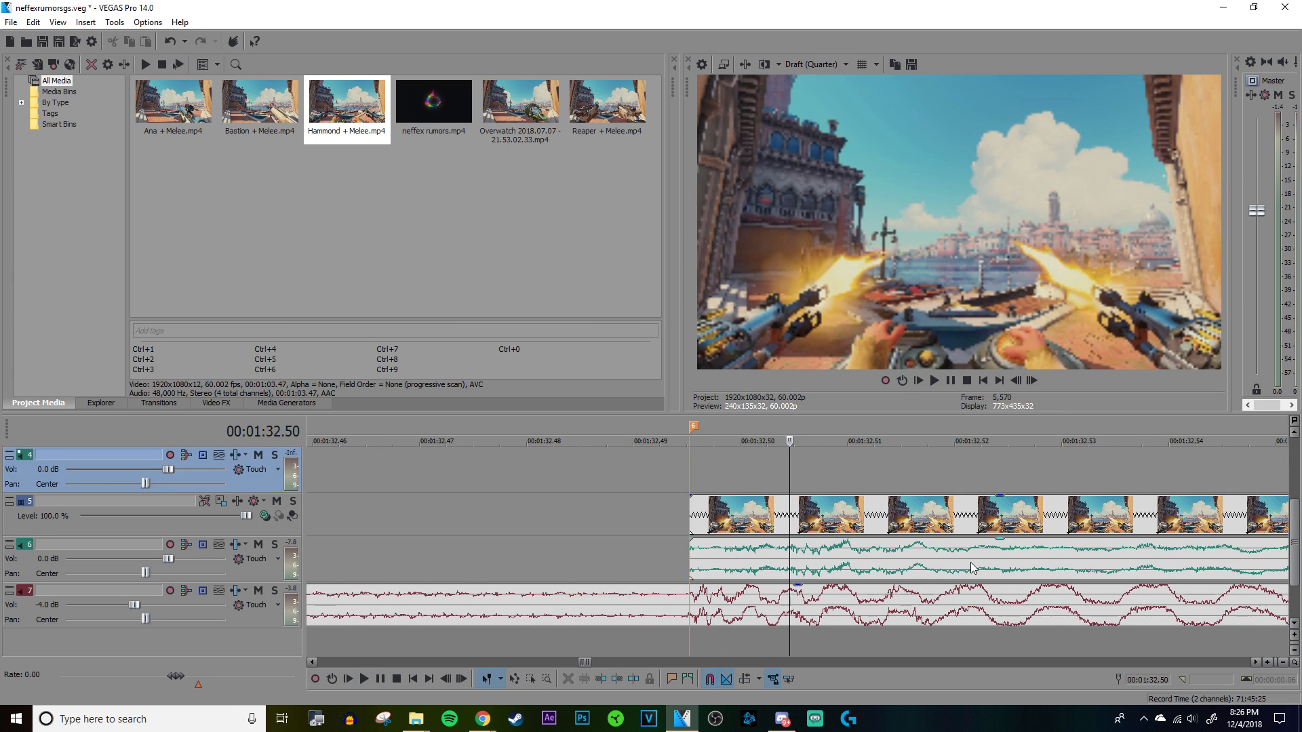
click(1004, 568)
scroll(757, 572, down, 5)
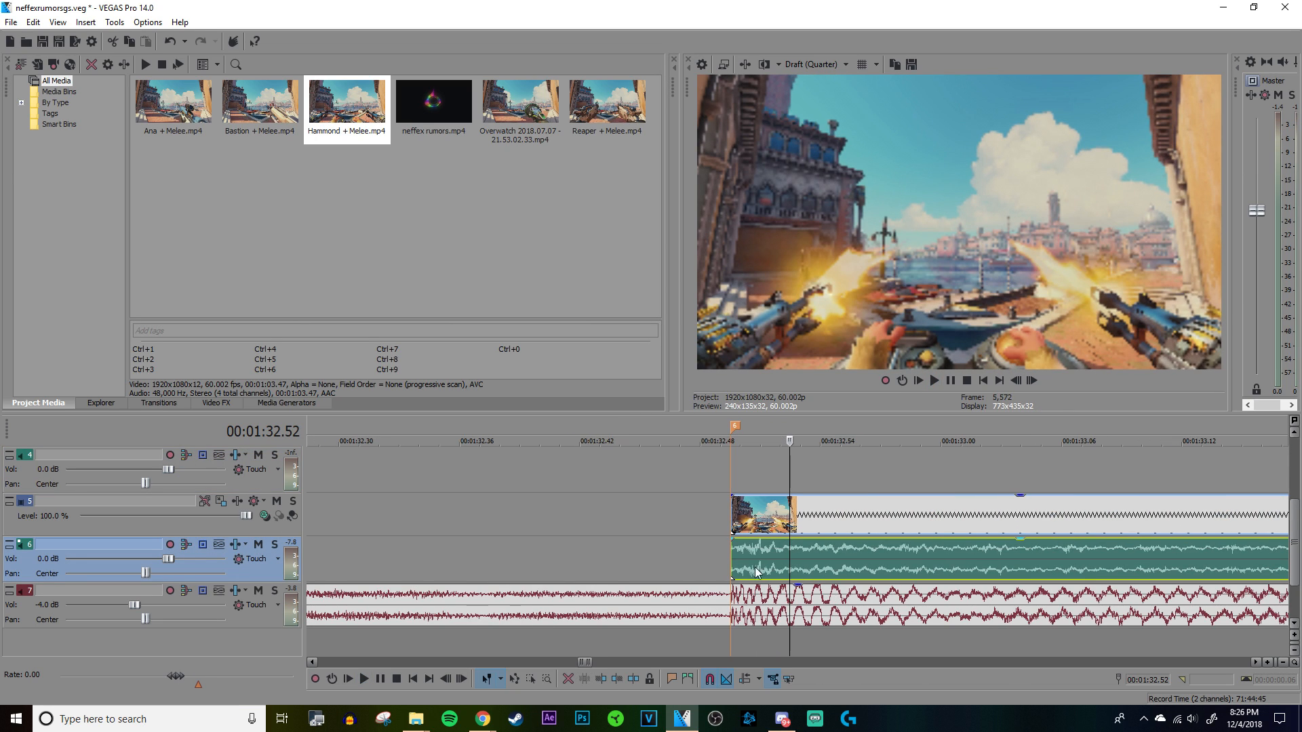
drag(732, 553, 791, 554)
Step: Check the trimmed Hammond segment's audio properties and move the segment back to start at marker 6
scroll(793, 556, down, 5)
right_click(808, 563)
click(831, 554)
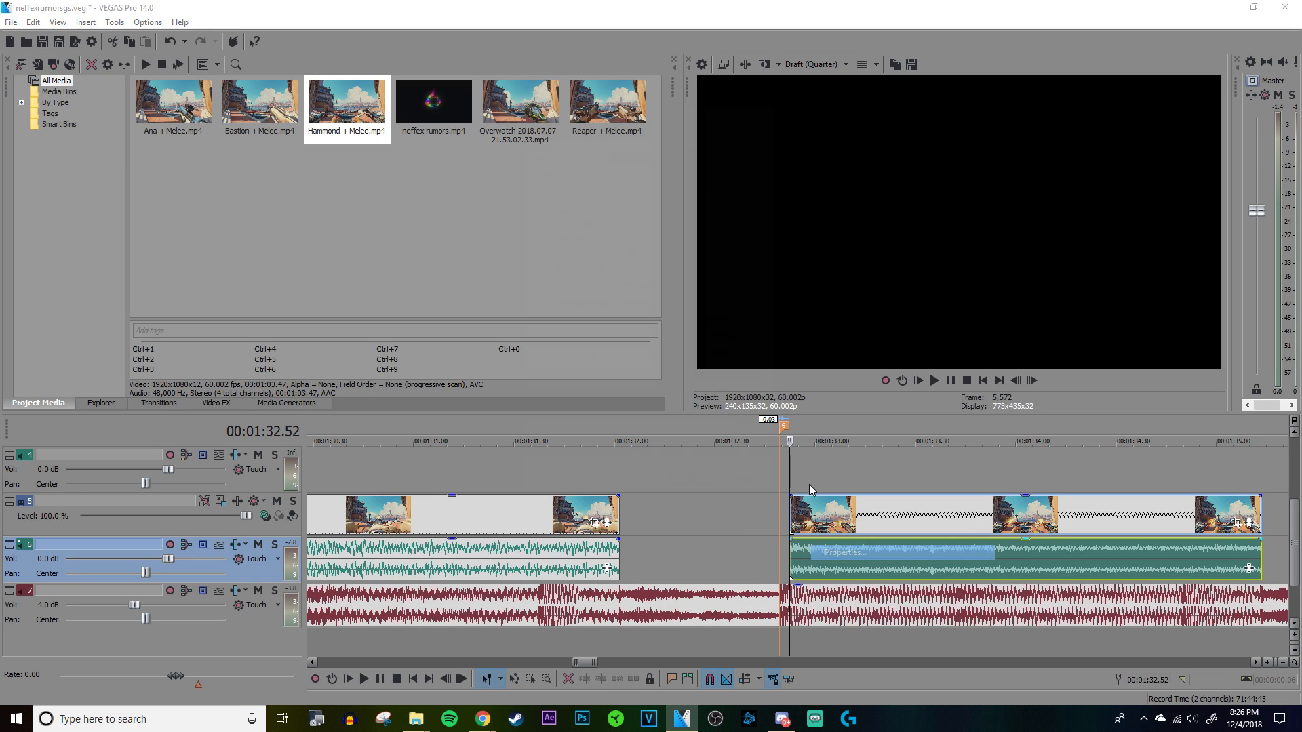
click(695, 488)
drag(865, 551, 858, 555)
Step: Extend the end of the Hammond segment to the song's beat at 00:01:35.13
scroll(882, 554, down, 3)
click(961, 556)
scroll(912, 568, up, 9)
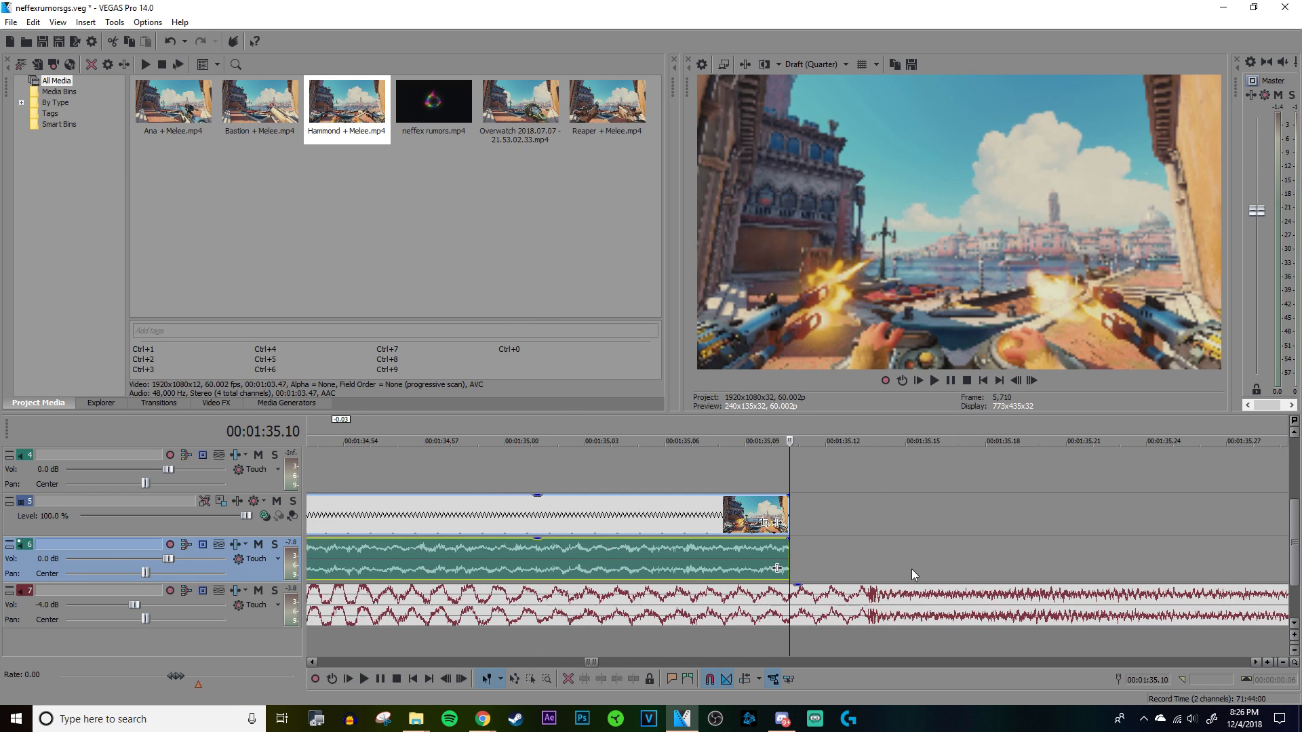
click(866, 553)
scroll(862, 556, up, 5)
click(816, 552)
scroll(816, 553, down, 9)
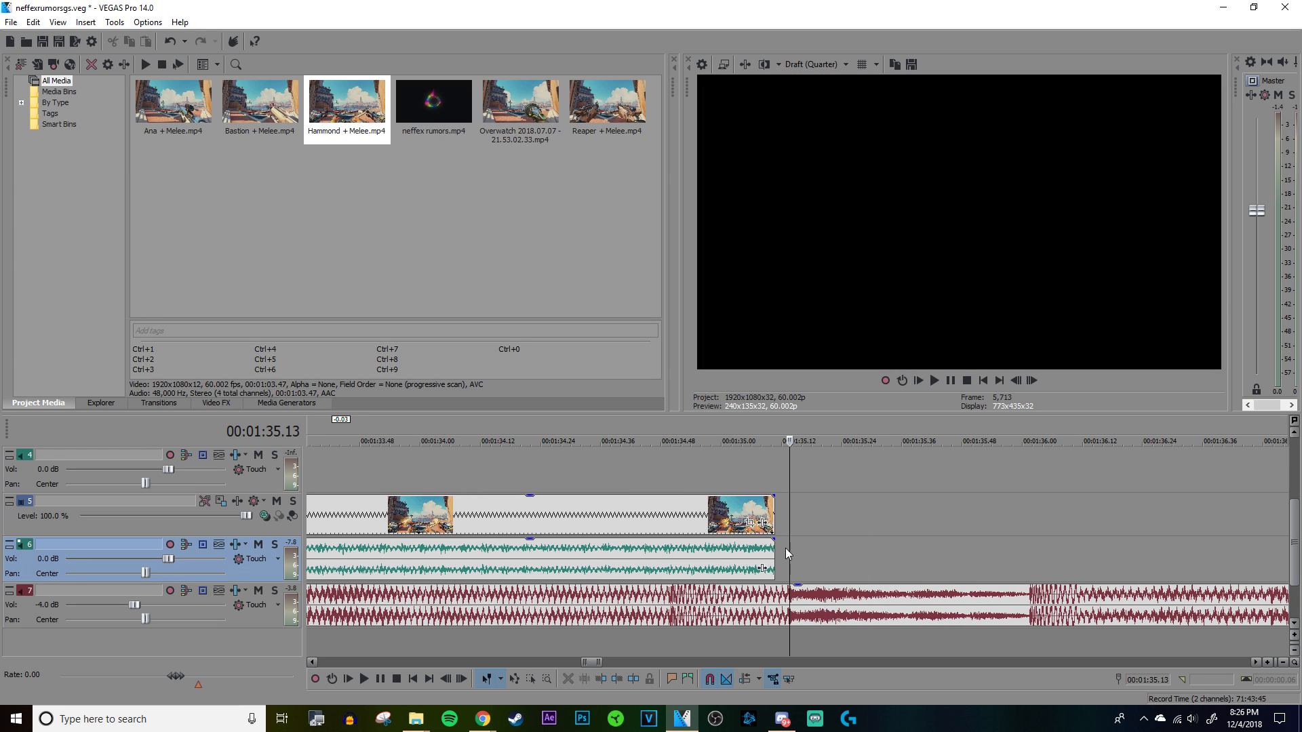
drag(771, 548, 788, 553)
Step: Play the adjusted Hammond segment from just before marker 6 to check its timing
scroll(787, 553, down, 4)
scroll(610, 474, up, 1)
click(605, 472)
key(space)
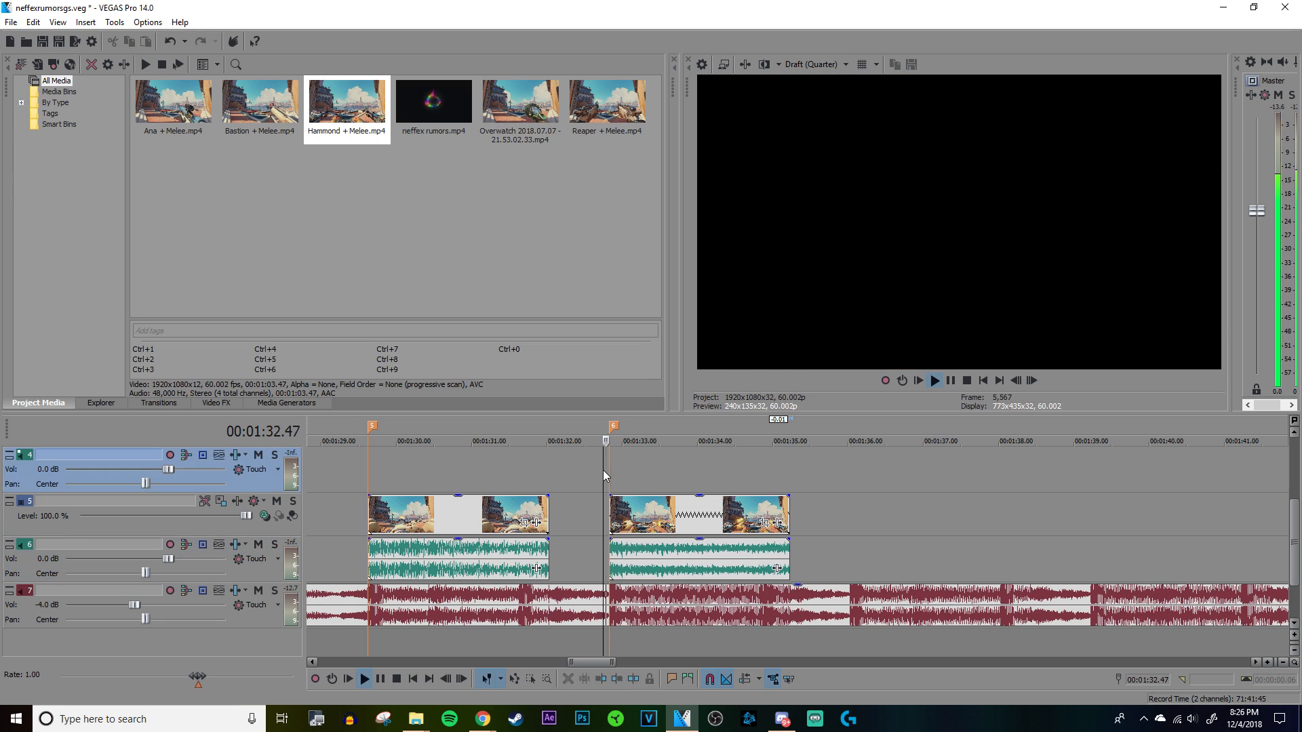
scroll(607, 469, up, 2)
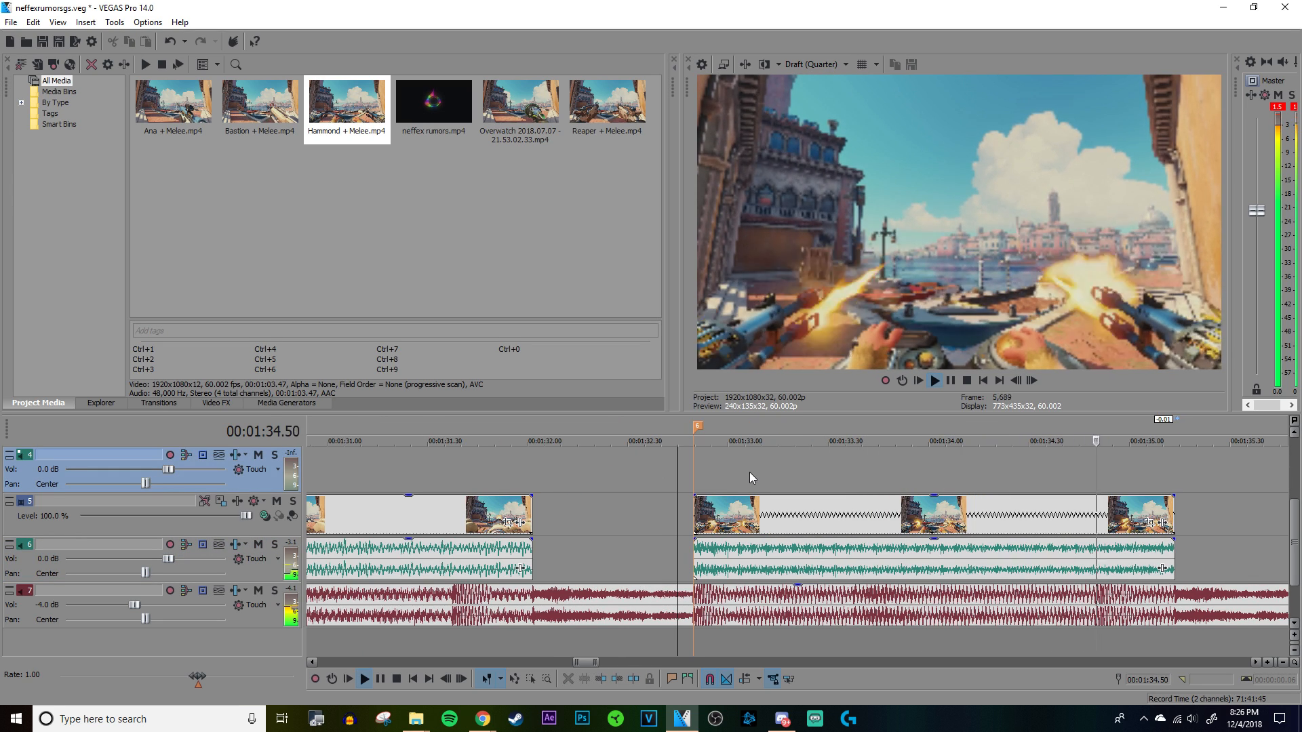
Step: Play the gunfire segments at markers 5 and 6 with the song track muted, and unmute the song when done
scroll(750, 472, down, 4)
click(505, 468)
key(space)
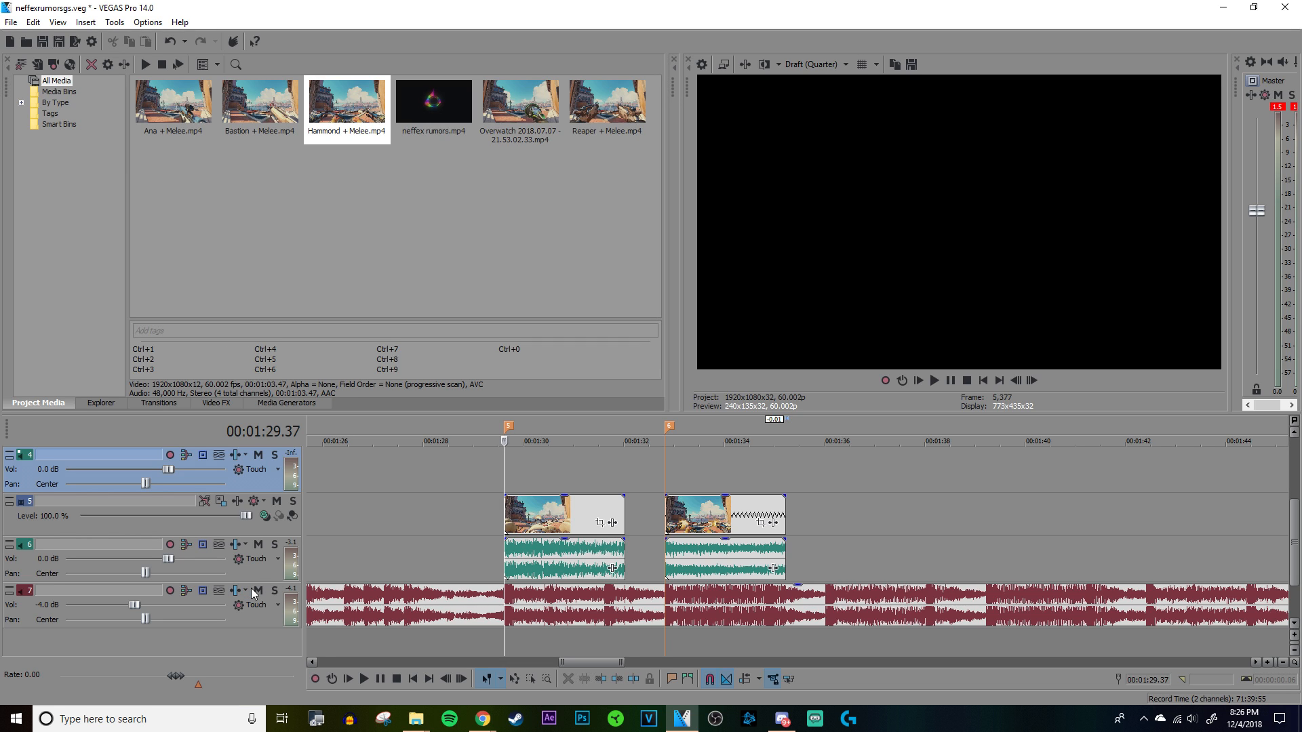
click(257, 590)
key(space)
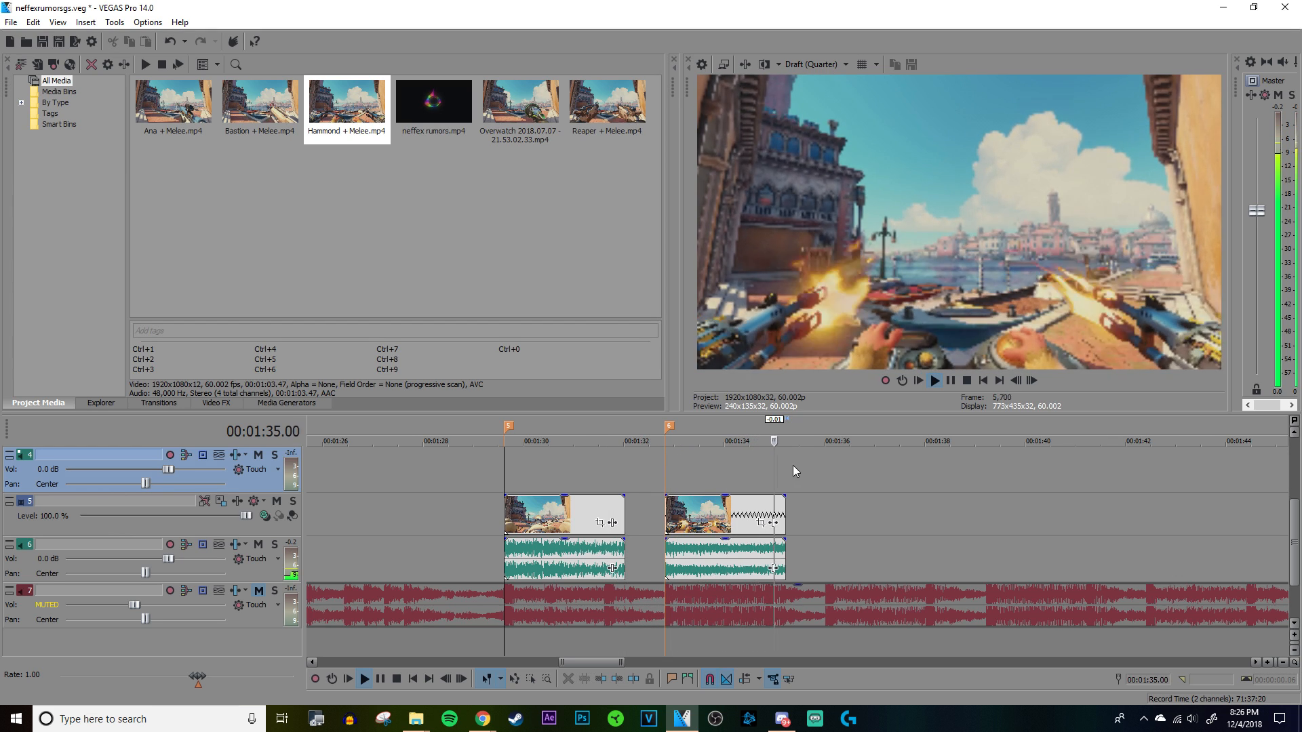
key(Return)
click(258, 591)
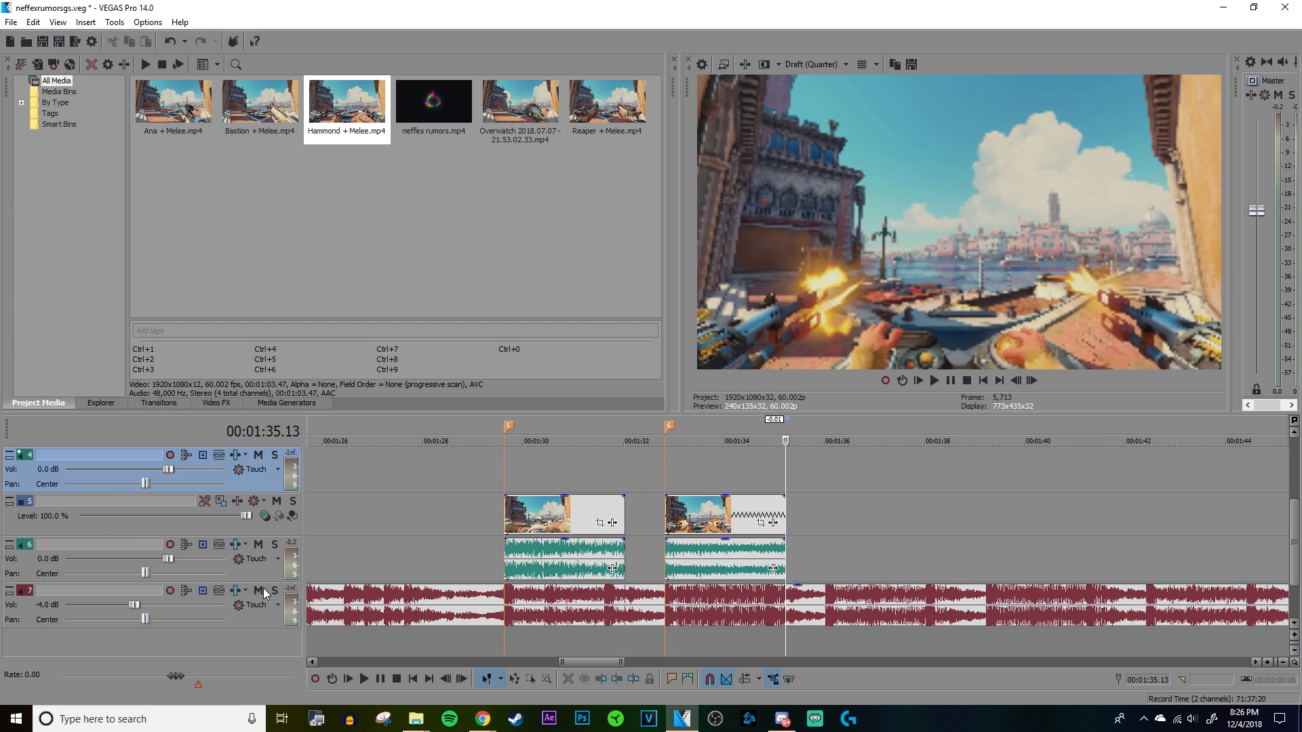
Step: Move the first spare gameplay clip near the song's end back to about 00:01:52, after the marker 6 segment
scroll(675, 571, up, 3)
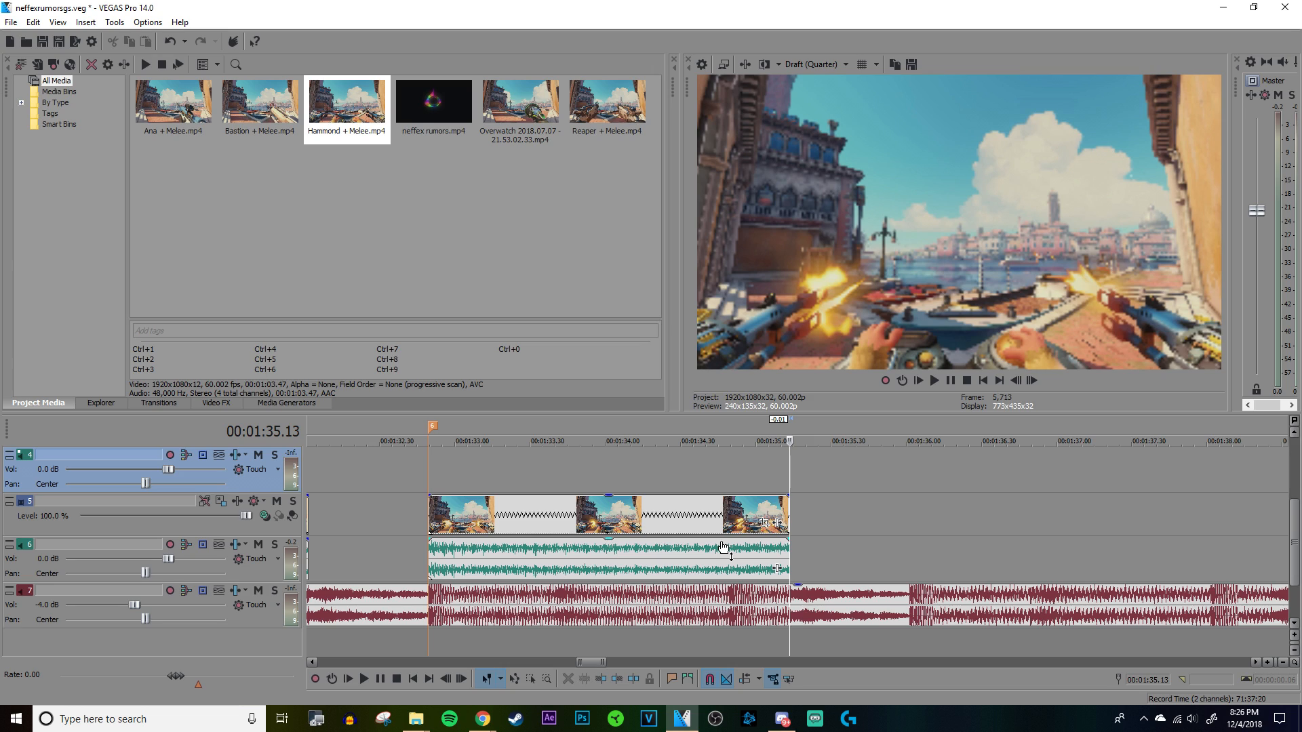
scroll(723, 547, down, 4)
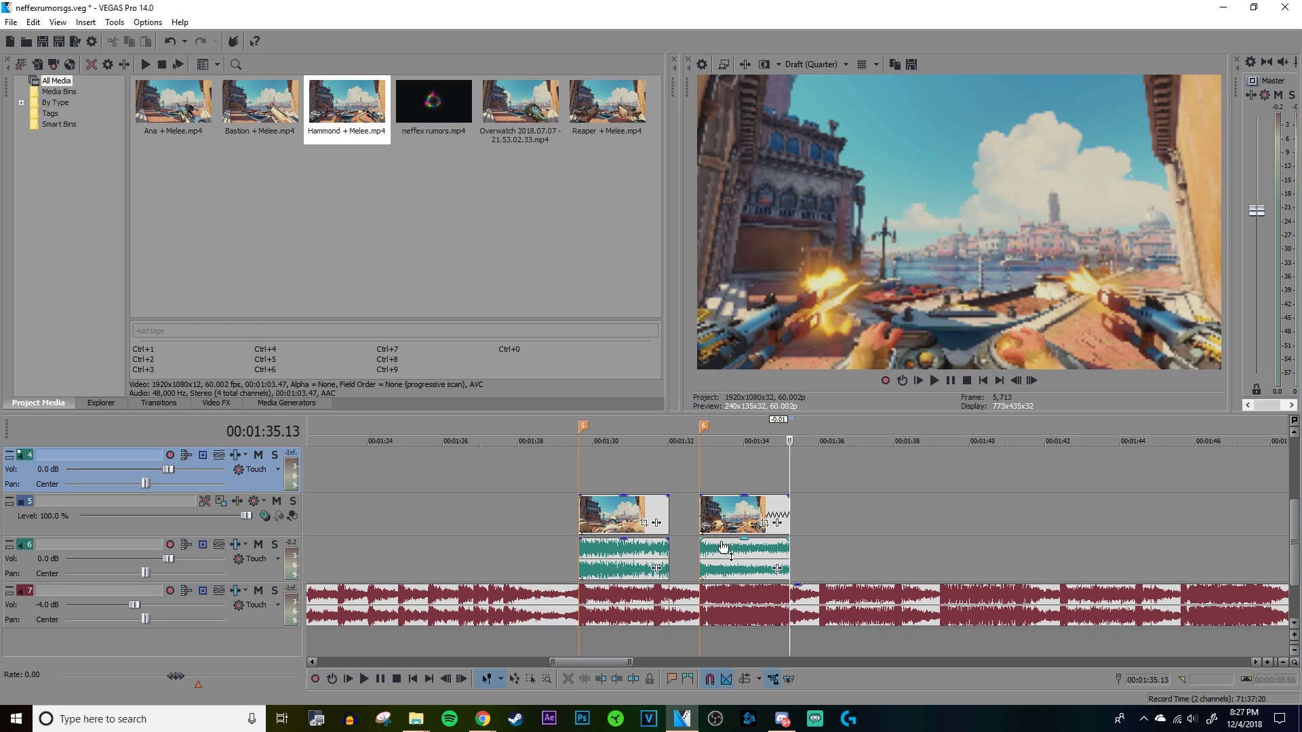
scroll(796, 484, down, 5)
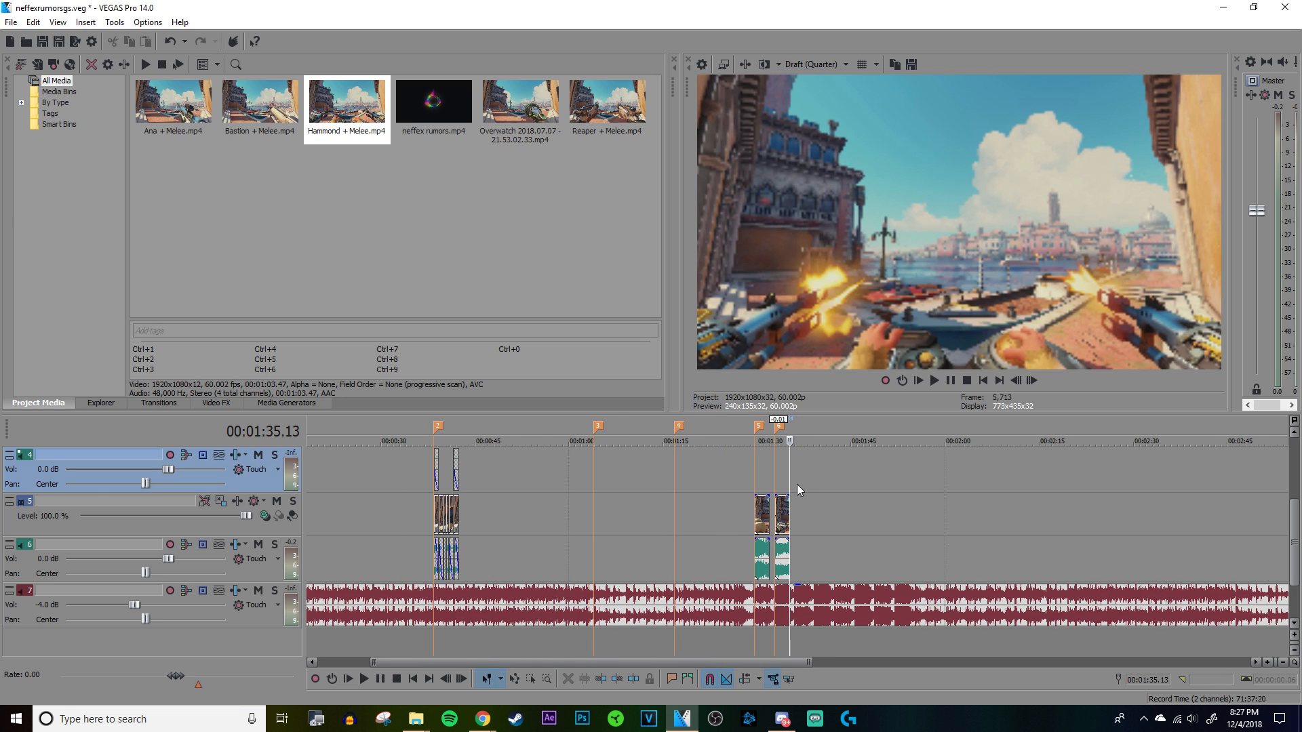
scroll(799, 454, down, 2)
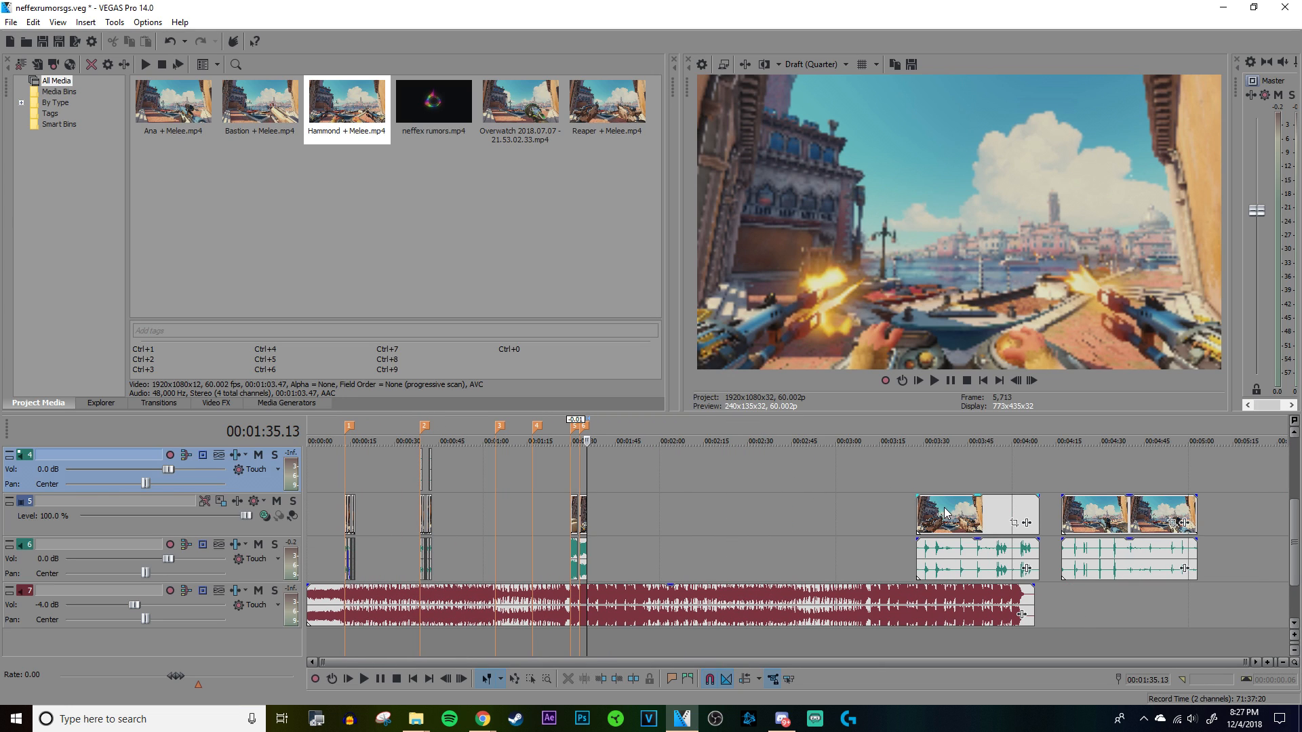
drag(944, 507, 662, 498)
scroll(662, 498, up, 3)
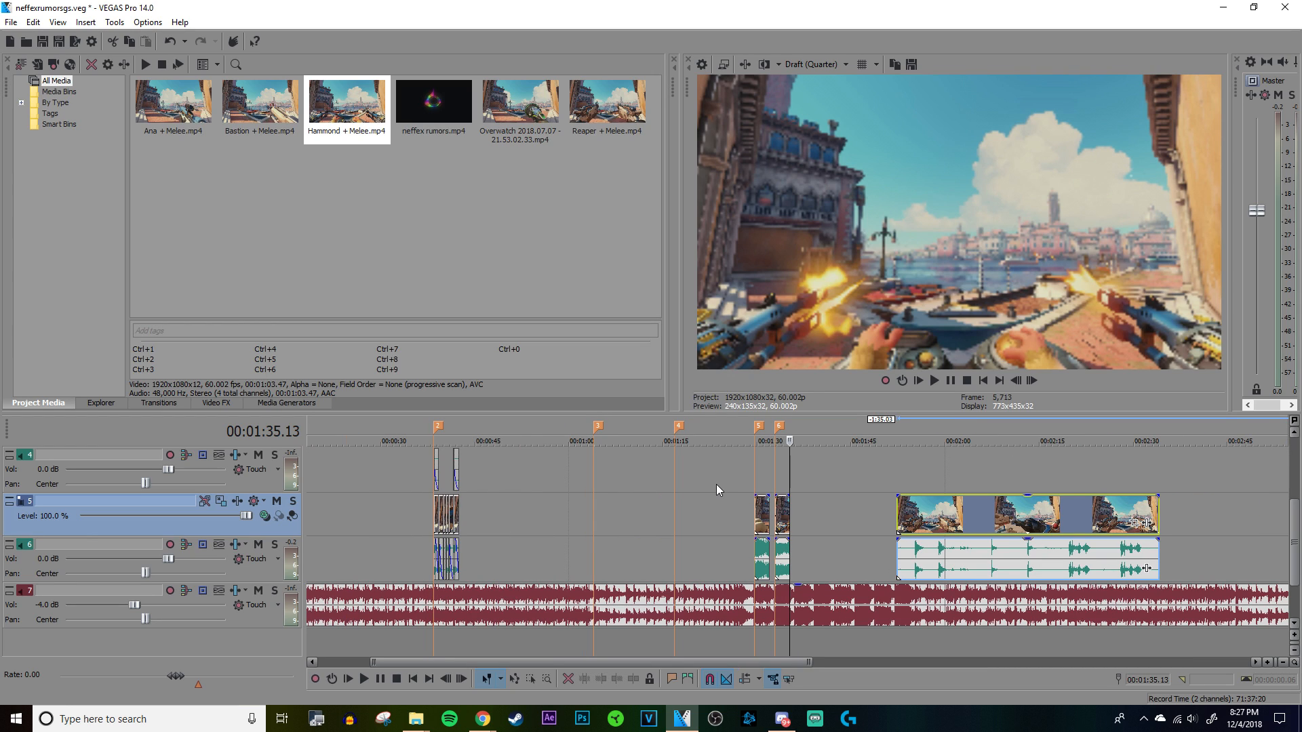